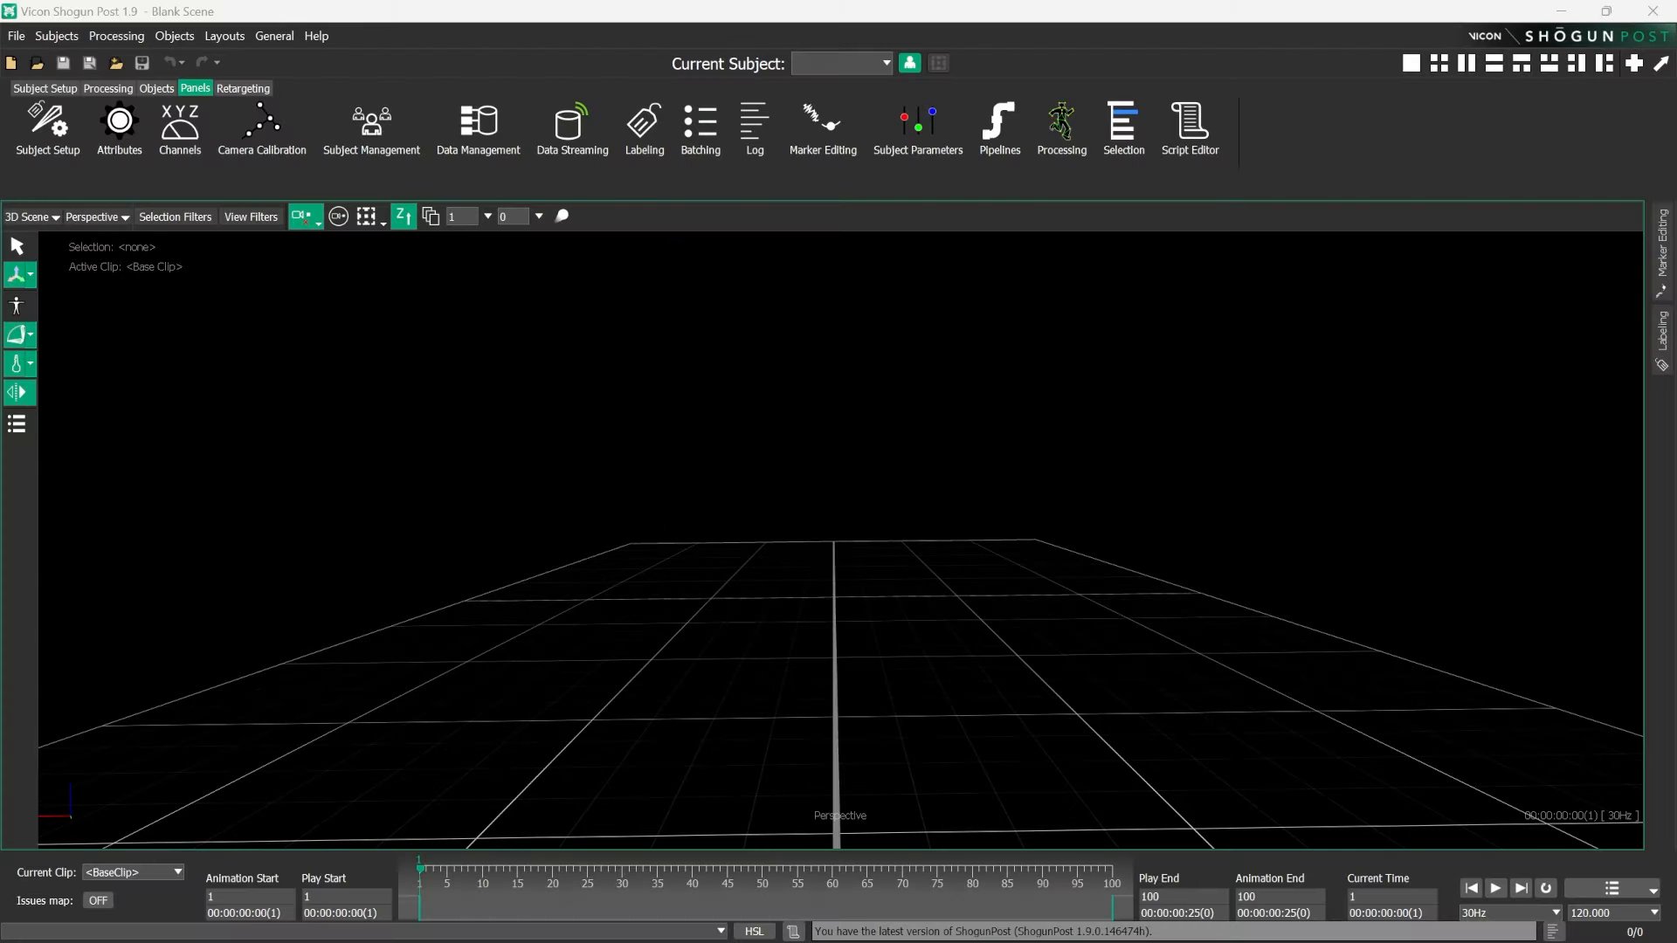
- Load the .mcp and .x2d files of the 2023-07-12_16-18-59 take into the scene, reprocess the MCP's dropped frames, and scrub through the take
alt+drag(674, 456, 643, 564)
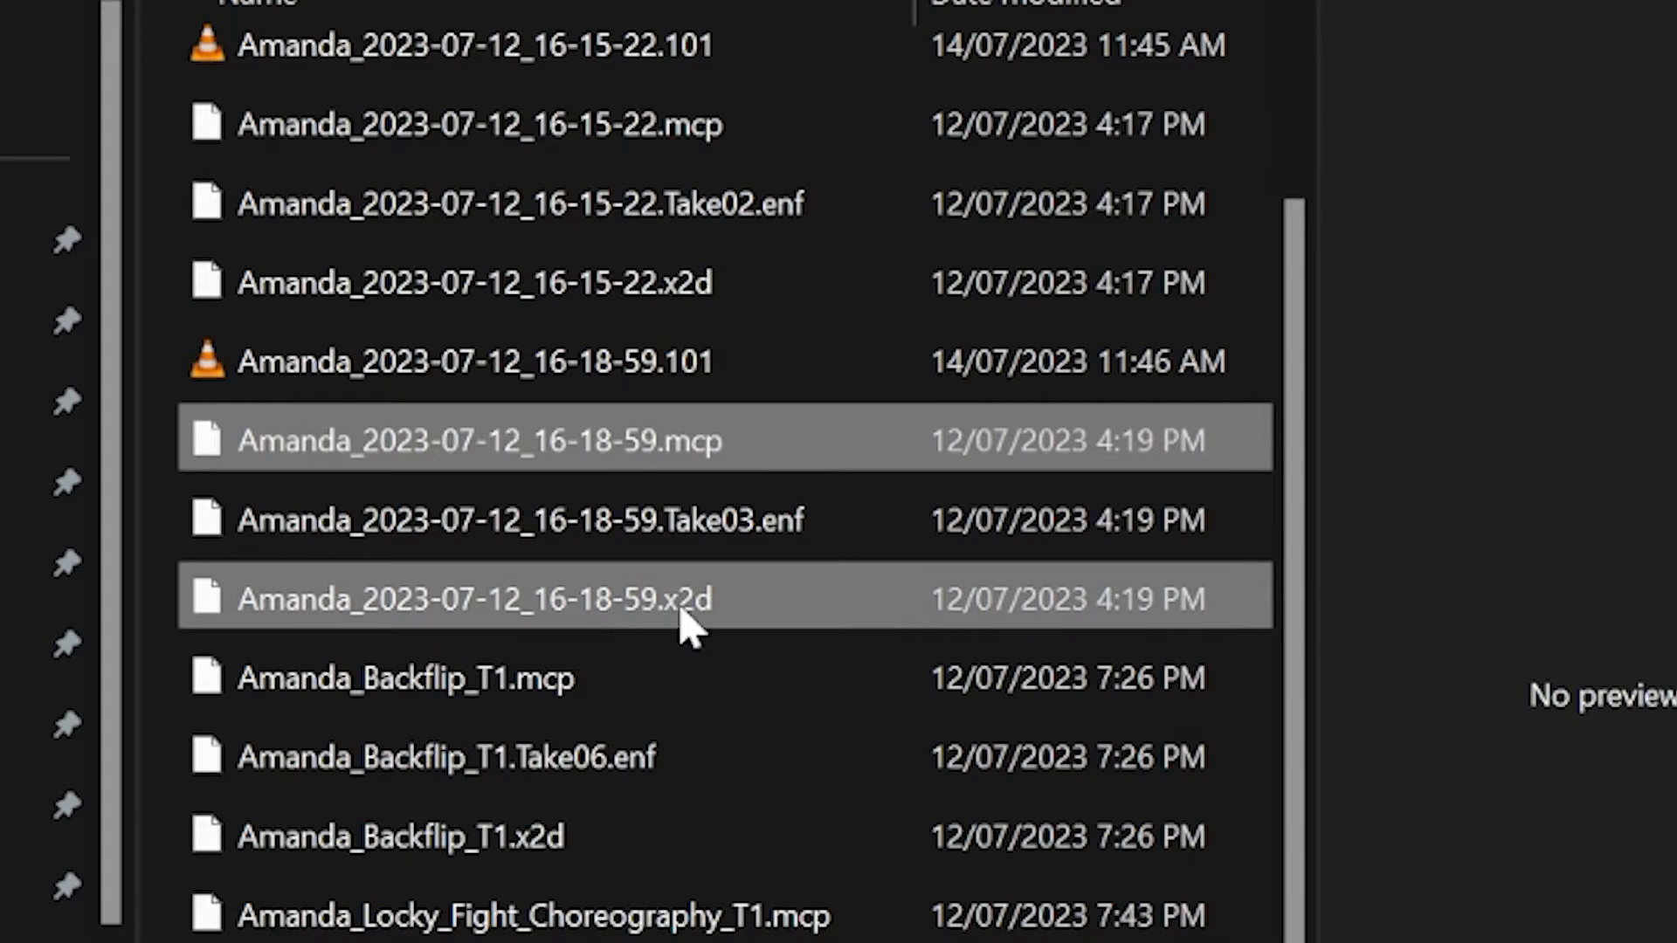
drag(644, 442, 505, 455)
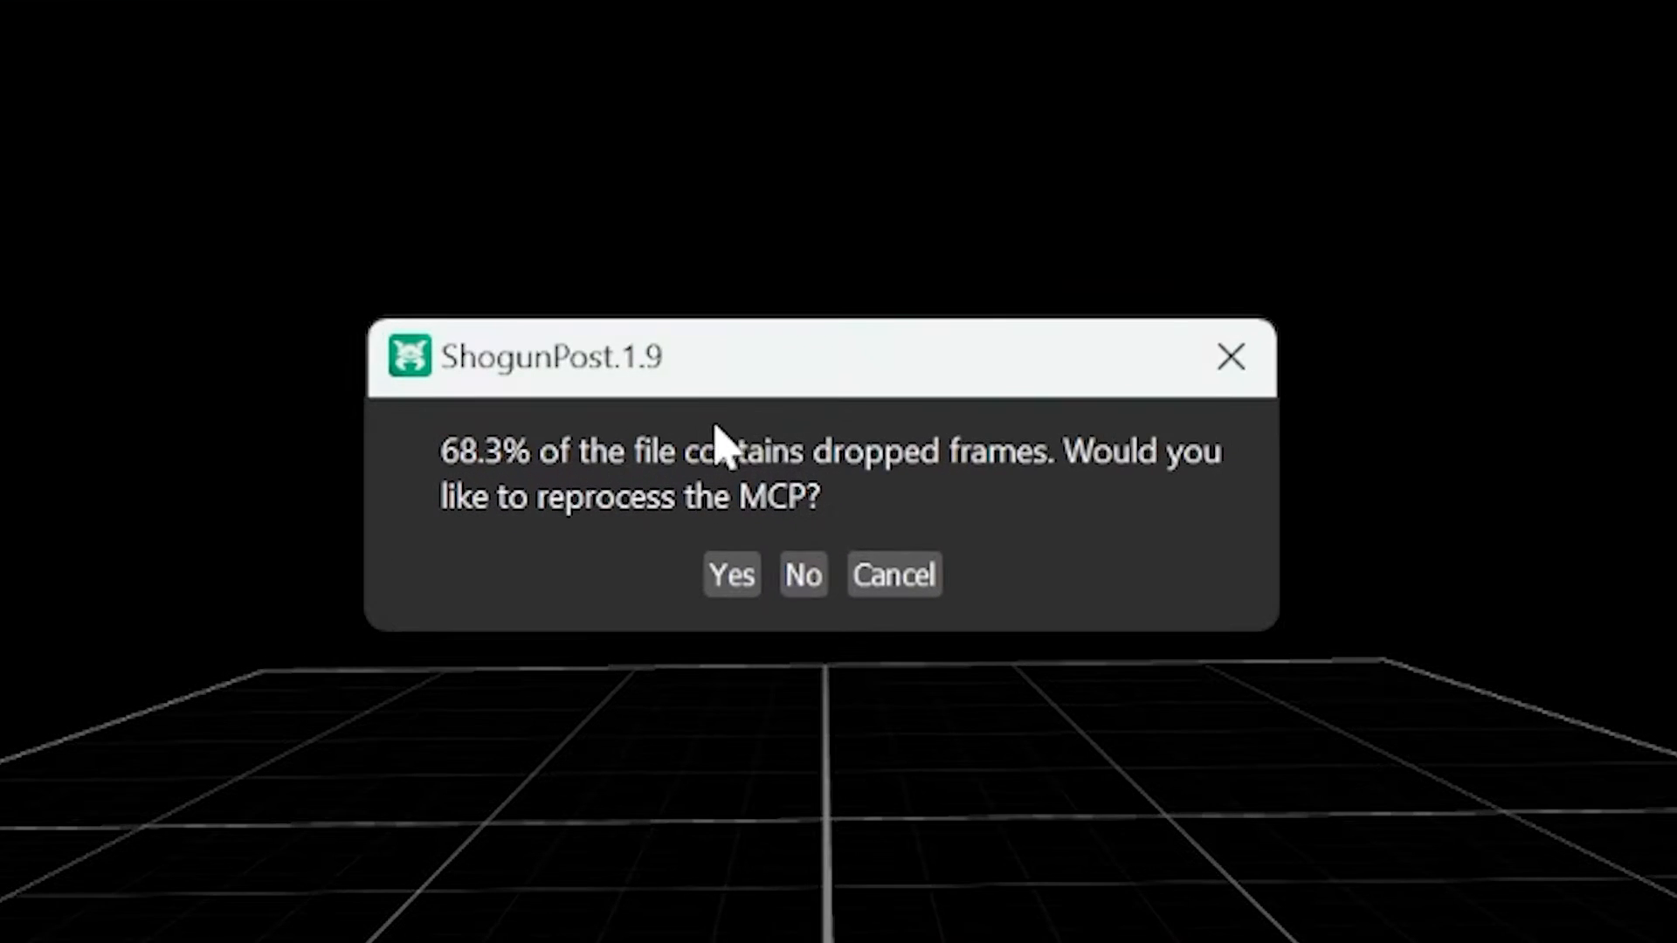
click(719, 569)
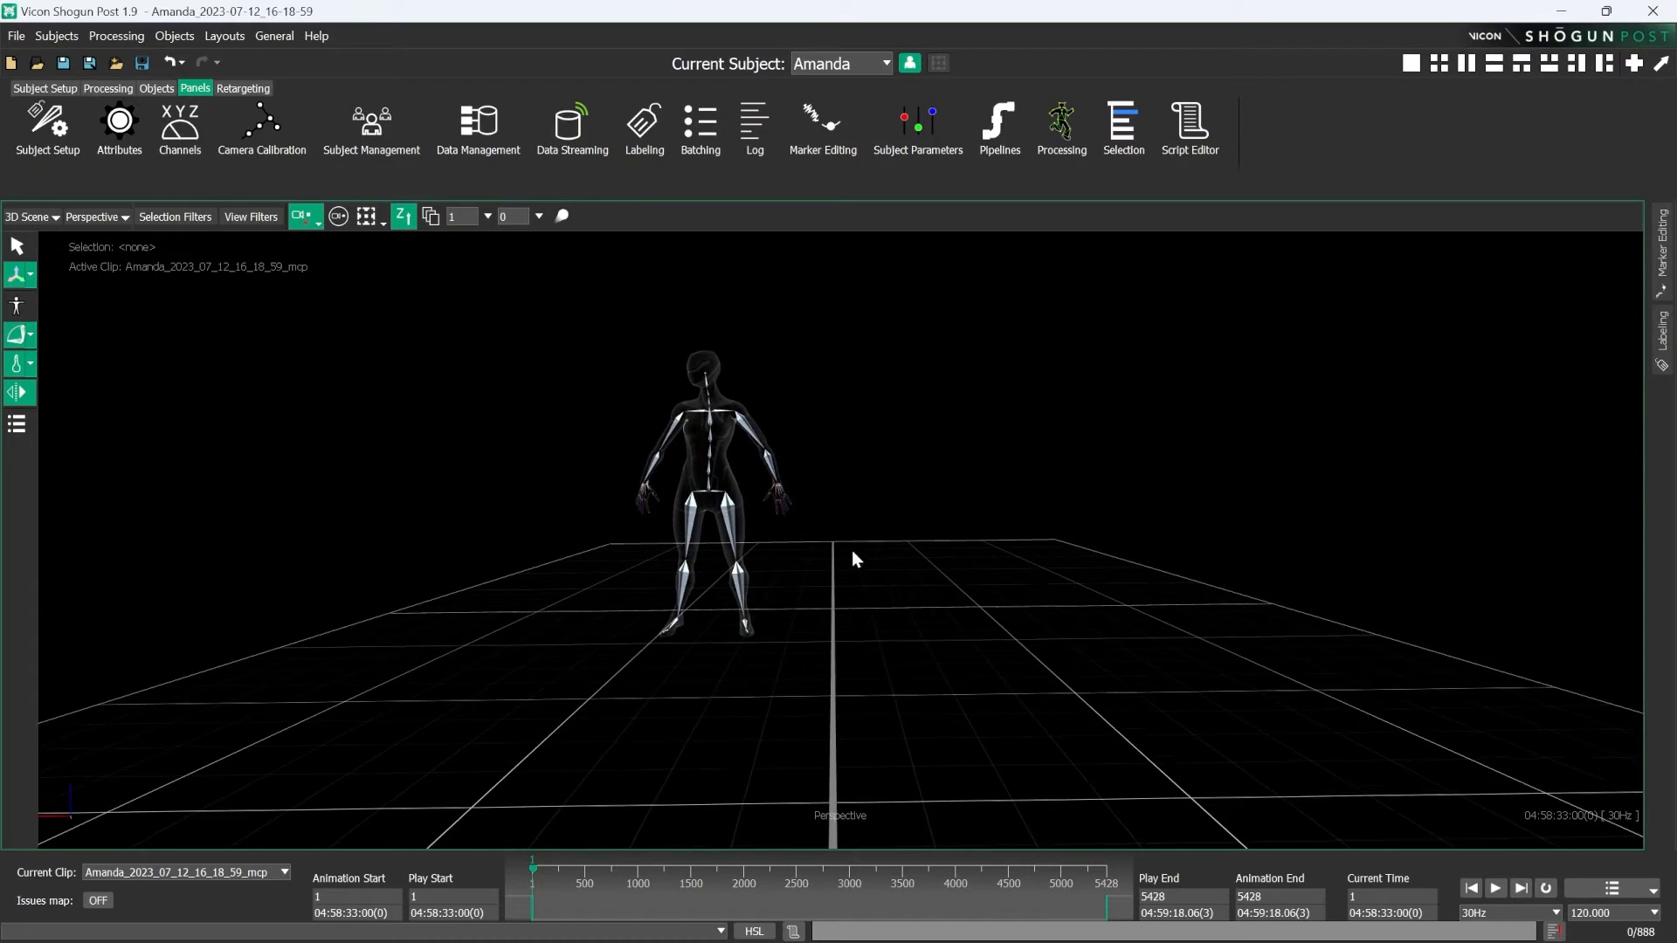
drag(538, 873, 828, 876)
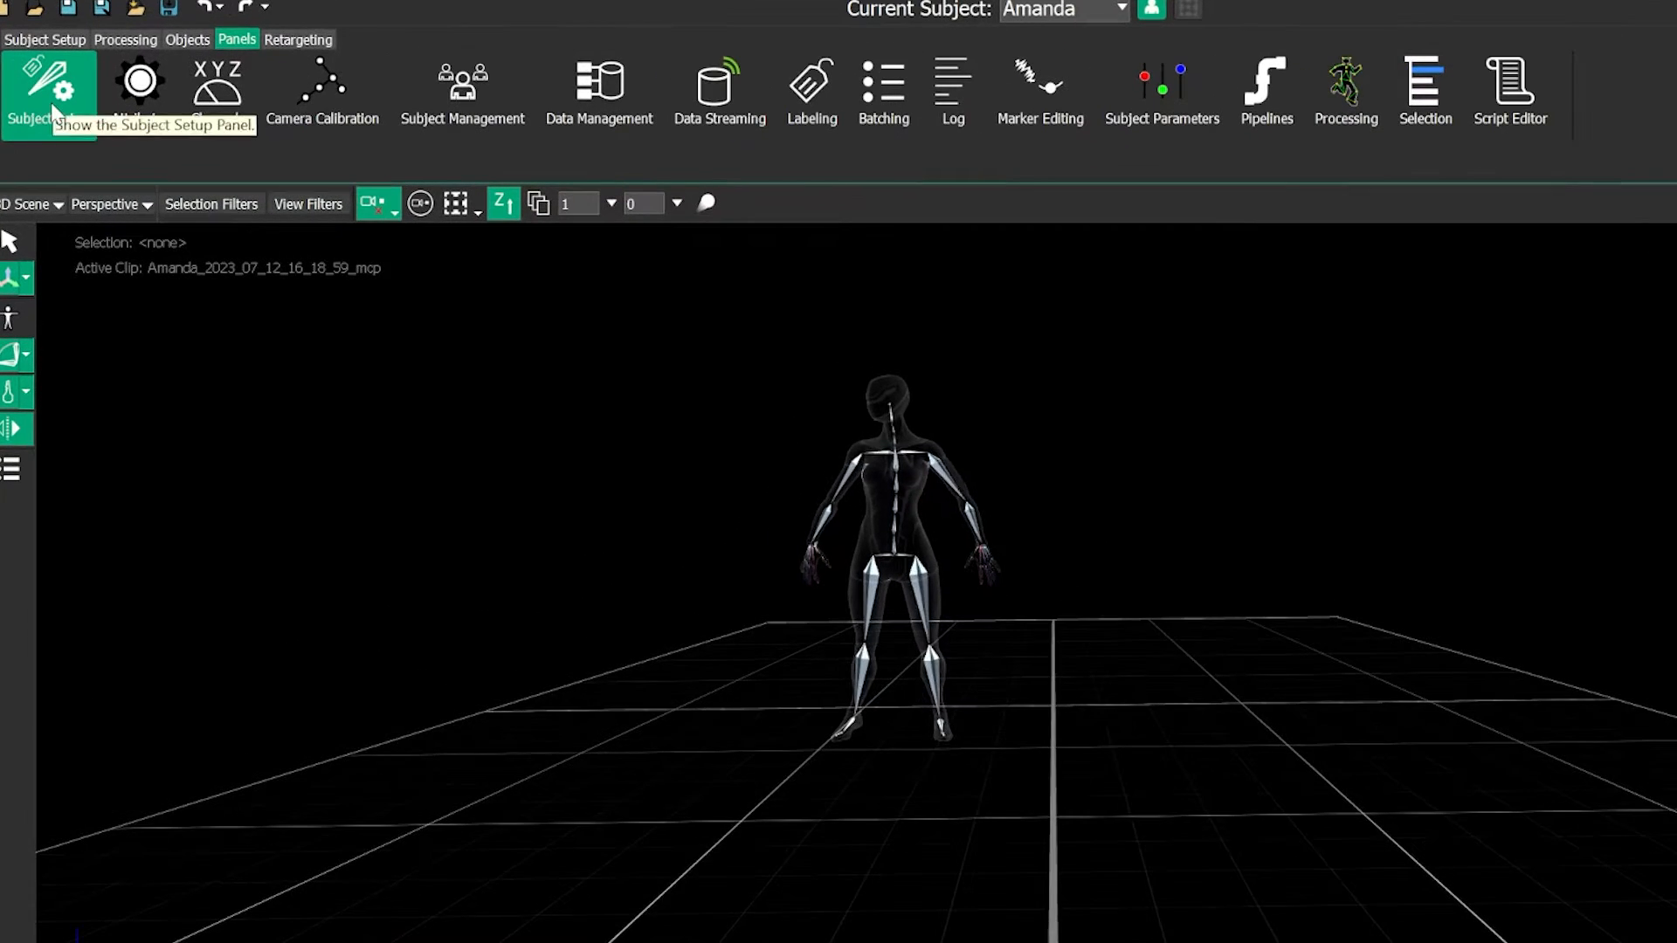
- Show the Subject Setup and Selection panels and make the captured performer the current subject
click(49, 103)
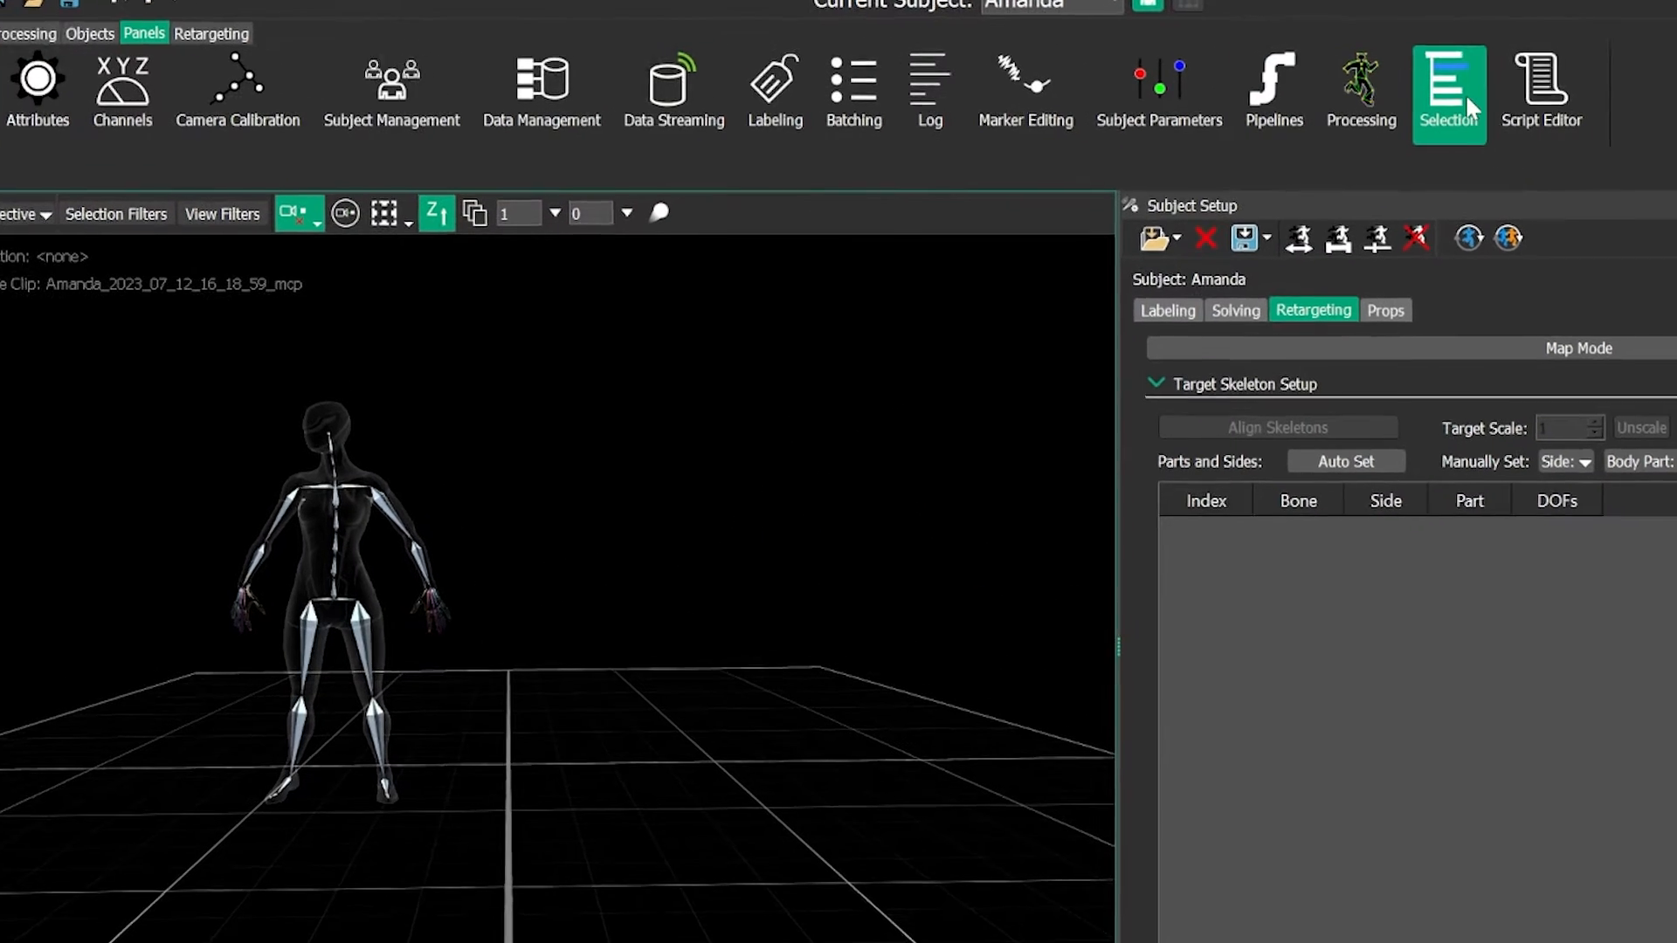
click(1467, 94)
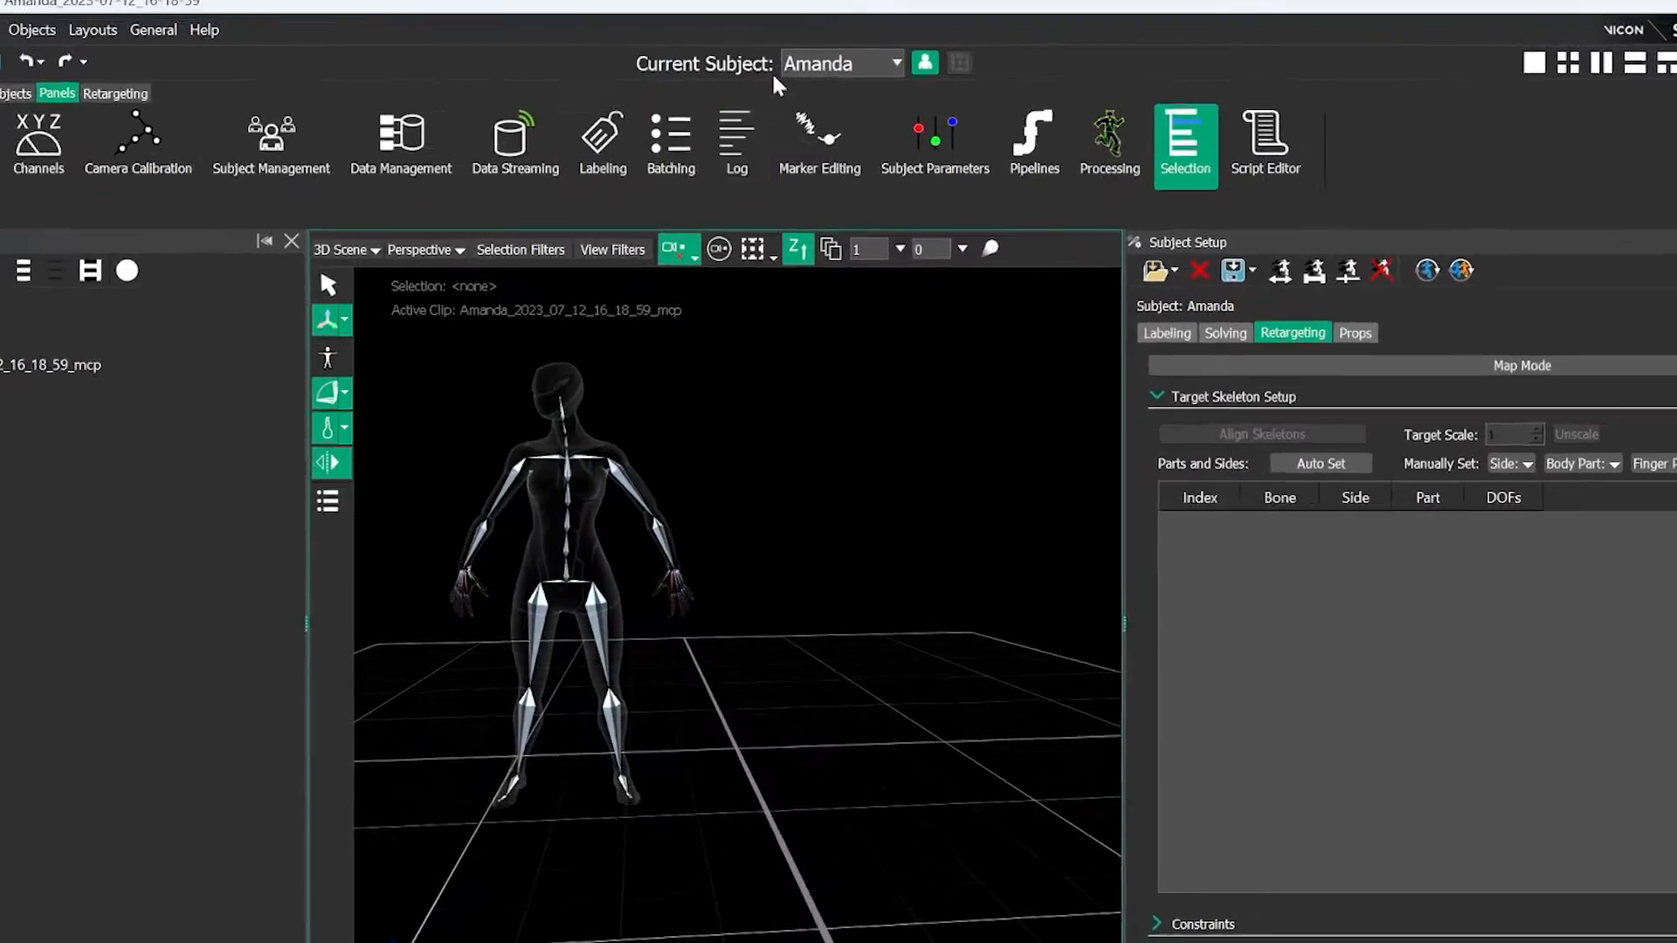
click(825, 64)
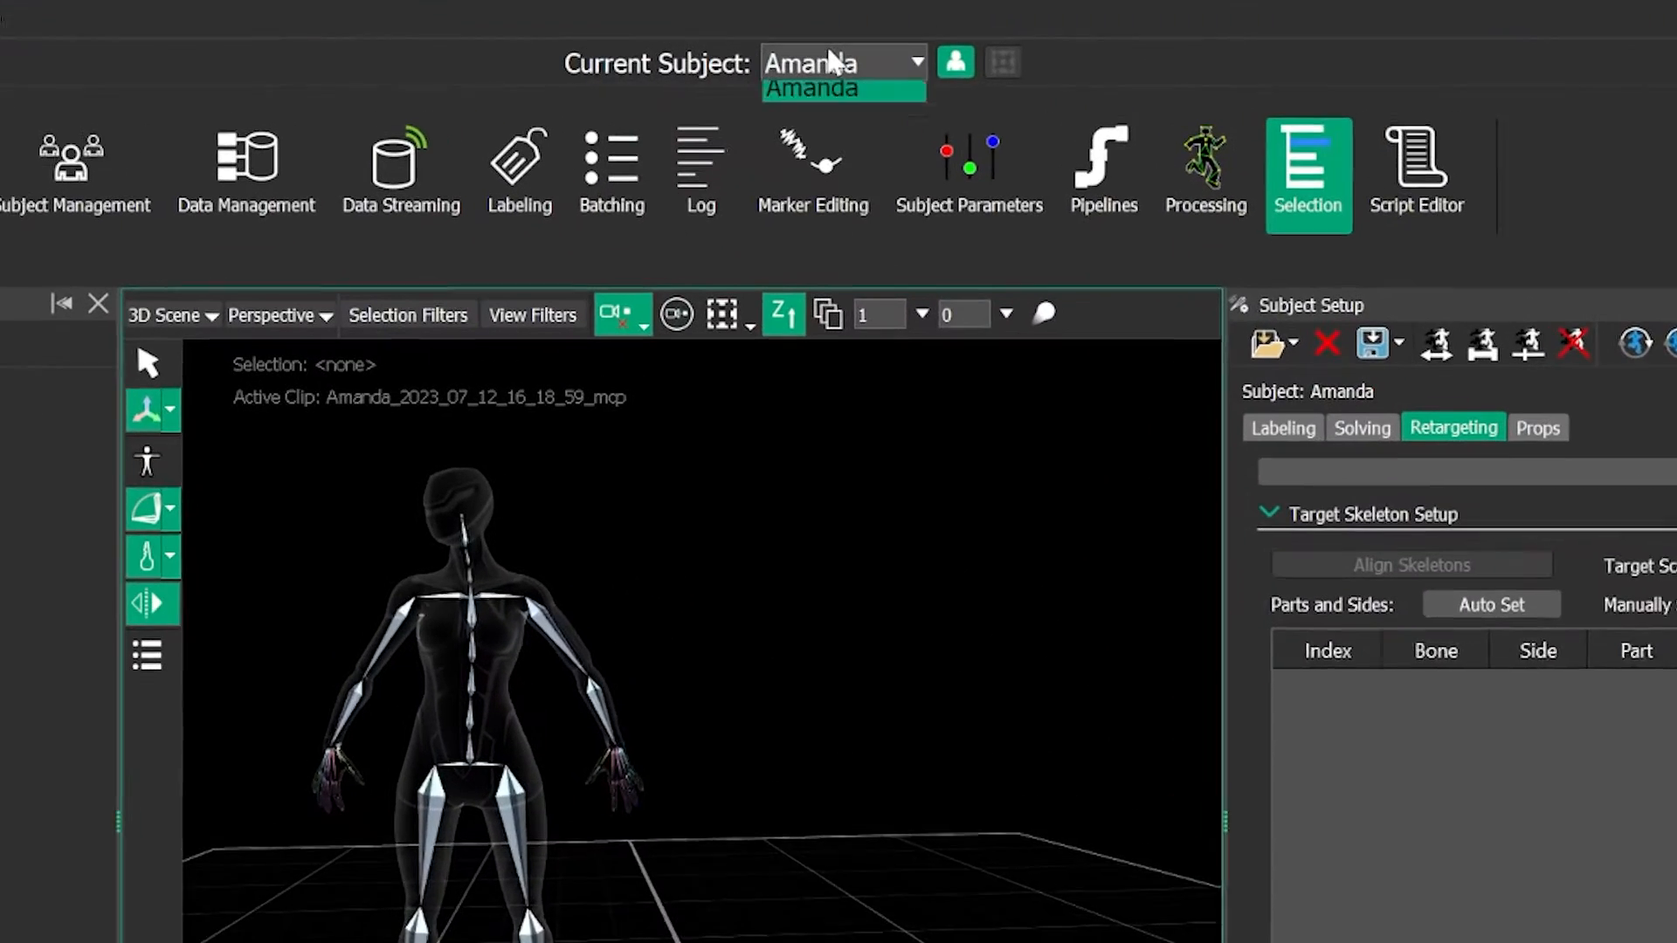
click(812, 99)
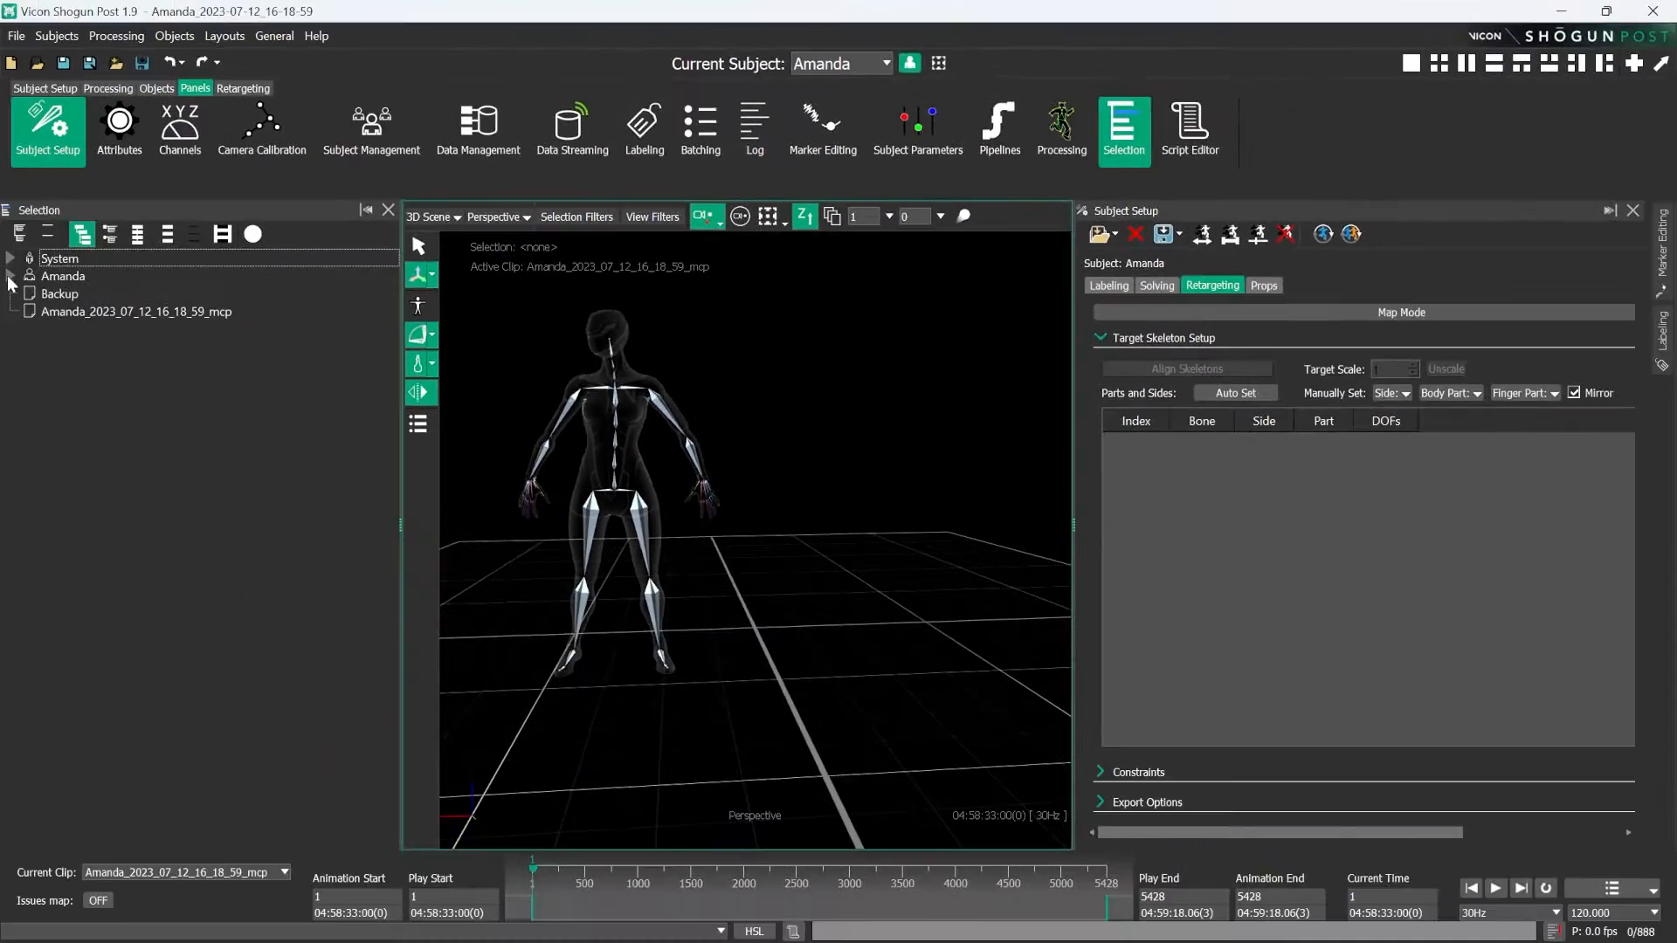
- Examine the labeling, marker and solving nodes in the current subject's hierarchy
click(12, 275)
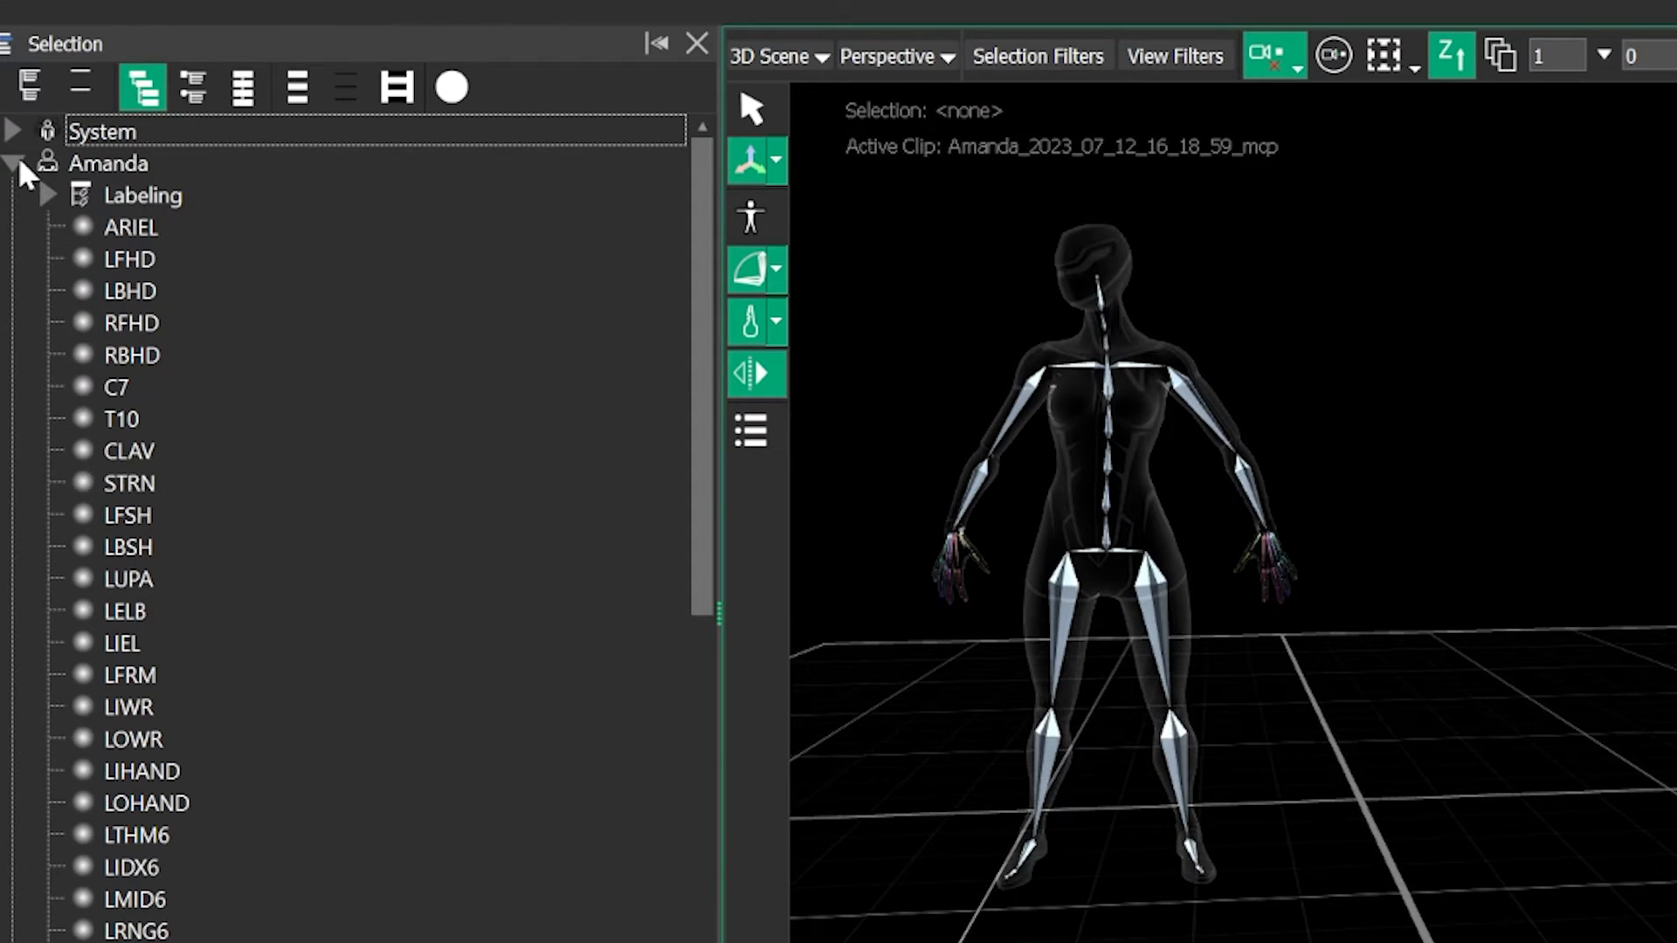
click(19, 159)
click(19, 166)
scroll(198, 288, down, 5)
scroll(257, 357, down, 10)
click(155, 777)
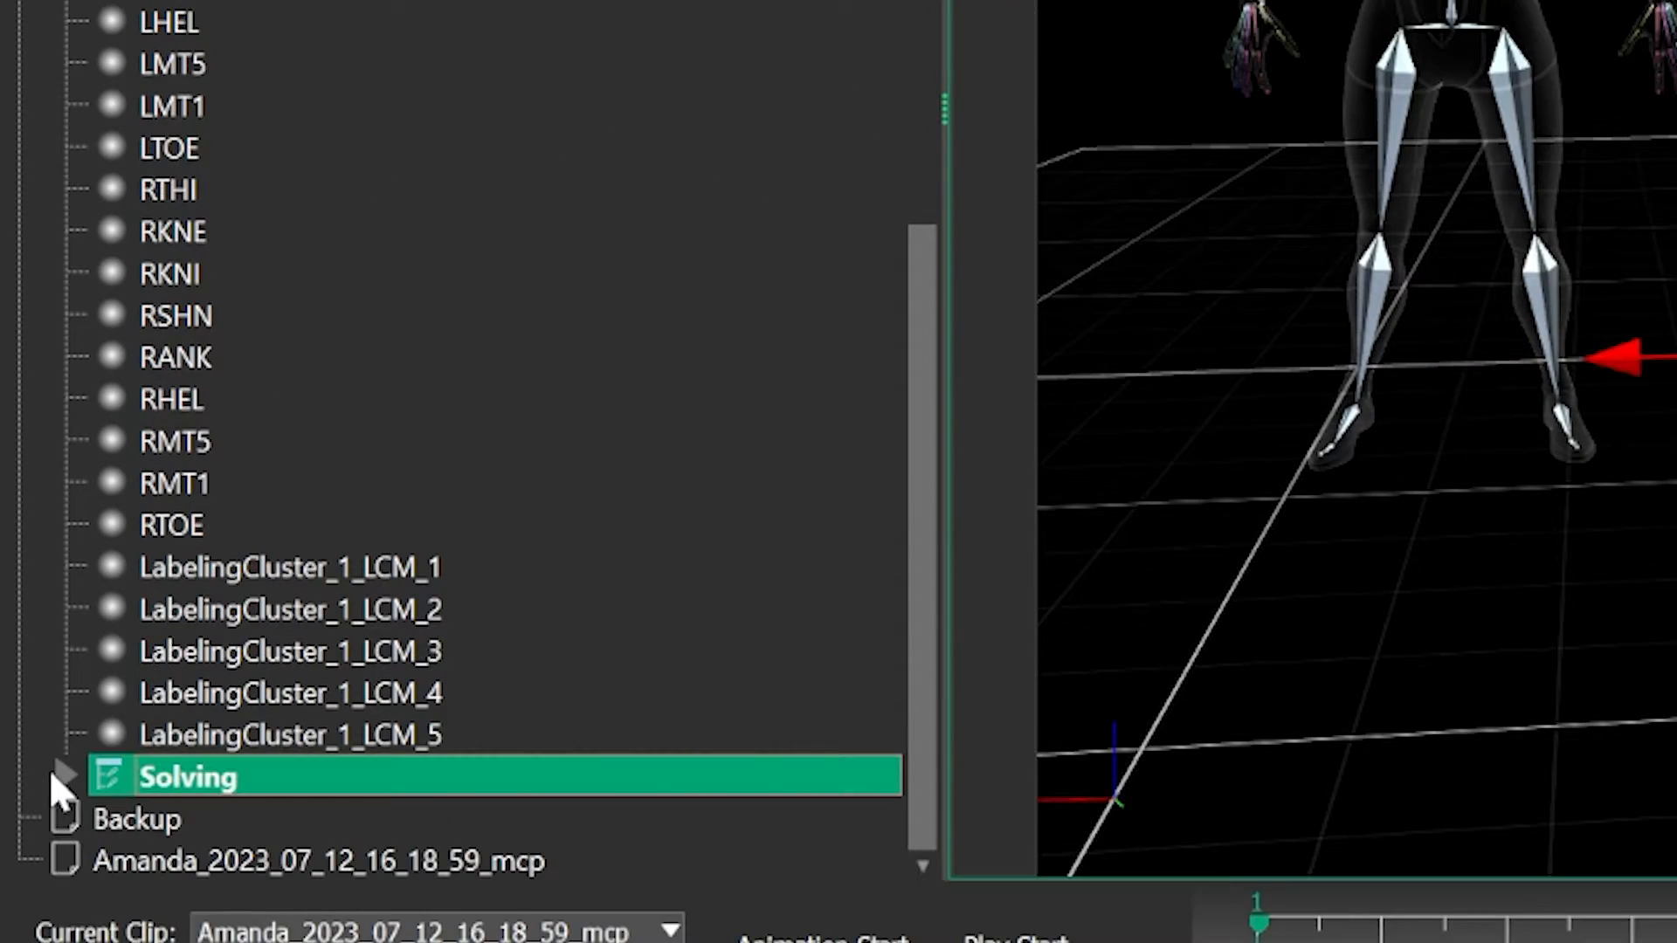
- Import the Monster_Character FBX as the retargeting target skeleton for the current subject
click(1109, 288)
click(1203, 291)
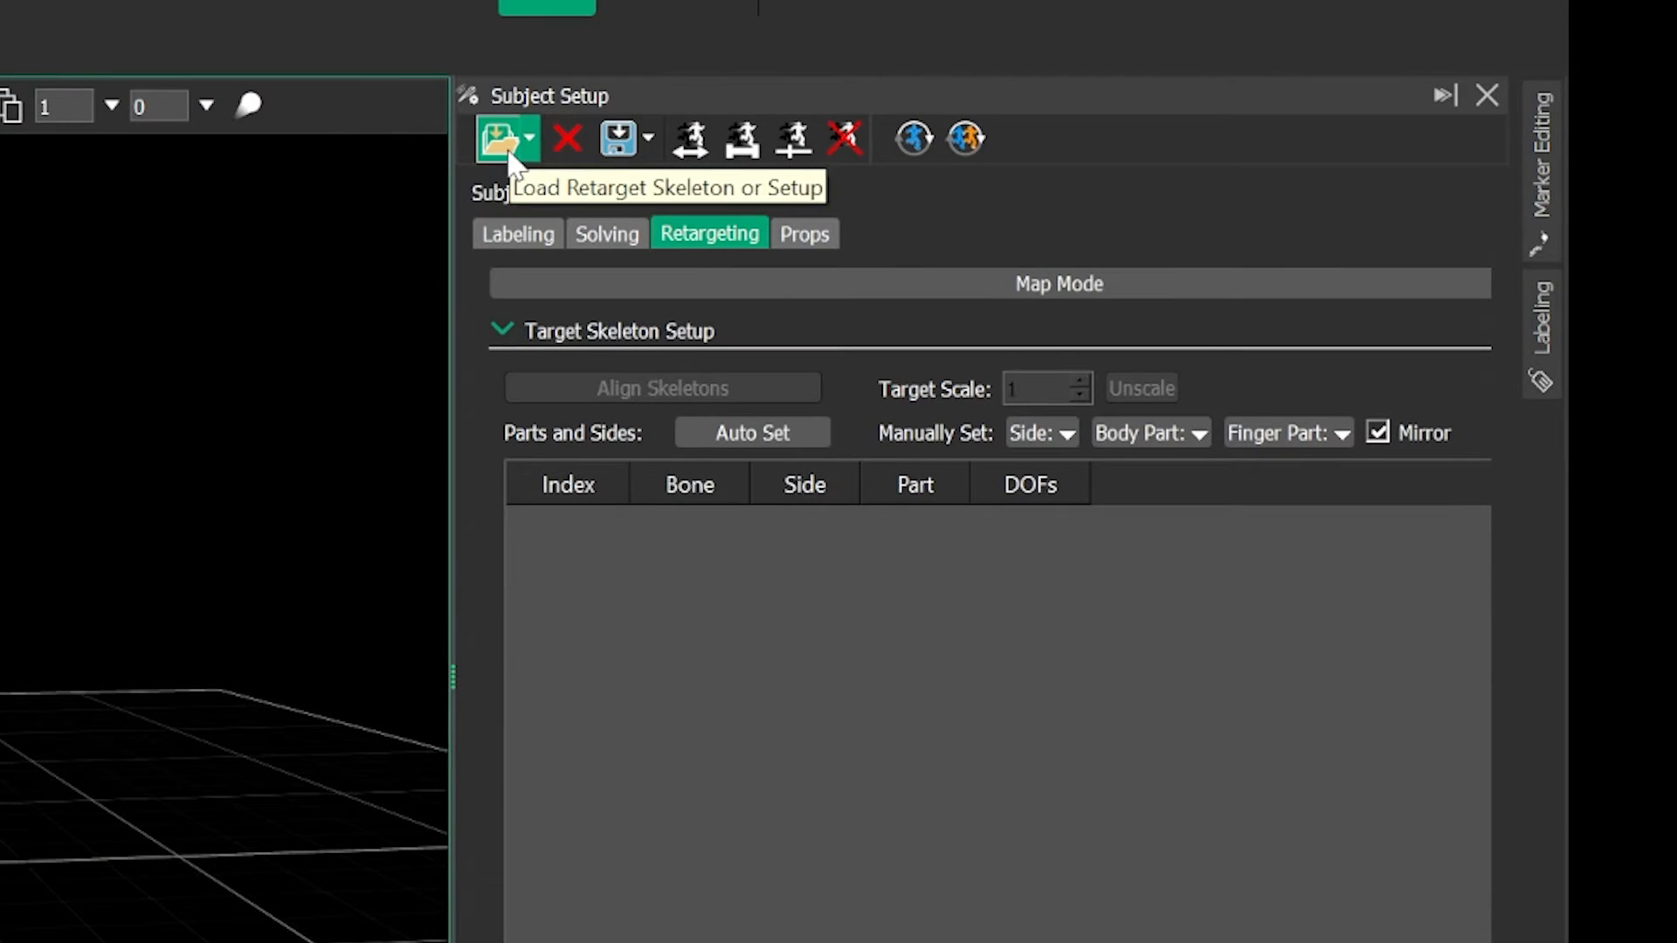
click(505, 144)
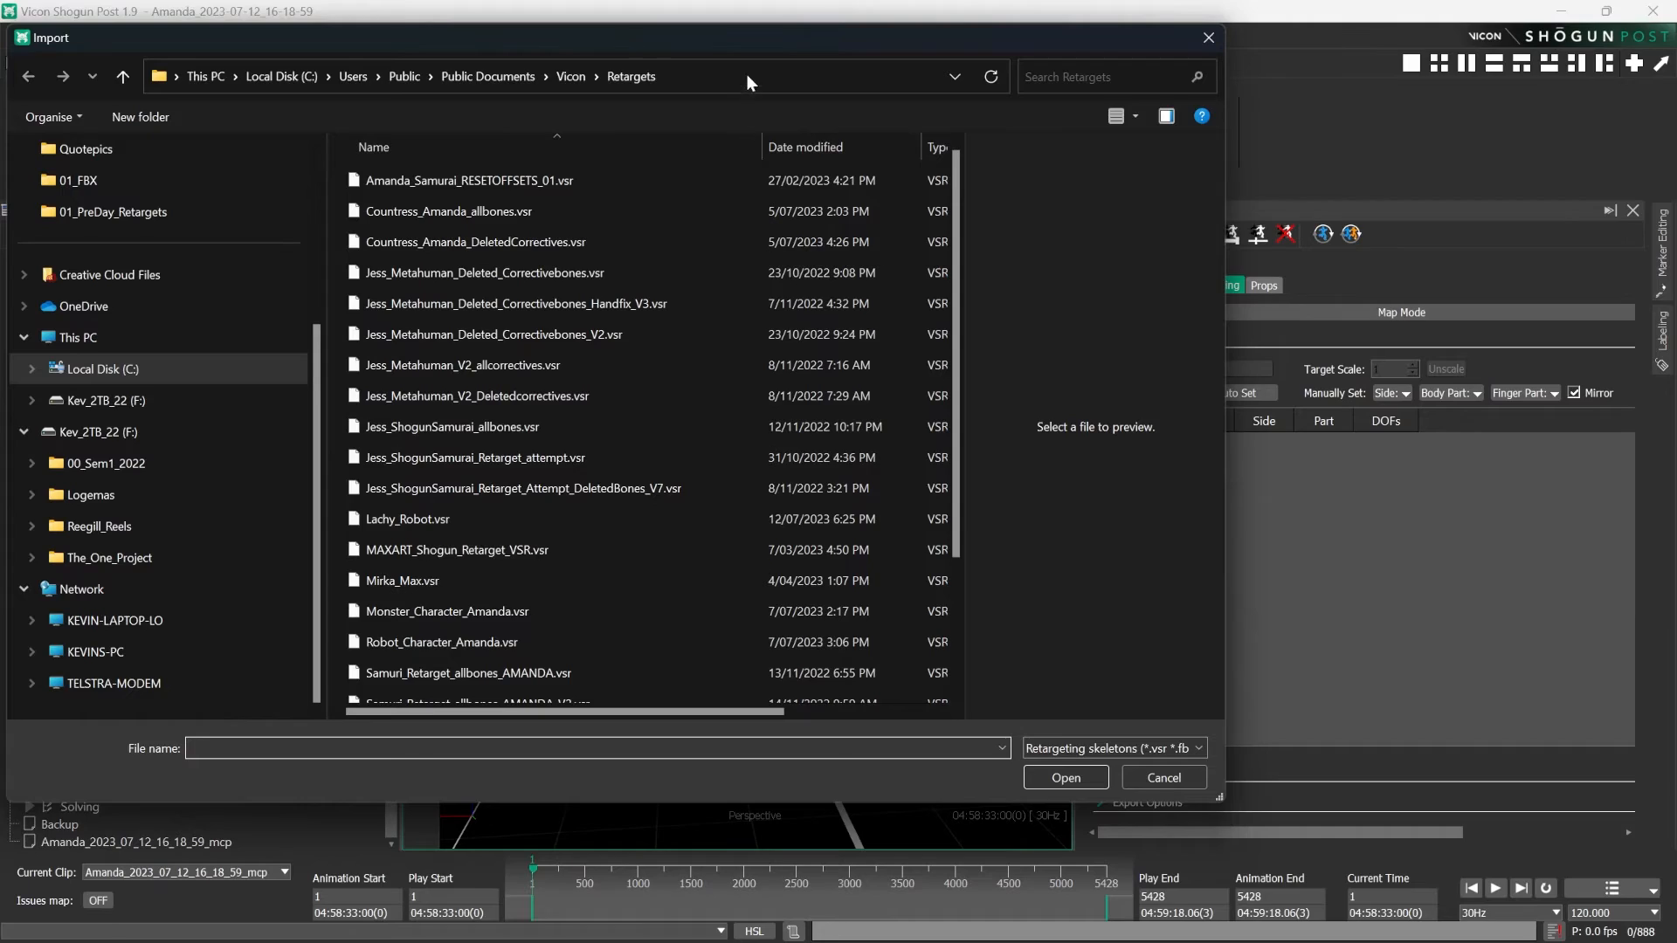
click(746, 76)
text(F:\Logemas\03_Data_capture\130723_ScreenGLD_DEMO\01_FBX)
click(992, 77)
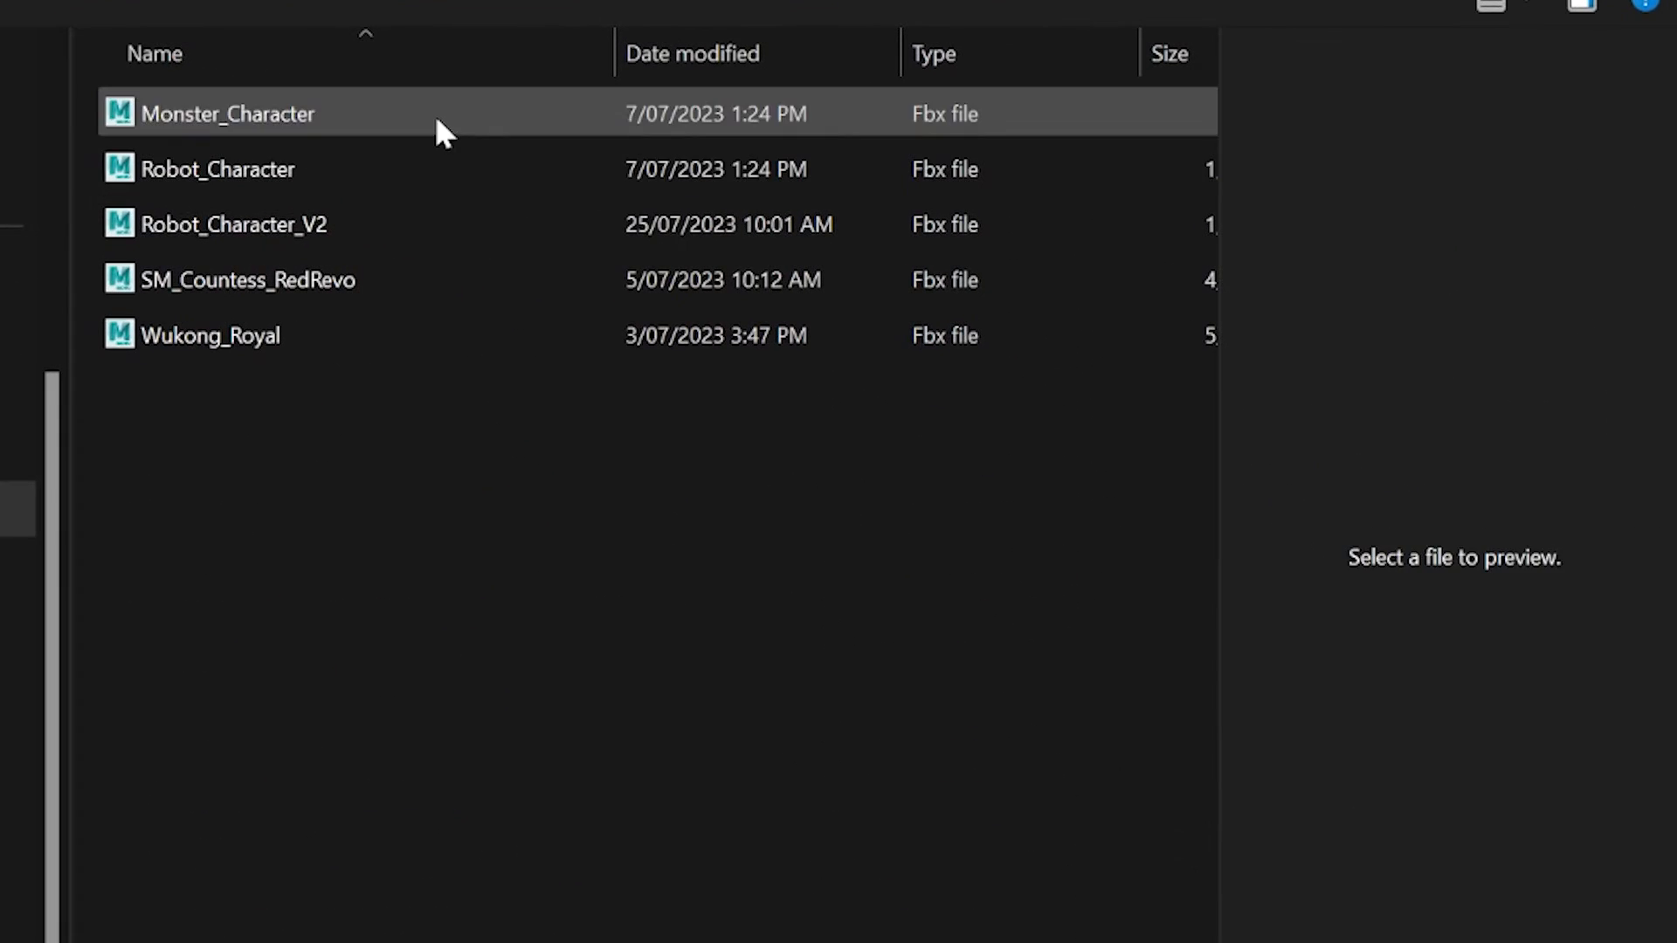
click(435, 113)
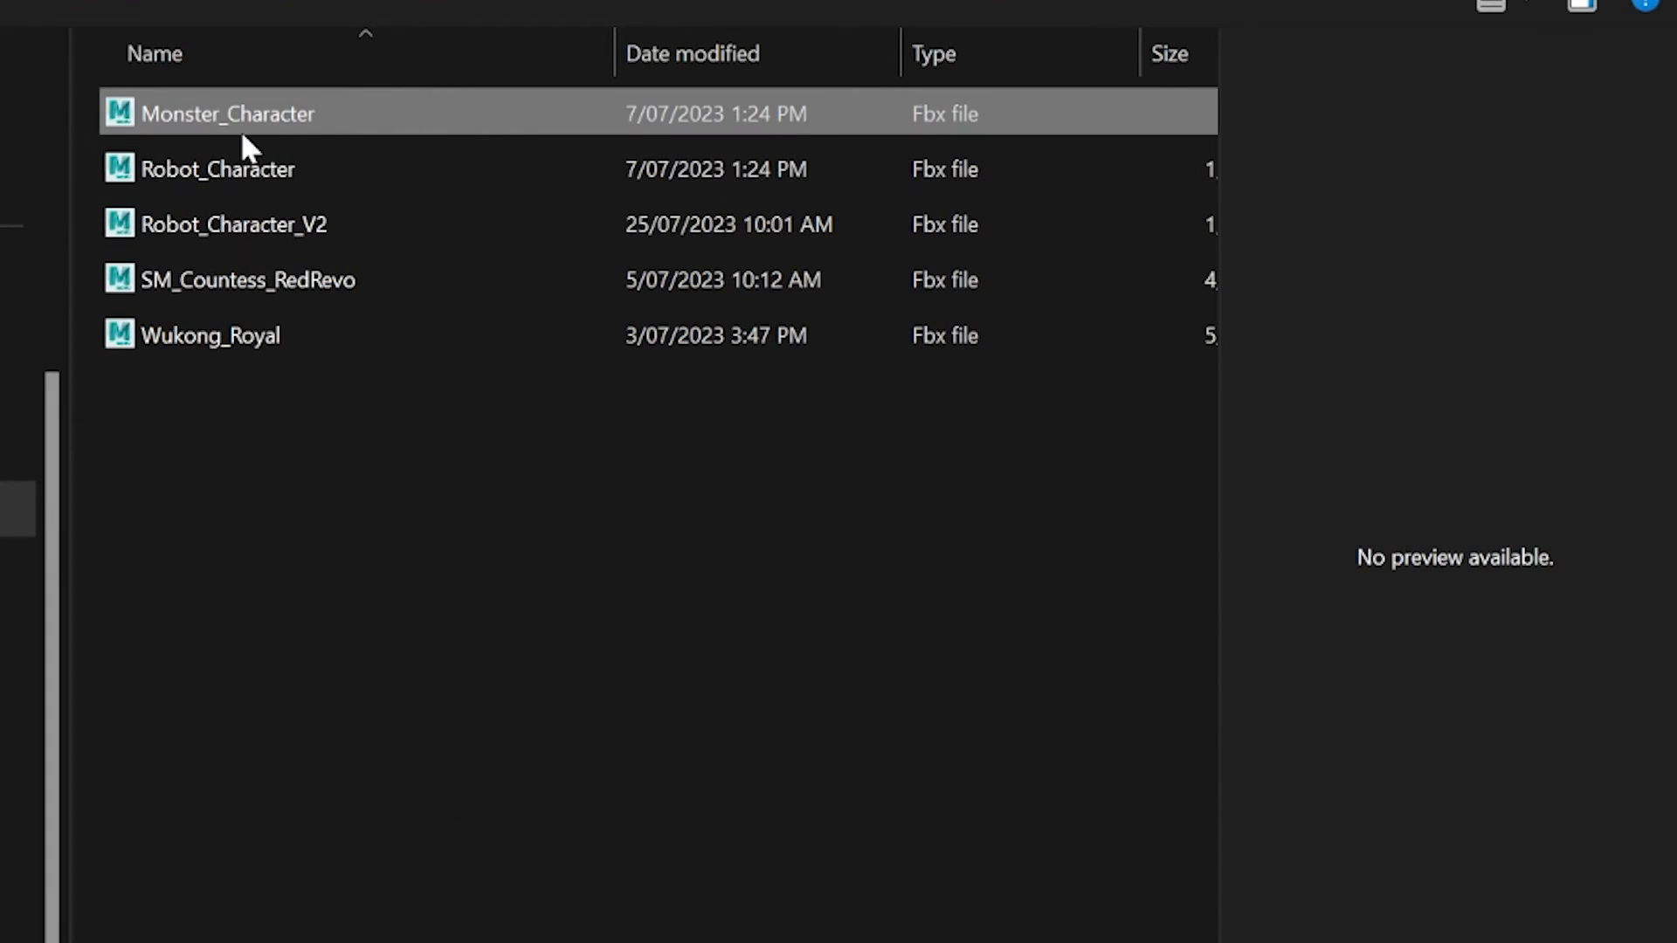
double_click(239, 122)
alt+drag(855, 629, 943, 627)
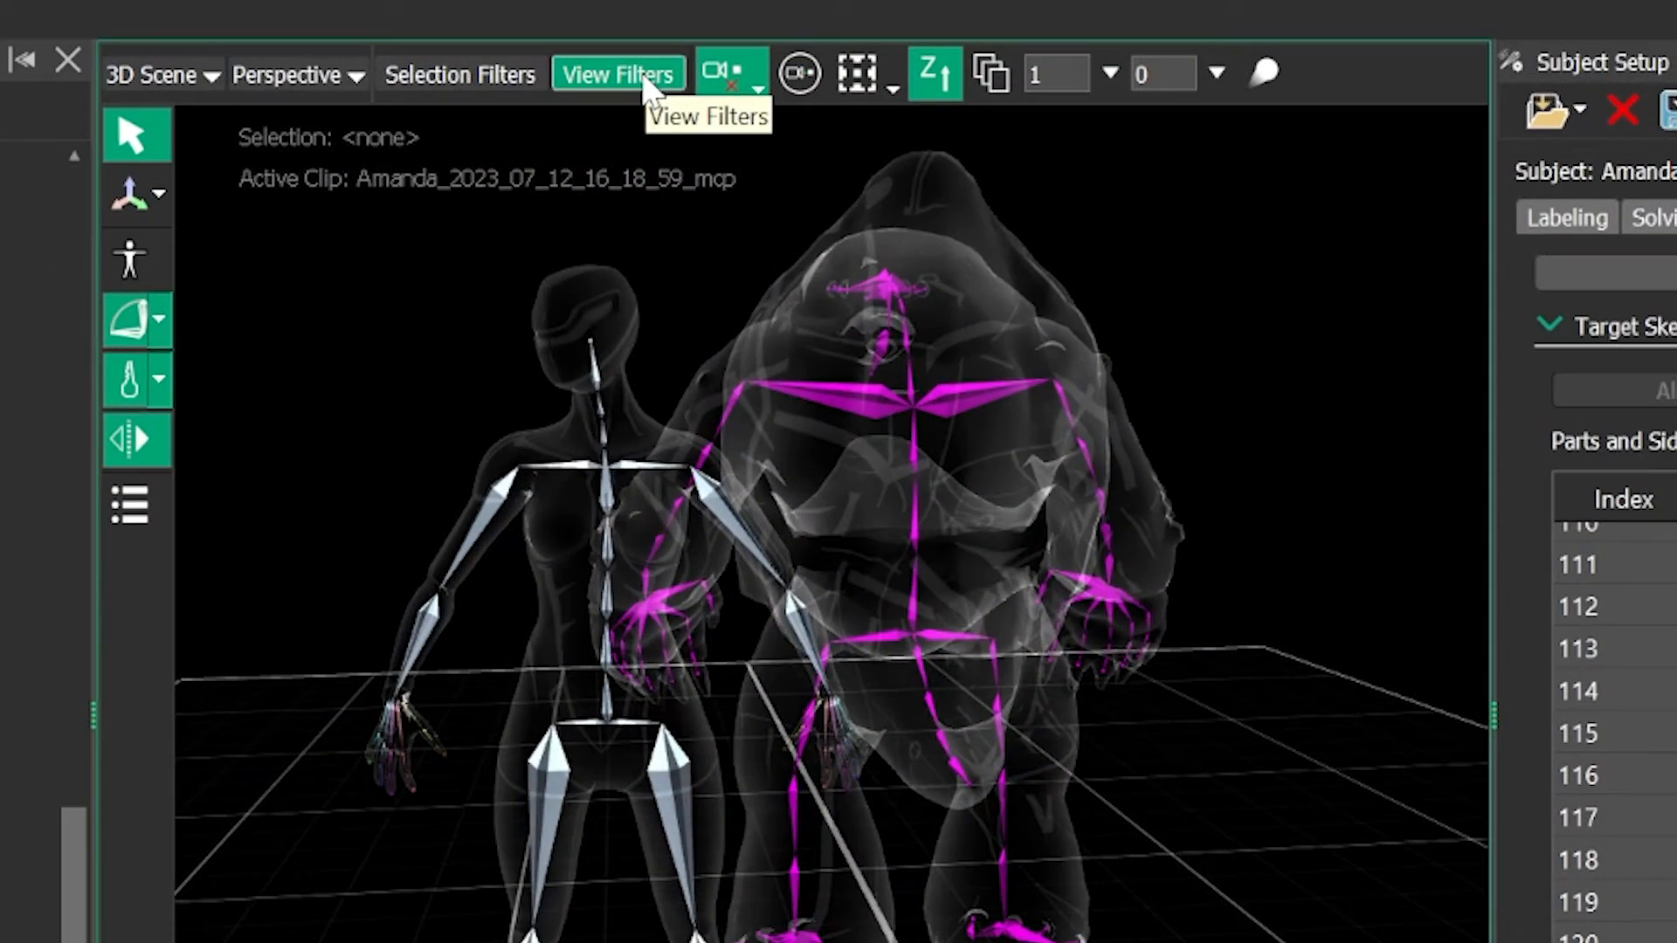
- Inspect the monster by toggling the retarget bones, skin and X-ray display off and back on in the 3D view filters
click(644, 81)
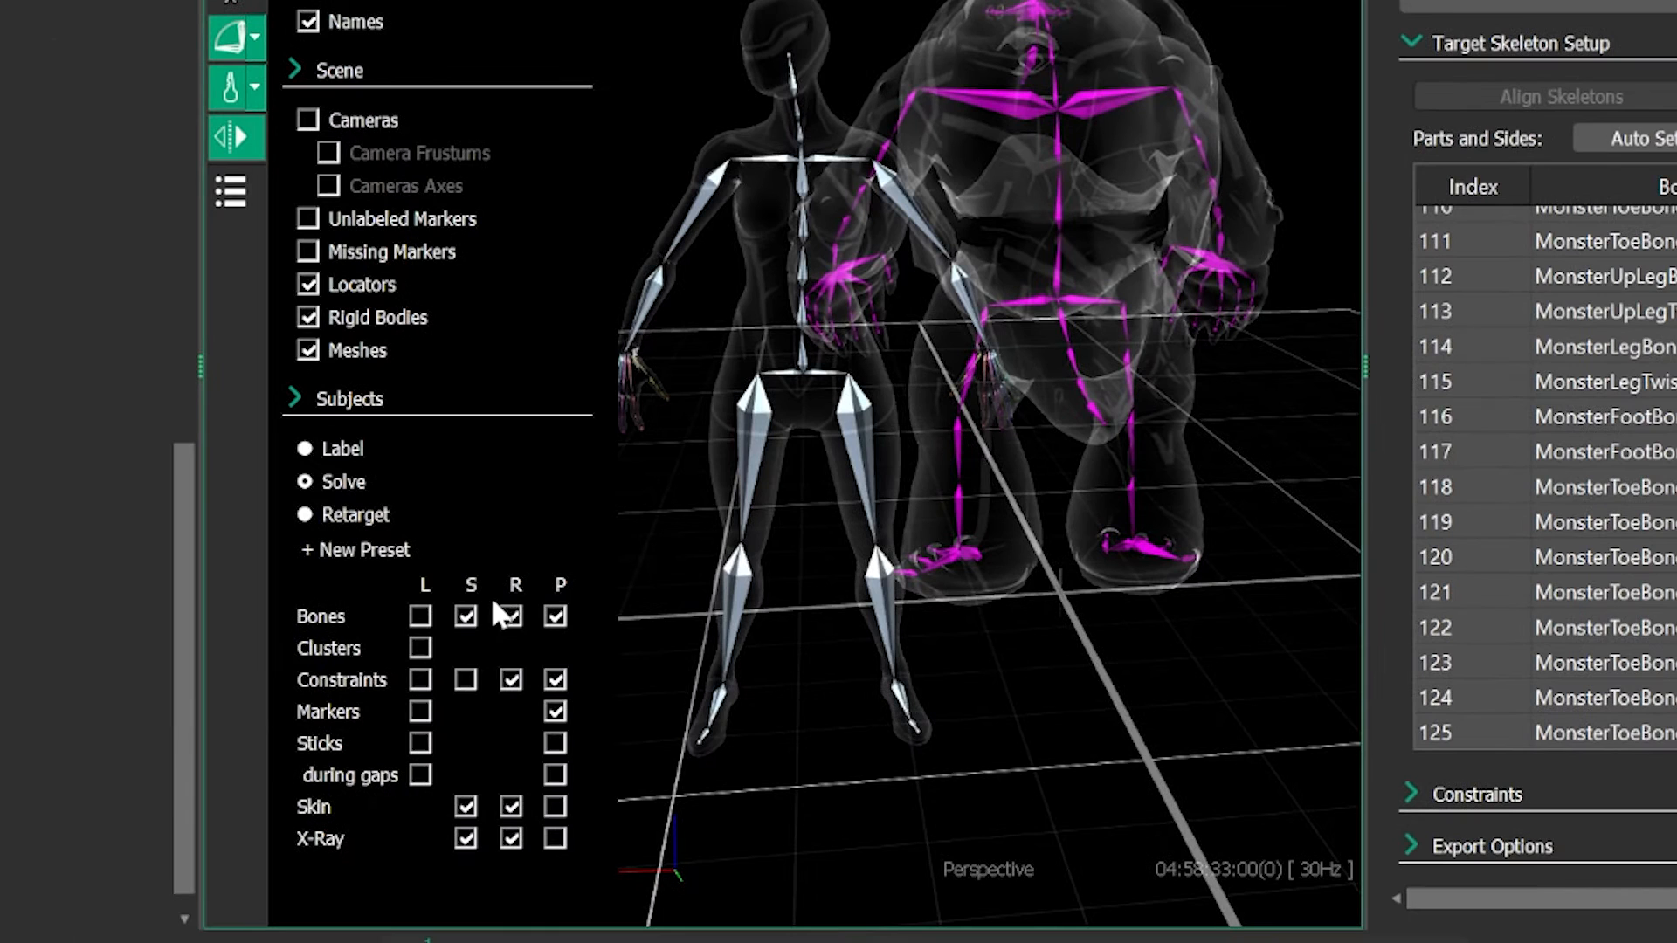
click(511, 620)
click(511, 620)
click(512, 807)
click(511, 807)
click(510, 837)
click(511, 837)
click(513, 840)
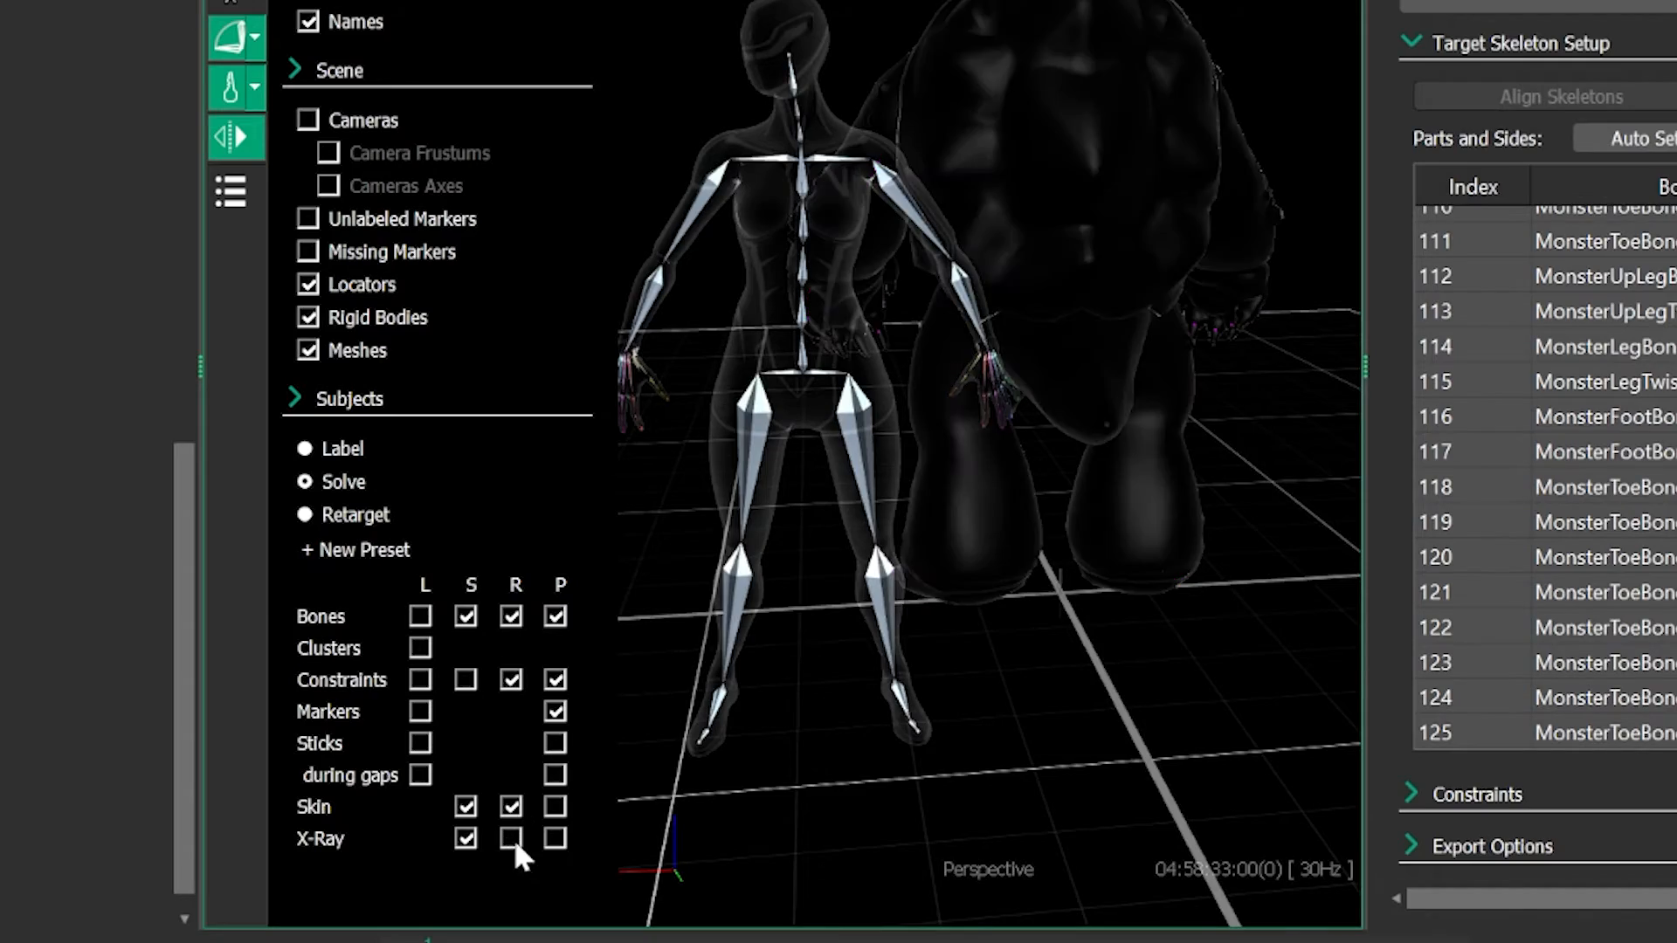
alt+drag(1080, 545, 703, 566)
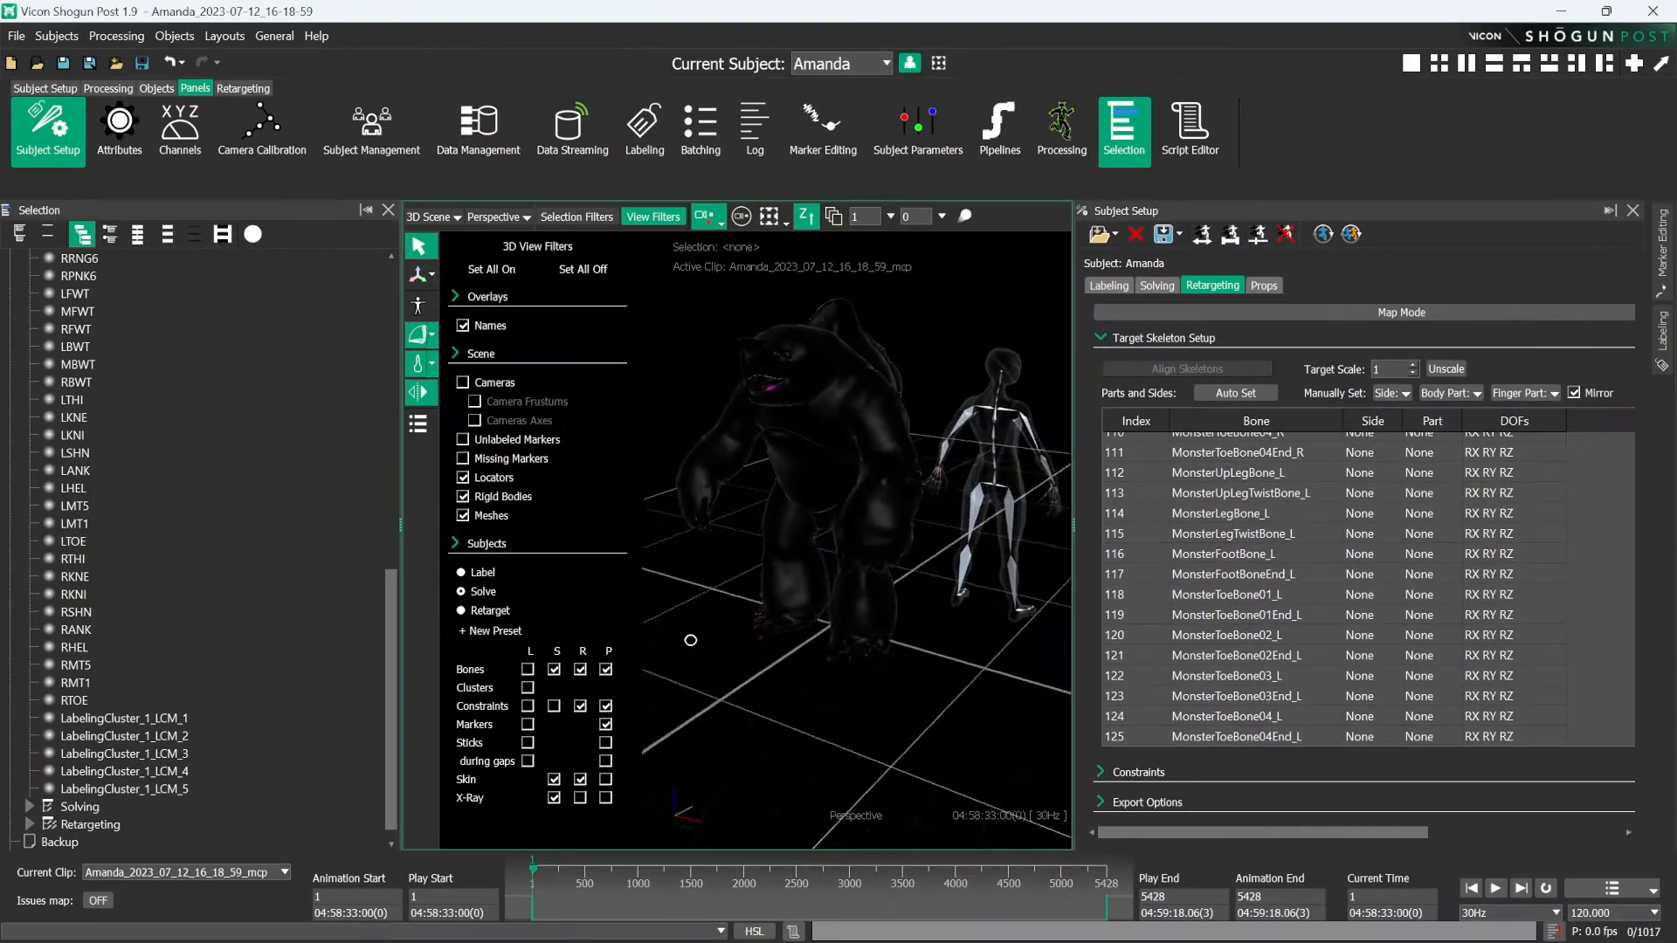
alt+drag(690, 640, 846, 662)
click(580, 798)
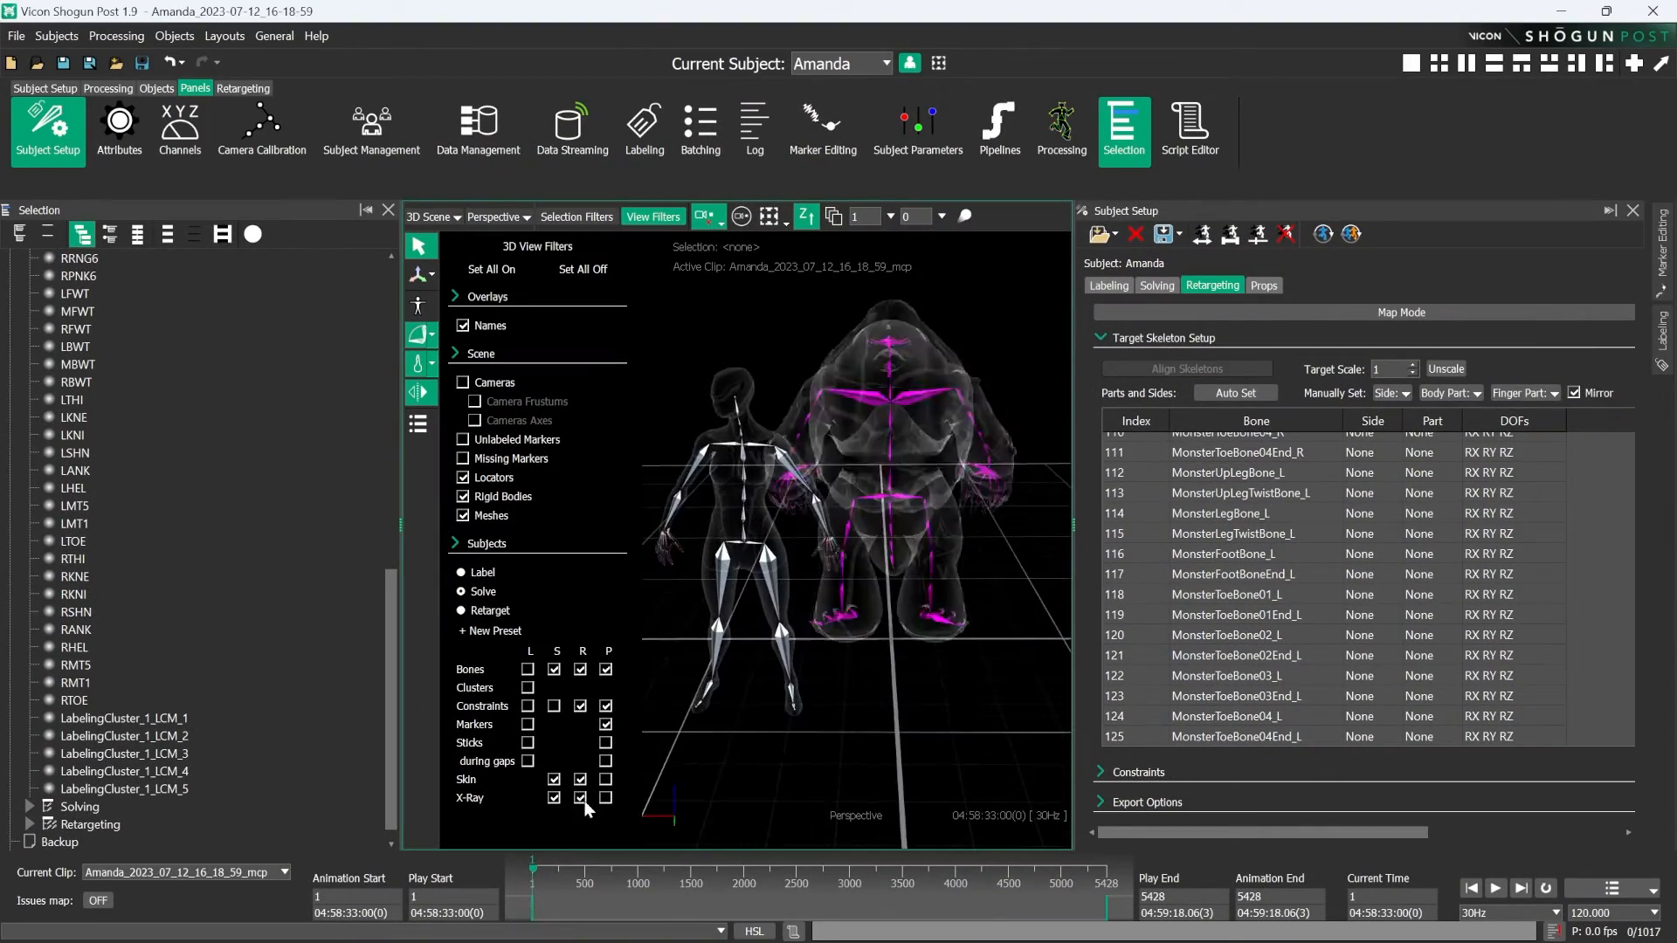
click(653, 217)
- Look up the skin directories in the preferences and check C:\Users\Public\Documents\Vicon\Skins\ for the Monster_Character file
click(276, 36)
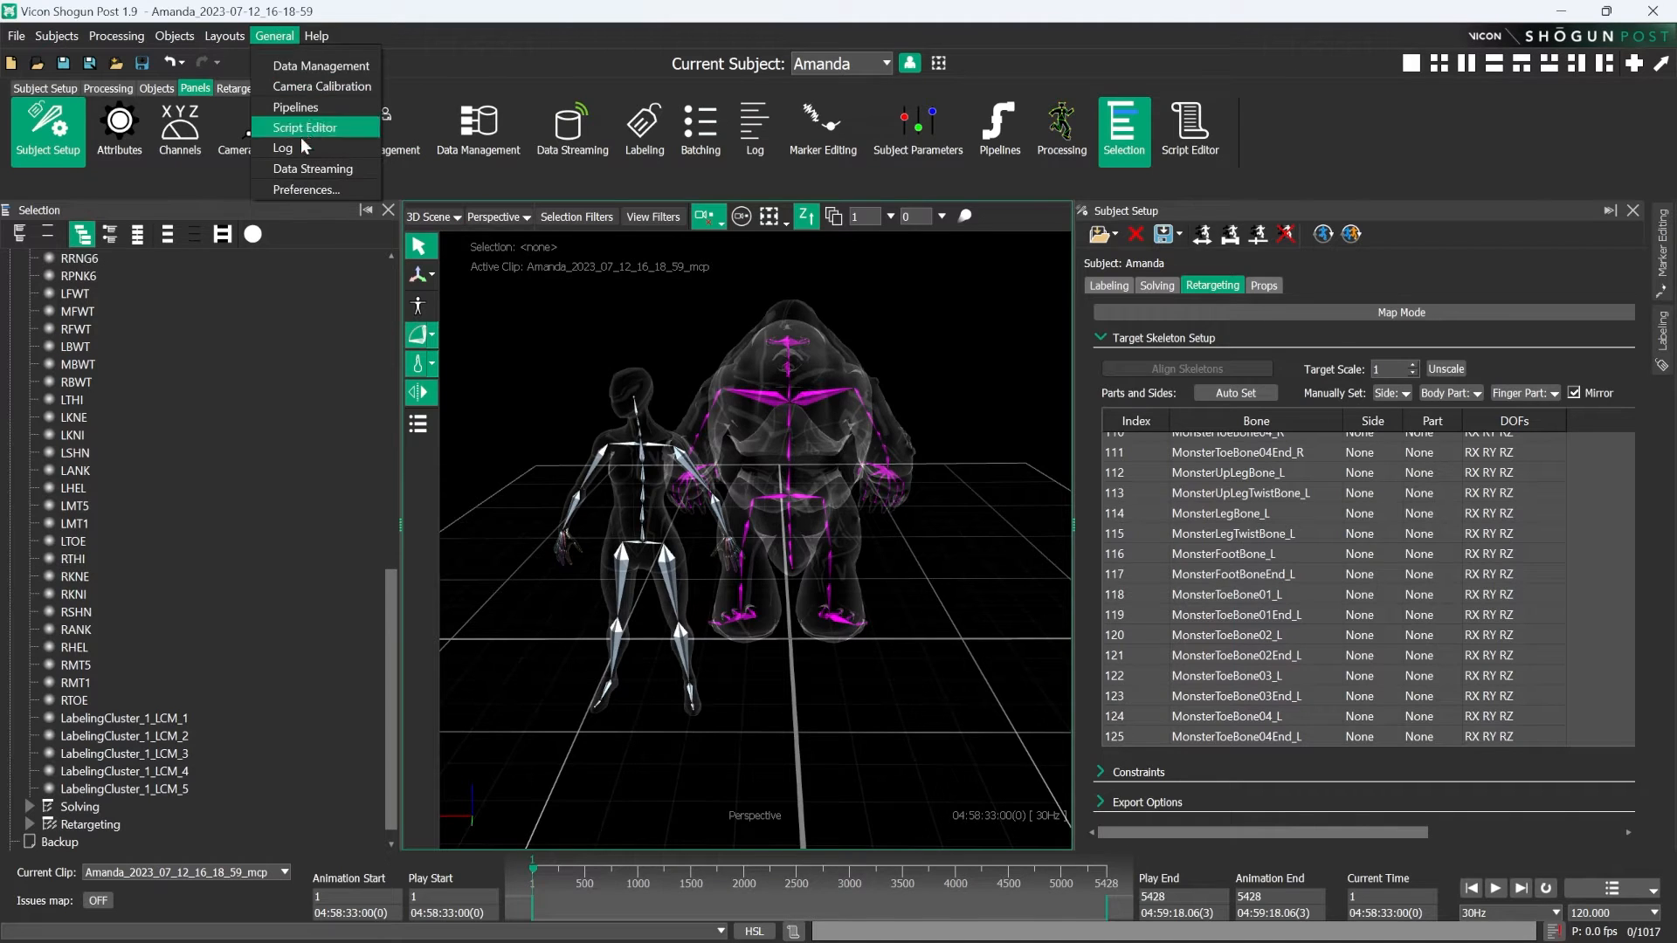
click(305, 186)
drag(599, 113, 971, 124)
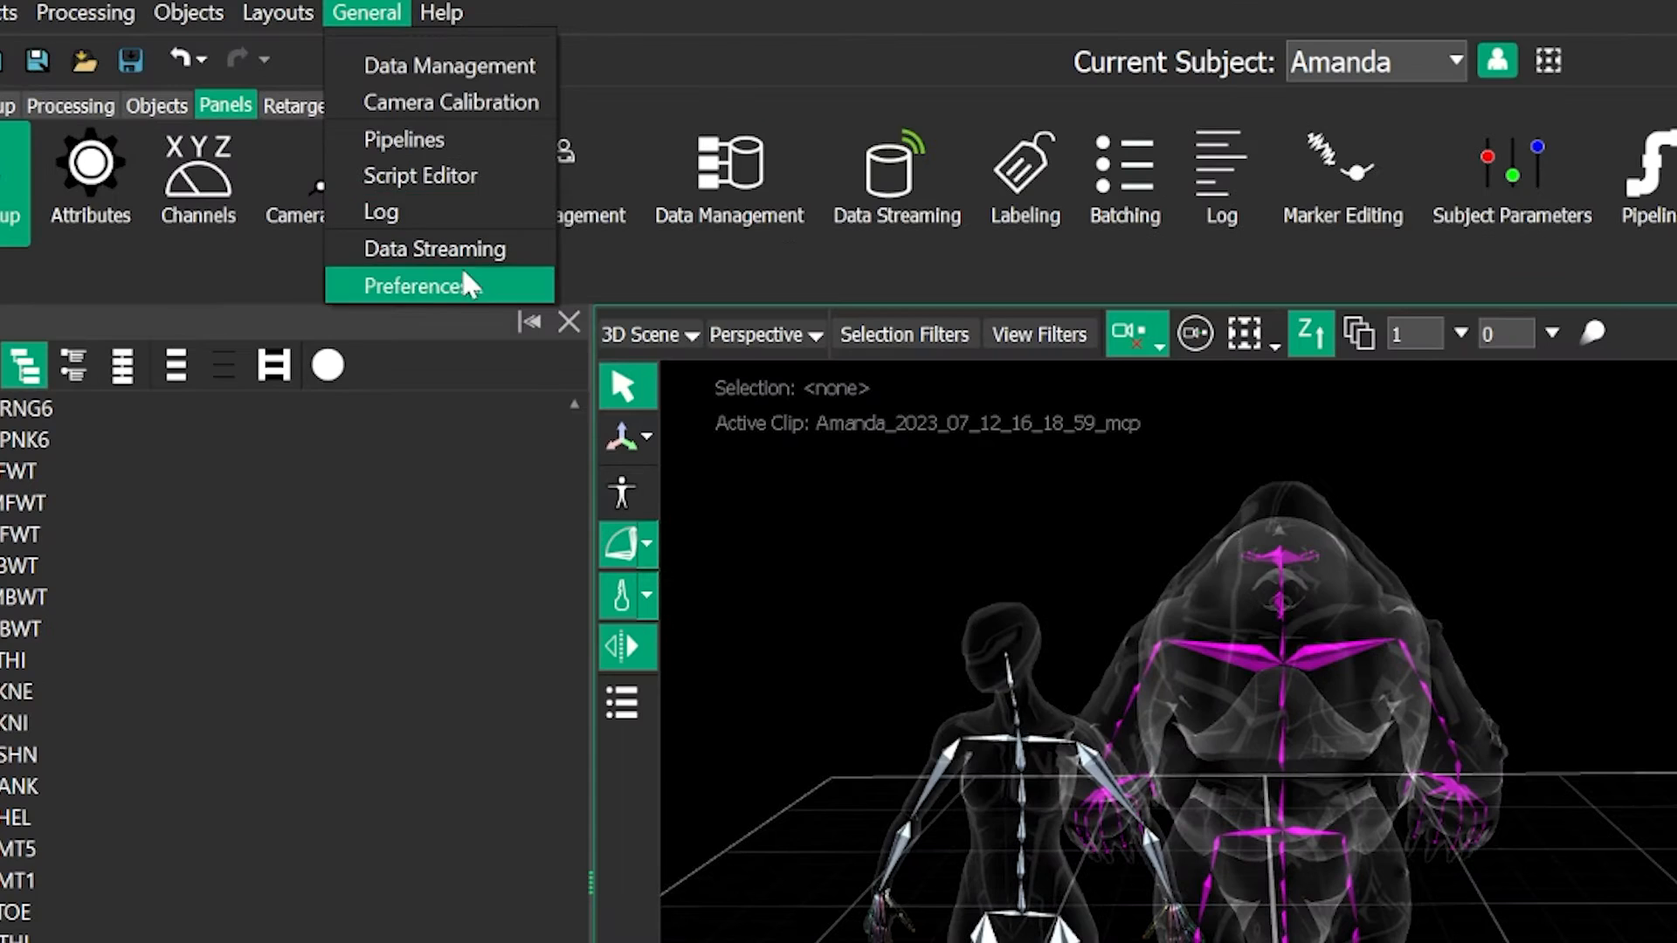
click(306, 187)
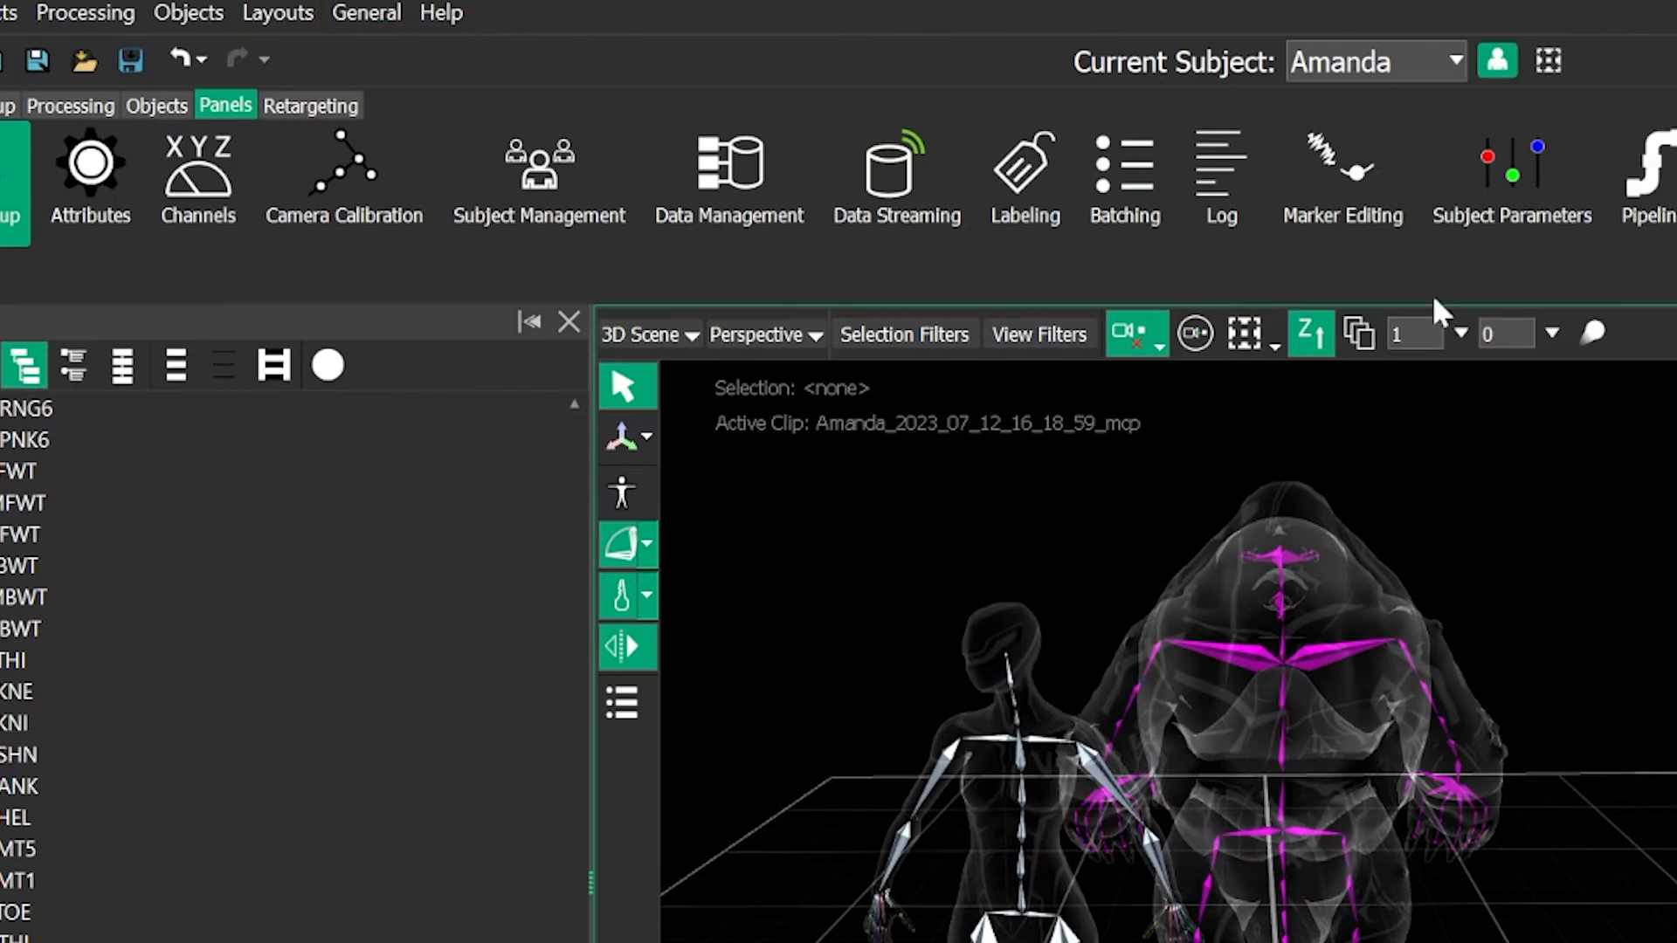
click(248, 112)
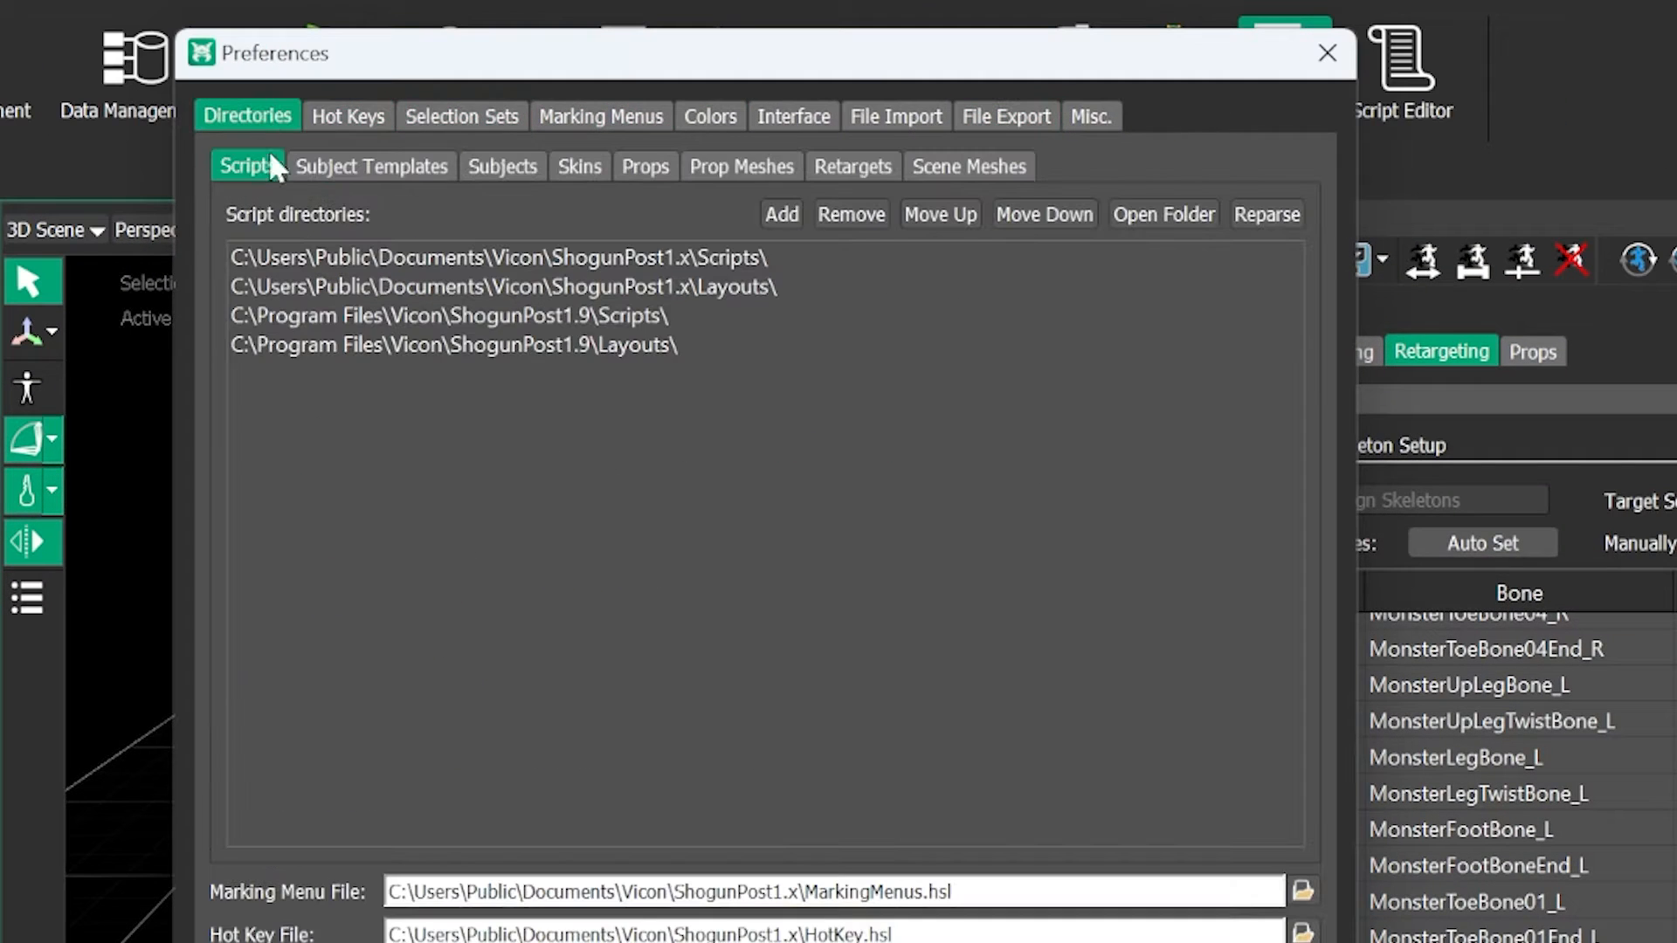
click(396, 168)
click(262, 166)
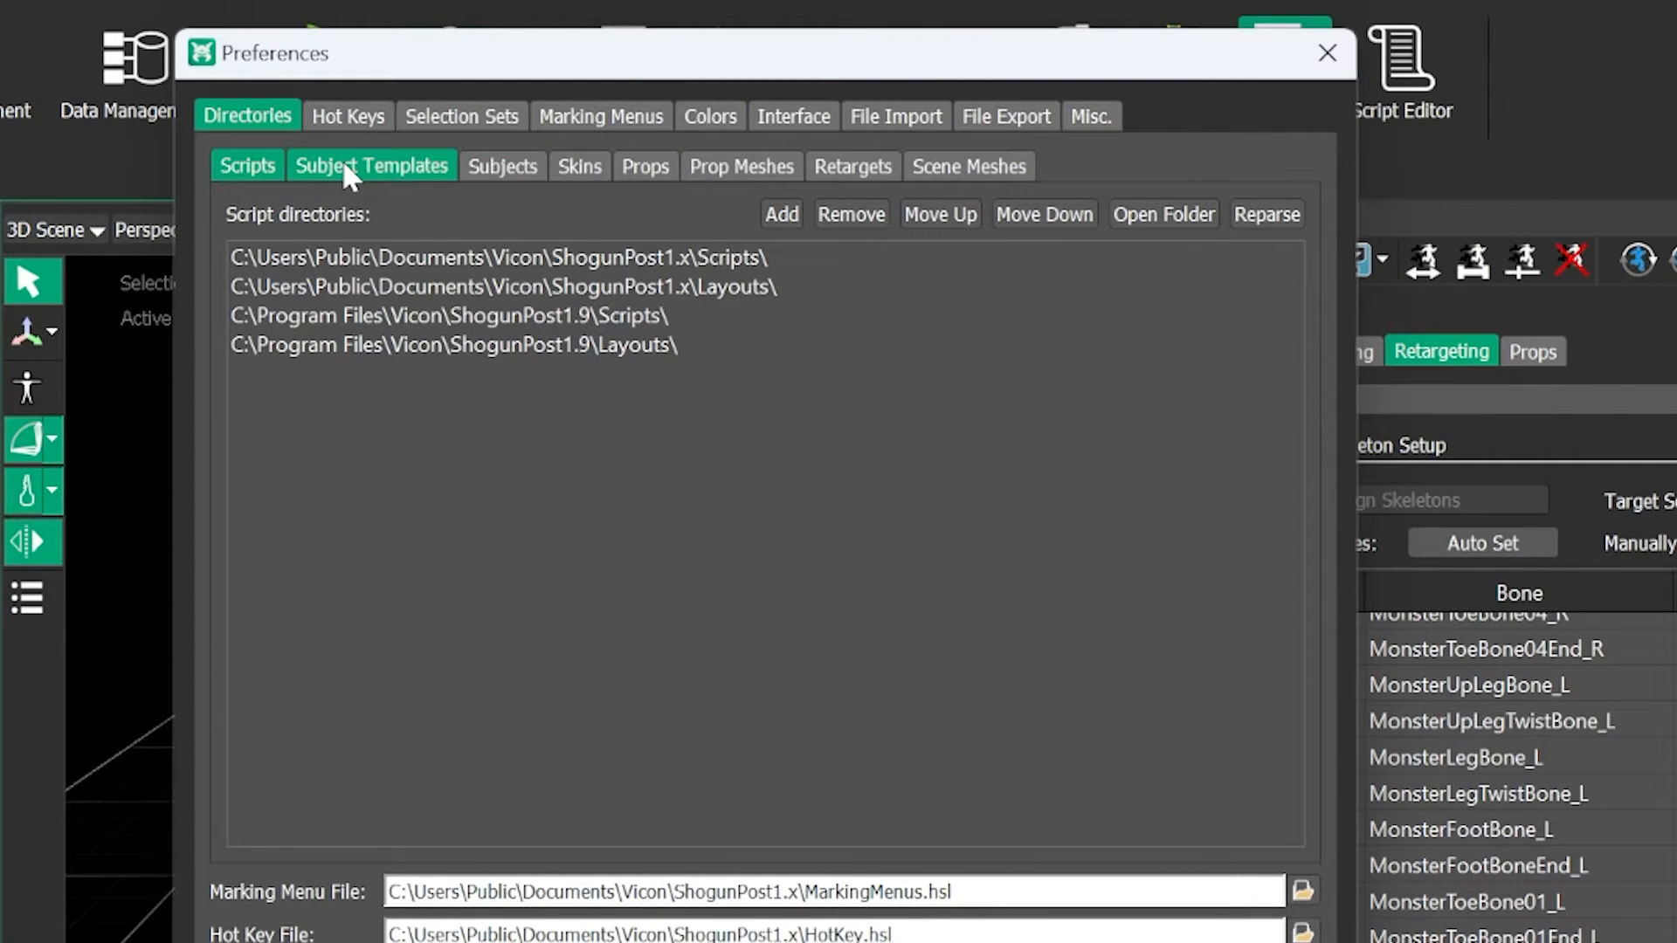
click(579, 166)
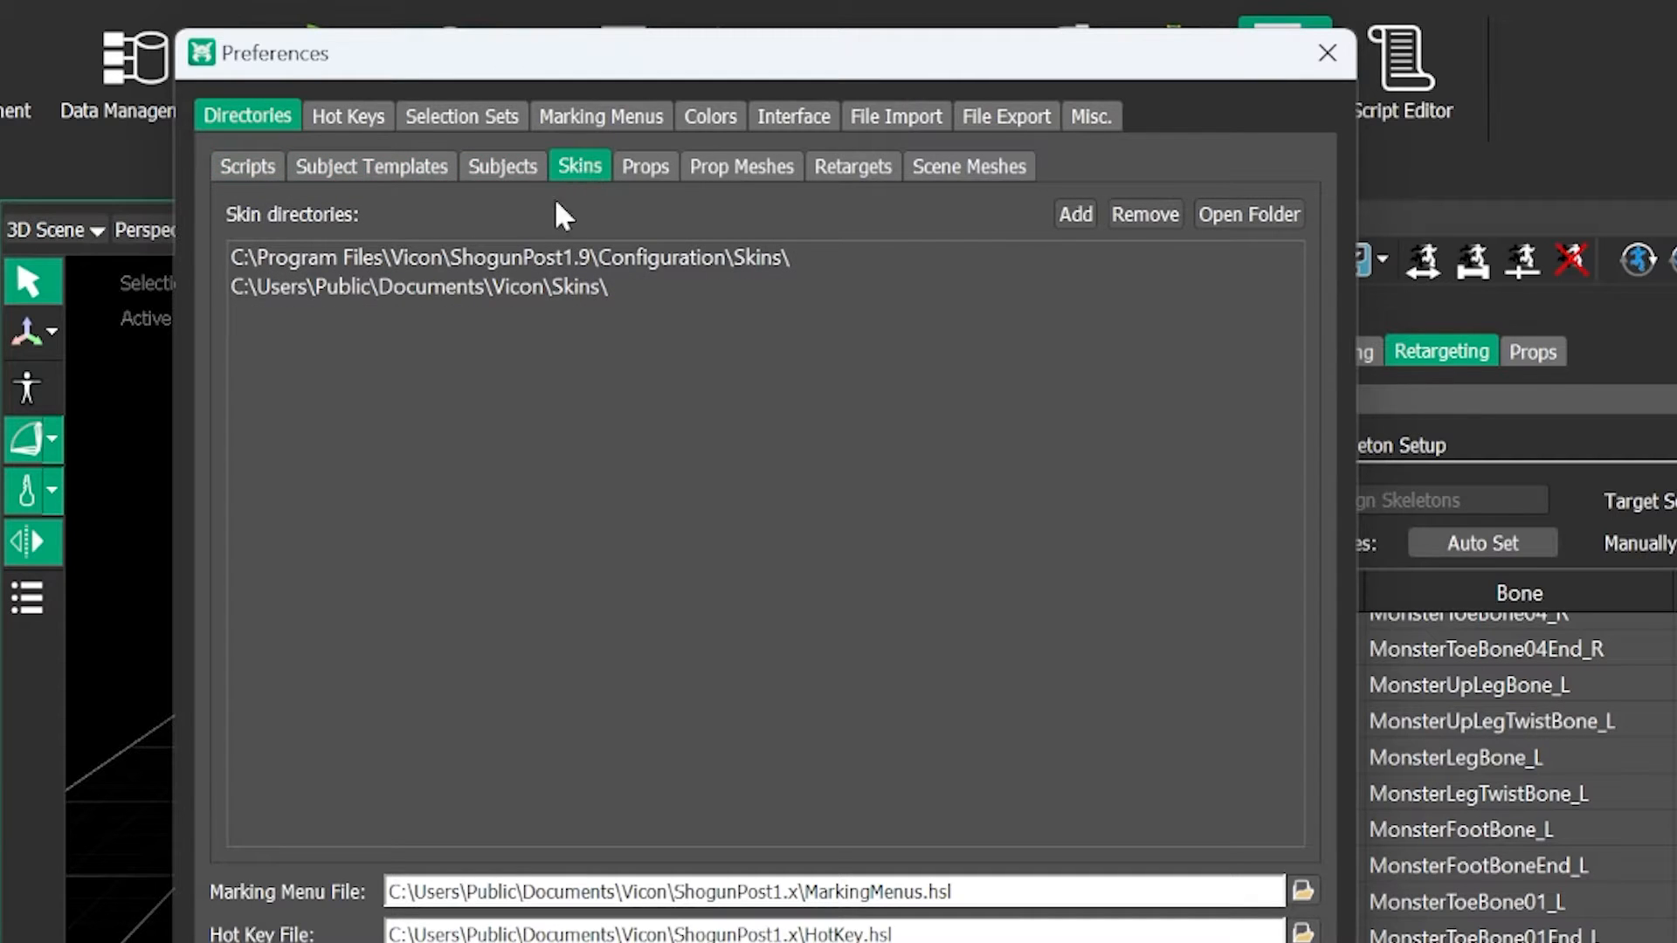
click(461, 288)
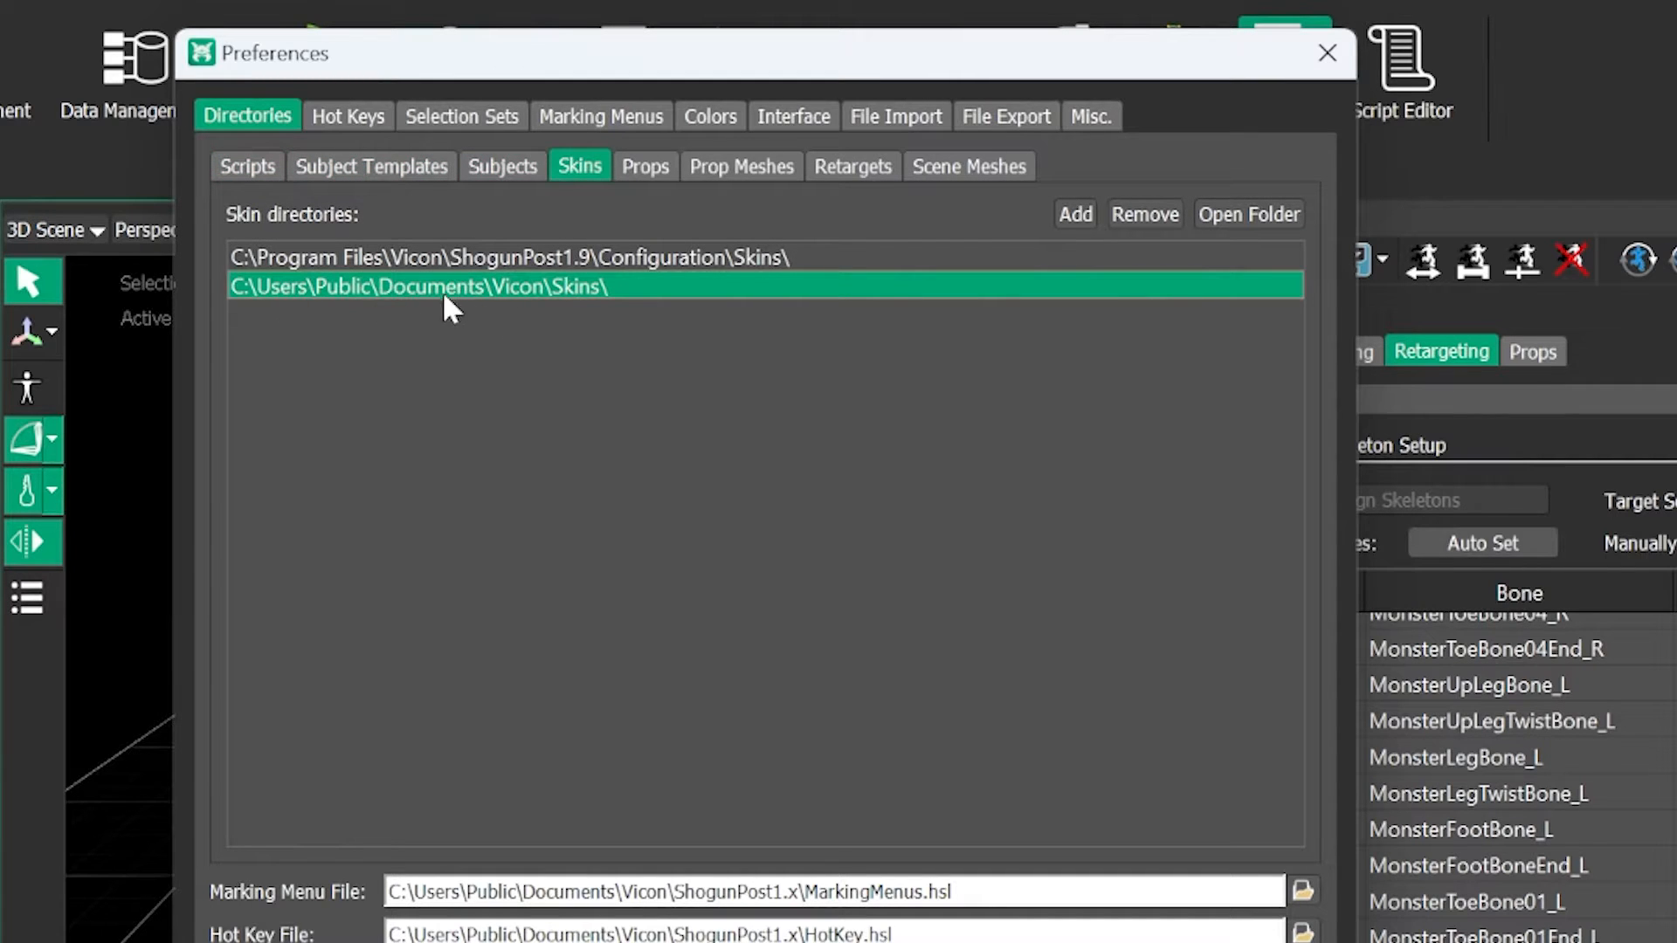
click(1271, 211)
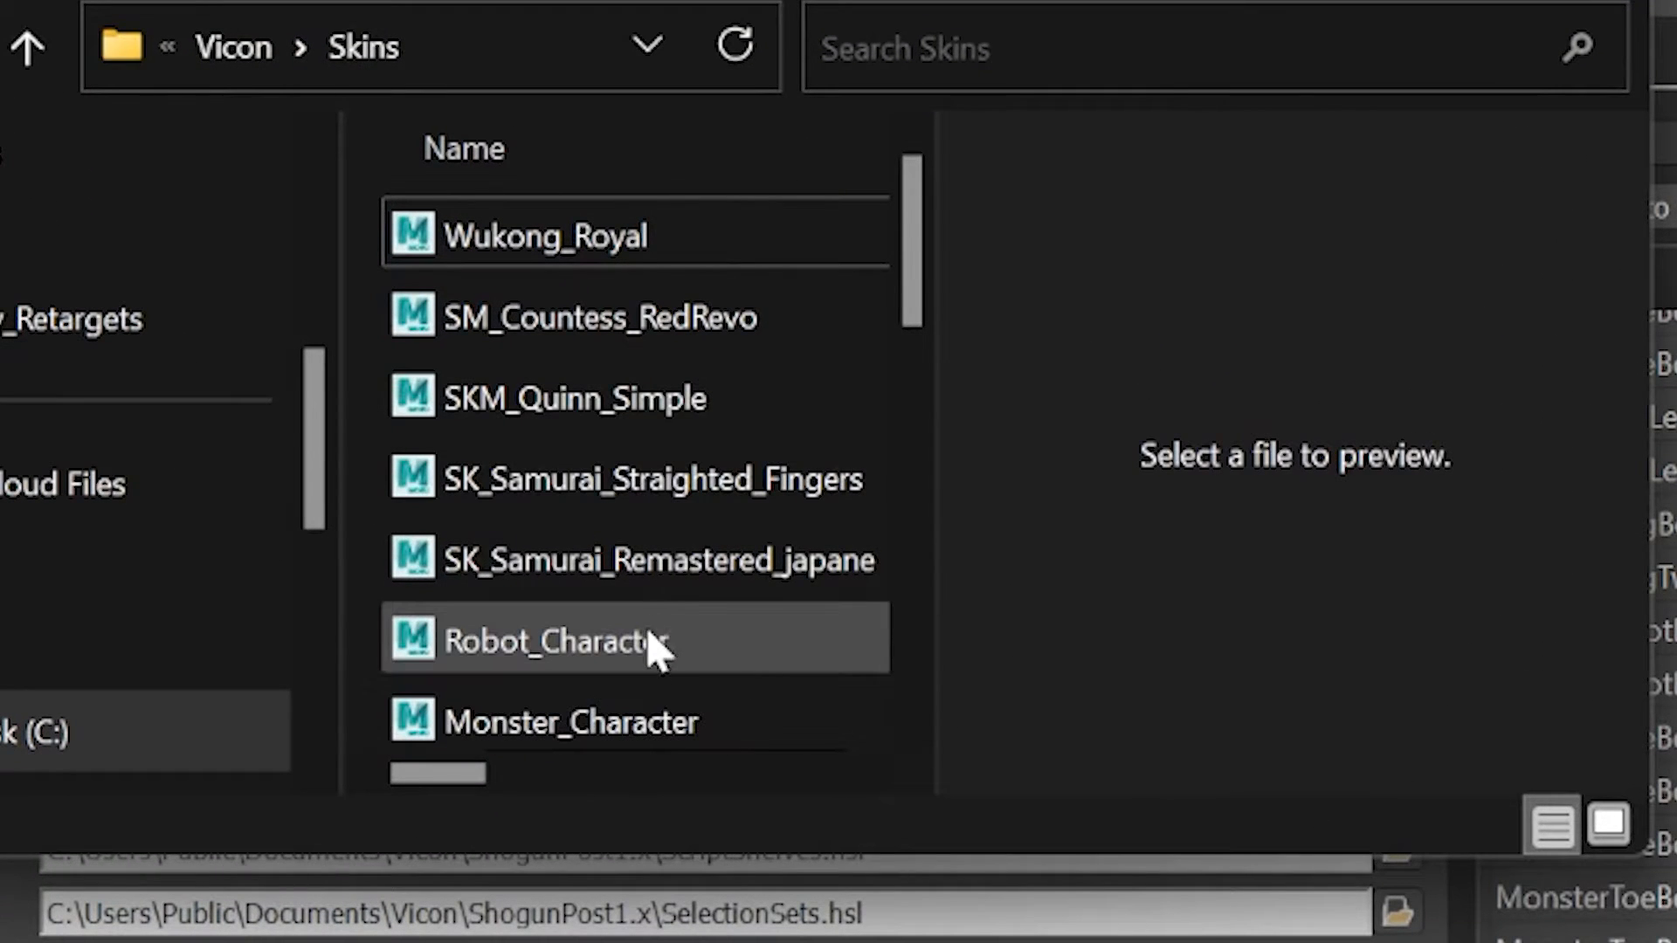
double_click(624, 727)
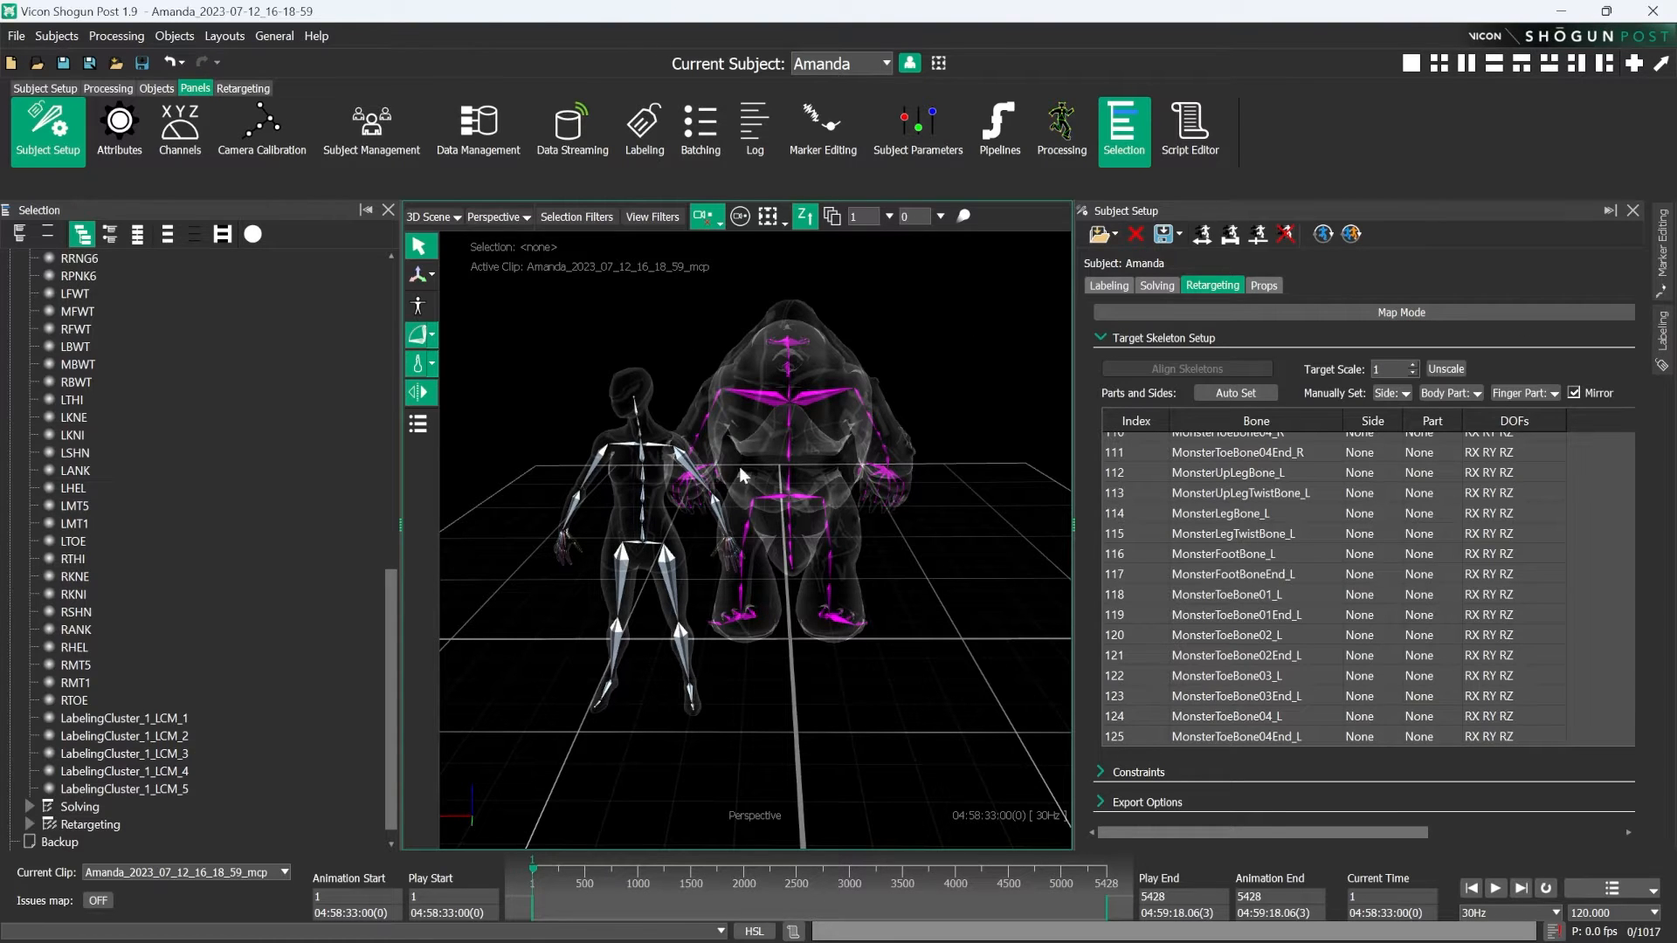
- Examine the Monster_Character bone hierarchy under the subject's Retargeting node
scroll(248, 410, up, 10)
scroll(330, 574, up, 3)
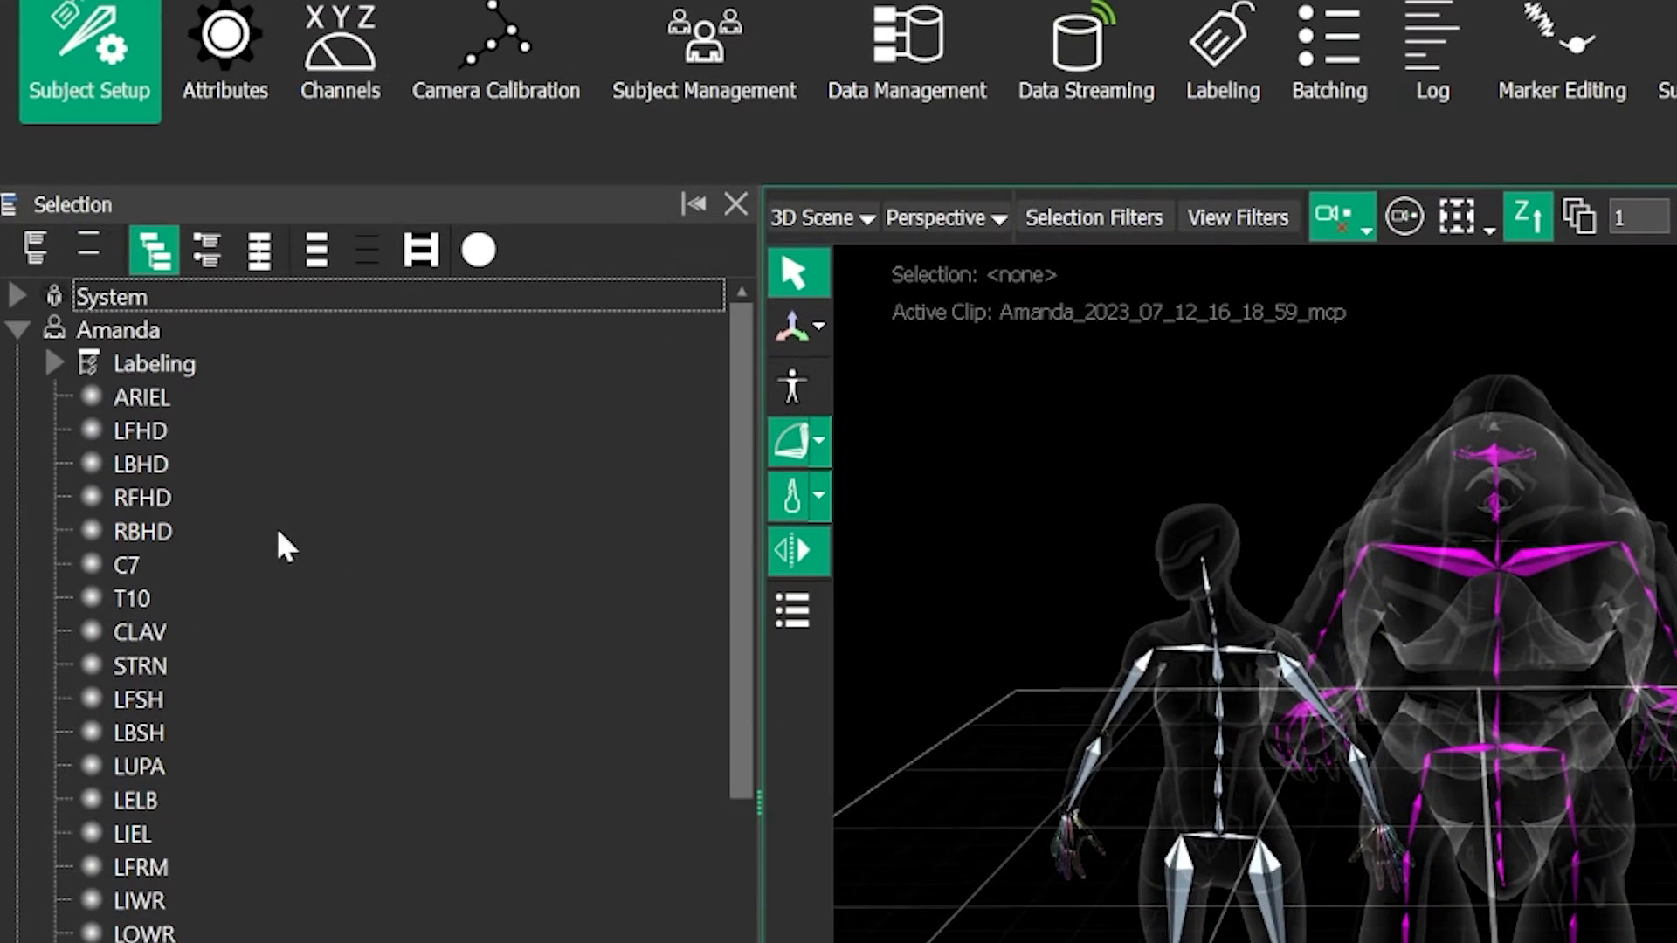
scroll(297, 568, down, 15)
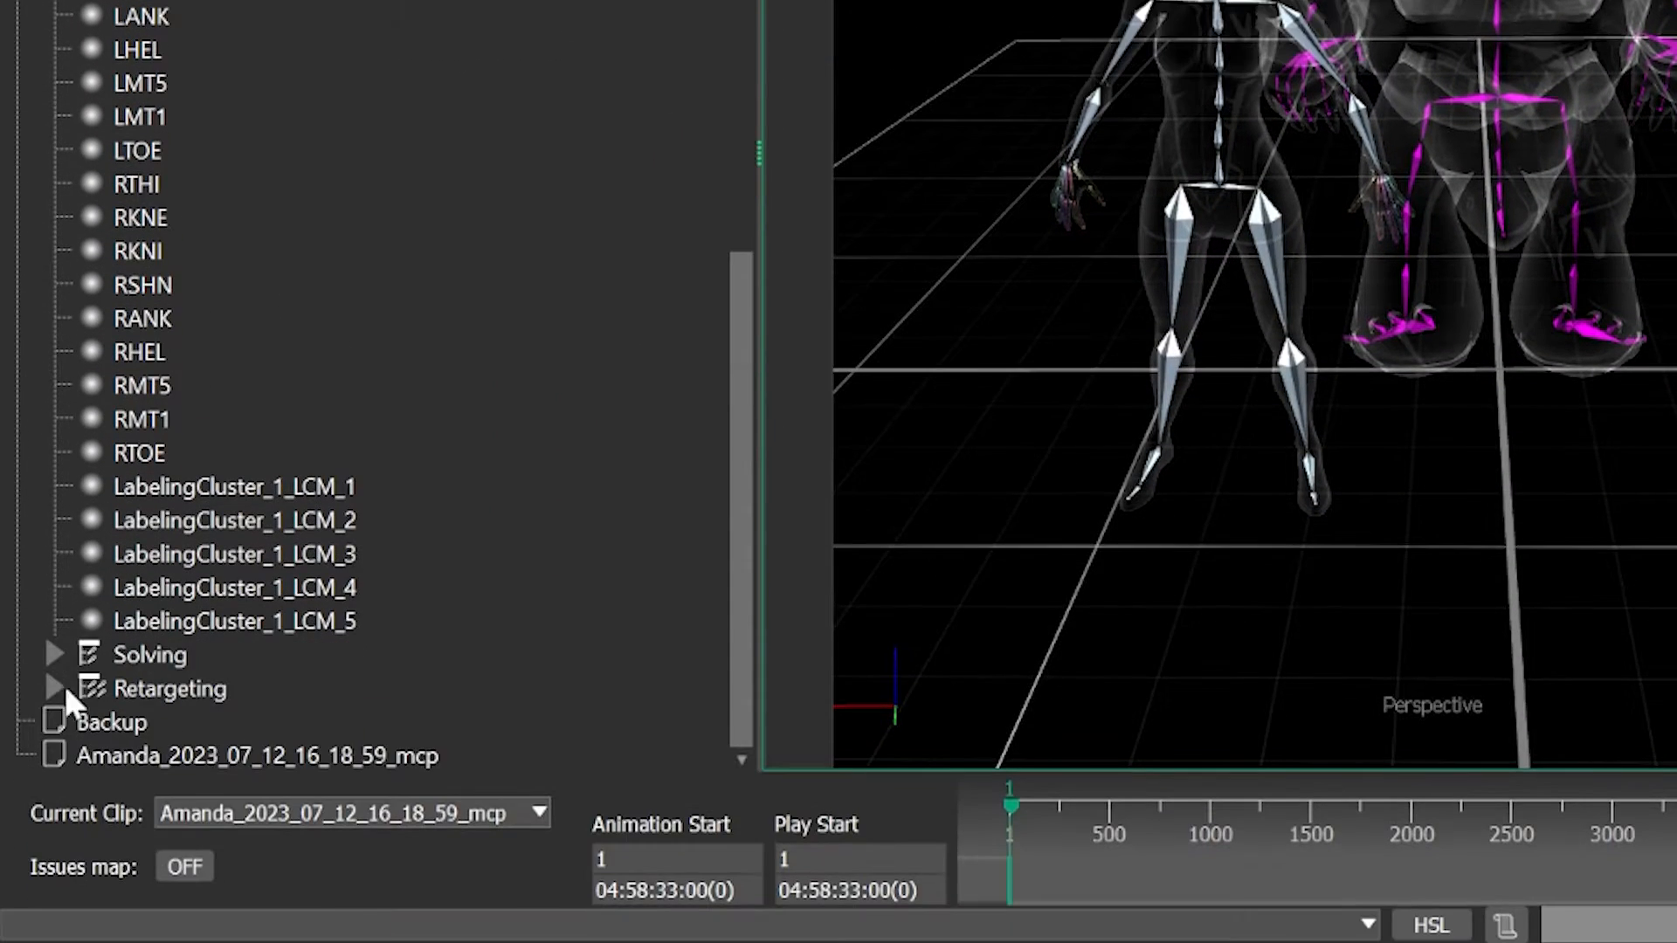
click(53, 686)
click(53, 686)
click(56, 687)
scroll(300, 274, down, 6)
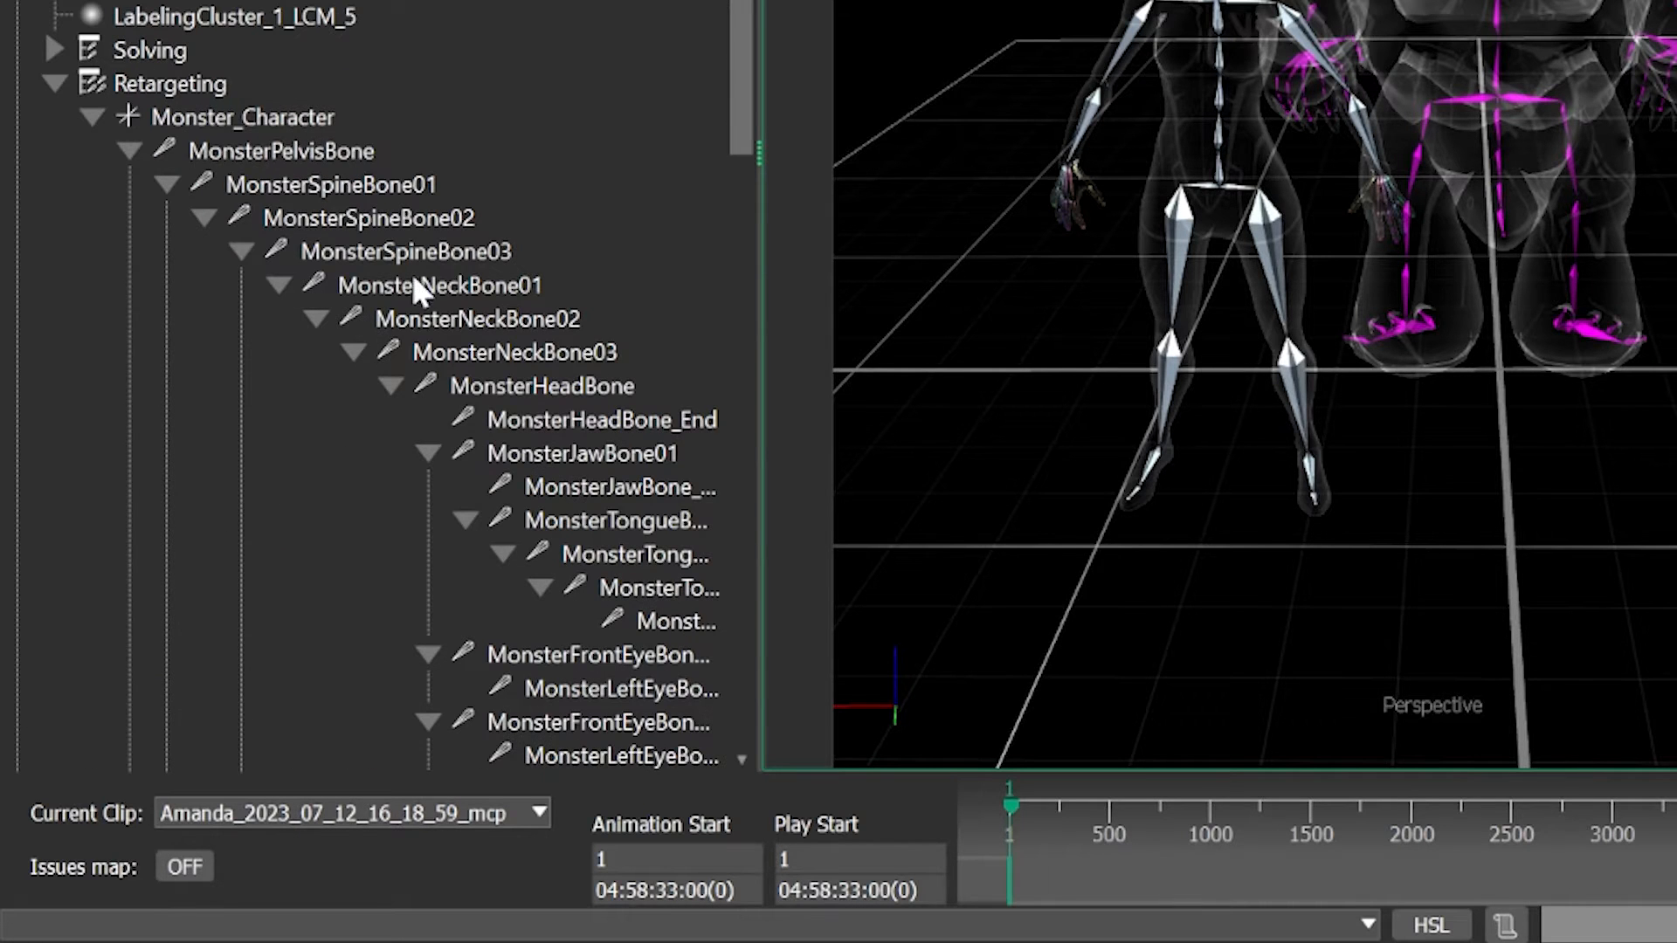
scroll(411, 262, down, 3)
scroll(401, 239, up, 3)
click(93, 115)
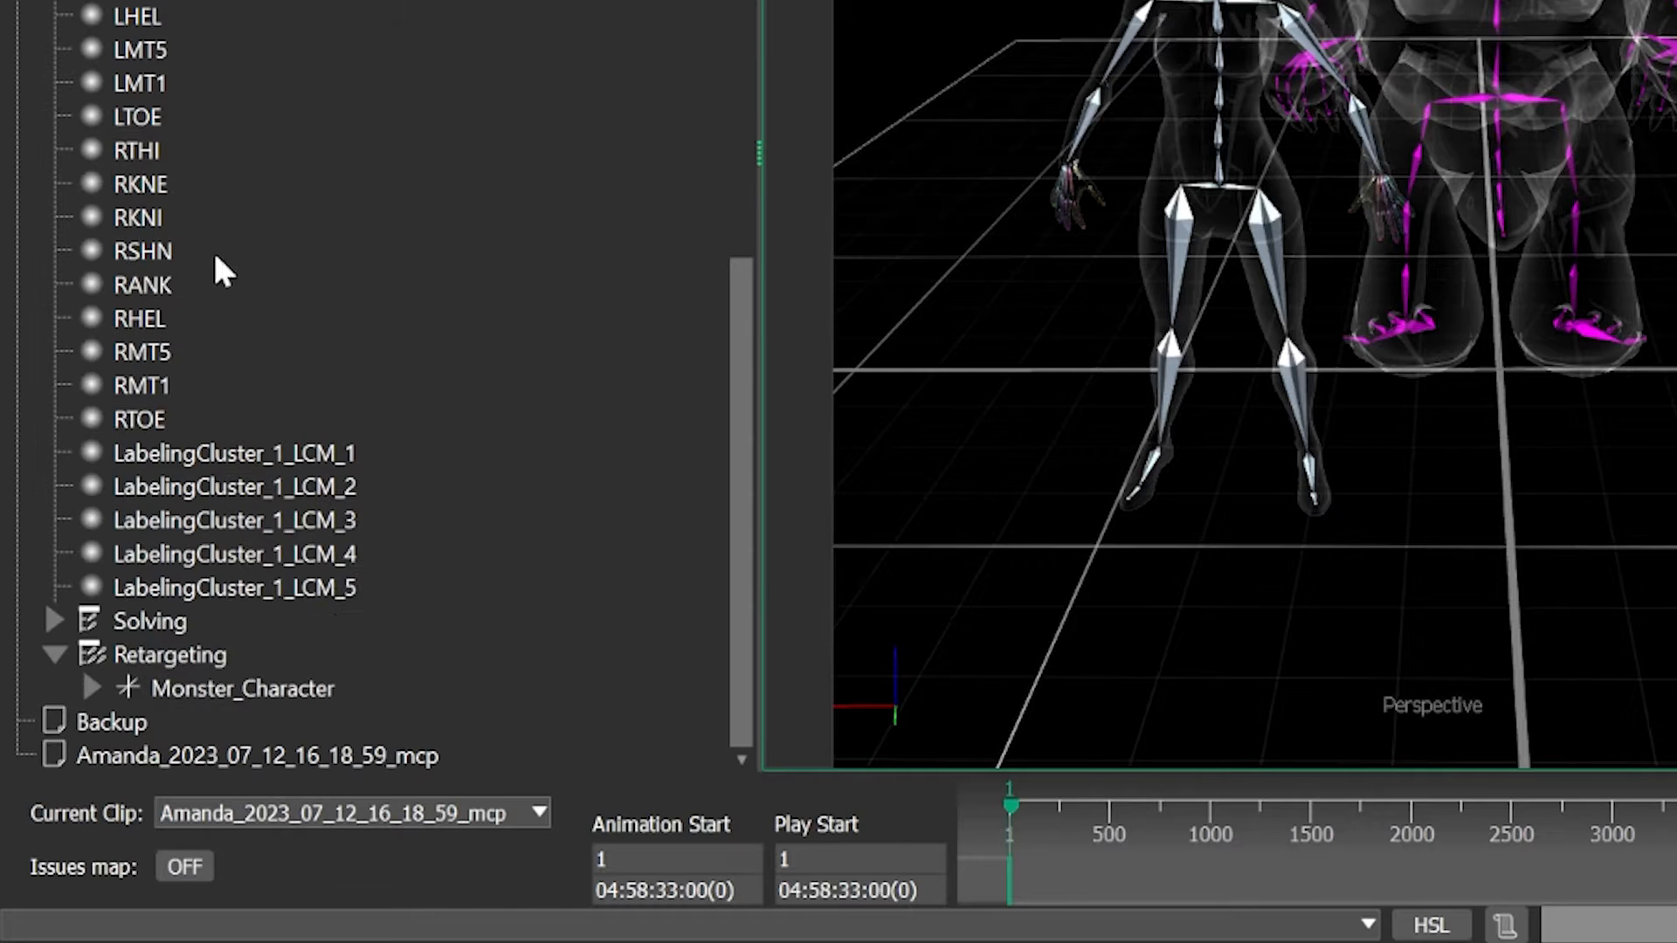
- Unparent the Monster_Character root from the subject's Retargeting node
click(93, 688)
click(244, 657)
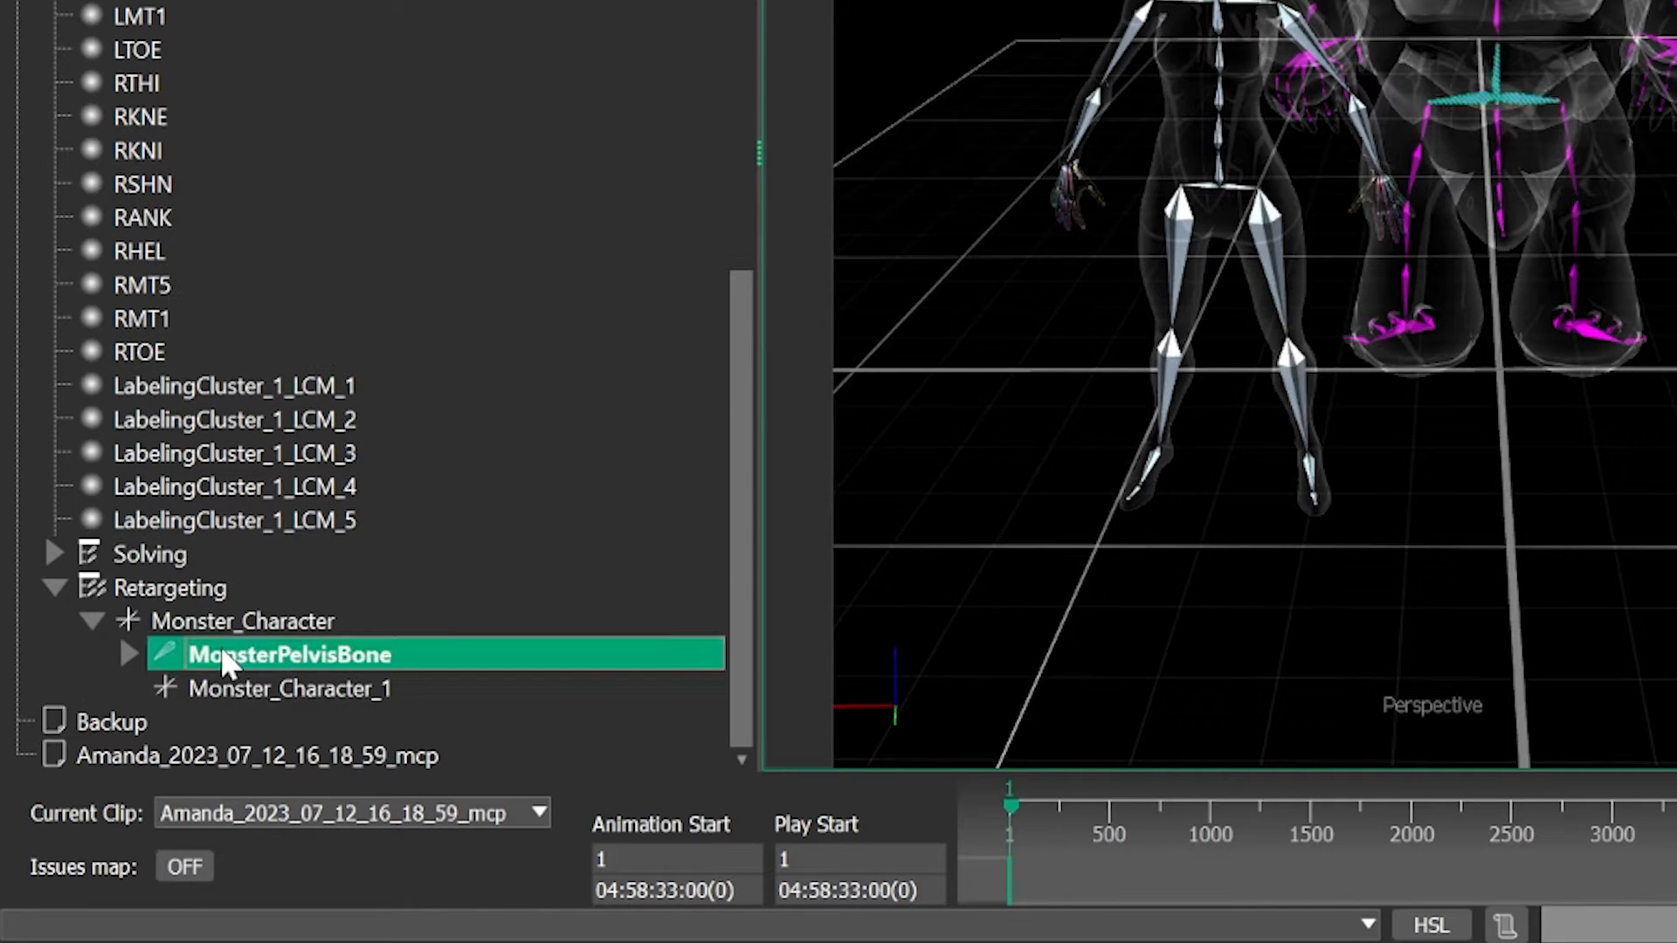
click(239, 622)
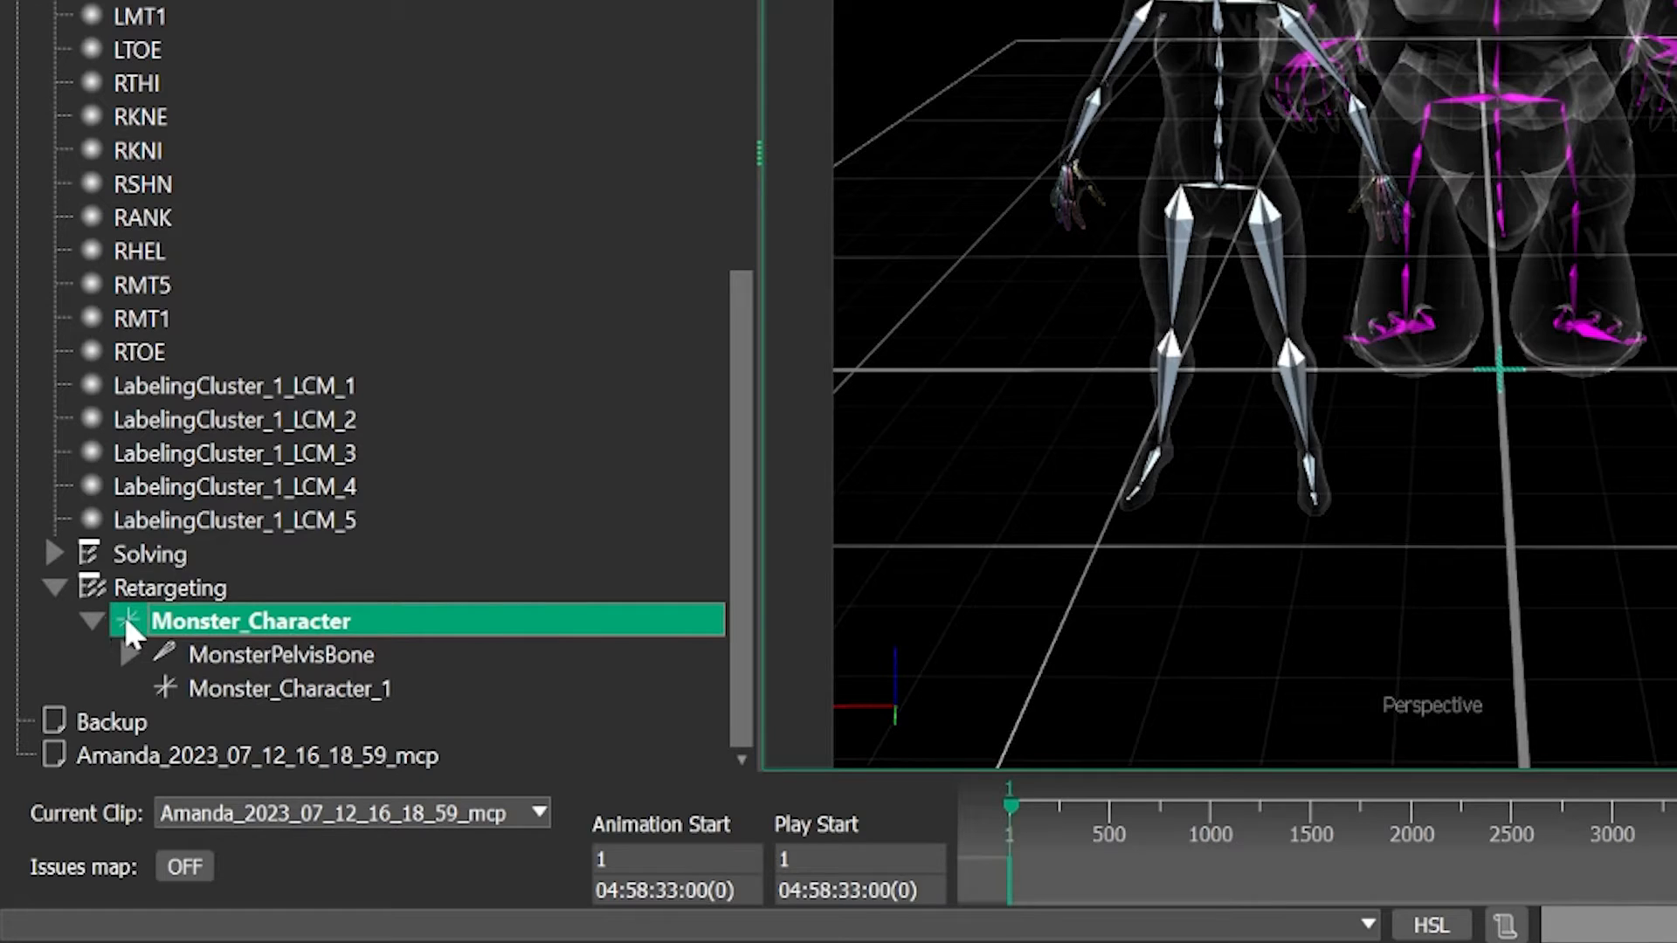
click(261, 658)
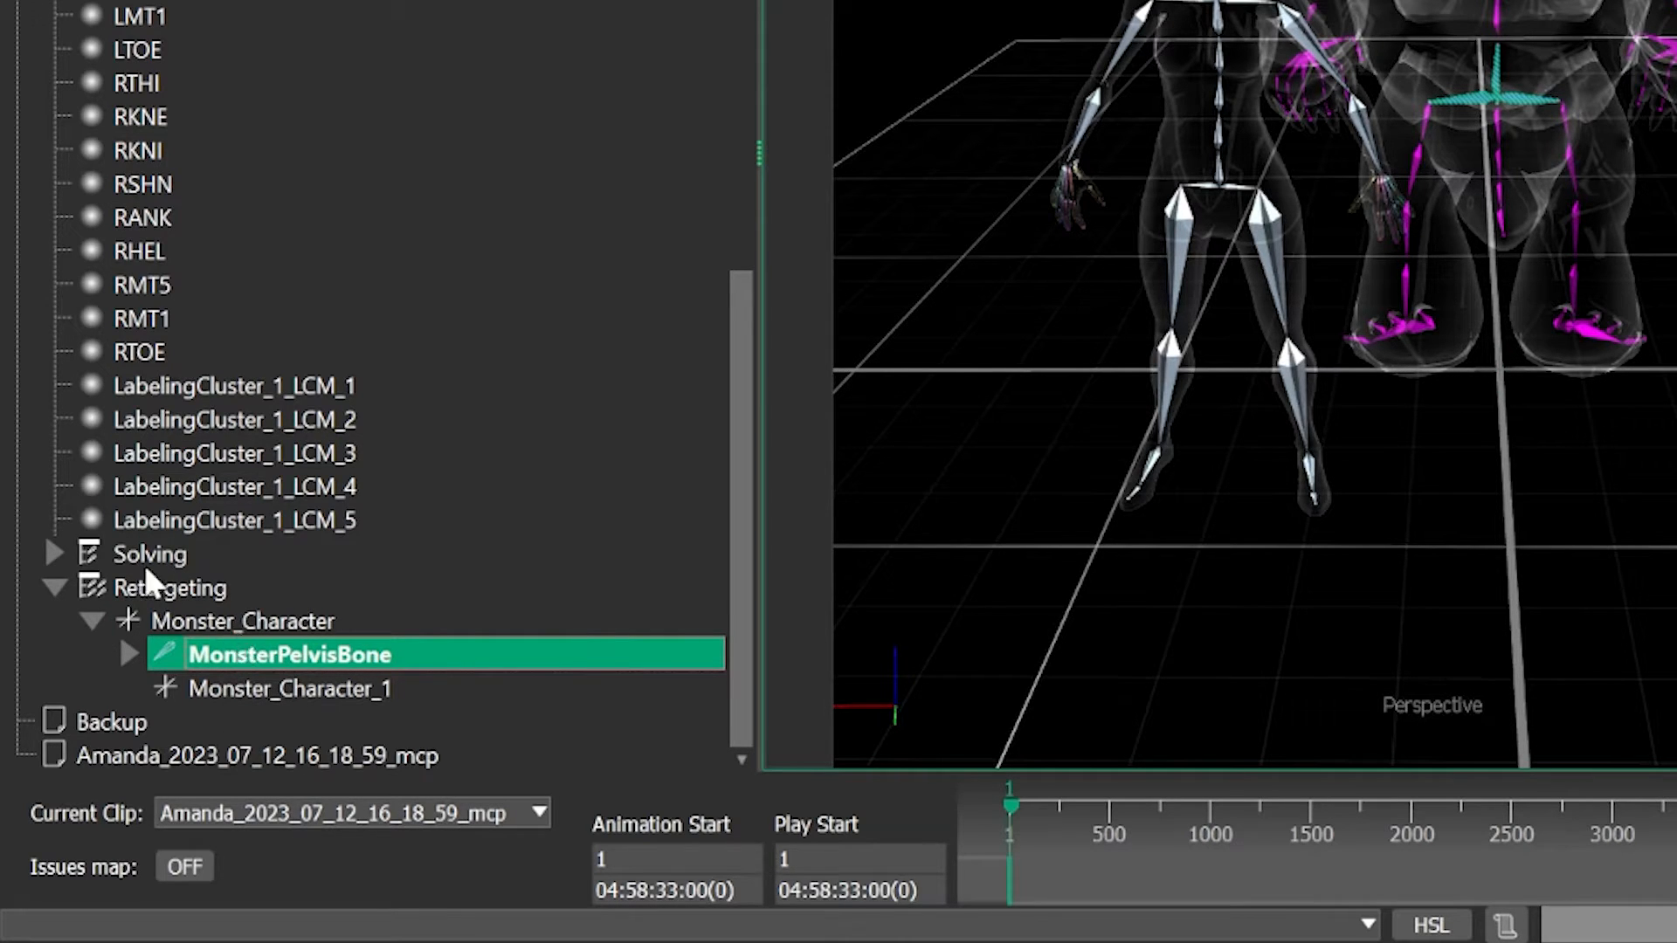
click(166, 620)
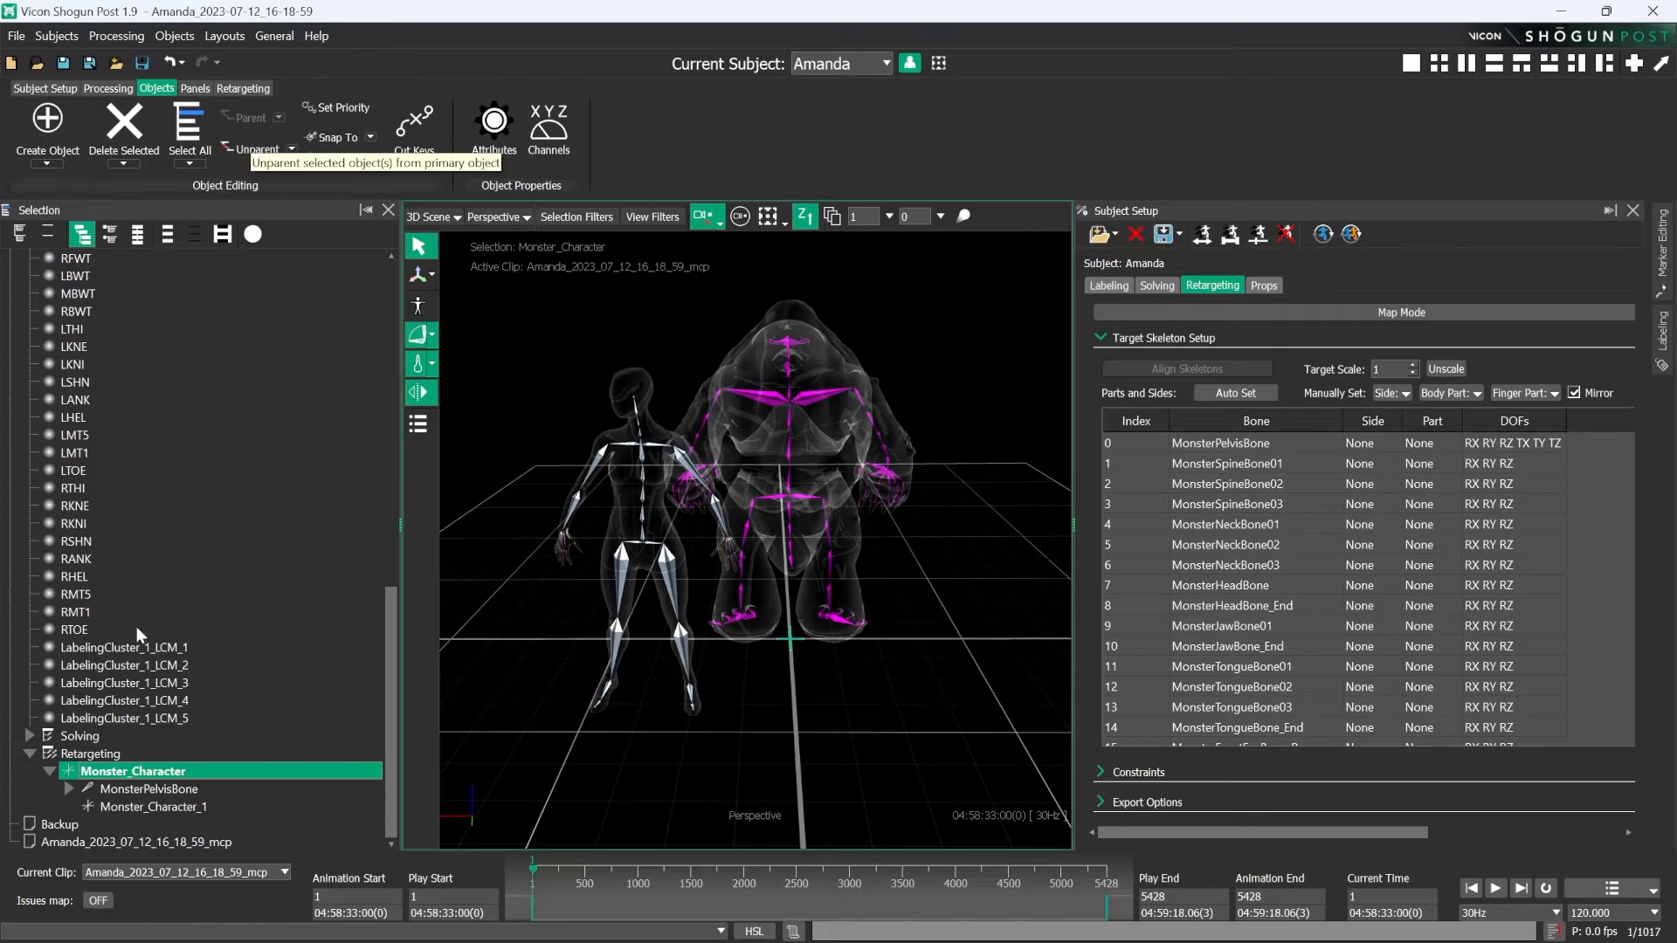
click(253, 150)
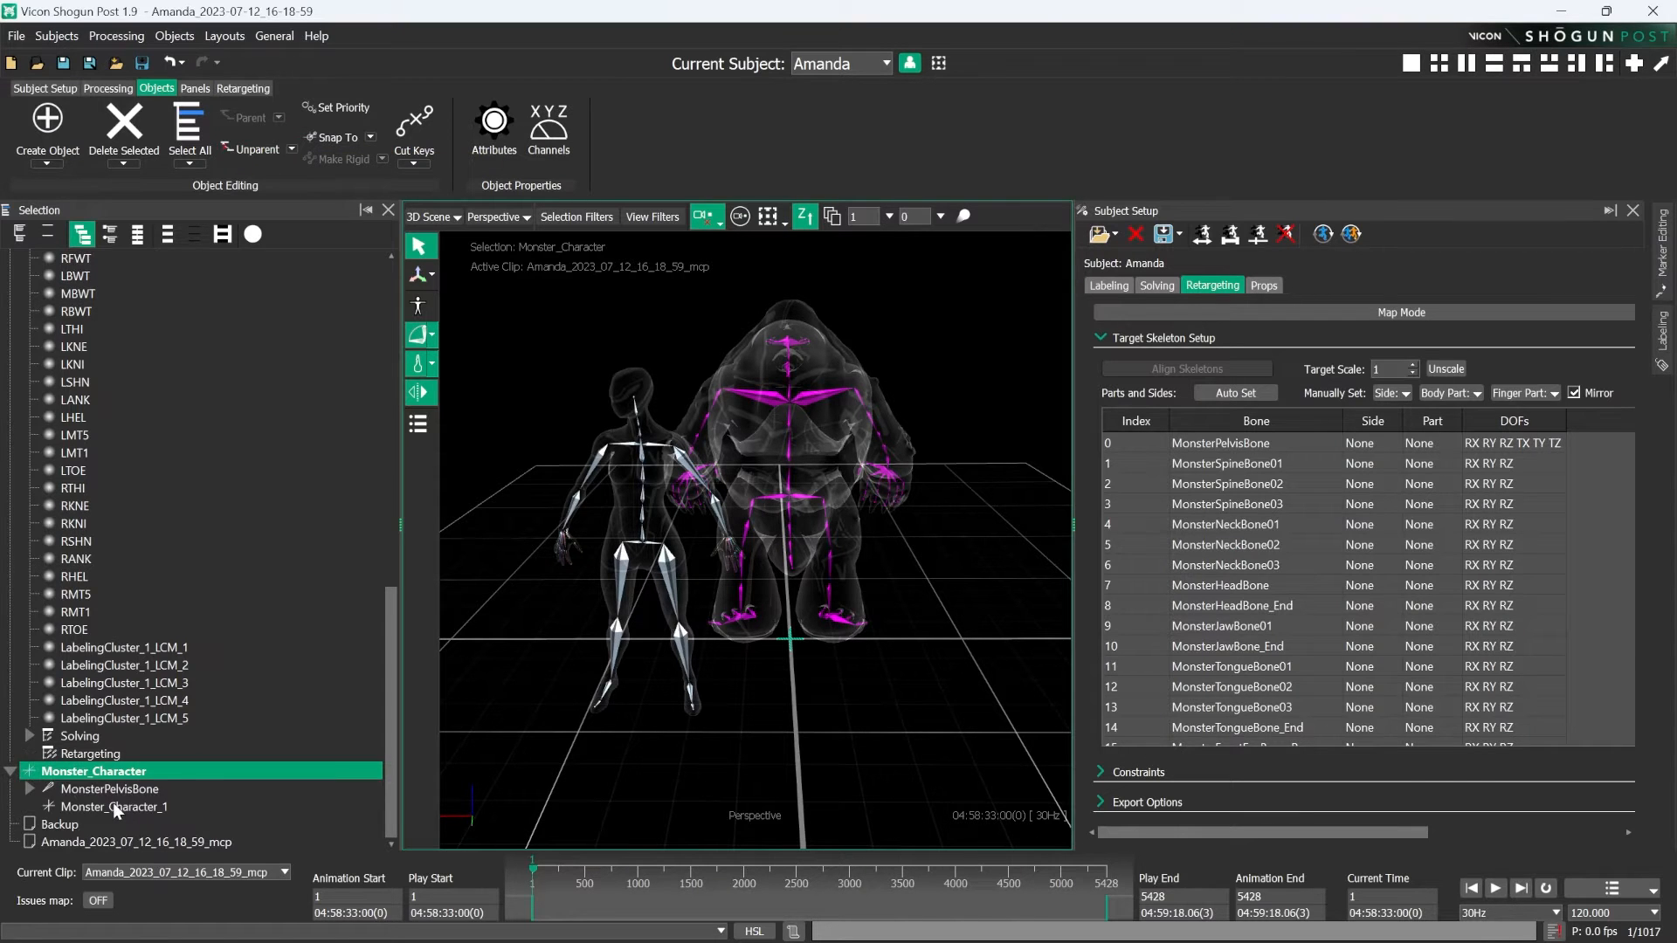
- Unparent MonsterPelvisBone from Monster_Character and parent it under the subject's Retargeting node
click(185, 698)
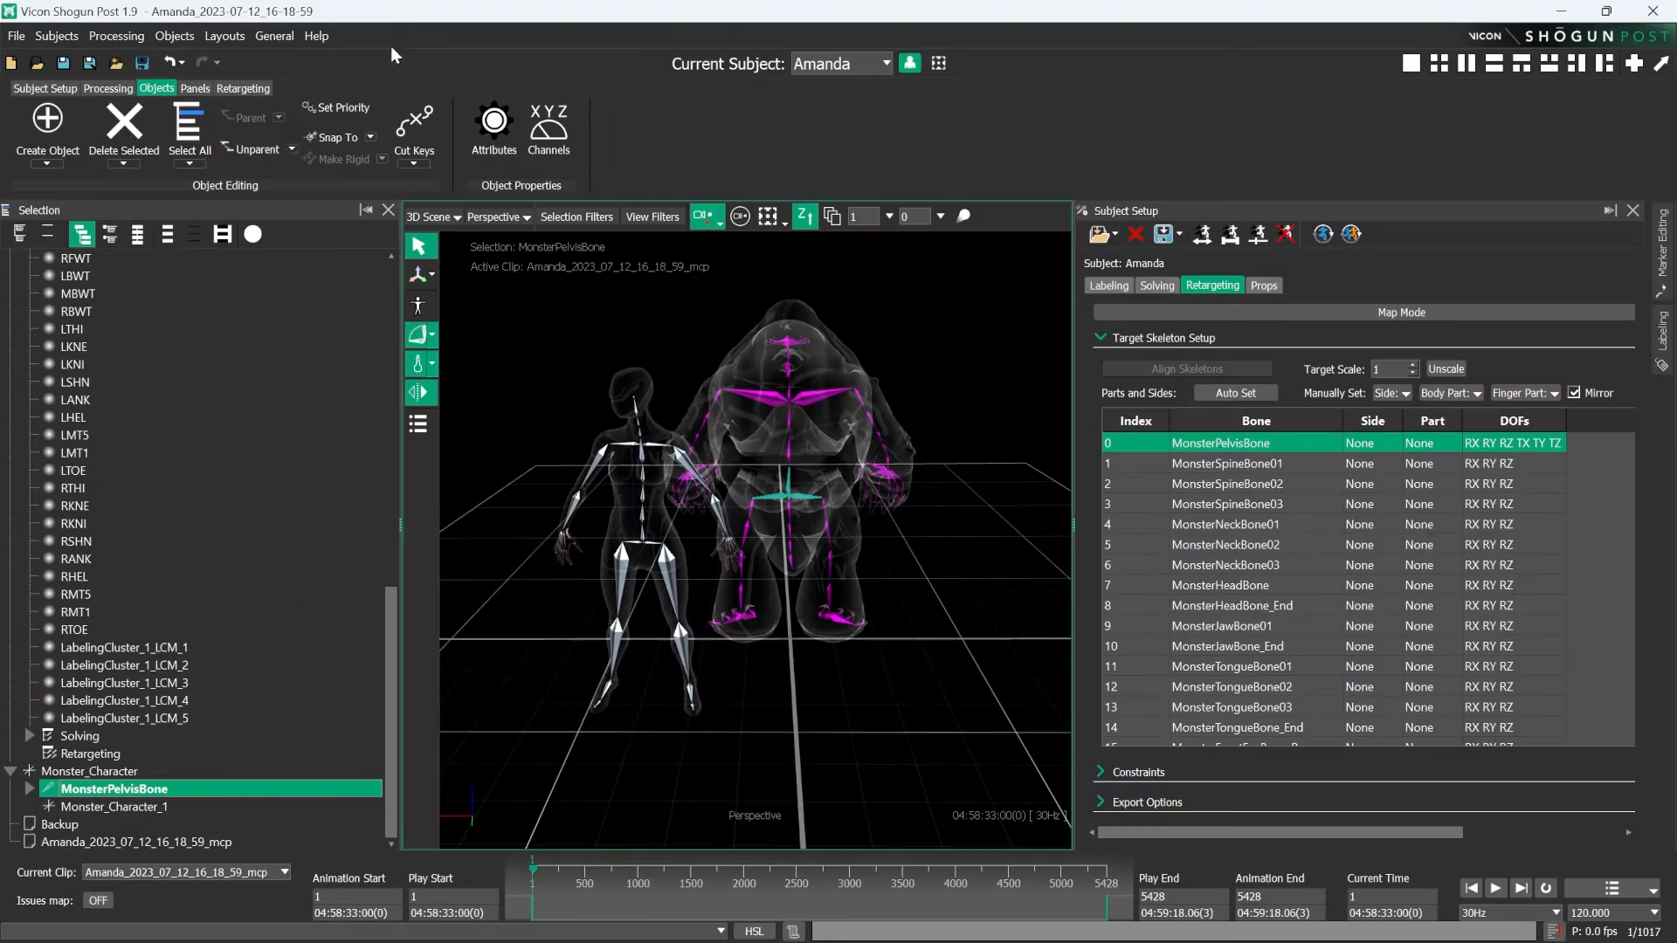
click(260, 156)
ctrl+click(80, 756)
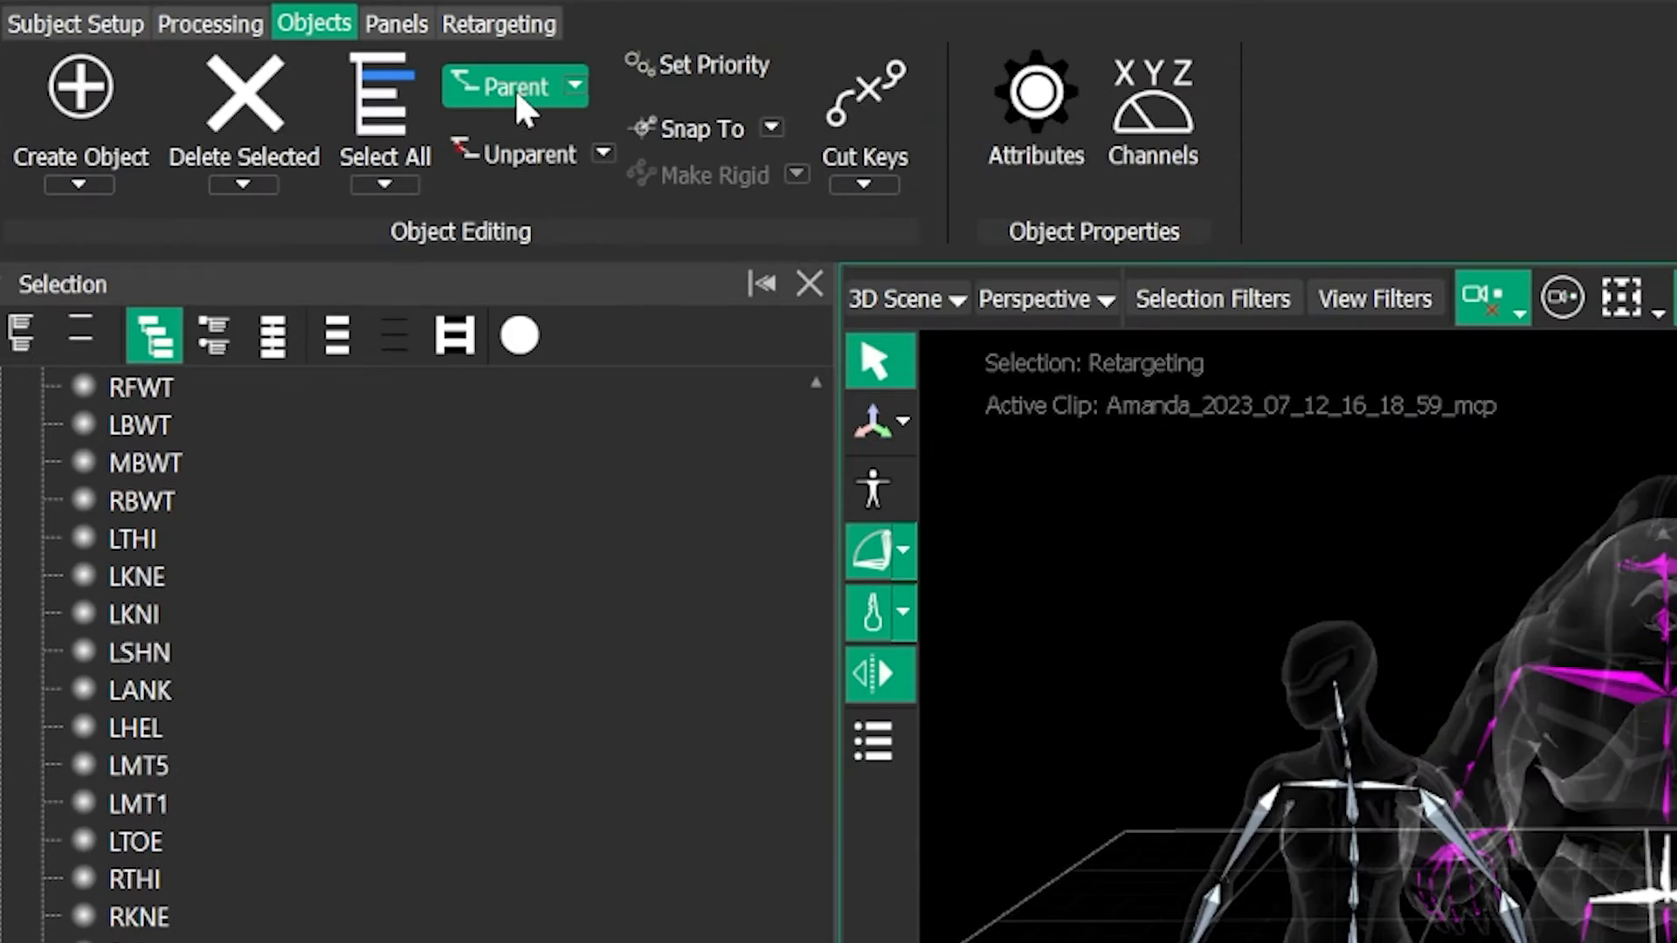
click(250, 119)
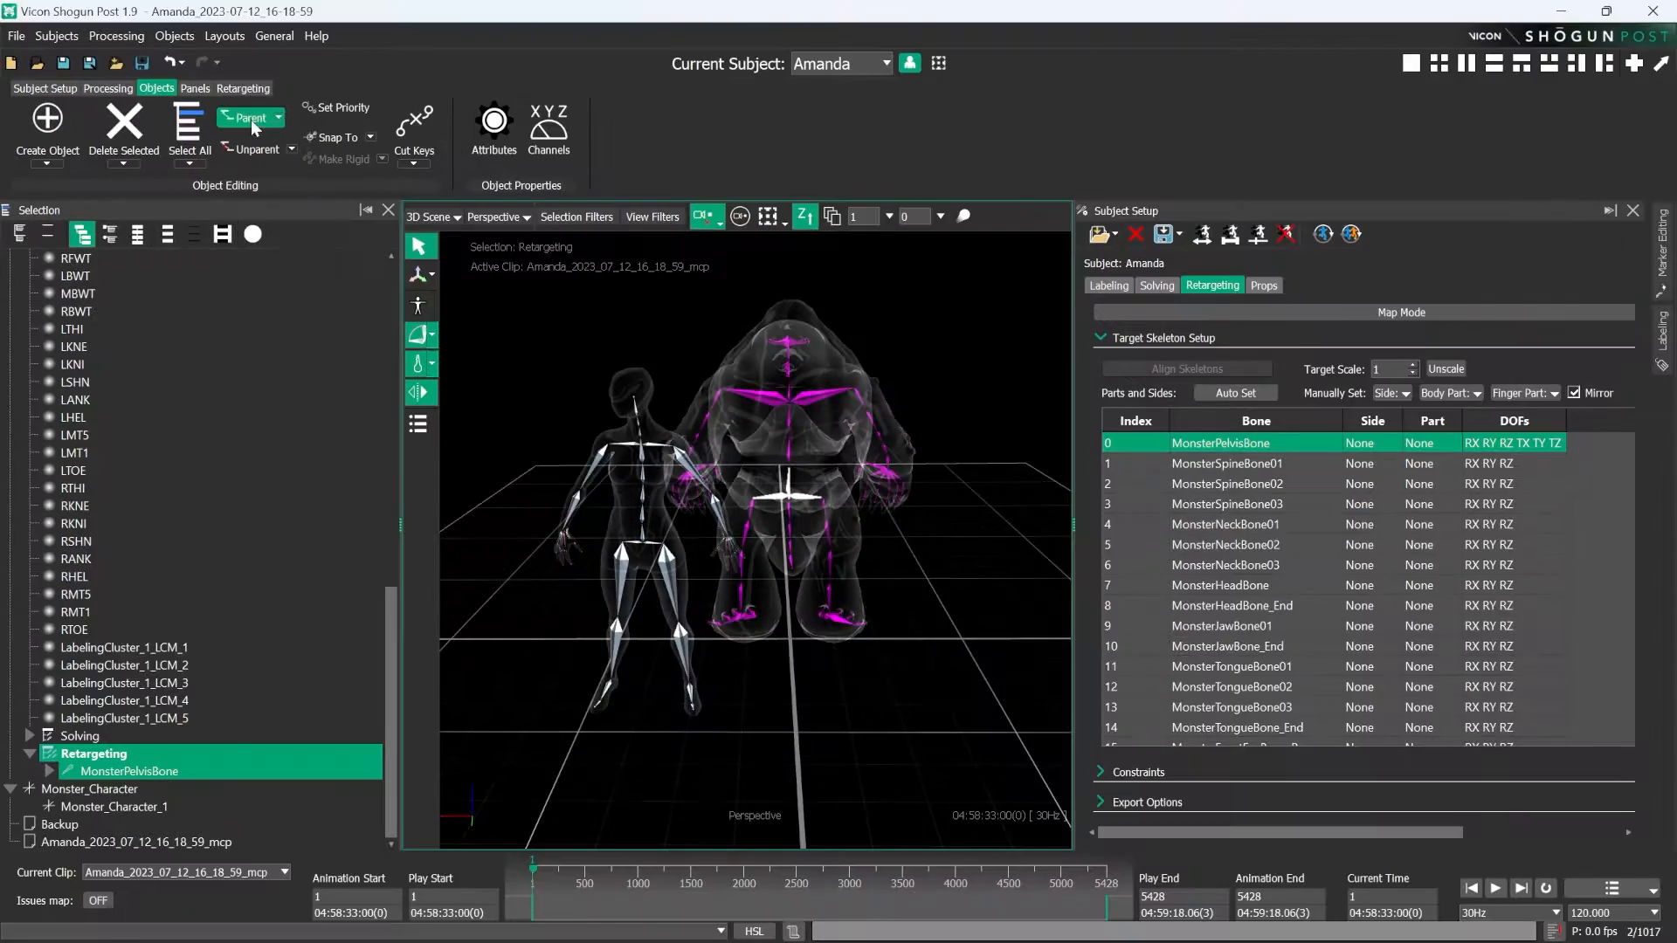
- Check the bone chain of MonsterPelvisBone under Retargeting and collapse both it and the Monster_Character branch
click(147, 754)
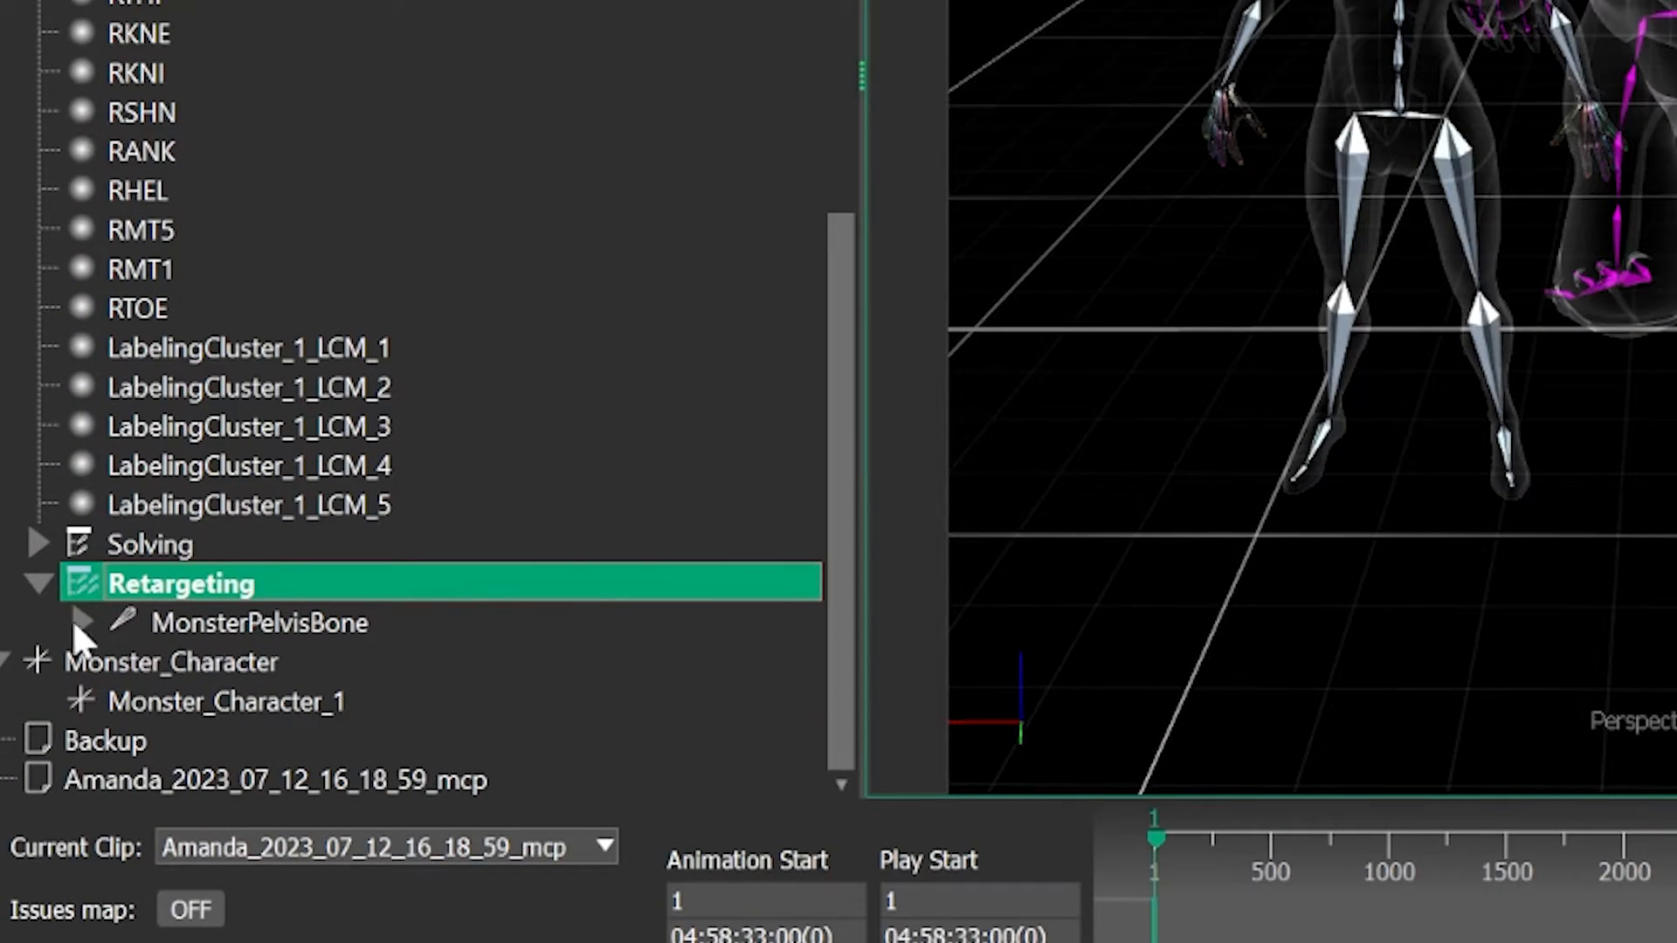
click(83, 620)
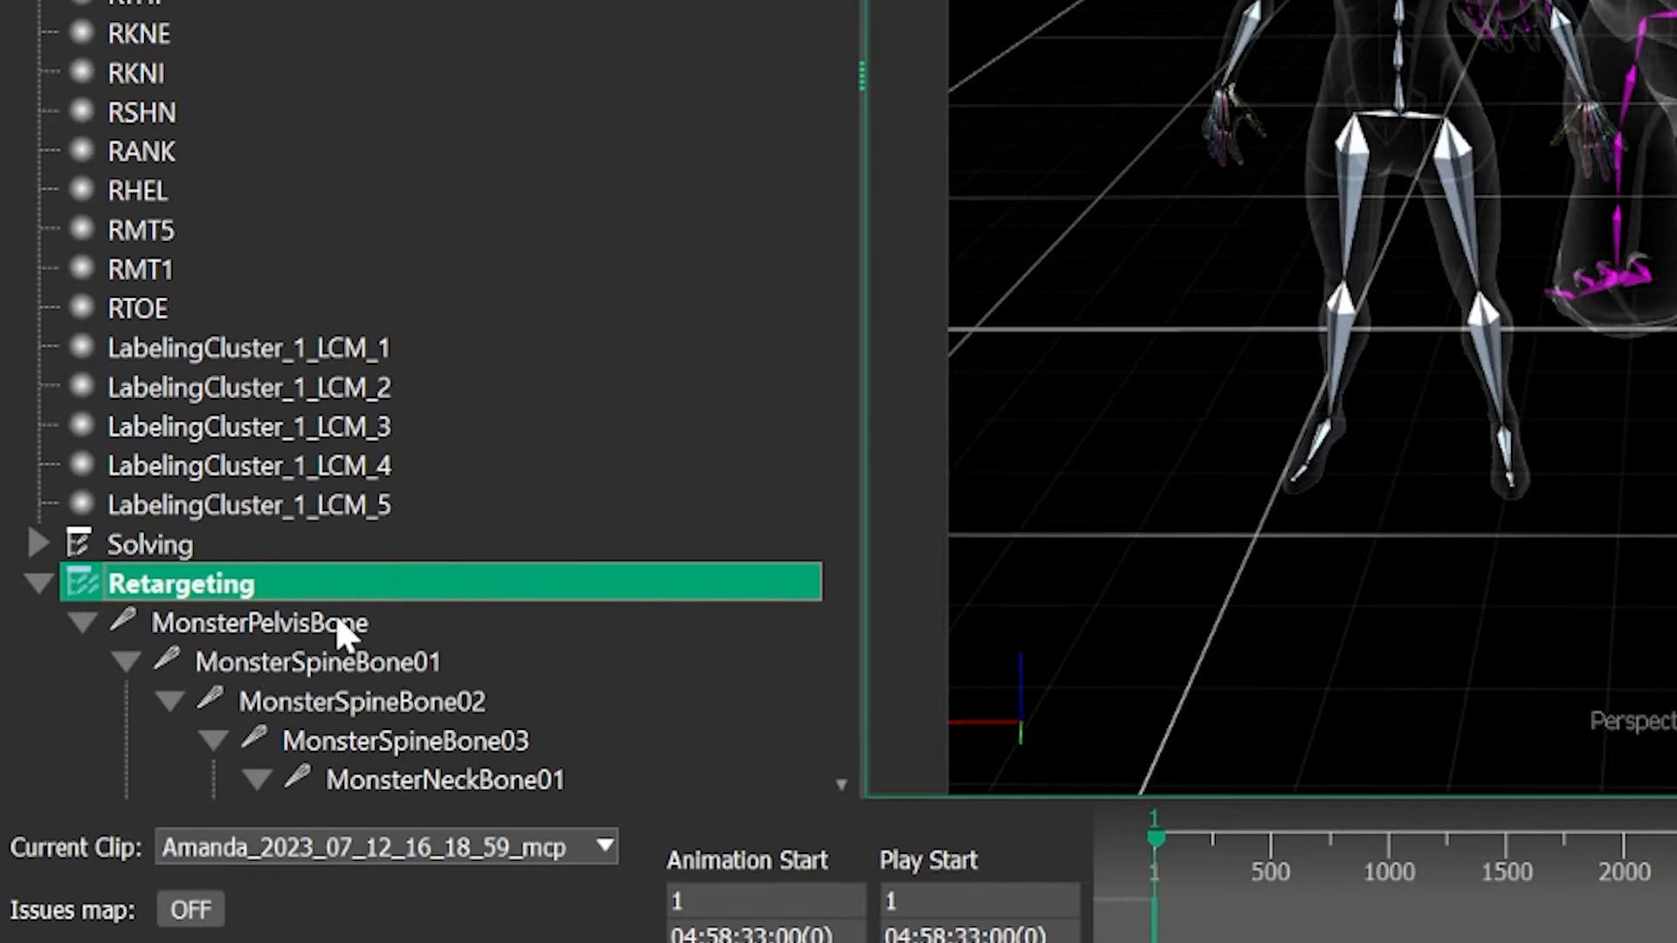
click(83, 622)
click(23, 660)
click(229, 703)
click(661, 631)
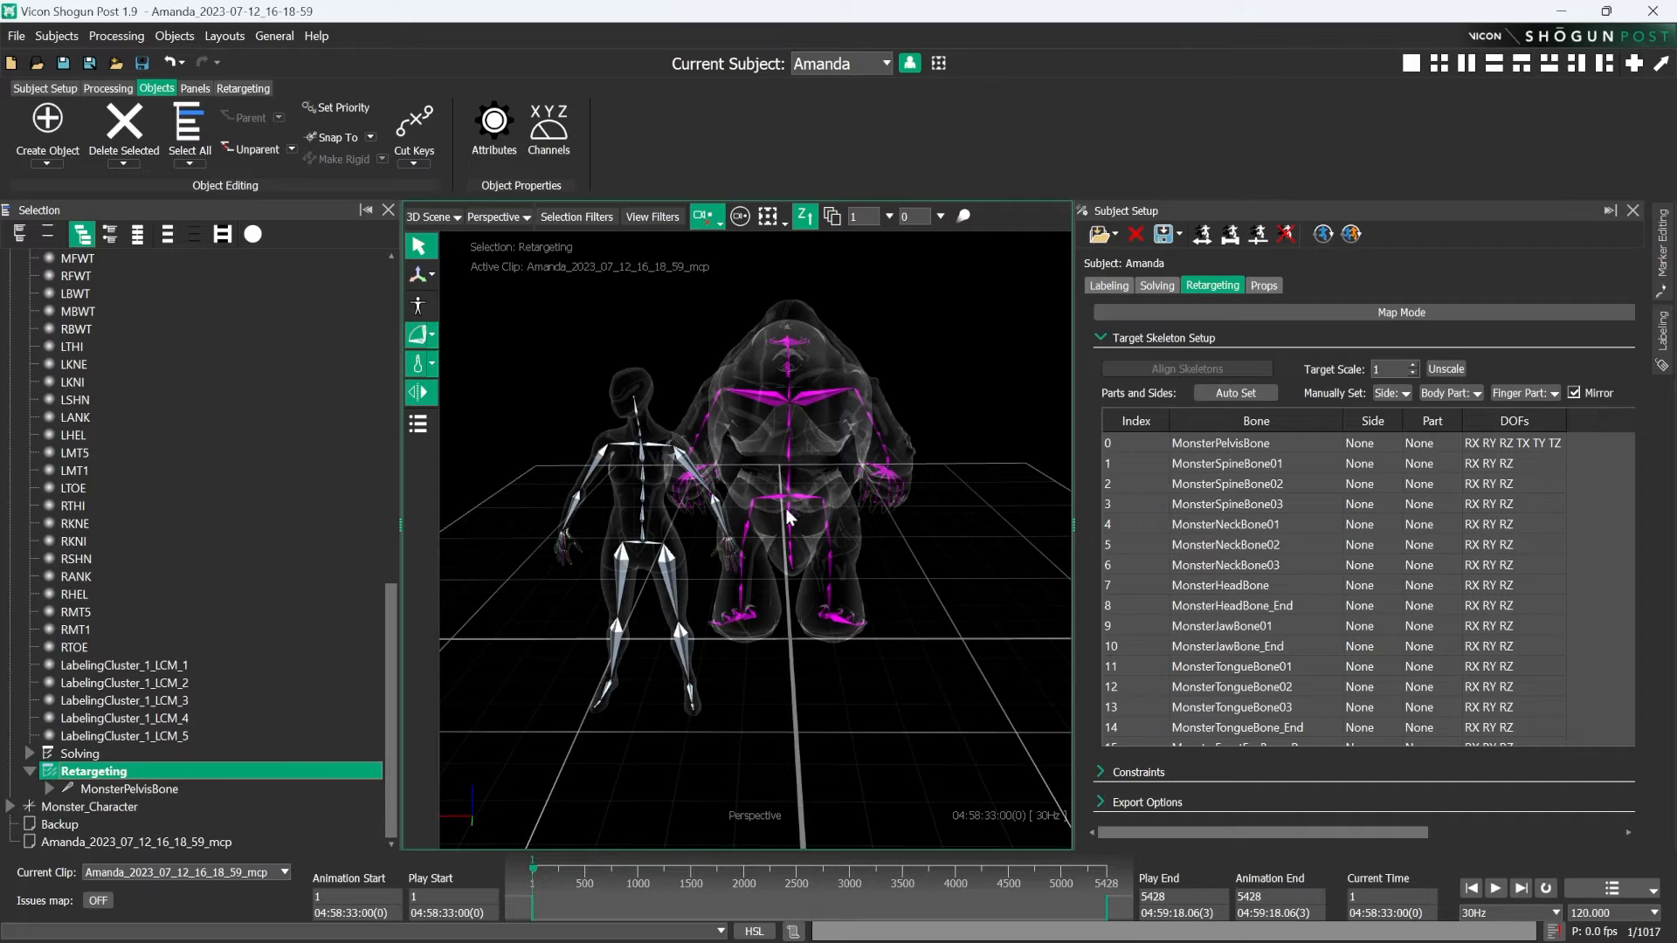
- Turn on Map Mode for retargeting and view the source and monster skeletons in the RetargetingMap clip
click(1276, 313)
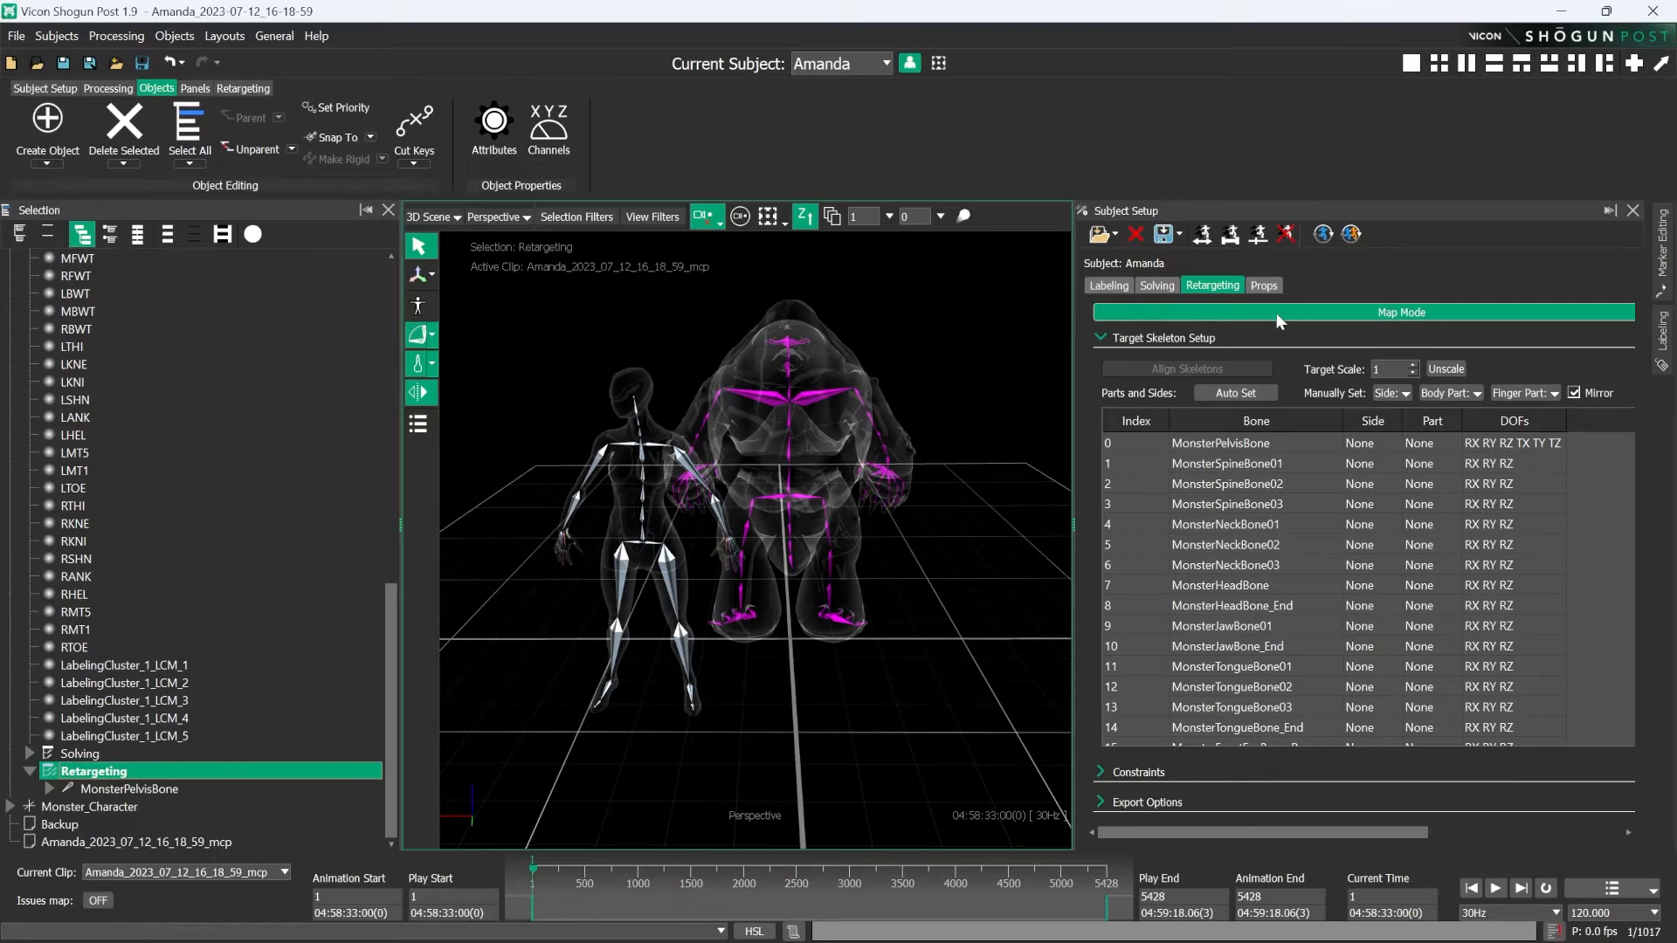
click(1280, 312)
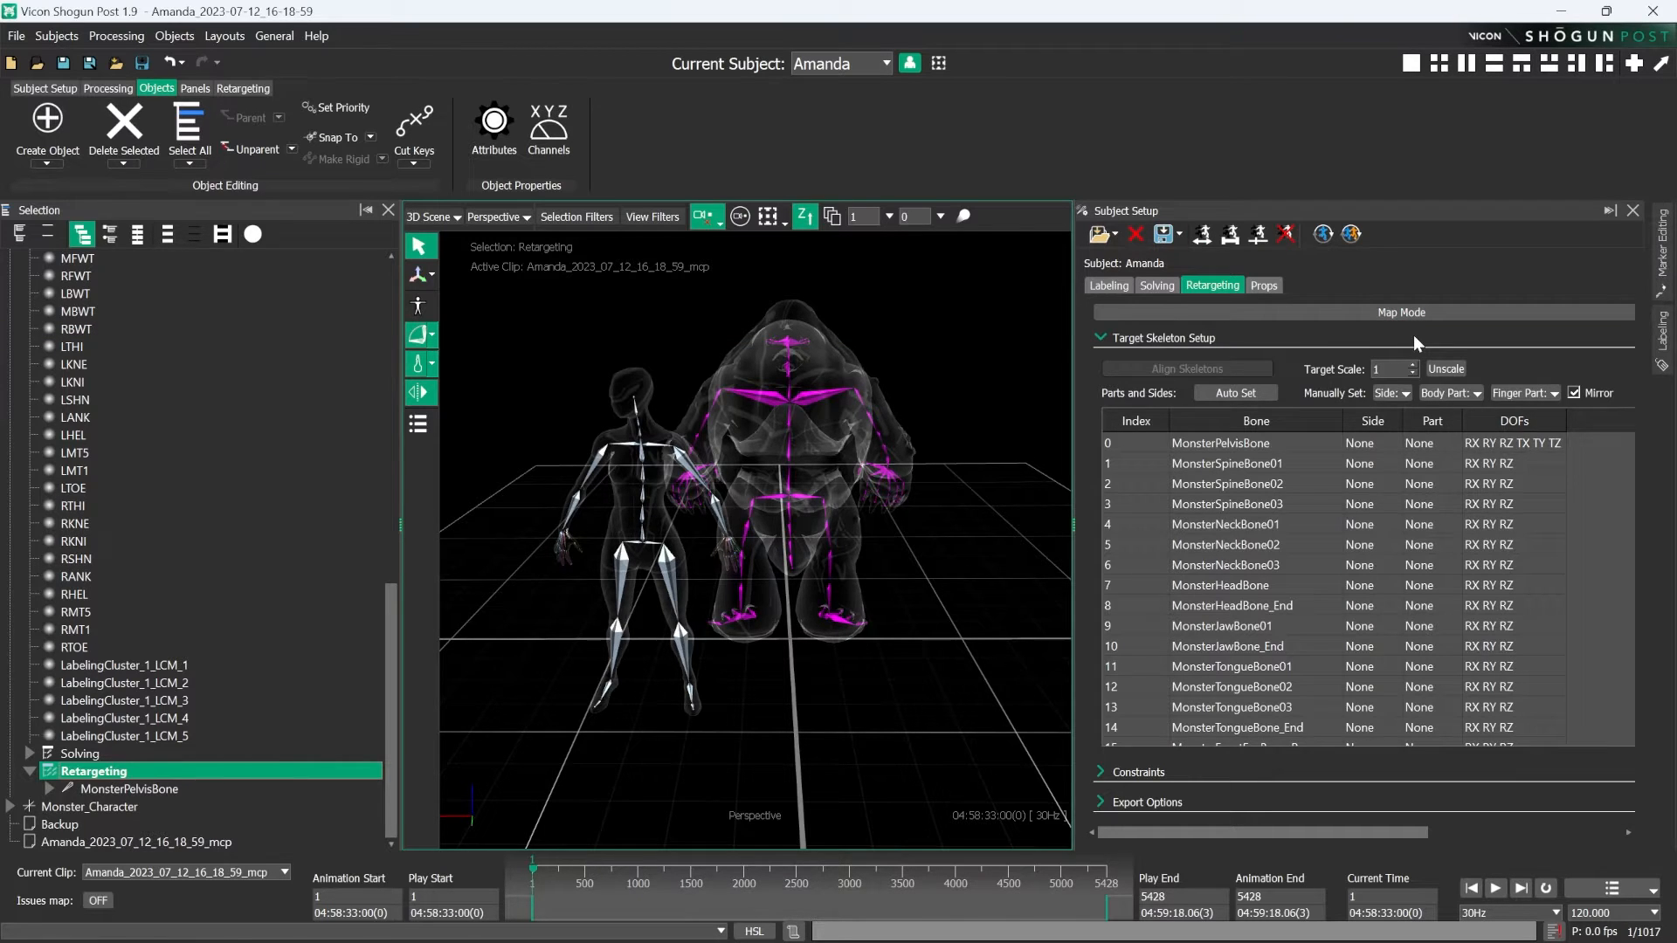
click(1350, 314)
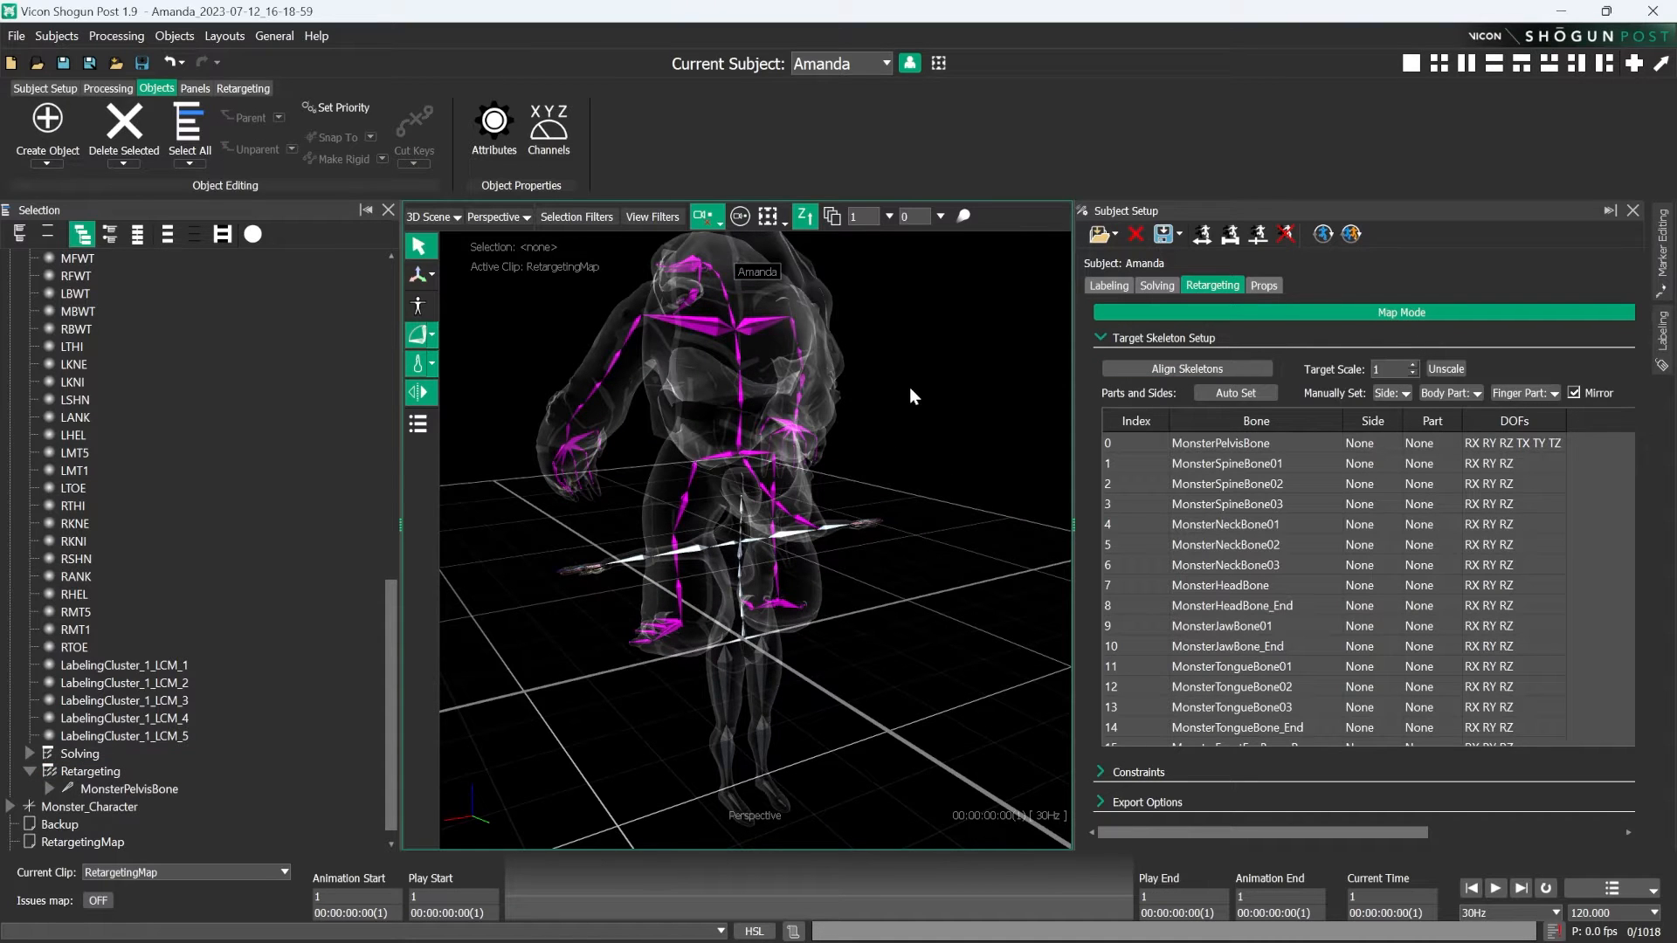
alt+drag(886, 409, 731, 587)
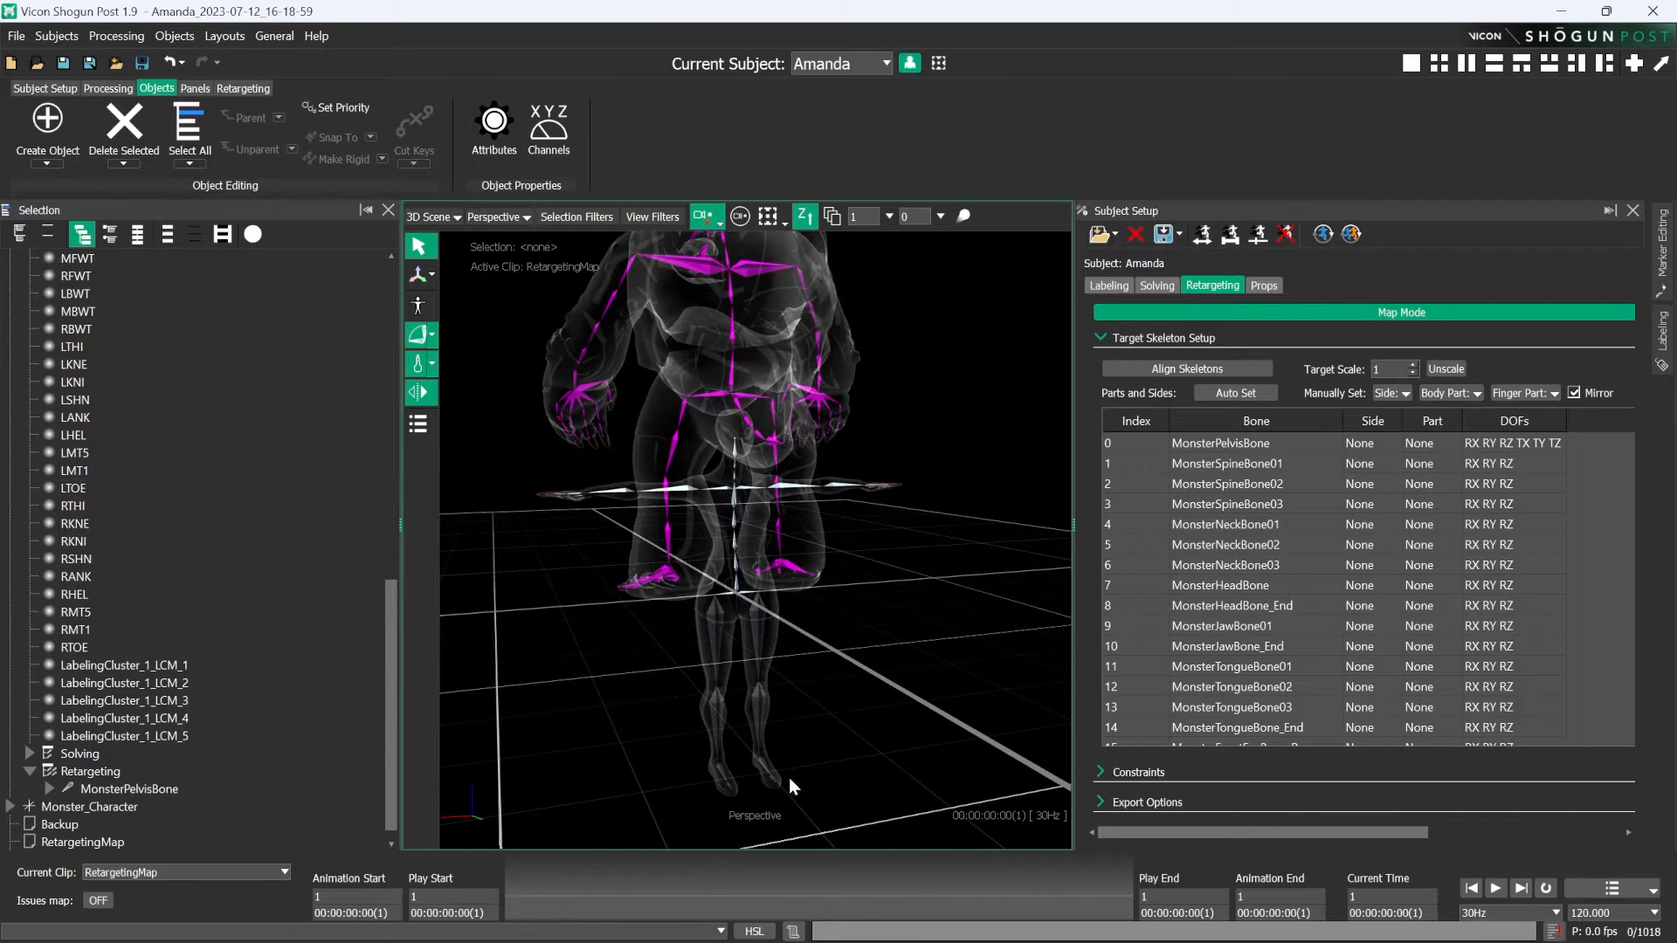
alt+drag(798, 574, 834, 620)
alt+drag(737, 522, 836, 563)
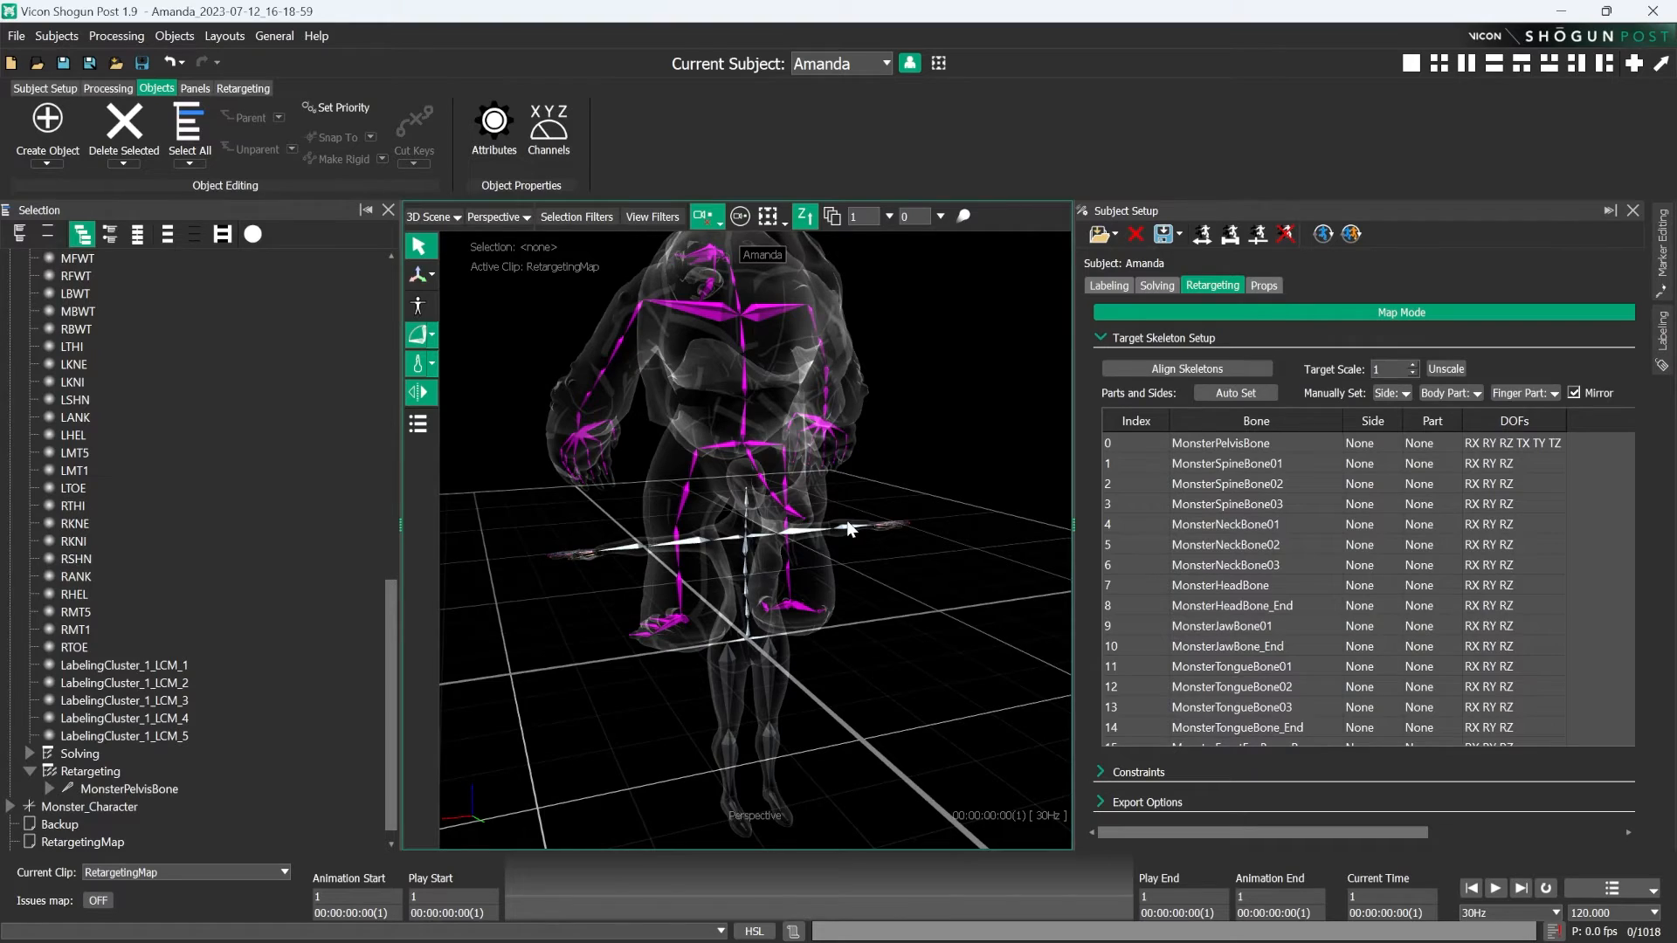
alt+drag(849, 525, 847, 572)
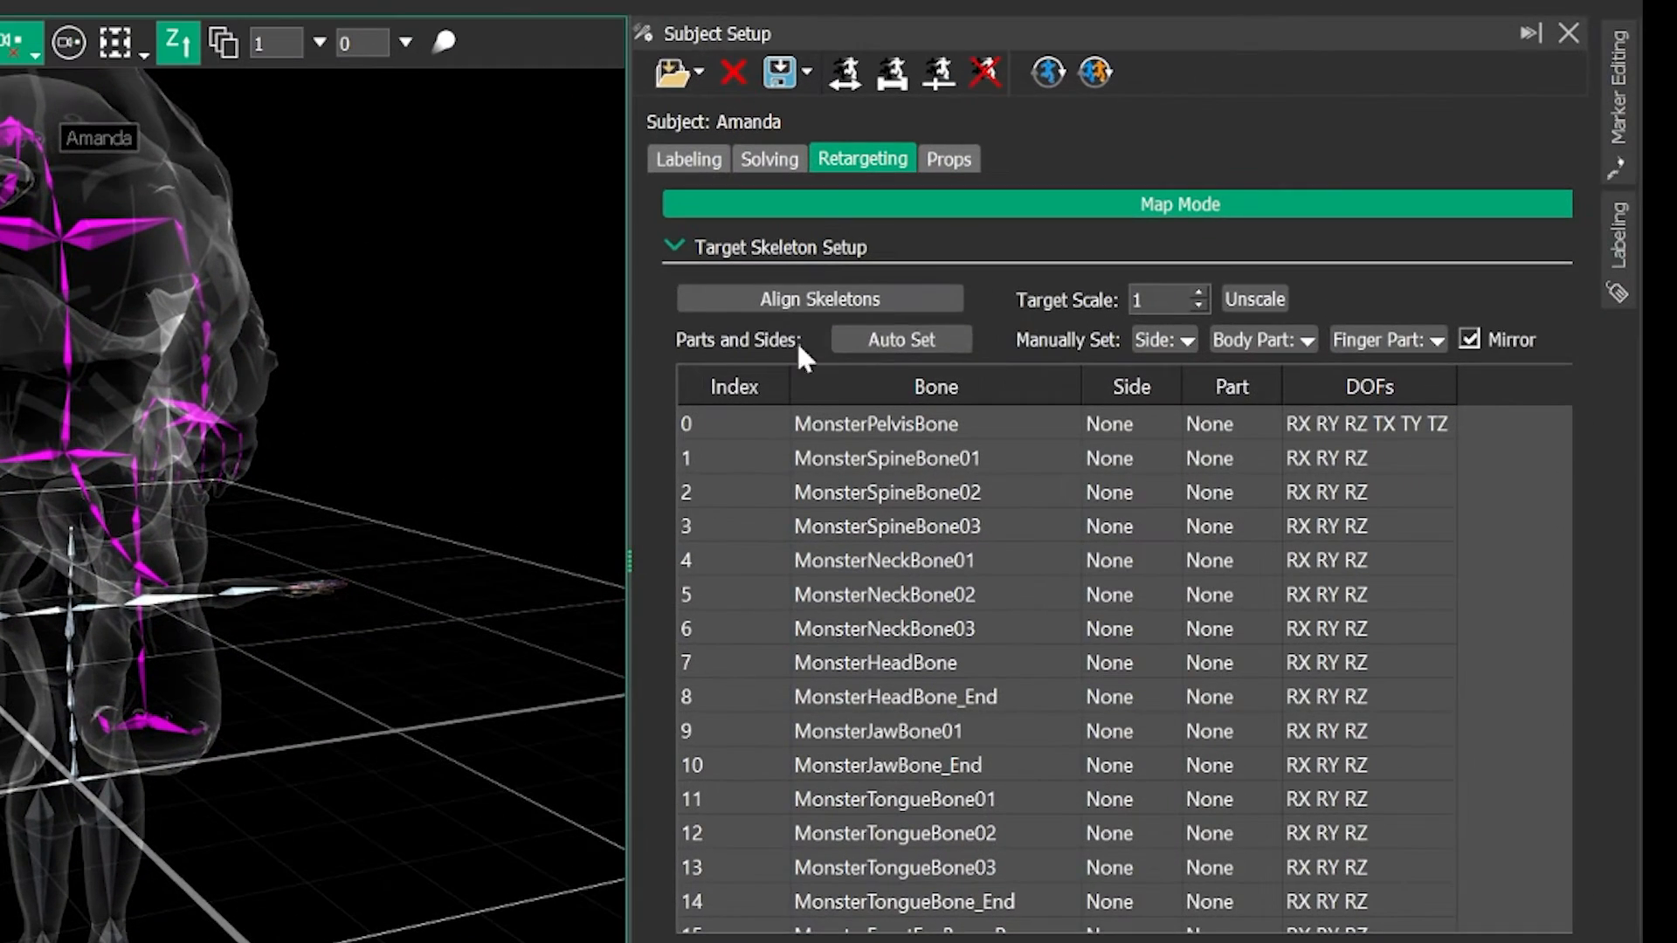
- Select the subject's Retargeting node and activate the Translate manipulator for it
click(685, 247)
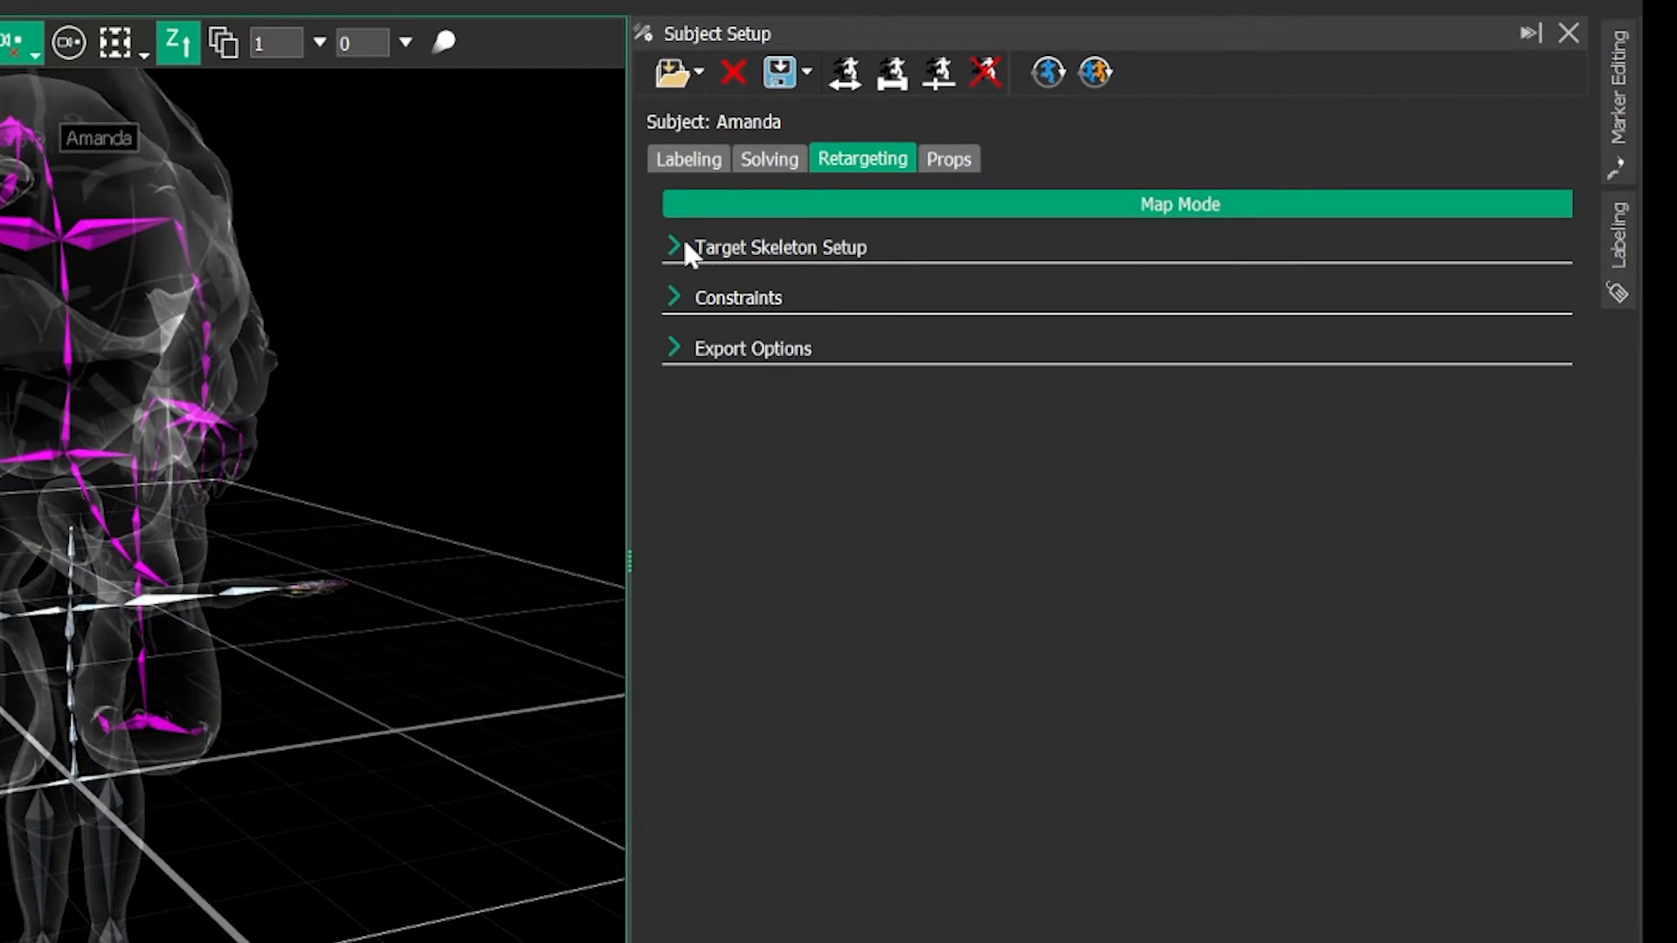
click(680, 246)
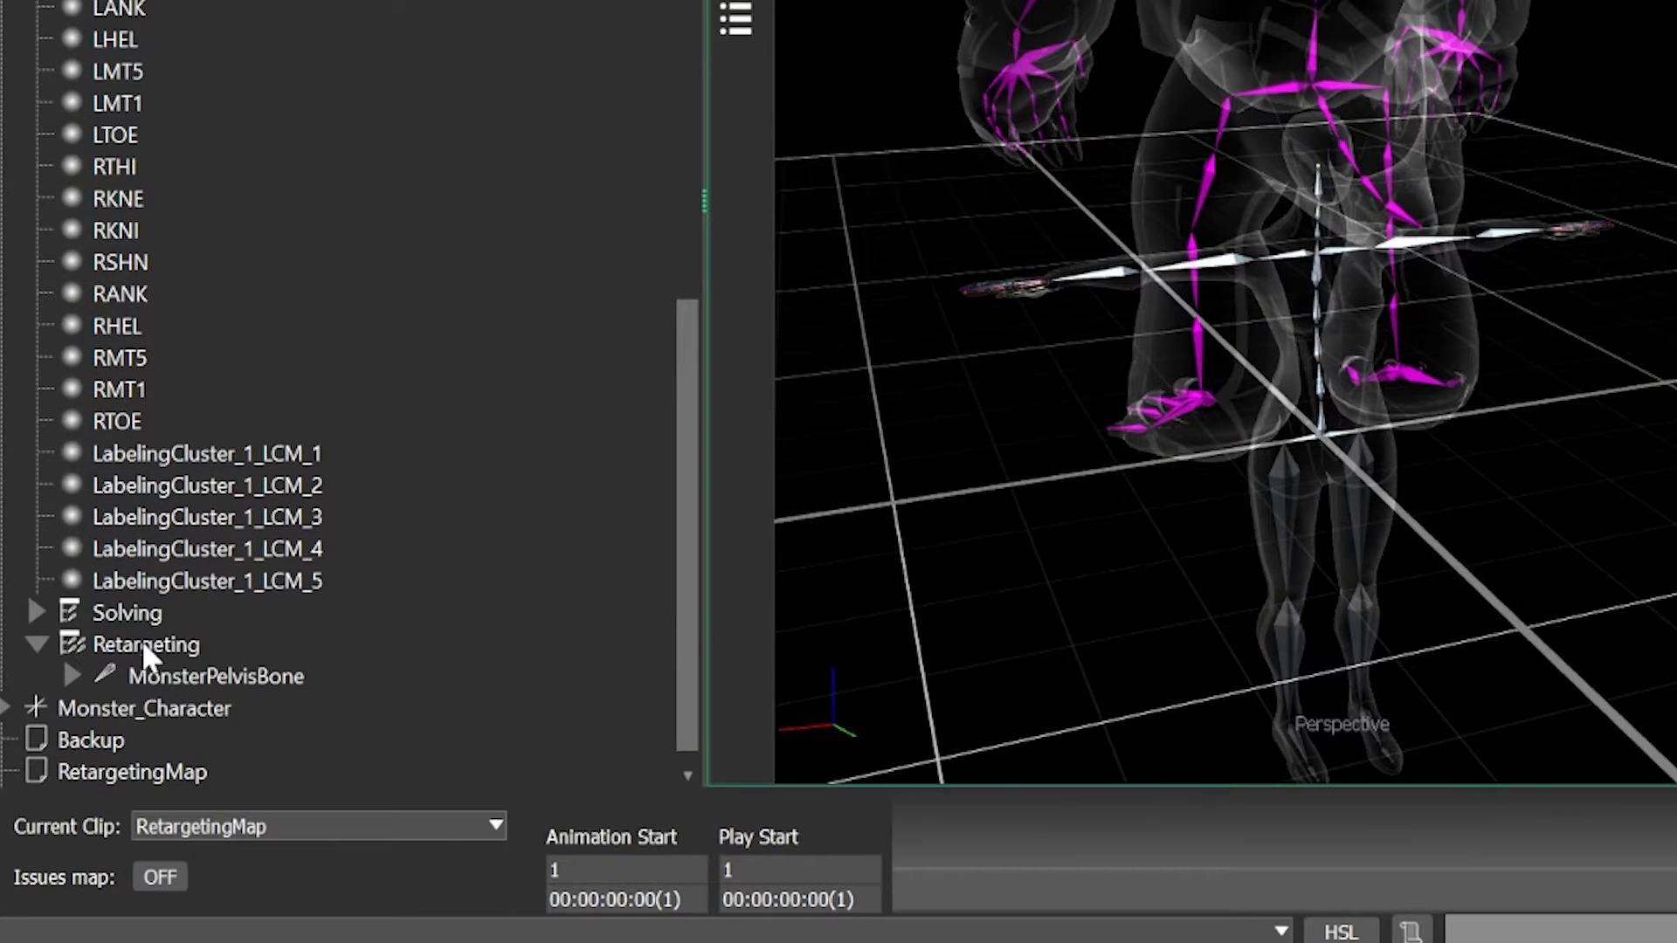
click(88, 772)
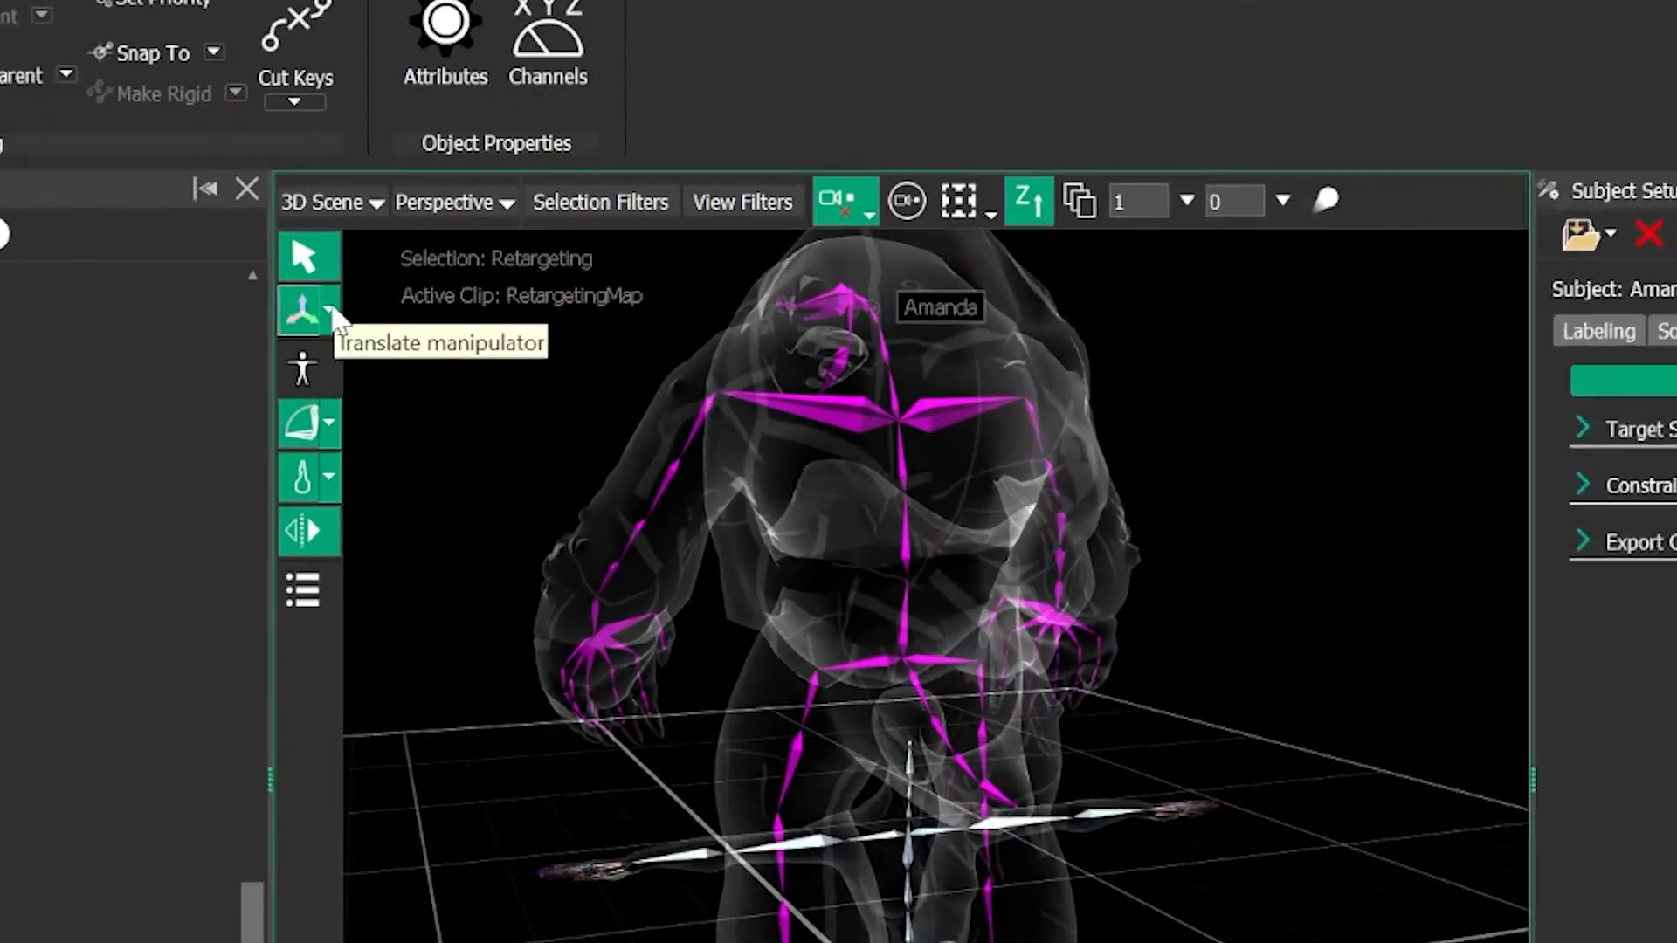
click(434, 278)
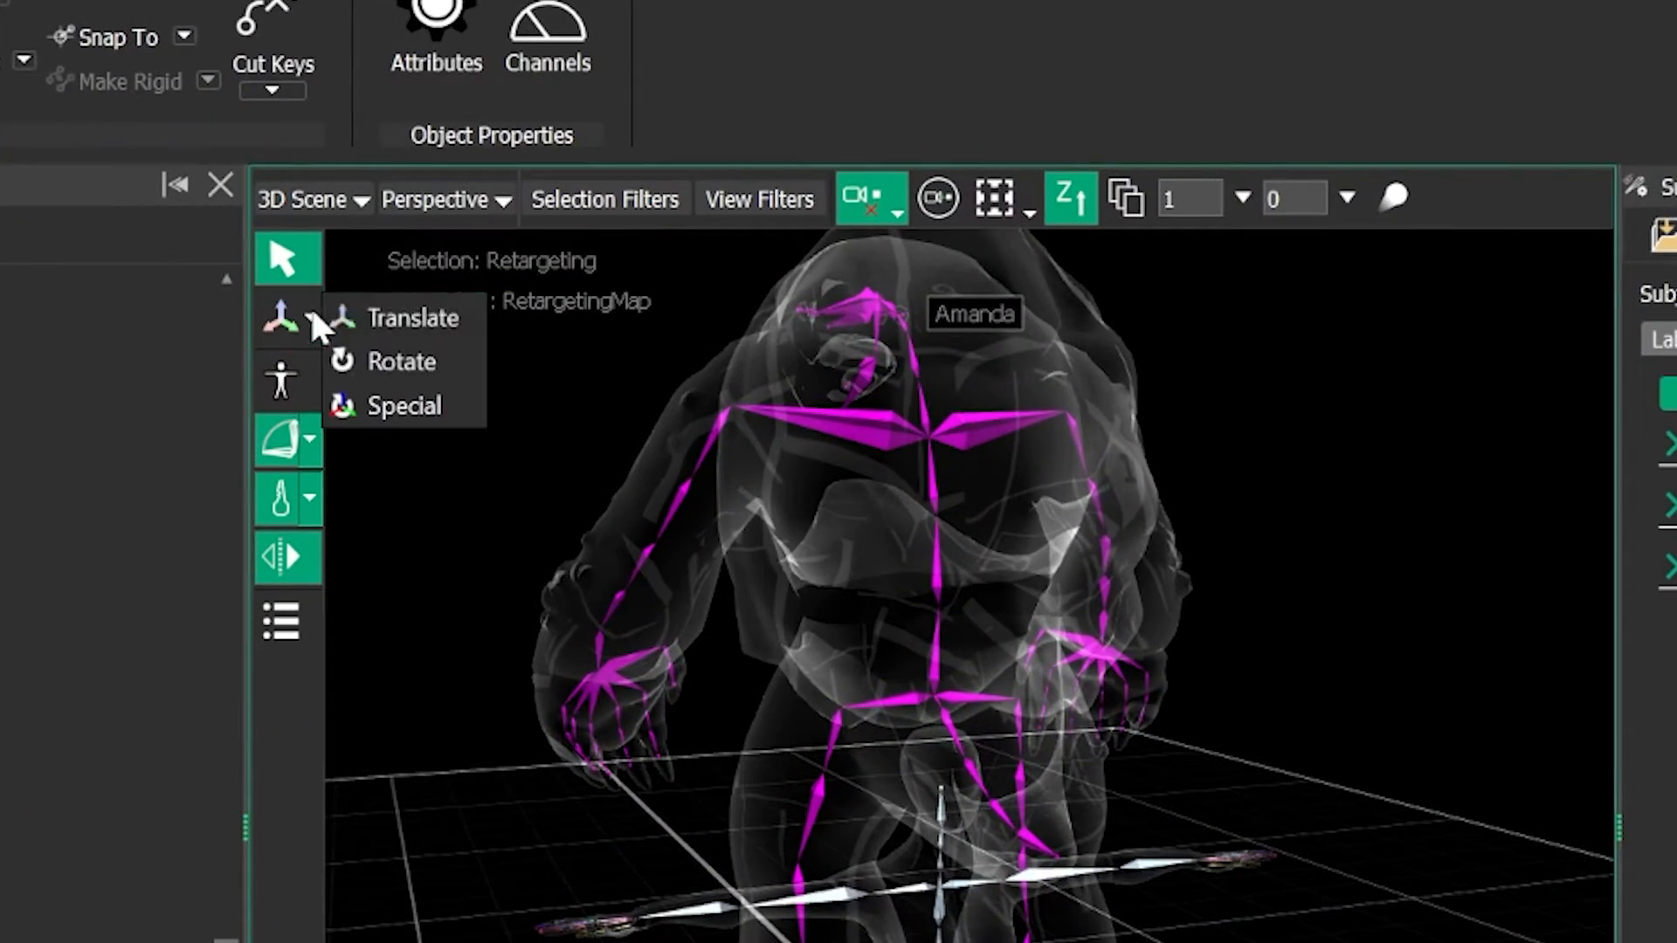
click(404, 323)
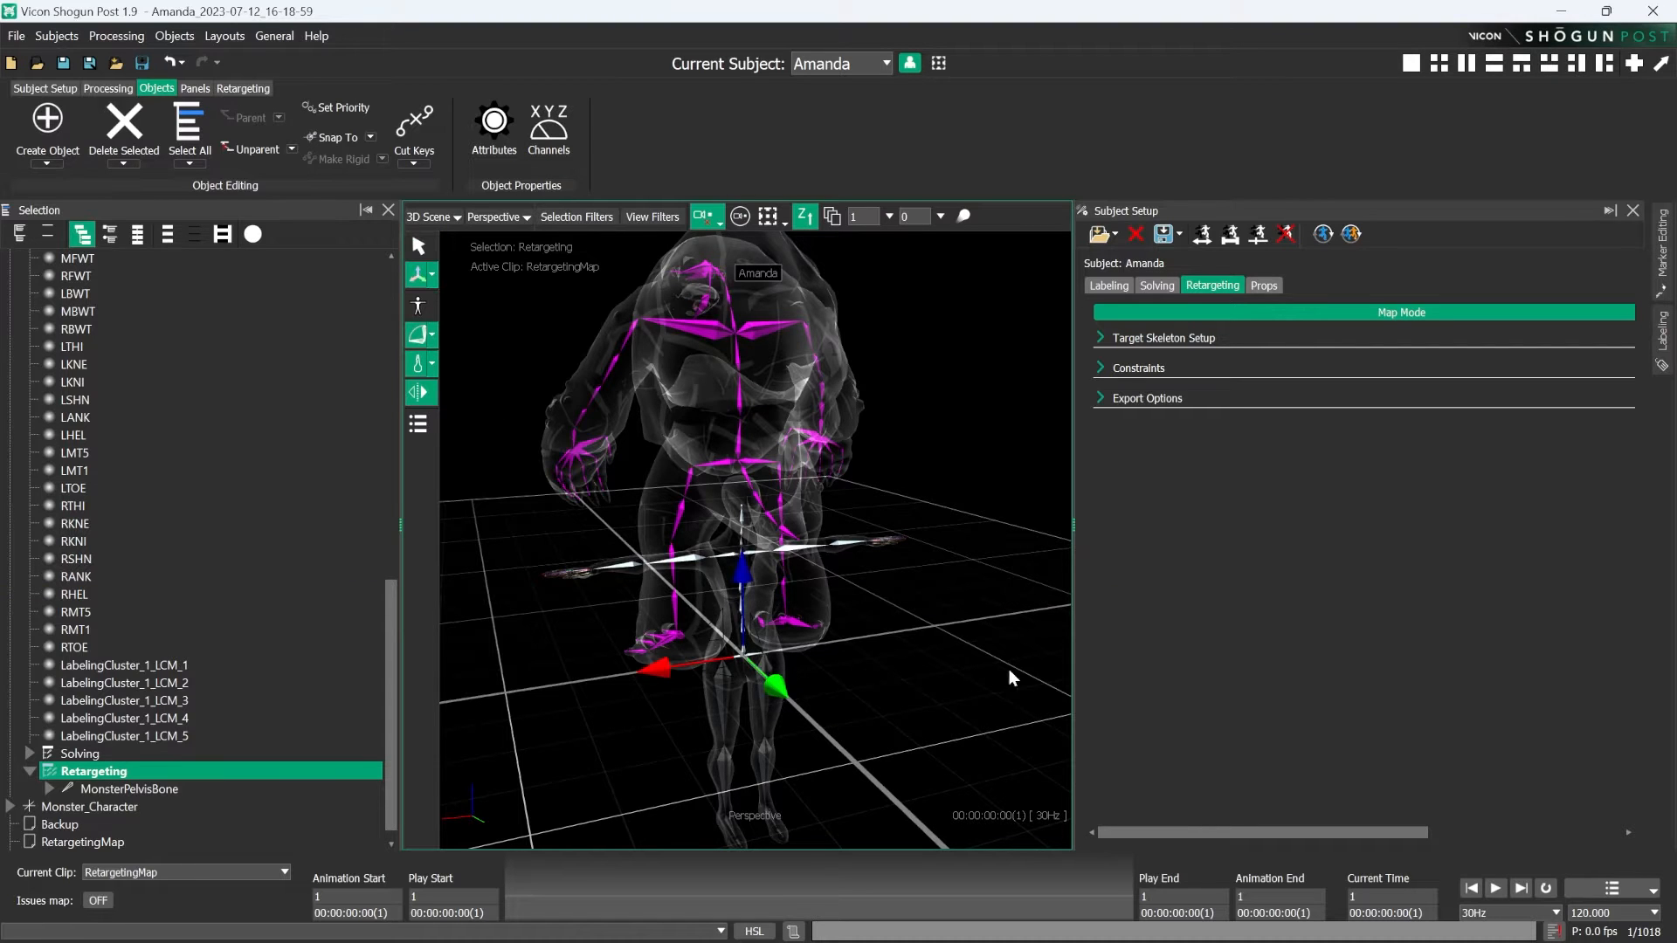
- Adjust the on-screen size of the translate manipulator on the Retargeting node
alt+right_drag(1008, 669, 950, 675)
alt+drag(950, 675, 812, 594)
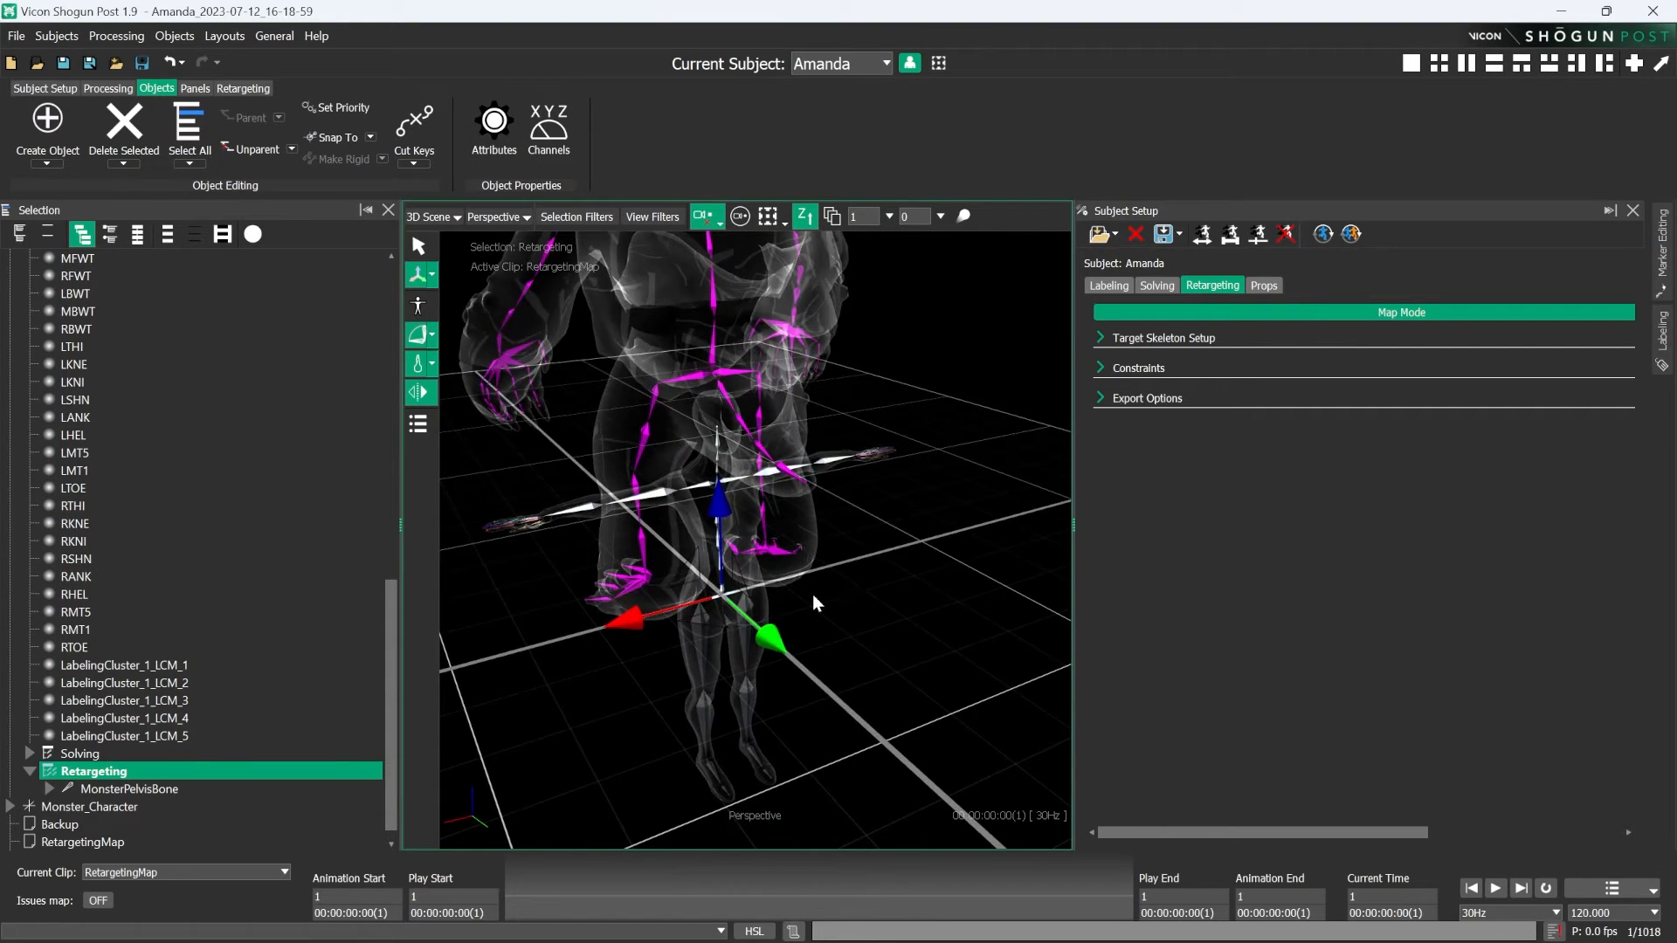
key(minus)
key(minus)
key(minus)
key(minus)
key(minus)
key(minus)
key(minus)
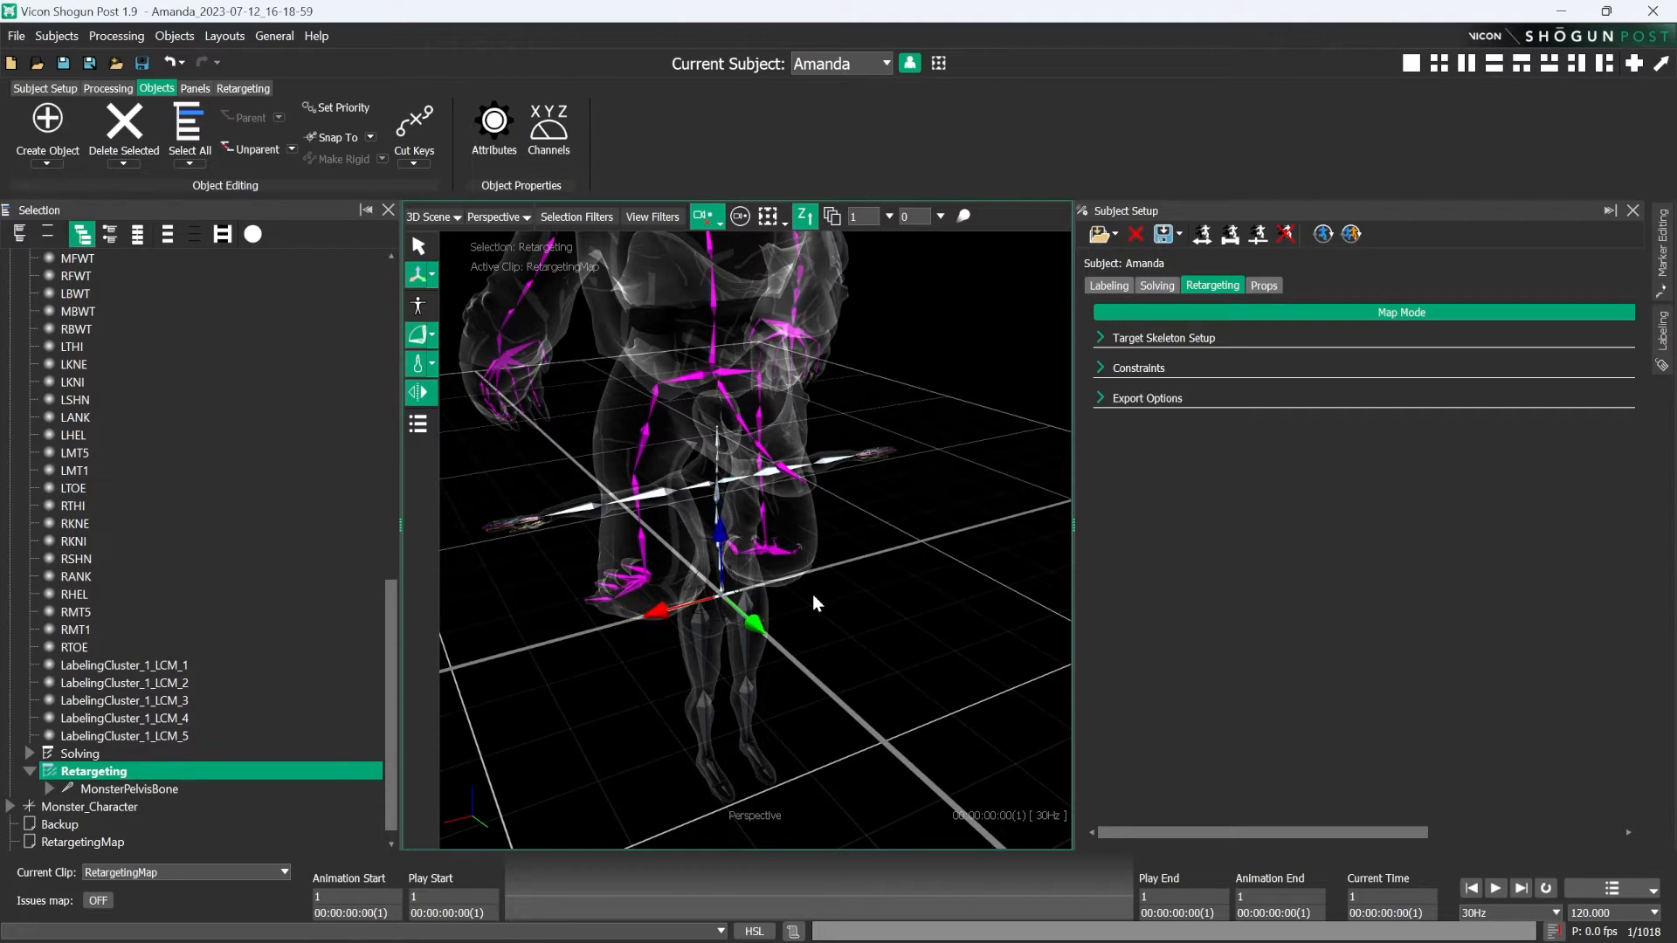
key(equal)
key(equal)
key(equal)
key(equal)
key(equal)
key(equal)
key(equal)
key(minus)
key(equal)
key(equal)
key(equal)
key(minus)
key(equal)
key(equal)
key(minus)
key(minus)
- Move the Retargeting node down along Z until the monster's feet roughly match the source skeleton's feet
alt+drag(812, 593, 828, 489)
alt+middle_drag(828, 489, 847, 551)
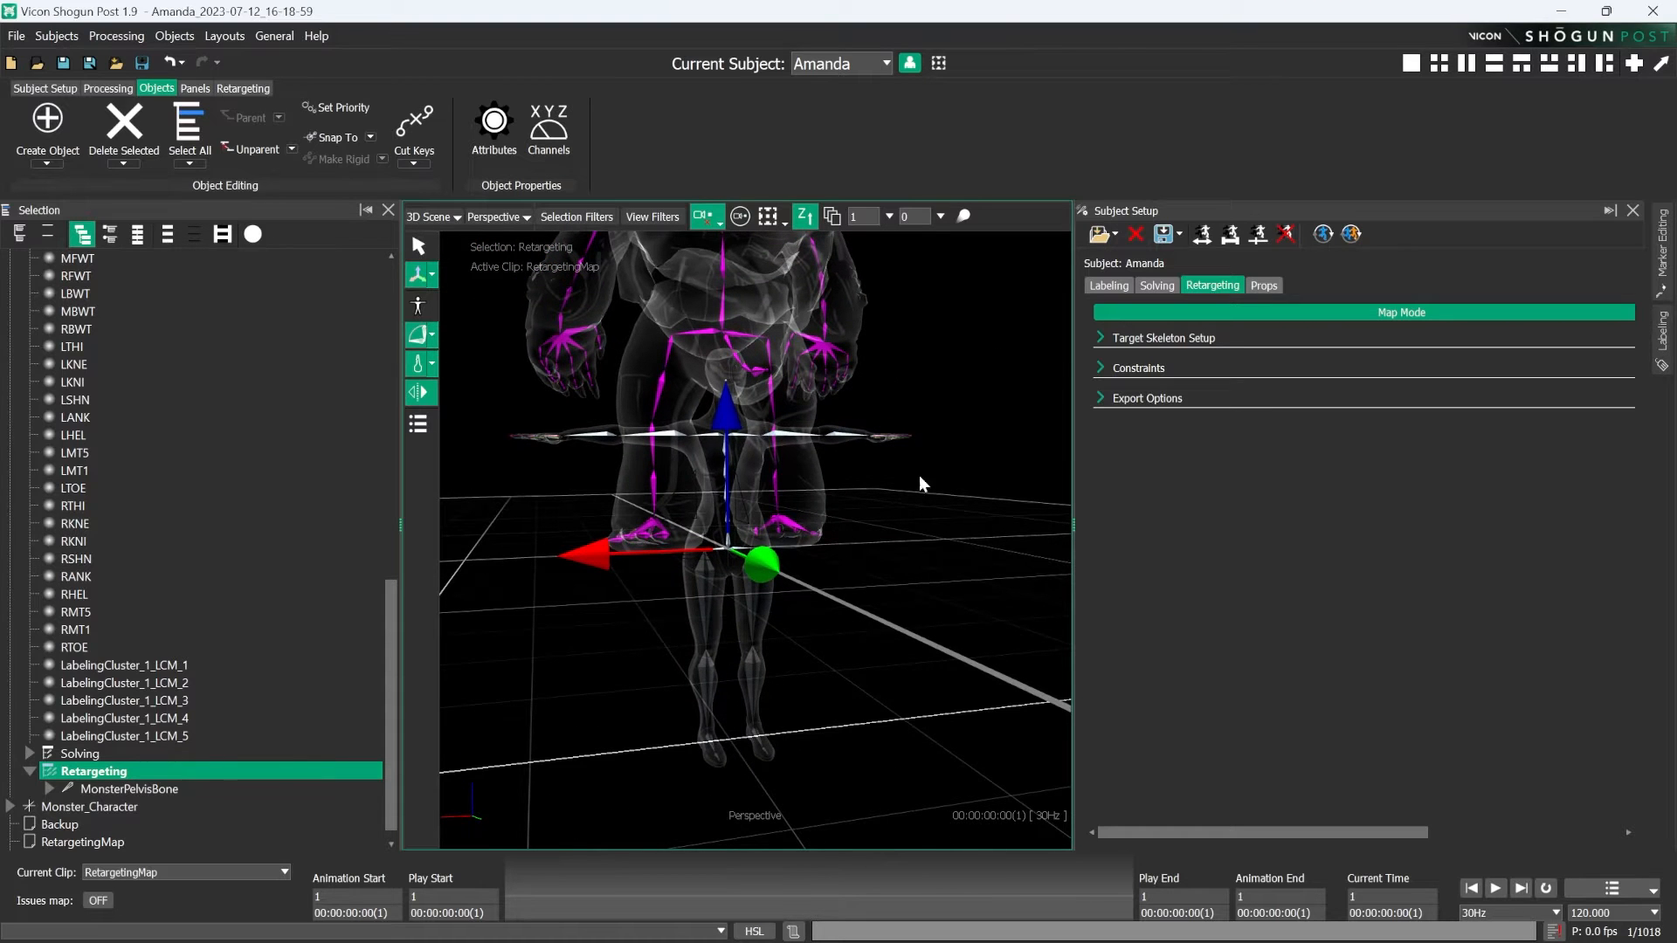
drag(730, 399, 751, 636)
alt+right_drag(876, 680, 876, 653)
alt+middle_drag(876, 653, 864, 607)
alt+drag(864, 606, 610, 284)
- Fine-tune the Retargeting node's height in a Front view to about -822.63 in Z, then return to the Perspective view
click(500, 218)
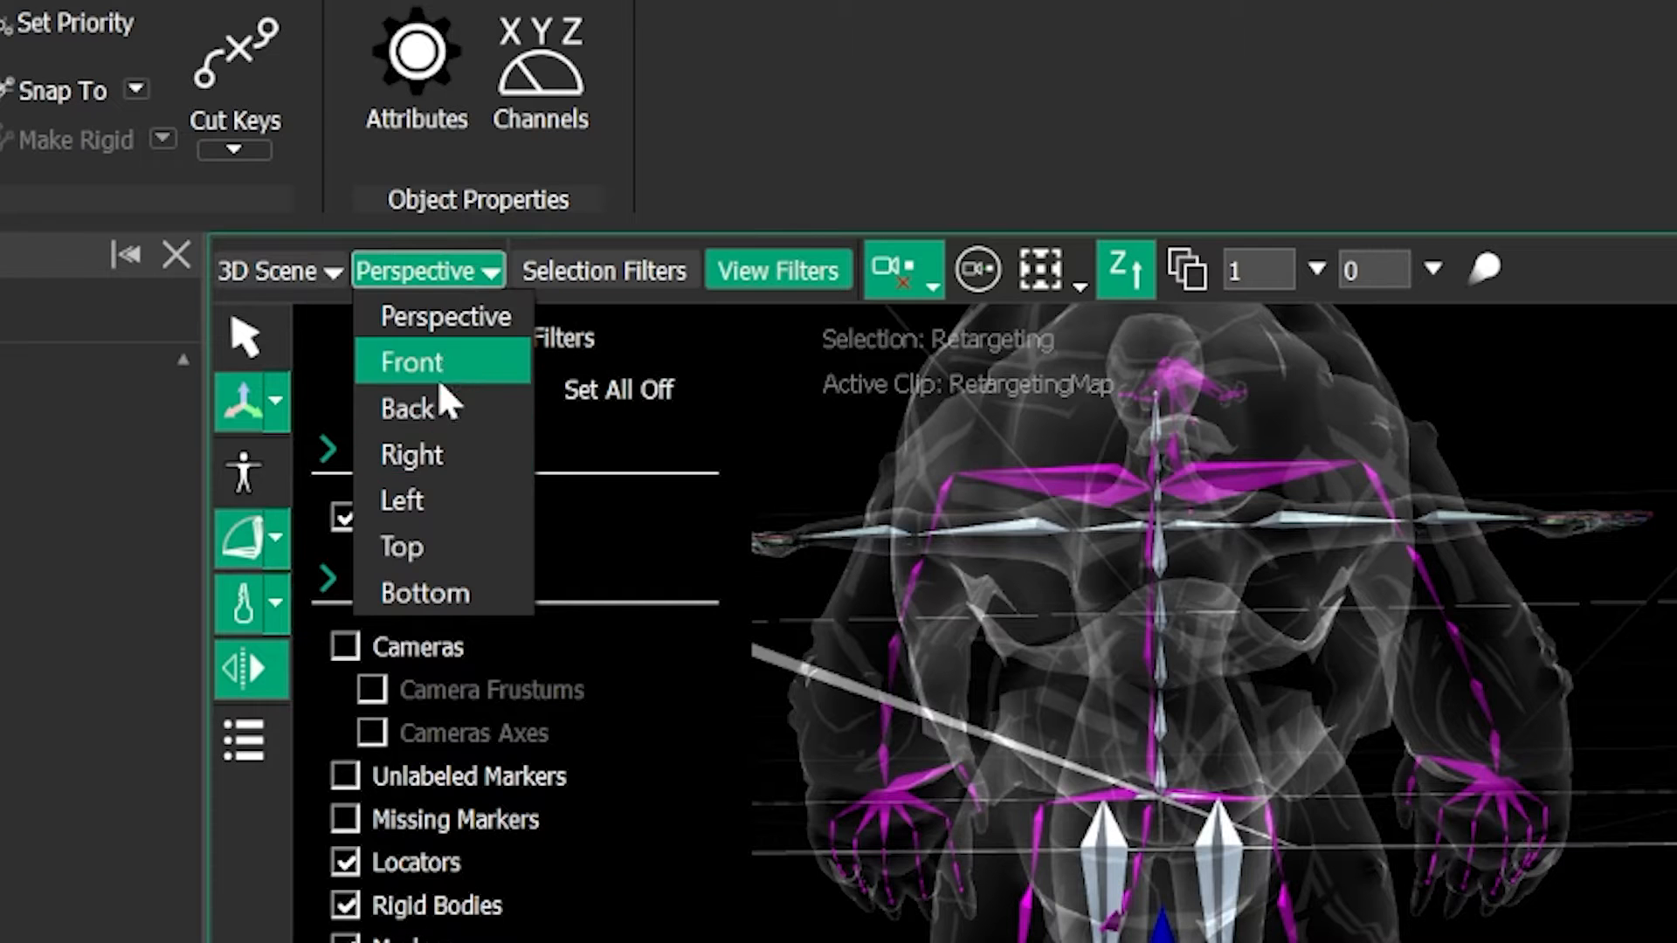
click(437, 362)
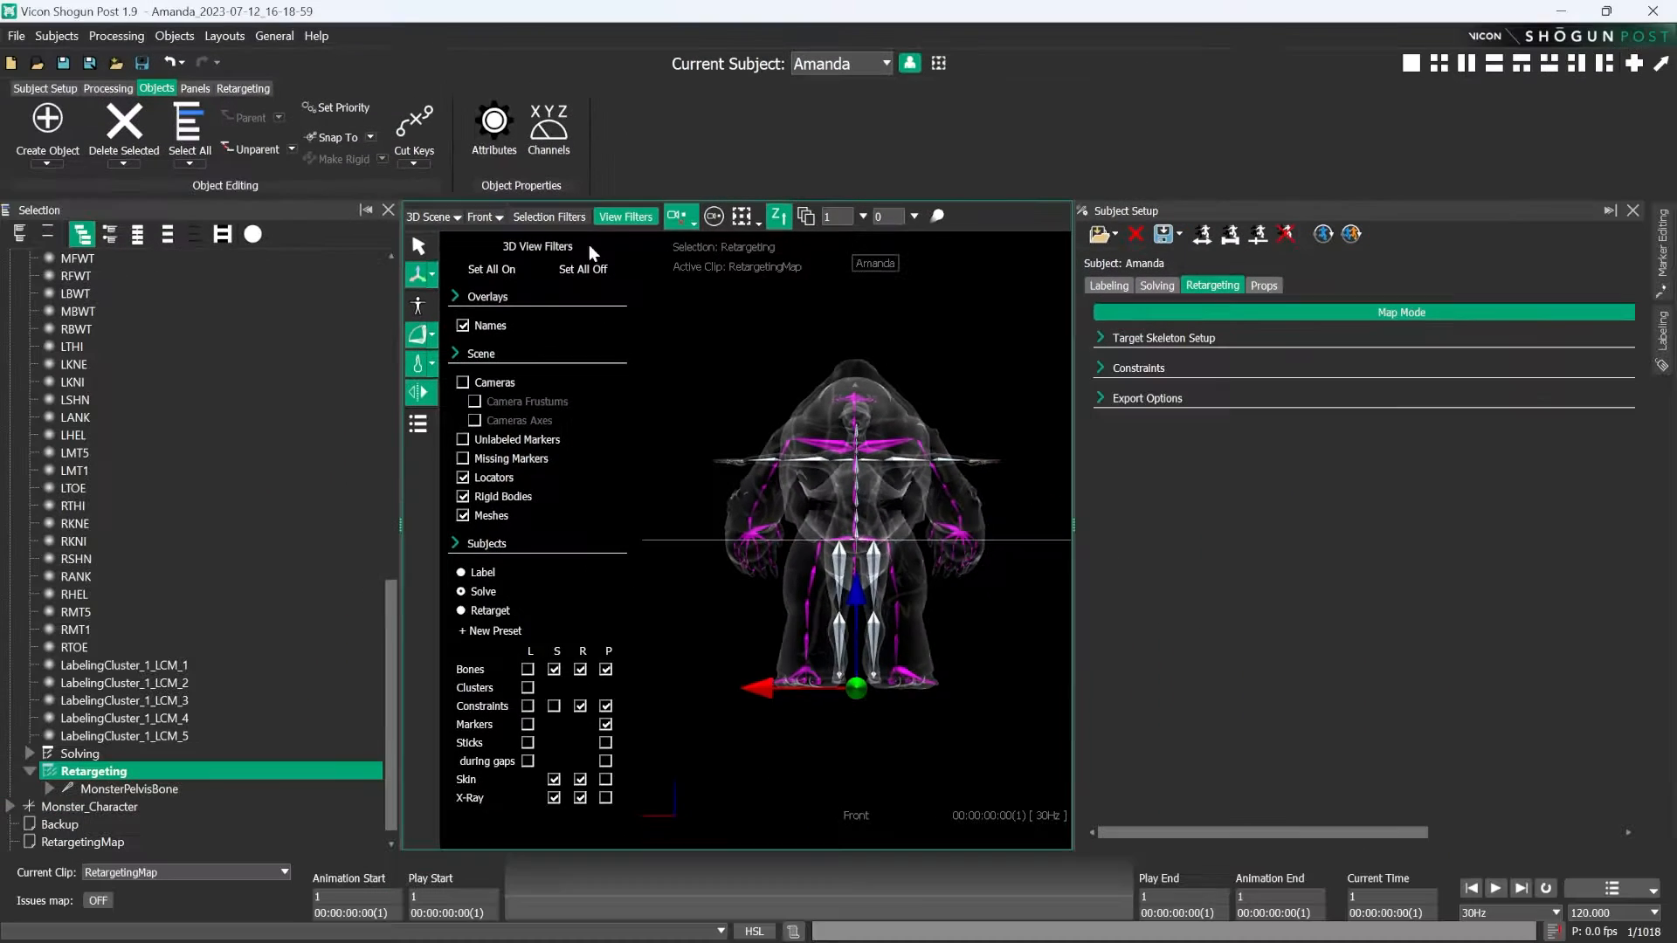
click(790, 275)
scroll(880, 581, up, 5)
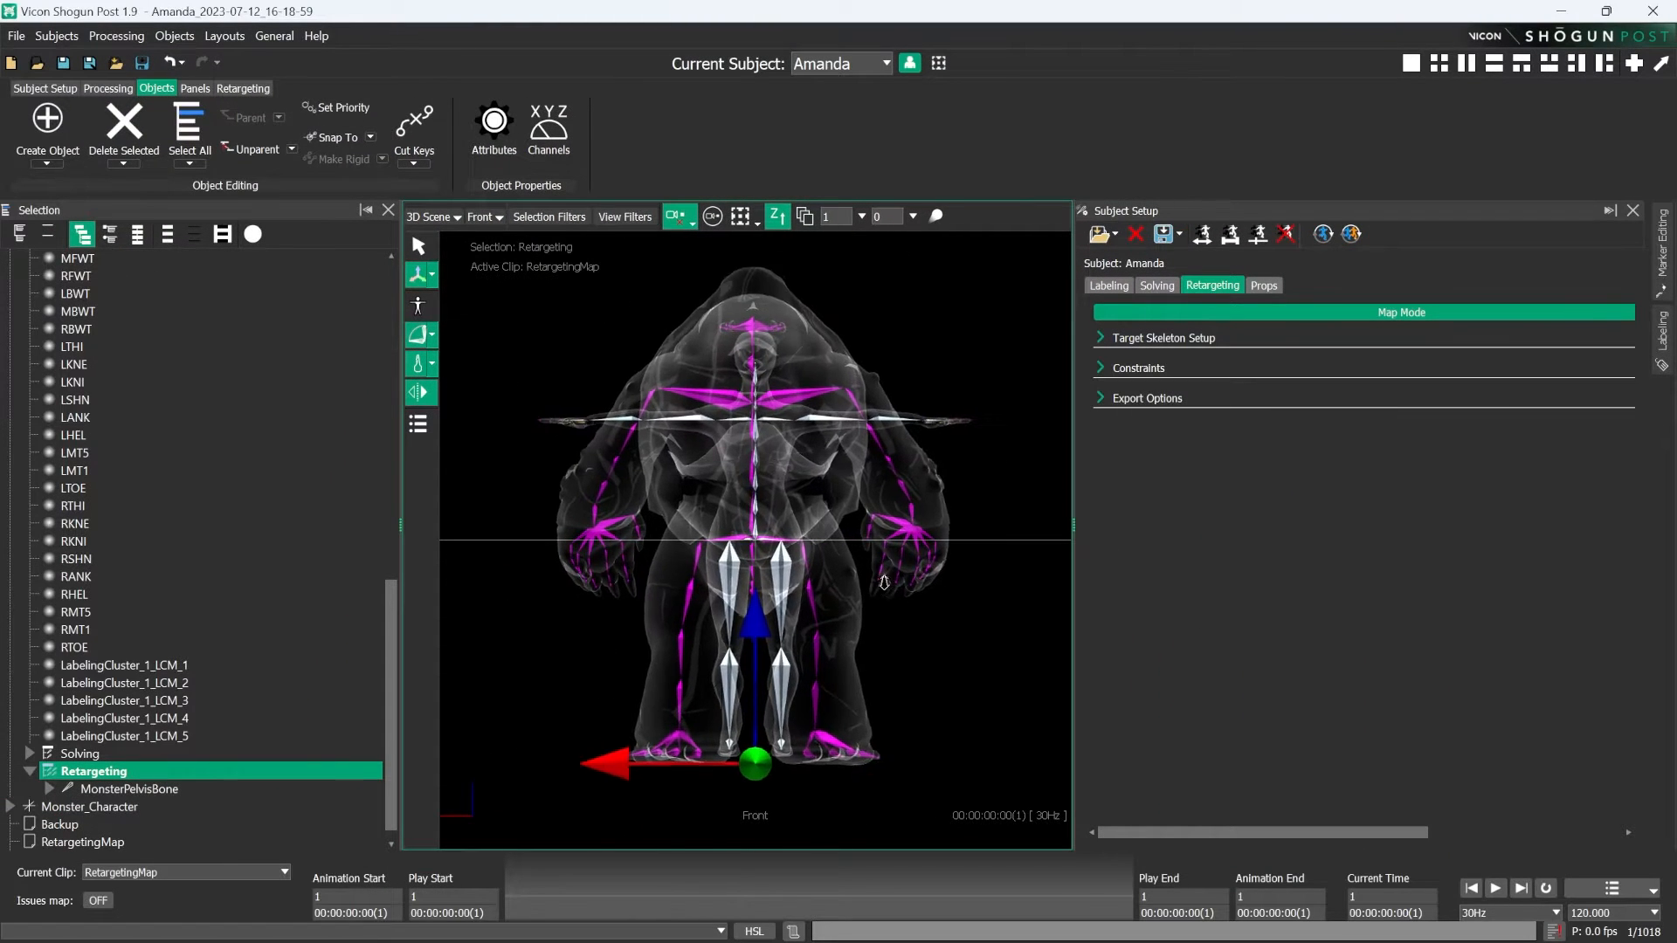
alt+middle_drag(840, 812, 853, 589)
scroll(850, 583, up, 2)
drag(767, 450, 766, 410)
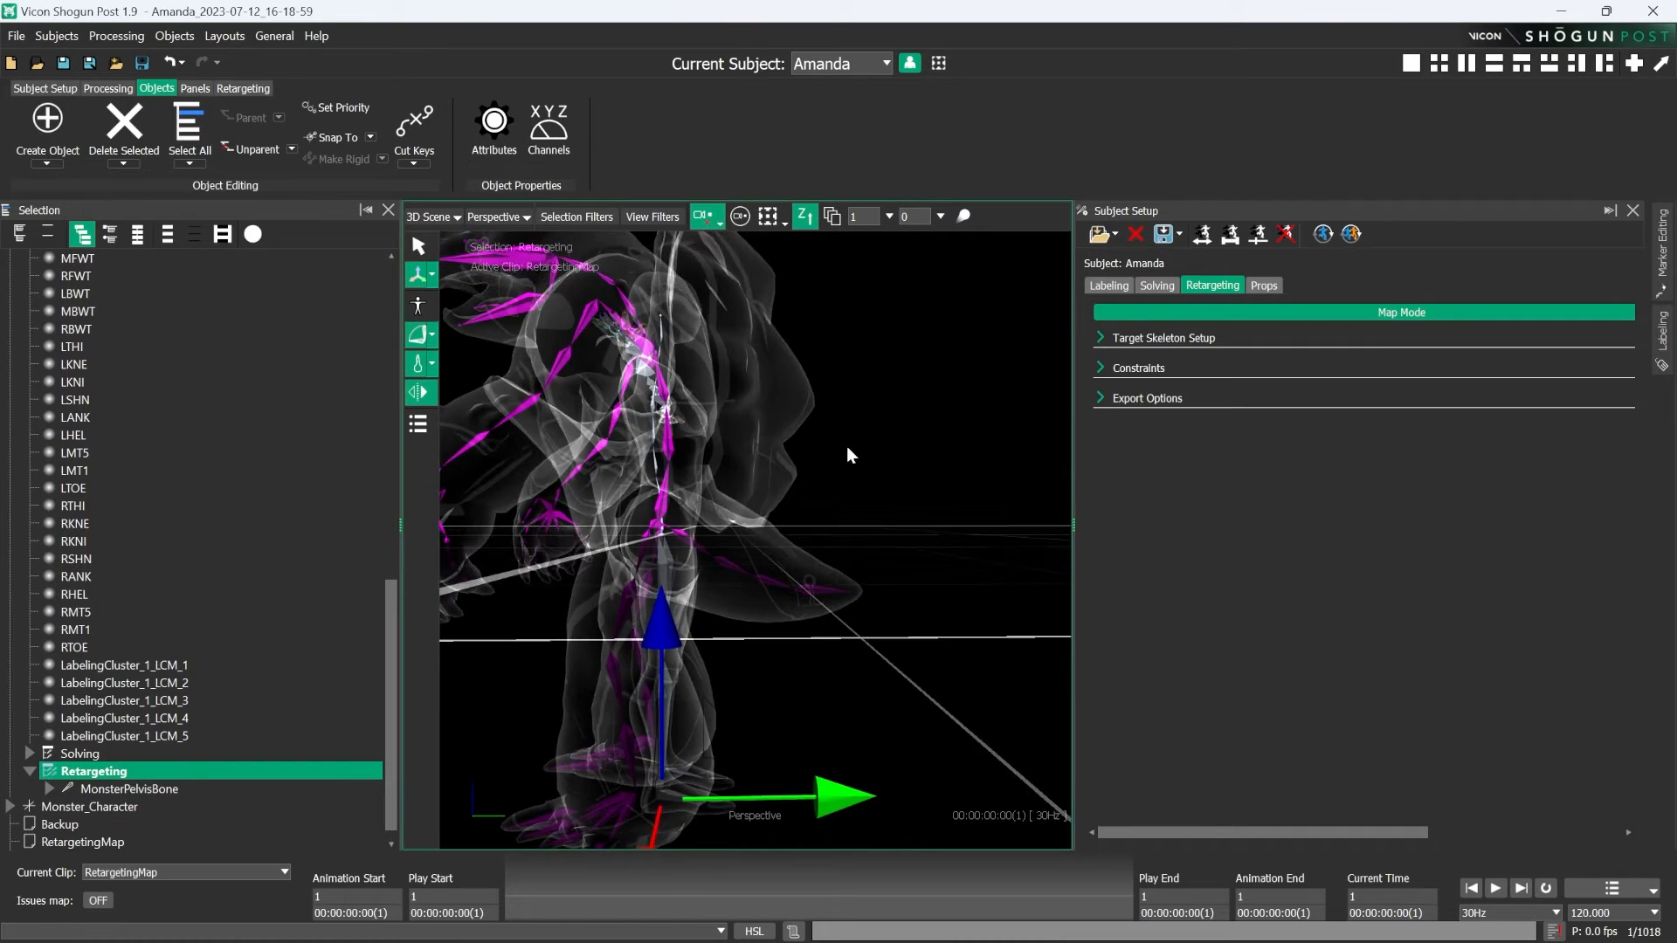
alt+drag(846, 447, 830, 522)
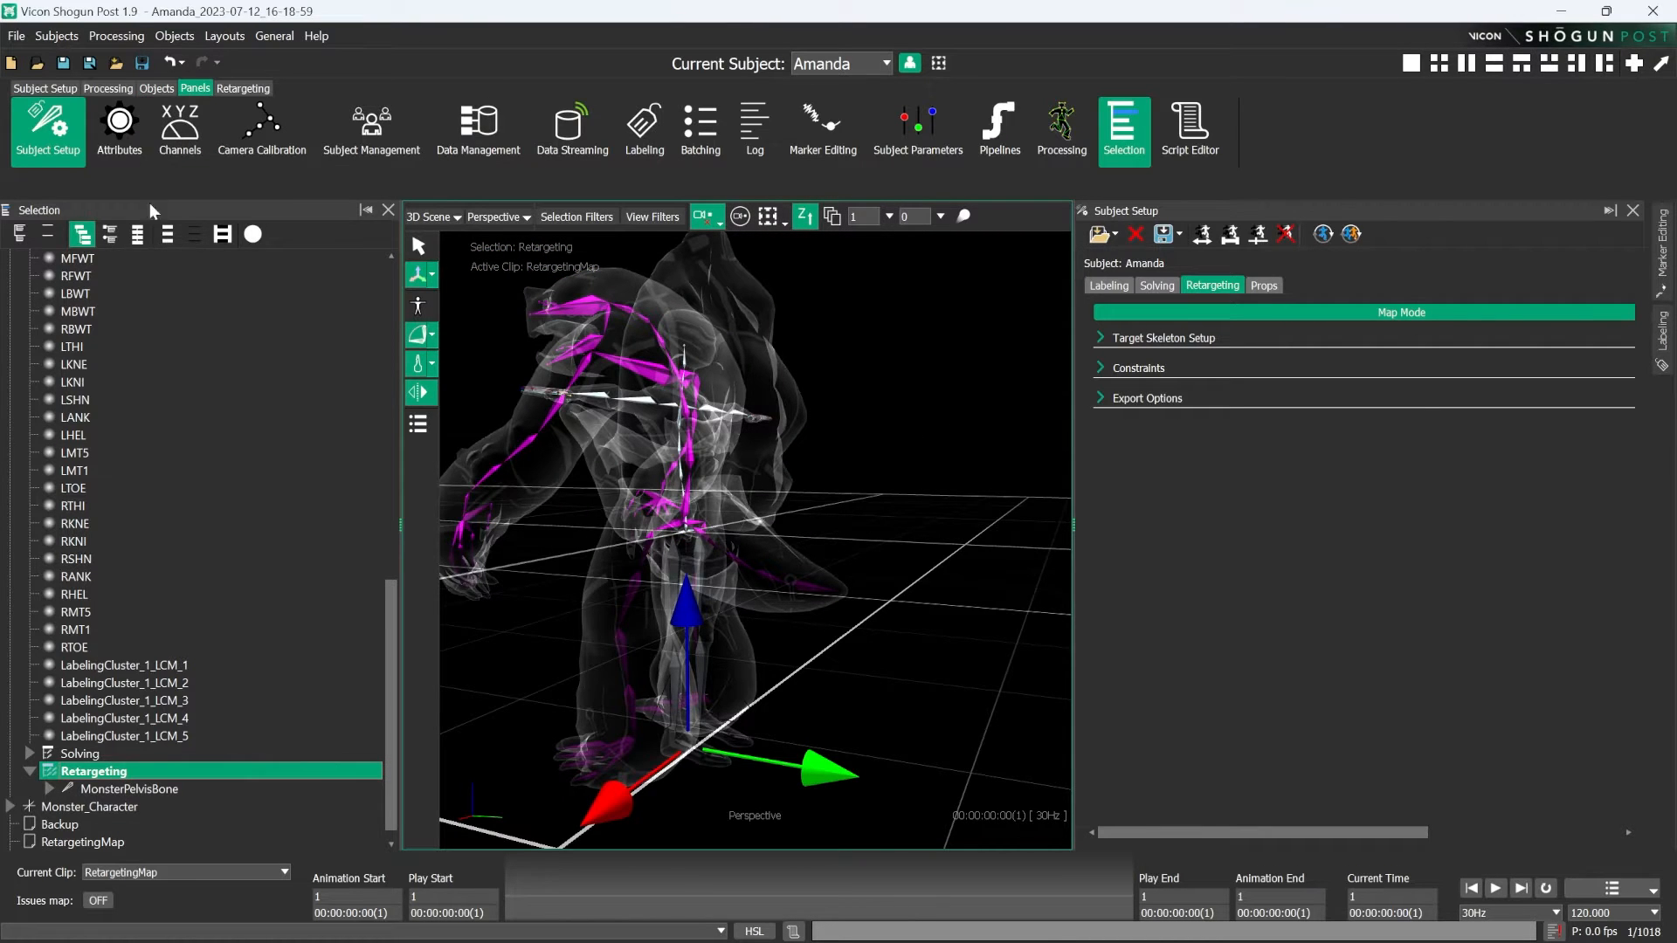
- Show the attributes and channels of the Retargeting node and switch its manipulator to Rotate
click(119, 131)
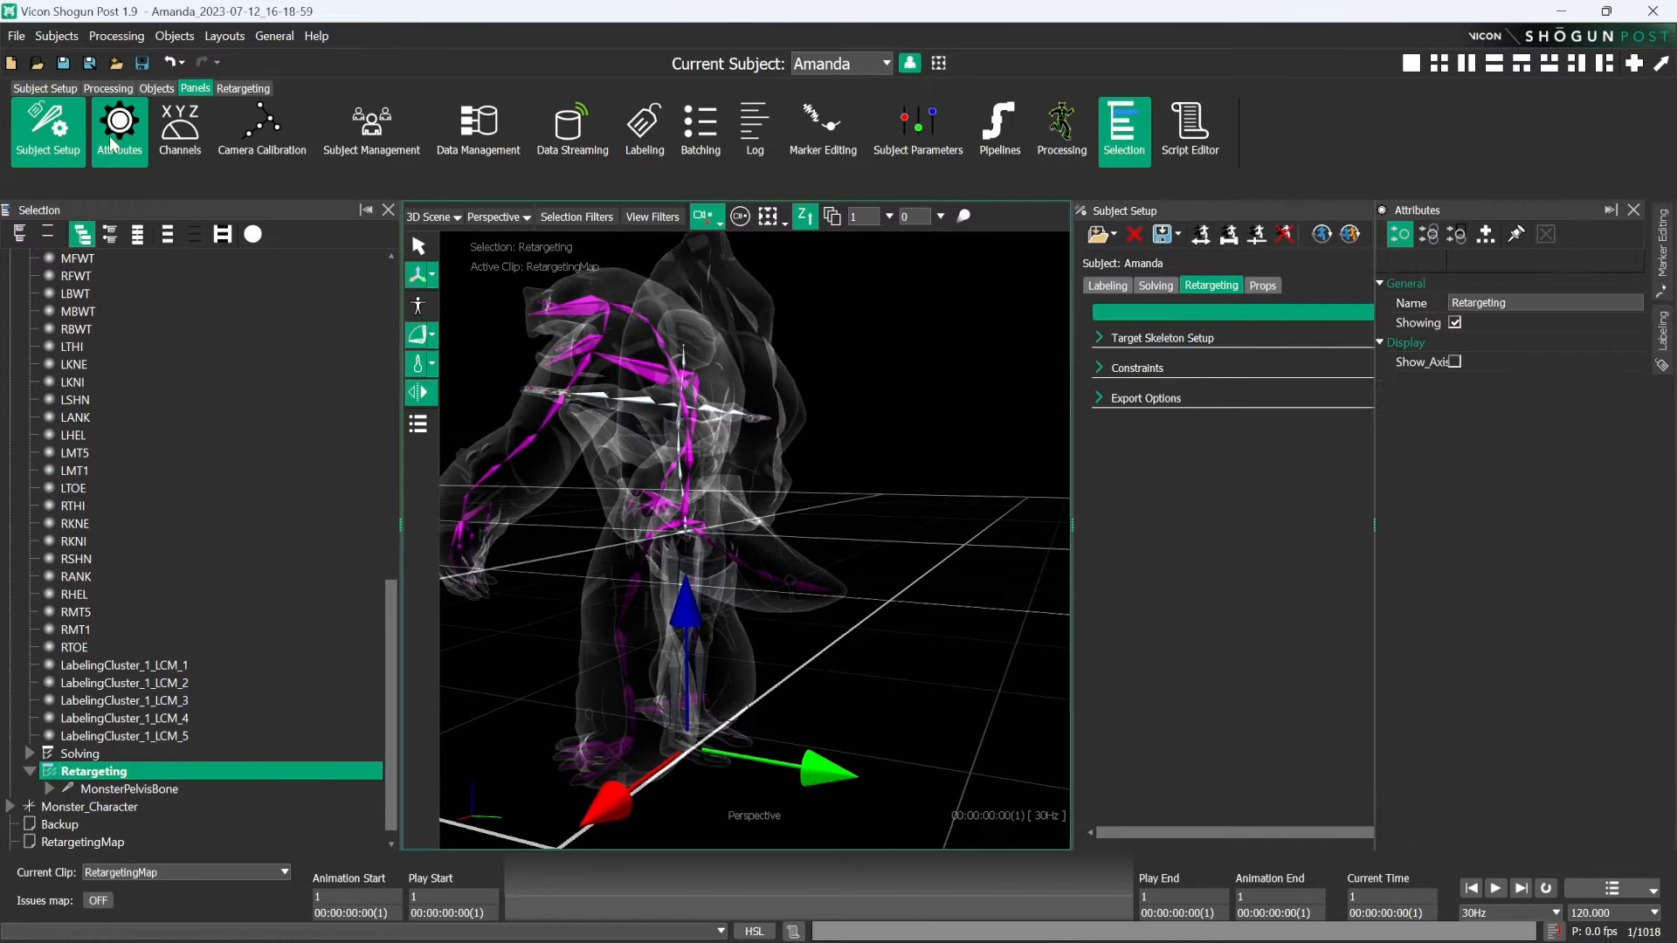
click(183, 138)
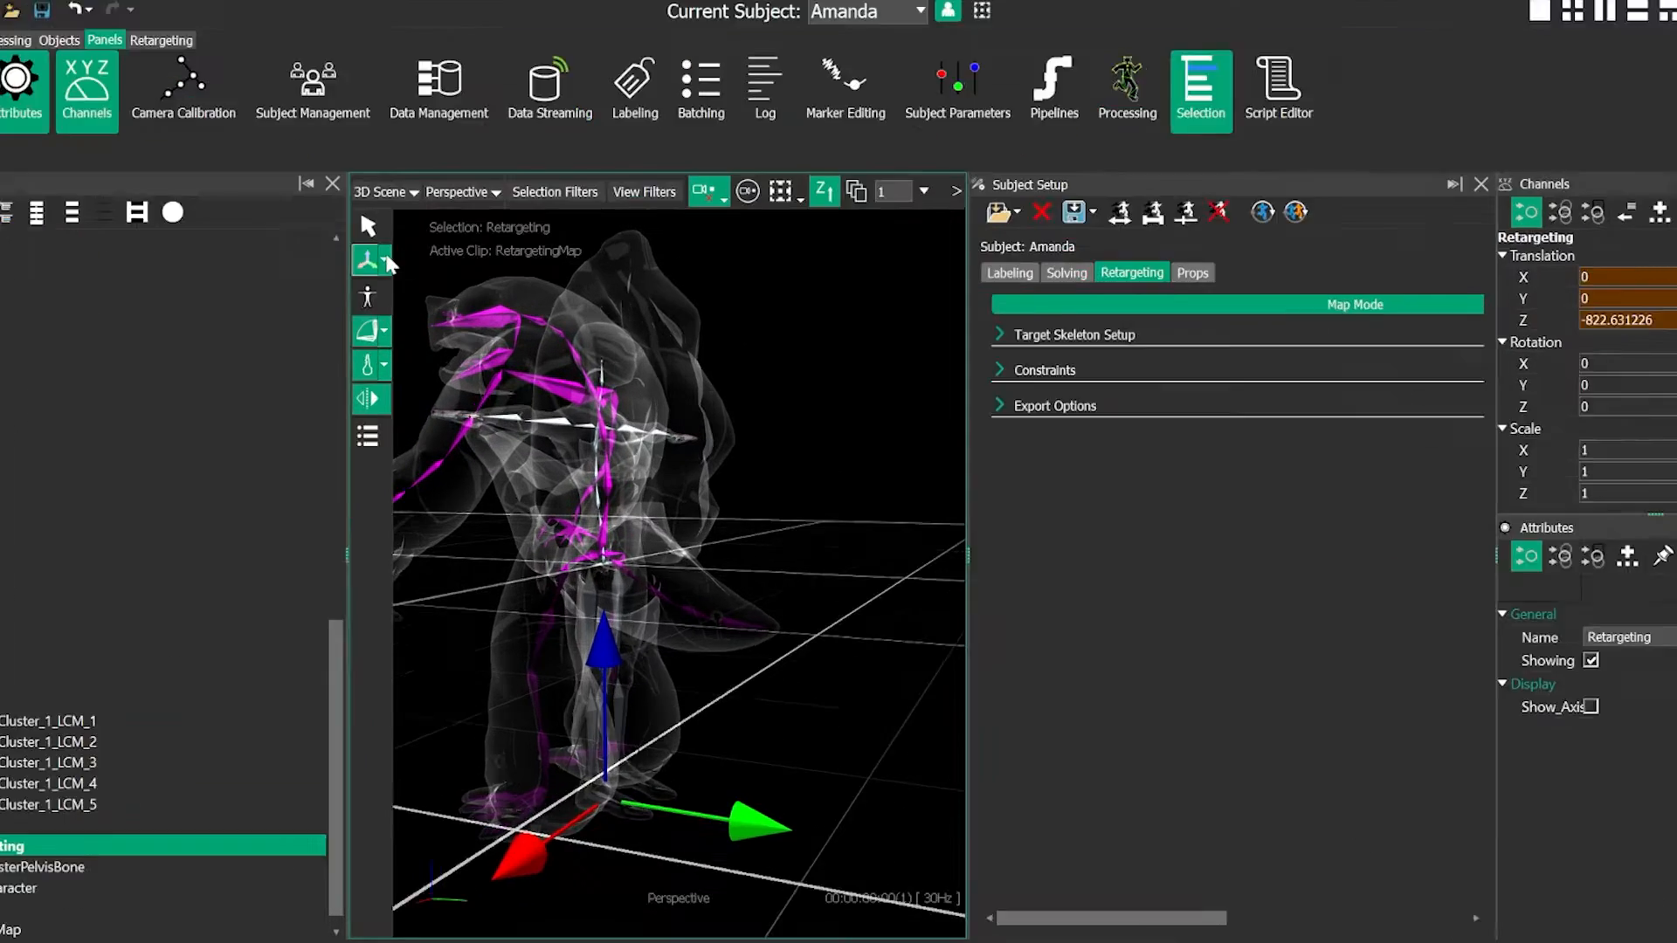
click(431, 274)
click(460, 282)
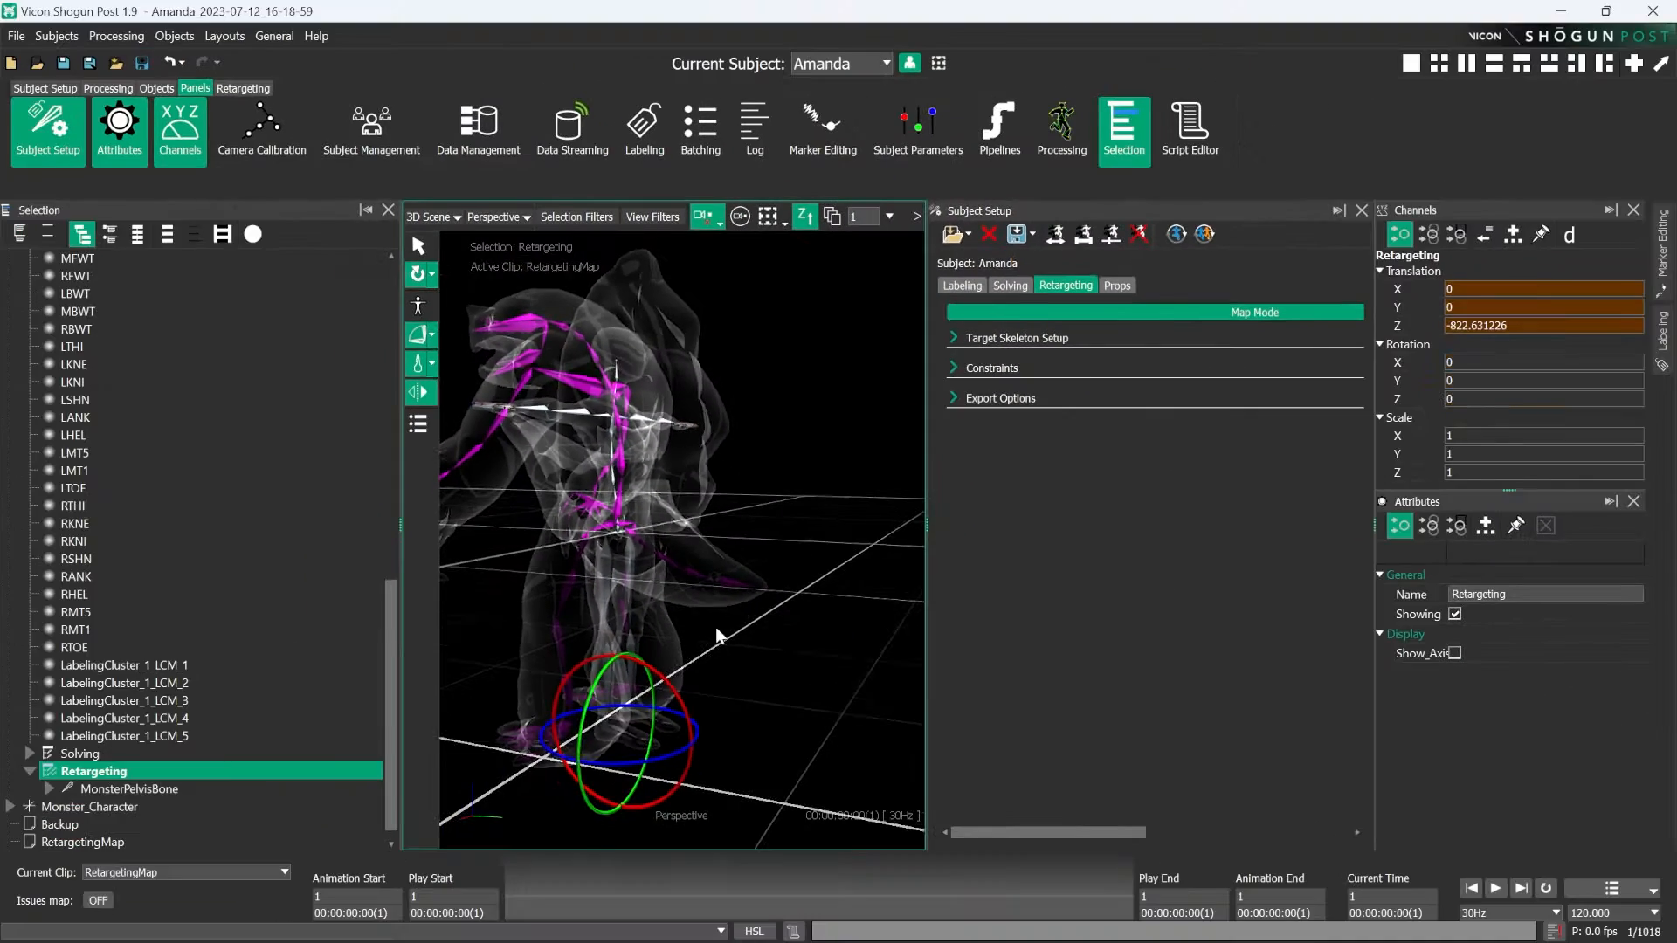
- Set the Retargeting node's Z rotation to 180
click(1509, 398)
drag(1525, 397, 1380, 388)
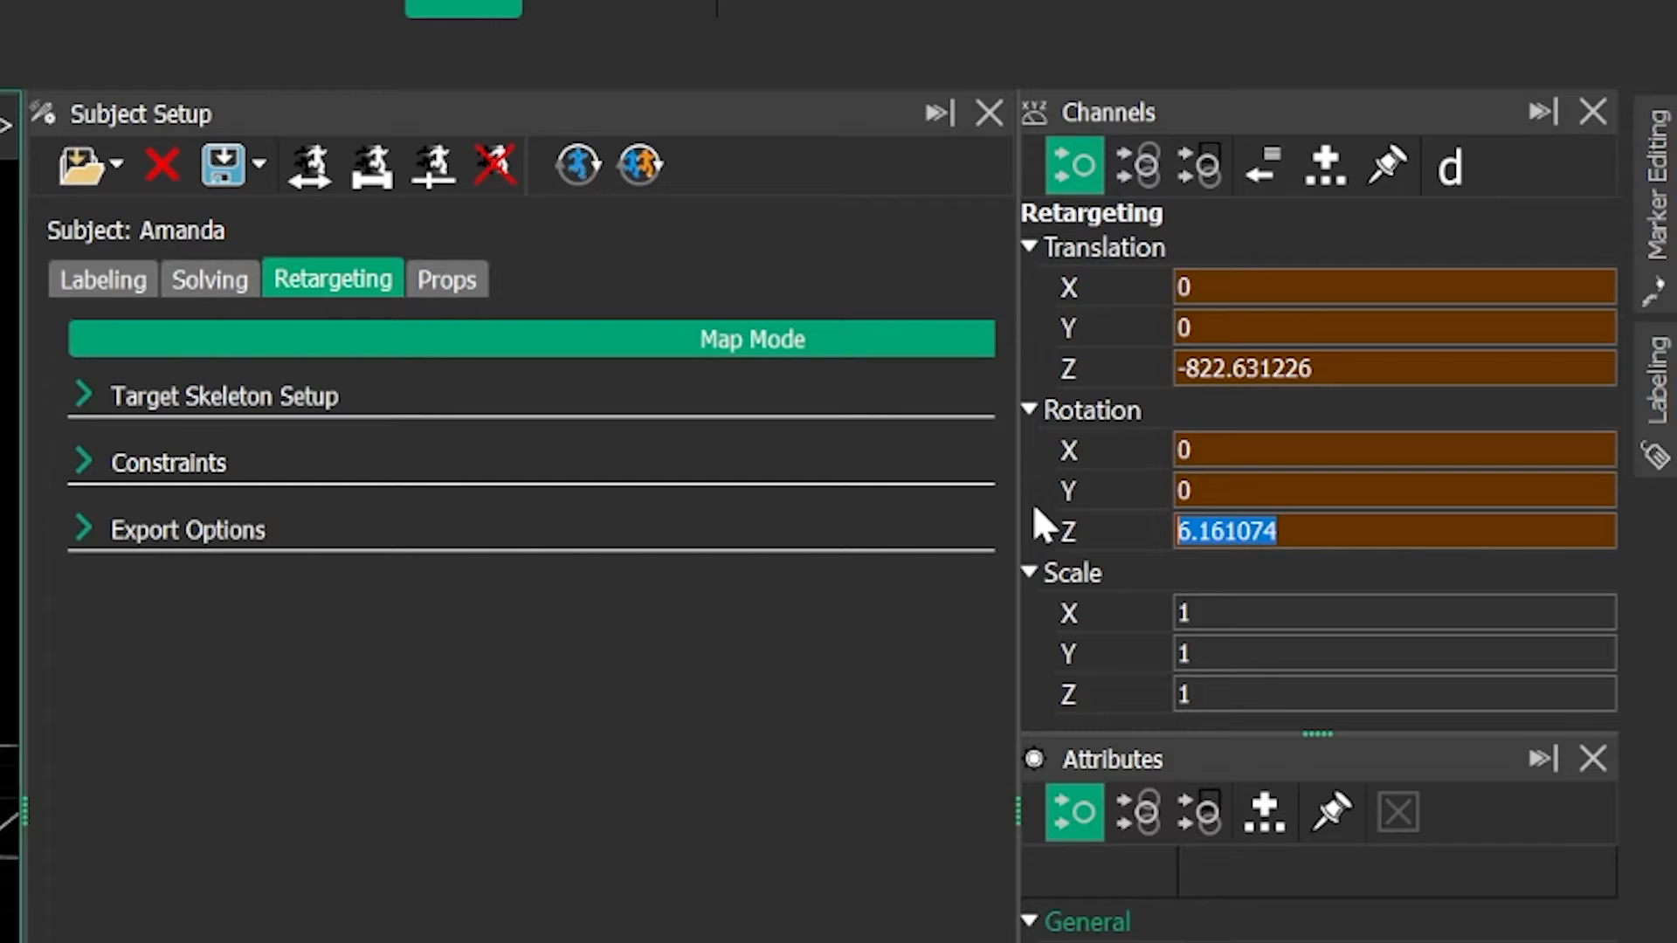
text(180)
click(751, 467)
alt+drag(750, 467, 767, 569)
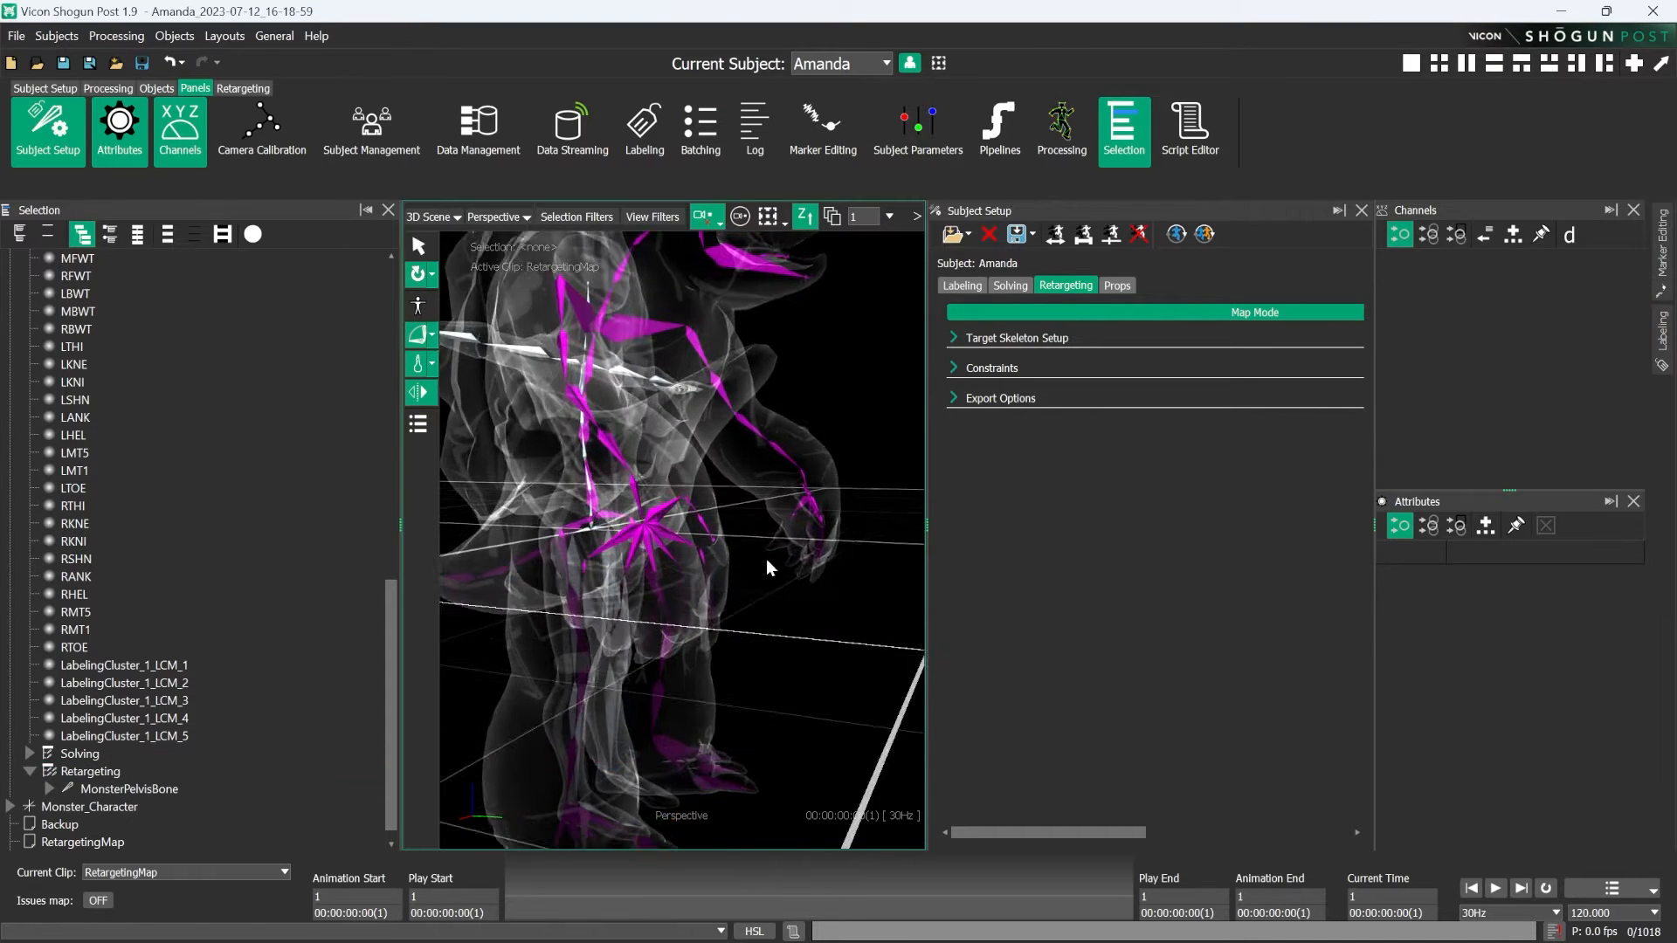
alt+middle_drag(767, 569, 752, 486)
alt+drag(752, 486, 666, 475)
alt+middle_drag(666, 475, 652, 530)
alt+right_drag(650, 530, 684, 576)
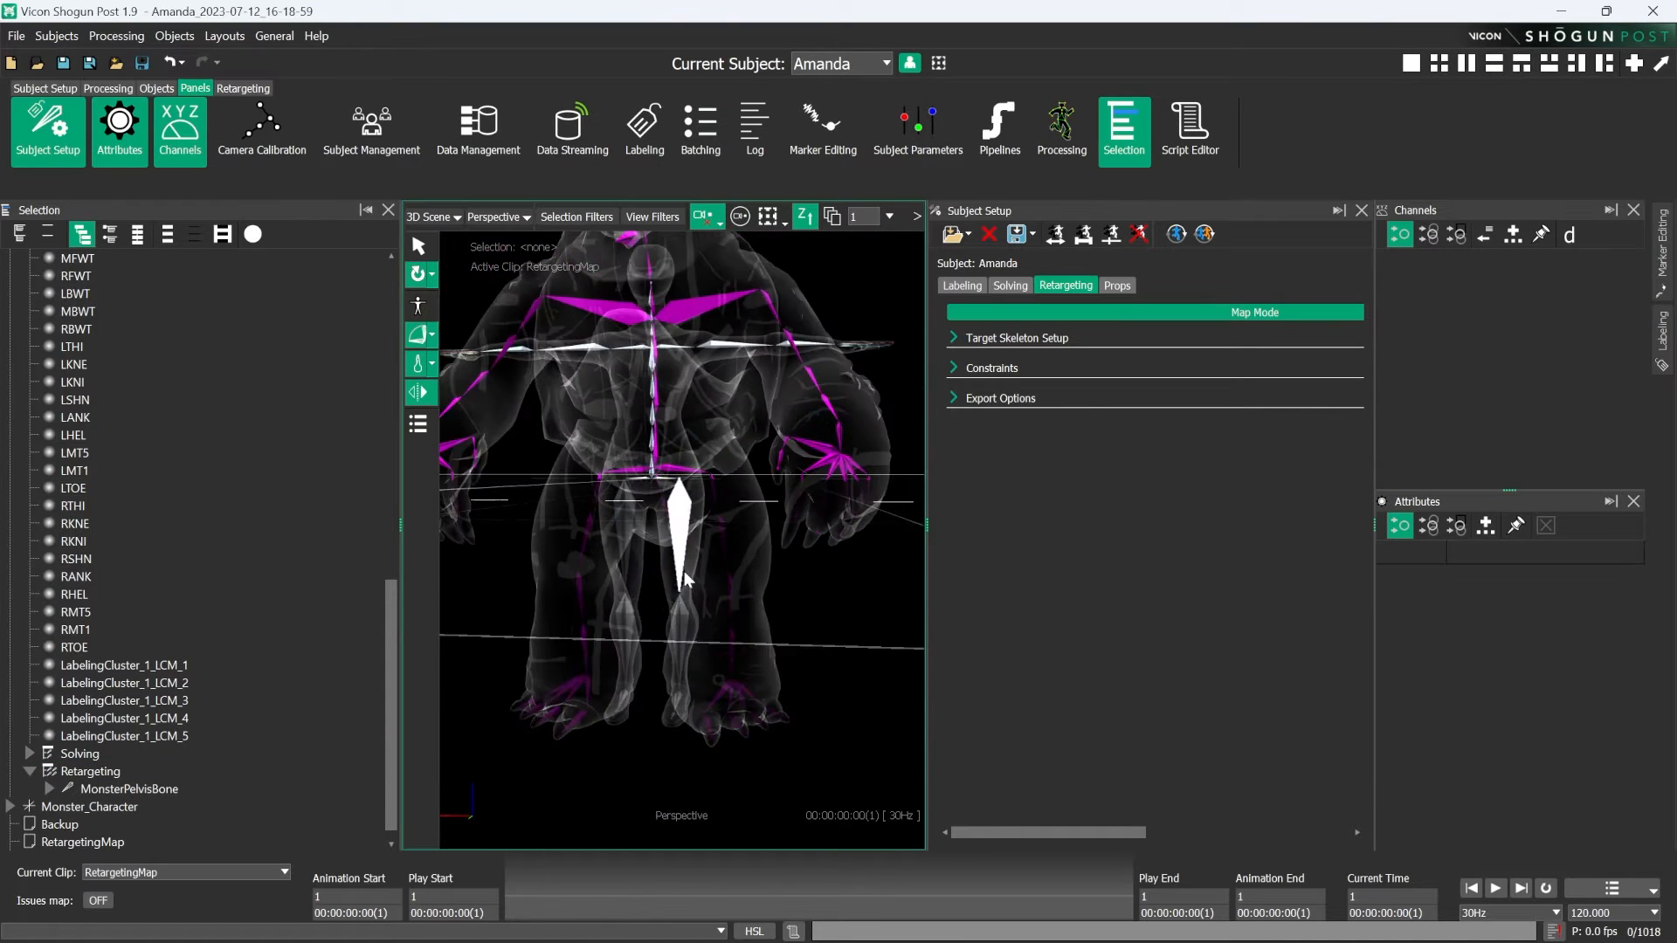
alt+drag(685, 577, 677, 616)
- Reselect the Retargeting node and switch between the Rotate and Translate manipulators, ending on Translate
click(93, 773)
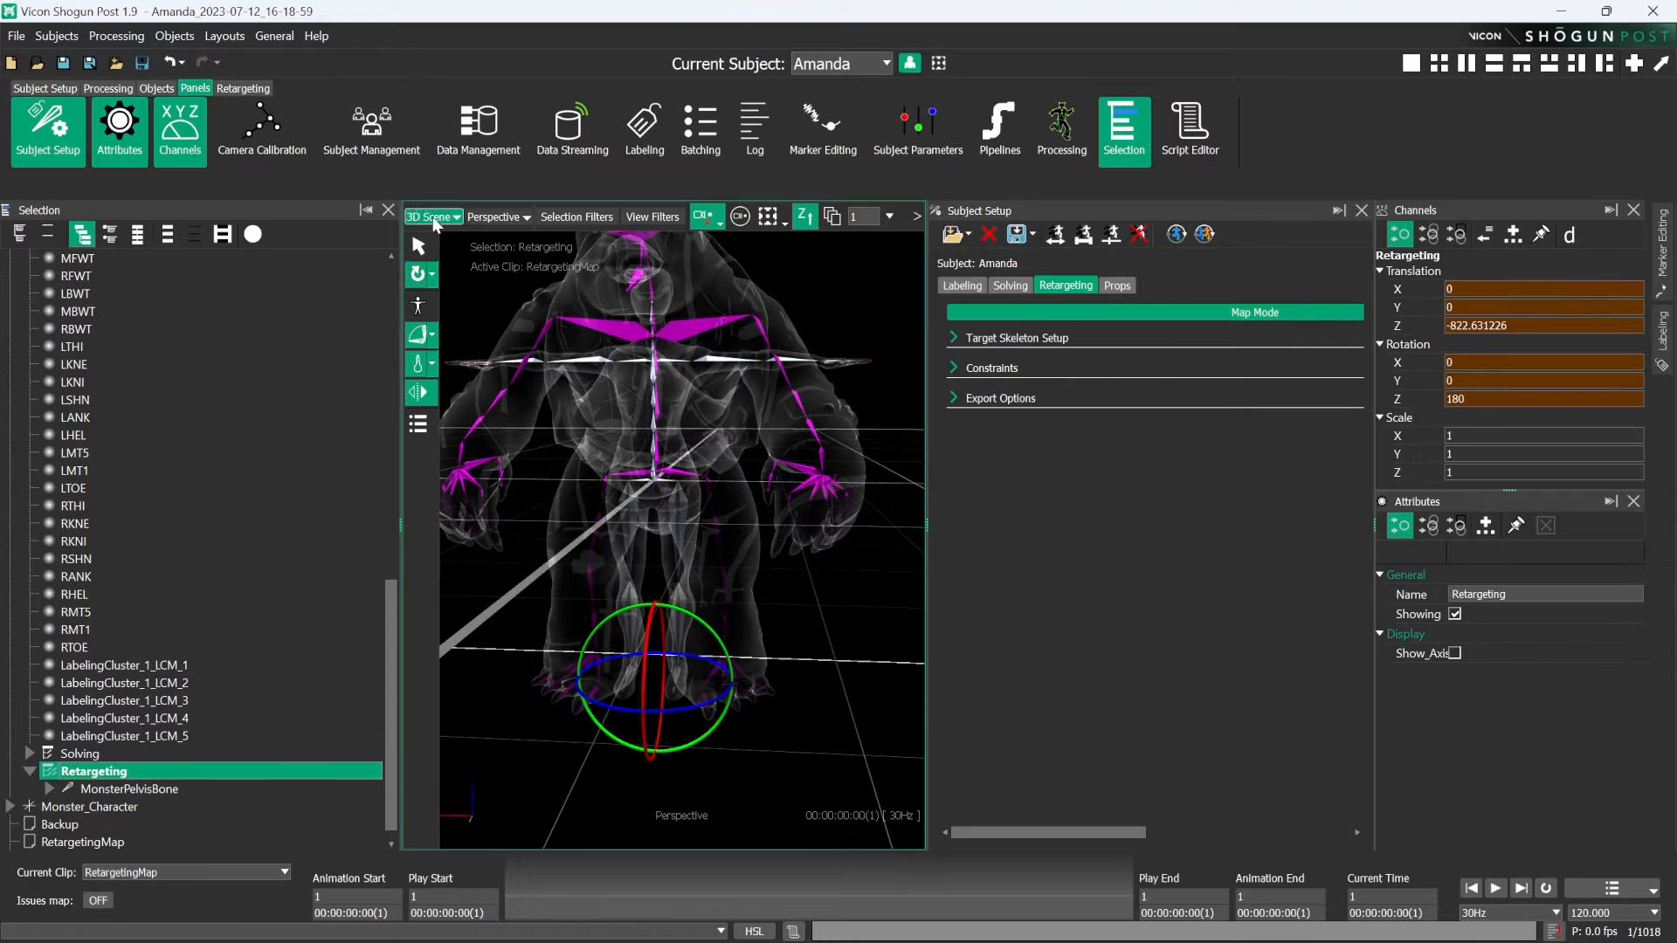
alt+right_drag(744, 527, 741, 548)
key(w)
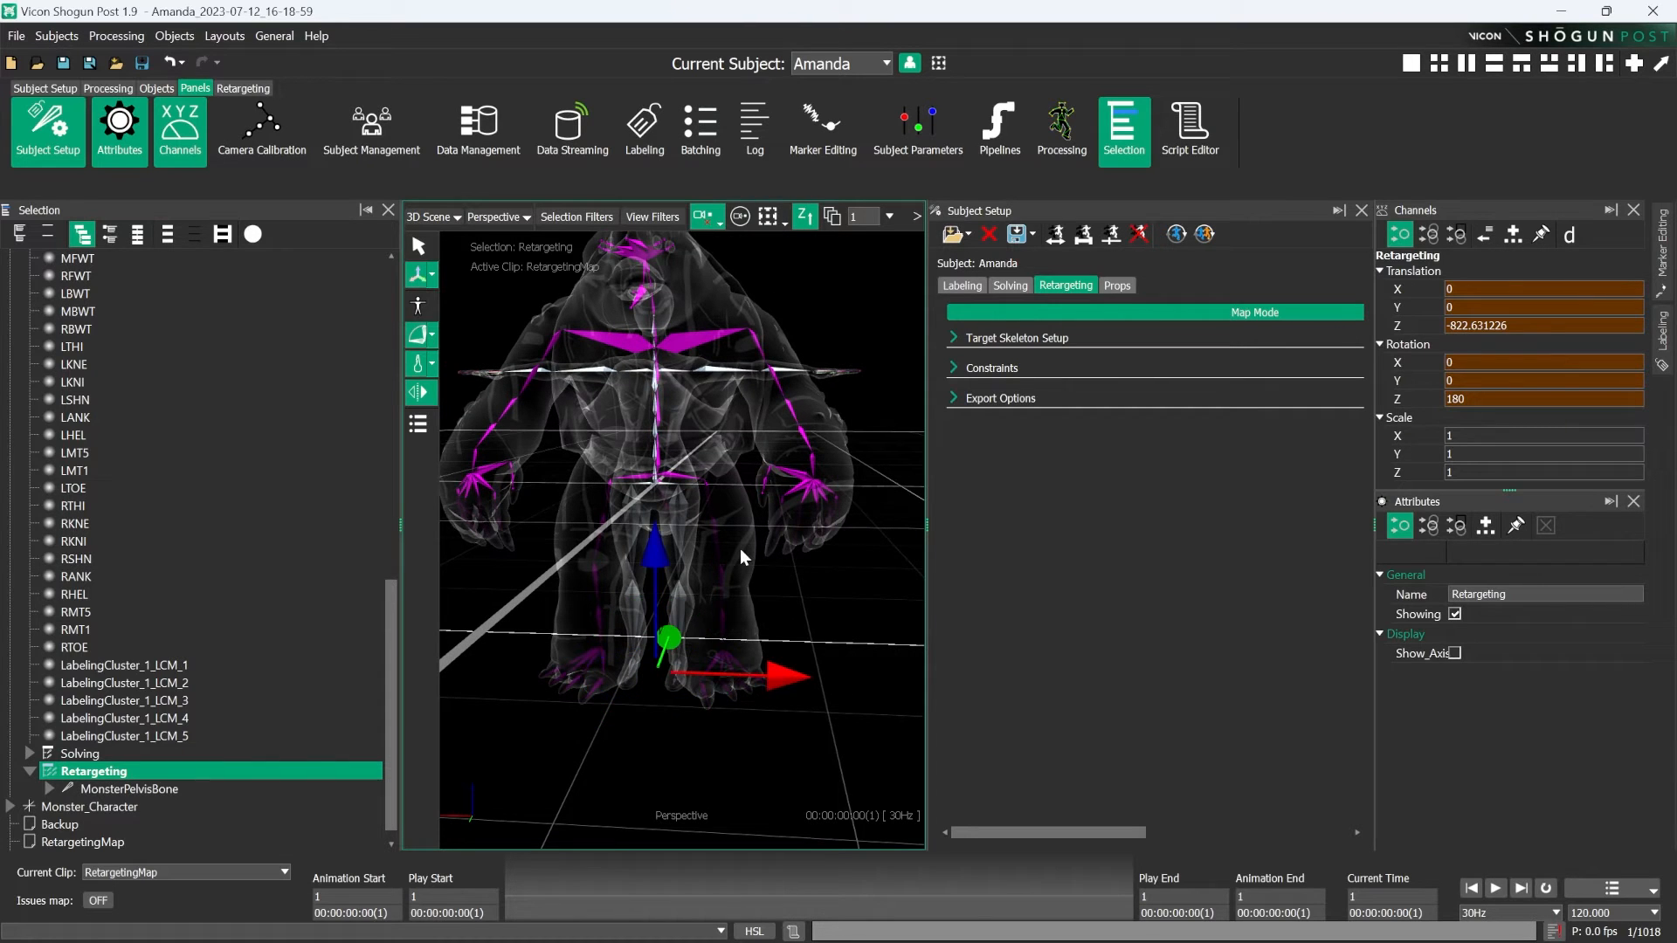
key(e)
key(w)
- Examine from several angles how the monster's body, legs and feet line up with the source skeleton
alt+drag(641, 640, 805, 647)
alt+right_drag(797, 648, 751, 611)
alt+drag(655, 597, 536, 573)
mouse_move(815, 614)
alt+mouse_down()
mouse_move(726, 617)
mouse_move(840, 604)
alt+mouse_up()
drag(864, 736, 869, 743)
click(840, 648)
alt+drag(825, 633, 898, 629)
alt+right_drag(898, 629, 722, 632)
alt+middle_drag(723, 632, 724, 650)
alt+drag(724, 651, 651, 439)
alt+drag(617, 640, 652, 738)
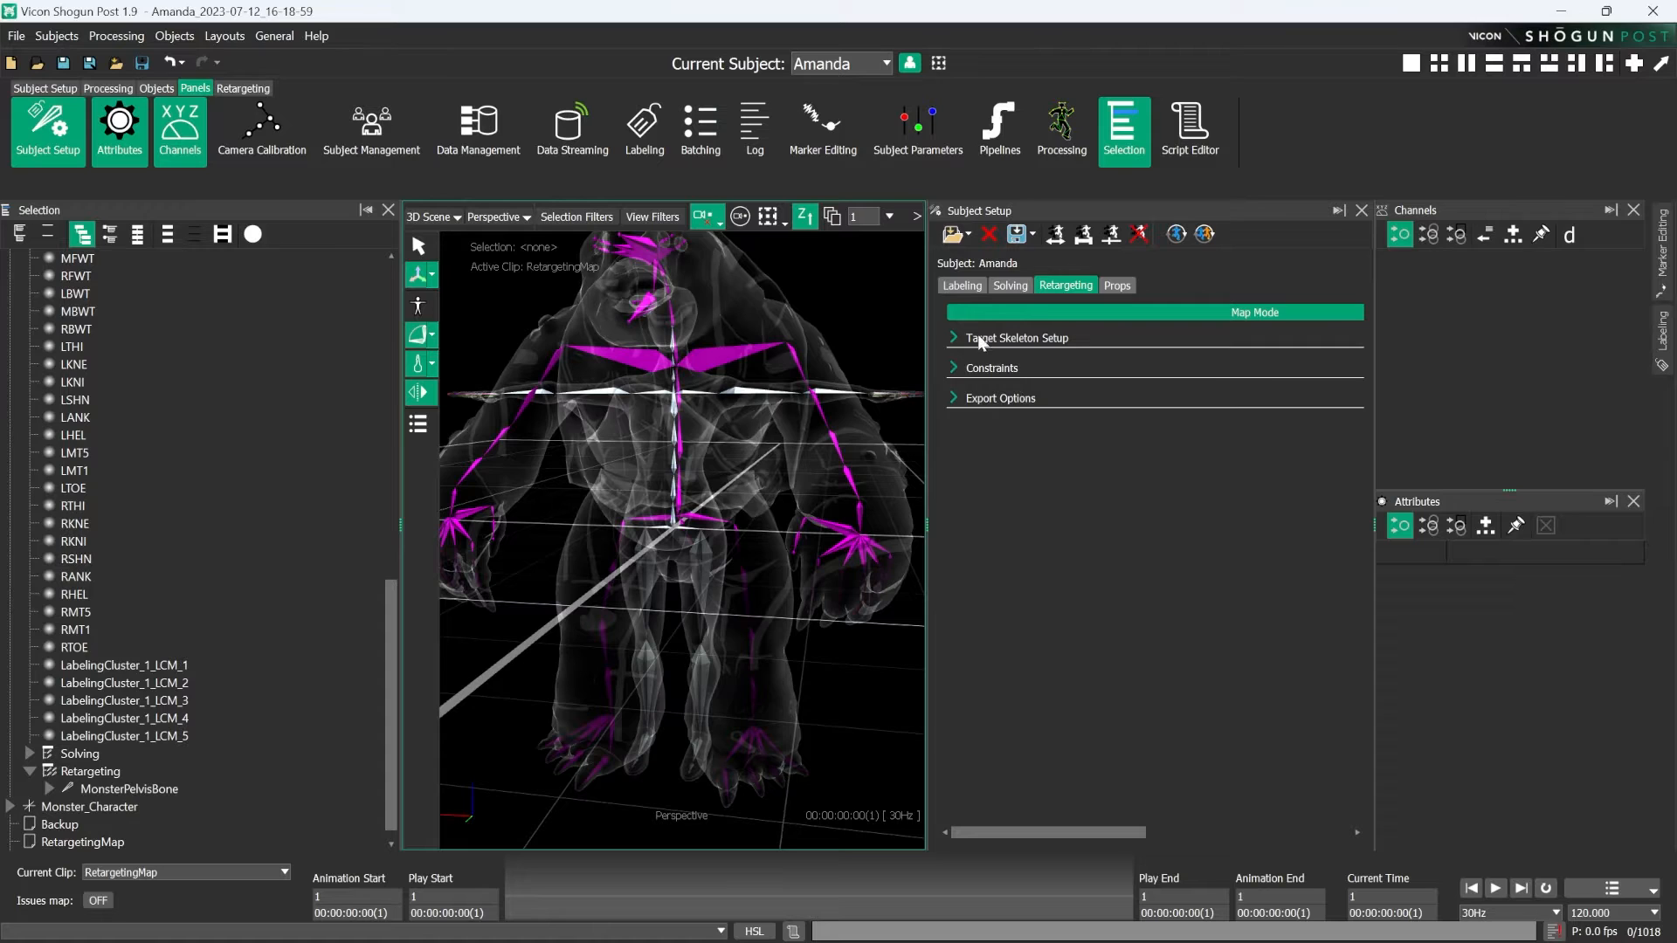
- Expand the target skeleton setup, select MonsterPelvisBone and reduce the target scale to 0.87
click(977, 337)
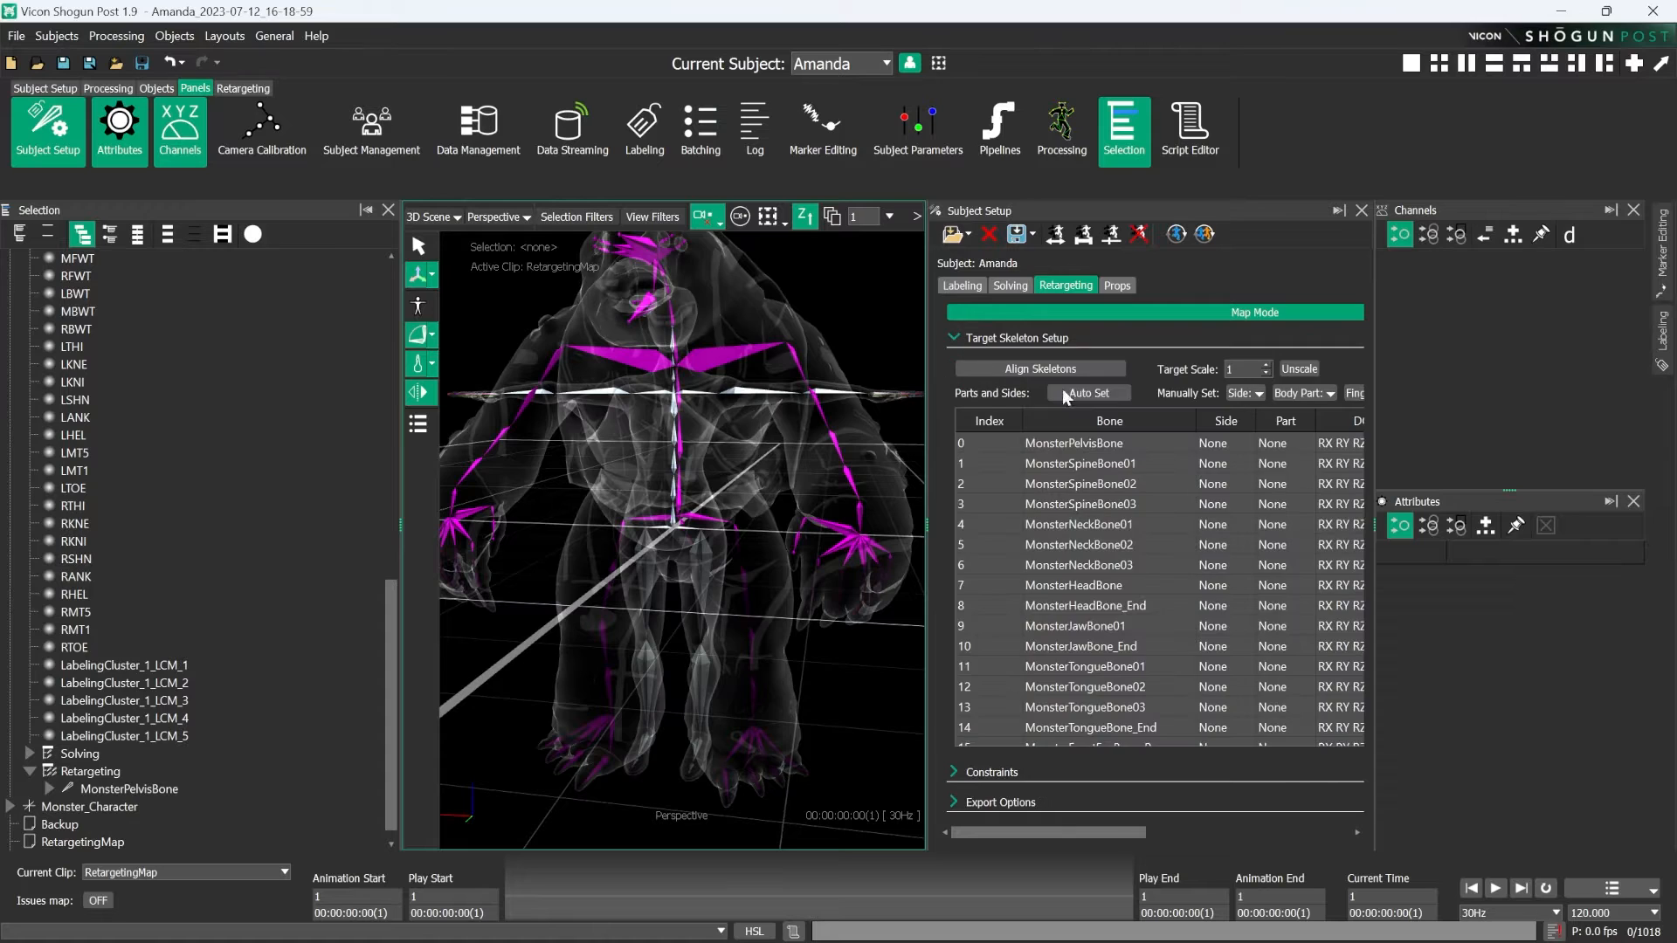
click(206, 786)
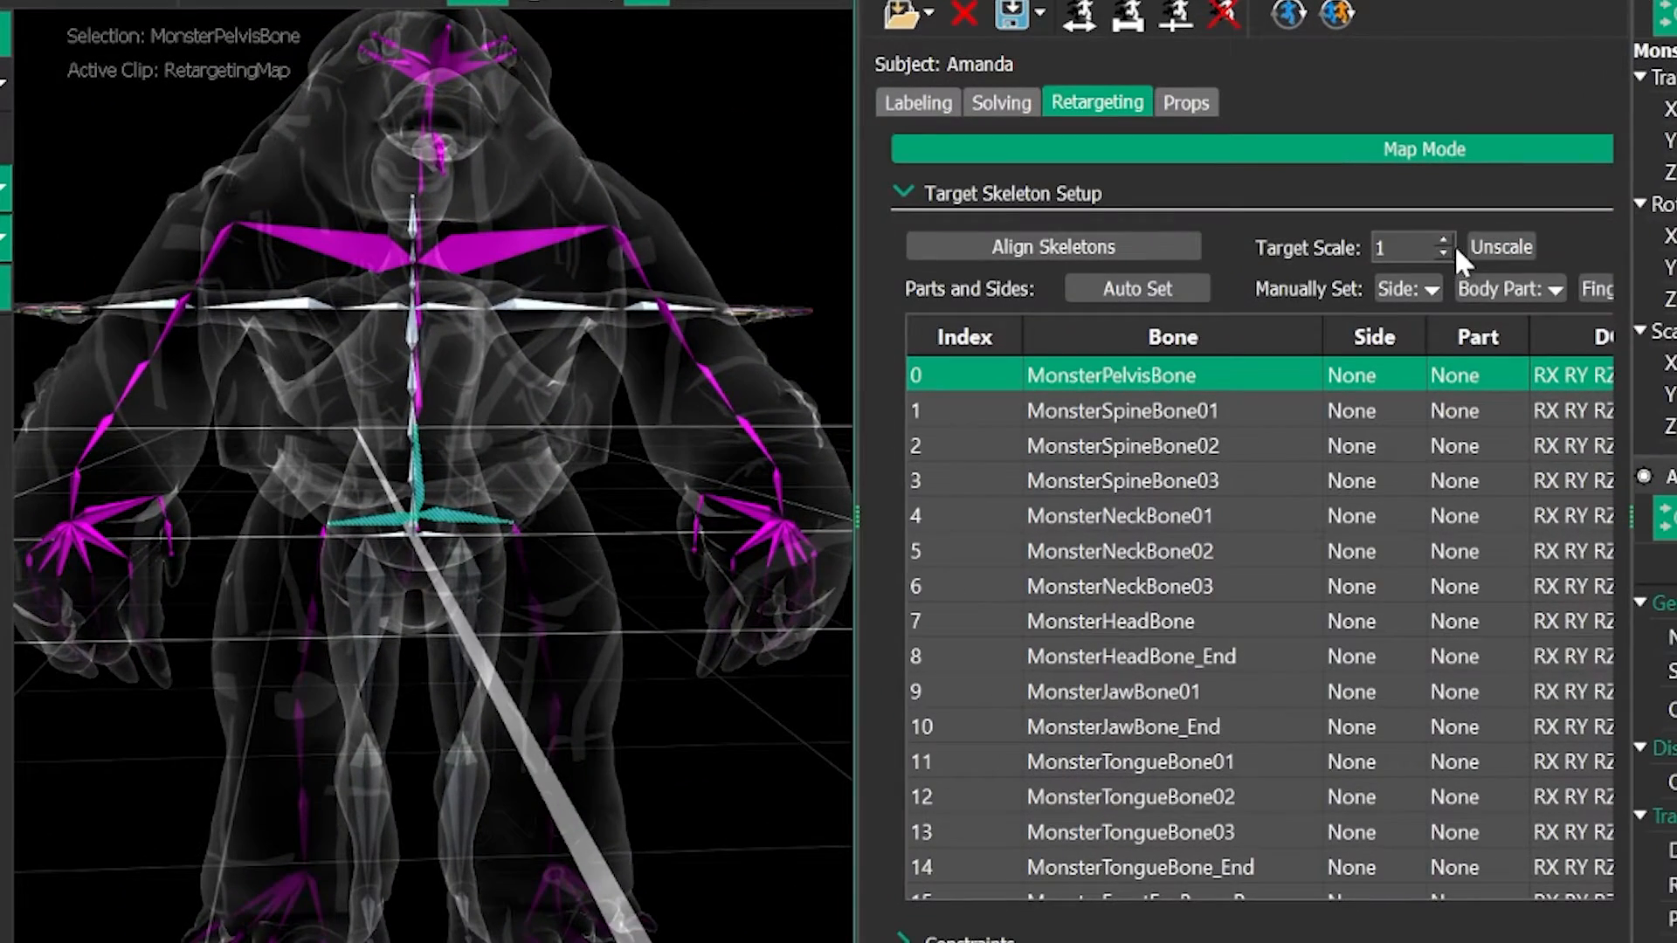
click(1443, 254)
click(1443, 255)
click(1443, 254)
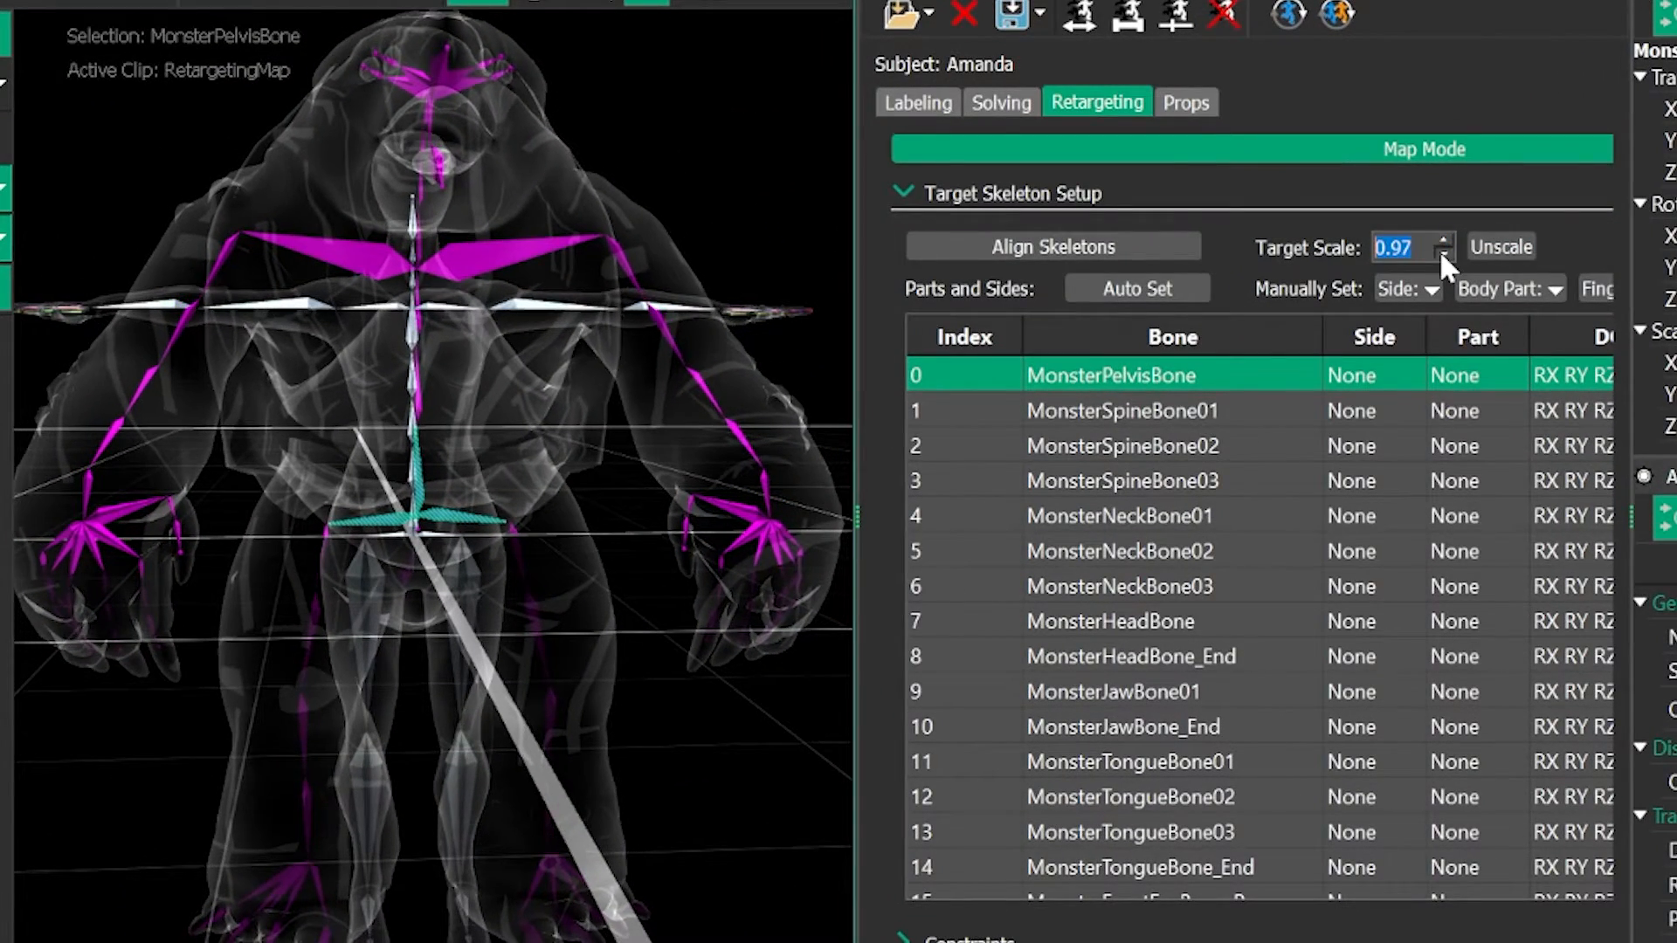
click(1442, 254)
click(1443, 254)
click(1442, 254)
click(1442, 254)
click(1442, 255)
click(1442, 254)
click(1443, 254)
click(1443, 254)
click(1443, 254)
click(1442, 254)
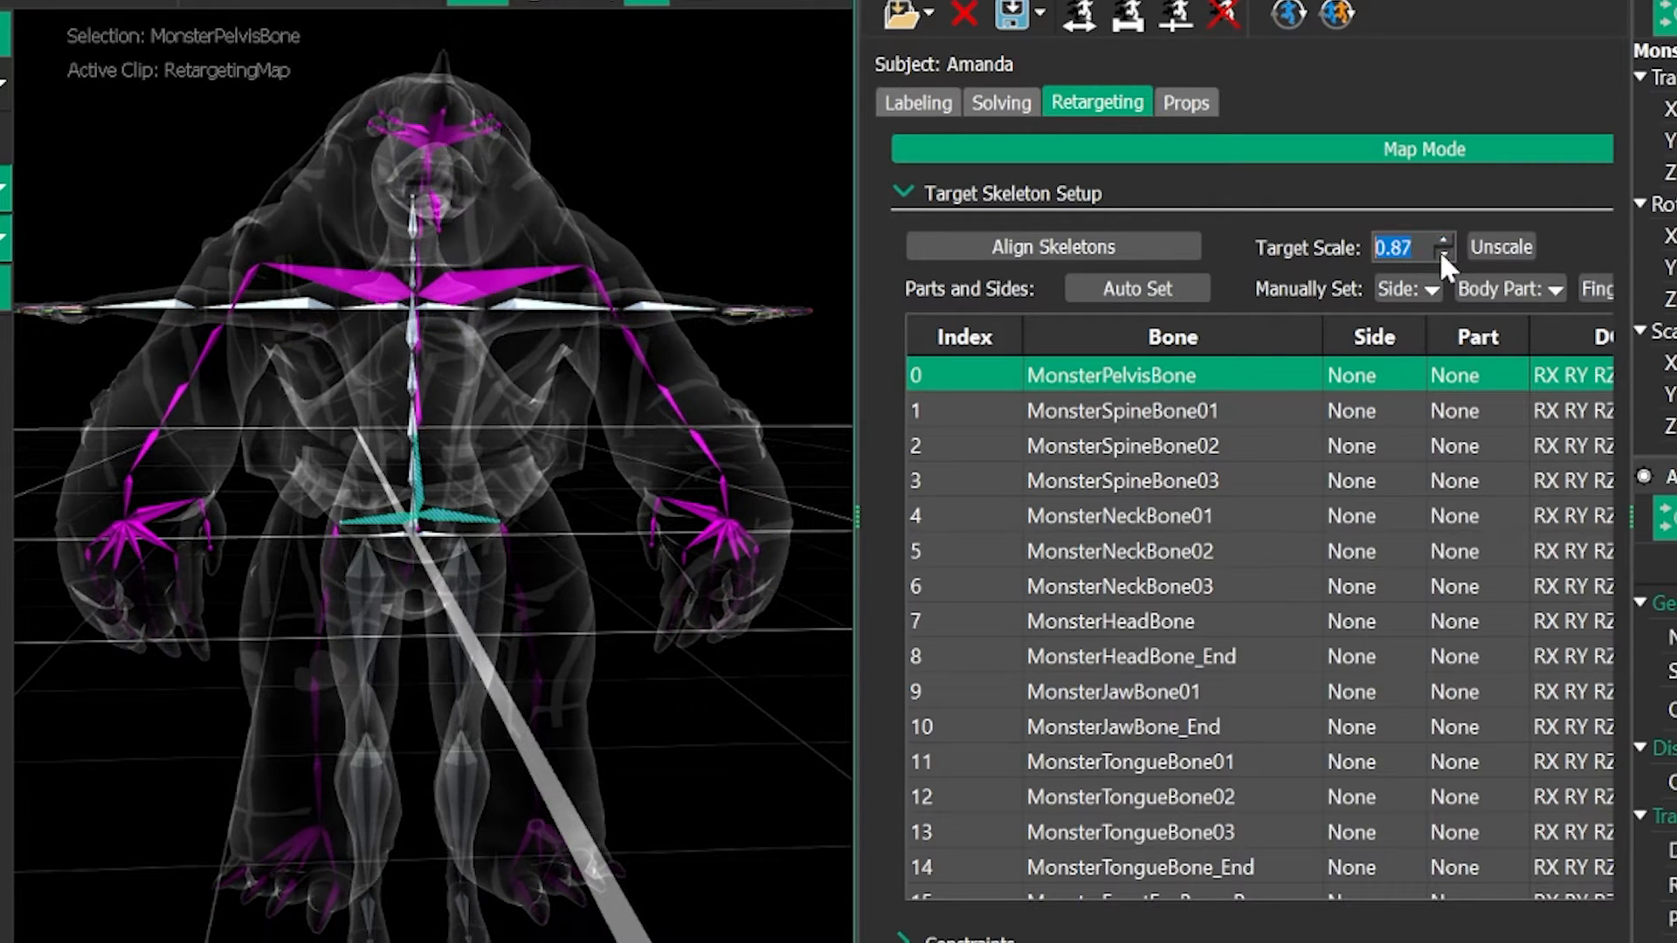
- Translate the Retargeting node downward so the monster's feet line up with the source skeleton's feet
alt+drag(772, 786, 765, 689)
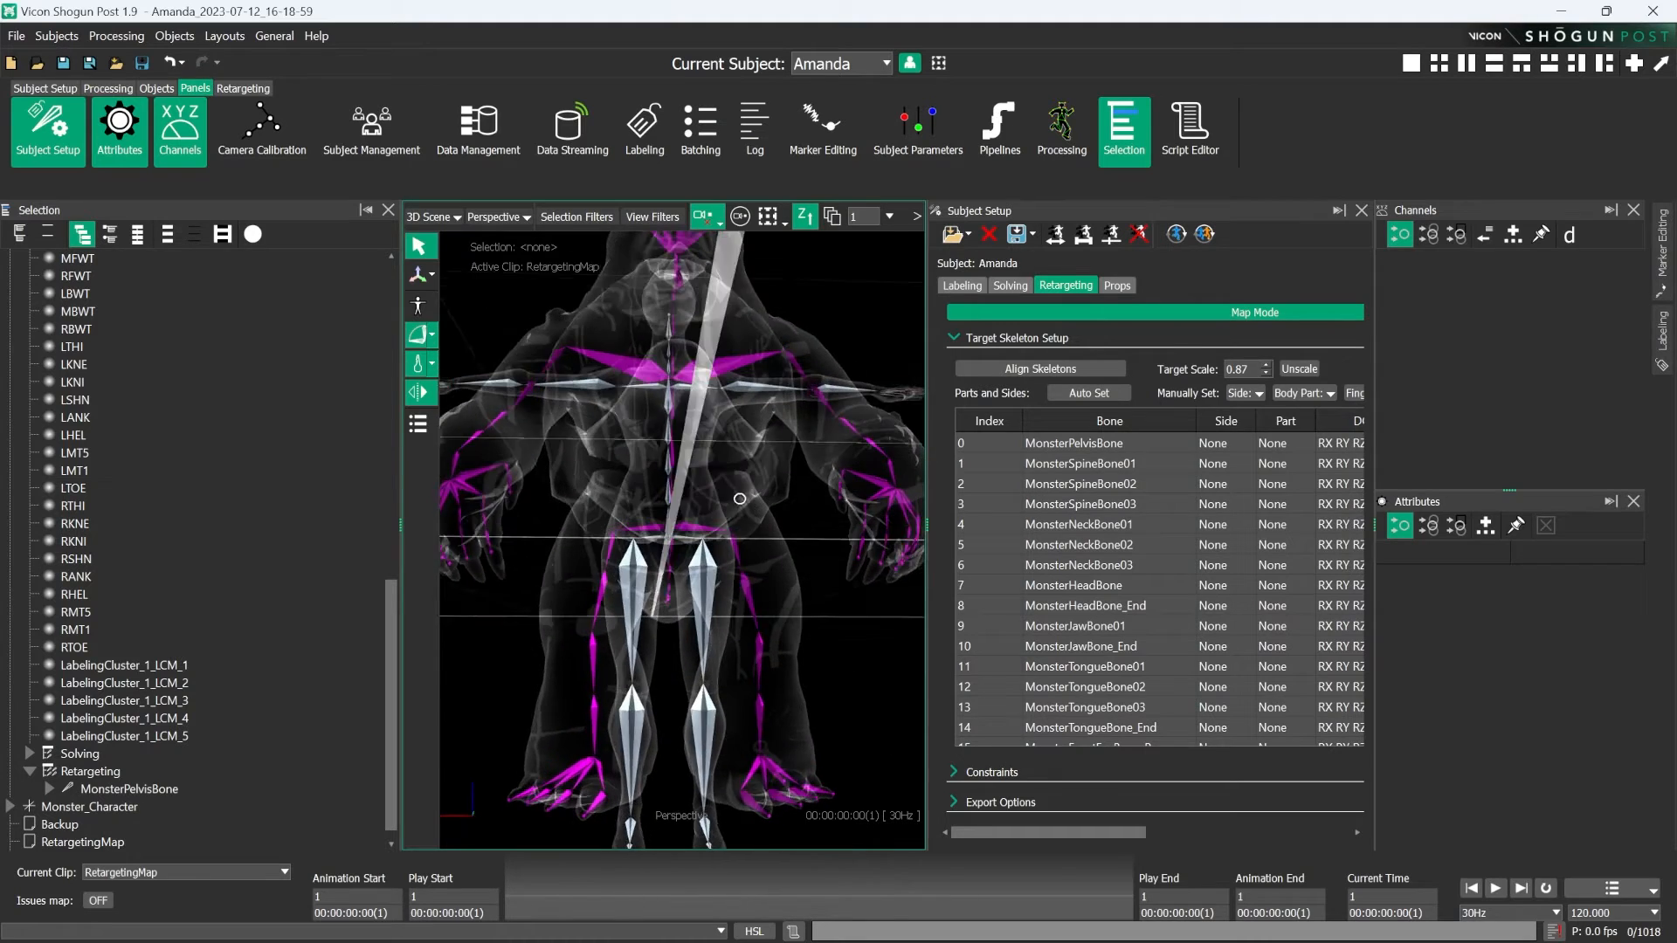
alt+middle_drag(765, 689, 765, 445)
scroll(768, 445, down, 3)
alt+drag(771, 446, 755, 504)
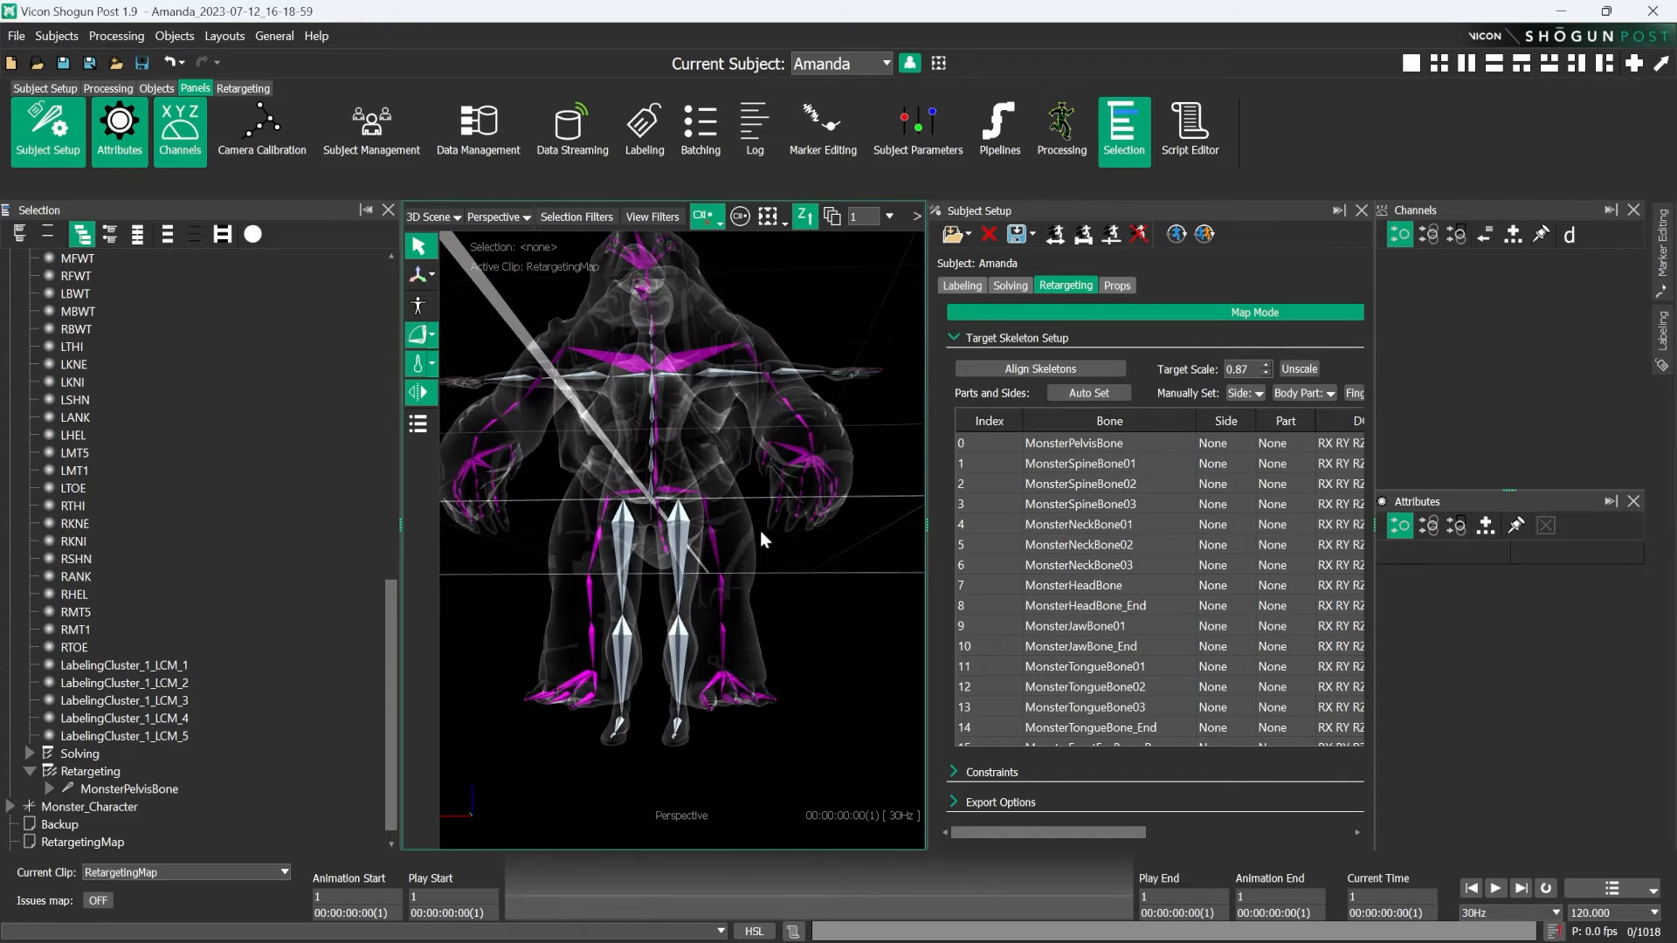
click(129, 771)
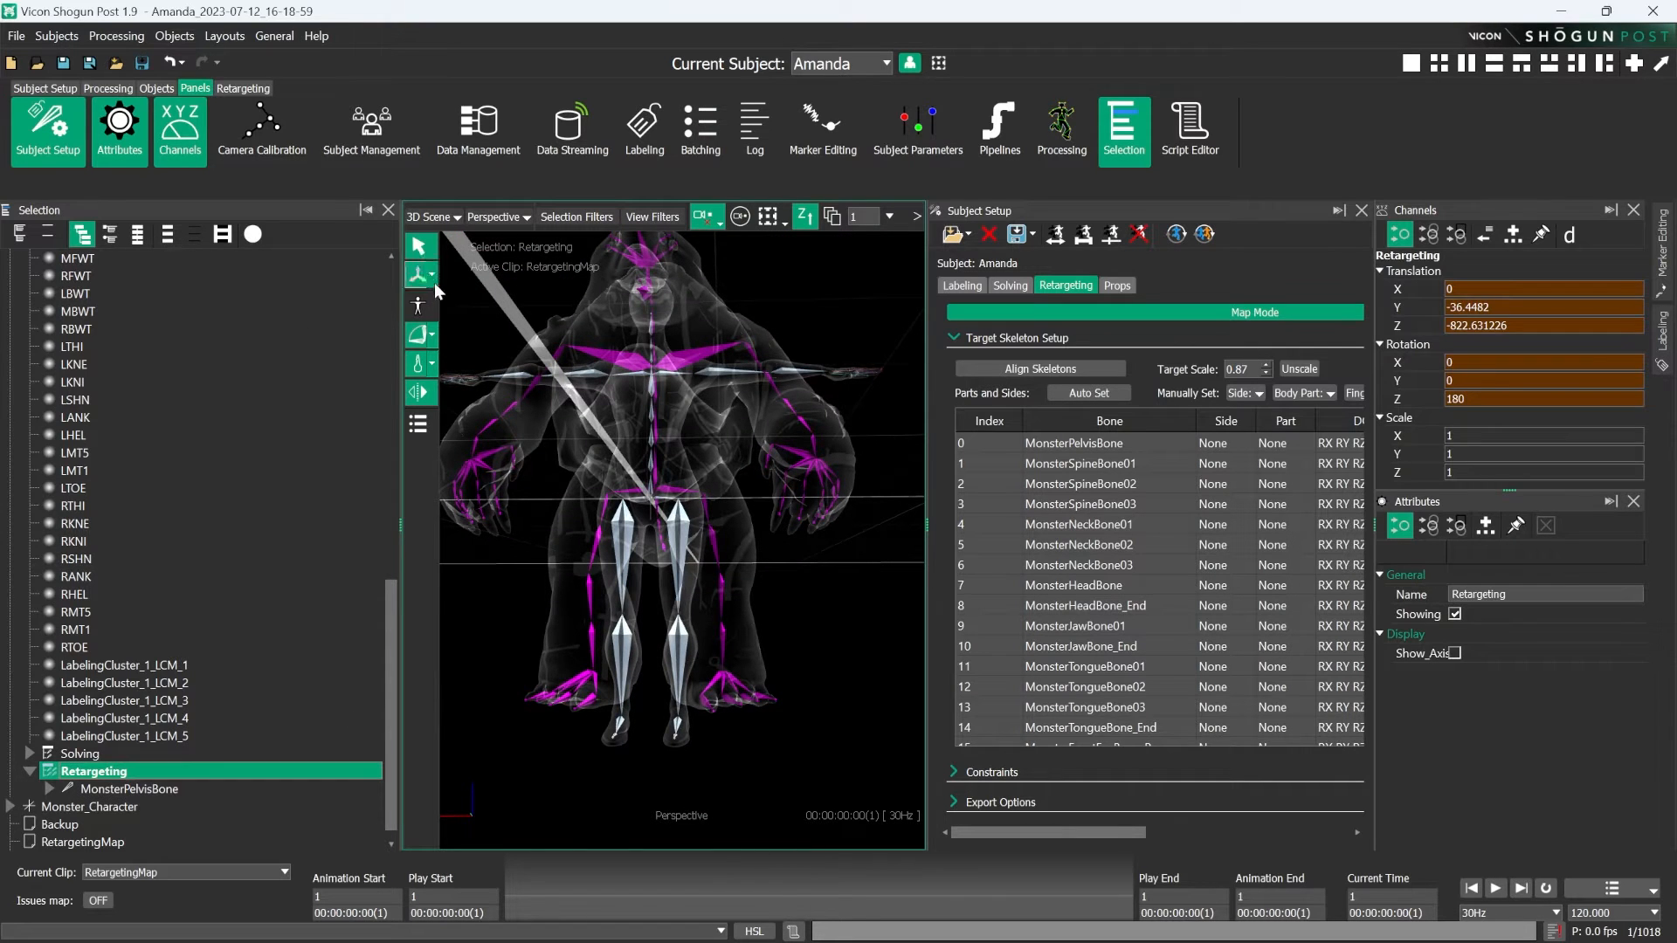
alt+drag(695, 480, 692, 542)
key(w)
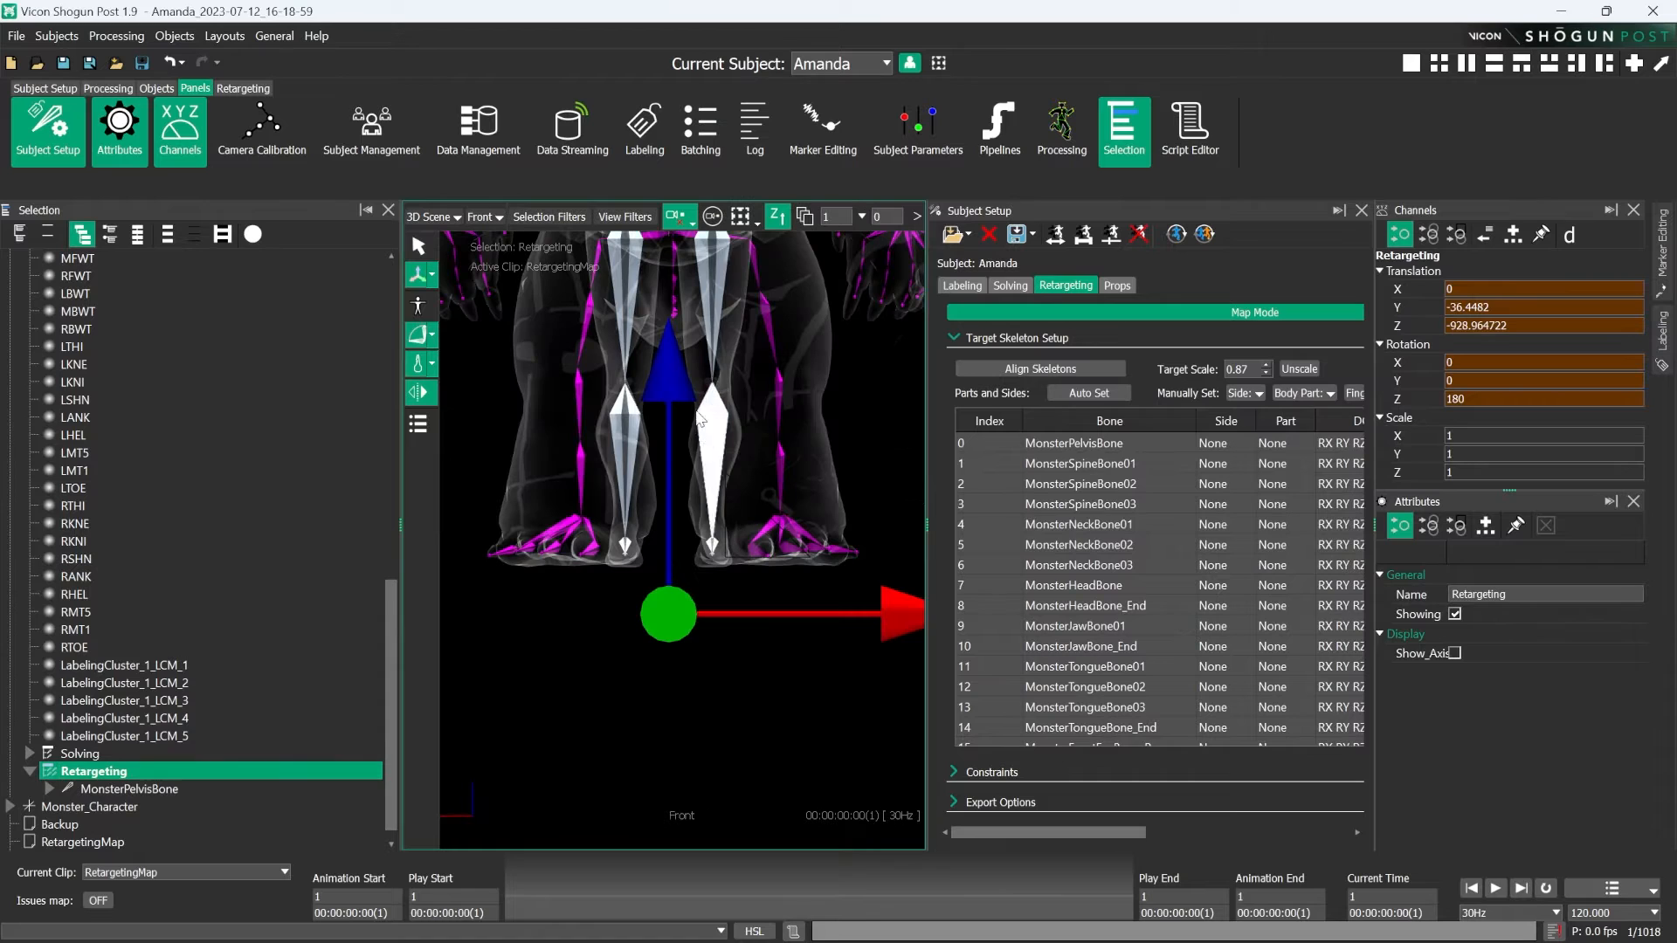
drag(664, 353, 668, 353)
click(880, 428)
scroll(842, 402, down, 3)
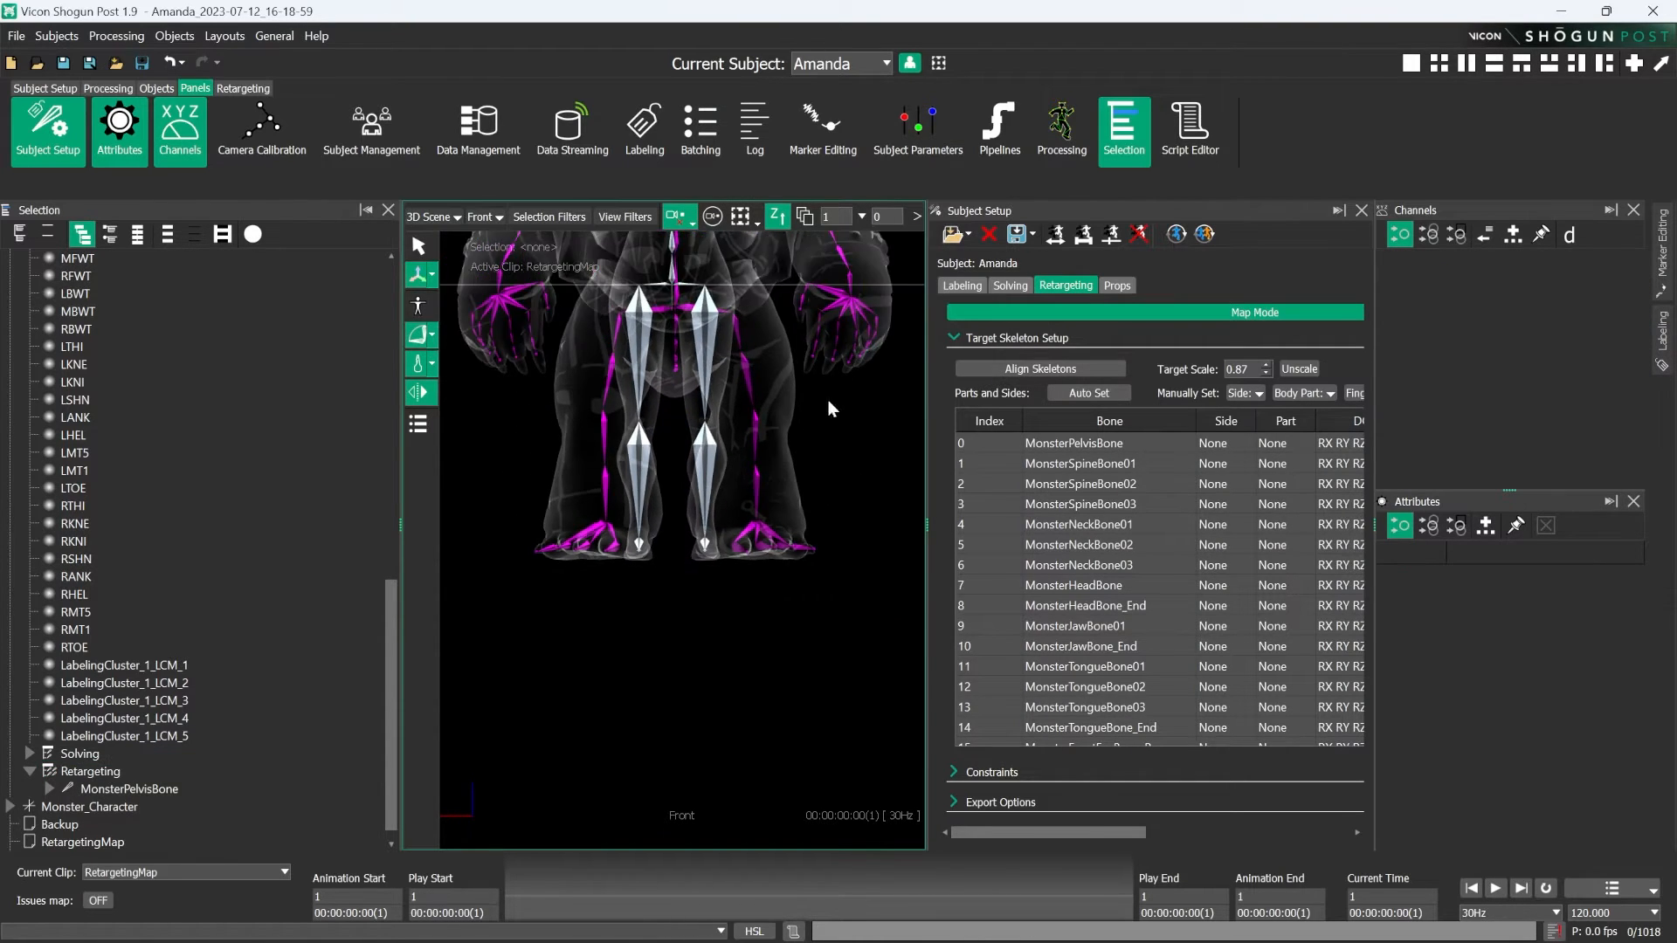
scroll(828, 402, down, 2)
alt+middle_drag(553, 237, 557, 388)
scroll(698, 409, up, 3)
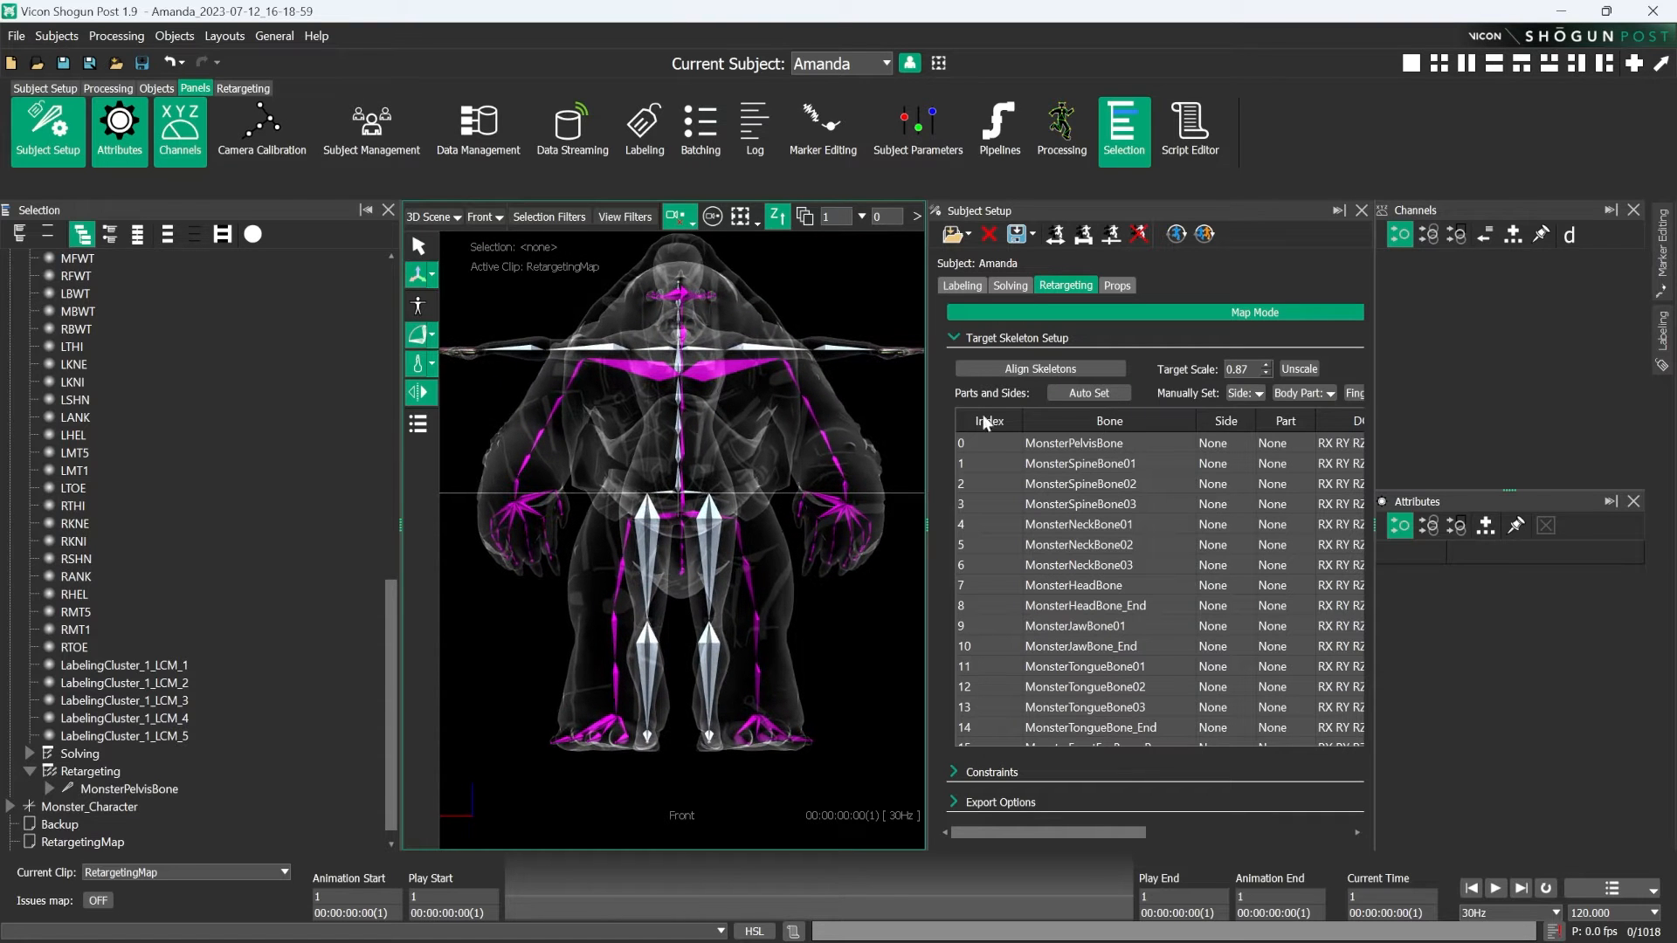
- Rotate MonsterUpArmBone_L with the Rotate manipulator to bring the monster's upper arm toward the source skeleton's T-pose
alt+drag(479, 433, 663, 596)
alt+drag(557, 476, 654, 397)
alt+drag(609, 604, 487, 568)
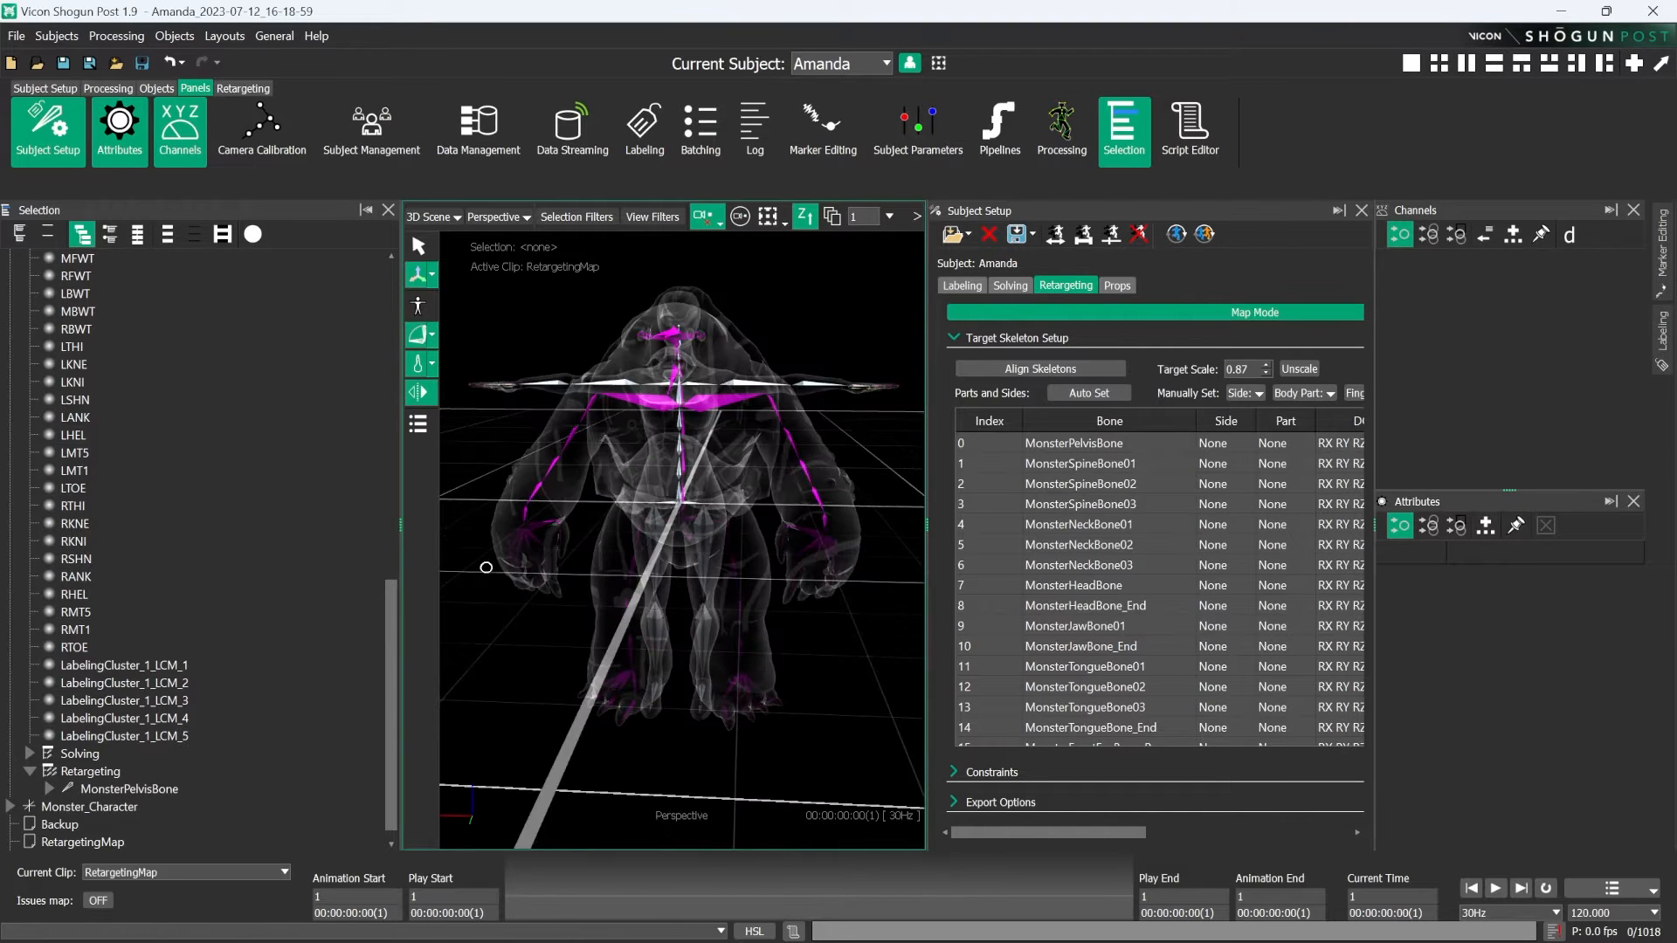
alt+right_drag(661, 316, 737, 417)
alt+drag(737, 417, 629, 476)
click(629, 482)
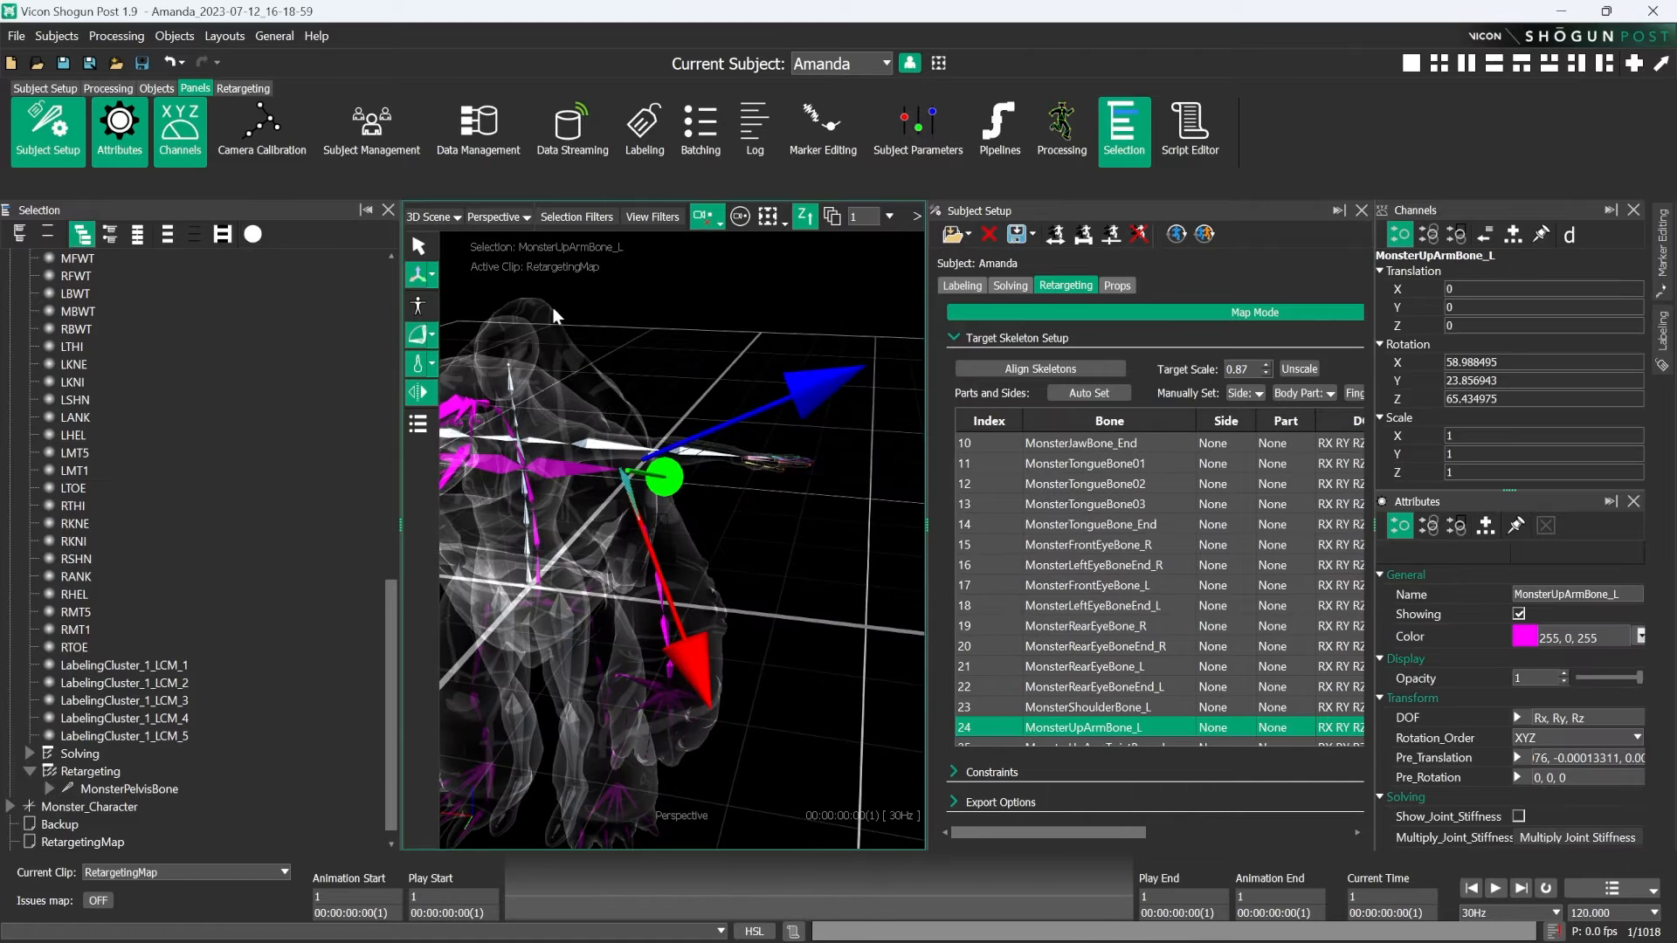
click(433, 277)
click(472, 294)
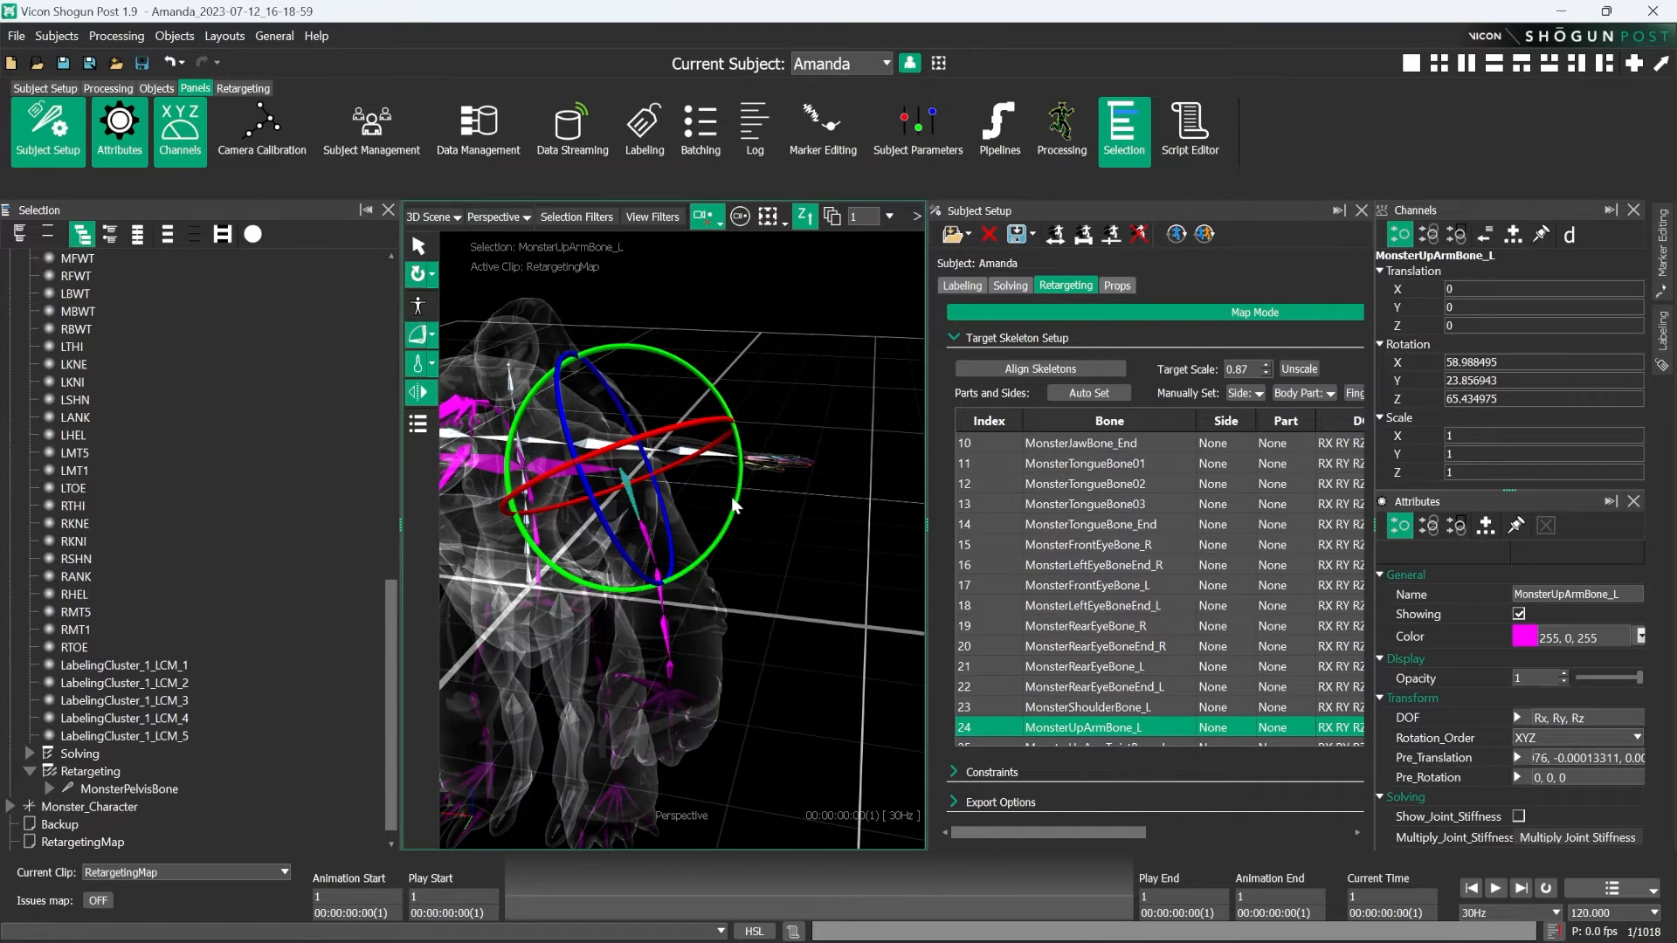
drag(741, 492, 690, 604)
- Rotate MonsterArmBone_L to bring the monster's left forearm in line with the source skeleton's arm
click(690, 684)
click(711, 576)
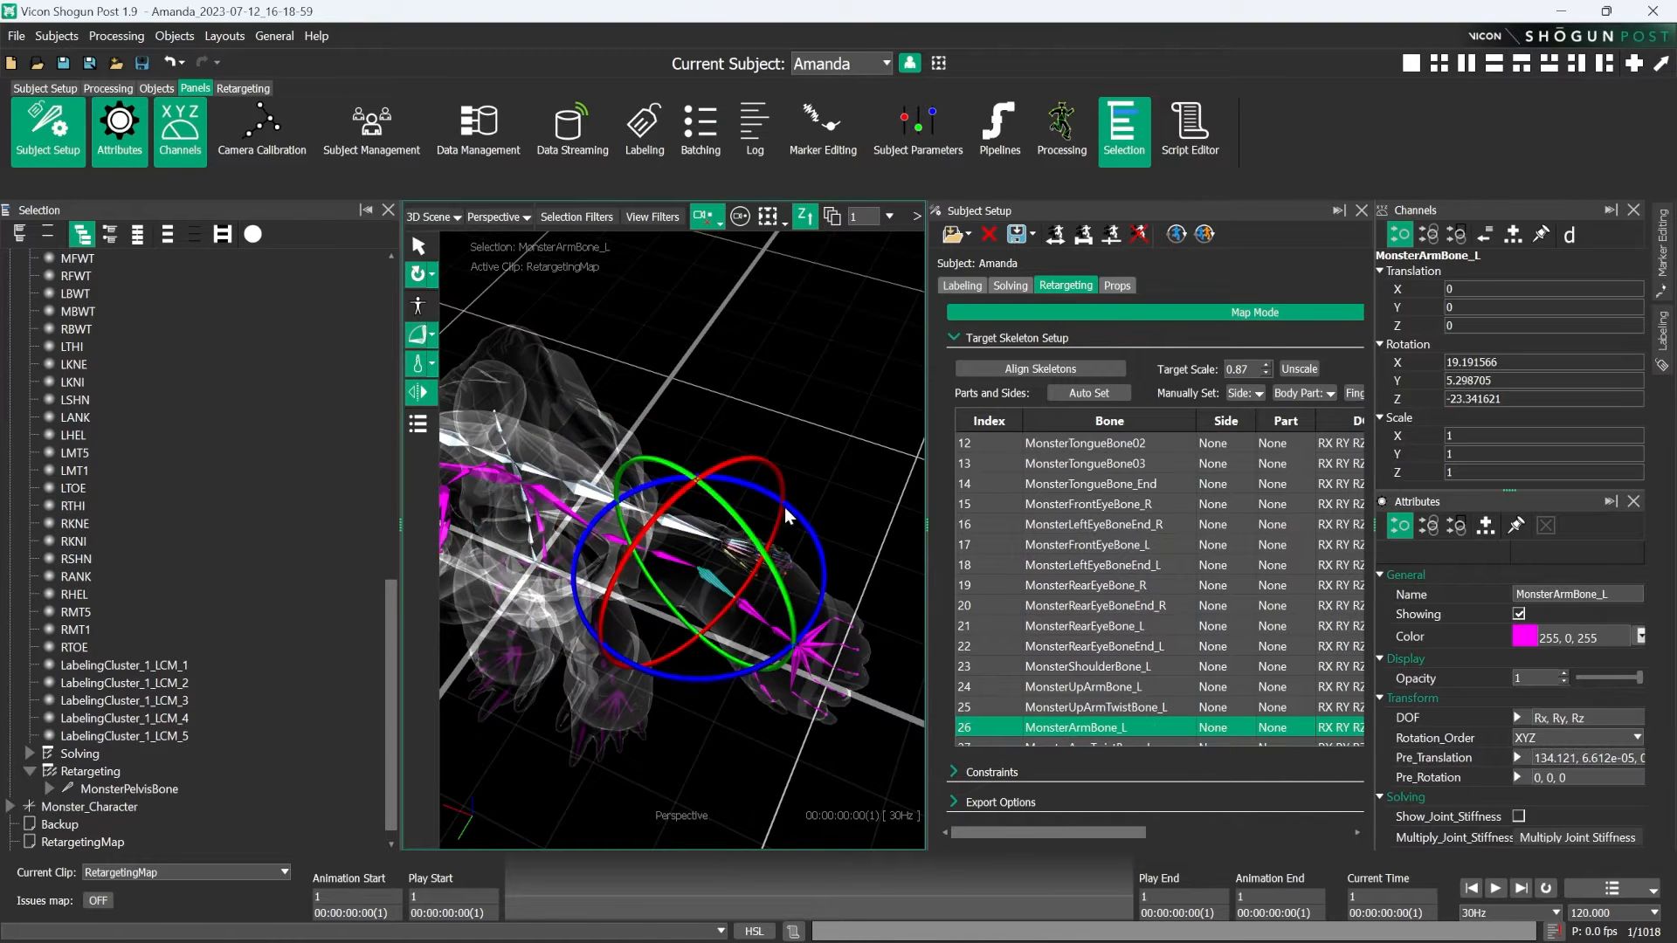
drag(643, 532, 672, 531)
click(796, 411)
alt+drag(795, 411, 670, 503)
alt+middle_drag(670, 502, 671, 485)
alt+drag(670, 483, 569, 458)
alt+drag(673, 594, 636, 693)
alt+right_drag(636, 693, 682, 403)
alt+middle_drag(912, 447, 703, 527)
alt+middle_drag(597, 522, 723, 483)
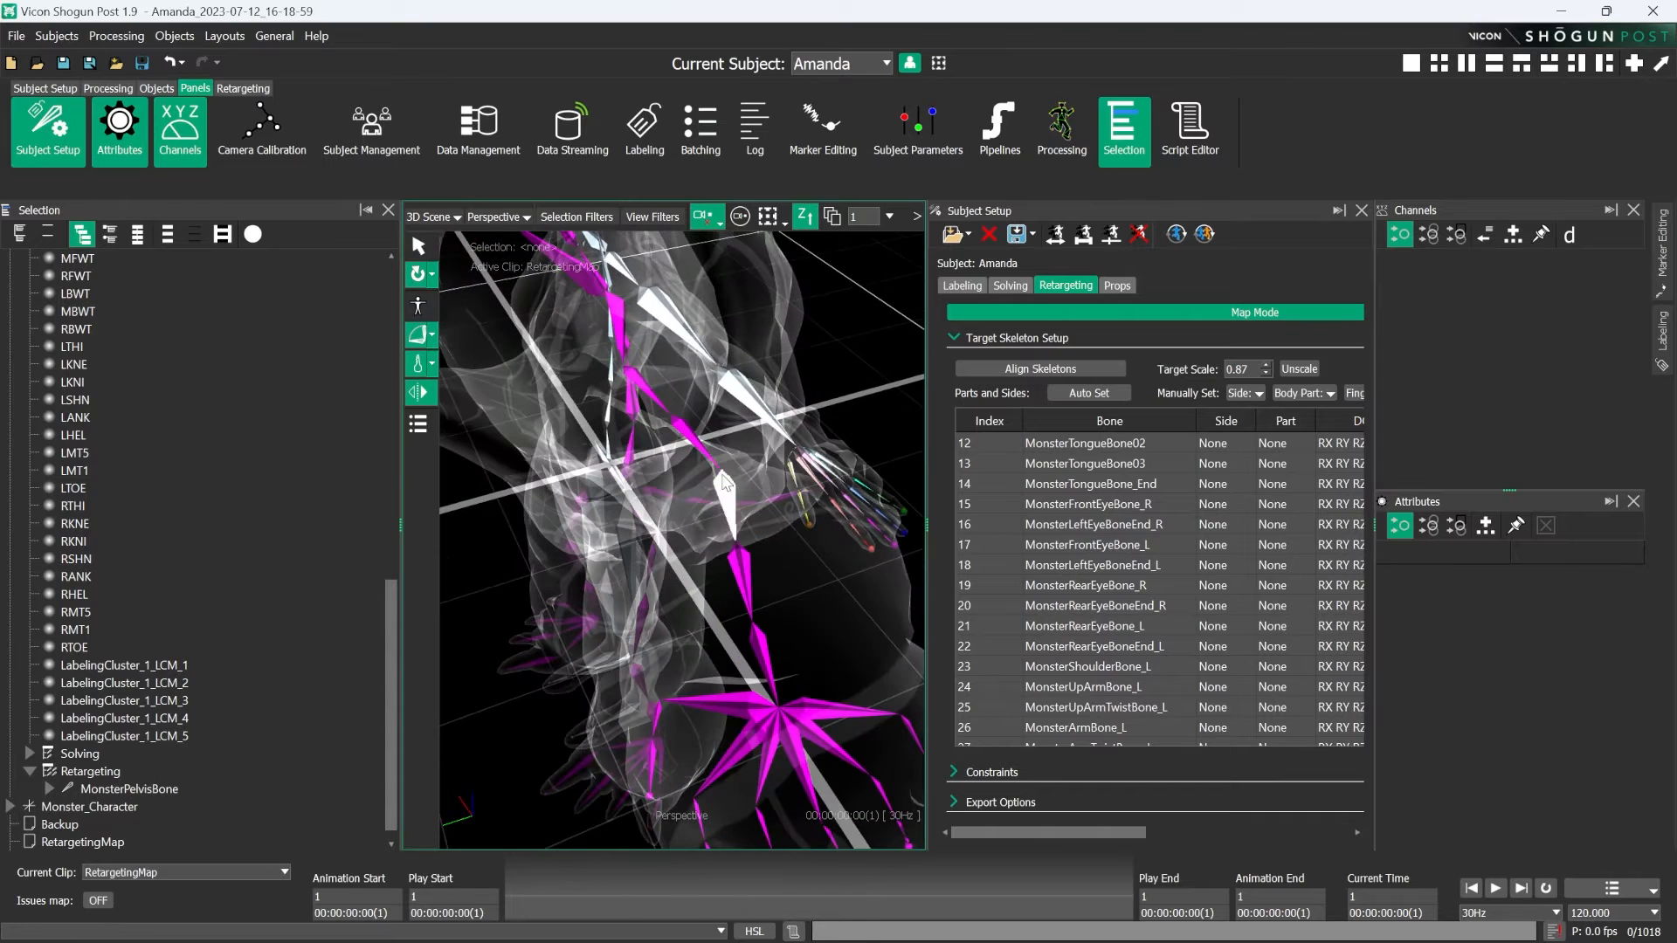
alt+drag(826, 582, 662, 573)
- Adjust the remaining left arm and hand bones so the monster's arm and hand follow the source T-pose
click(690, 455)
click(622, 464)
alt+drag(622, 464, 559, 376)
click(641, 468)
click(668, 485)
click(758, 520)
drag(882, 437, 698, 523)
click(684, 547)
click(686, 573)
click(617, 326)
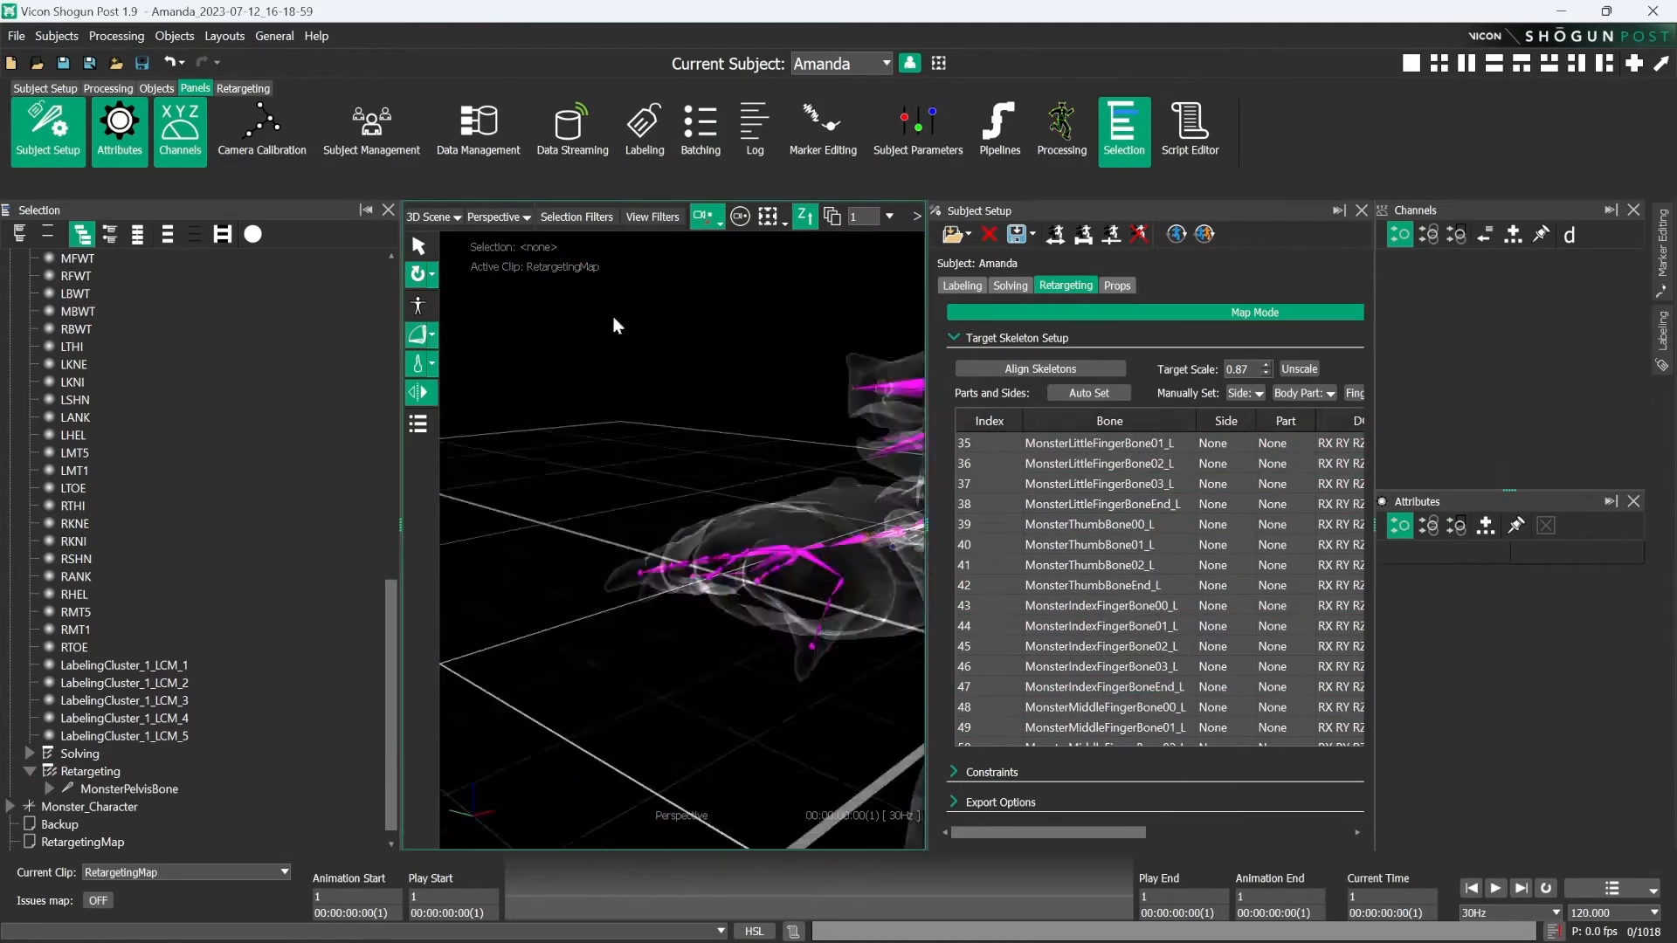
- Check the viewport's view filters and close the Attributes and Channels panels
click(652, 217)
click(713, 632)
click(786, 490)
click(652, 217)
click(1633, 501)
click(1633, 210)
- Toggle a display option in the view filters and inspect the monster's adjusted pose against the source skeleton
click(652, 217)
click(580, 798)
alt+drag(743, 612, 790, 539)
click(580, 798)
click(653, 217)
click(755, 559)
click(973, 449)
scroll(763, 482, up, 5)
alt+drag(763, 483, 827, 562)
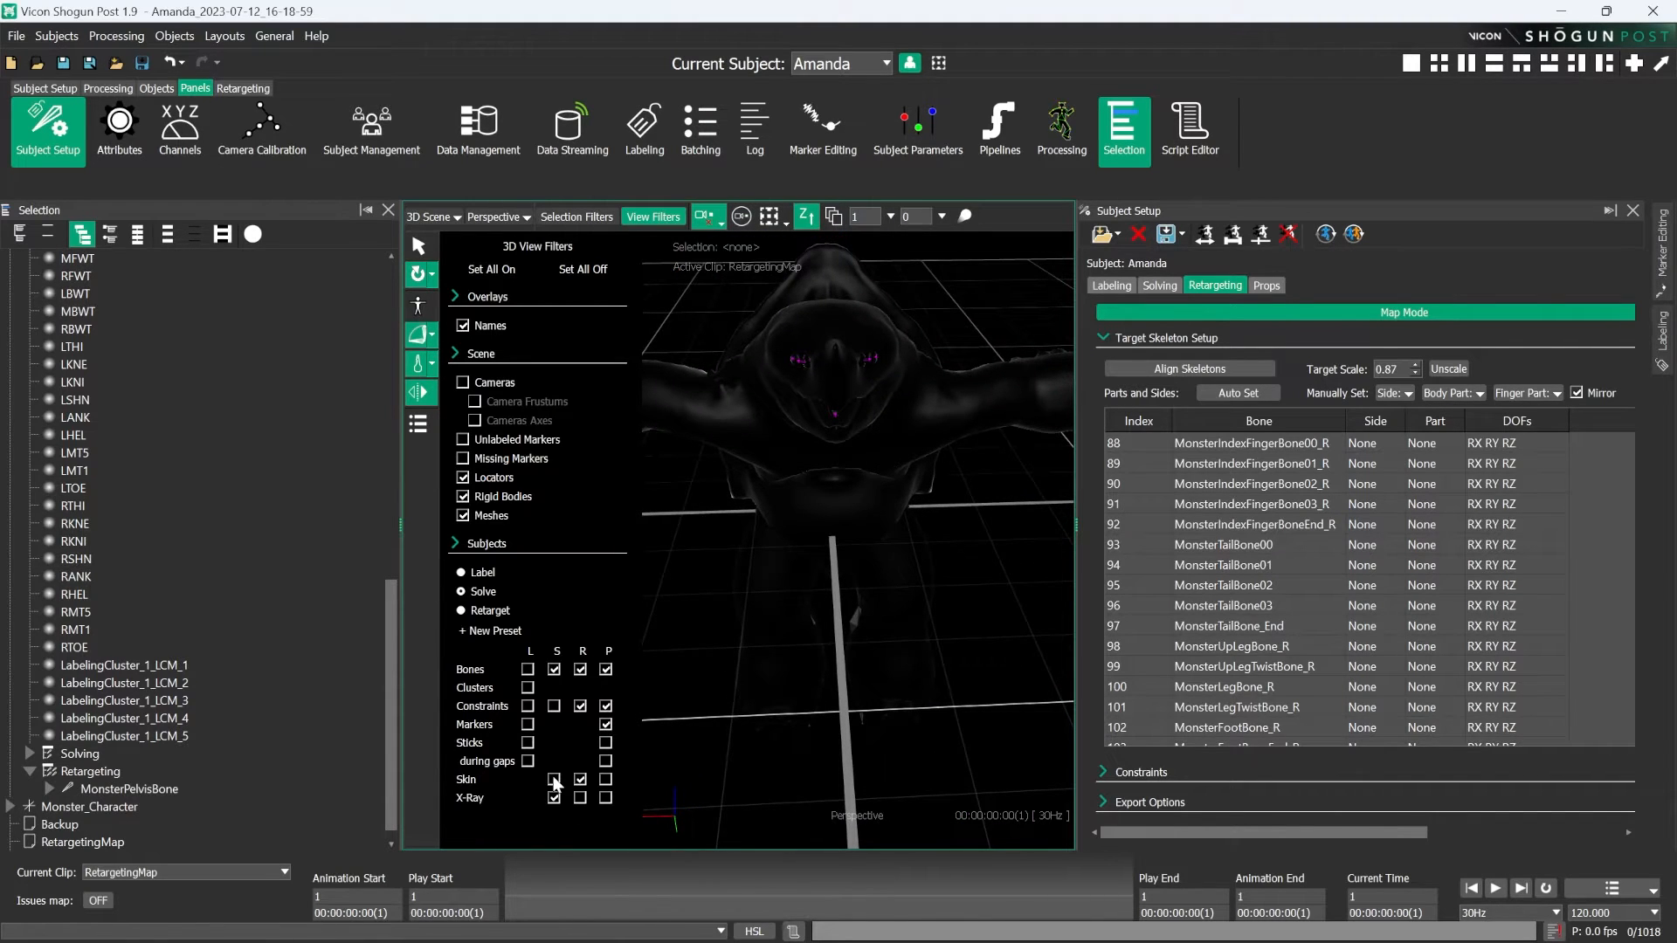
- Add a position constraint between the source Hips bone and MonsterPelvisBone
click(553, 779)
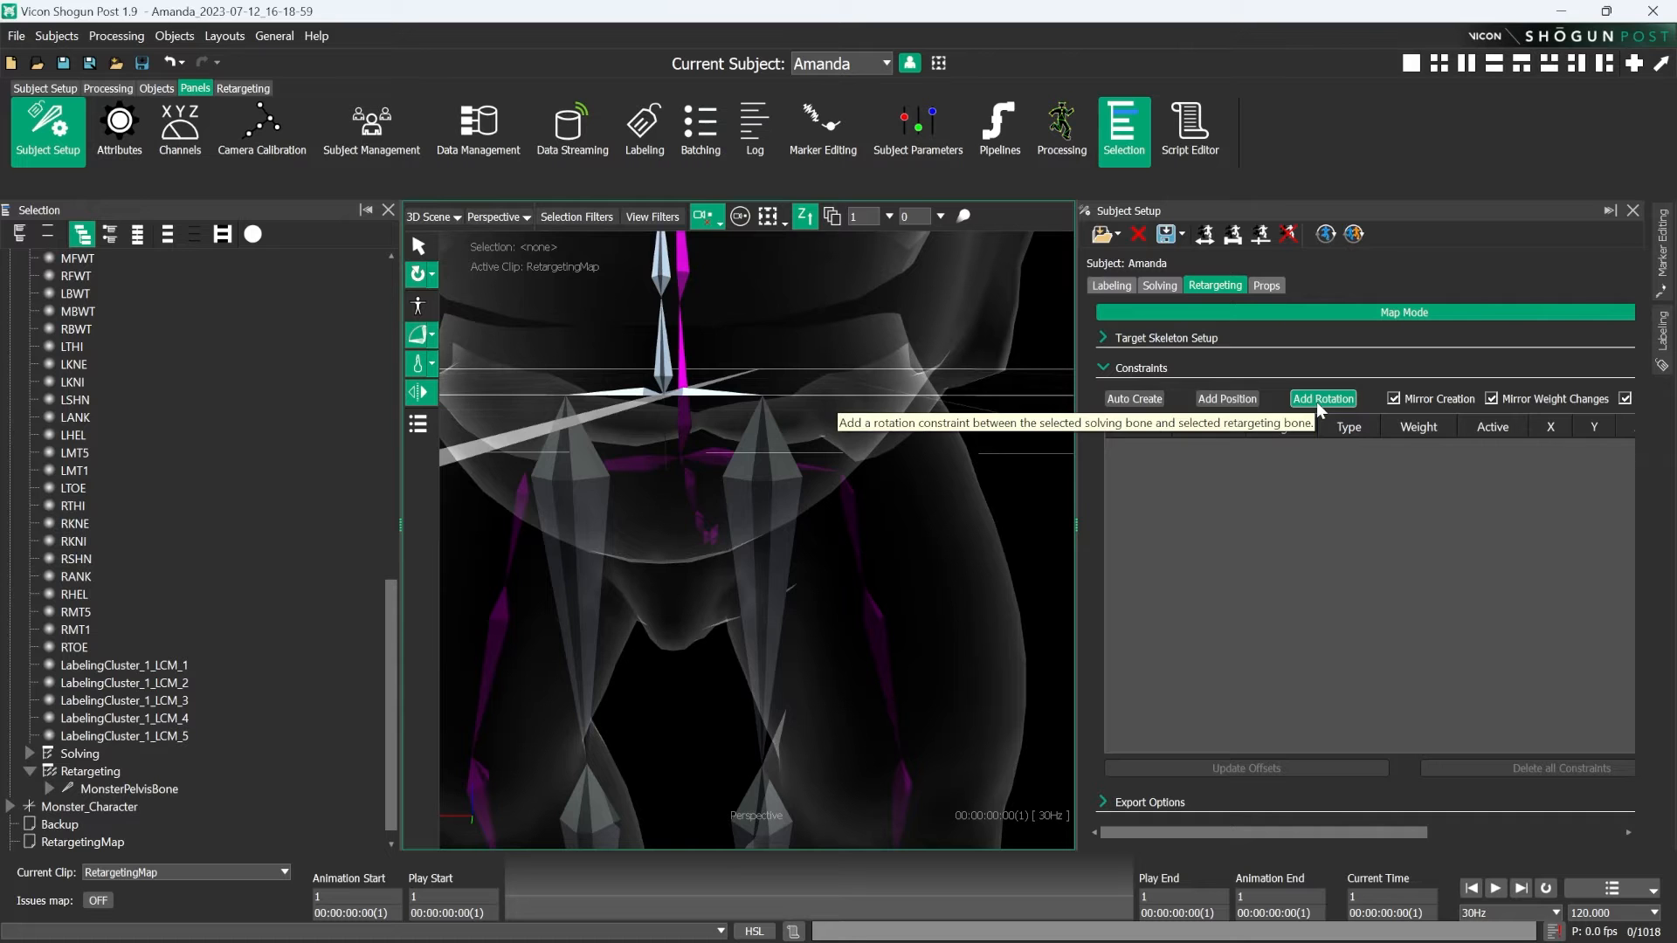
alt+drag(868, 363, 656, 461)
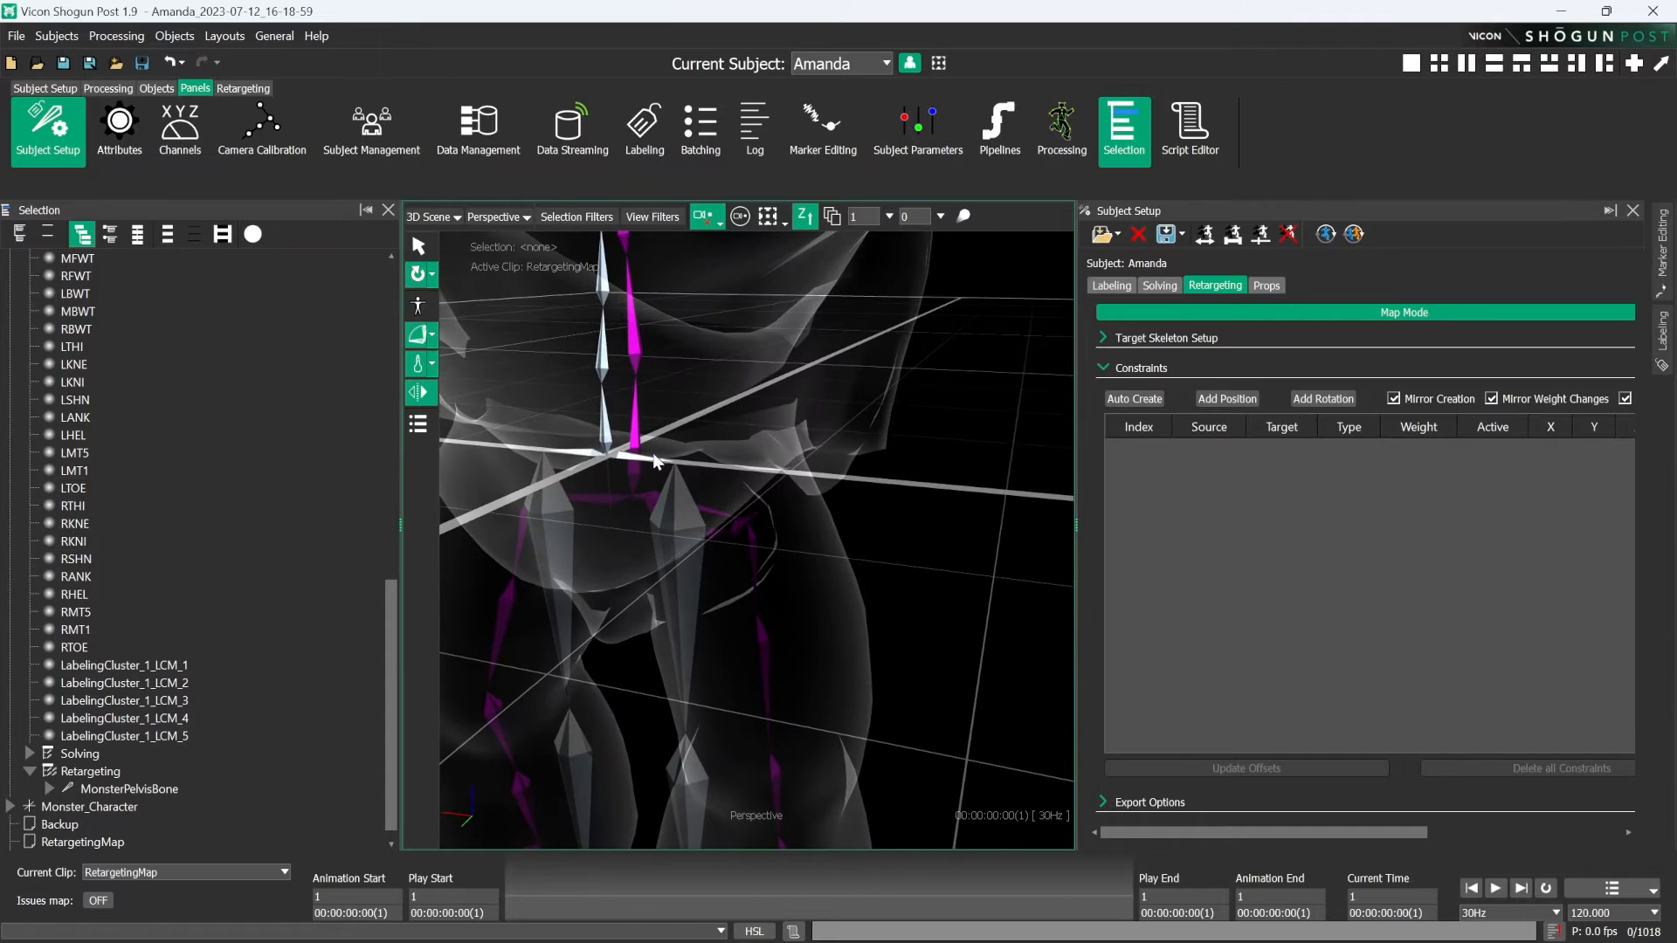
alt+right_drag(619, 525, 628, 599)
alt+drag(629, 599, 688, 543)
alt+right_drag(789, 412, 722, 385)
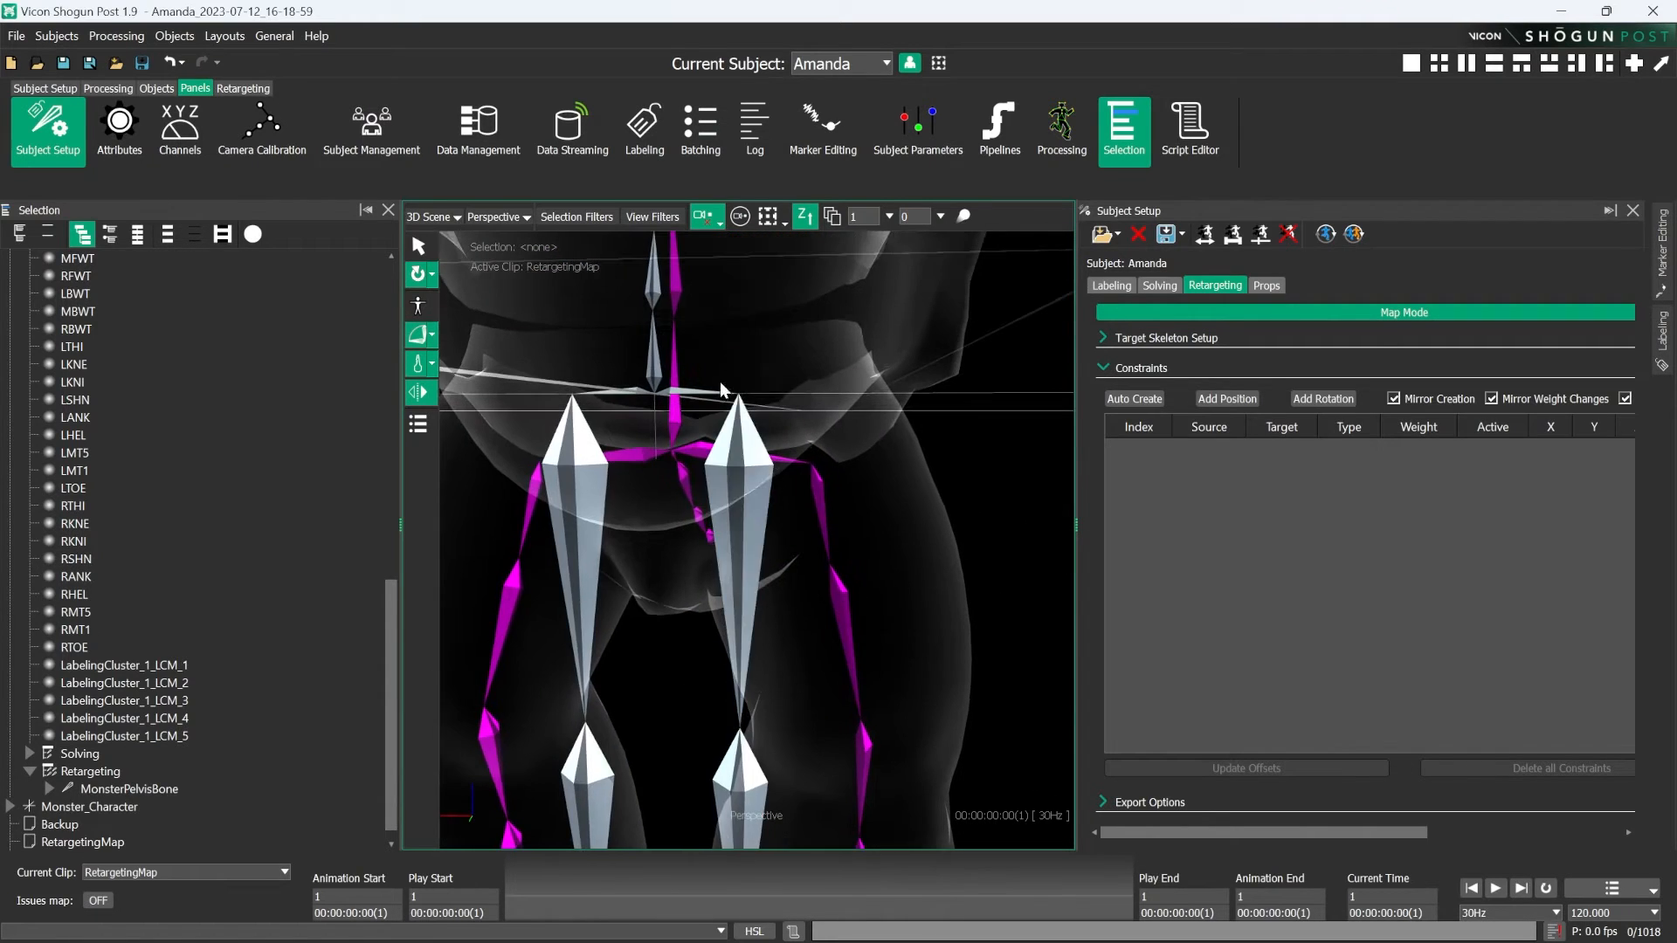
click(684, 393)
key(q)
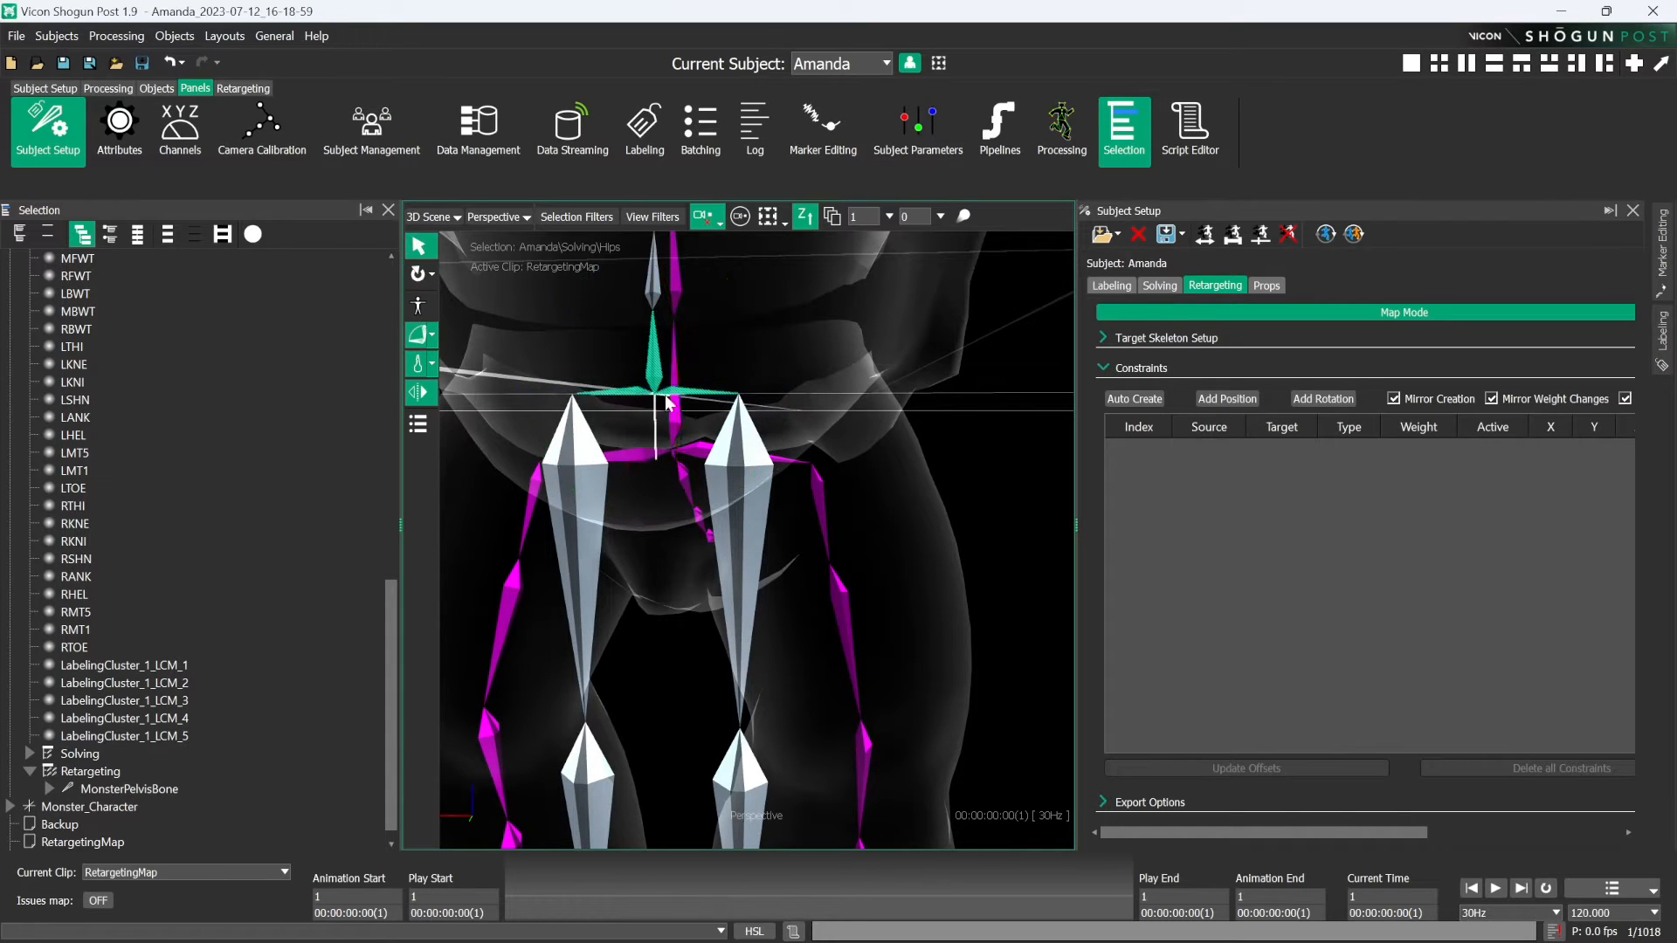
click(694, 455)
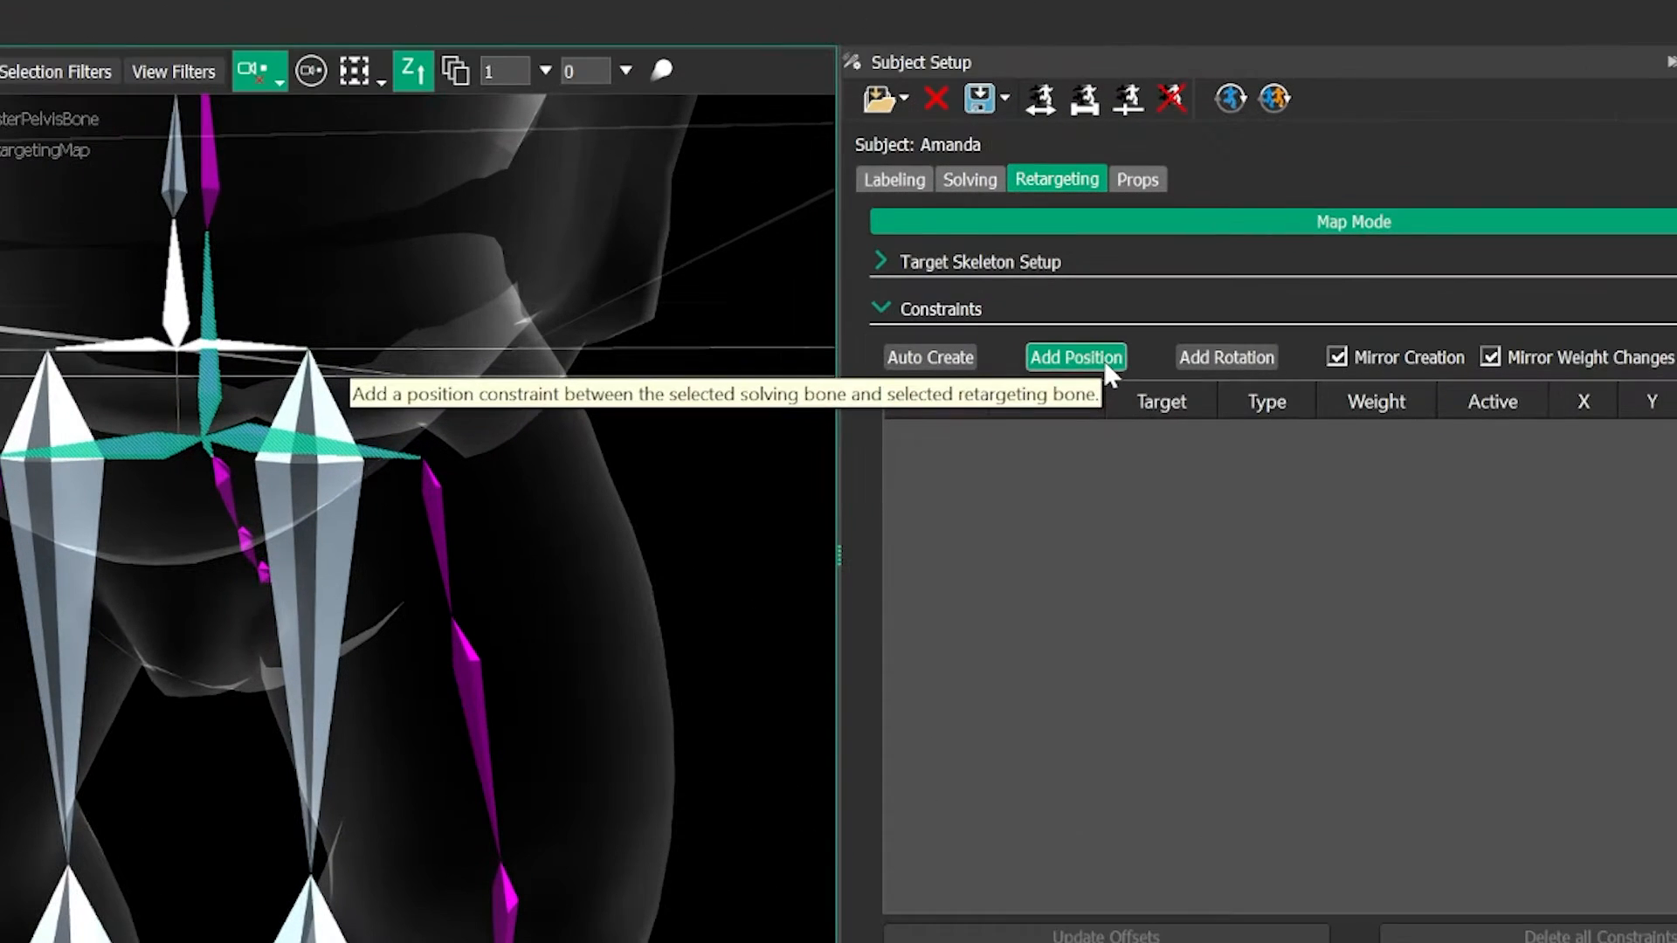
click(1106, 365)
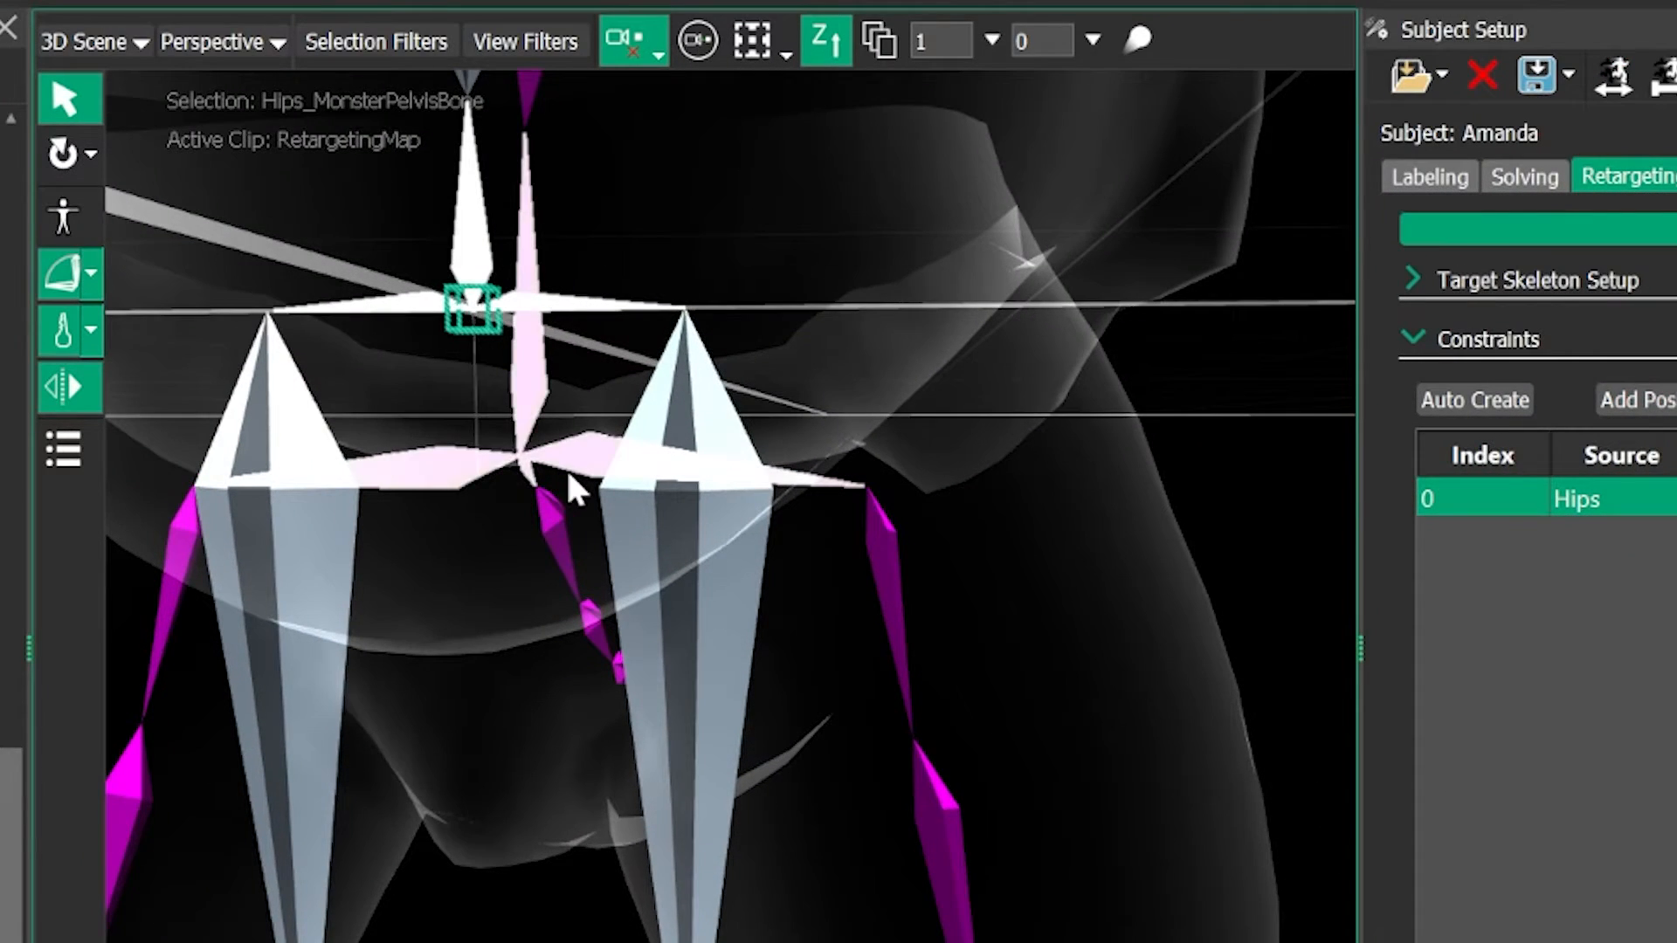
- Examine the pelvis constraint from several angles and how both skeletons' legs and feet line up
alt+drag(566, 469, 416, 640)
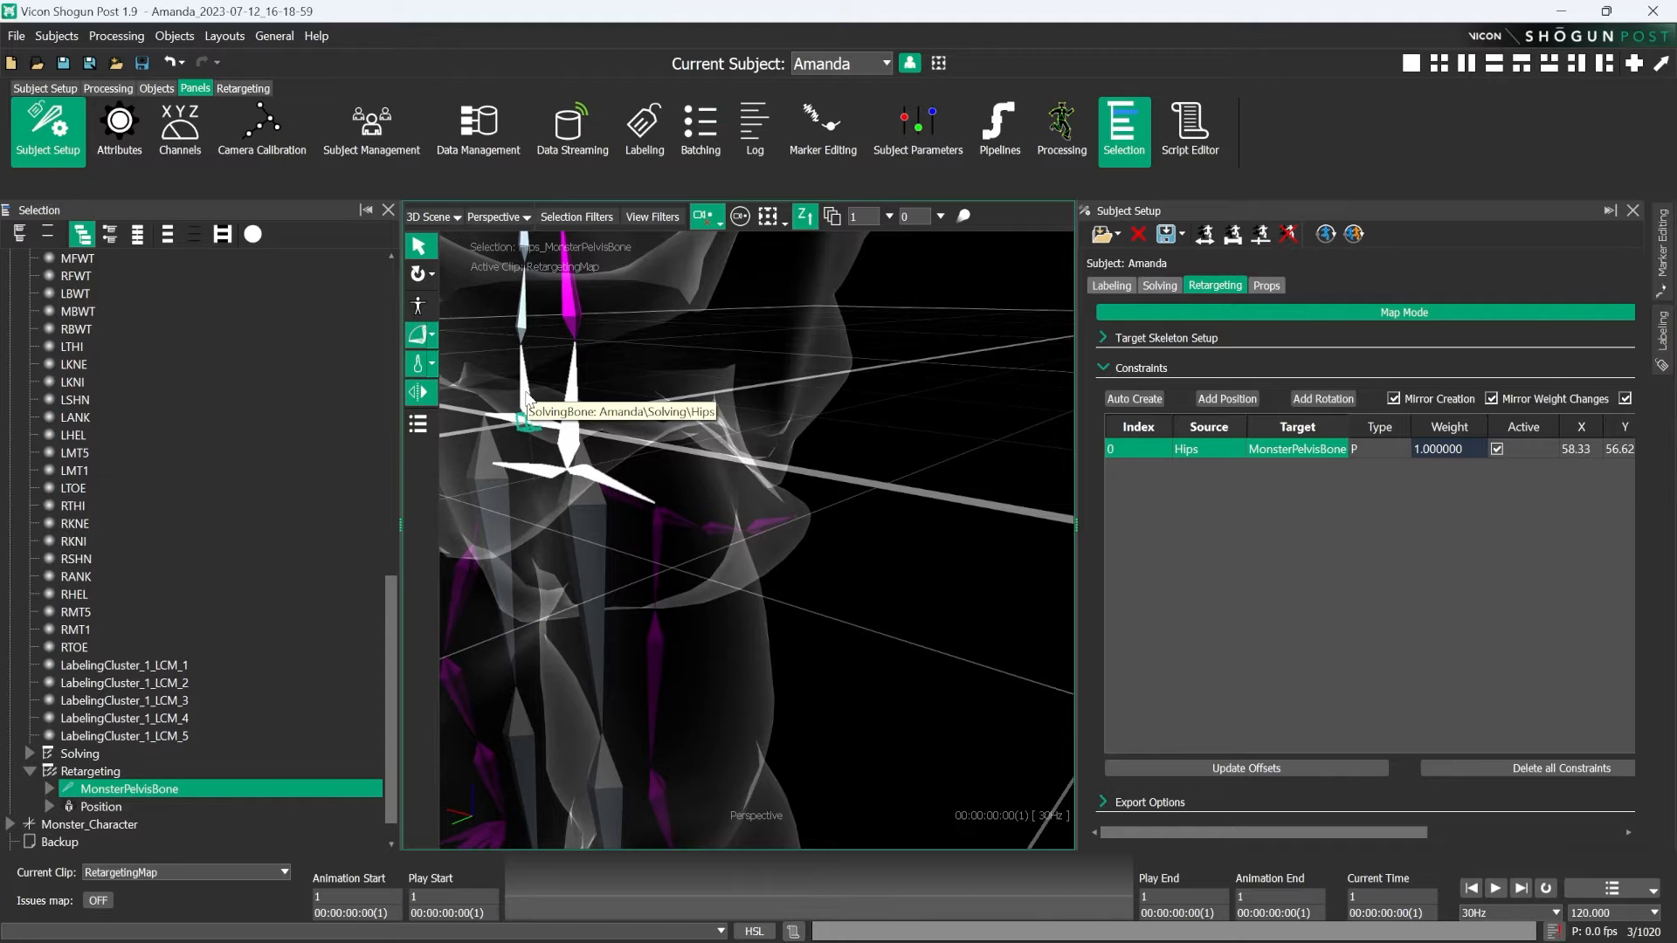
click(630, 450)
alt+drag(631, 450, 690, 594)
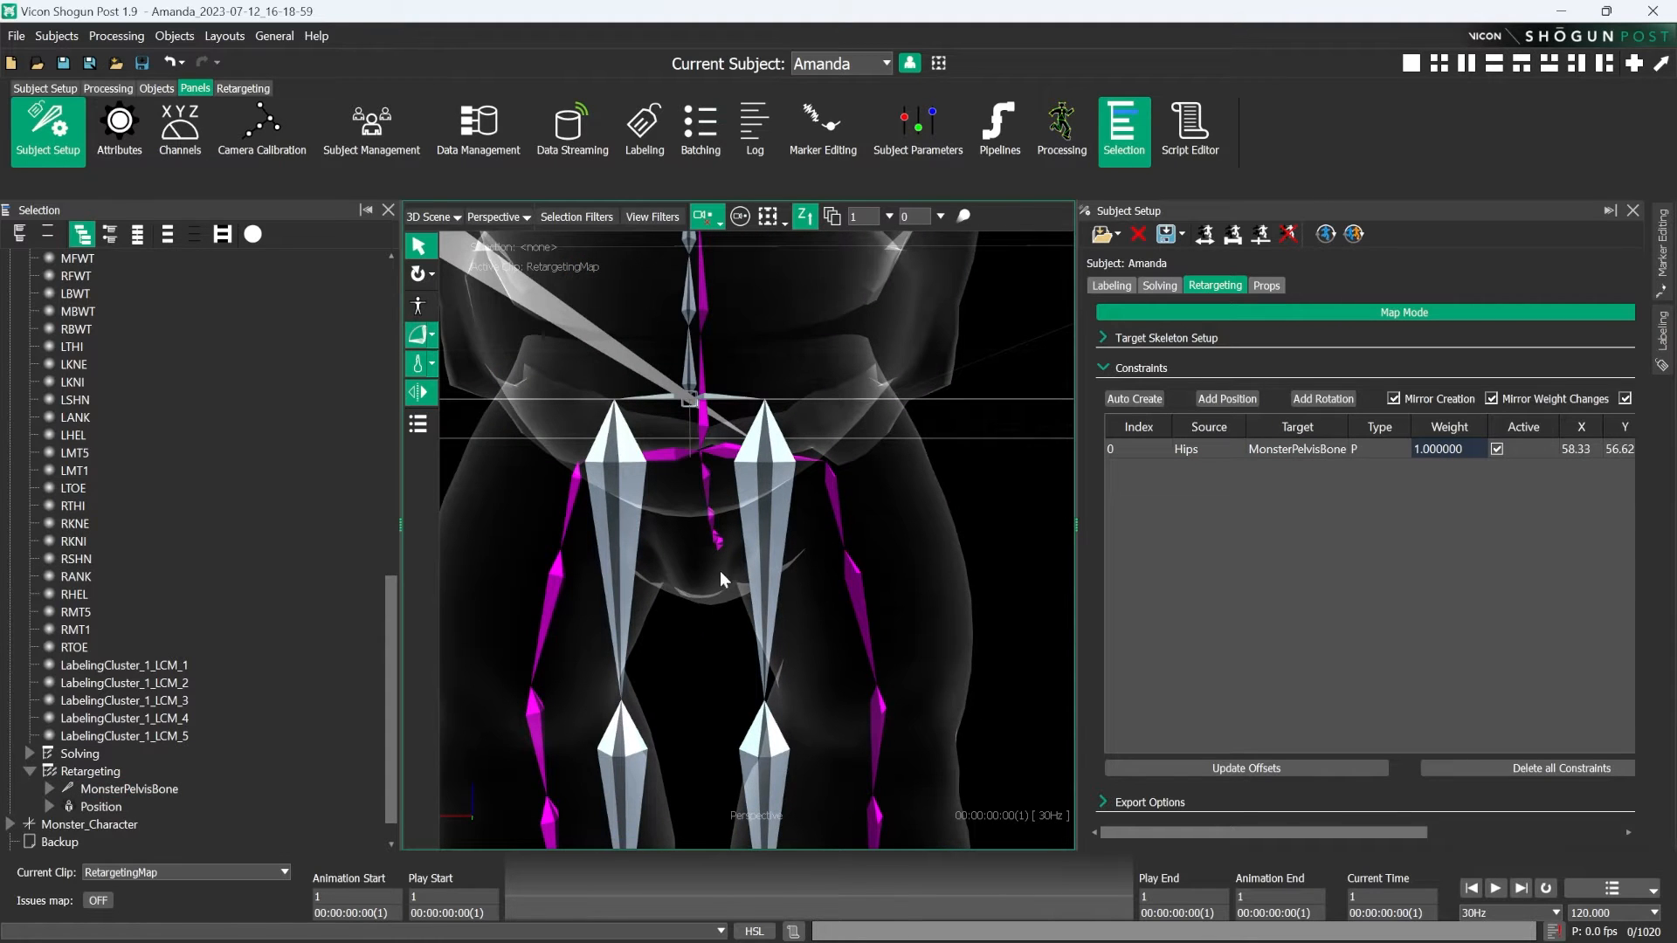
alt+right_drag(726, 502, 787, 569)
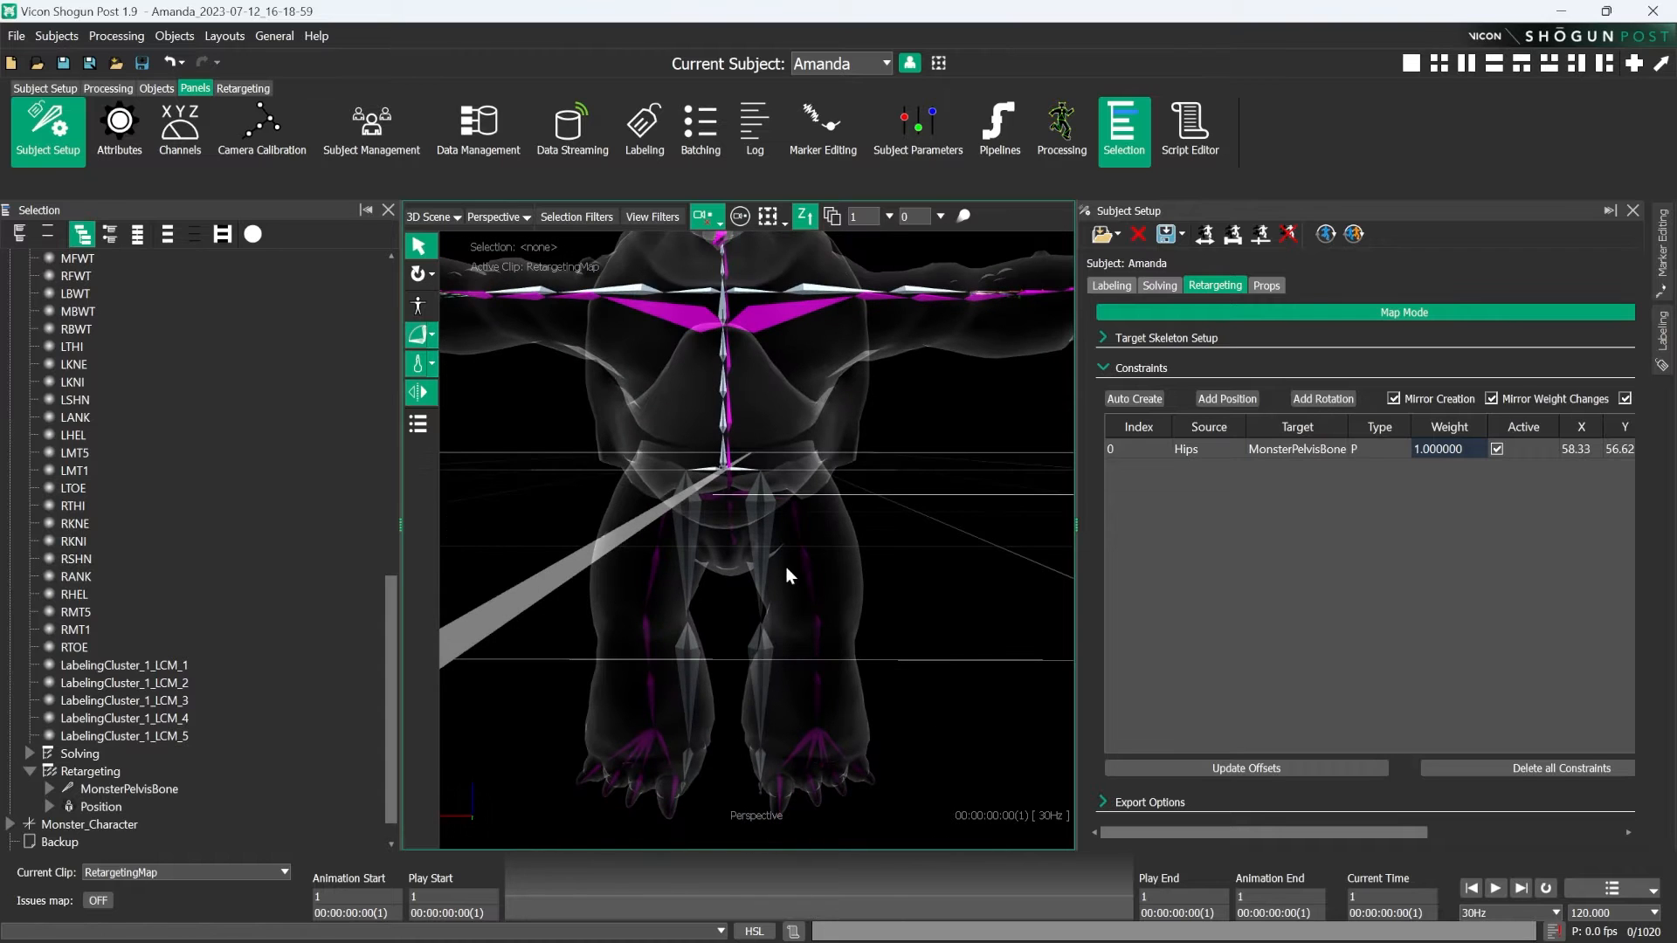
alt+right_drag(739, 470, 755, 515)
alt+right_drag(835, 605, 829, 458)
alt+middle_drag(845, 607, 859, 367)
alt+drag(763, 557, 697, 554)
alt+right_drag(724, 447, 744, 434)
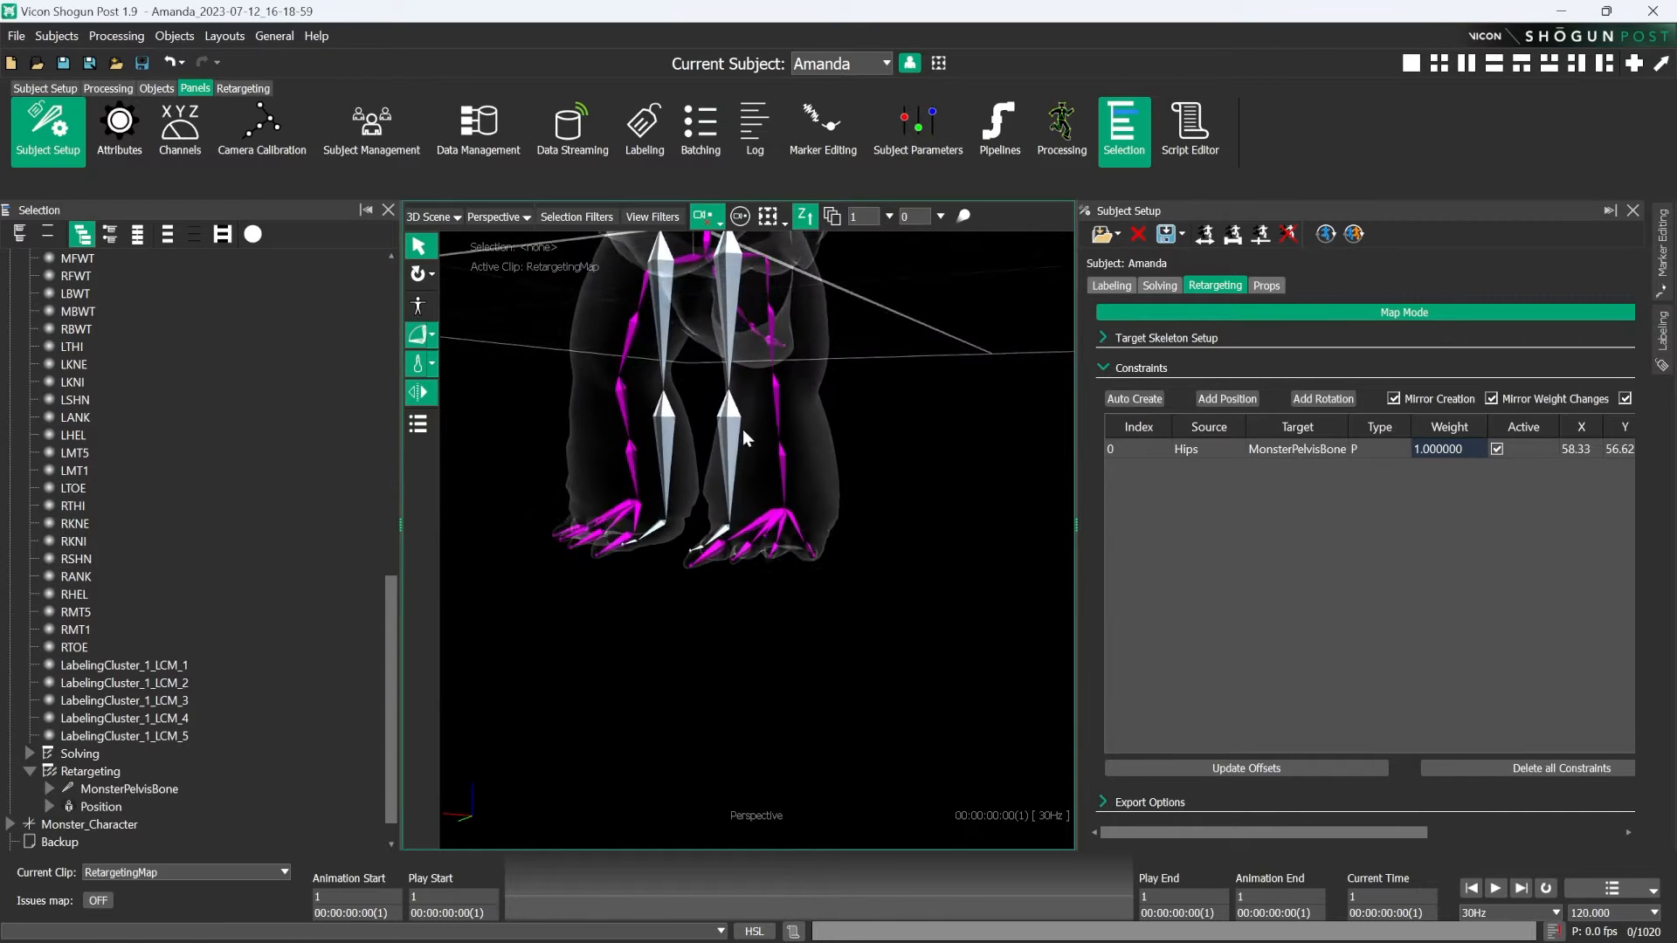
- Add a position constraint between RightToeBase and MonsterFootBoneEnd_R, mirrored to the left foot
alt+middle_drag(712, 289, 667, 468)
alt+middle_drag(838, 477, 755, 476)
alt+drag(839, 520, 766, 611)
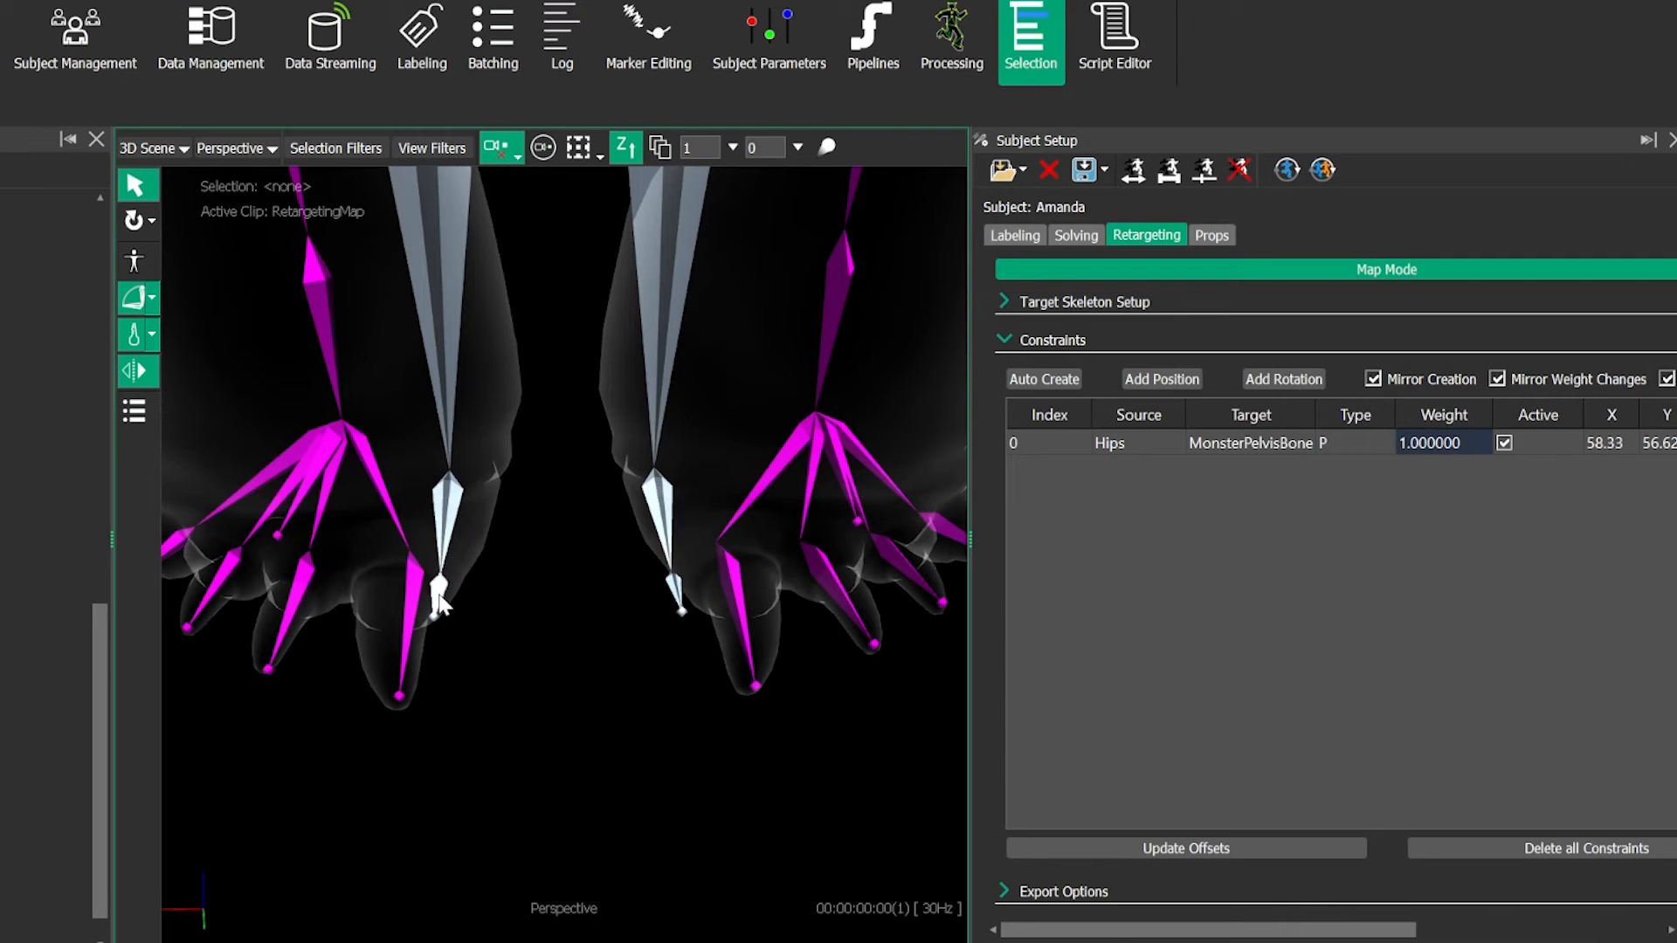
click(439, 600)
click(277, 536)
click(1162, 379)
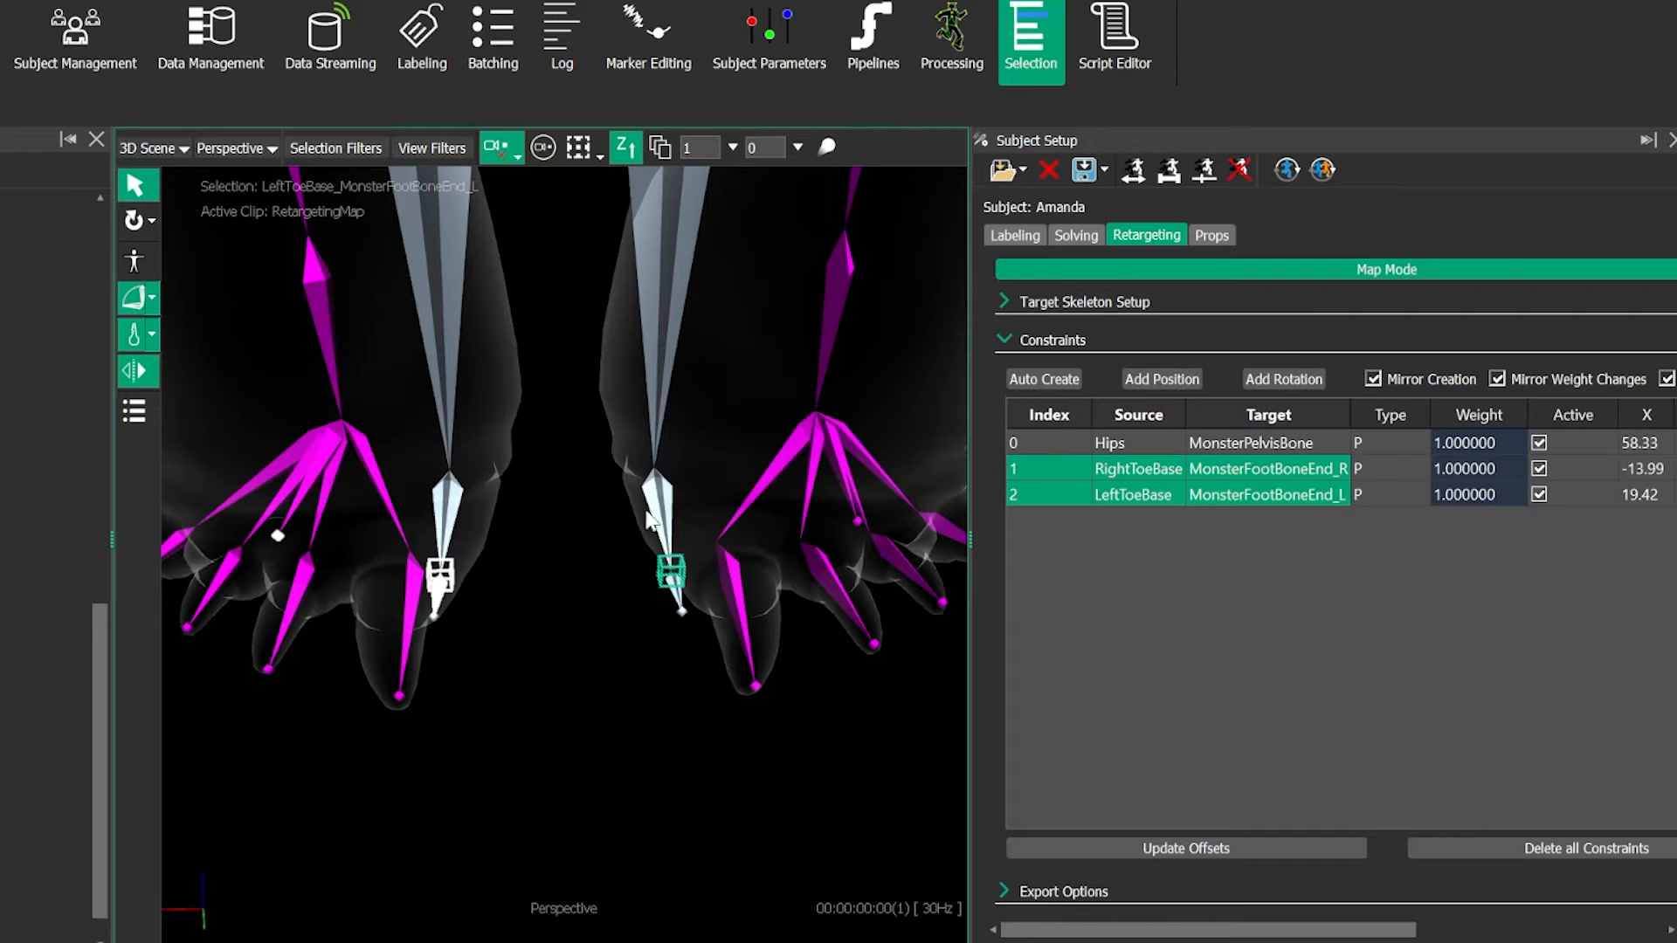
- Inspect the pelvis and the mirrored foot constraint, selecting LeftToeBase and MonsterFootBoneEnd_L to check the pairing
scroll(550, 644, down, 1)
scroll(550, 644, down, 5)
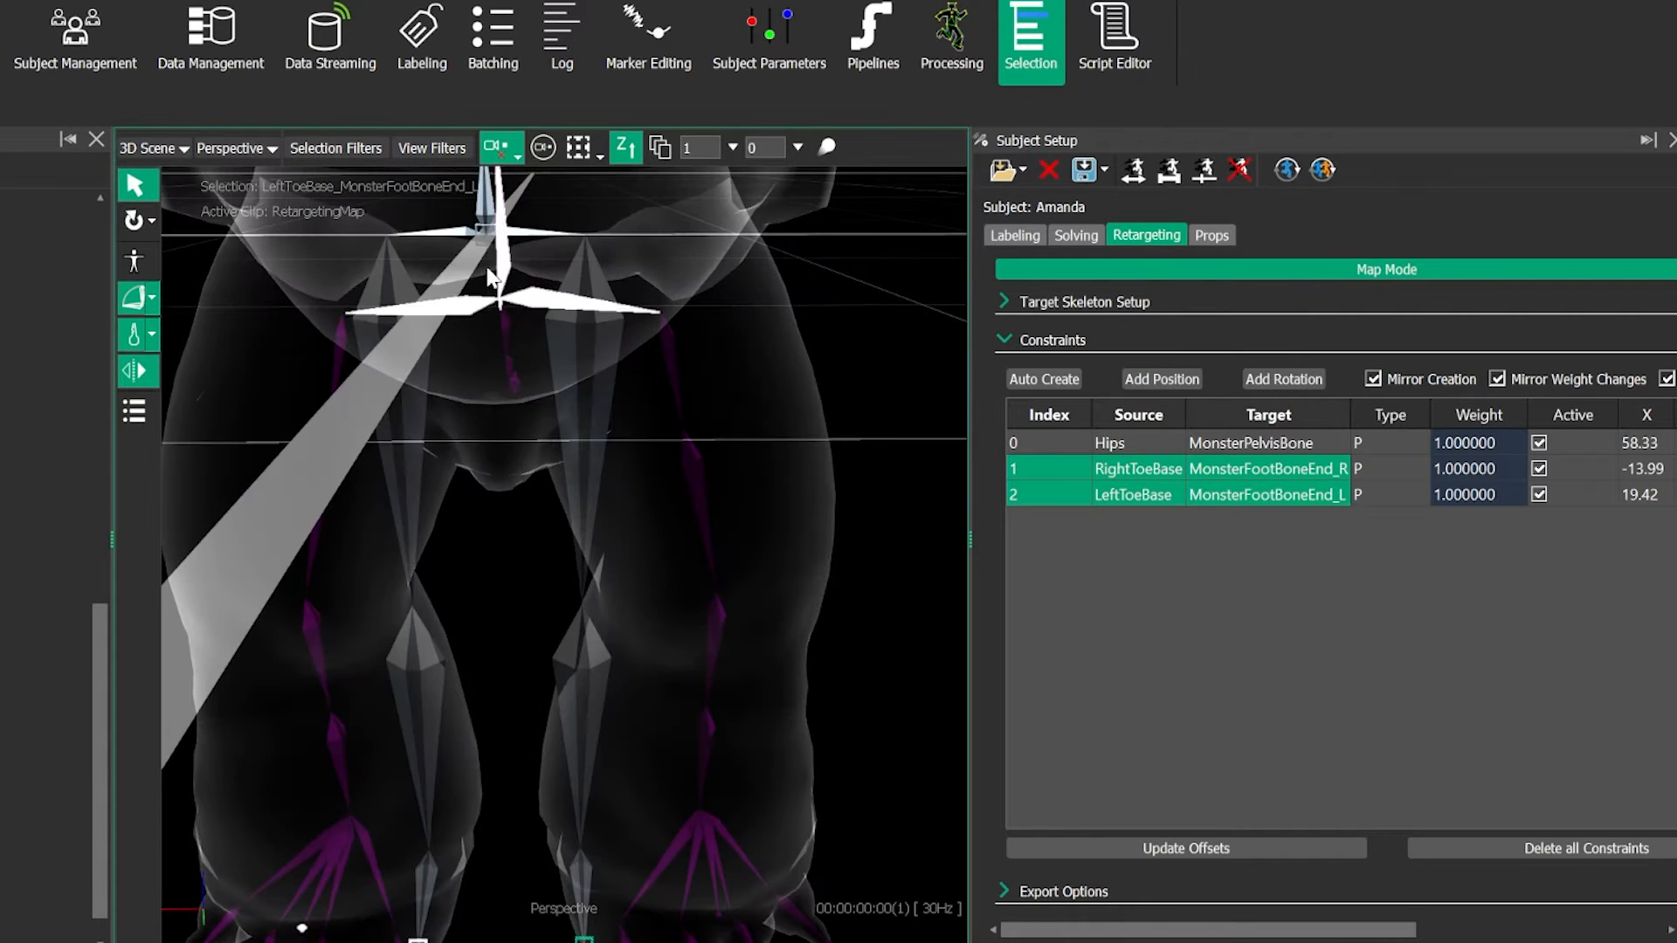
alt+middle_drag(439, 755, 438, 556)
alt+right_drag(439, 555, 510, 561)
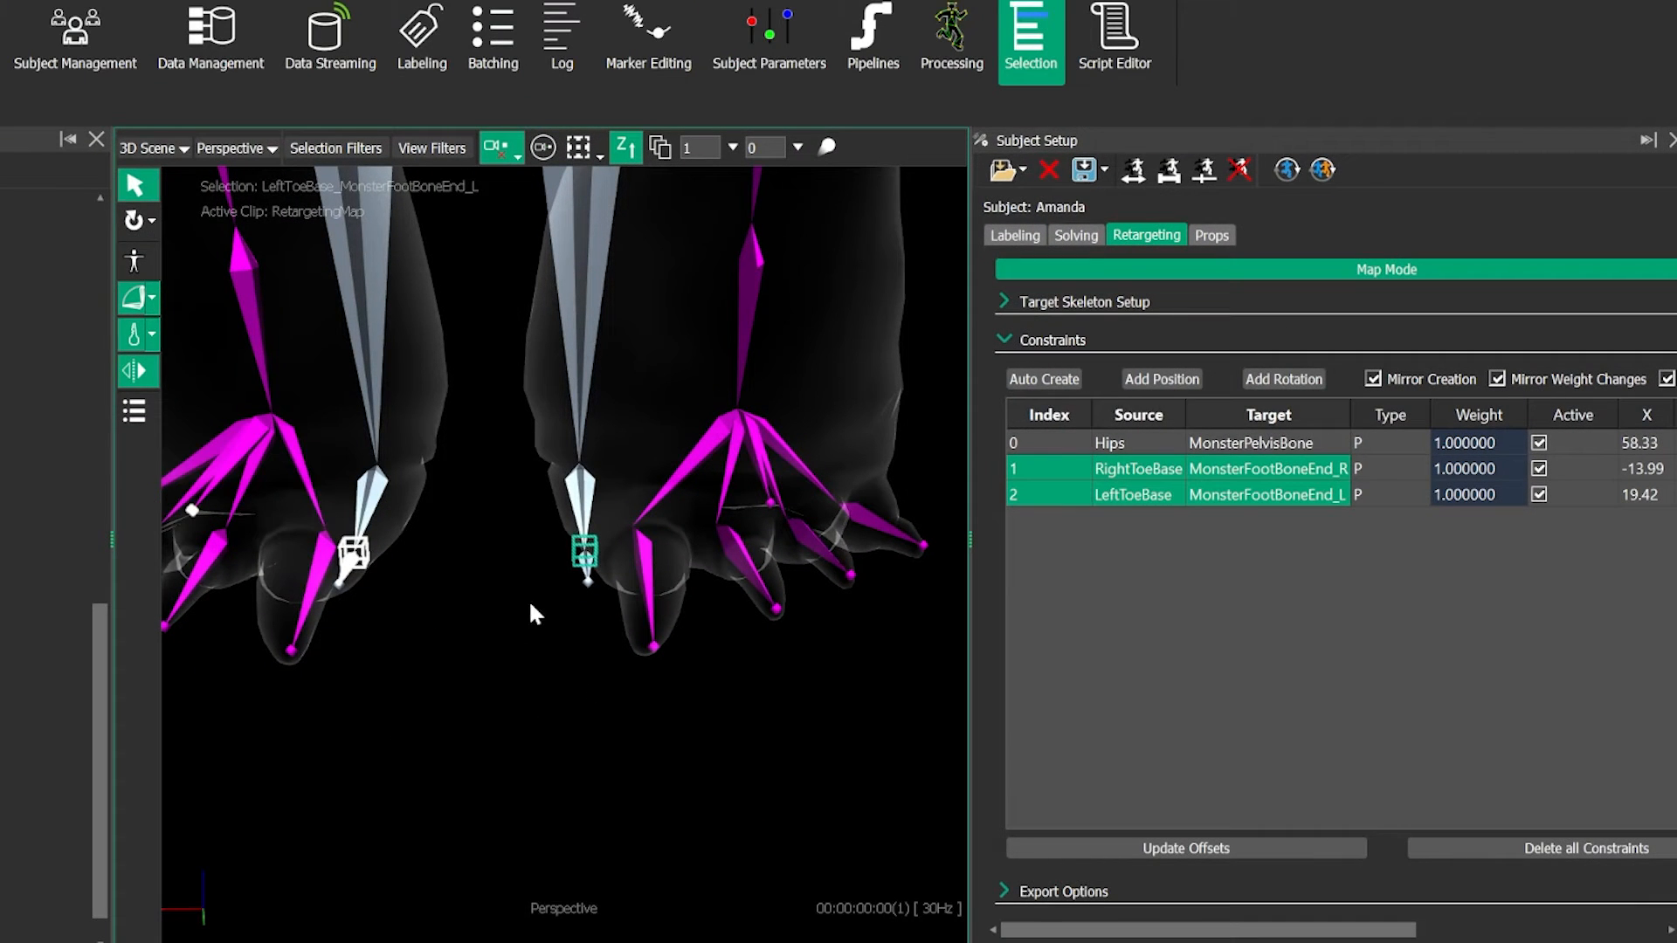
click(530, 605)
click(584, 557)
click(583, 608)
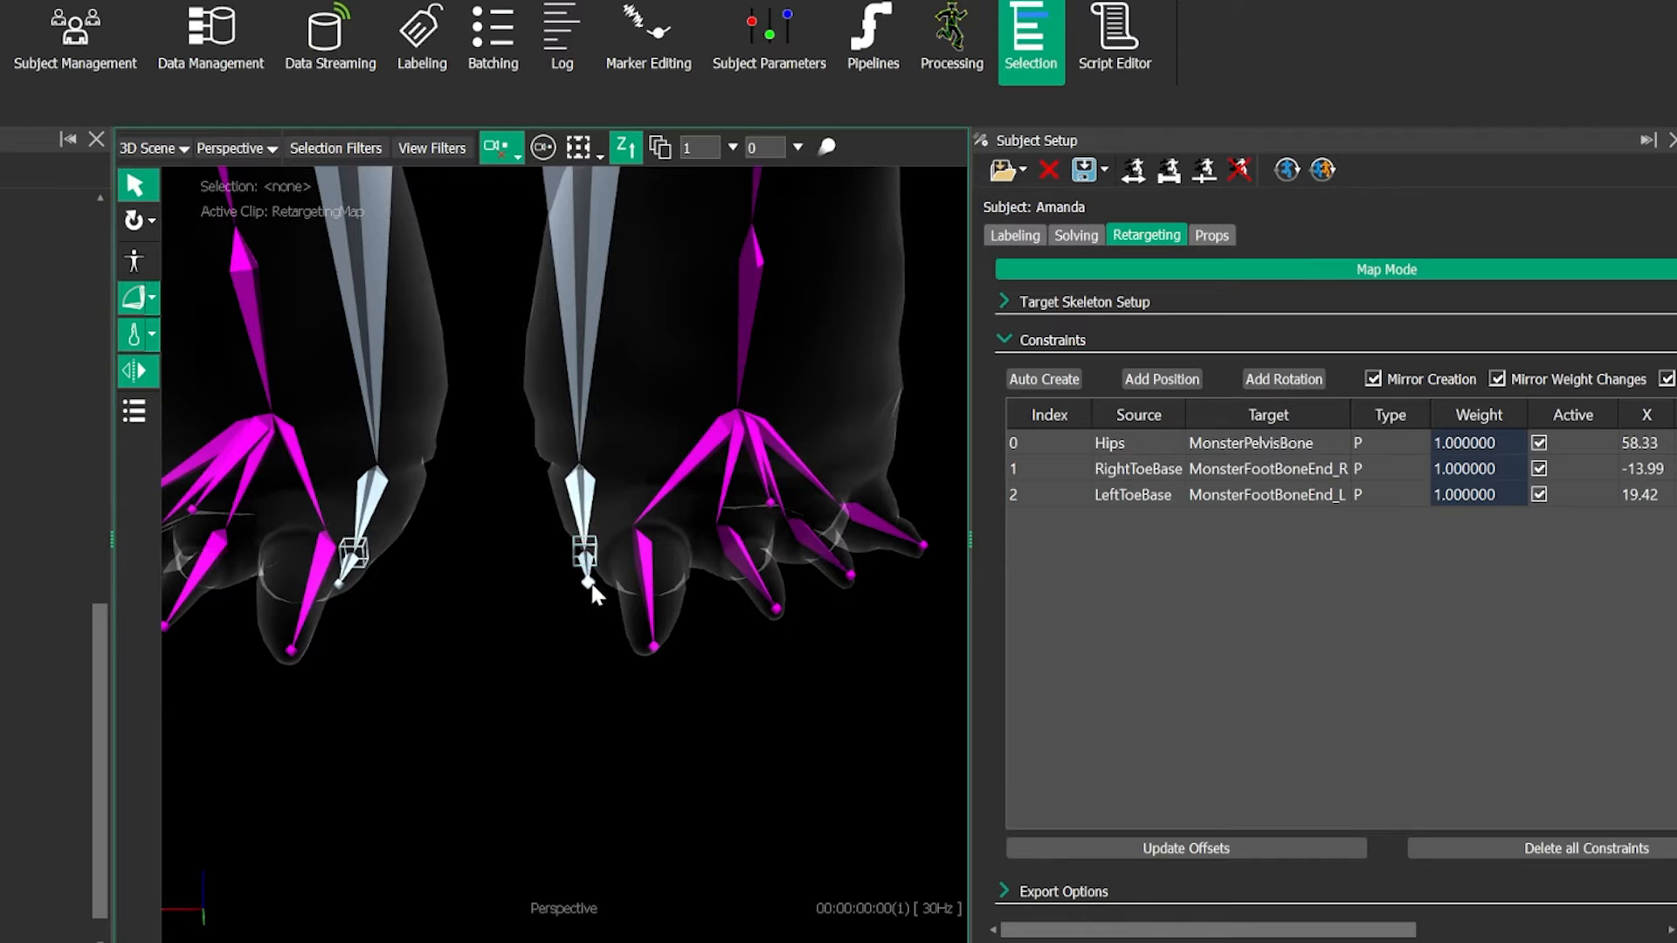
click(586, 563)
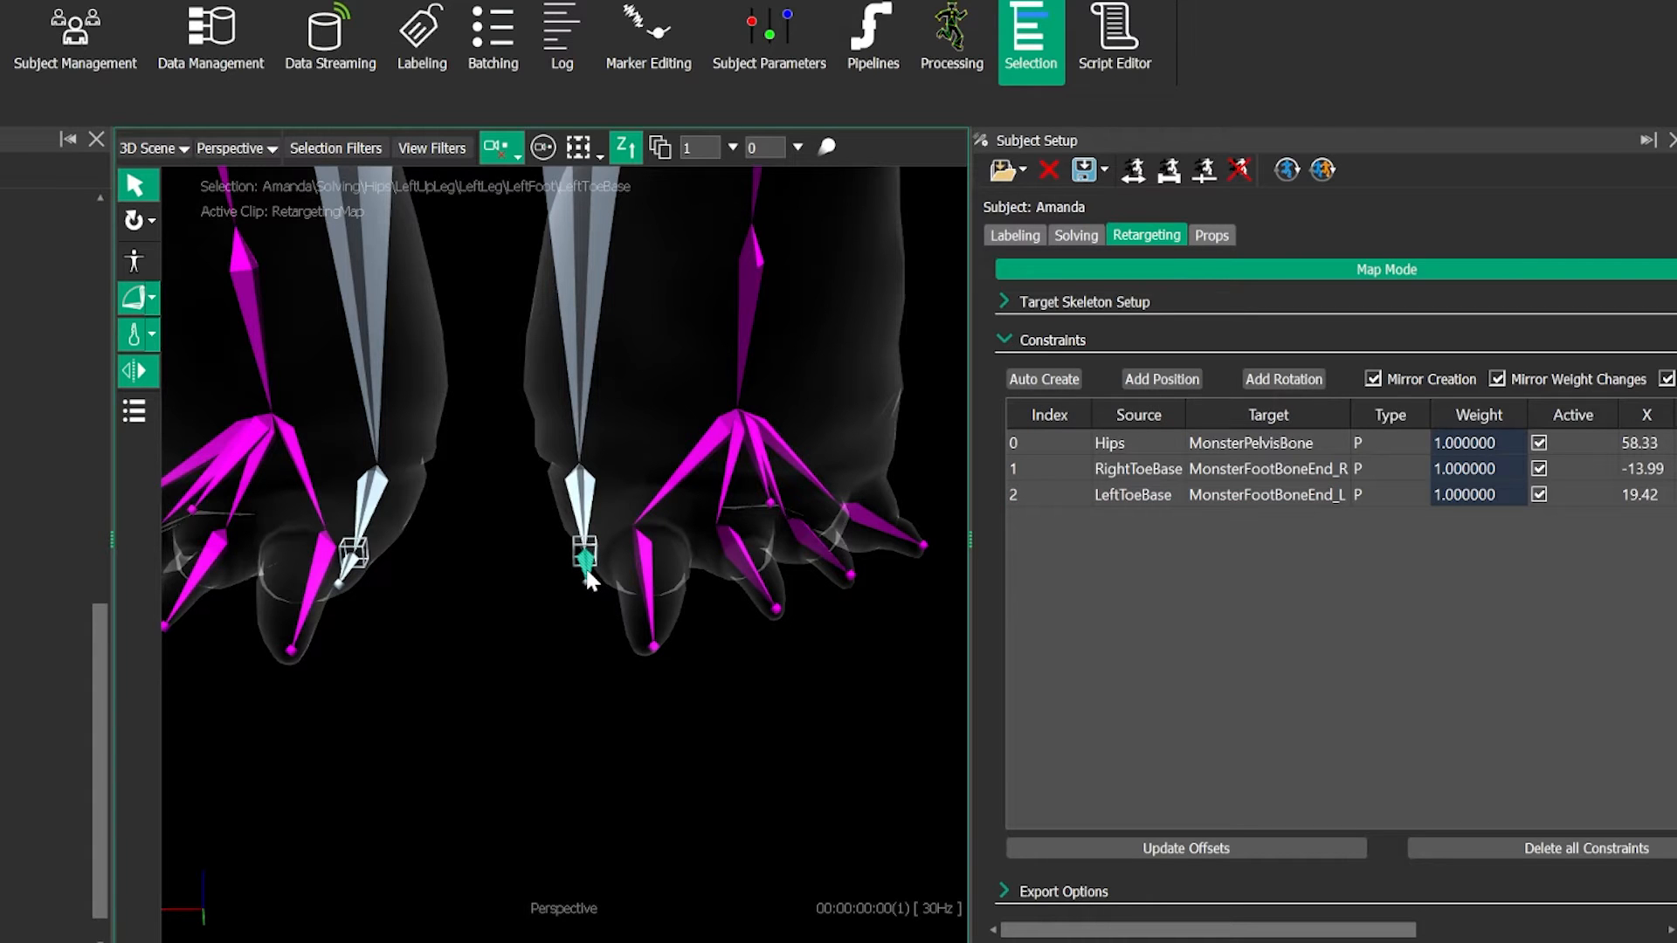
click(771, 504)
- Examine the head, arms and hands of both skeletons, ending with MonsterPelvisBone selected
drag(495, 620, 390, 430)
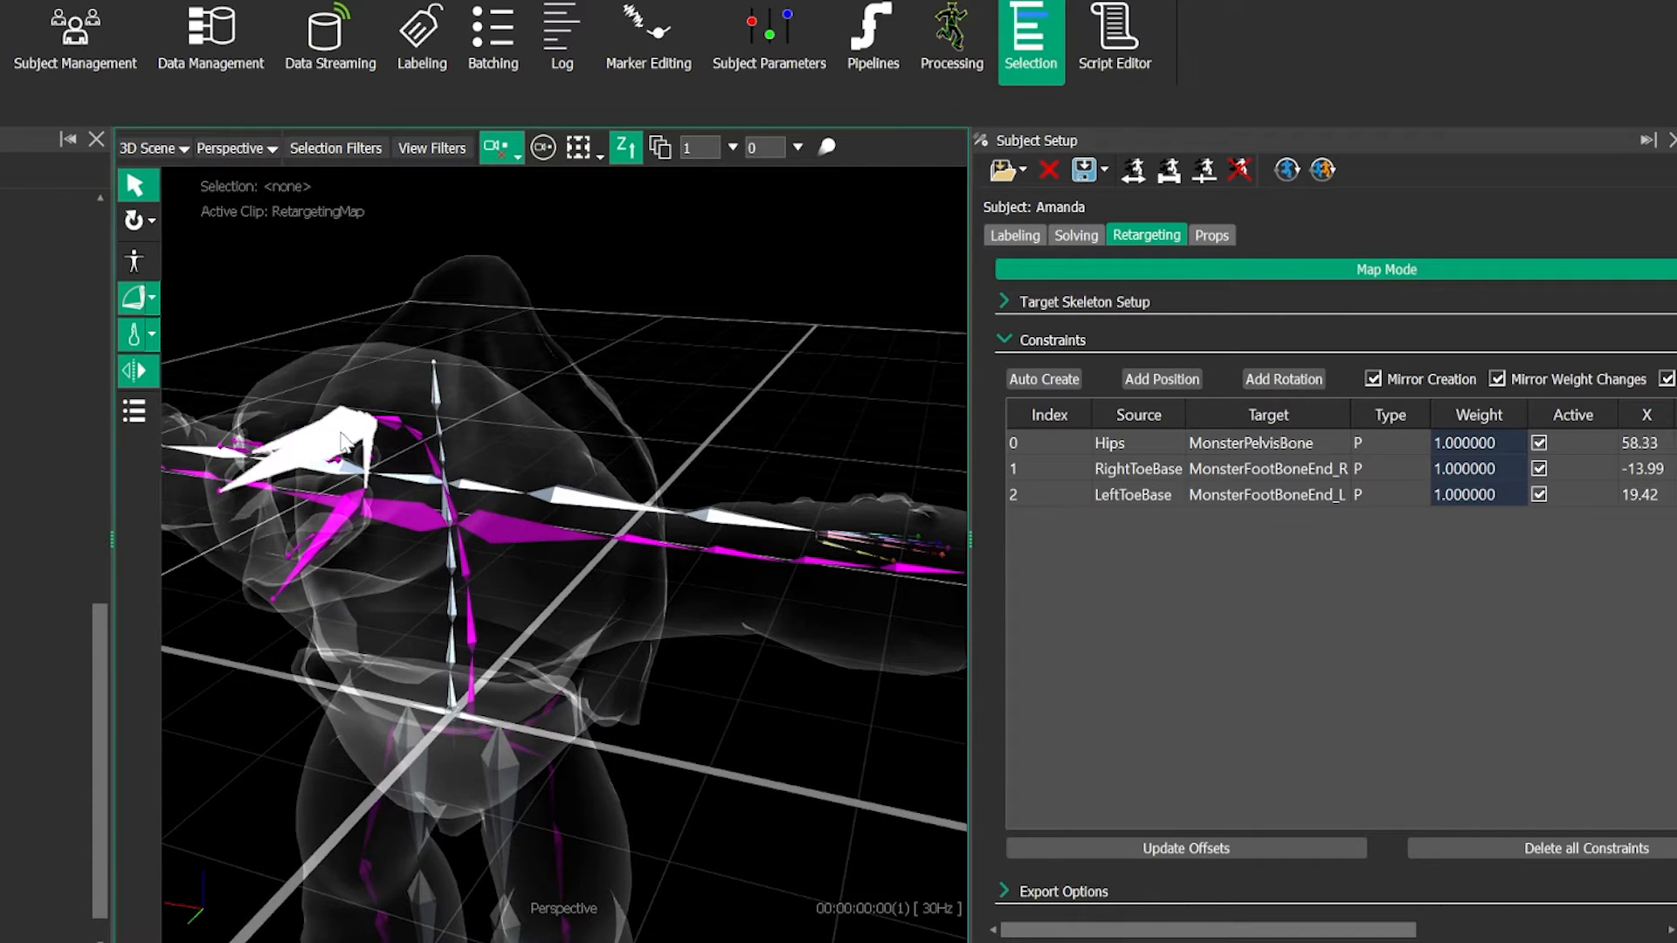
click(435, 389)
middle_drag(758, 472, 576, 414)
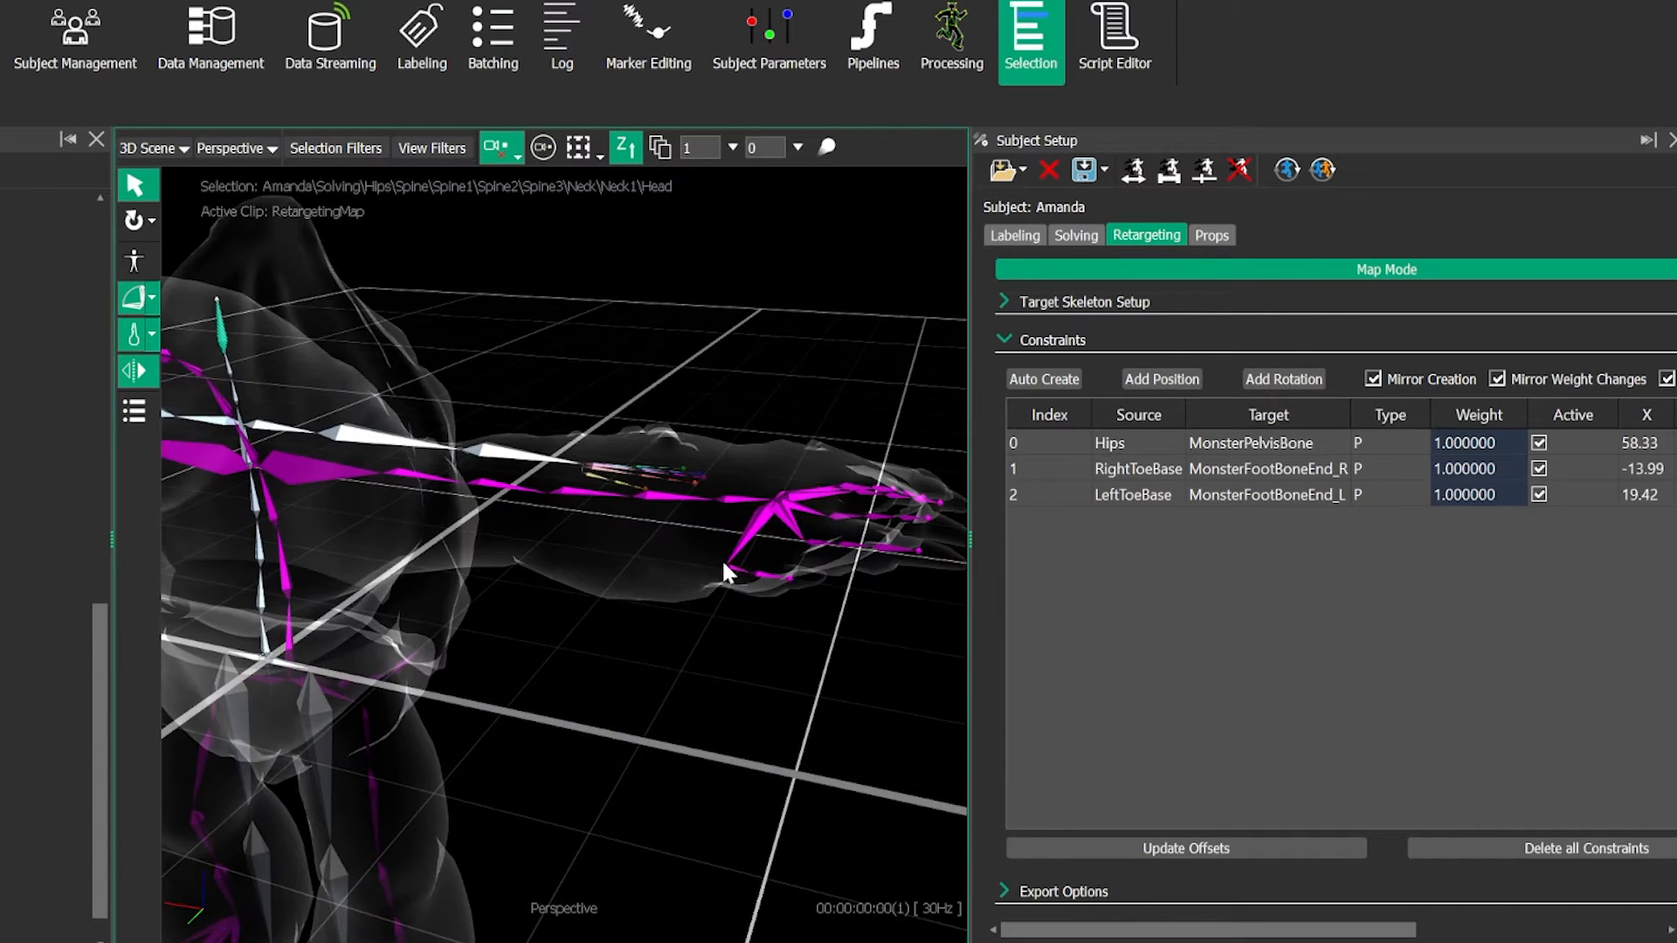
drag(700, 512, 530, 592)
alt+middle_drag(530, 593, 530, 579)
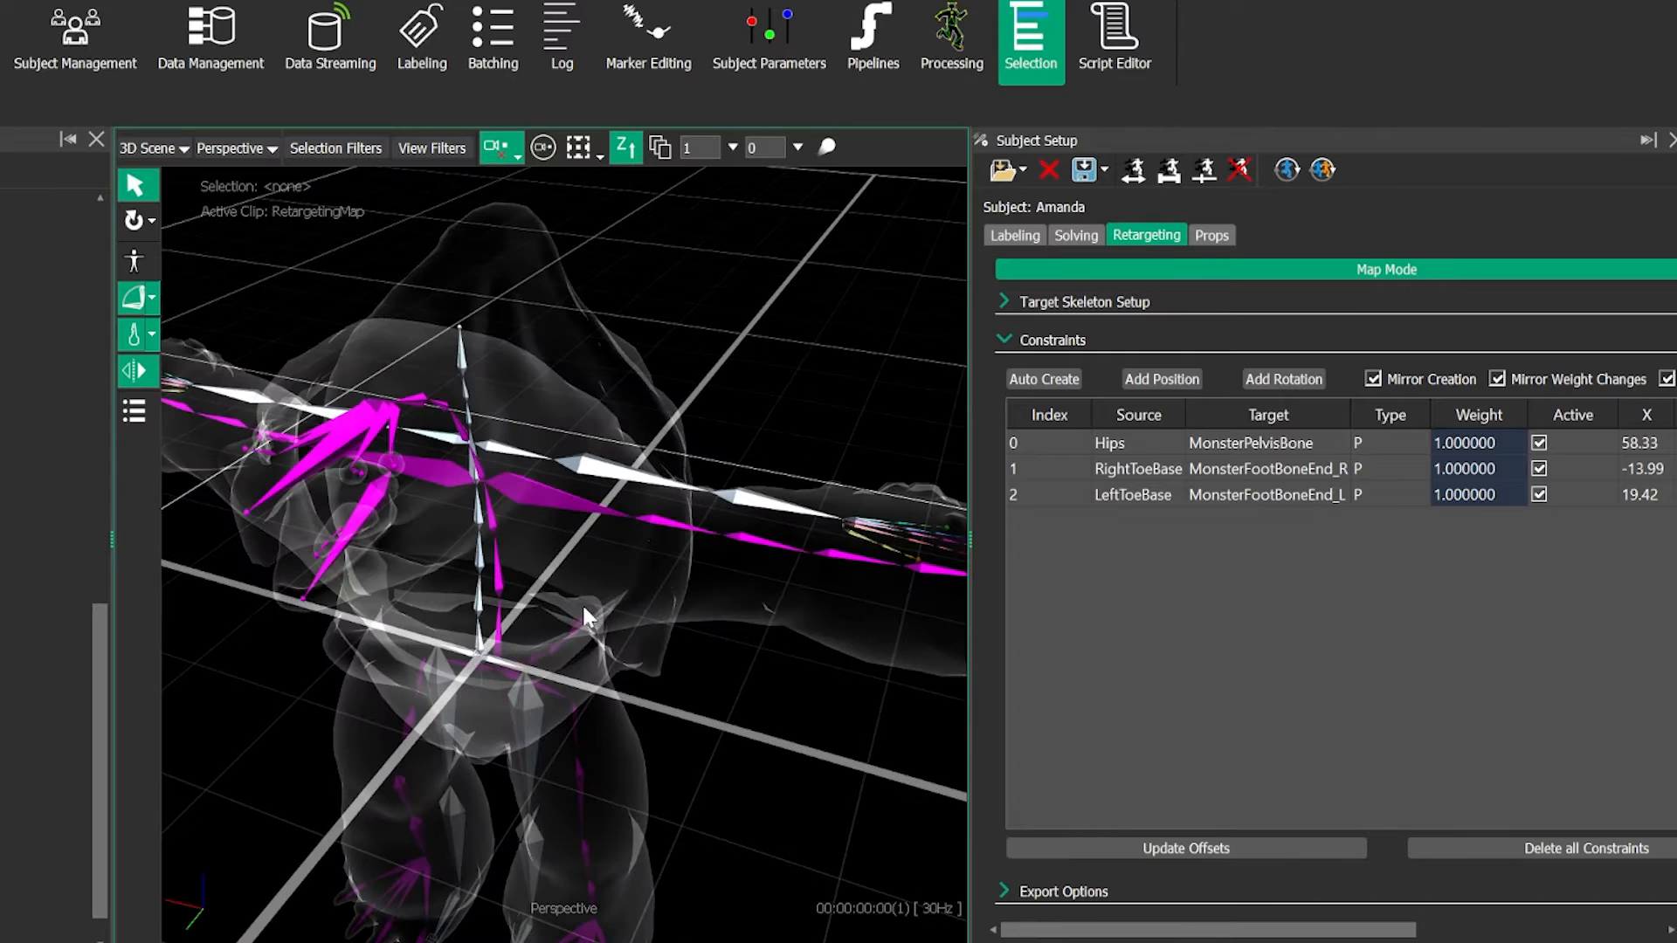
alt+drag(590, 608, 629, 648)
click(567, 526)
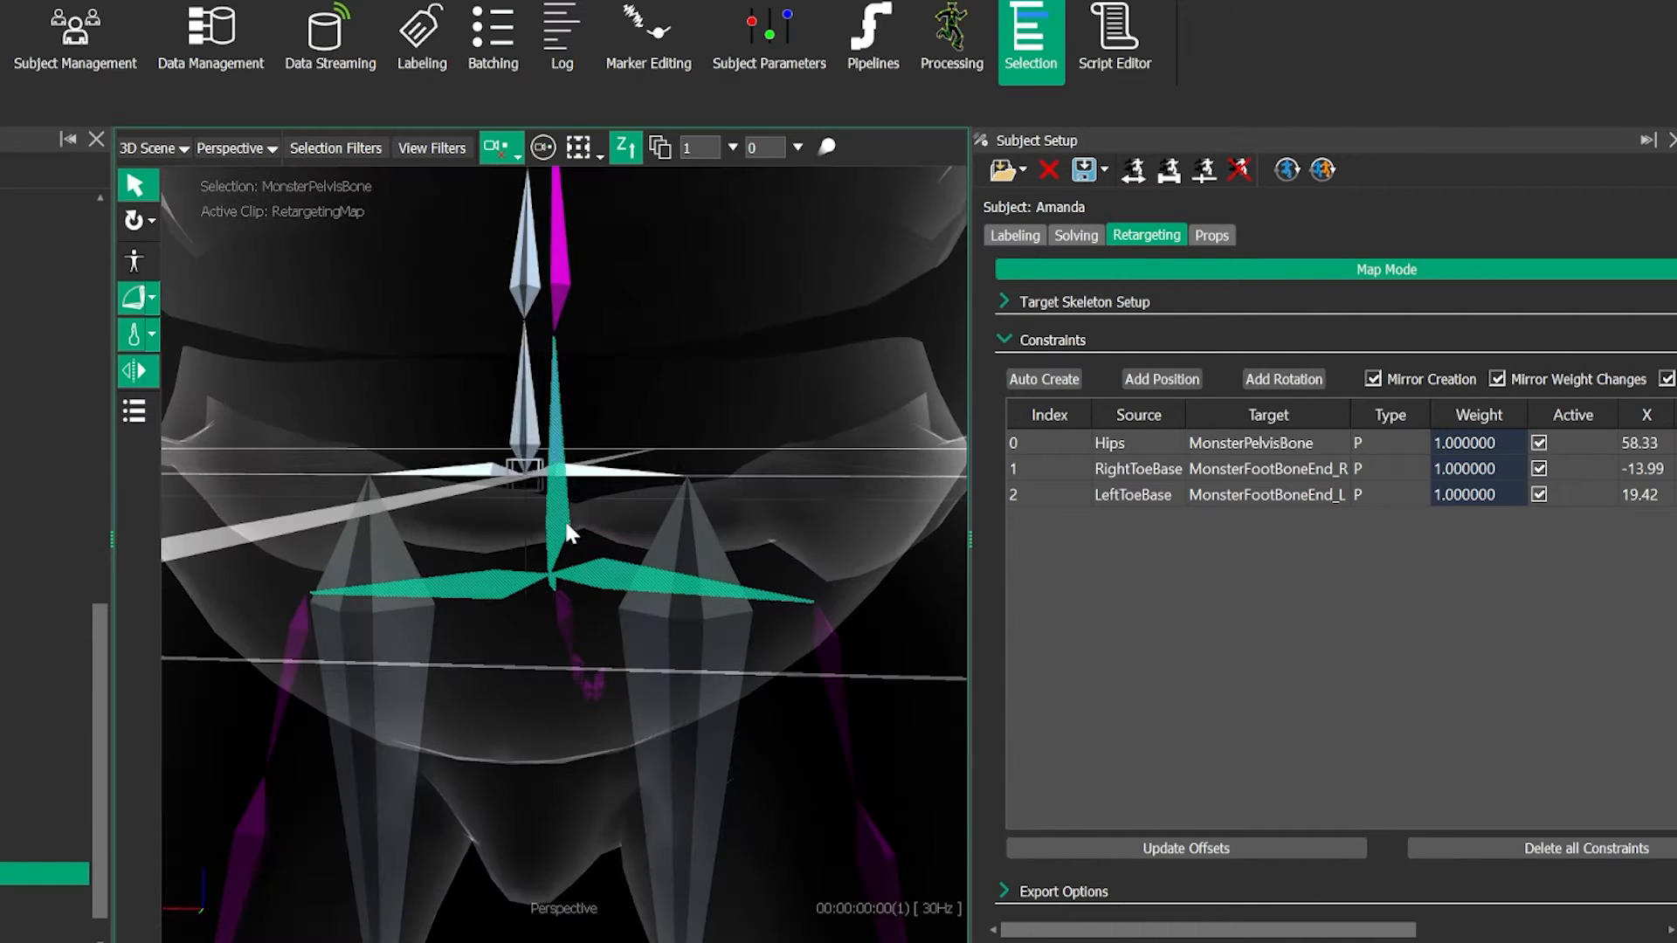
- Add a rotation constraint between the performer's Hips and MonsterPelvisBone and inspect it at the pelvis
click(541, 425)
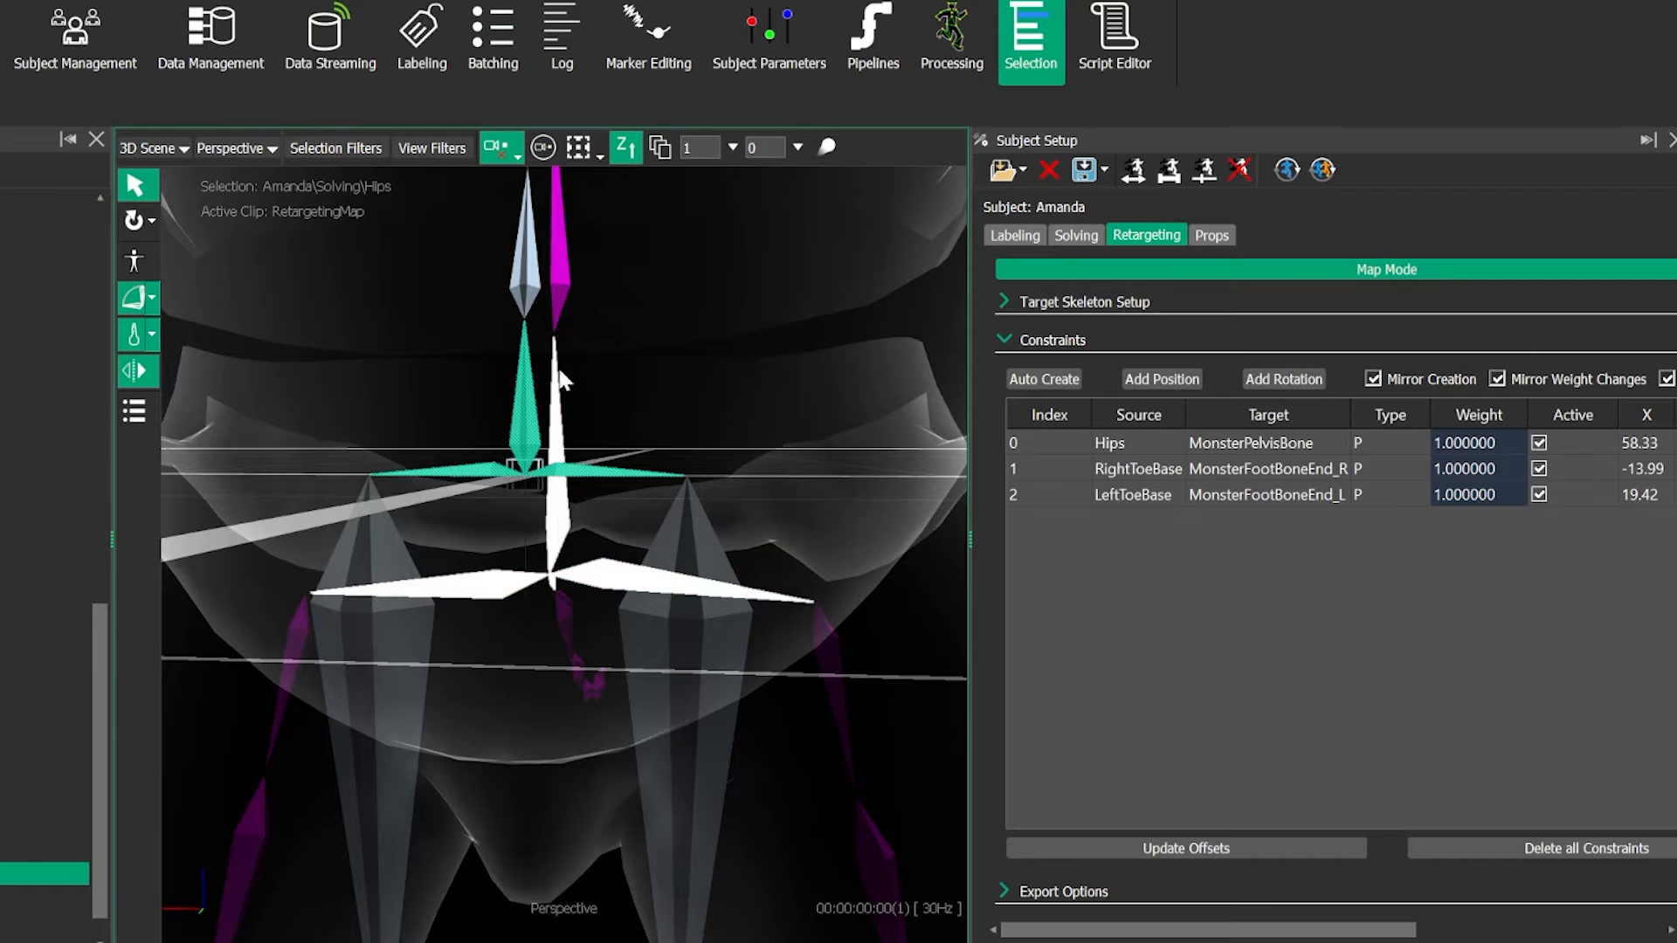
alt+drag(543, 384, 564, 463)
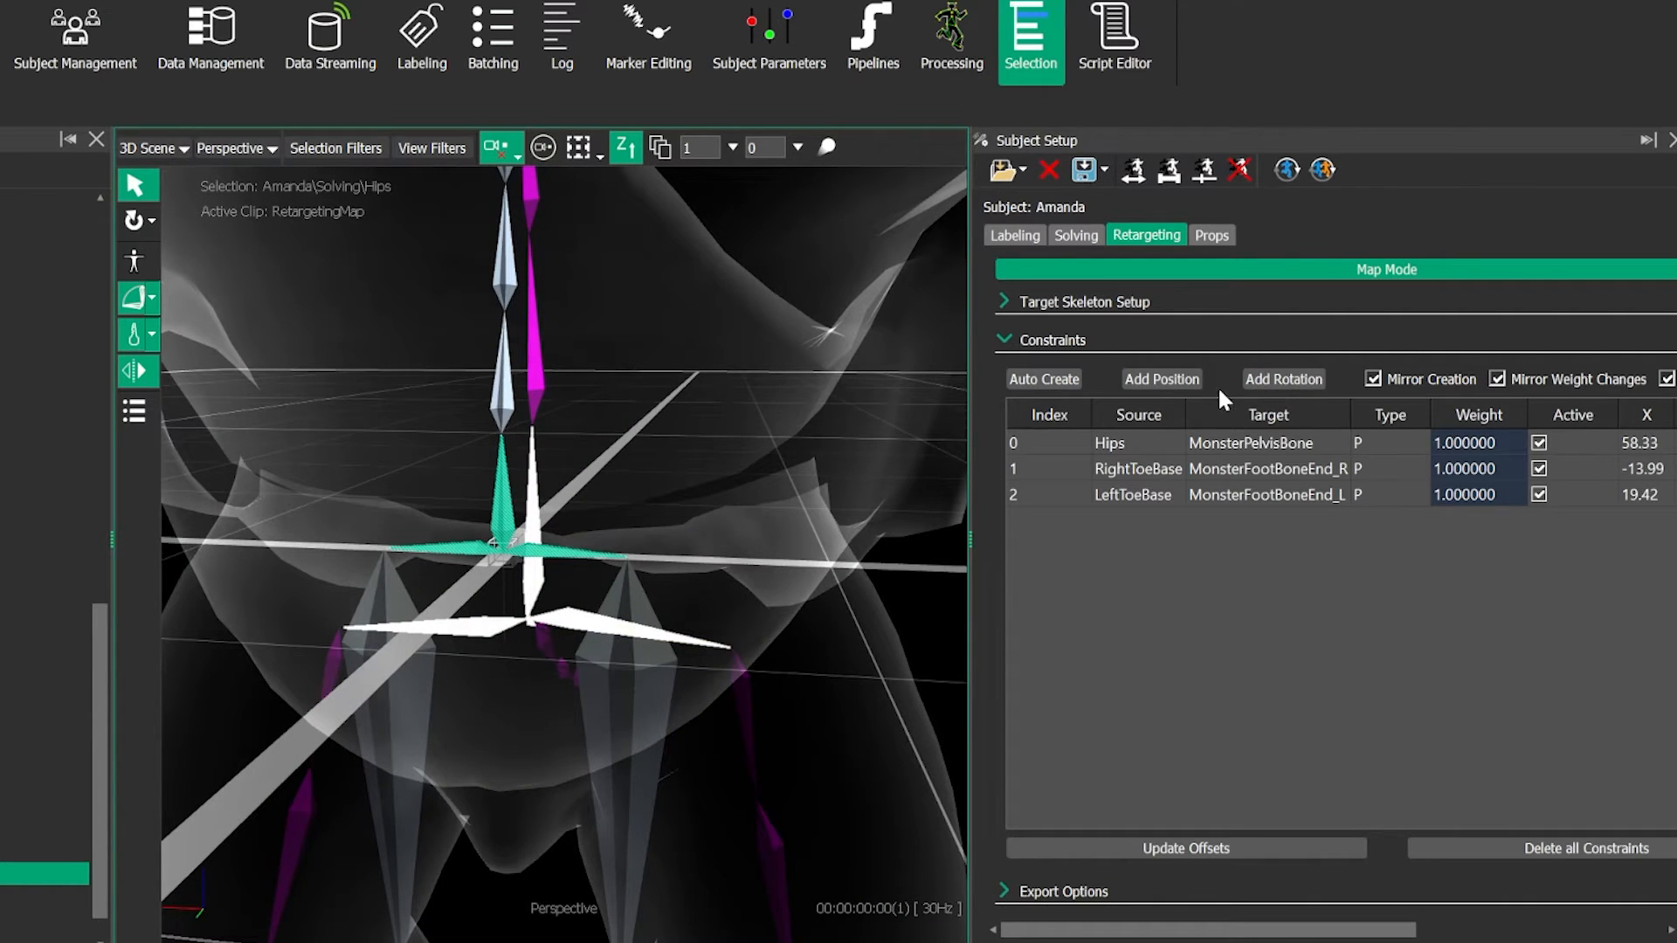
click(1290, 378)
alt+drag(617, 442, 603, 528)
click(602, 527)
alt+right_drag(603, 527, 632, 584)
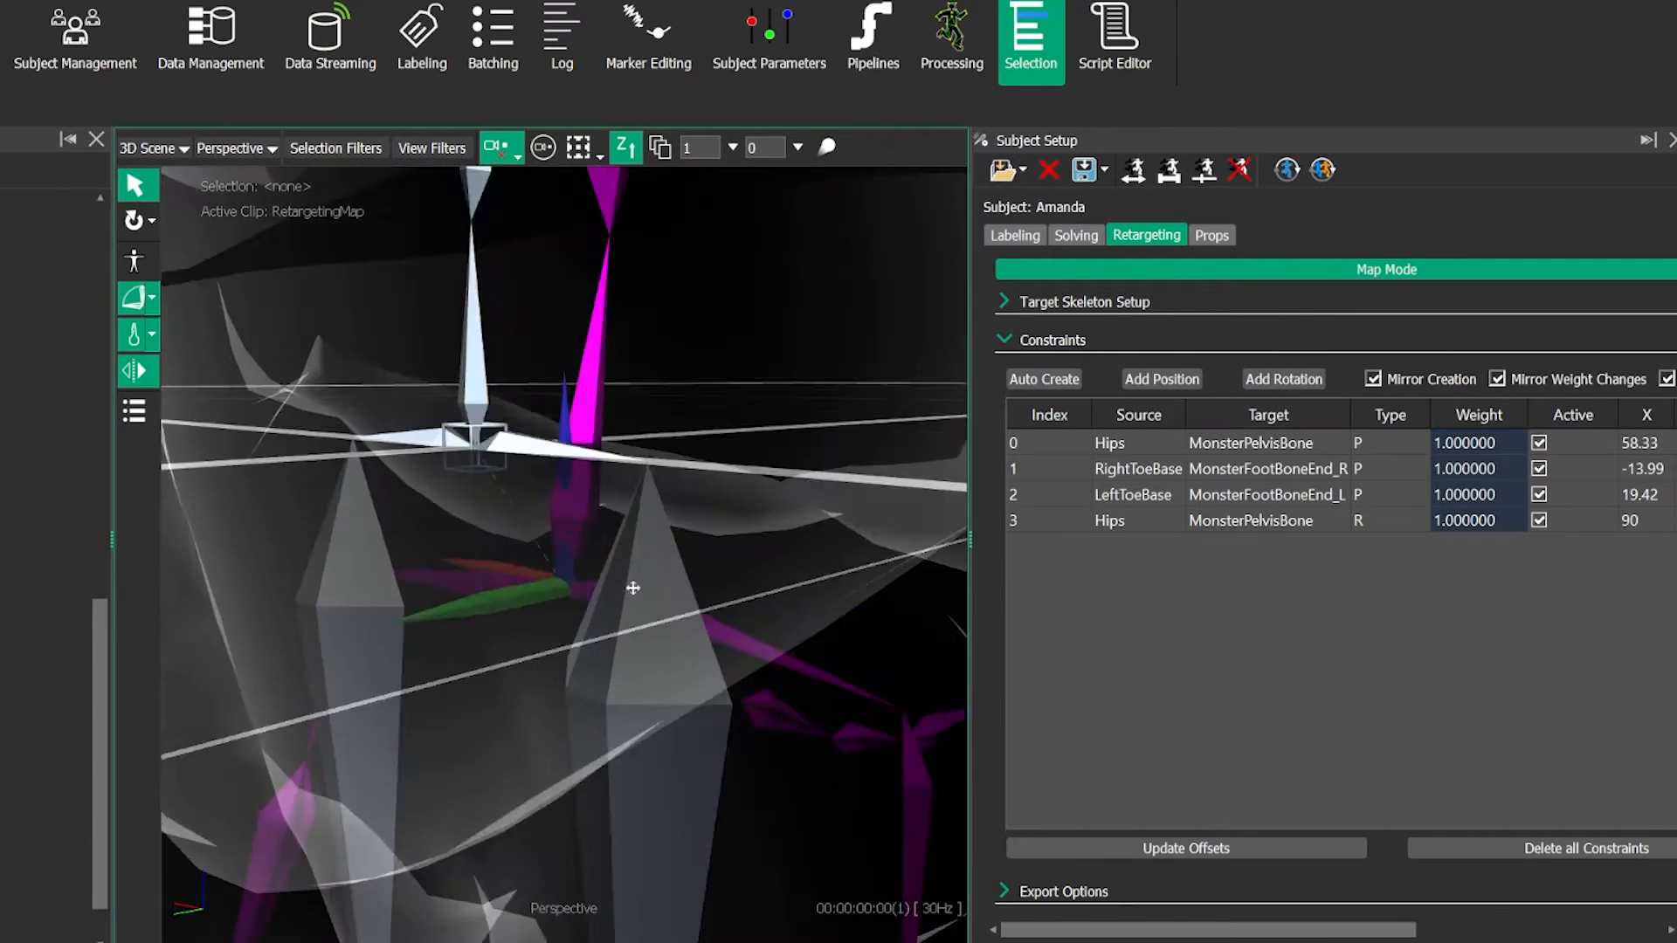
alt+middle_drag(632, 585, 628, 511)
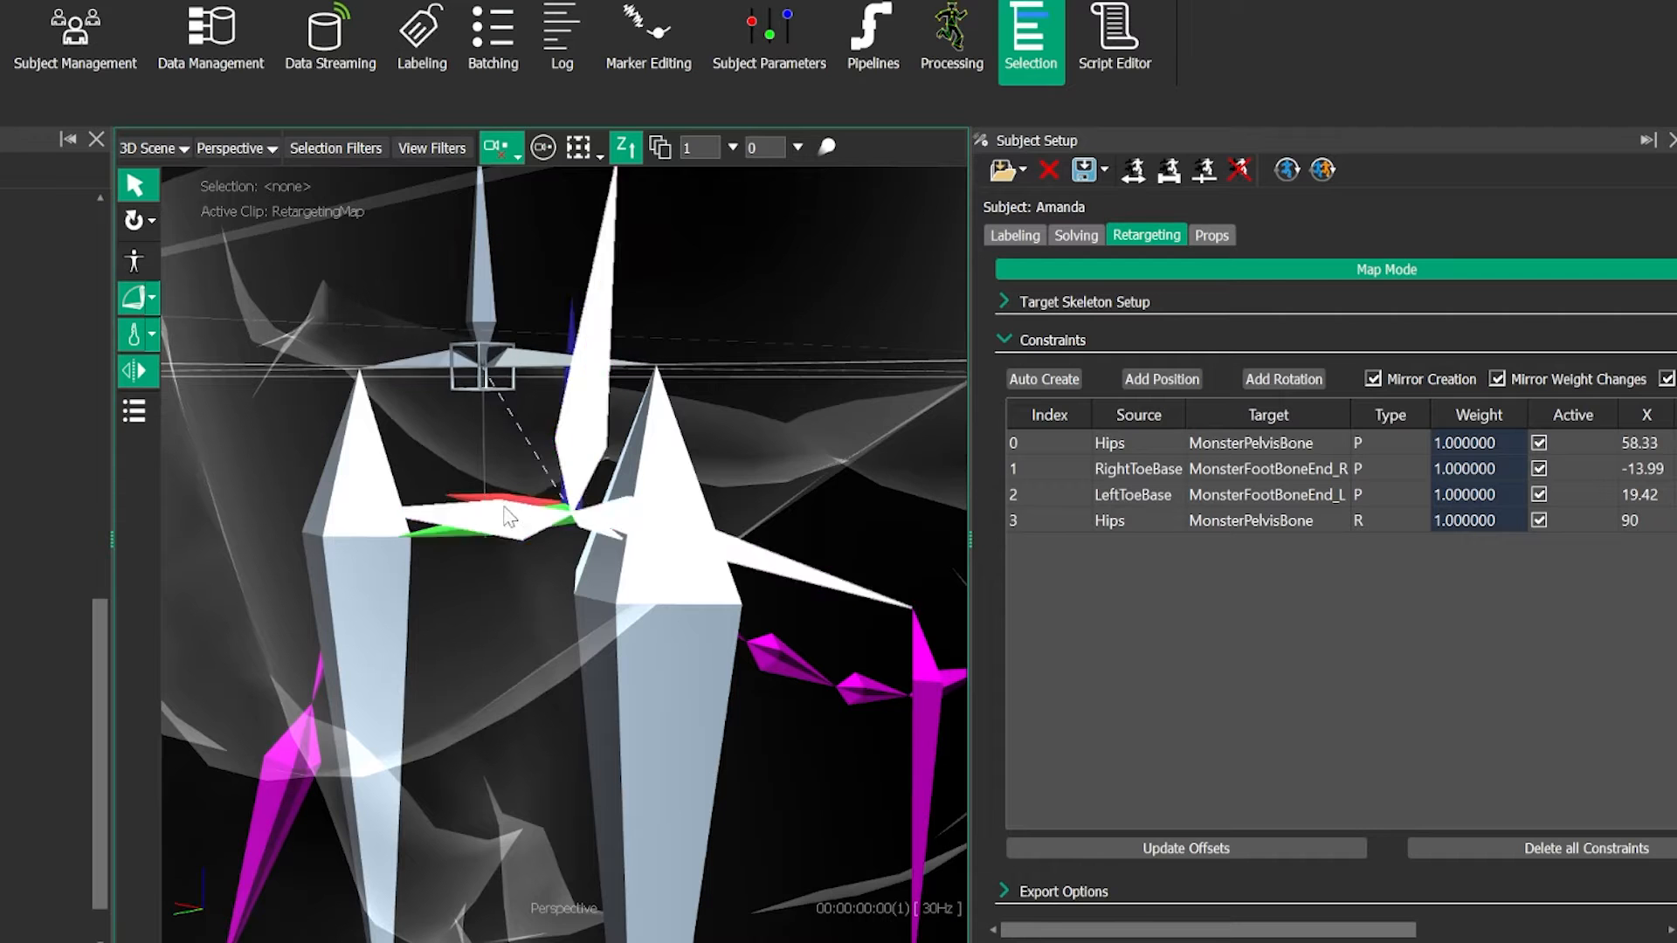
- Add a rotation constraint between the performer's Spine bone and MonsterSpineBone01
alt+right_drag(587, 631, 551, 596)
alt+drag(552, 596, 537, 462)
alt+middle_drag(536, 428, 550, 537)
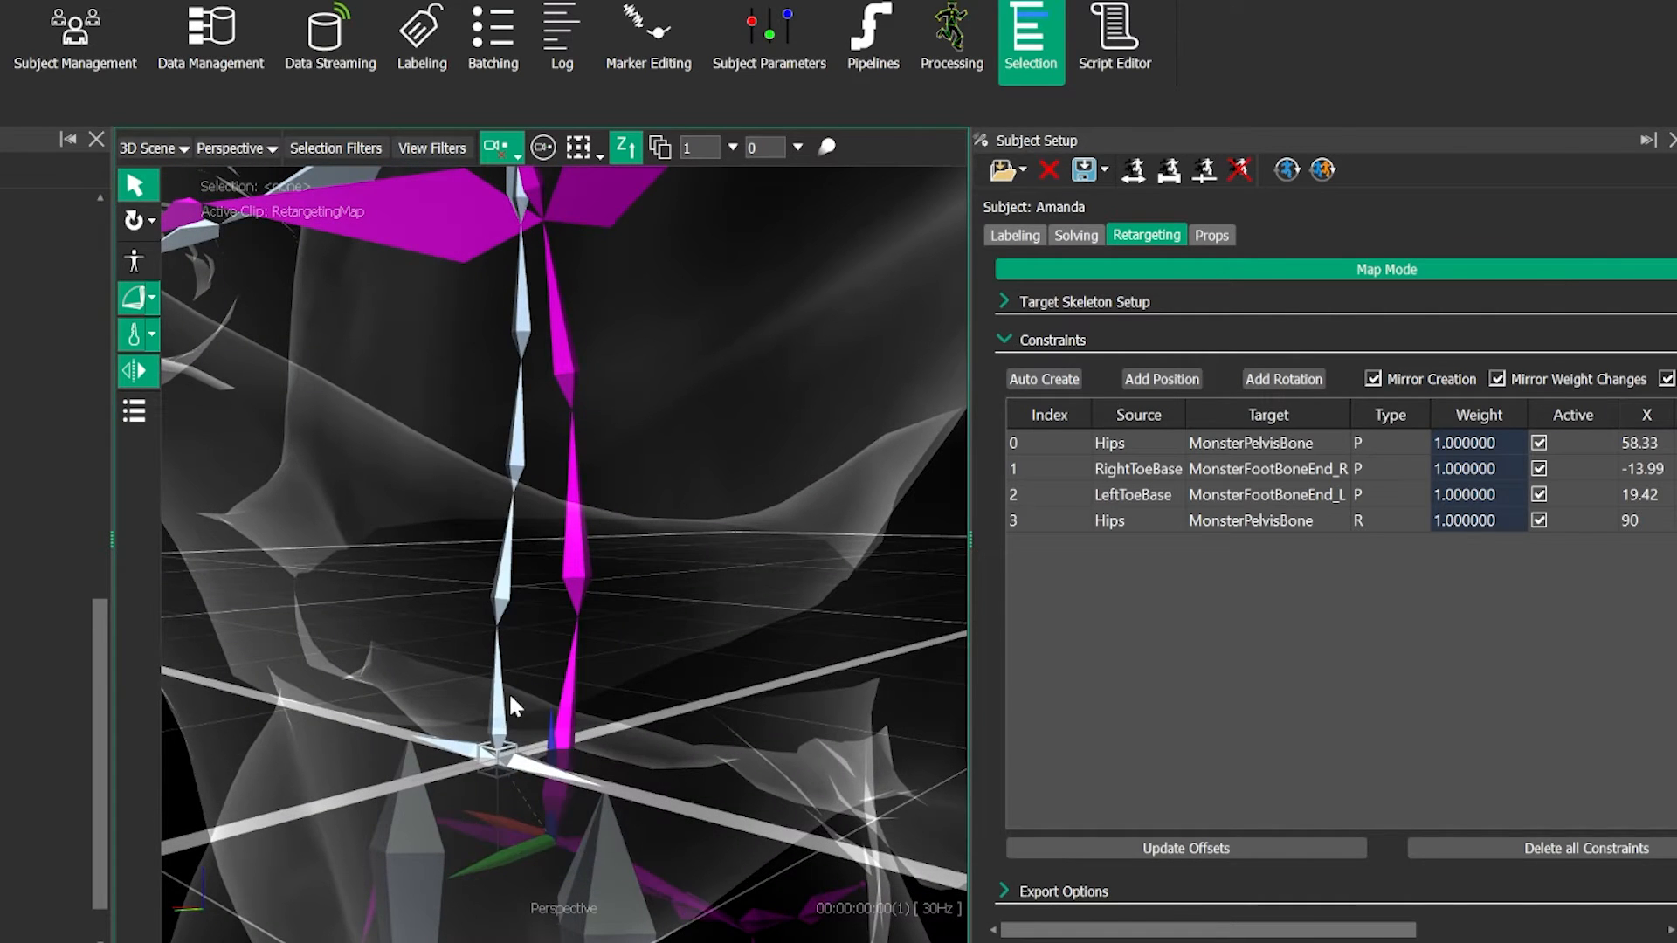
click(503, 576)
click(574, 519)
click(1254, 382)
click(548, 418)
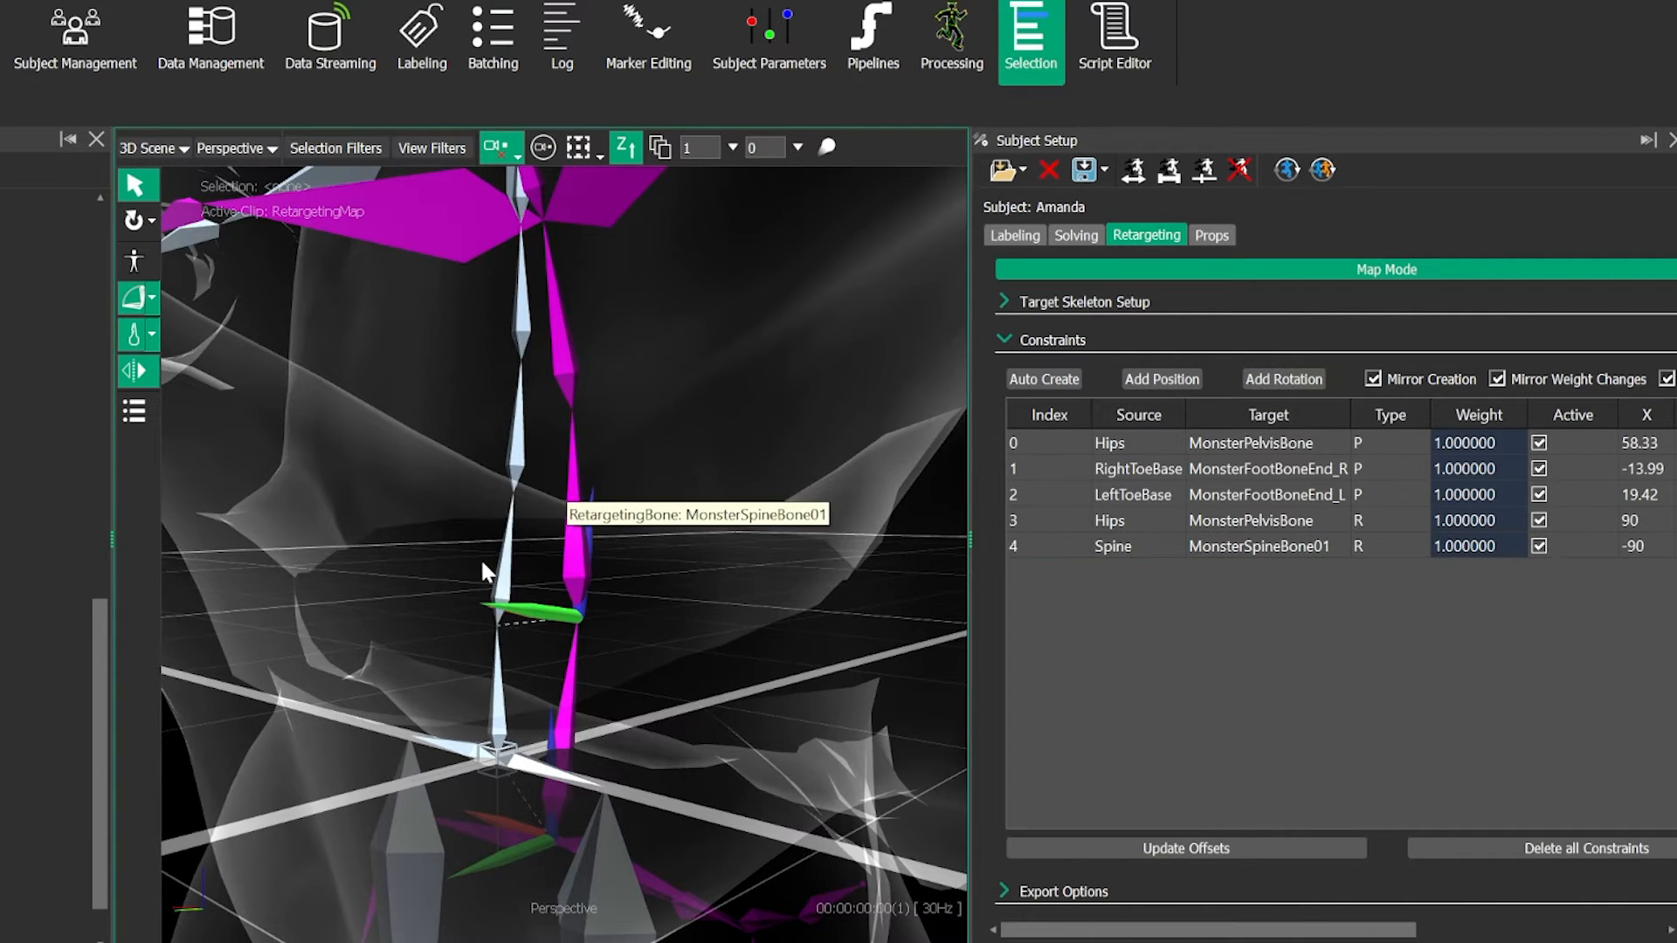
- Add a rotation constraint between Spine1 and MonsterSpineBone02, leaving nothing selected
alt+middle_drag(481, 561, 470, 702)
click(508, 552)
click(552, 489)
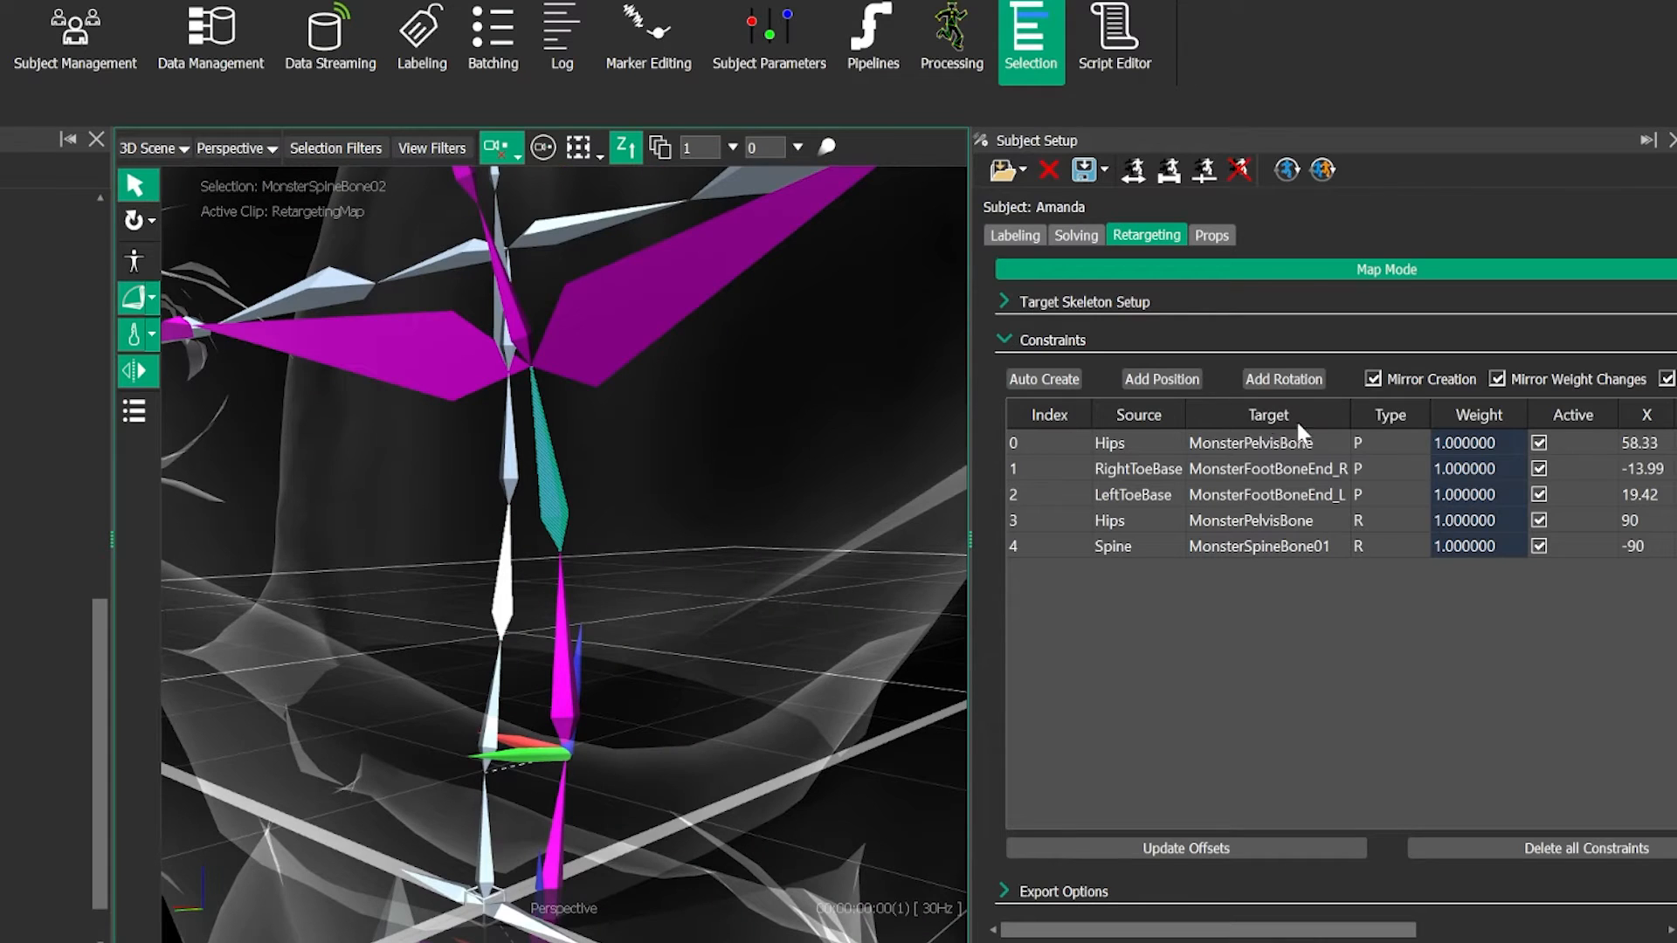
click(1282, 382)
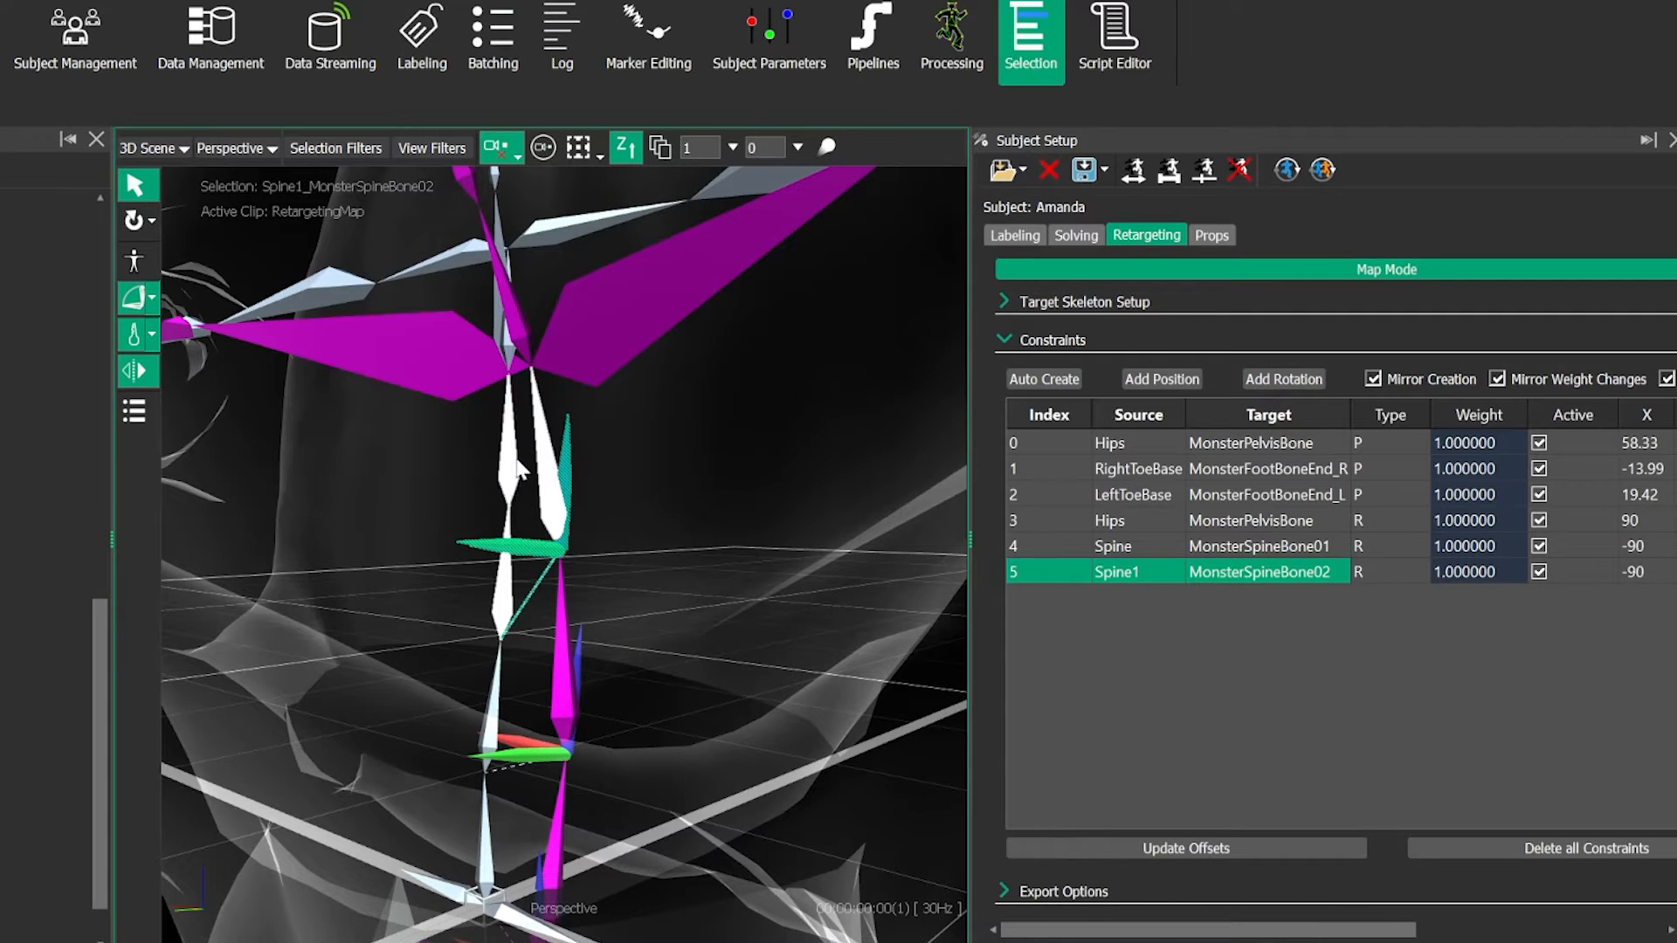
click(553, 393)
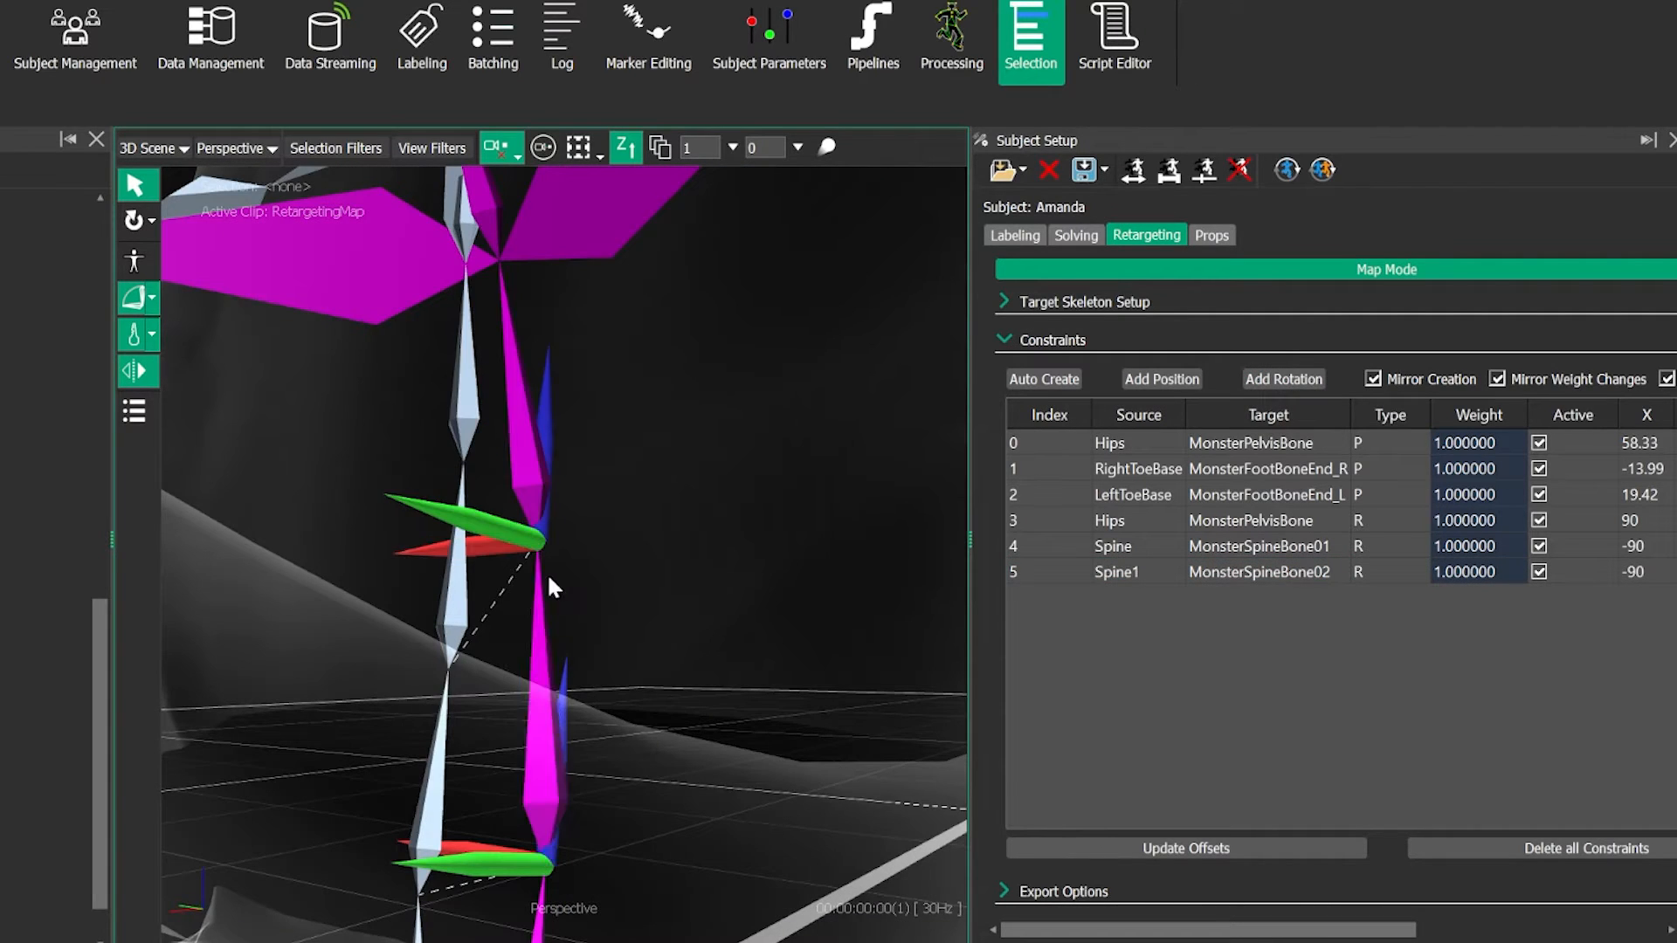
- Add a rotation constraint between Spine2 and MonsterSpineBone02 so that two source bones drive it
alt+drag(547, 572, 454, 675)
alt+middle_drag(453, 675, 558, 541)
alt+middle_drag(520, 262, 527, 611)
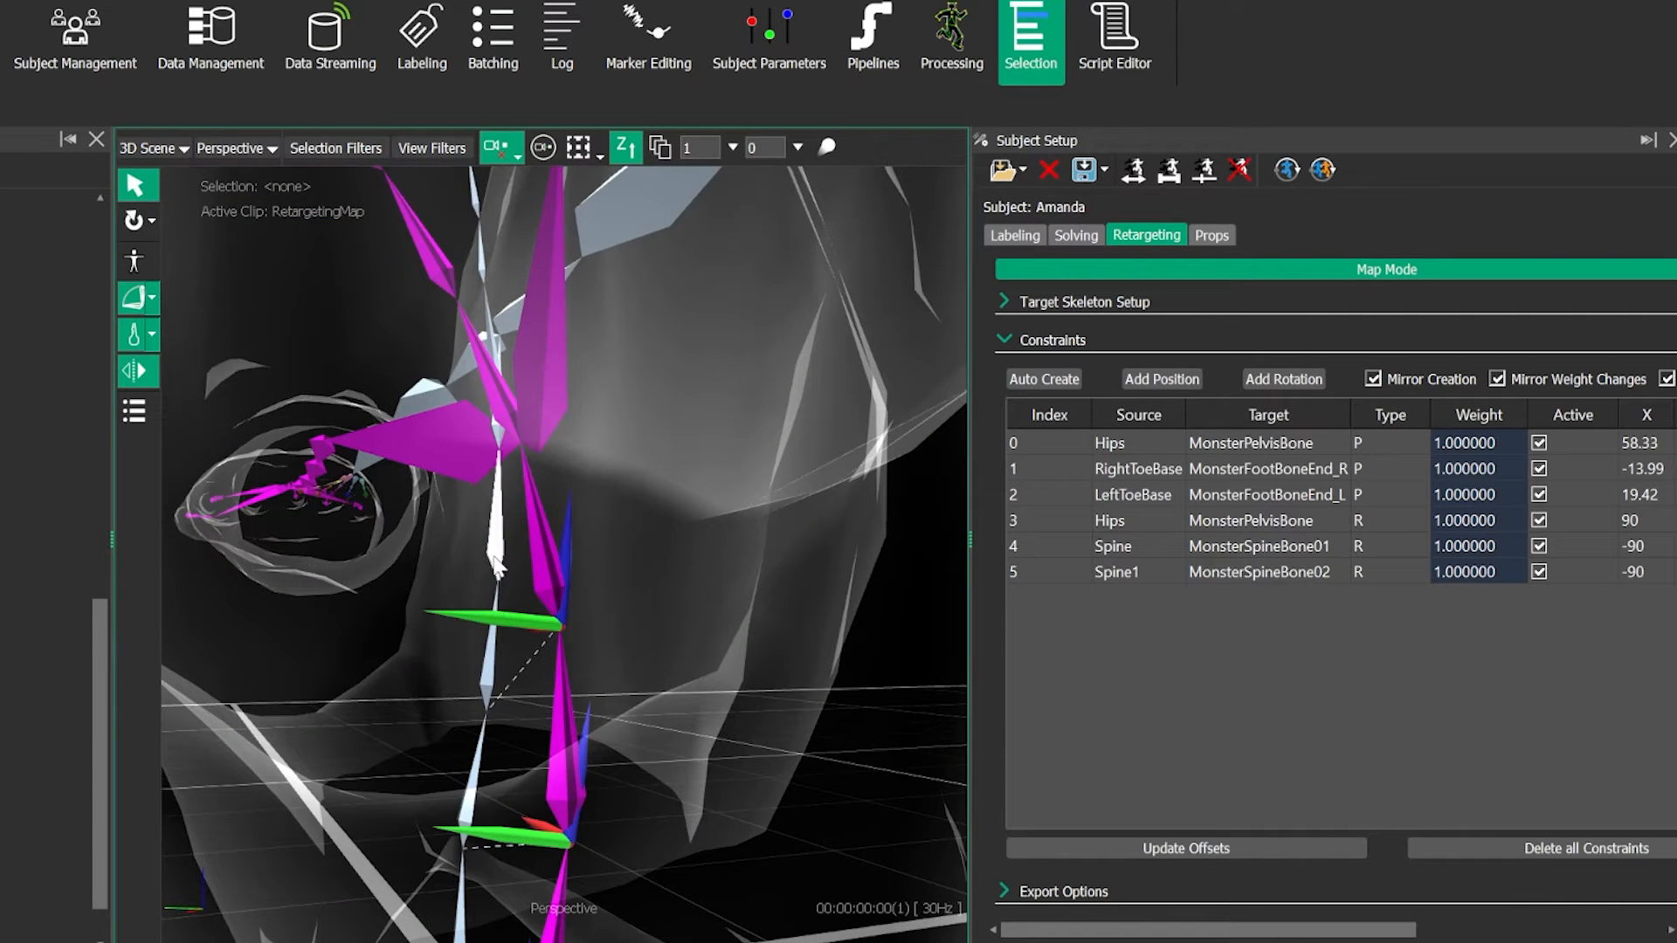
alt+right_drag(492, 598, 485, 644)
click(474, 530)
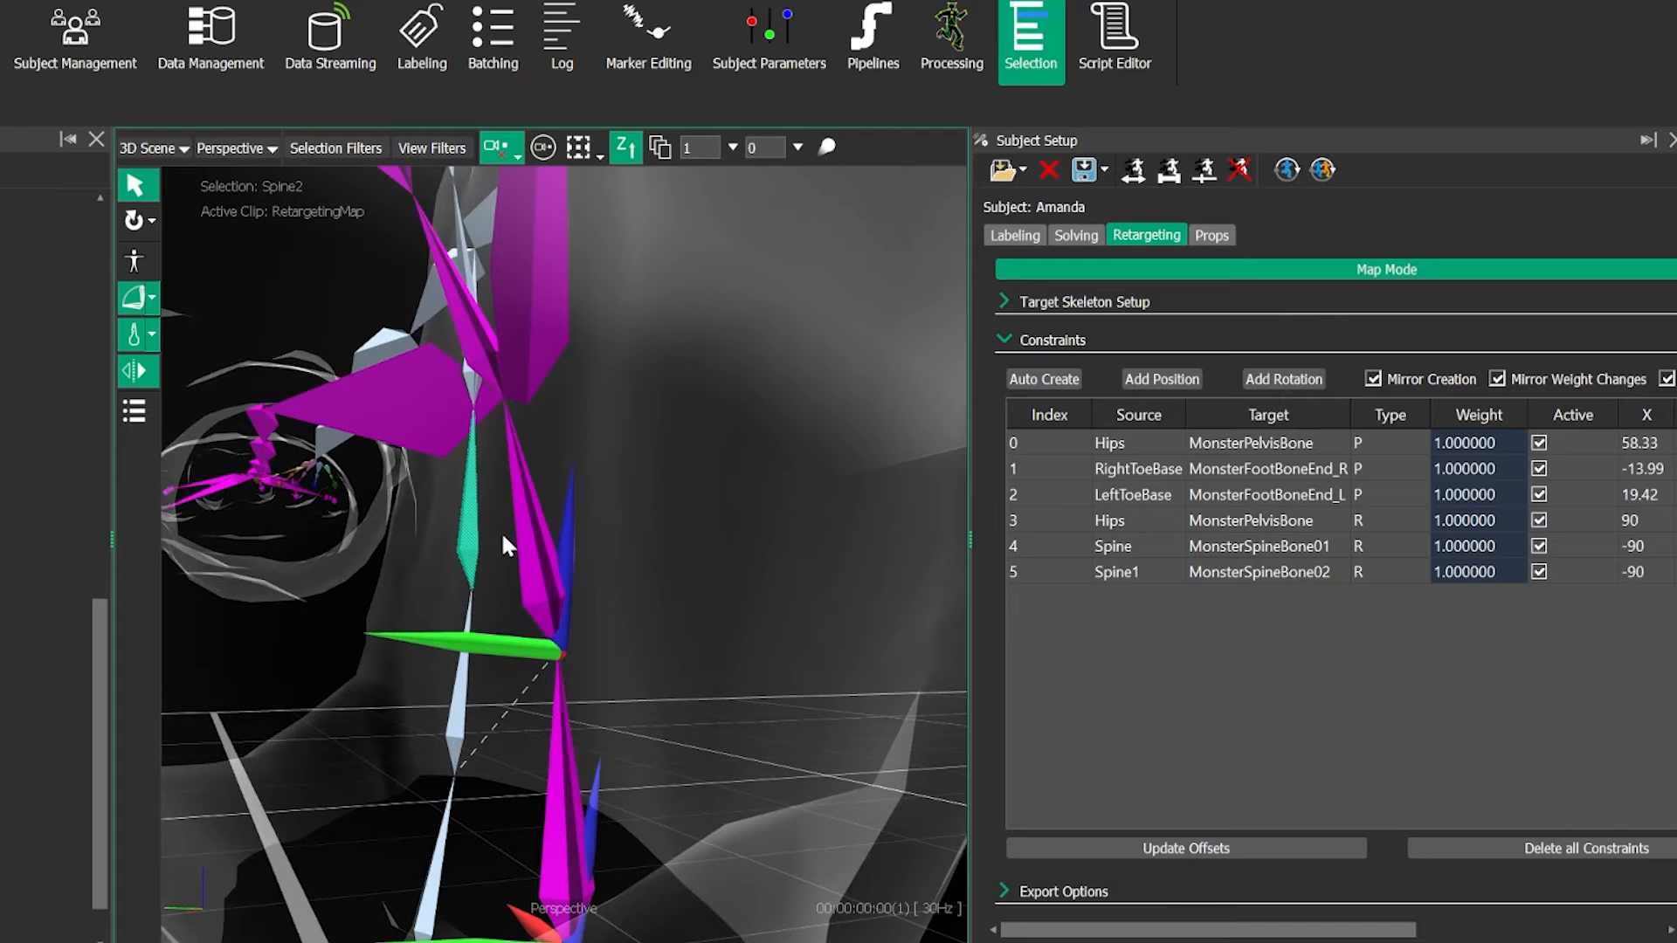
click(1283, 379)
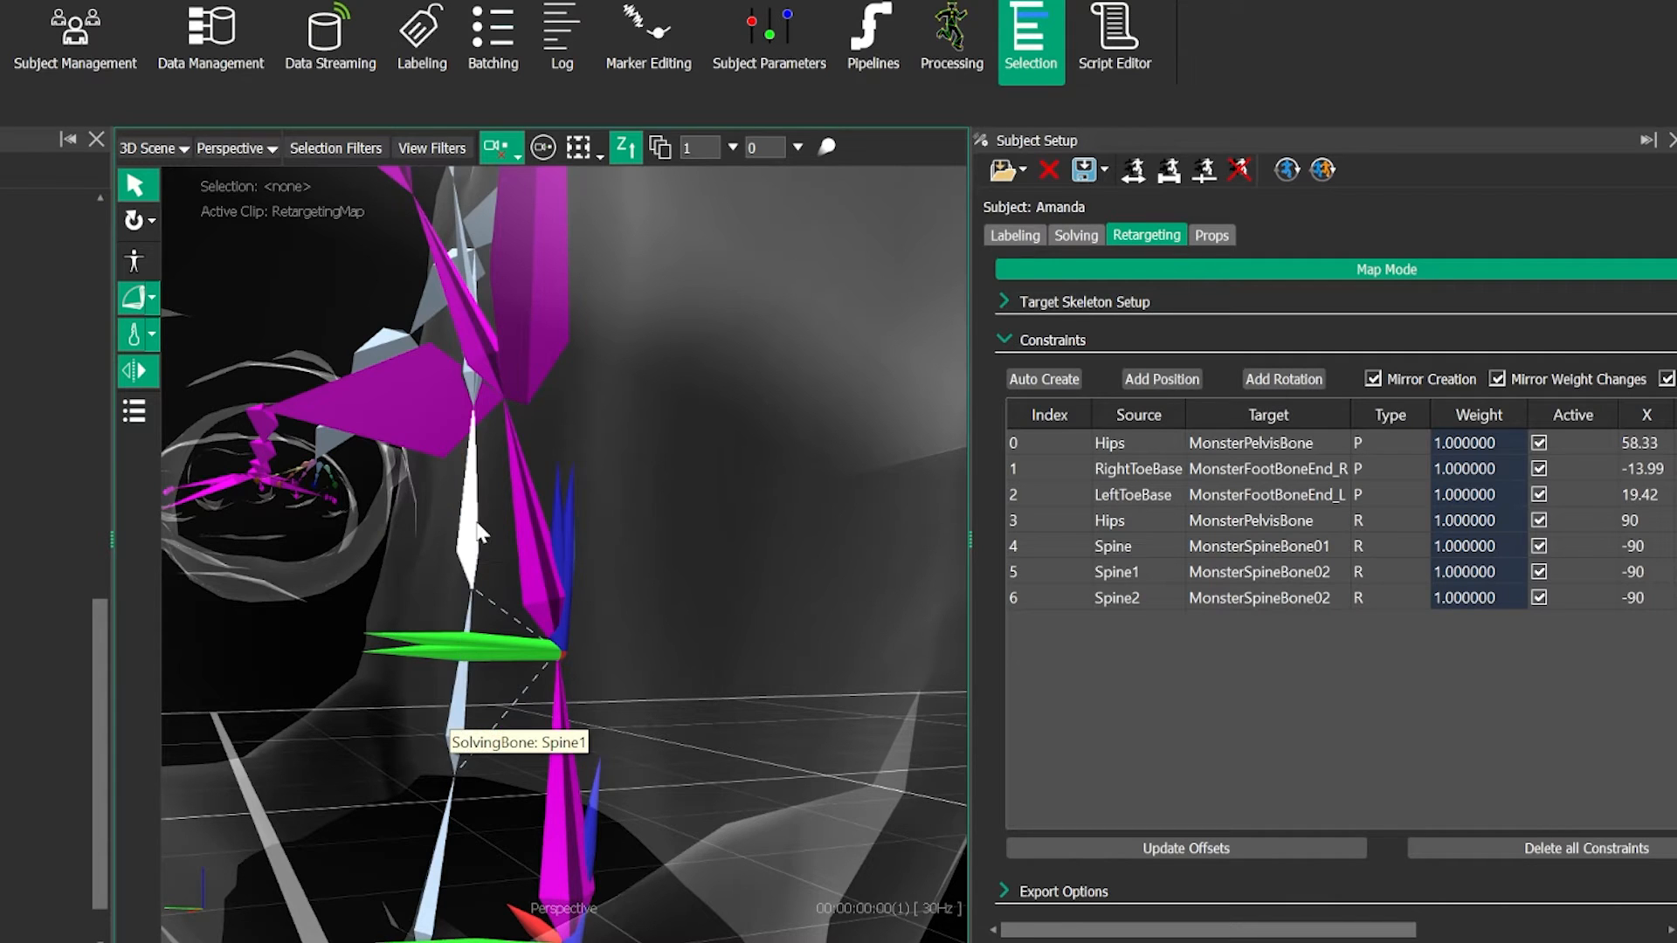
- Add a rotation constraint between Spine3 and MonsterSpineBone03 above the shoulder joint
right_drag(449, 729, 574, 531)
alt+middle_drag(667, 550, 582, 573)
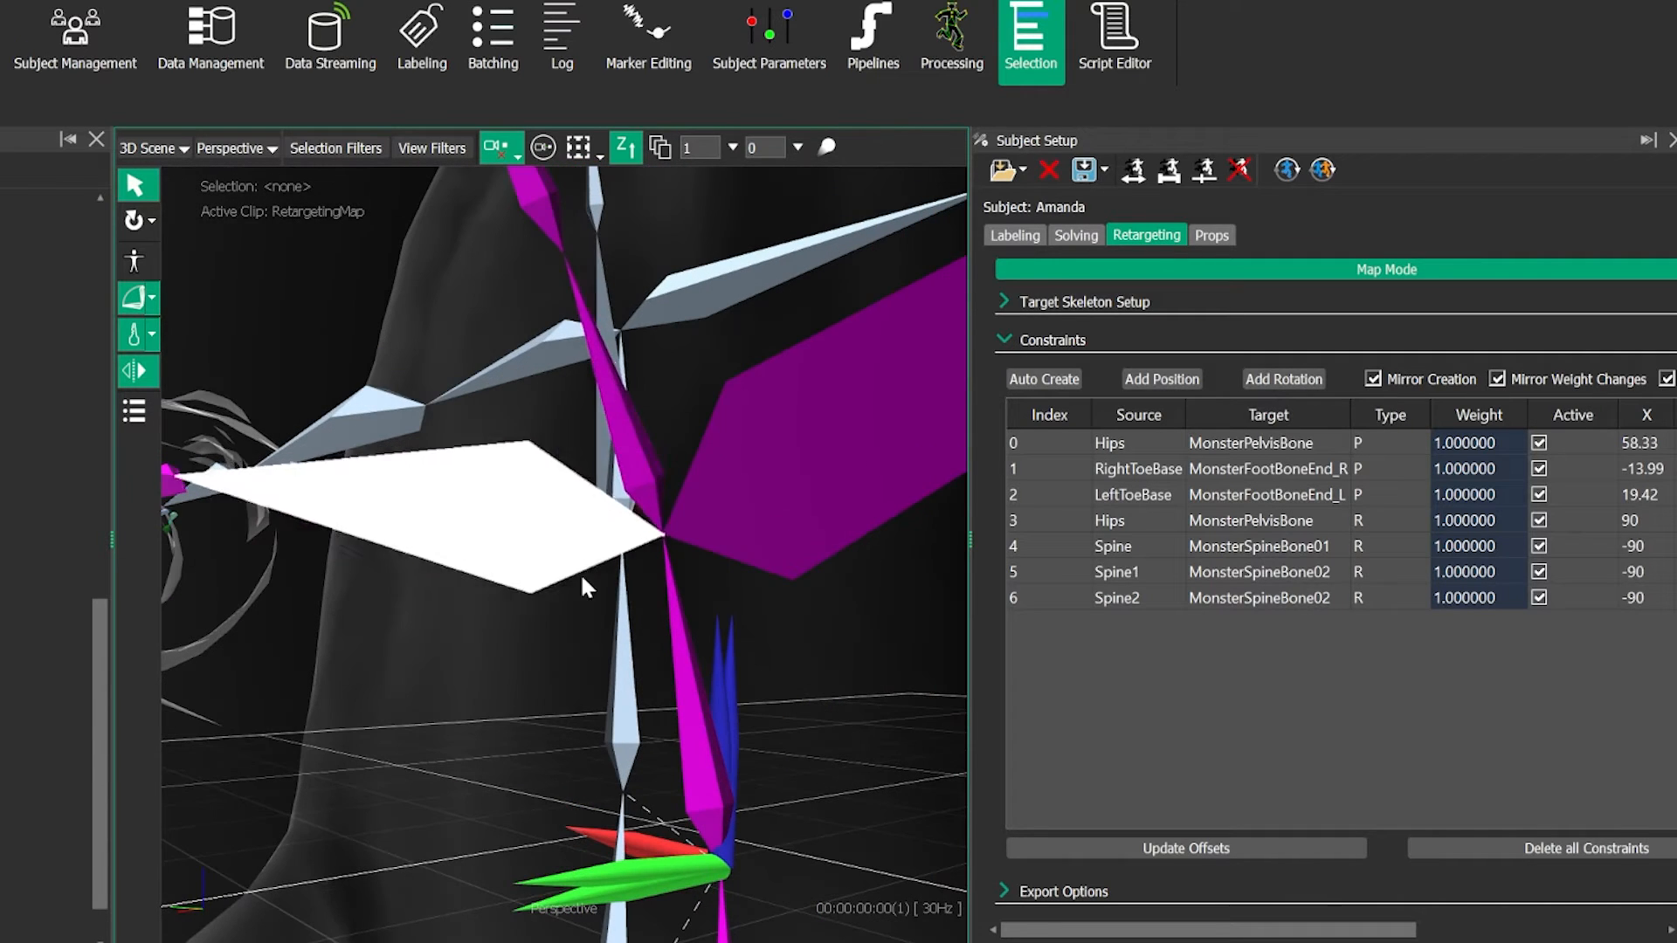
click(610, 503)
click(646, 516)
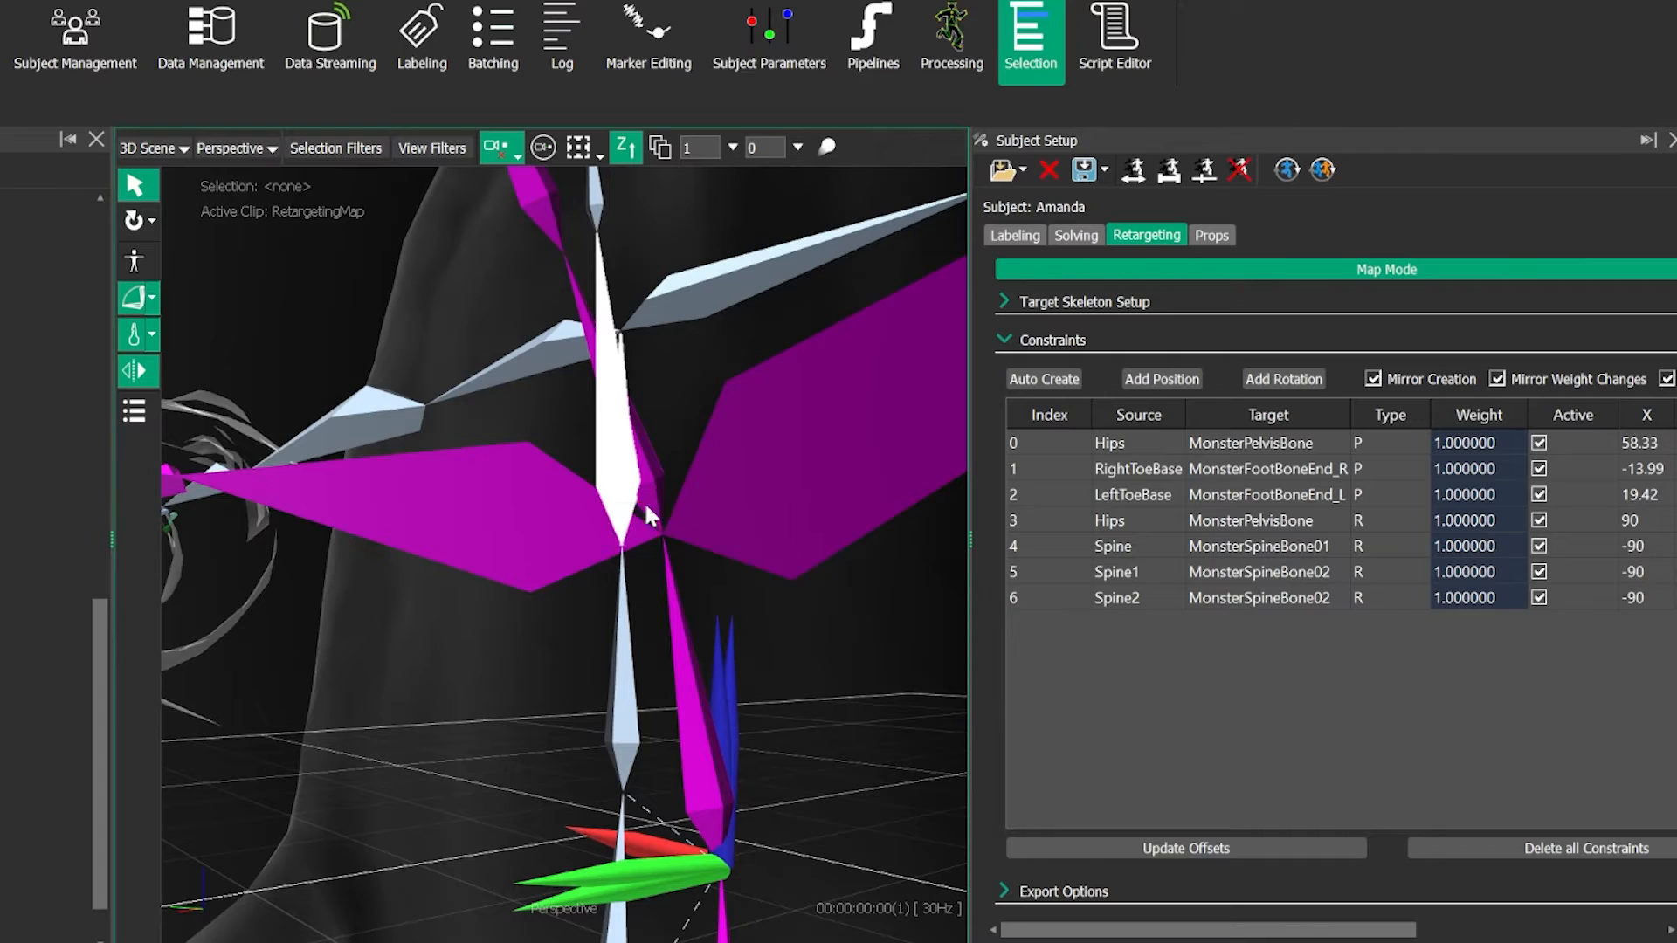
click(664, 490)
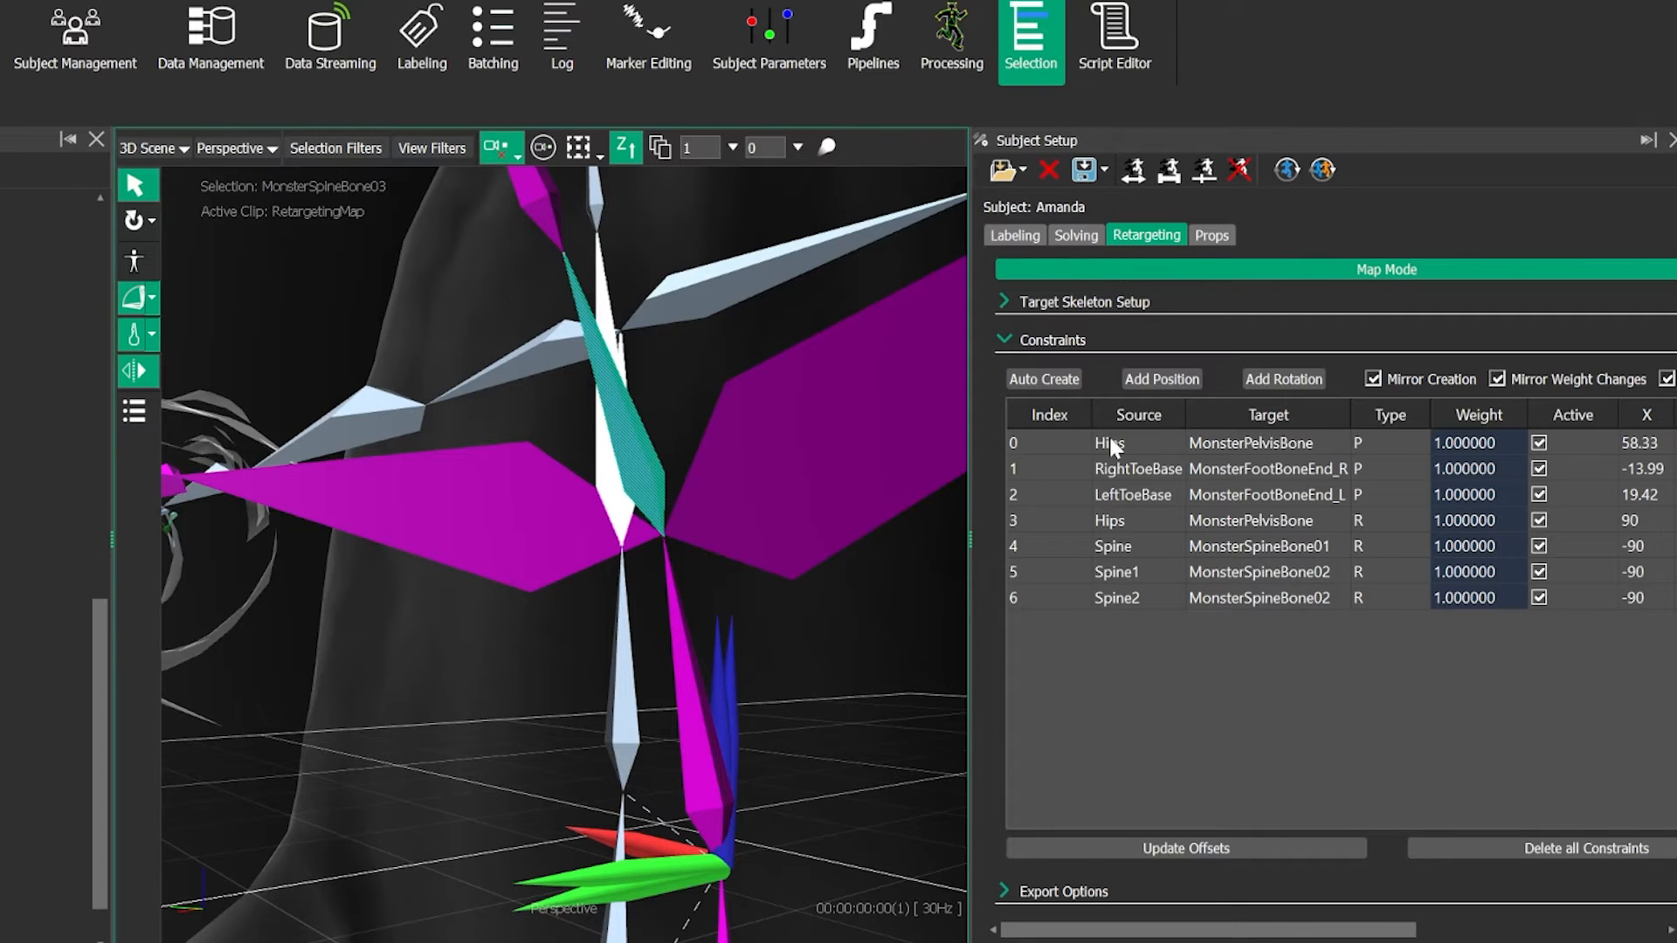
click(604, 430)
- Add a rotation constraint between the performer's Neck bone and MonsterNeckBone01
alt+middle_drag(643, 483, 636, 622)
alt+drag(636, 622, 431, 553)
click(423, 559)
ctrl+click(474, 545)
click(1292, 383)
- Add a rotation constraint between Neck1 and MonsterNeckBone02
alt+right_drag(454, 462, 458, 533)
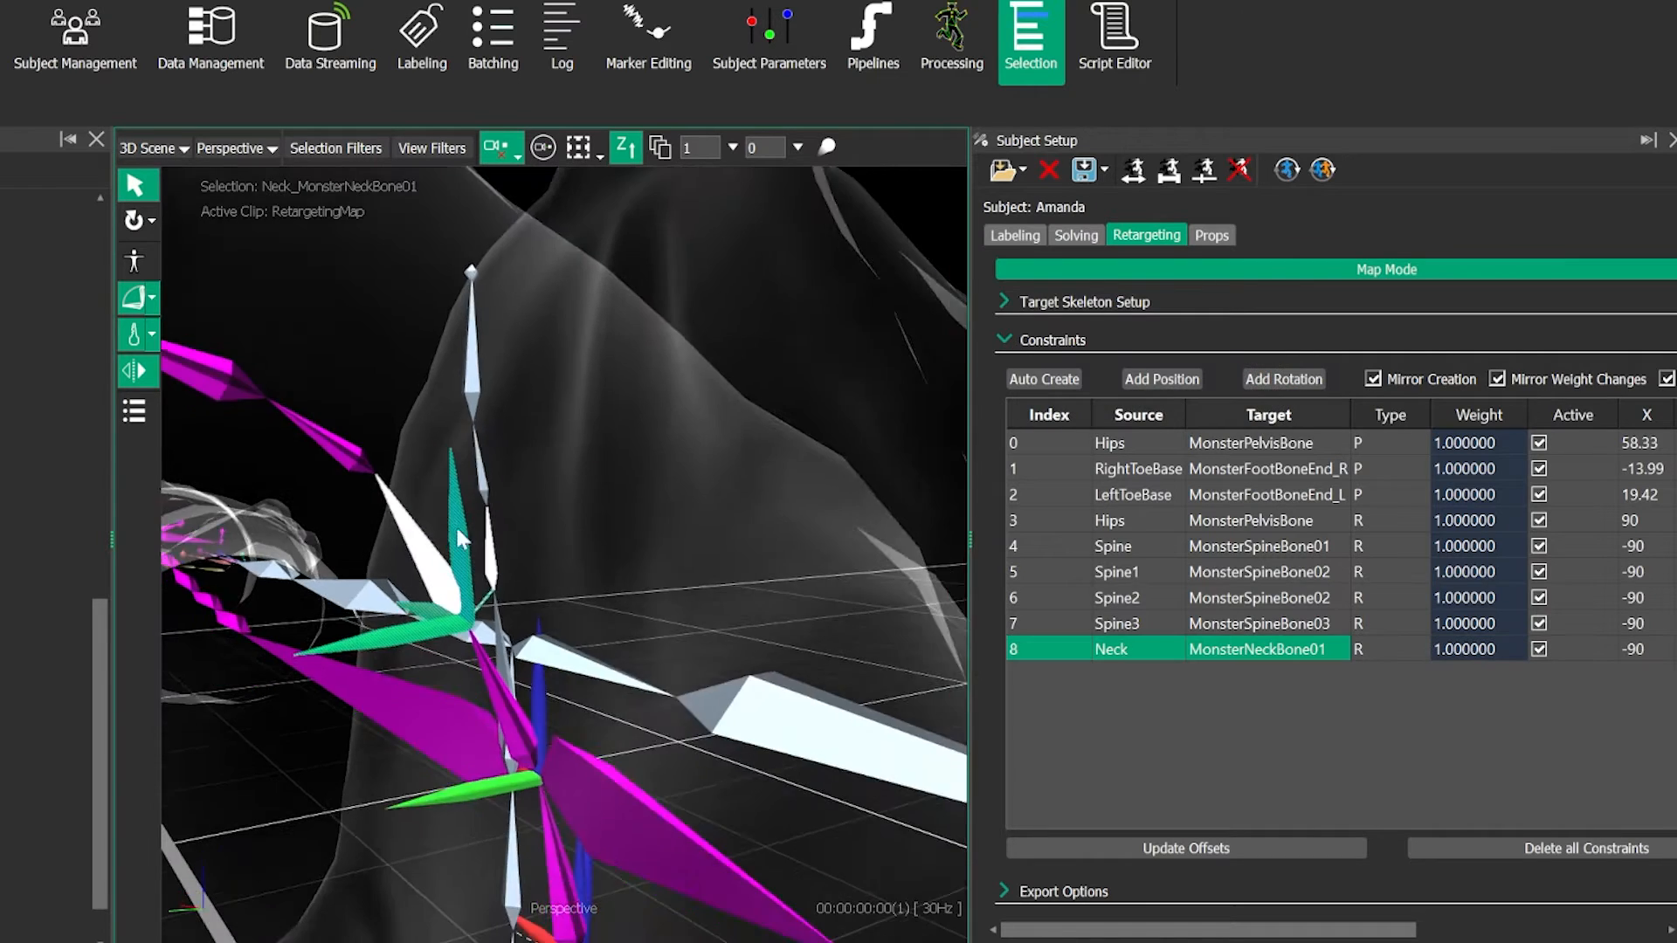
alt+drag(460, 537, 572, 561)
click(576, 563)
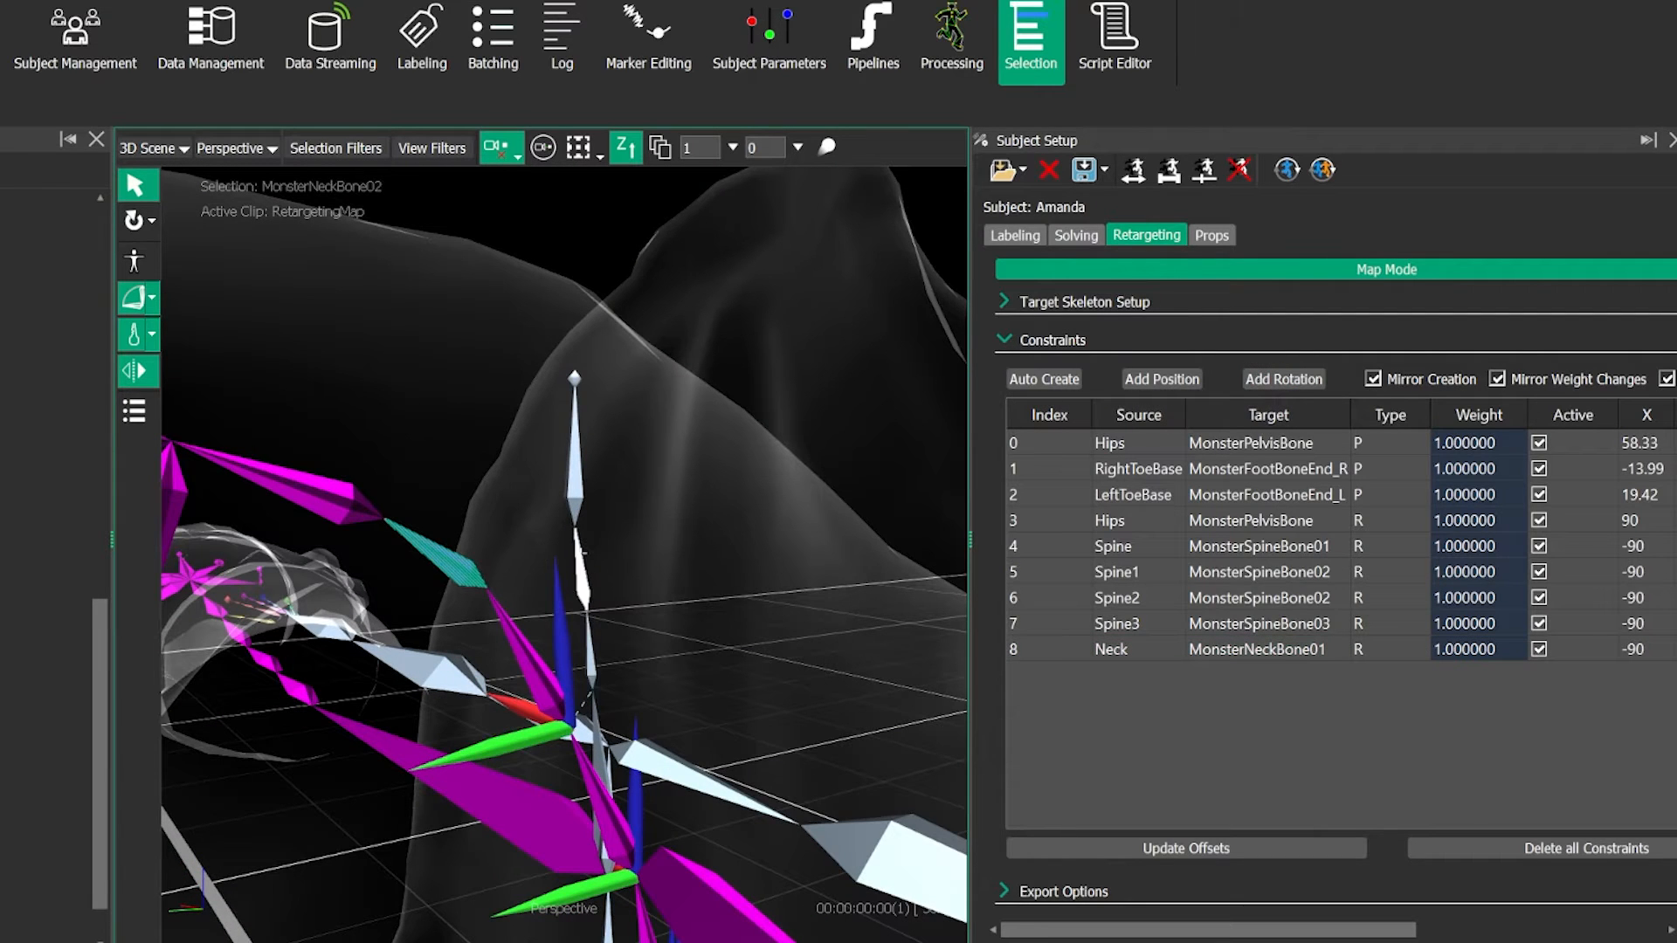
ctrl+click(583, 555)
click(1280, 381)
alt+right_drag(456, 512, 468, 550)
- Add a second rotation constraint from Neck1, targeting MonsterNeckBone03
click(572, 511)
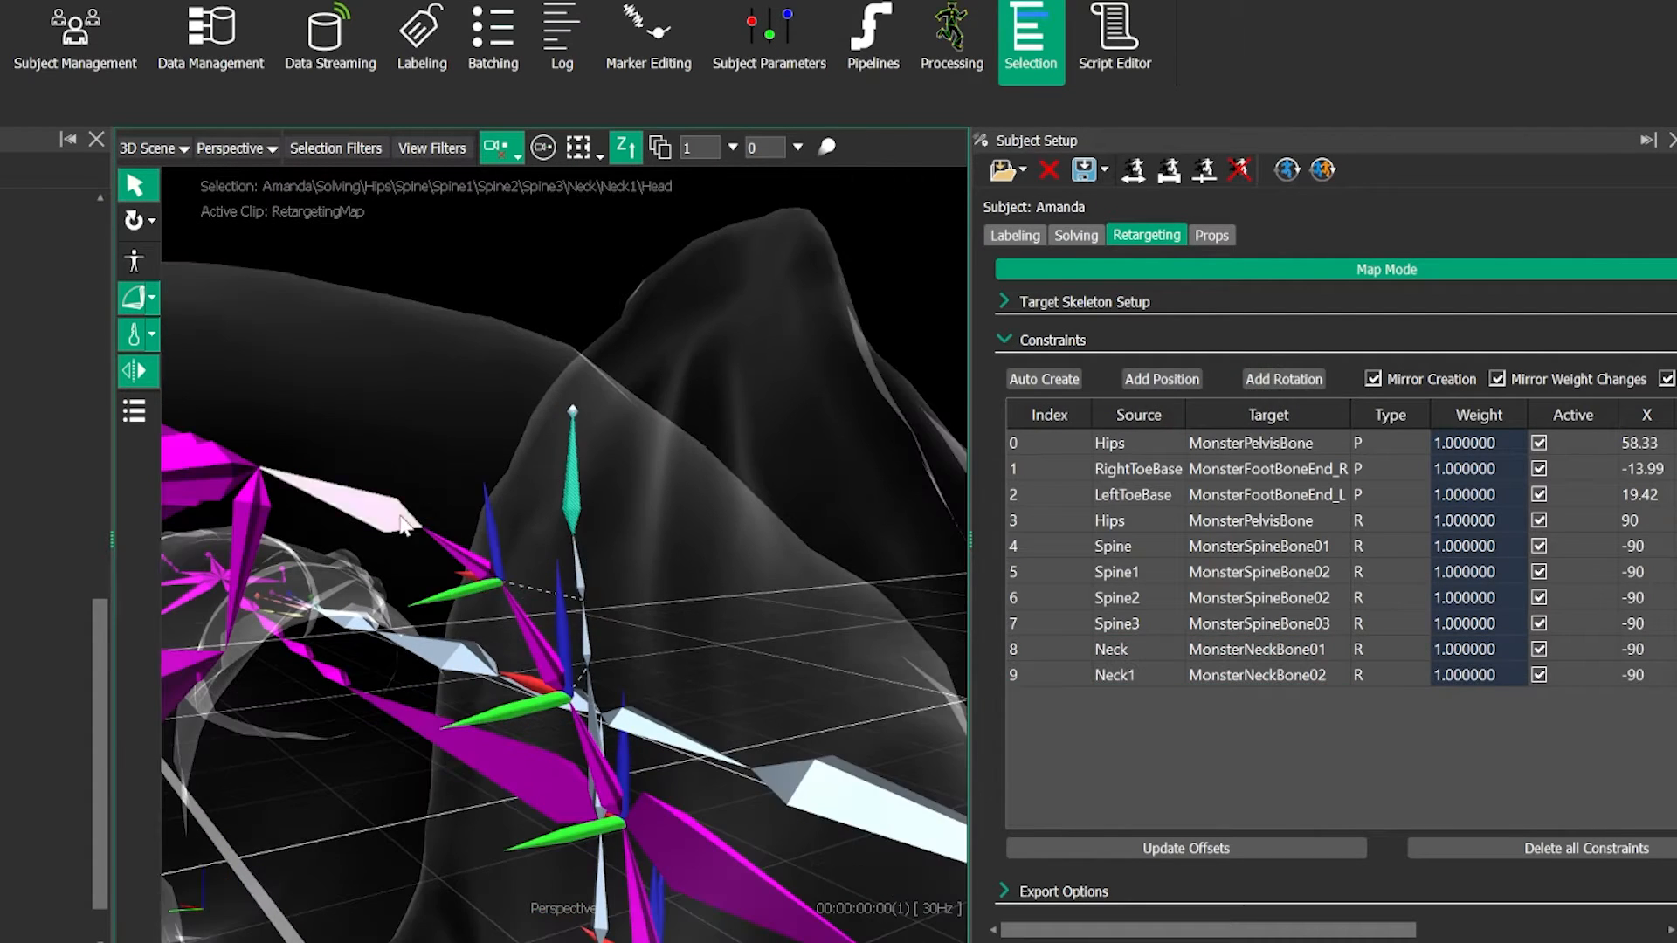
alt+right_drag(468, 464, 474, 444)
click(584, 587)
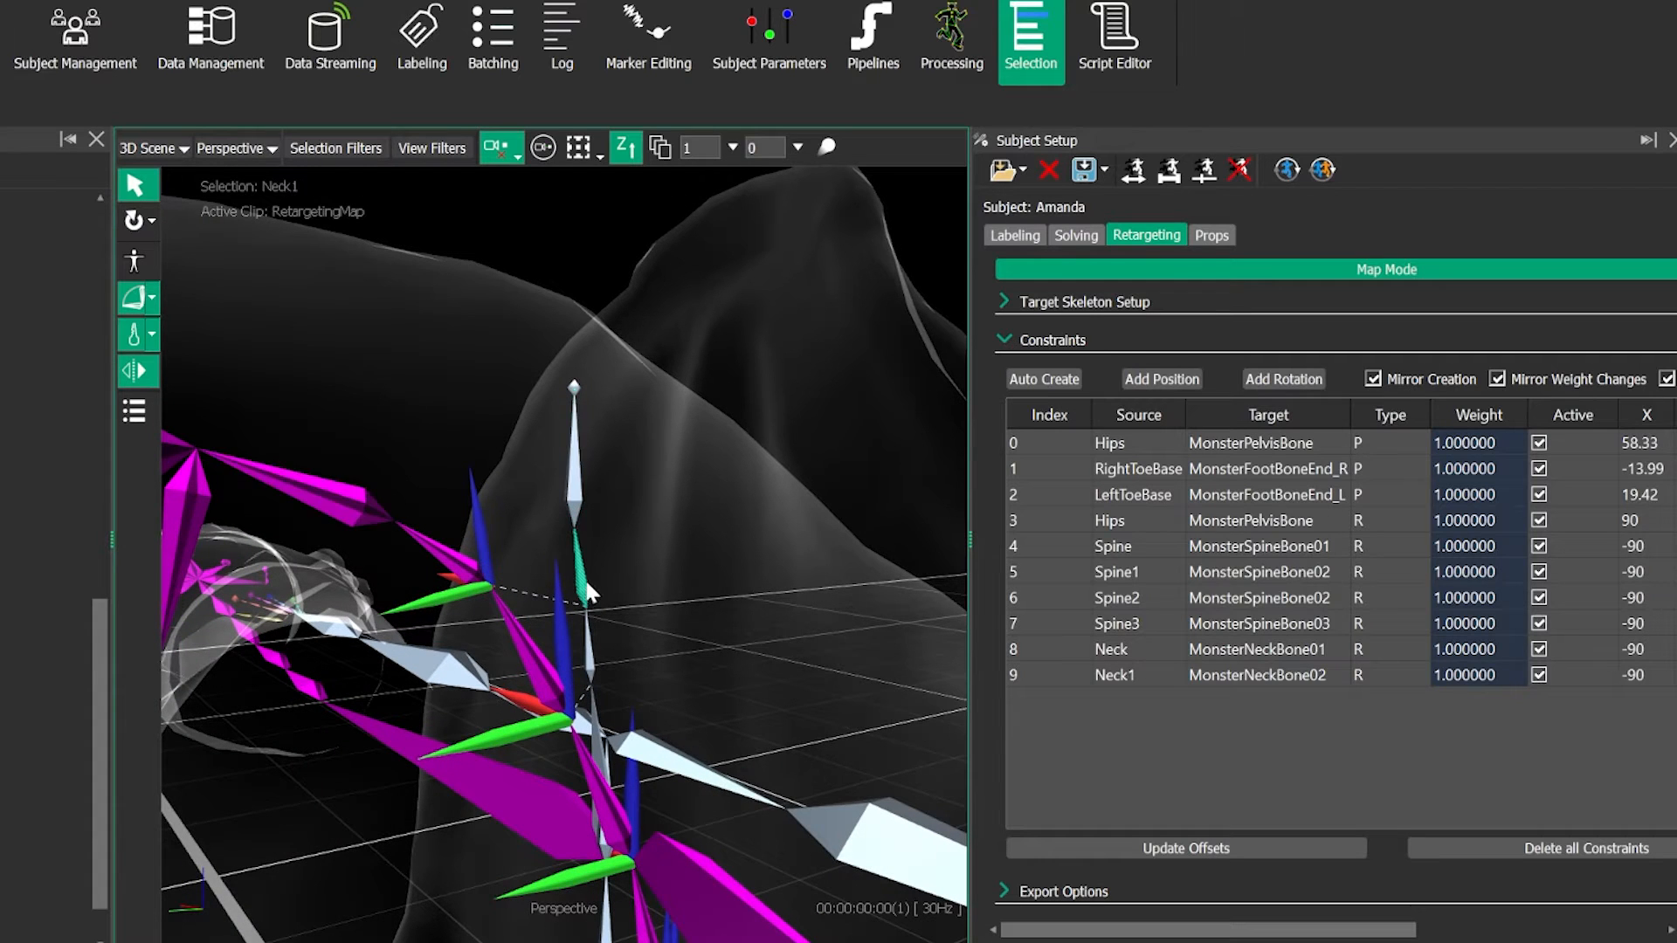
ctrl+click(356, 503)
click(1294, 381)
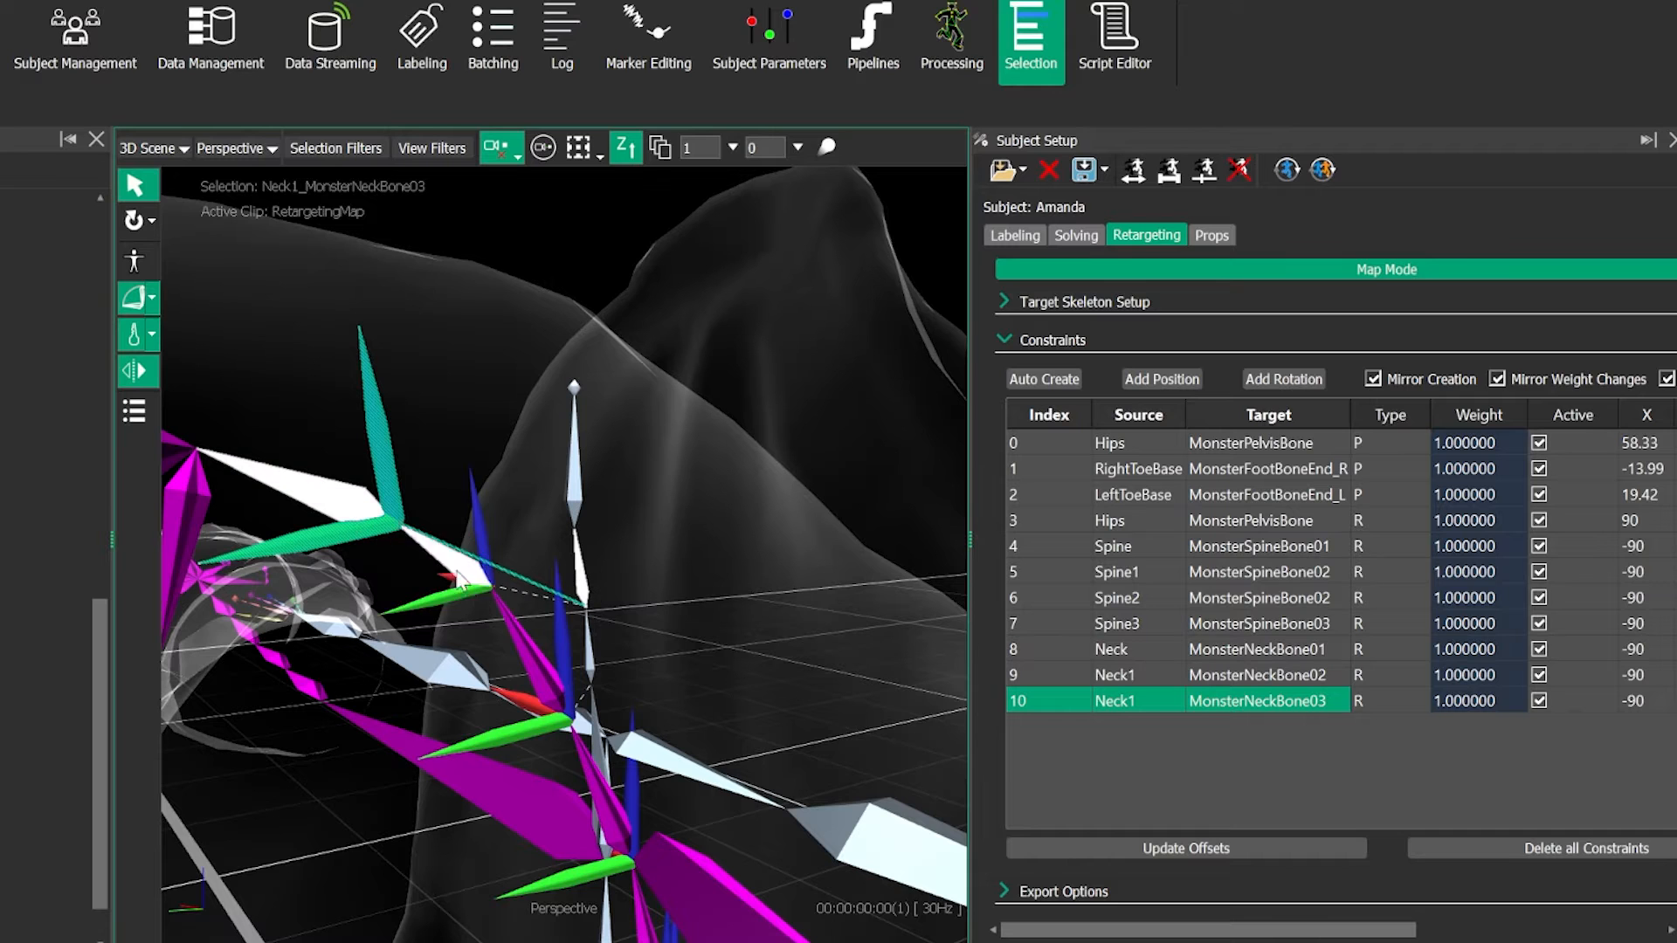
- Add a rotation constraint between the performer's Head bone and MonsterHeadBone
alt+drag(398, 537, 515, 625)
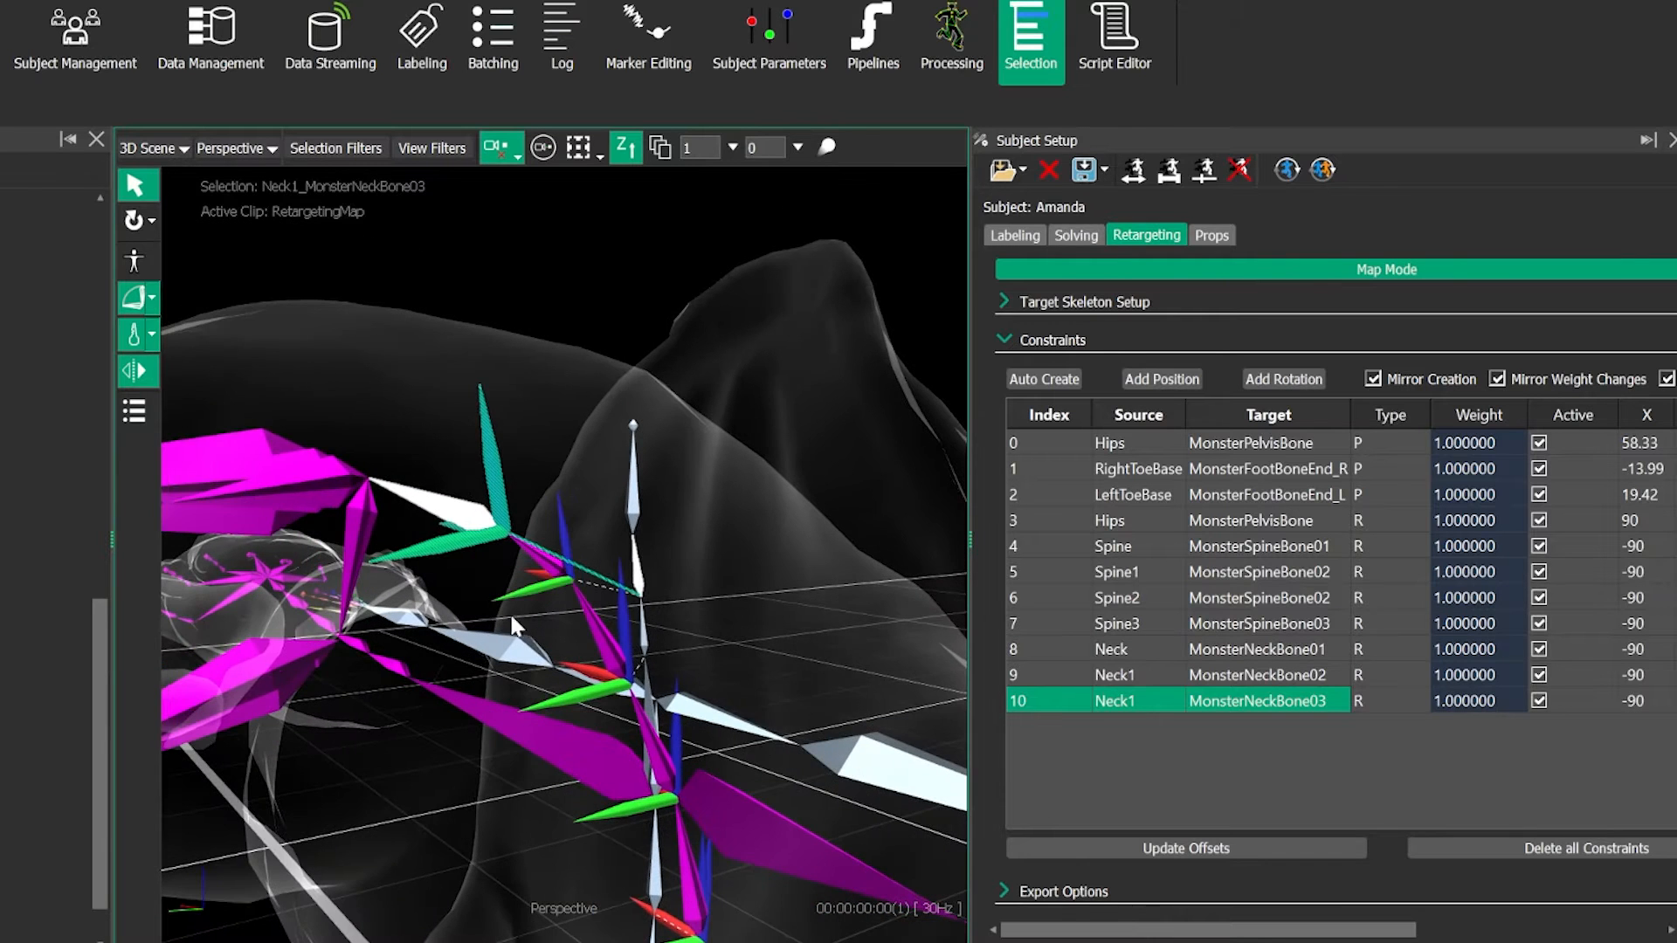
click(309, 485)
click(634, 476)
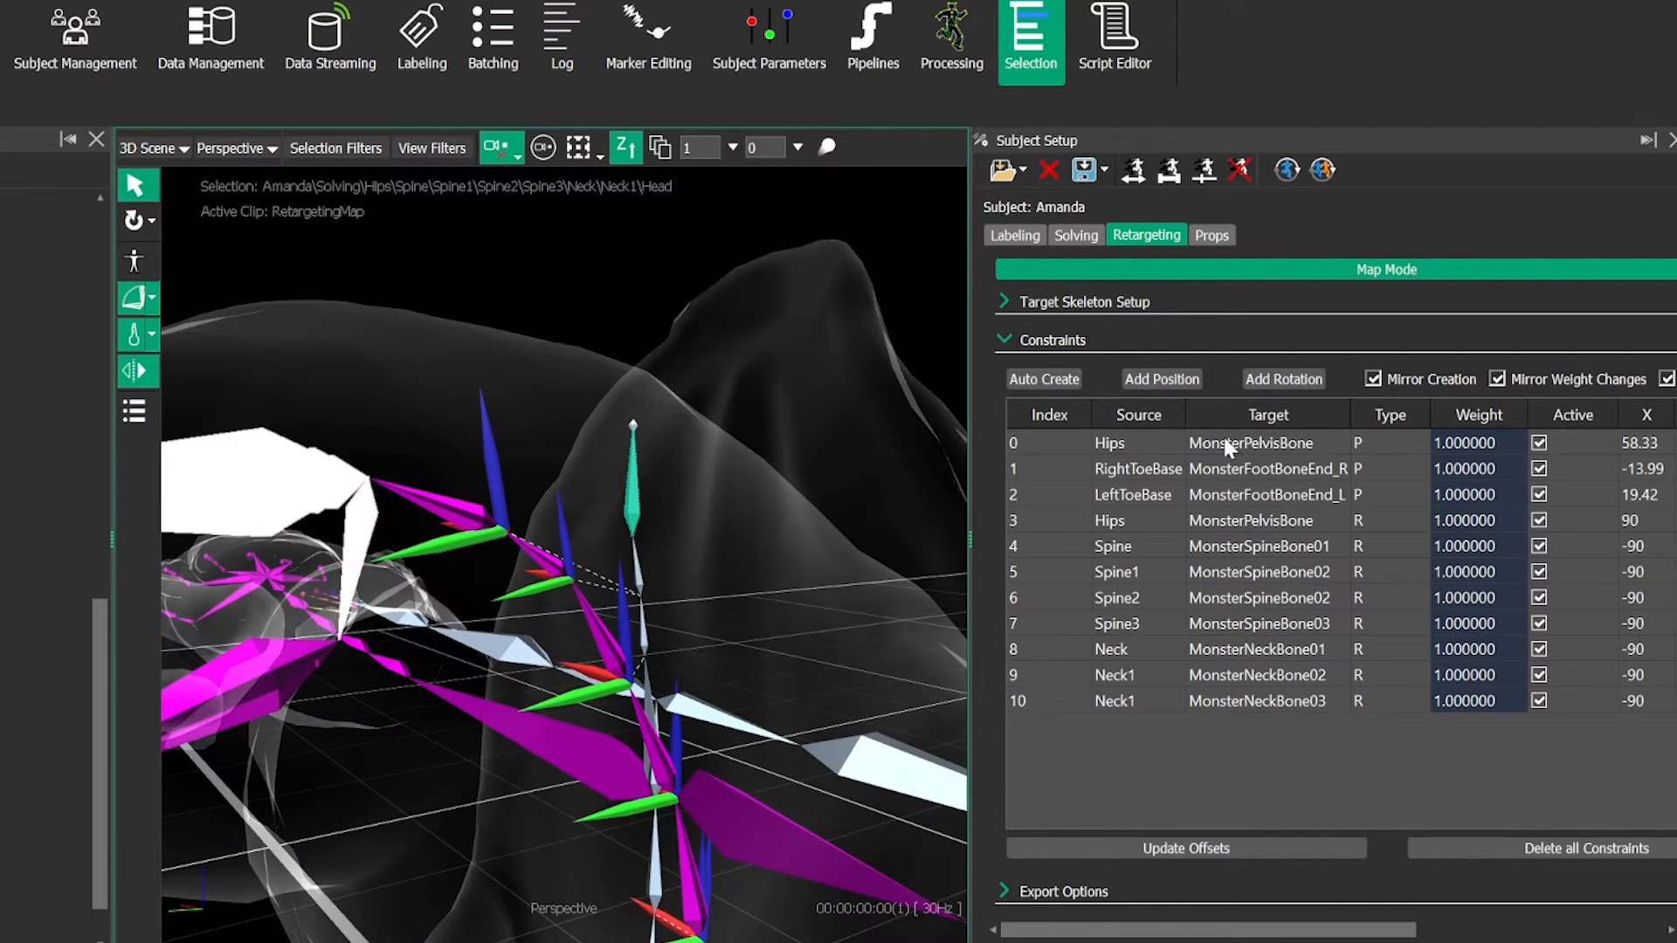
click(1276, 375)
- Add a rotation constraint between LeftShoulder and MonsterShoulderBone_L, mirrored to the right shoulder
alt+drag(521, 489, 425, 640)
alt+right_drag(425, 640, 420, 671)
alt+drag(420, 671, 524, 677)
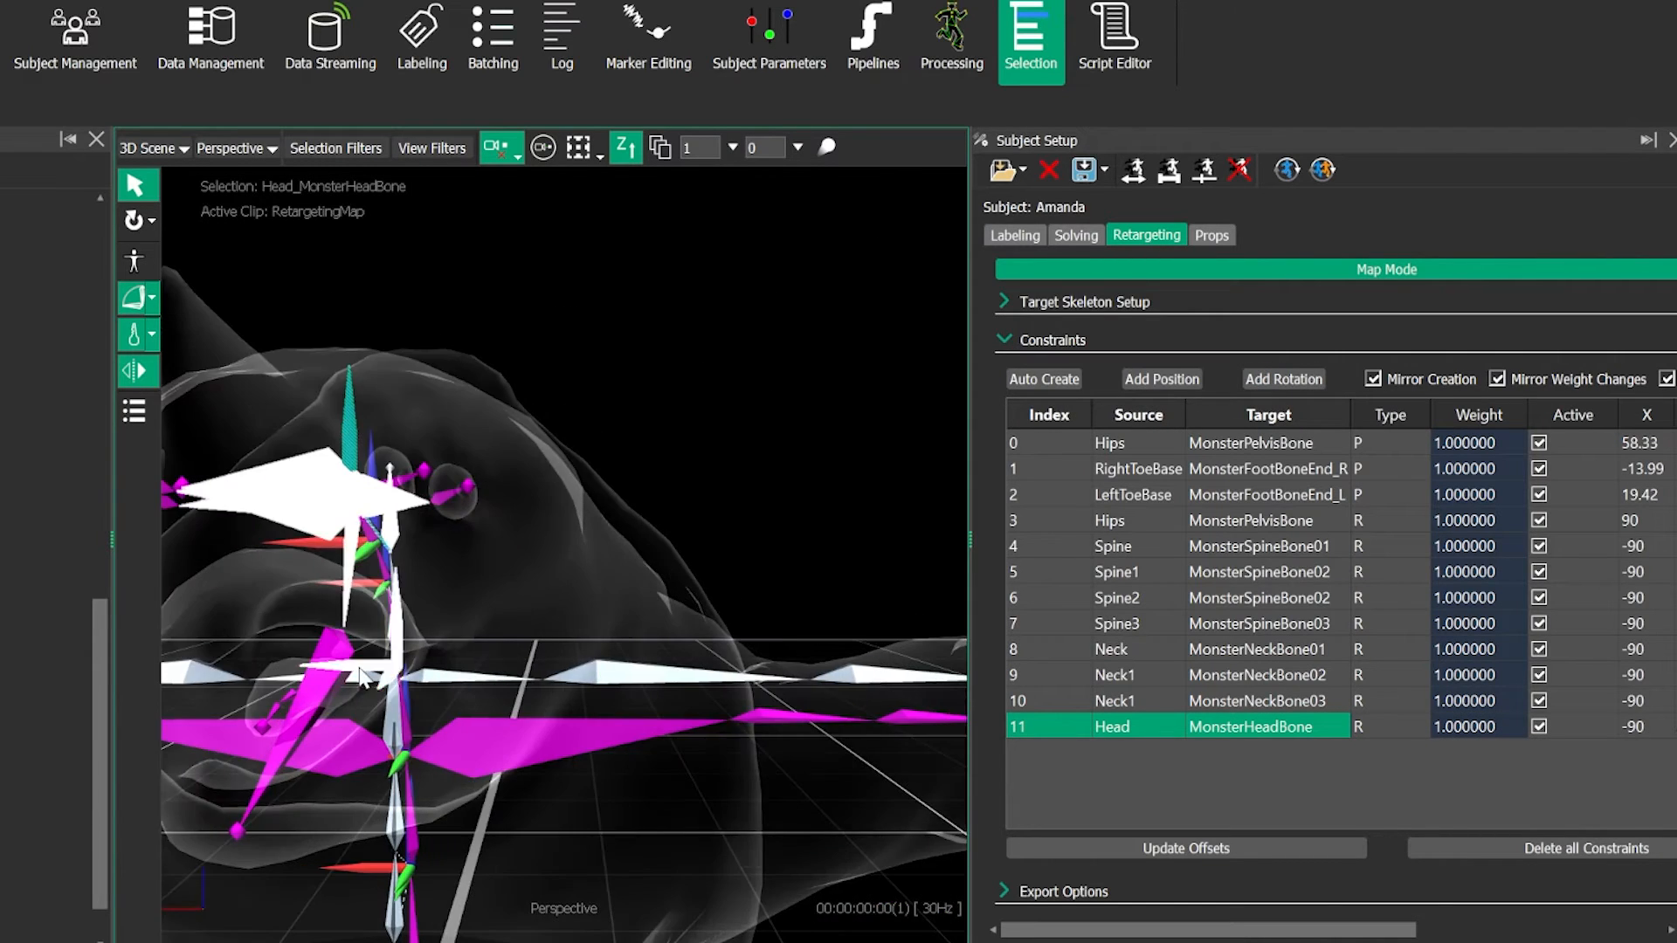
click(524, 677)
alt+middle_drag(524, 677, 506, 669)
mouse_move(507, 669)
alt+mouse_down()
mouse_move(531, 658)
mouse_move(516, 700)
alt+mouse_up()
click(395, 574)
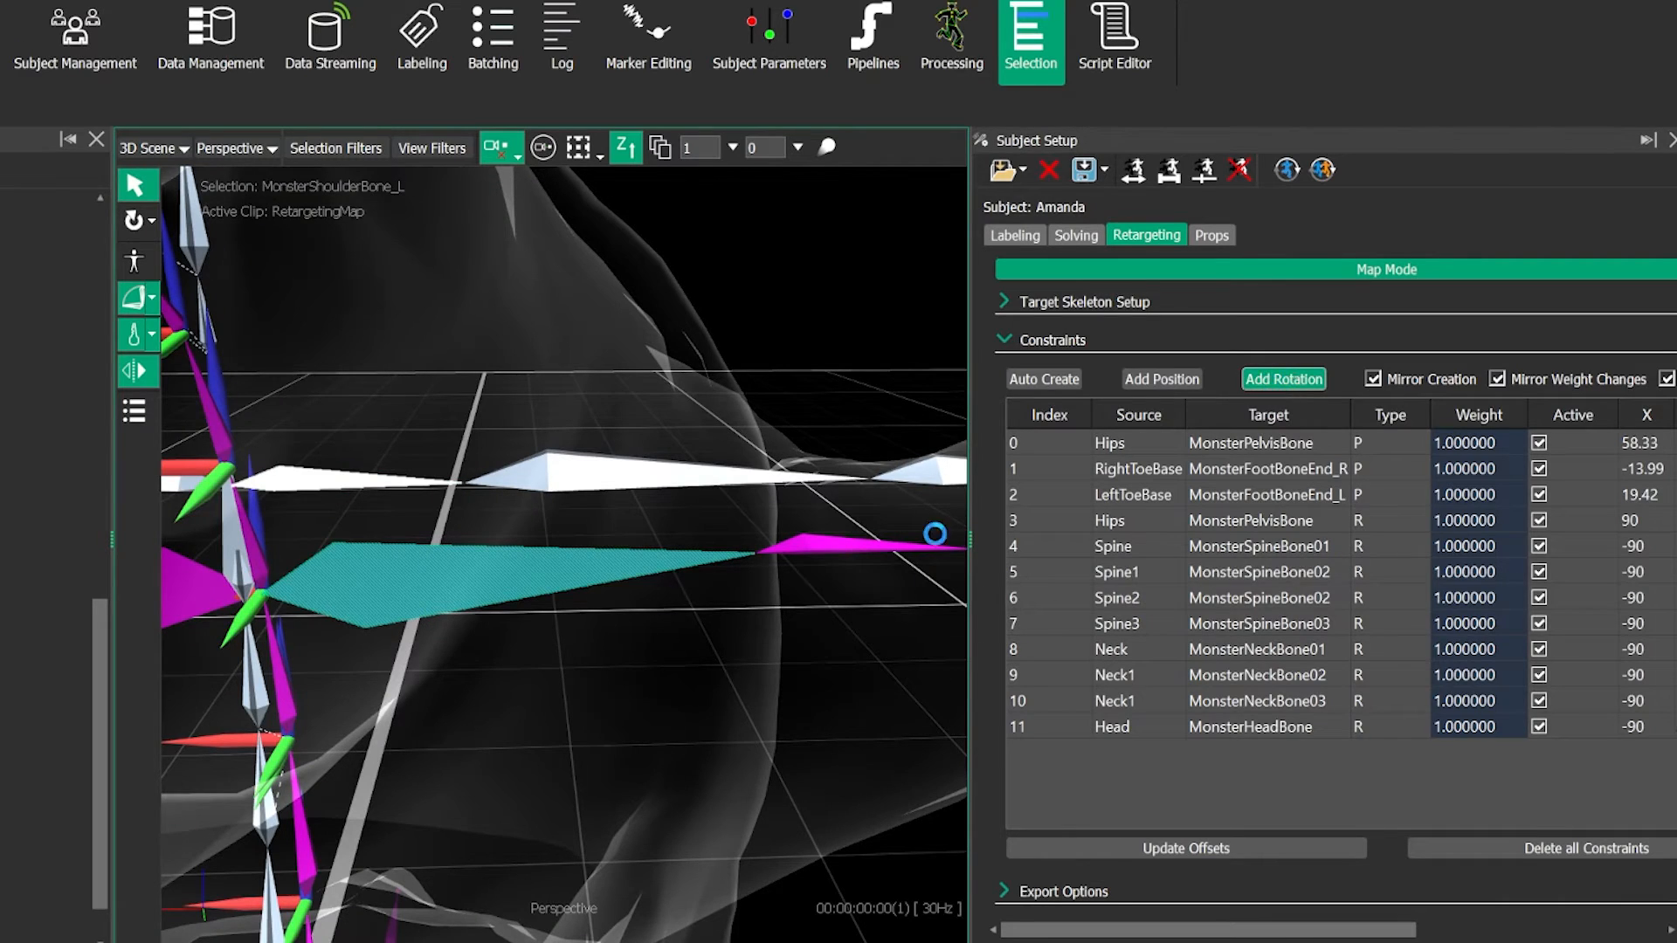
alt+drag(565, 655, 468, 681)
alt+right_drag(468, 681, 479, 698)
click(479, 698)
- Add mirrored rotation constraints from LeftArm to MonsterUpArmBone_L and MonsterUpArmTwistBone_L
alt+drag(479, 699, 515, 622)
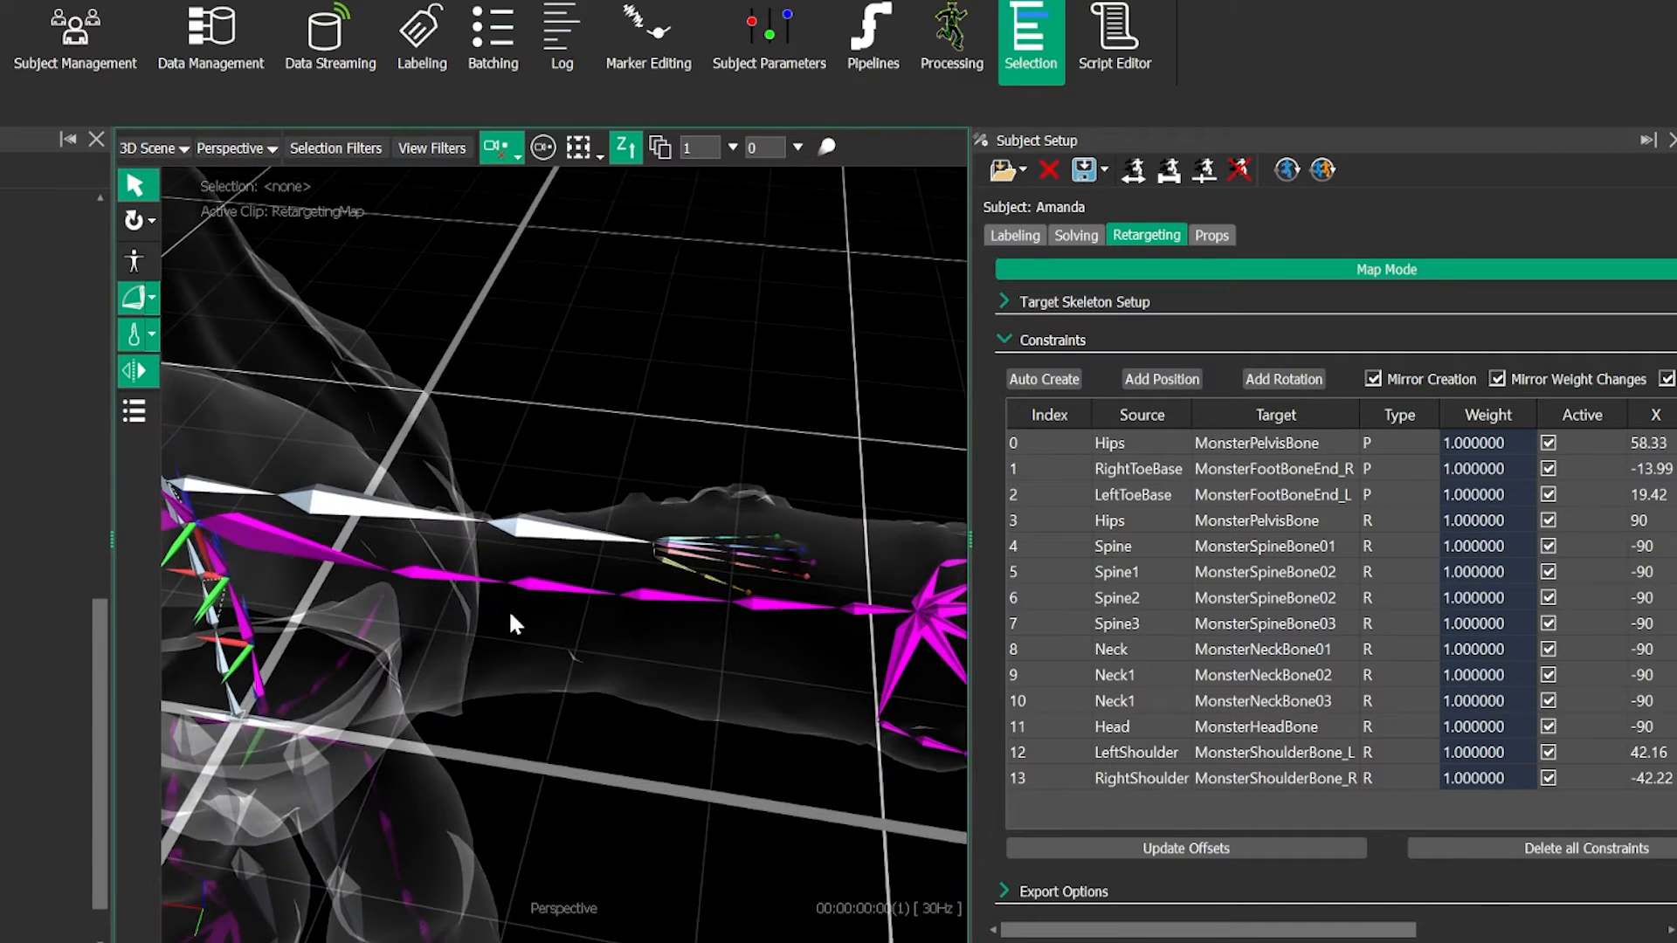
scroll(437, 607, down, 2)
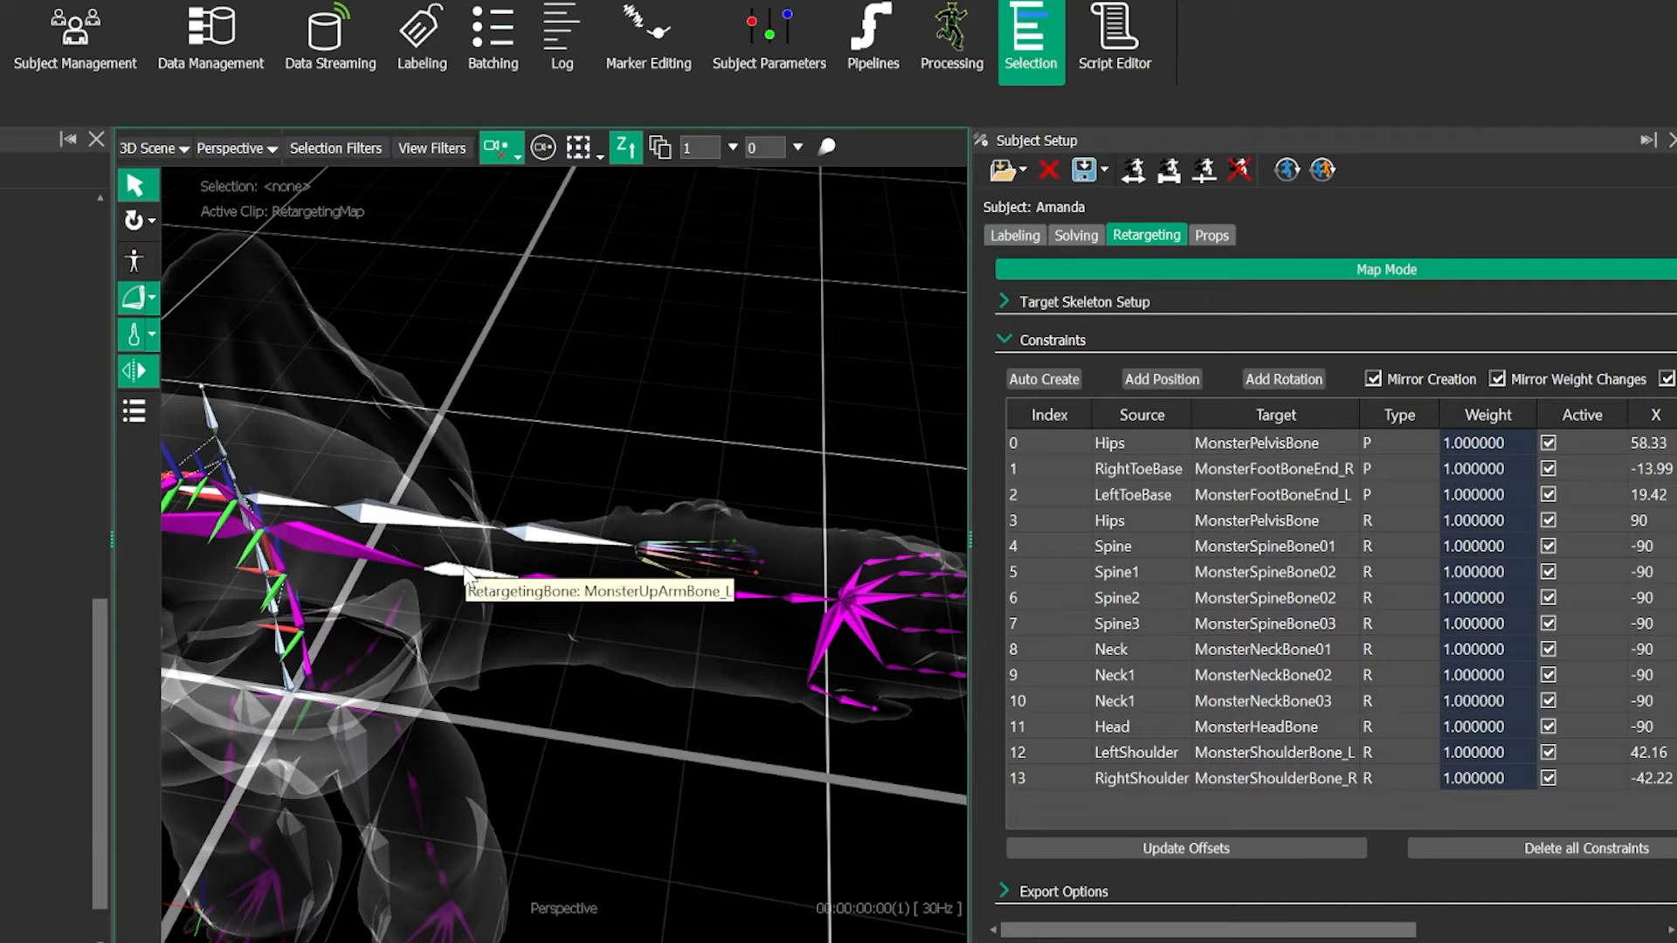
click(563, 587)
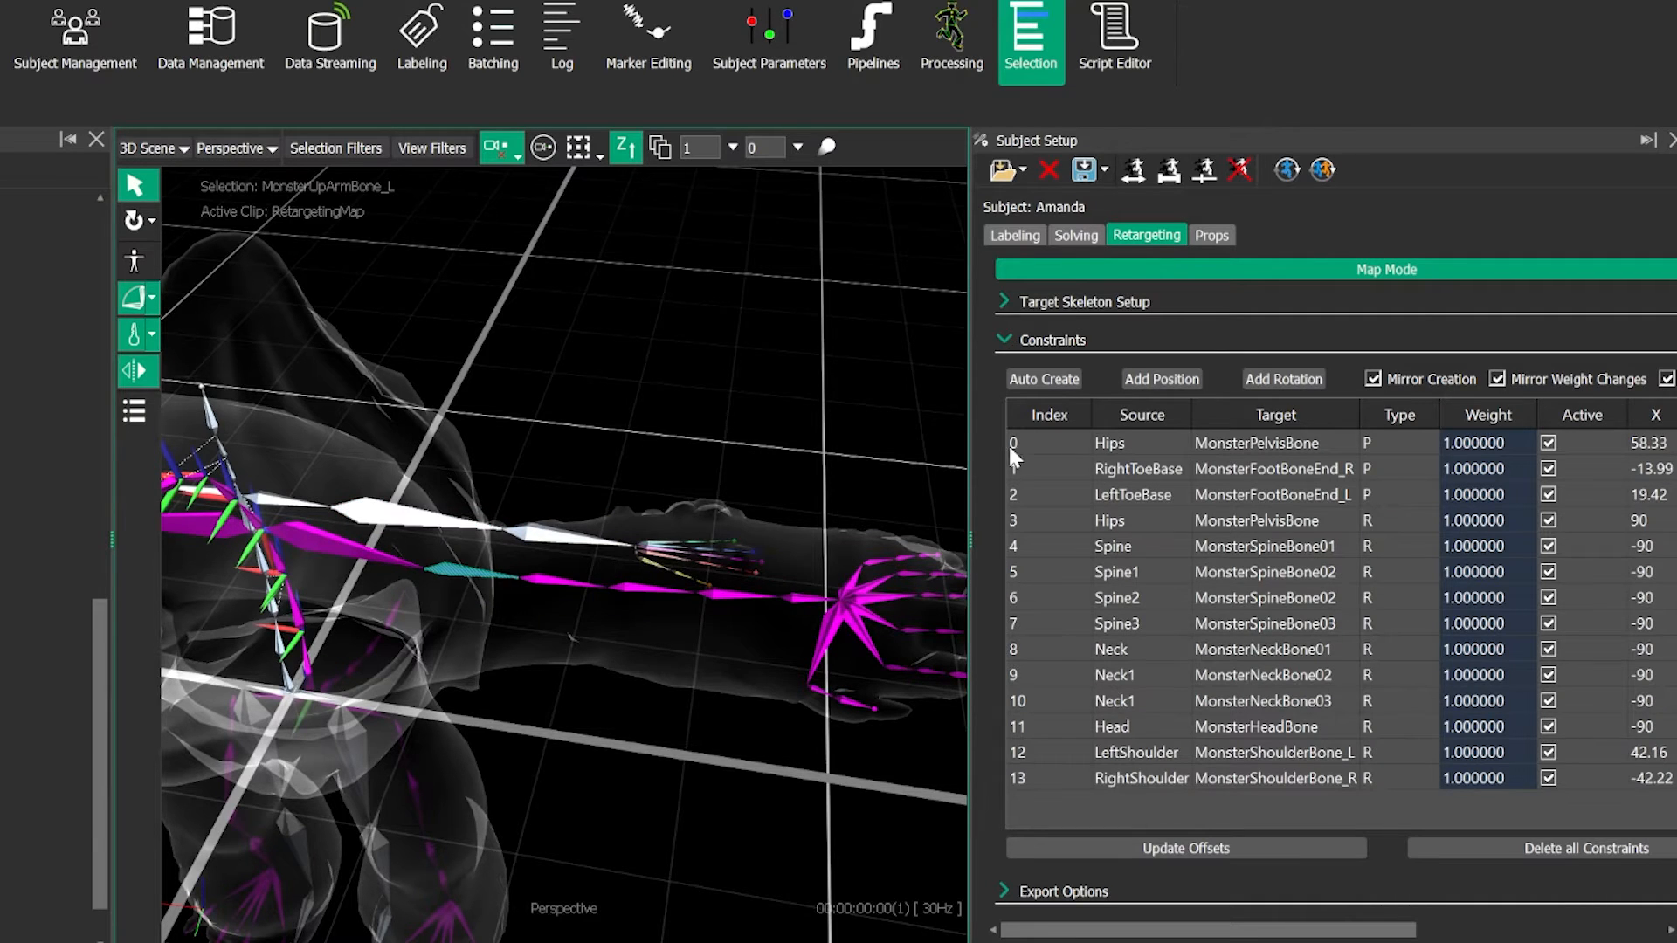
click(456, 528)
click(1281, 374)
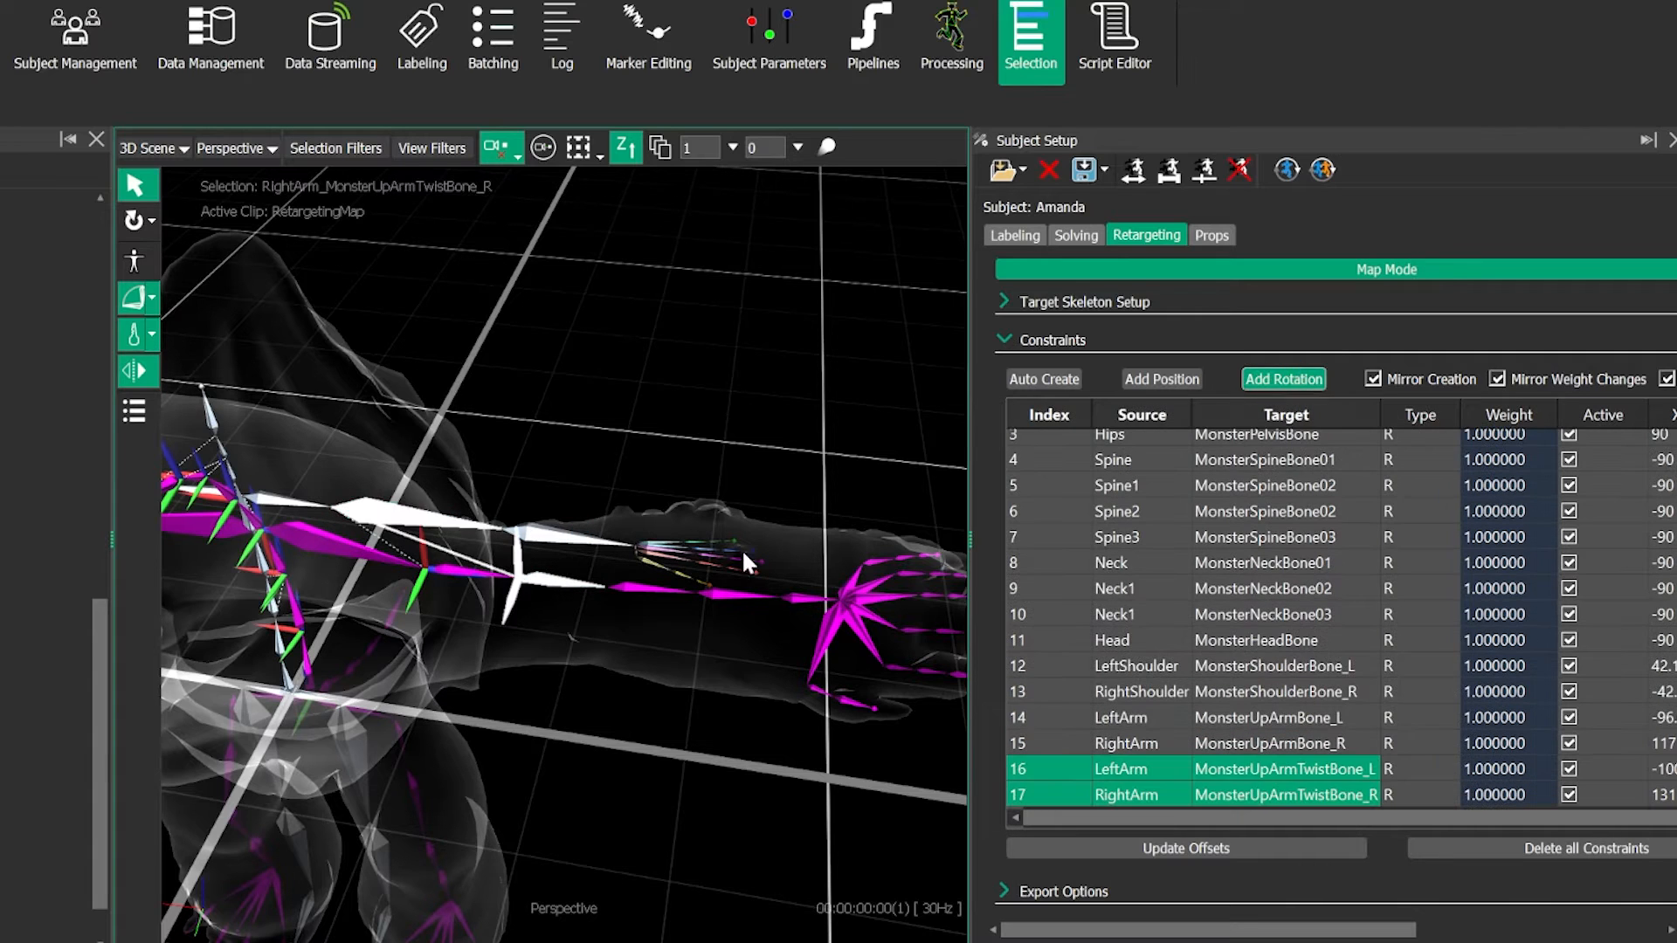
click(524, 679)
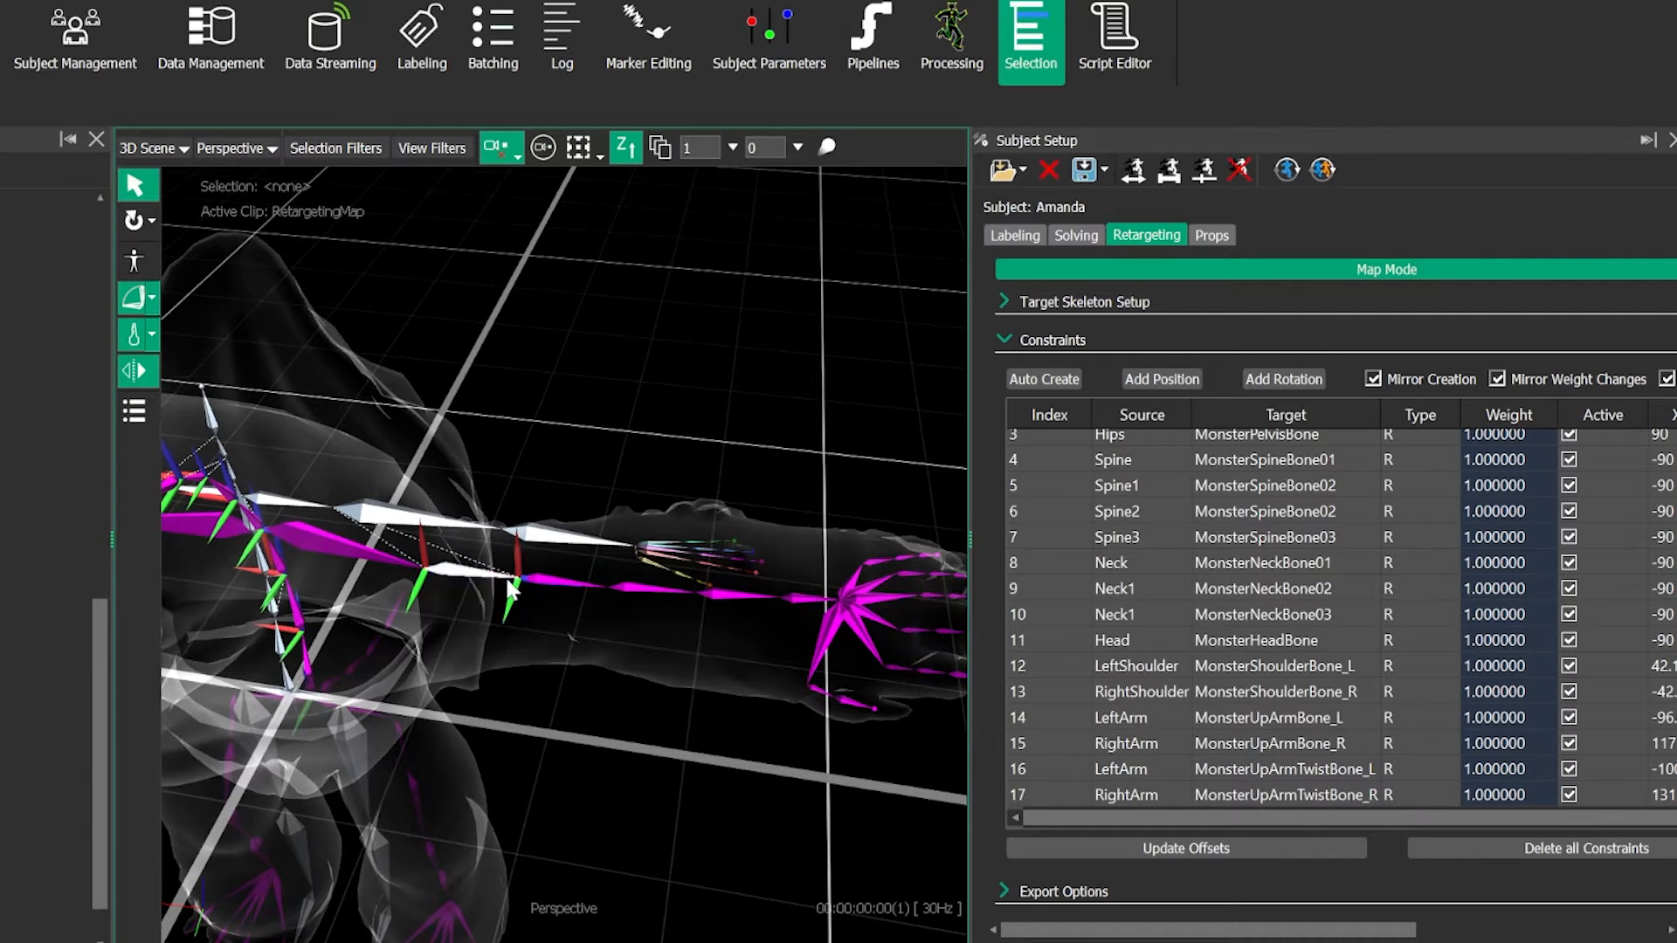
- Add mirrored rotation constraints from LeftForeArm to MonsterArmBone_L and MonsterArmTwistBone_L
click(670, 593)
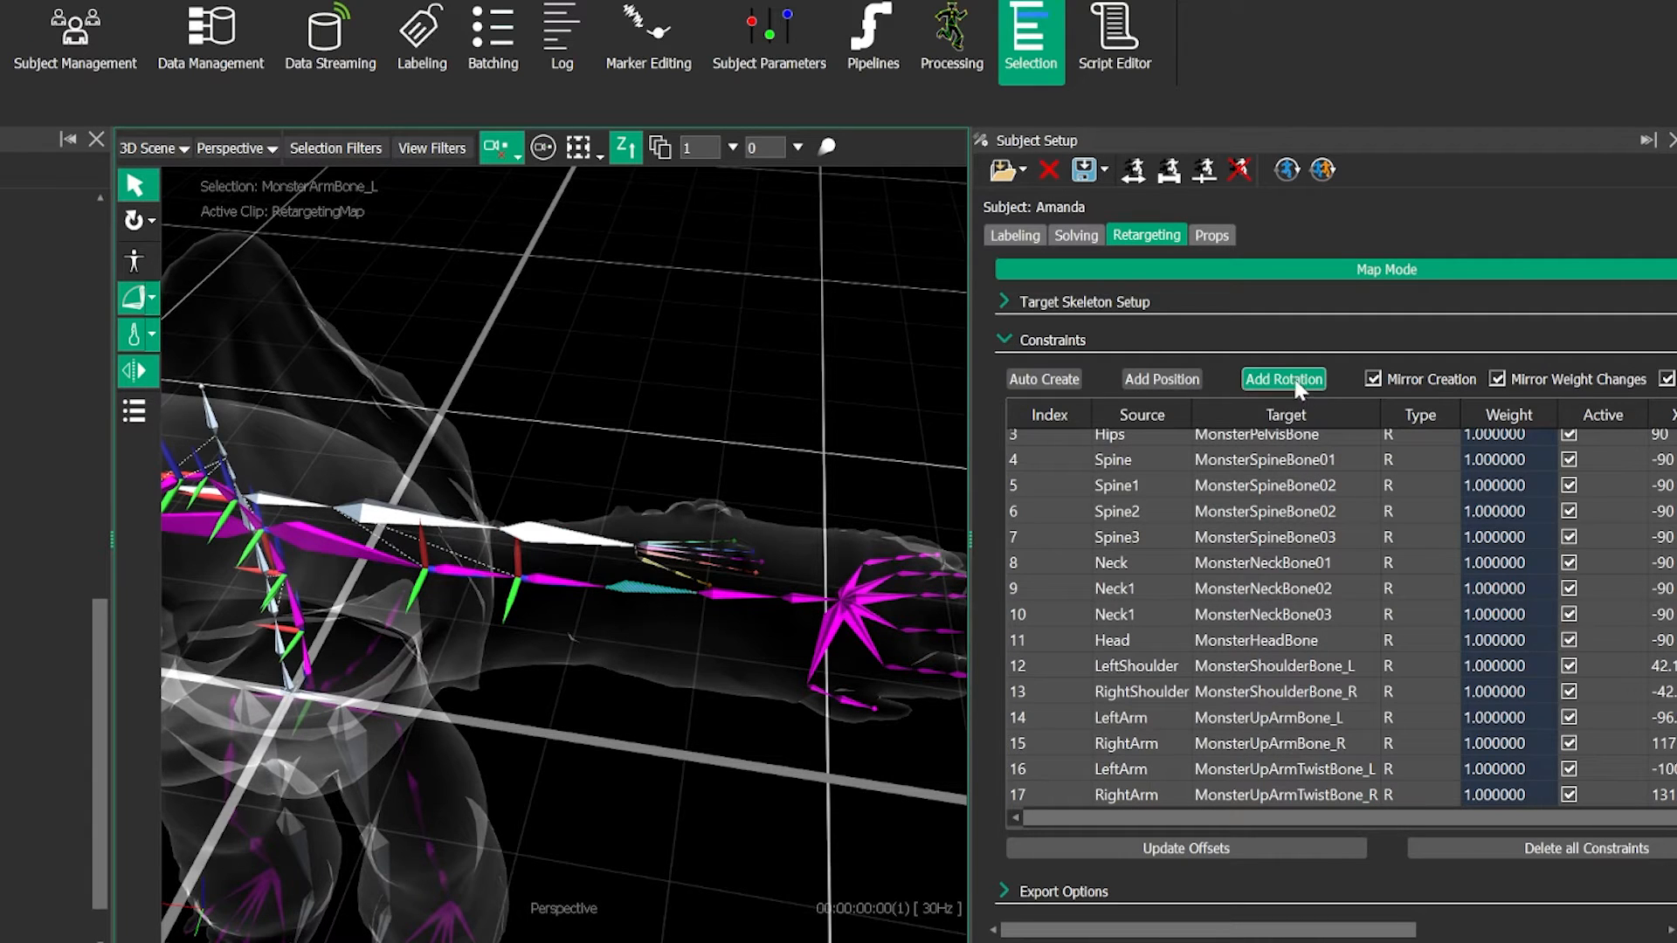
click(597, 548)
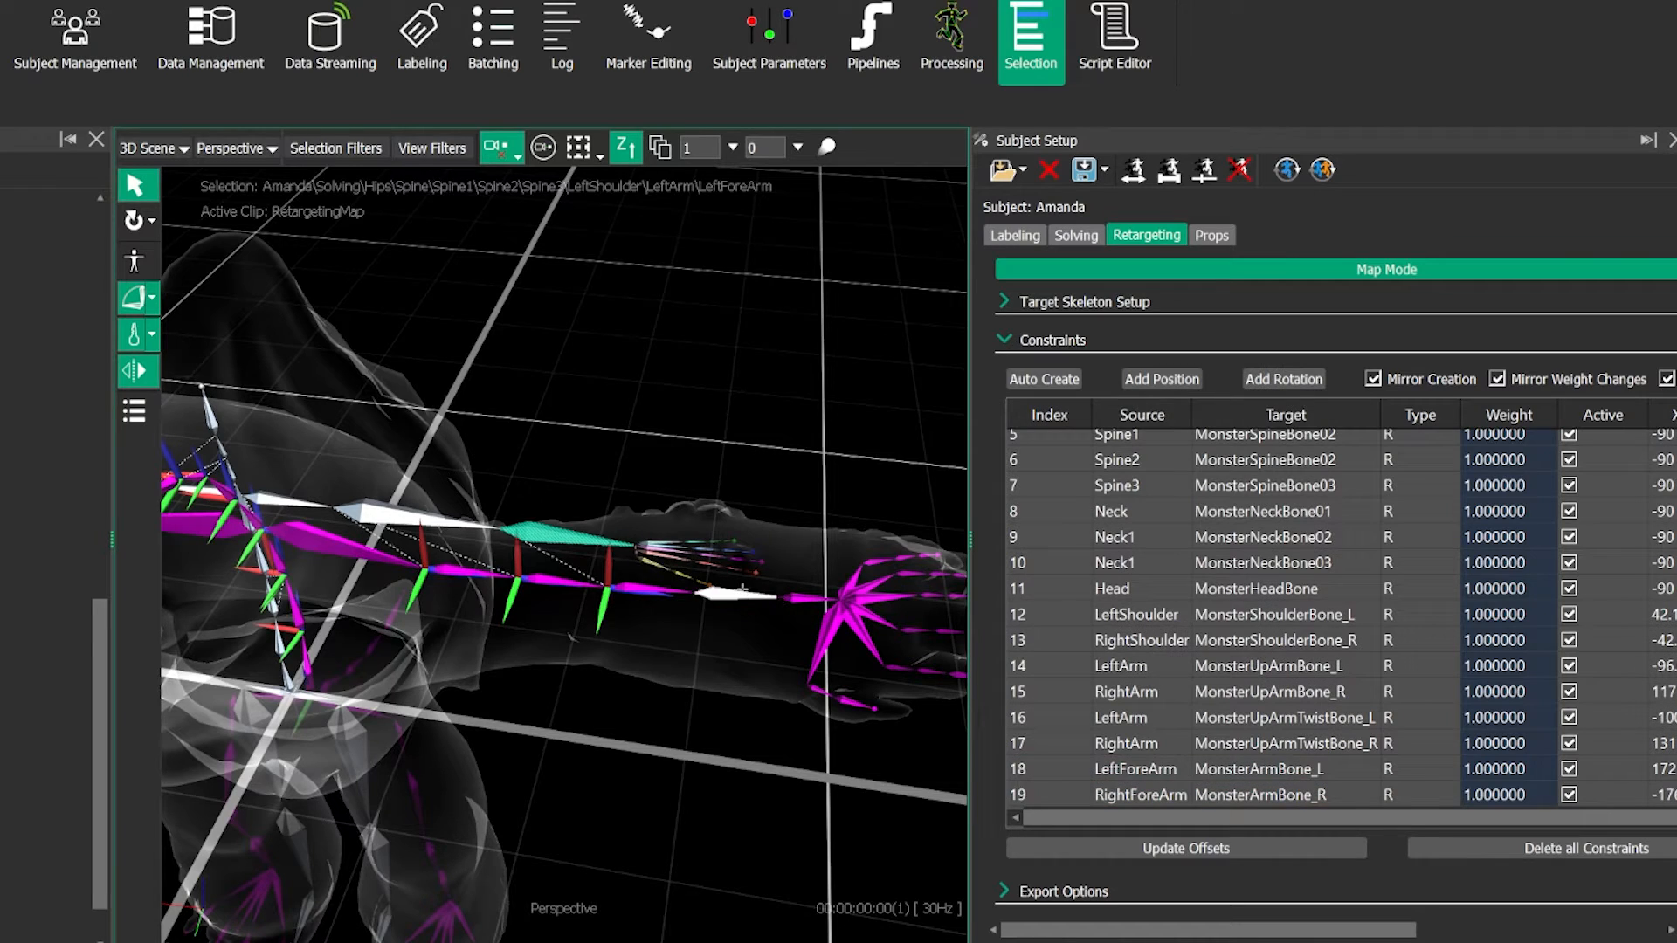
click(740, 593)
click(1279, 379)
click(697, 593)
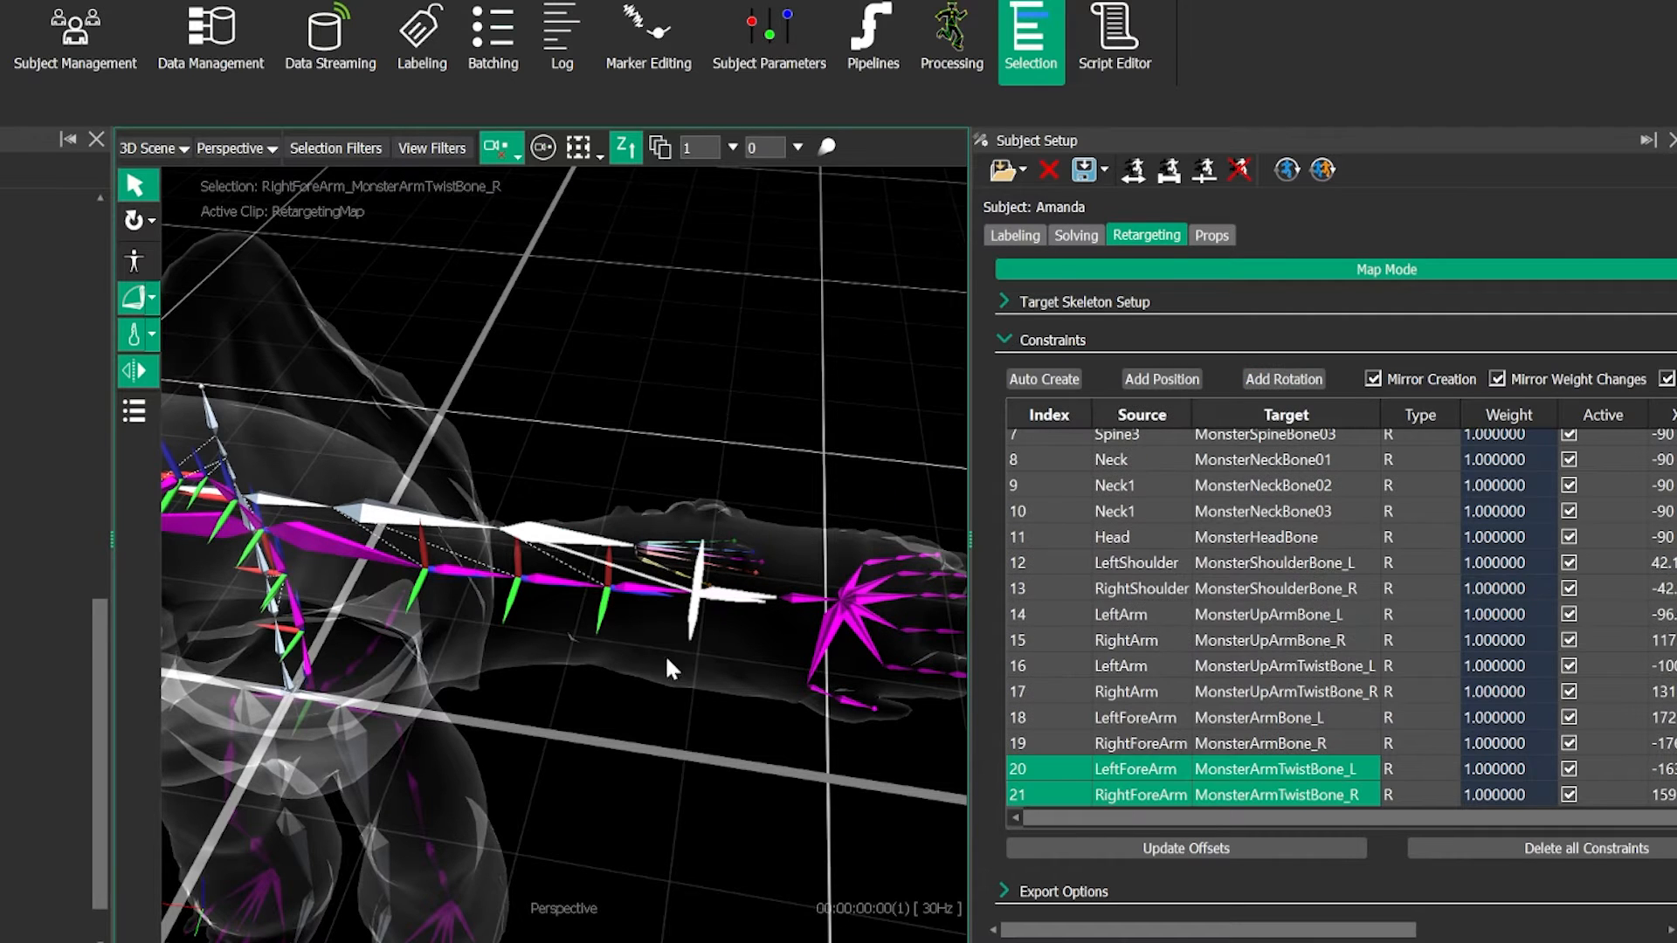
- Examine the rotation constraints along both arms, comparing the mirrored side with the original
alt+right_drag(599, 570, 619, 812)
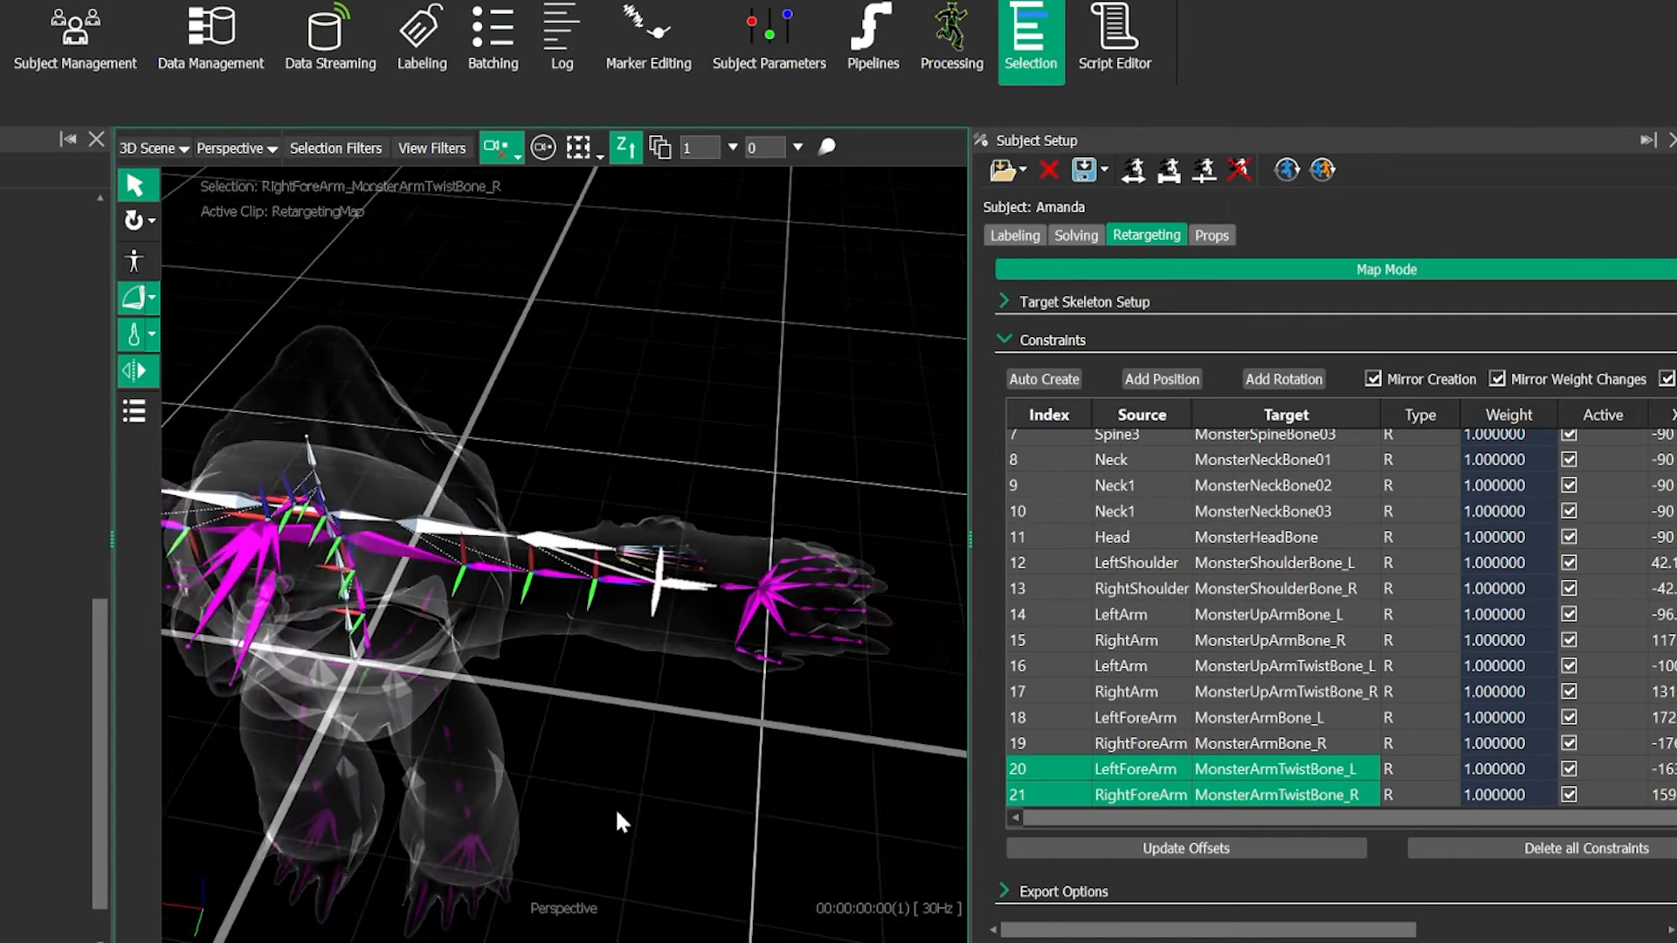
alt+middle_drag(418, 653, 642, 629)
alt+drag(288, 602, 464, 526)
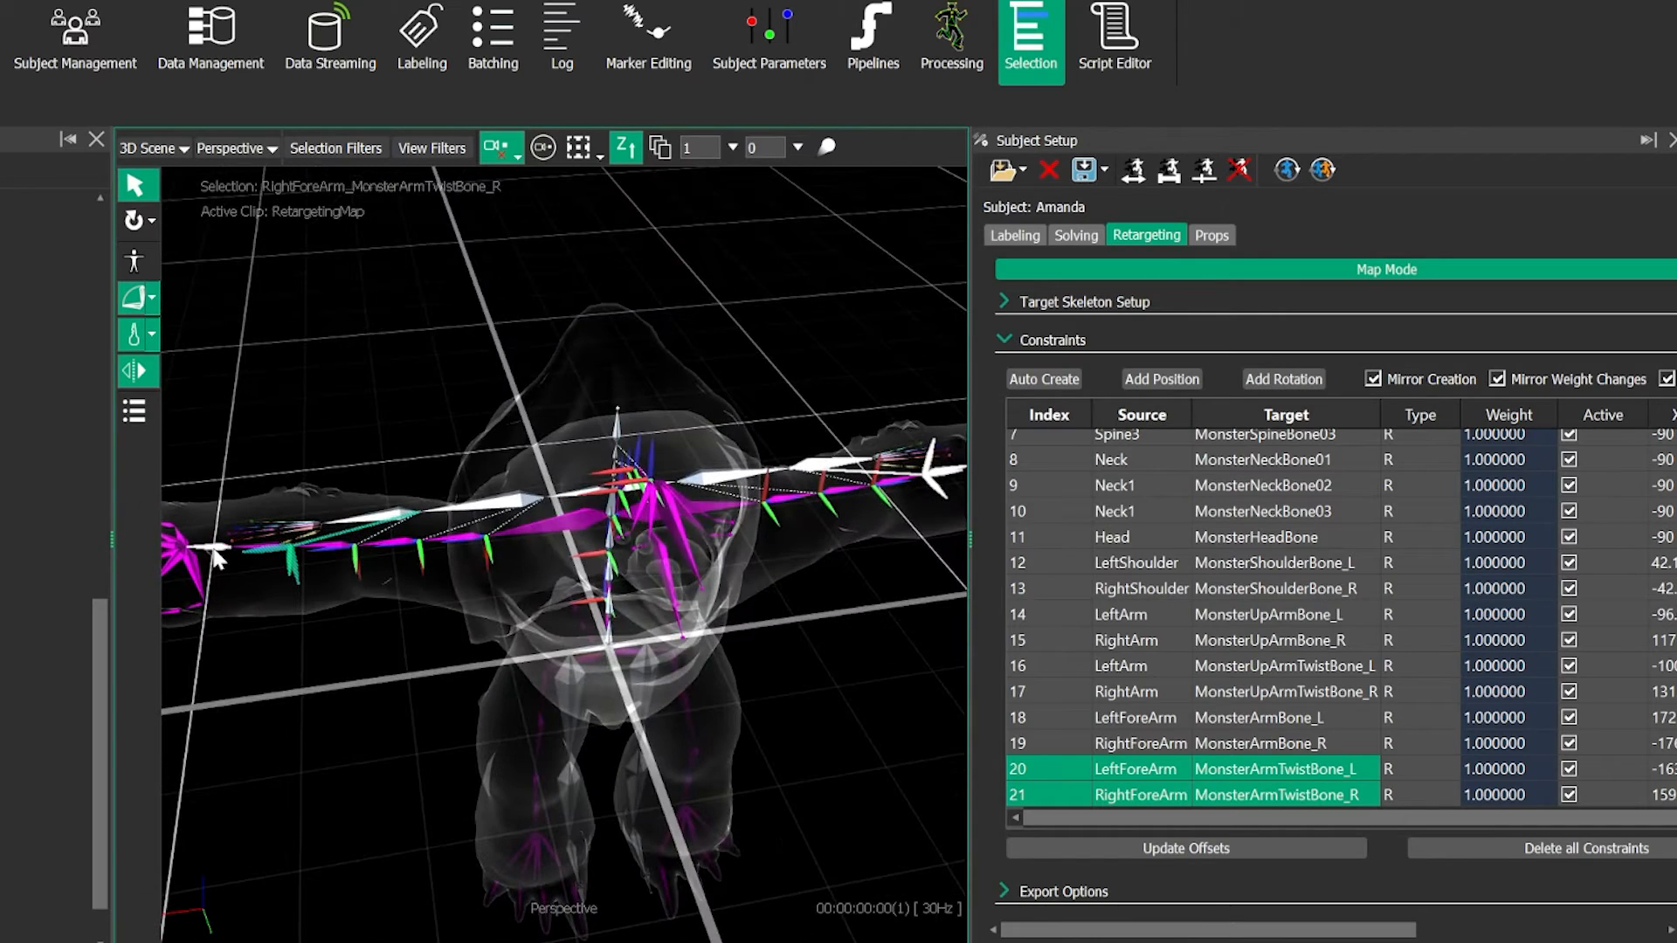
alt+right_drag(708, 597, 718, 528)
alt+middle_drag(718, 528, 670, 527)
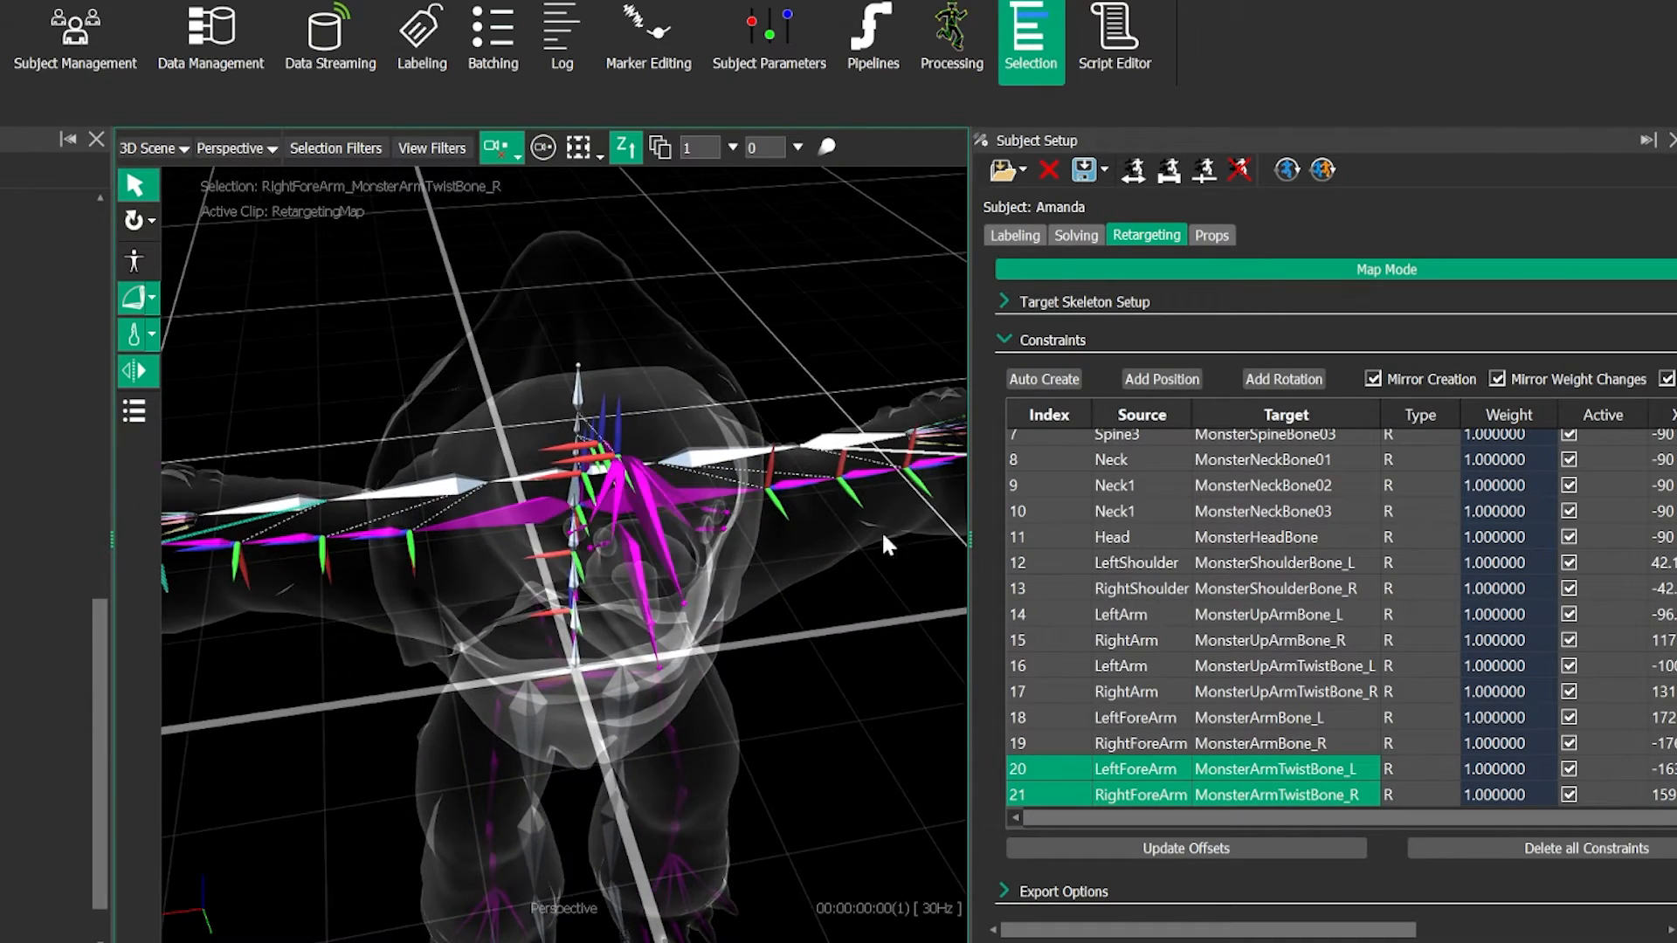
- Add a rotation constraint from LeftHand to MonsterPalmBone_L, mirrored to the right hand
alt+drag(882, 535, 751, 545)
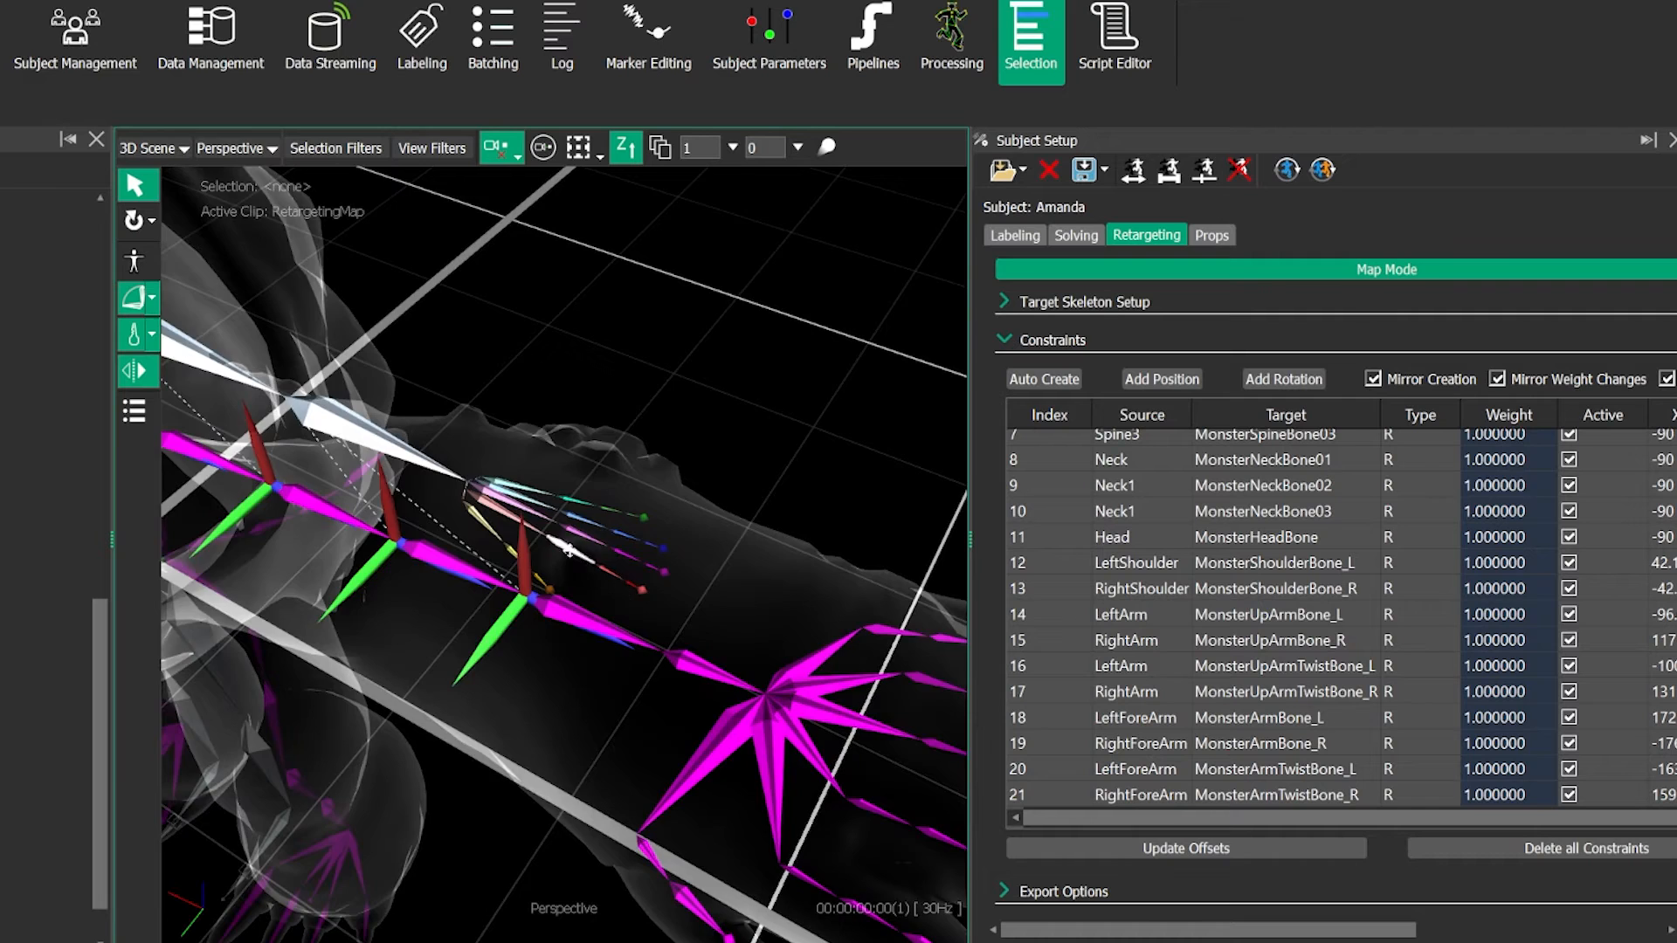
alt+drag(568, 549, 695, 568)
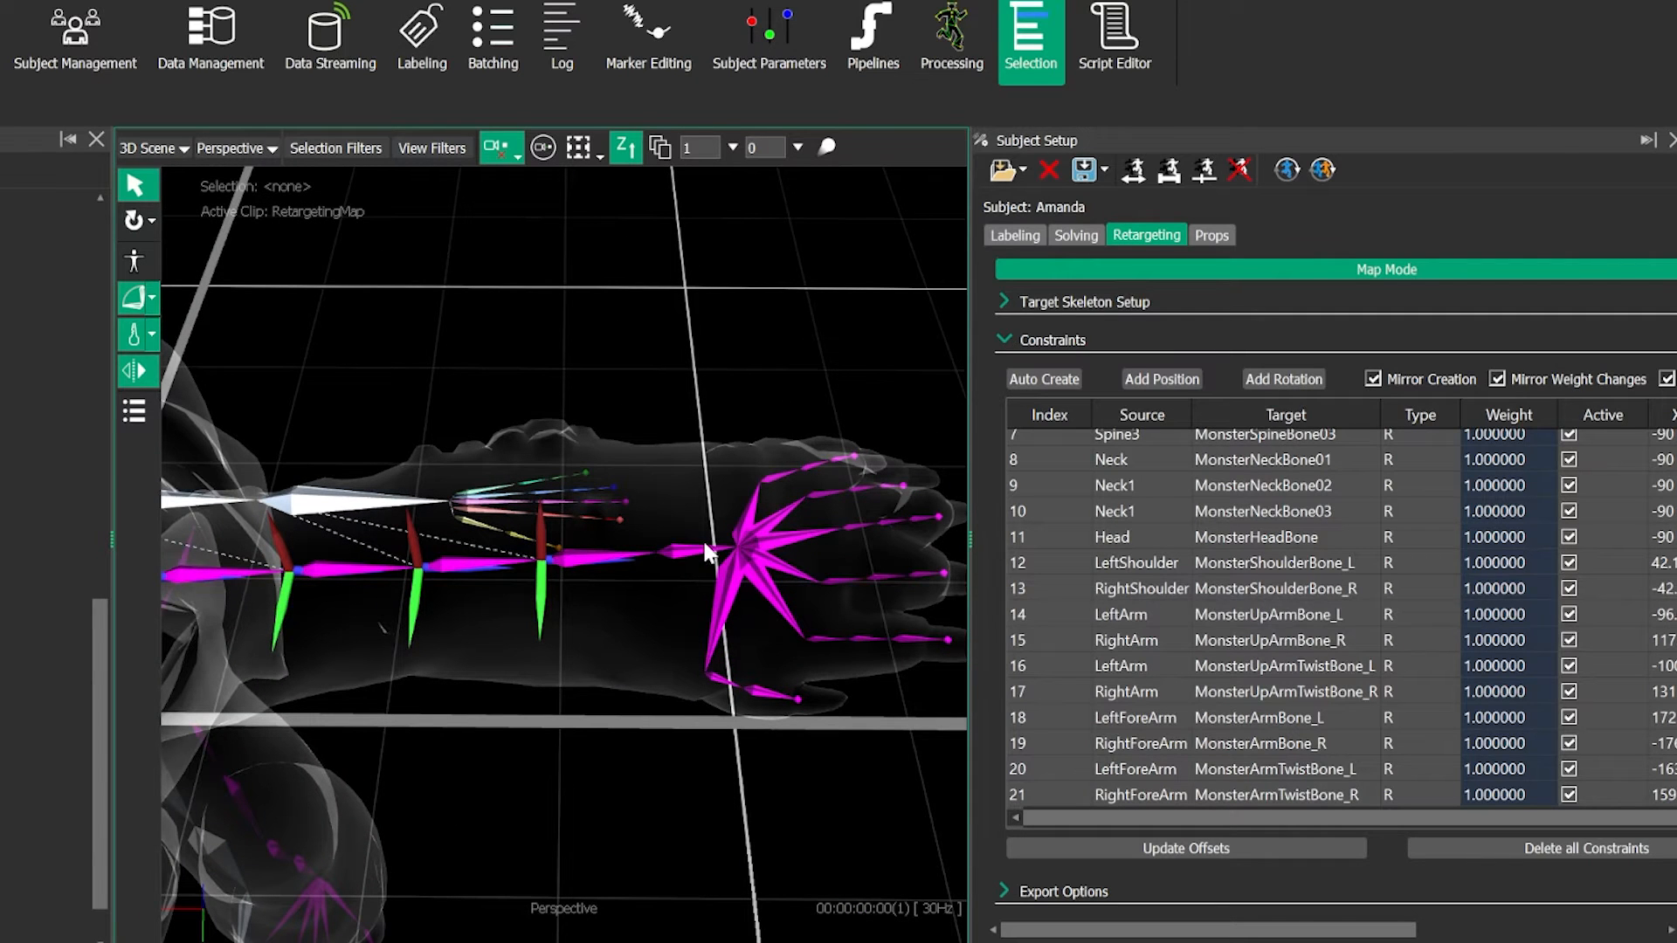
click(706, 550)
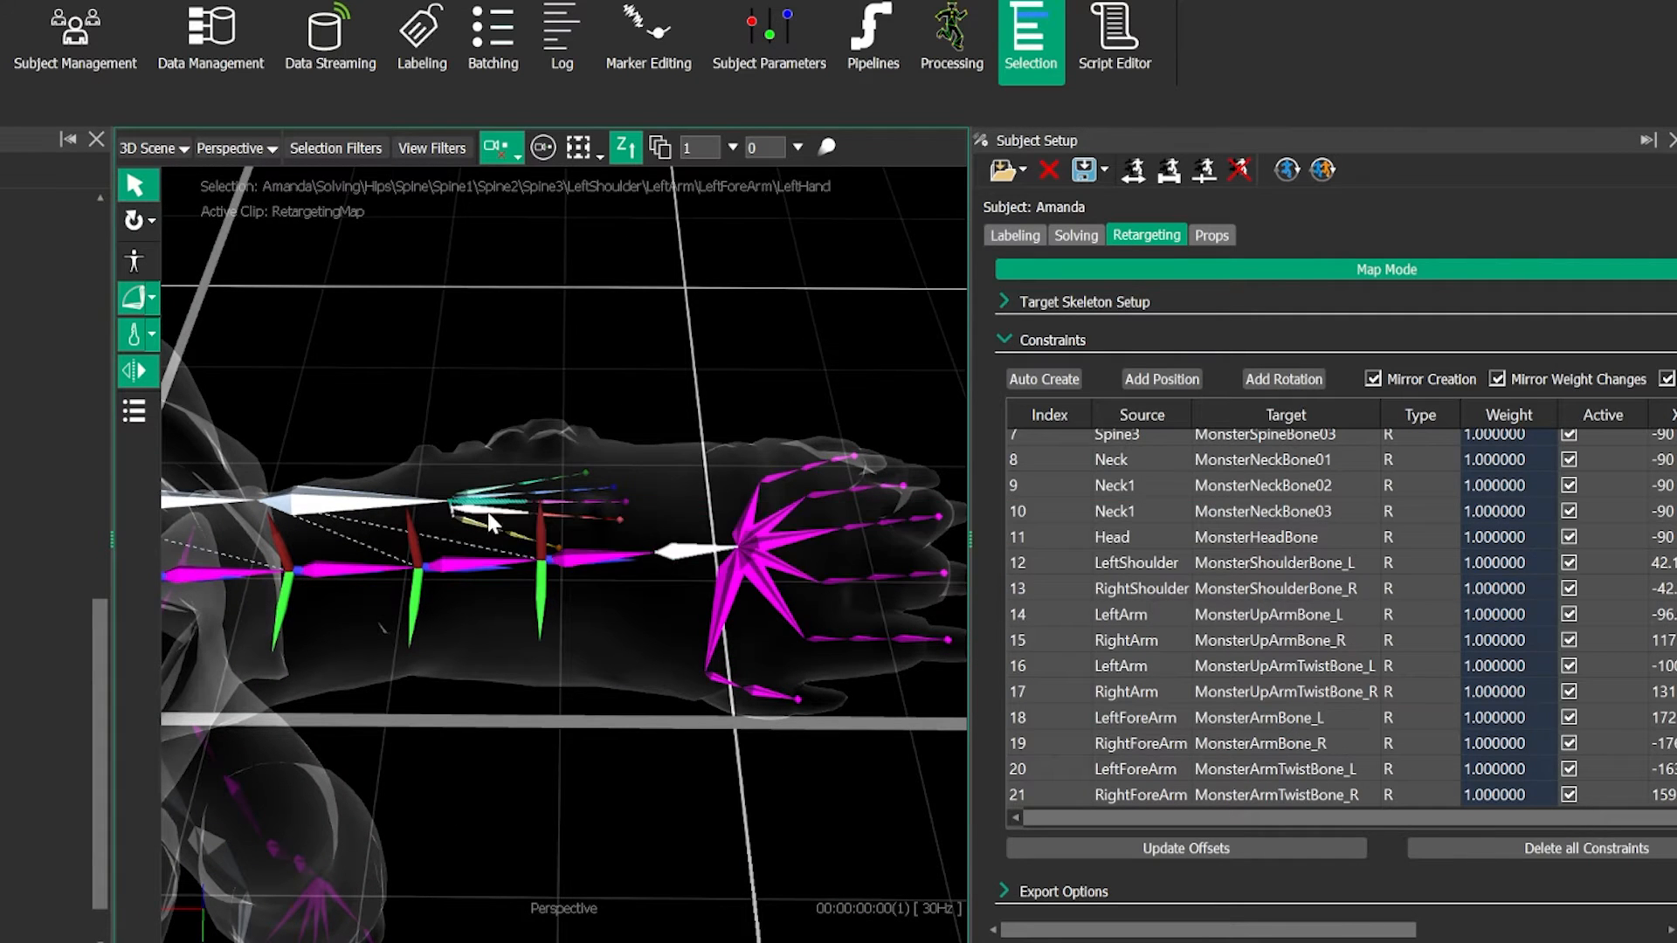
click(1283, 378)
- Examine how the performer's left hand and fingers line up with the monster's palm and finger bones
scroll(559, 566, up, 3)
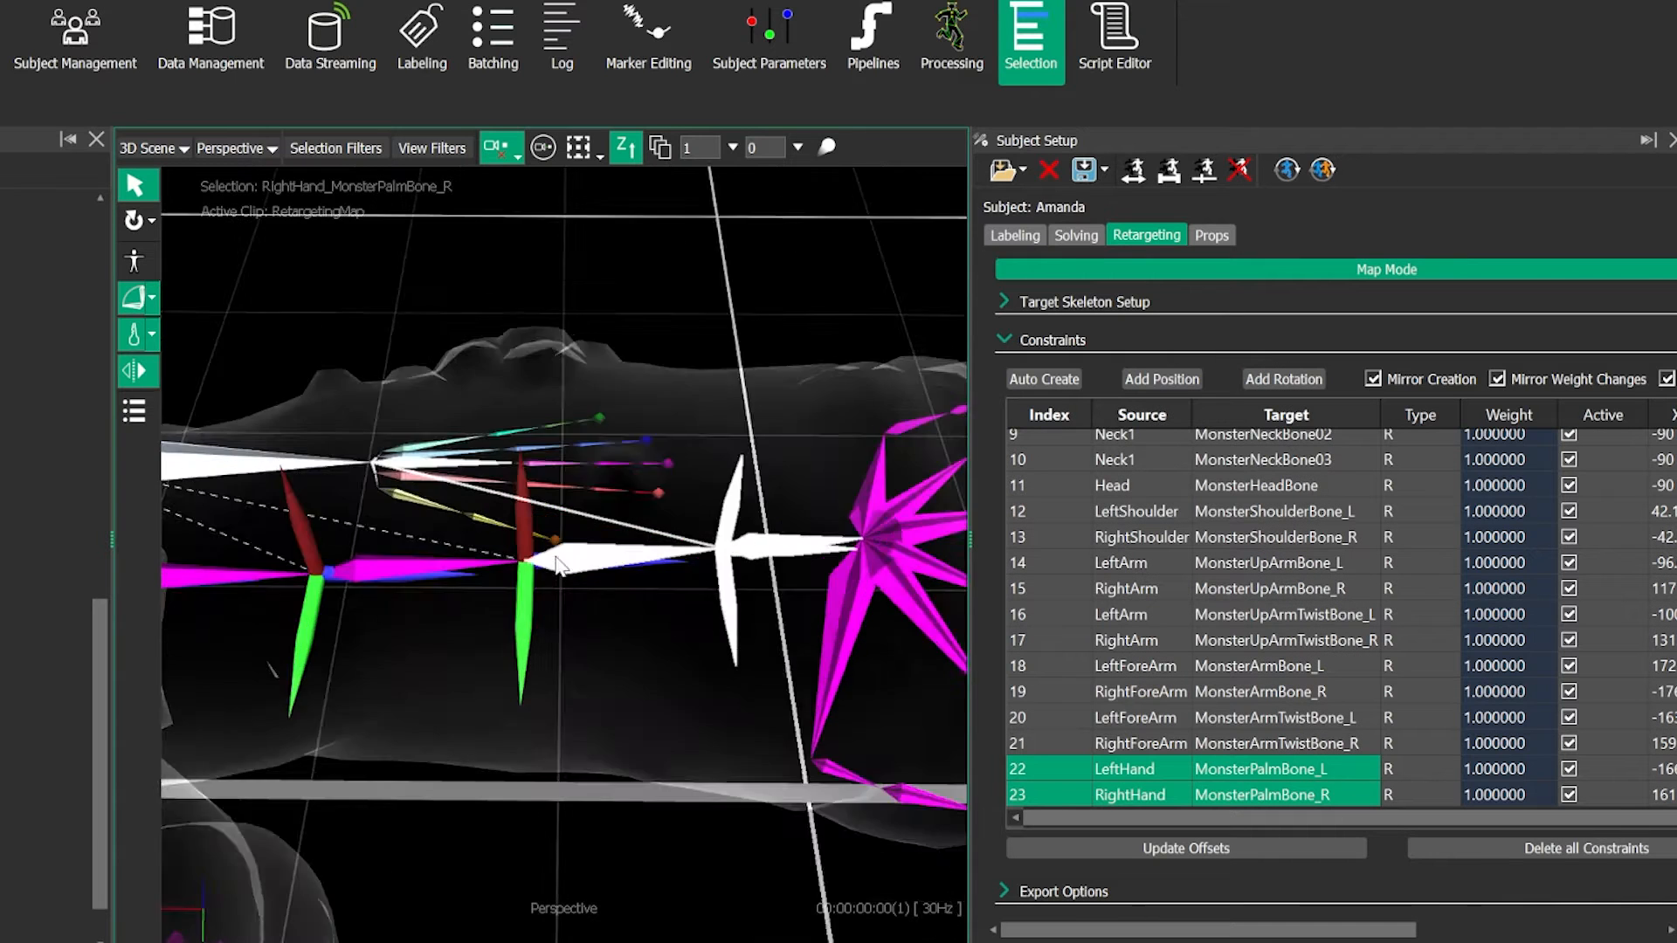
alt+drag(559, 566, 332, 471)
alt+drag(494, 567, 647, 679)
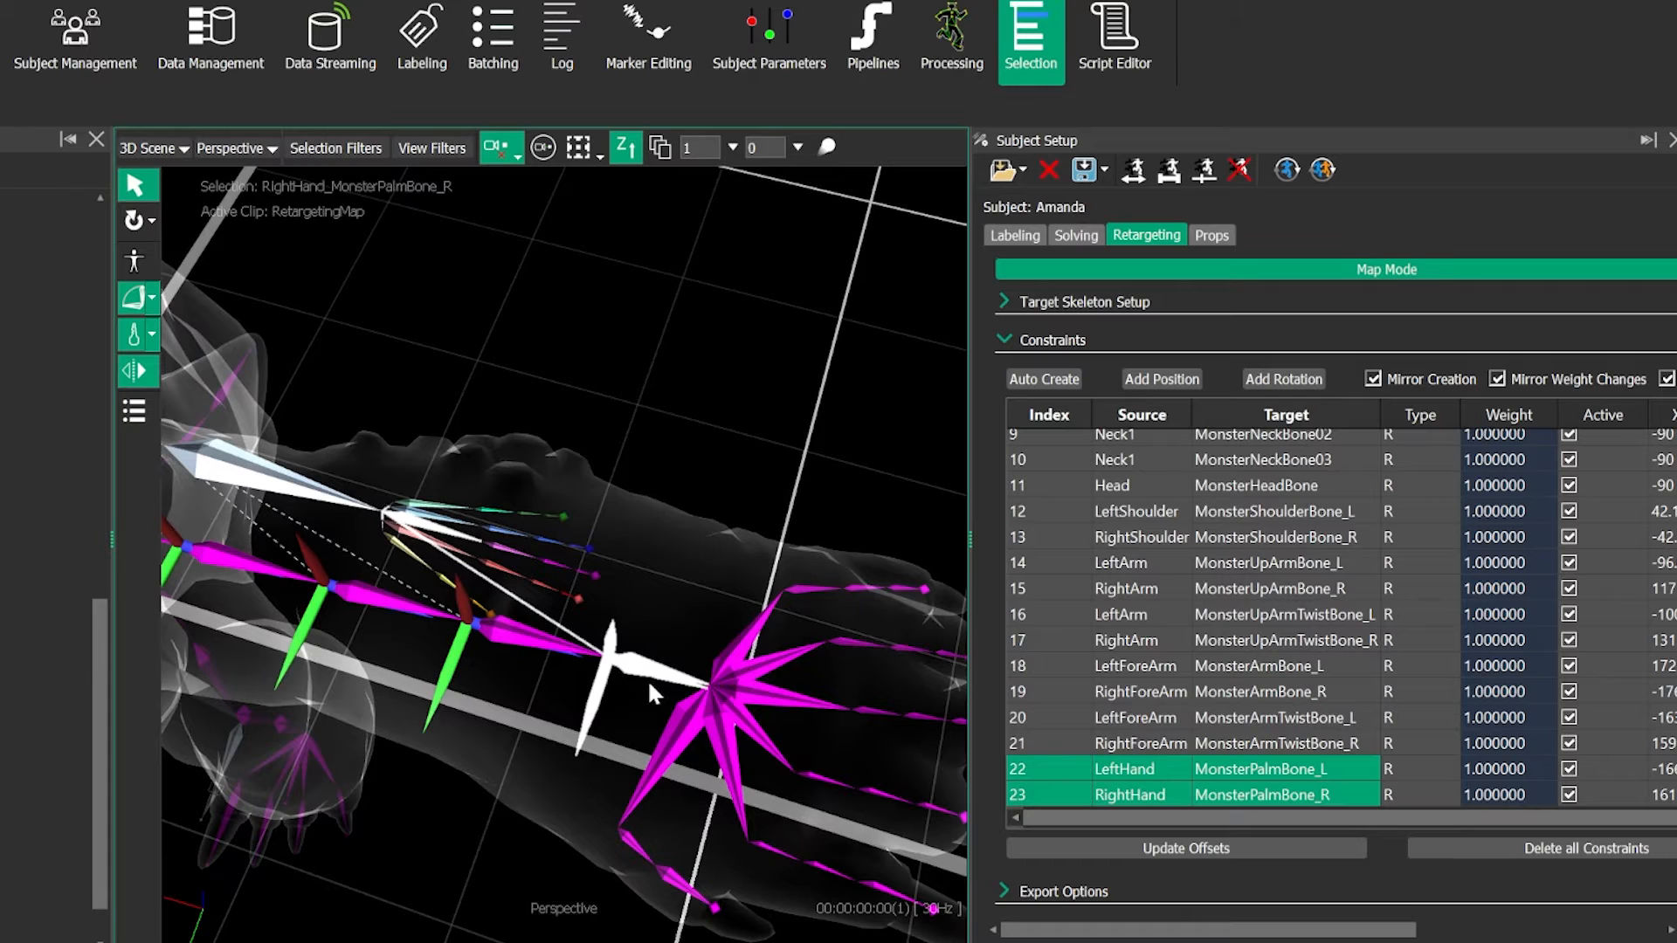
alt+right_drag(650, 681, 506, 704)
alt+drag(506, 703, 502, 621)
alt+drag(608, 534, 500, 444)
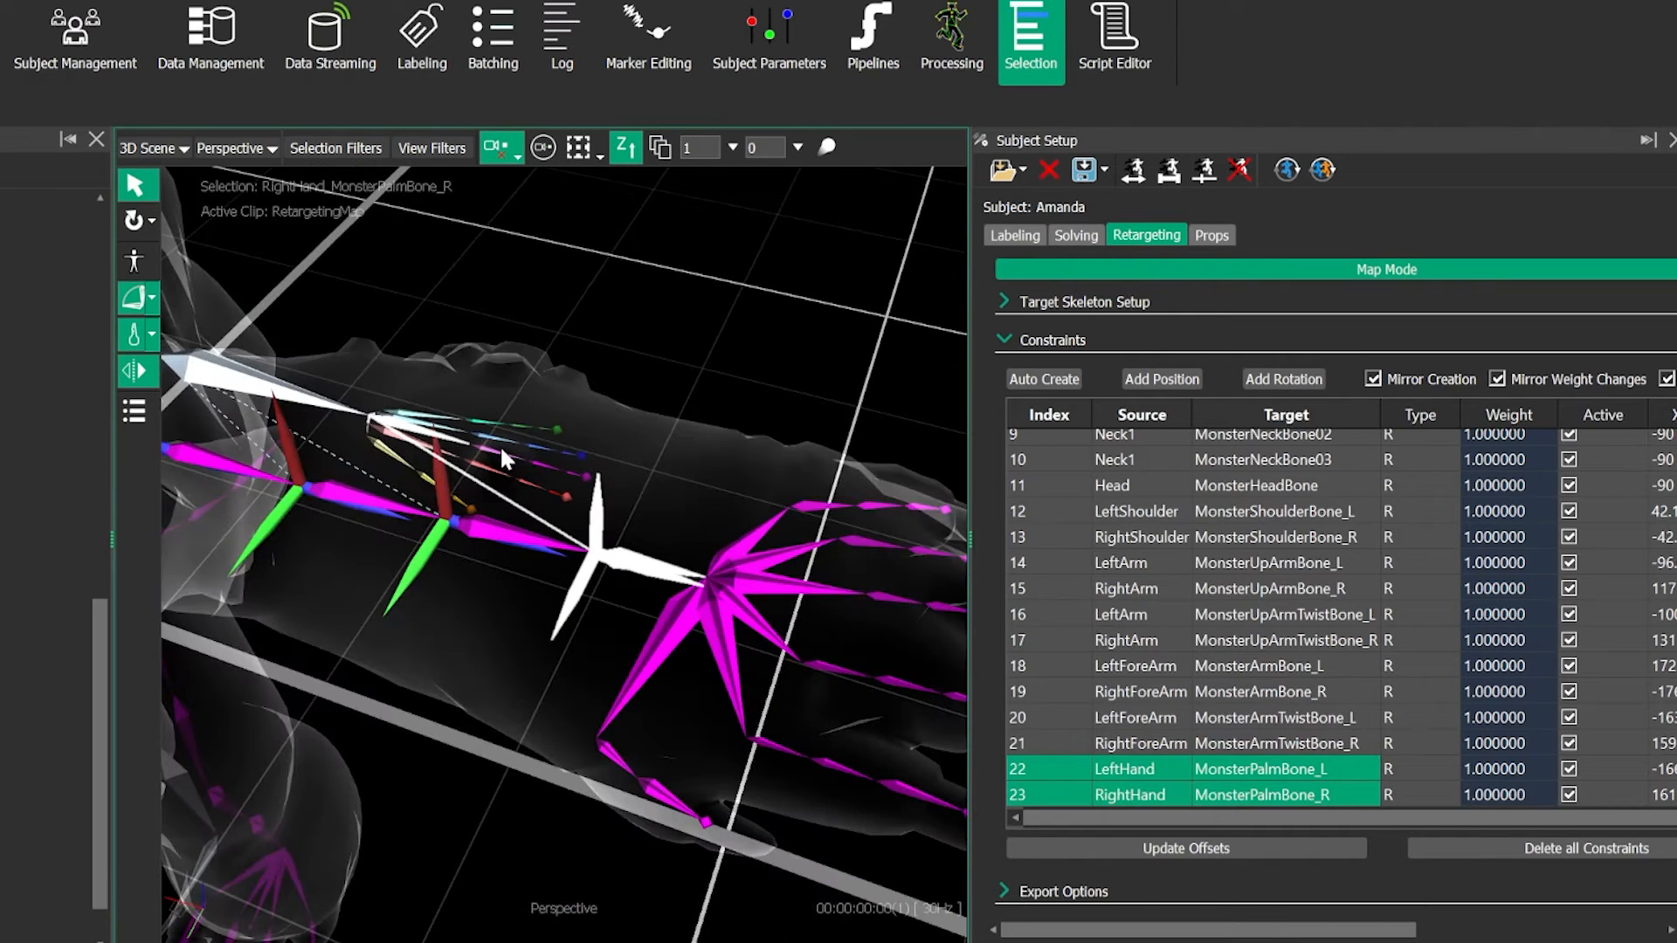
alt+right_drag(534, 530, 560, 589)
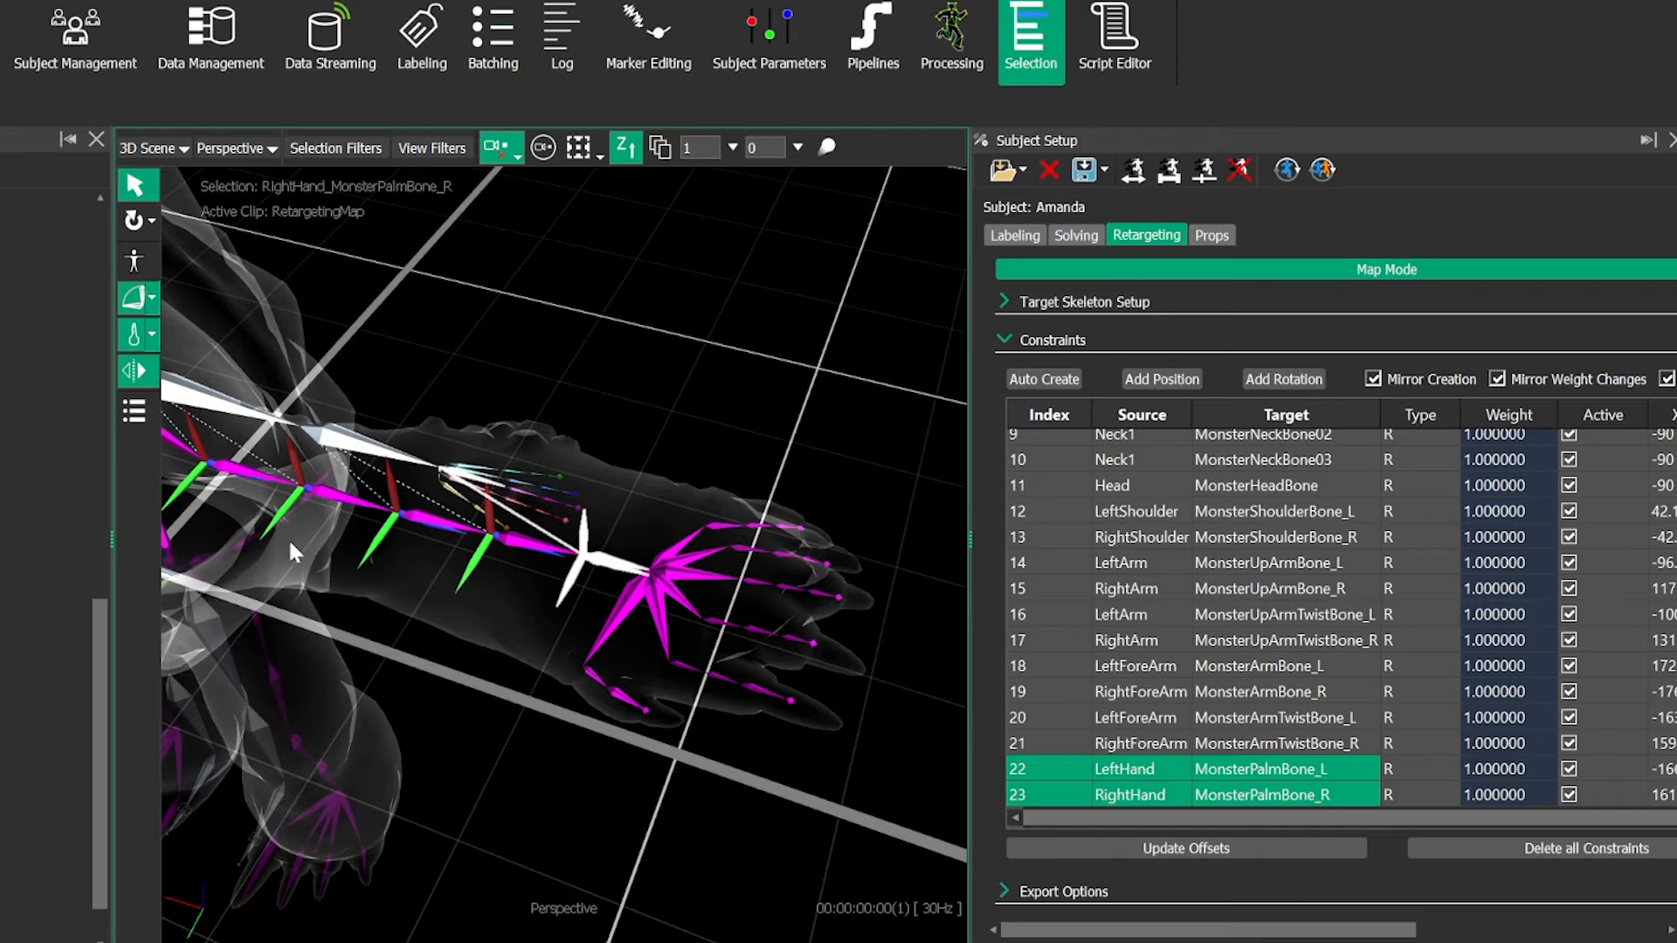
alt+drag(561, 639, 643, 521)
- Add mirrored rotation constraints from LeftHand to MonsterRingFingerBone00_L and MonsterLittleFingerBone00_L
click(643, 521)
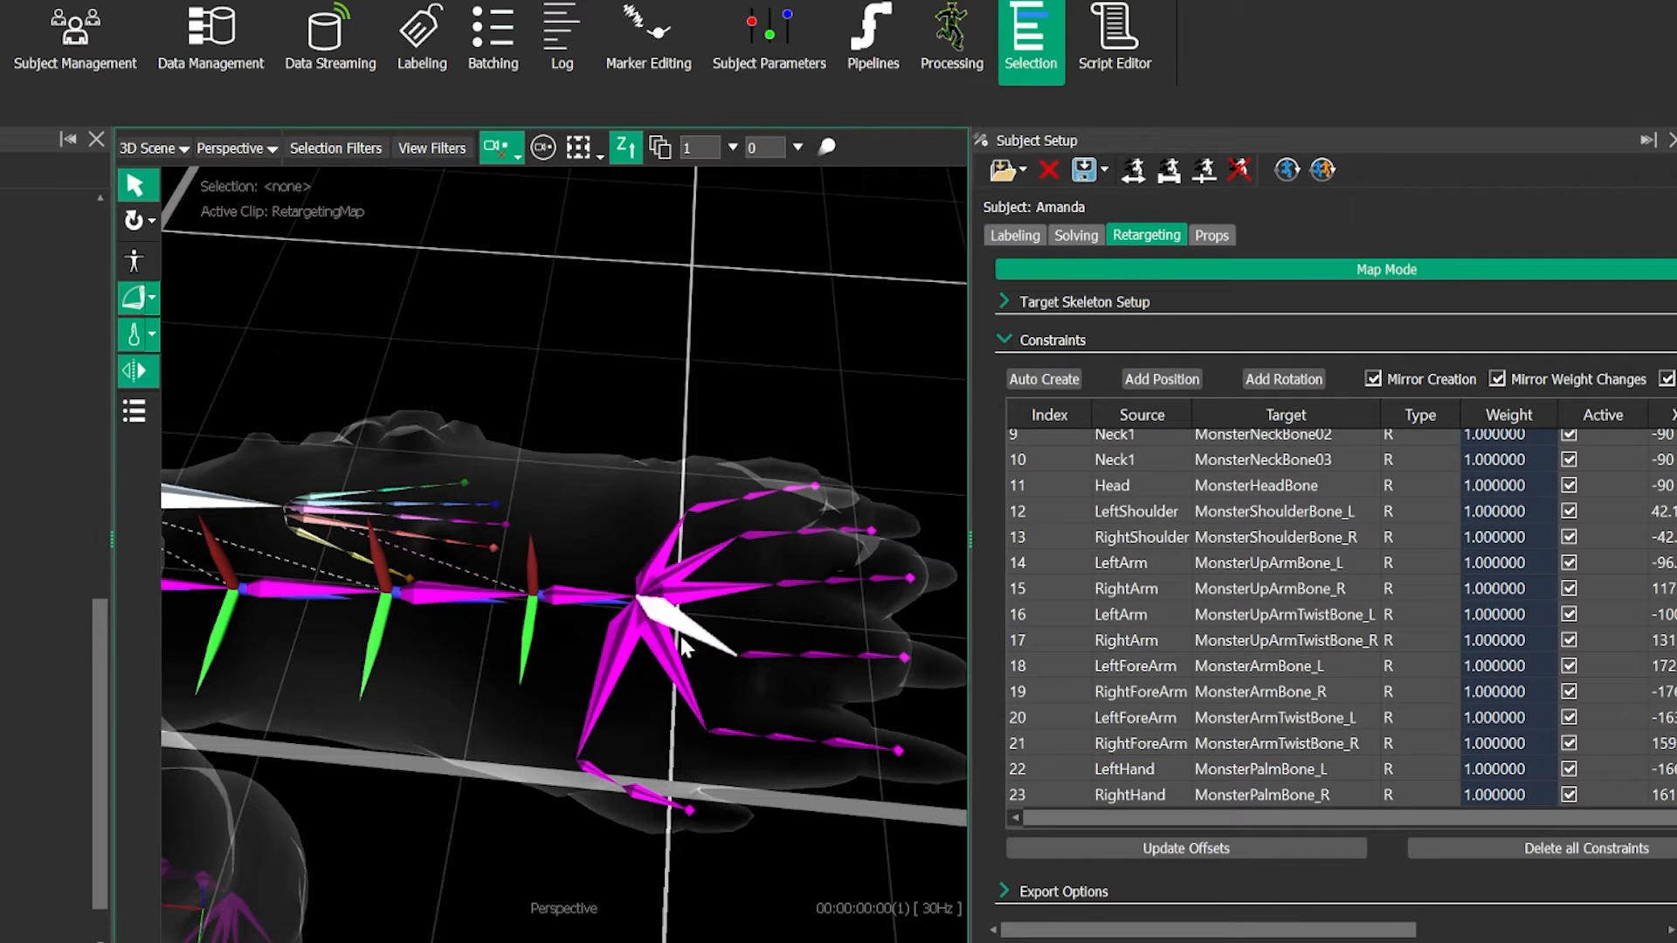
click(349, 522)
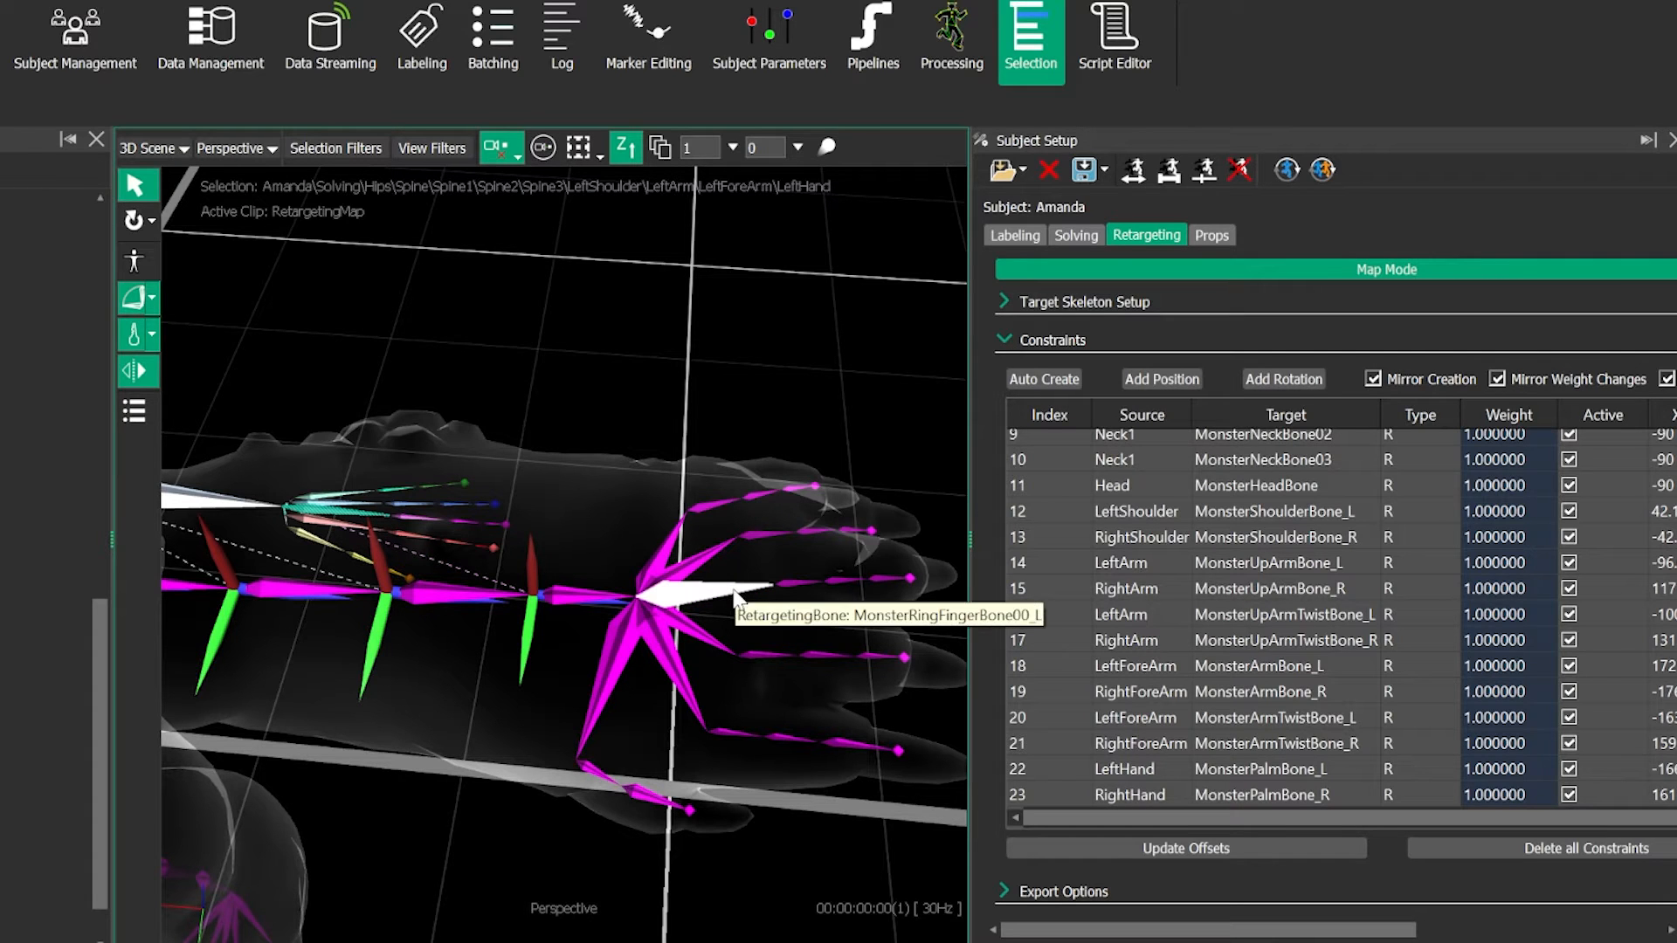
click(734, 597)
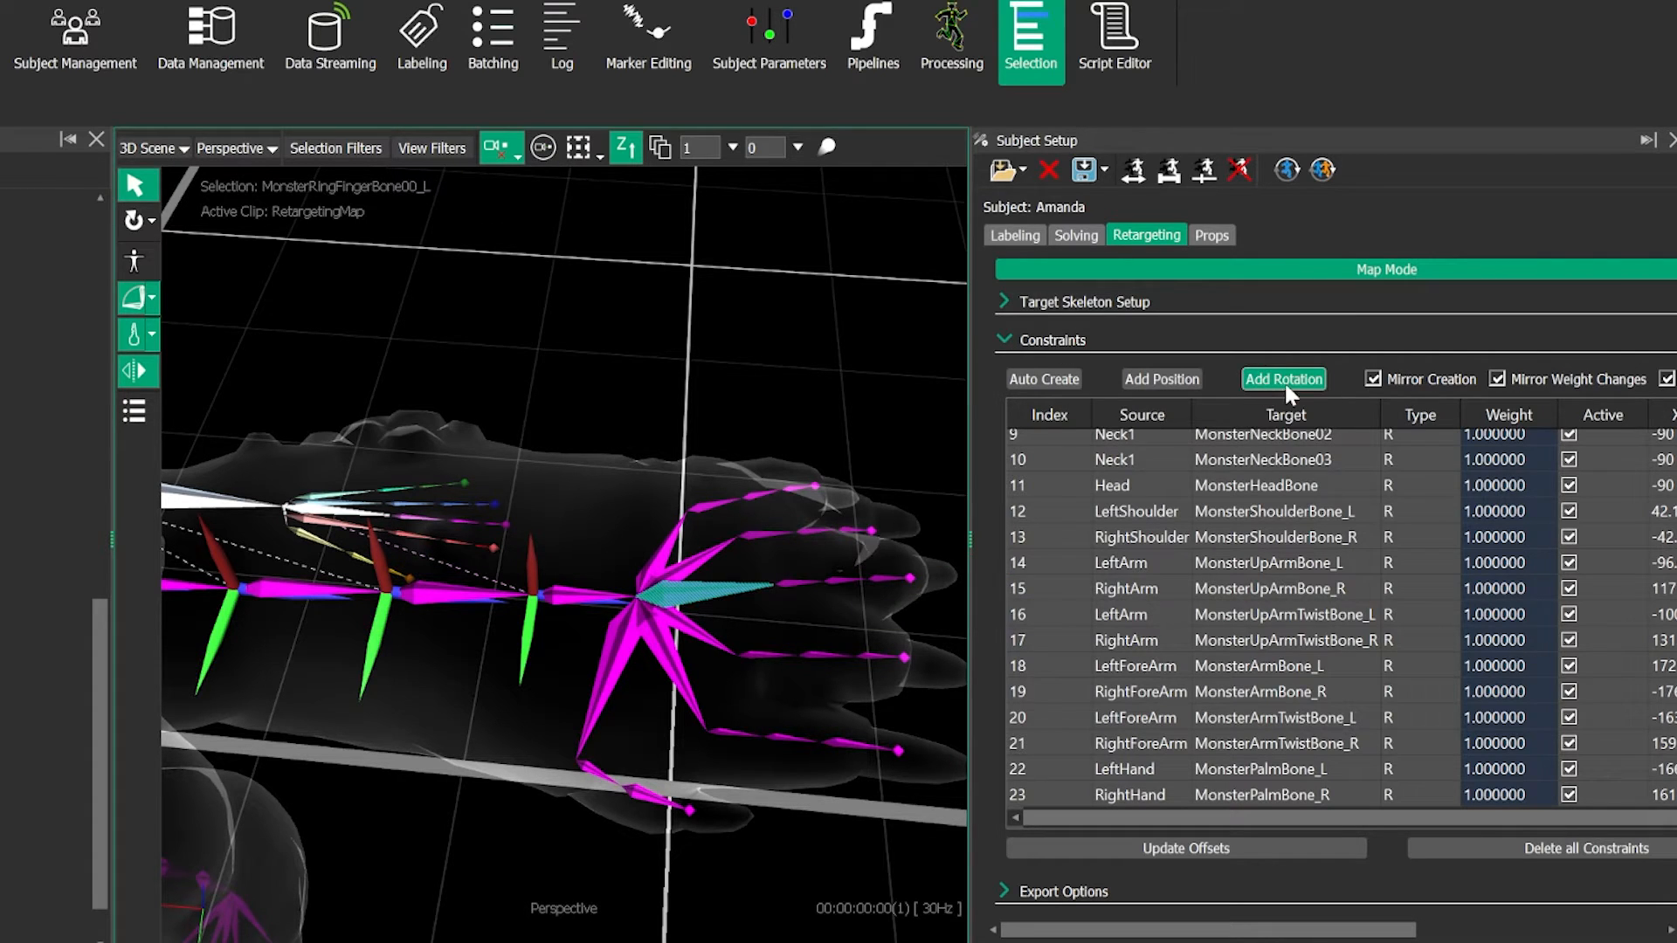
click(688, 564)
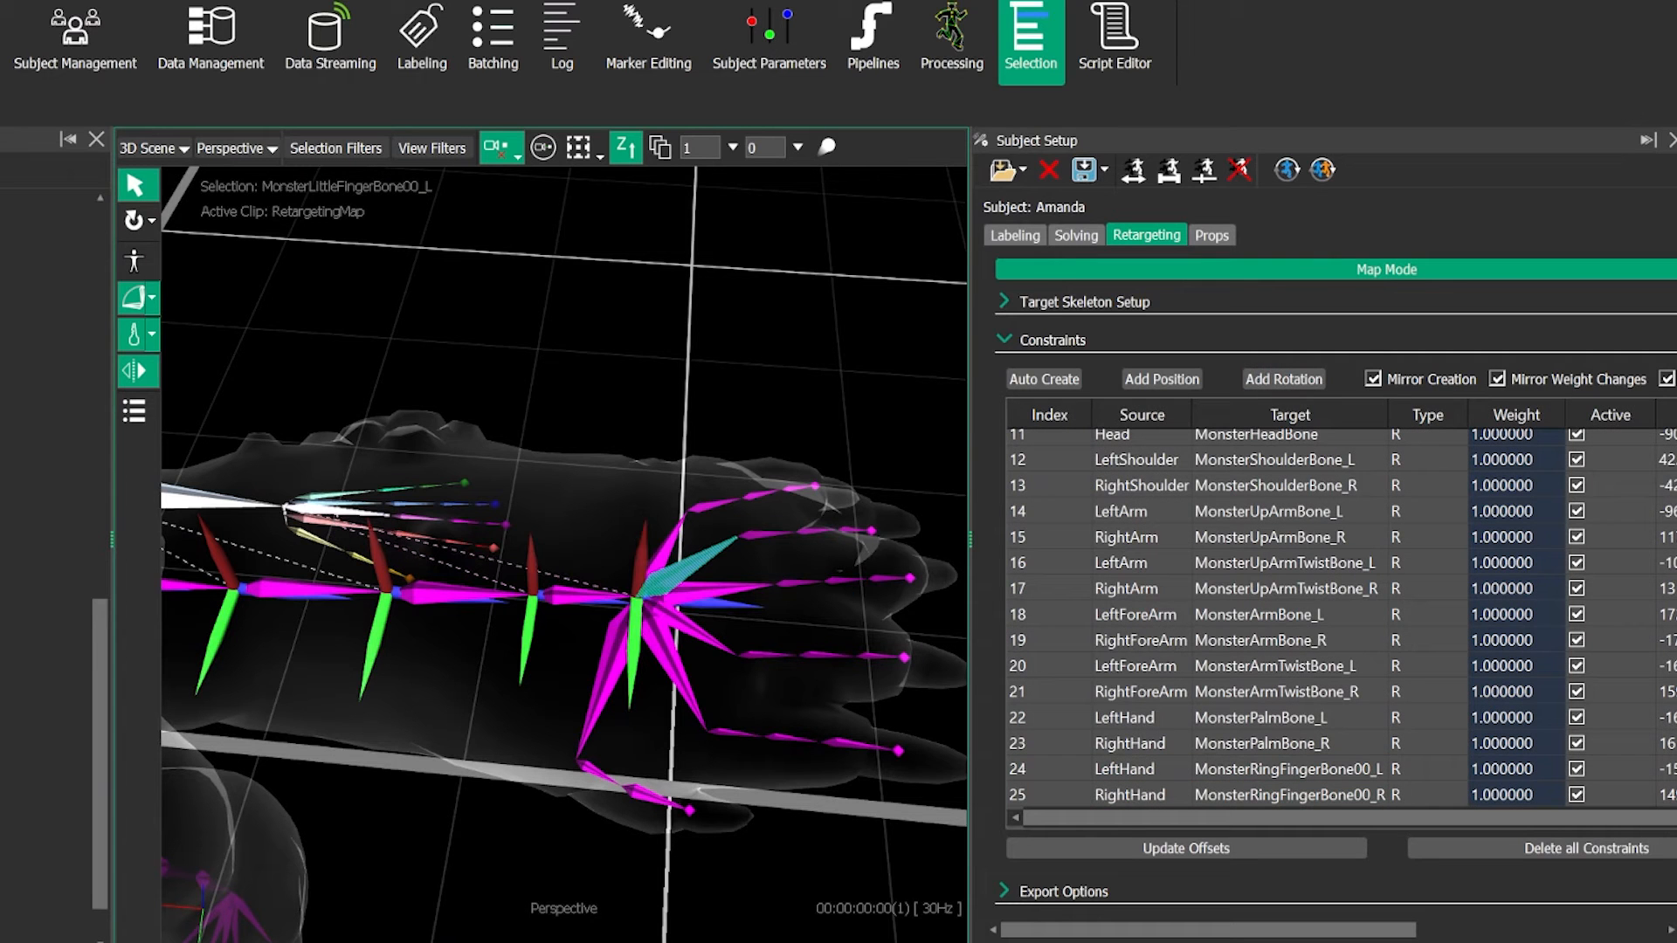
ctrl+click(338, 515)
click(1299, 385)
- Add mirrored rotation constraints from LeftHand to MonsterExtraFingerBone00_L, MonsterIndexFingerBone00_L and MonsterThumbBone00_L
click(686, 555)
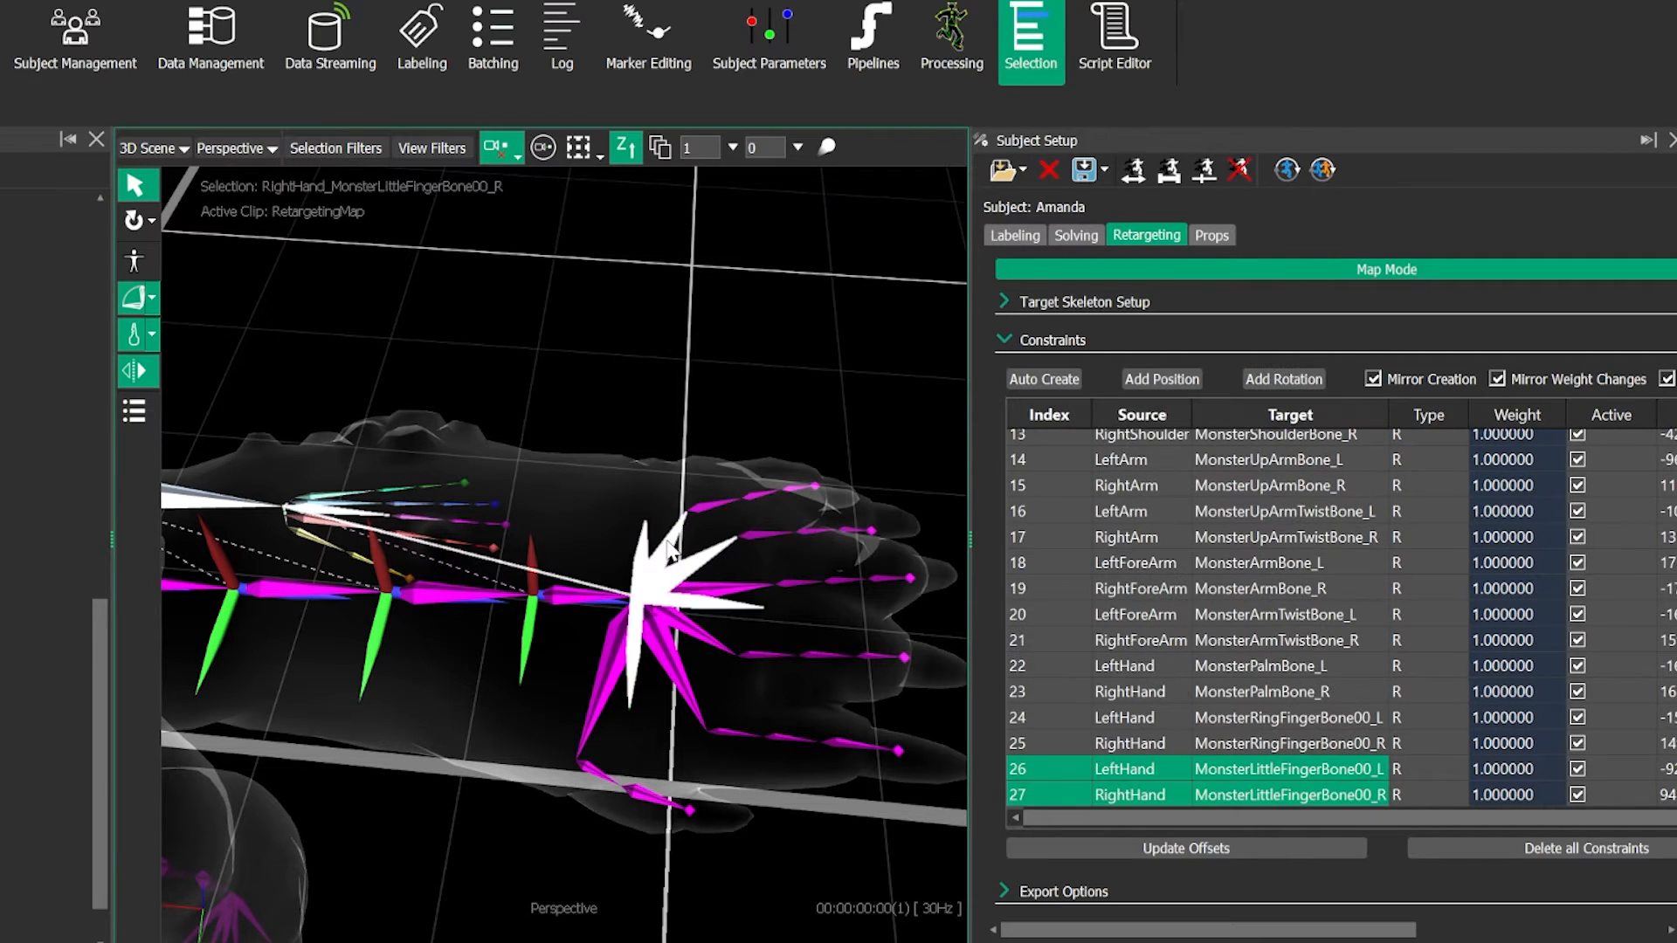
ctrl+click(662, 552)
click(1283, 379)
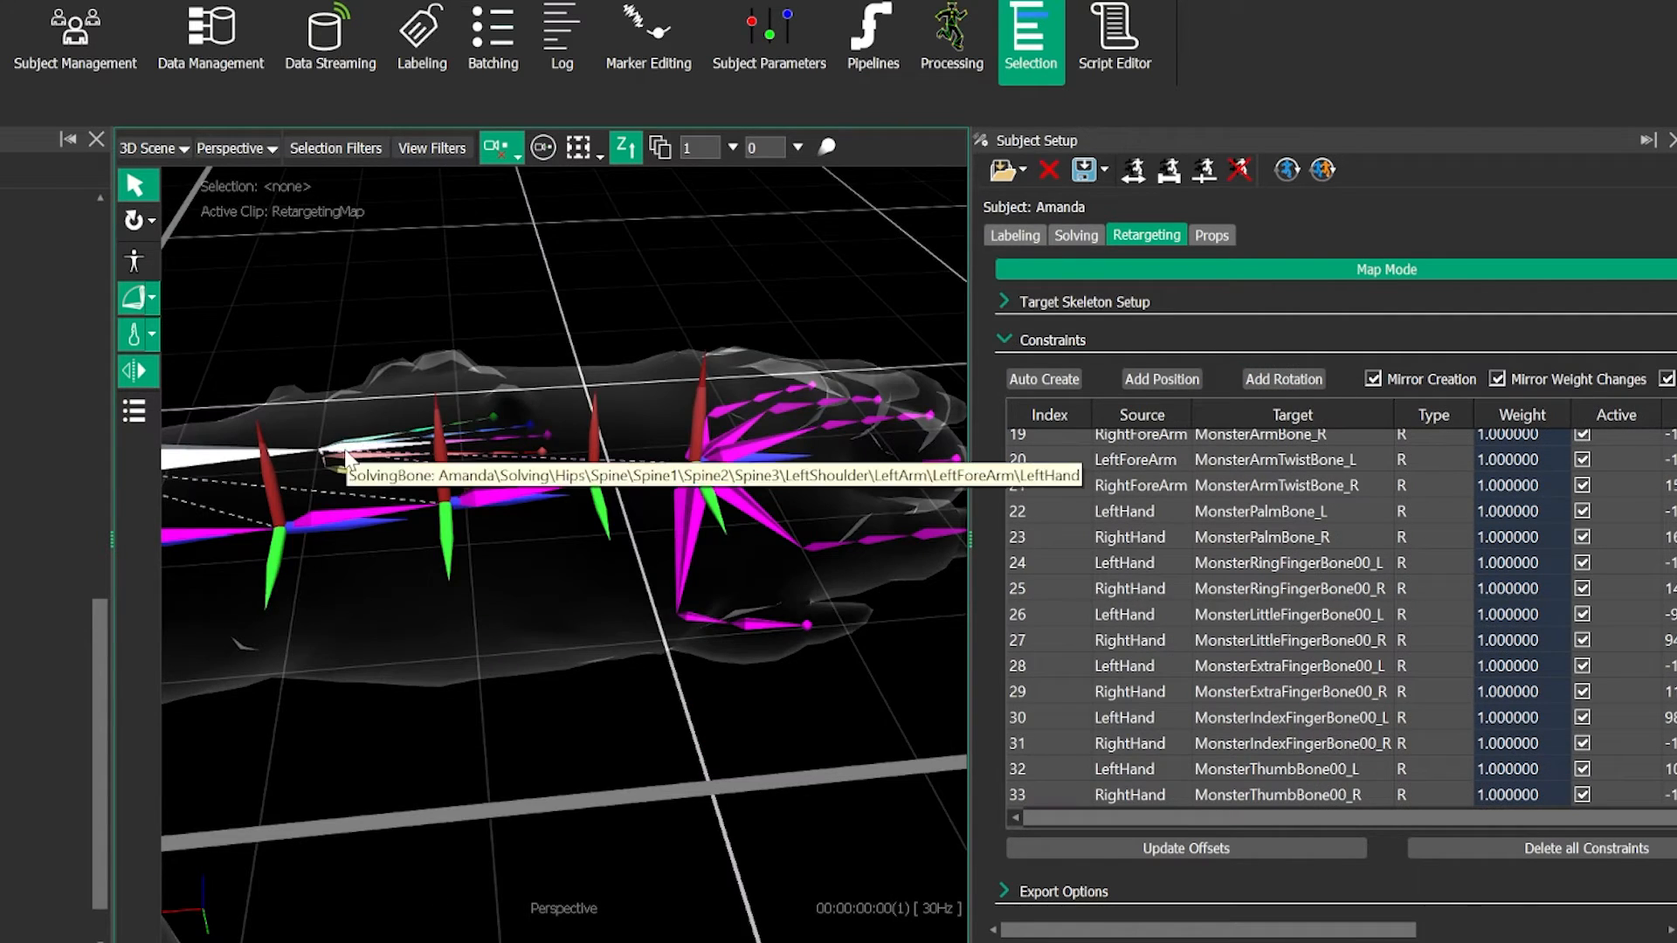
scroll(333, 485, up, 3)
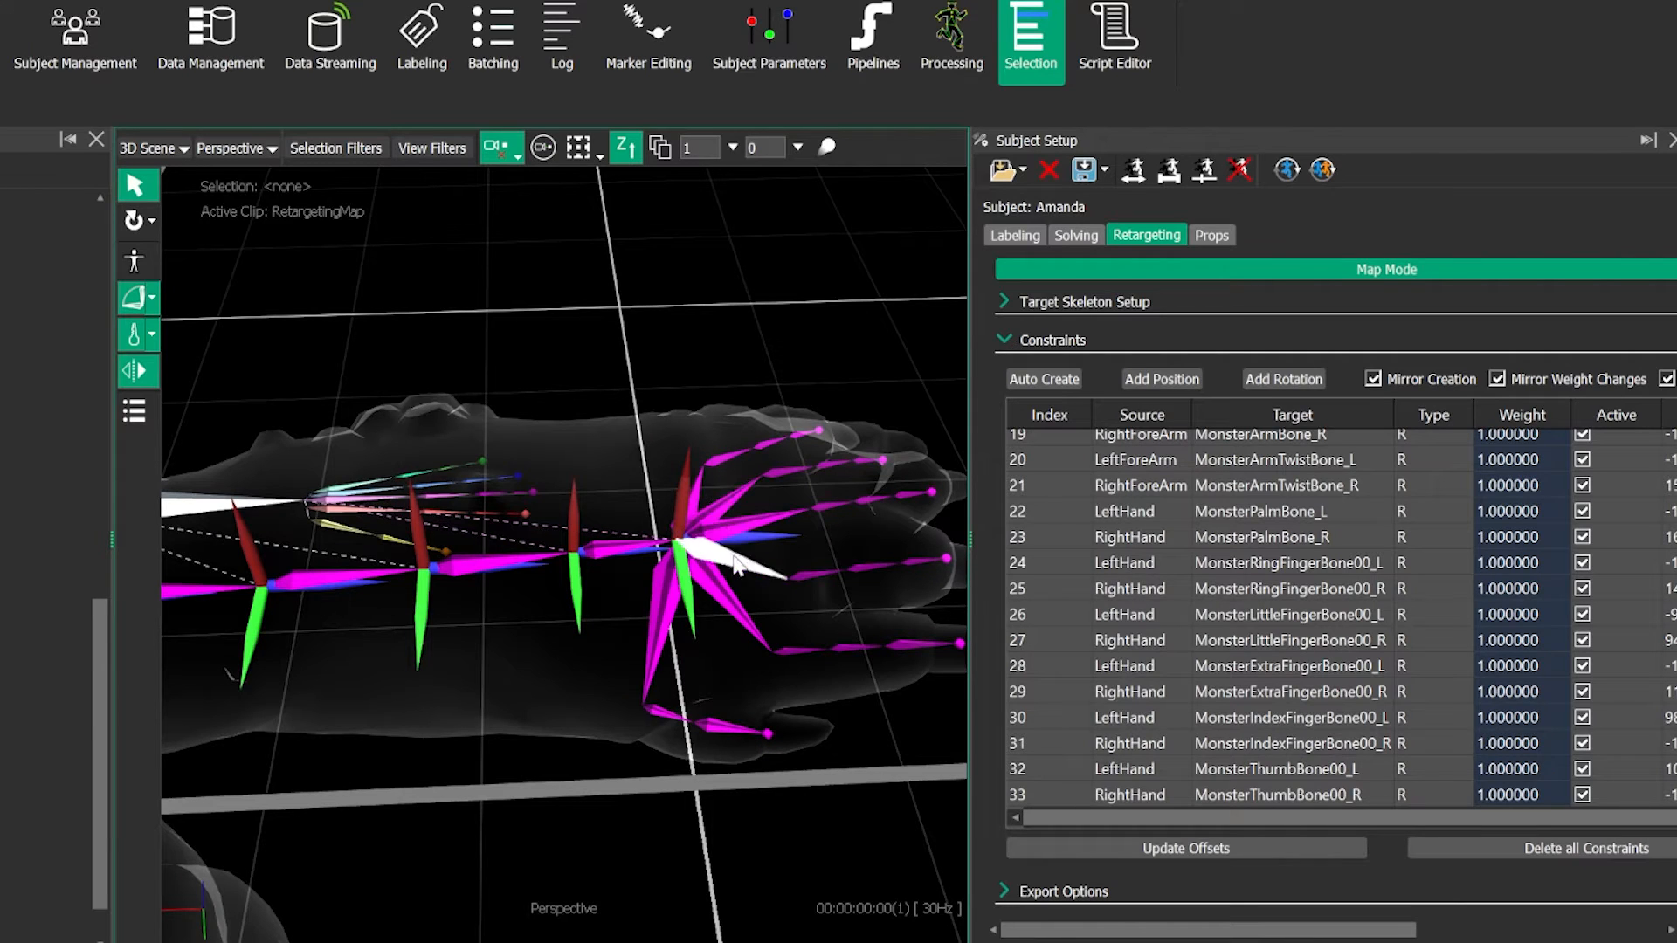
- Add a mirrored rotation constraint from LeftHandThumb1 to MonsterThumbBone01_L
click(627, 685)
click(632, 690)
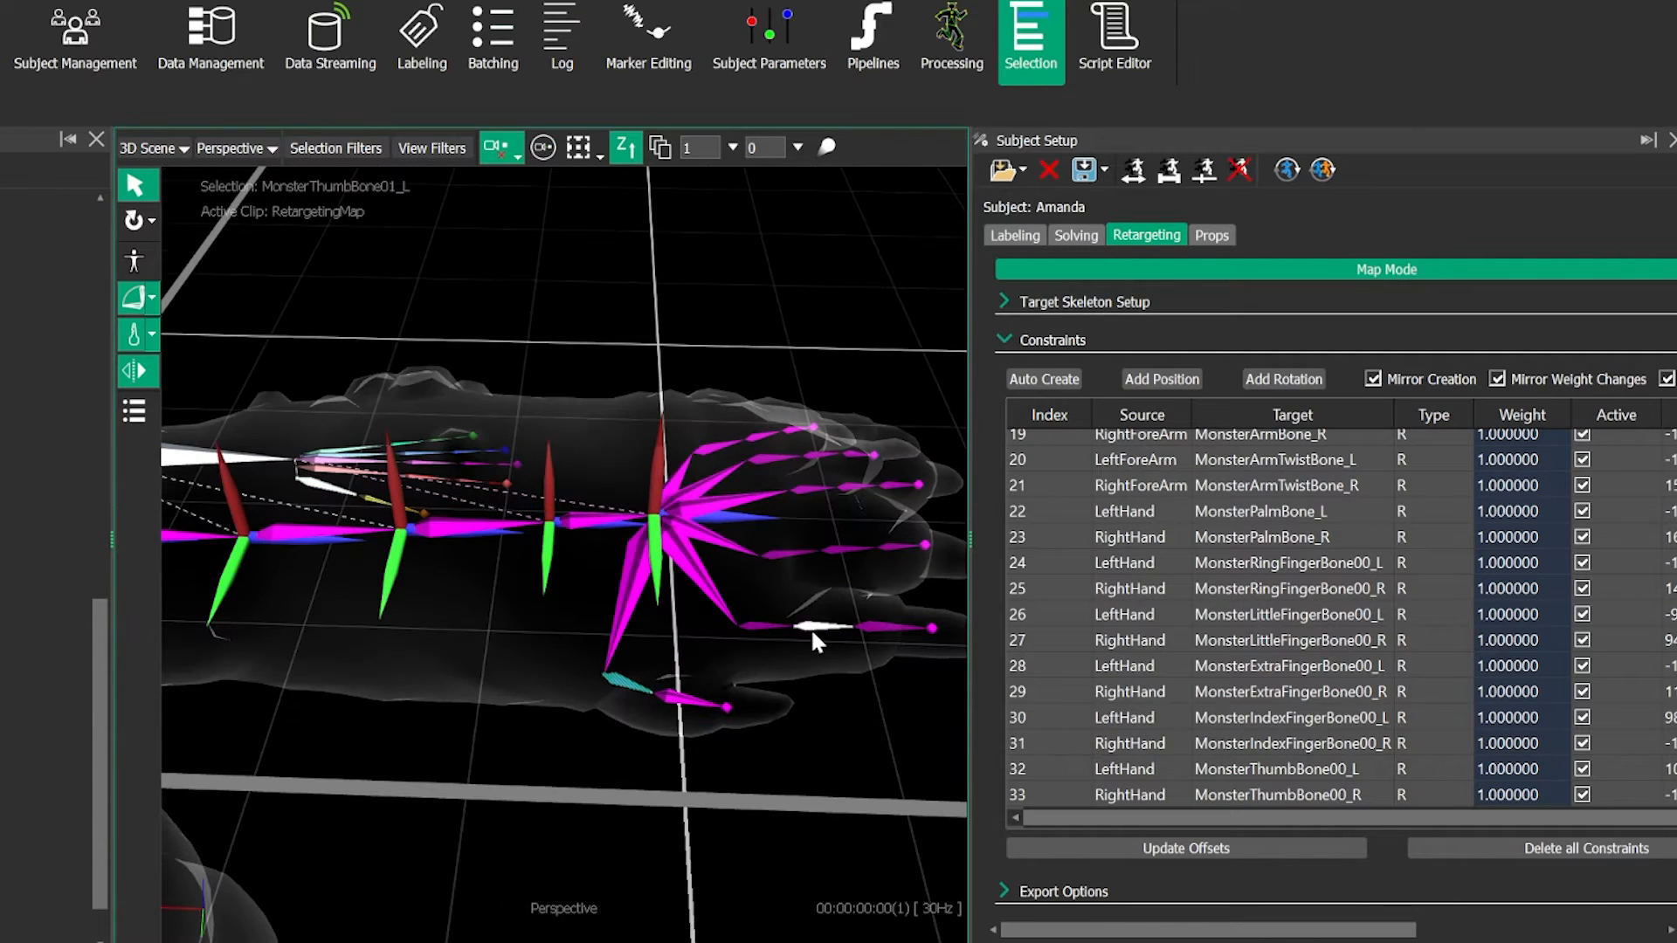
scroll(795, 681, up, 3)
mouse_move(794, 681)
alt+middle_down()
mouse_move(749, 682)
mouse_move(783, 695)
alt+middle_up()
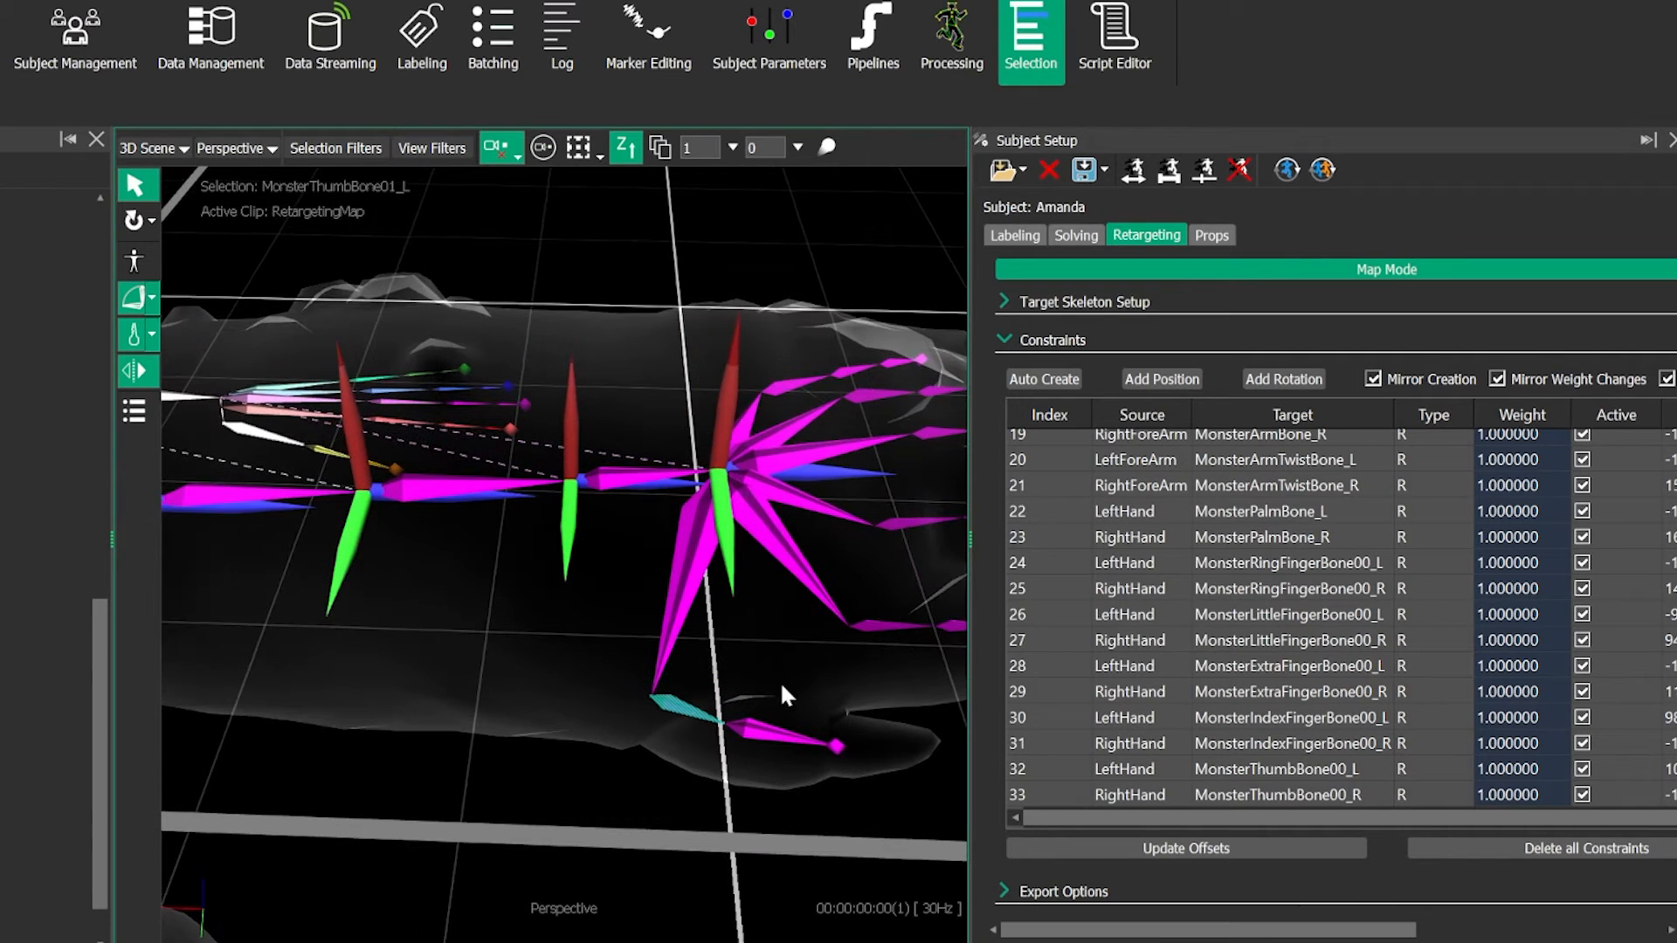
click(1287, 379)
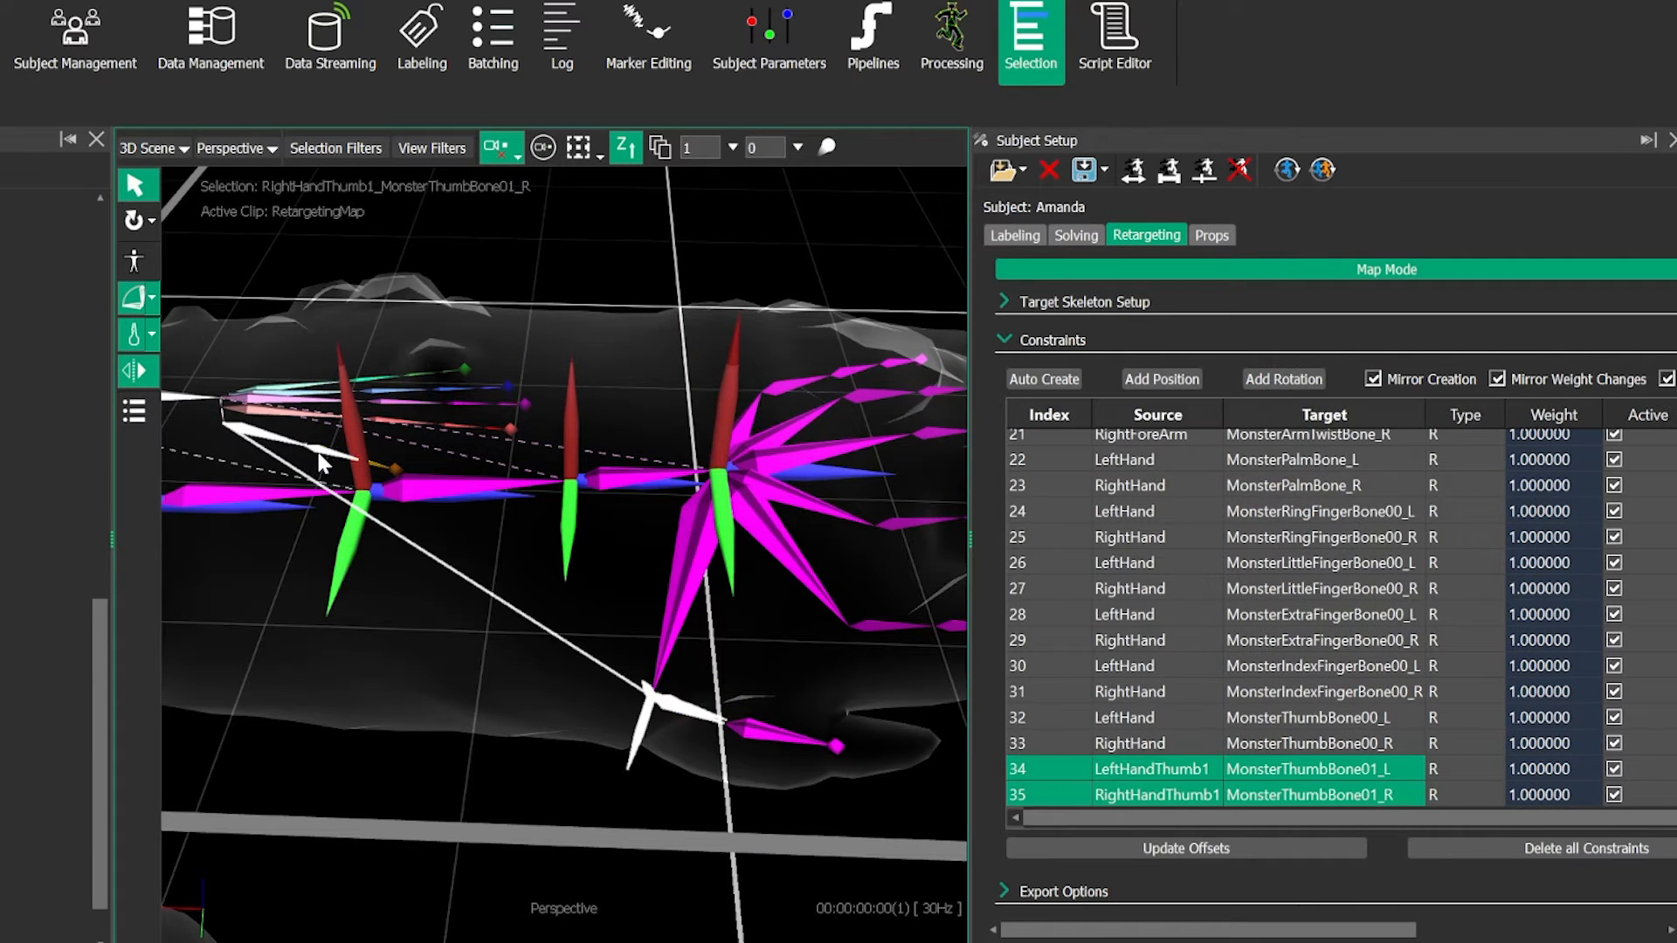
- Add a mirrored rotation constraint from LeftHandThumb2 to MonsterThumbBone02_L
click(615, 617)
click(777, 732)
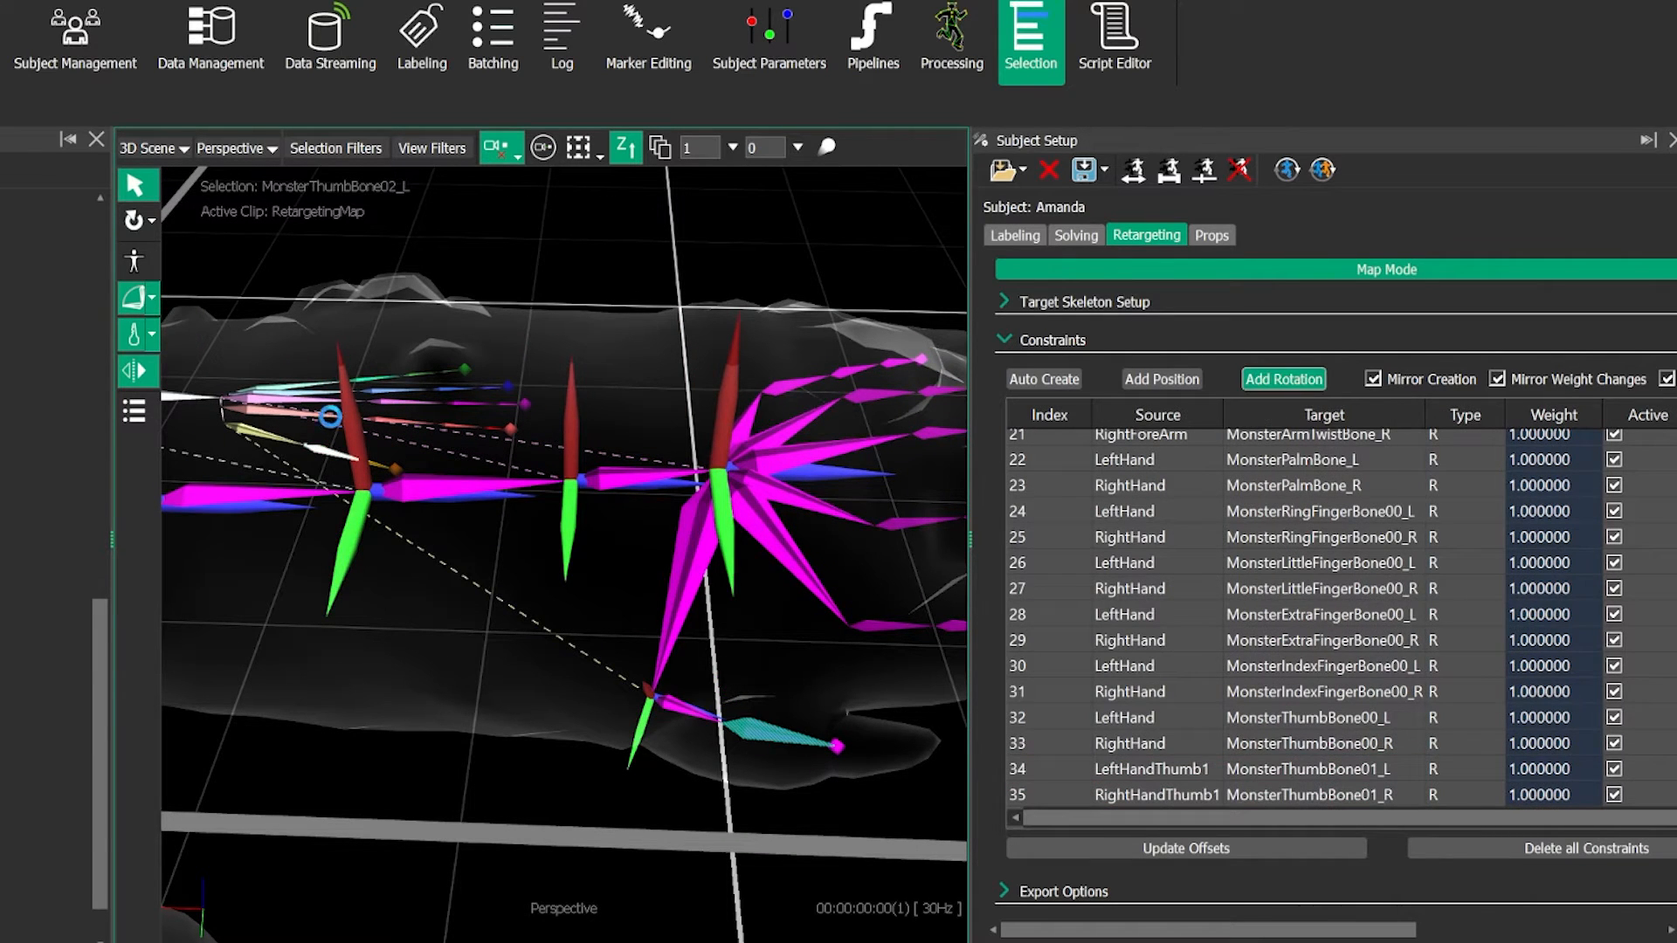
alt+right_drag(401, 433, 337, 421)
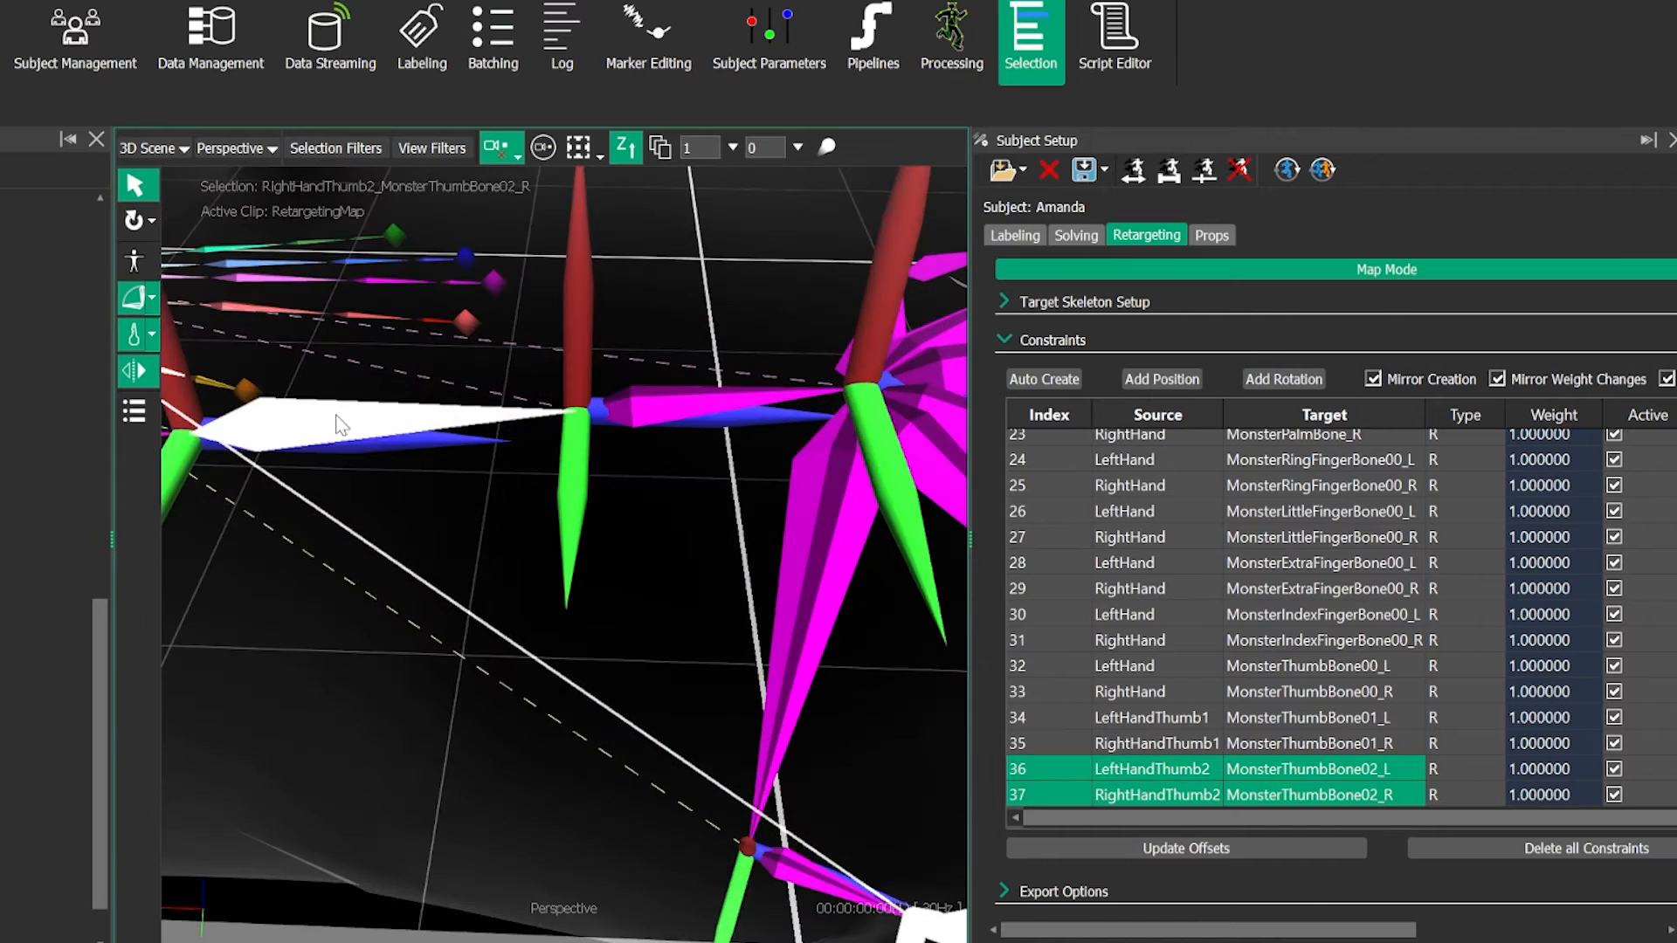
alt+drag(337, 421, 374, 427)
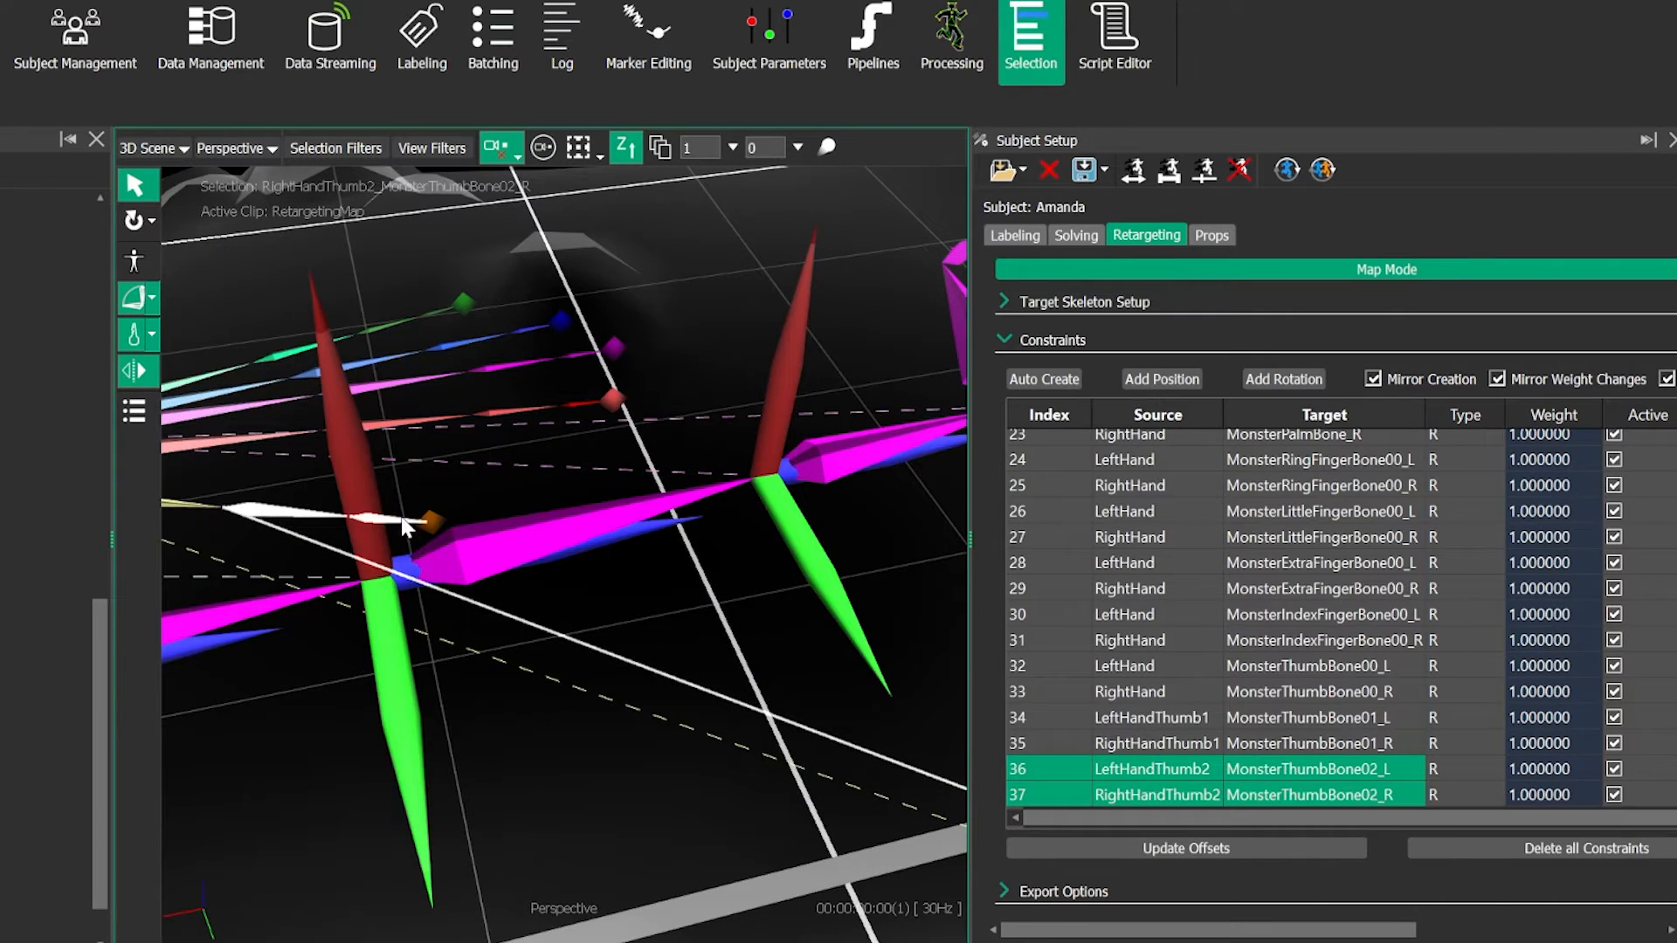
- Add a mirrored rotation constraint from LeftHandThumb3 to the thumb tip, MonsterThumbBoneEnd_L
click(476, 555)
alt+drag(599, 653, 751, 751)
alt+middle_drag(751, 751, 681, 624)
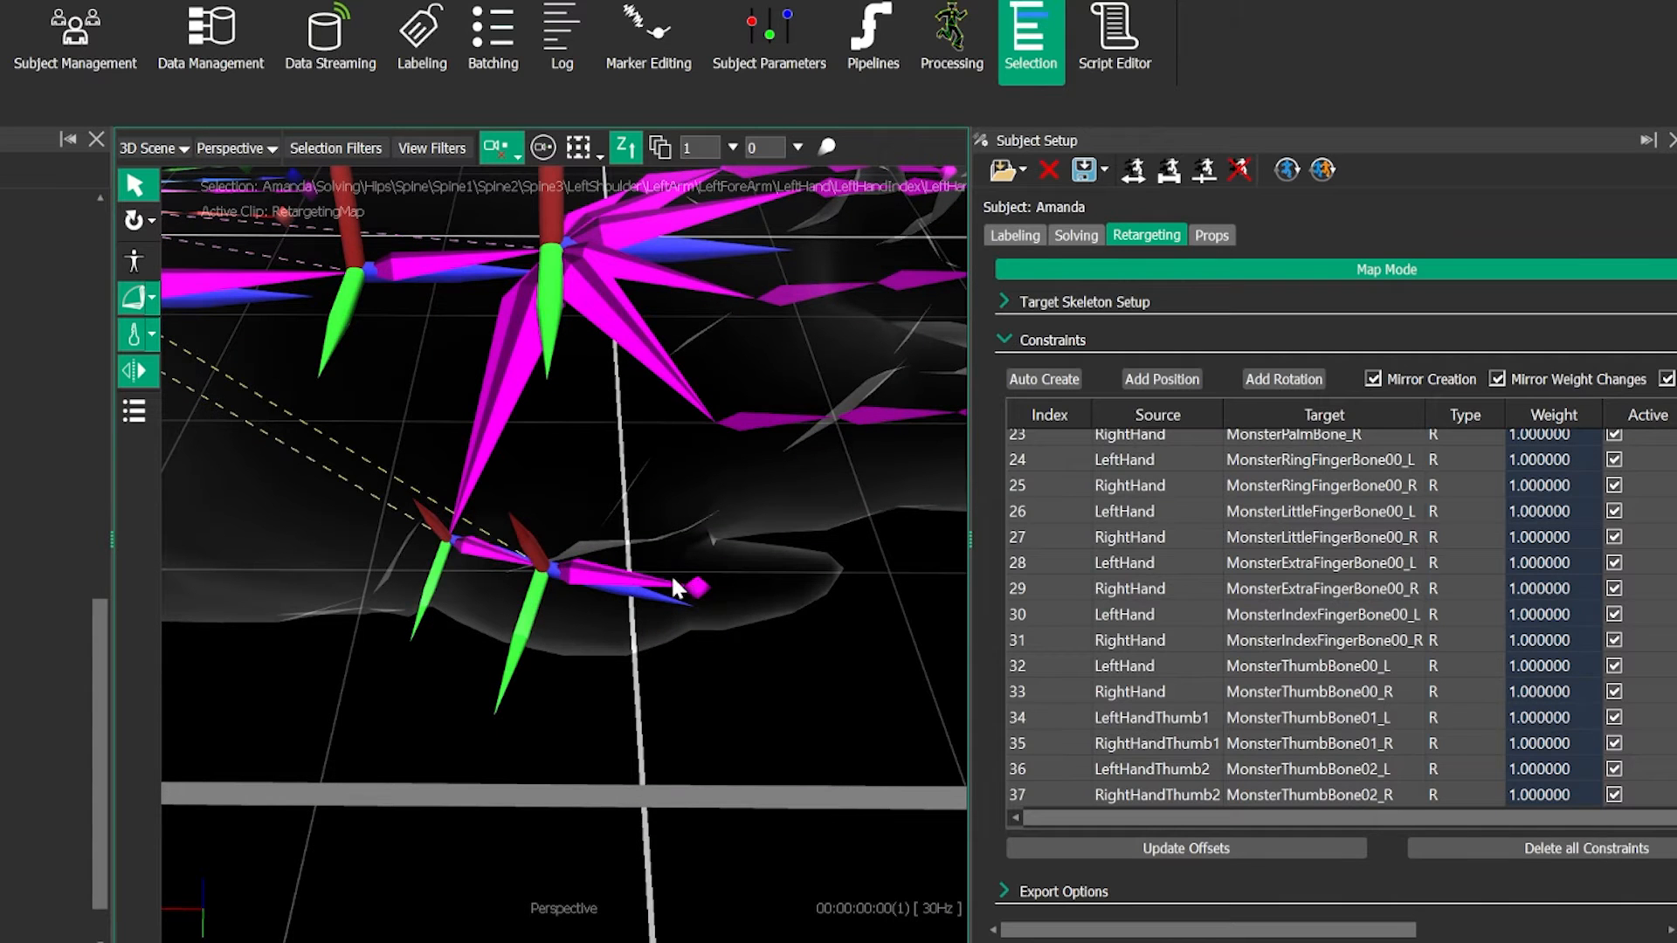
click(695, 583)
alt+right_drag(558, 484, 559, 363)
alt+middle_drag(559, 363, 683, 454)
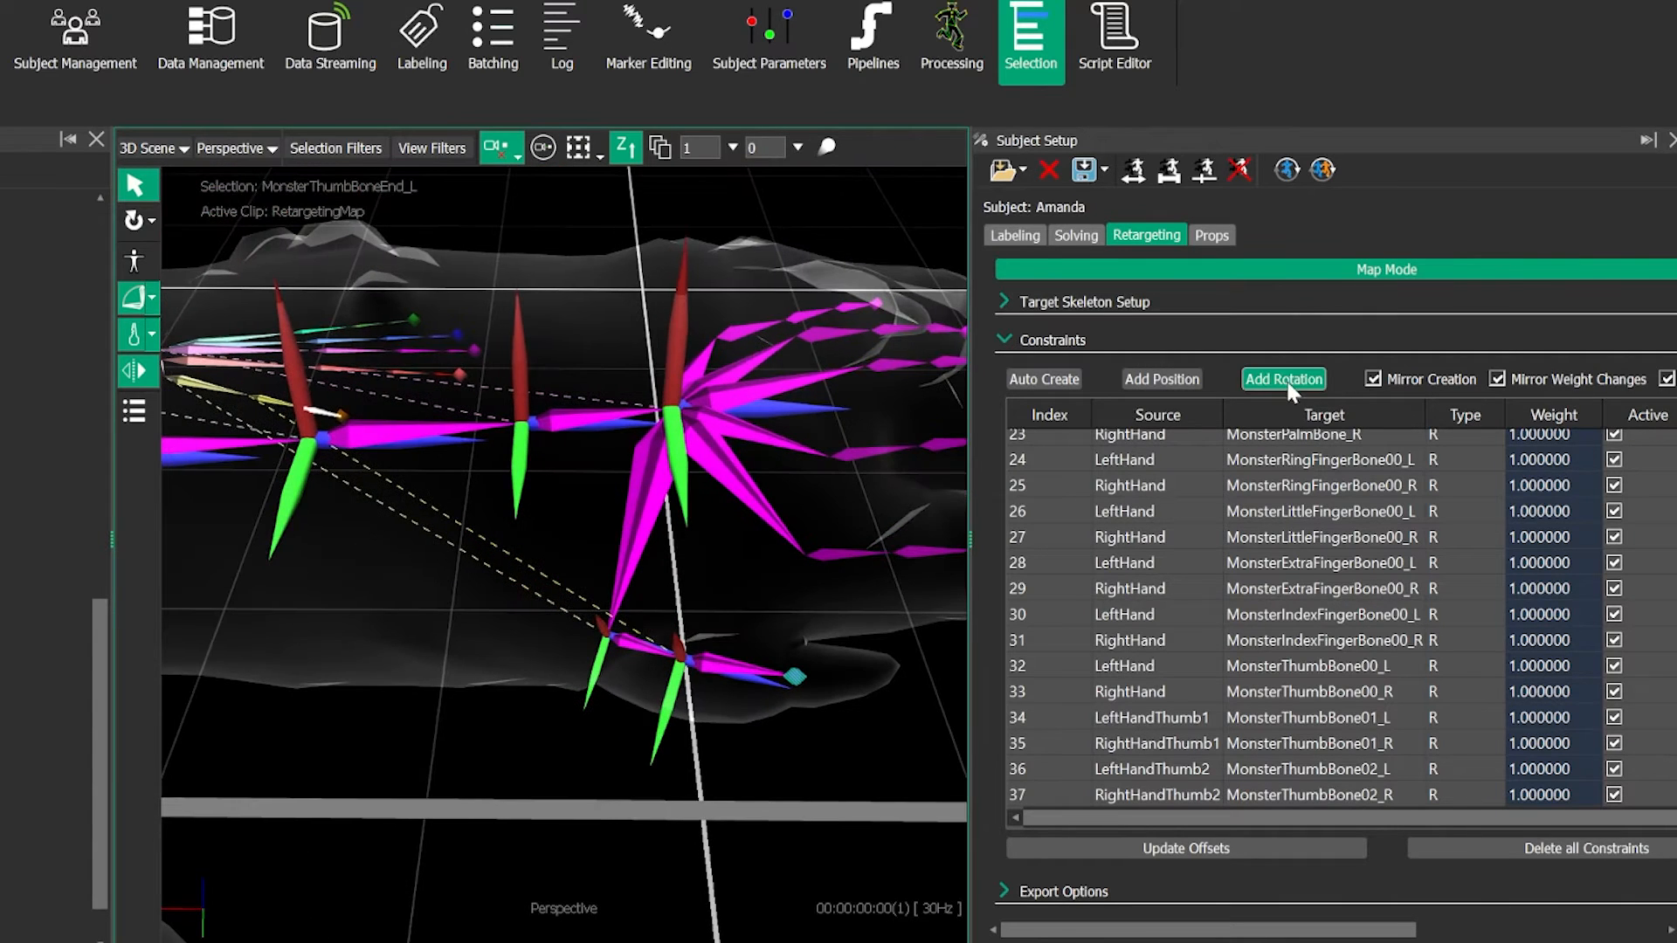
alt+middle_drag(470, 473, 365, 535)
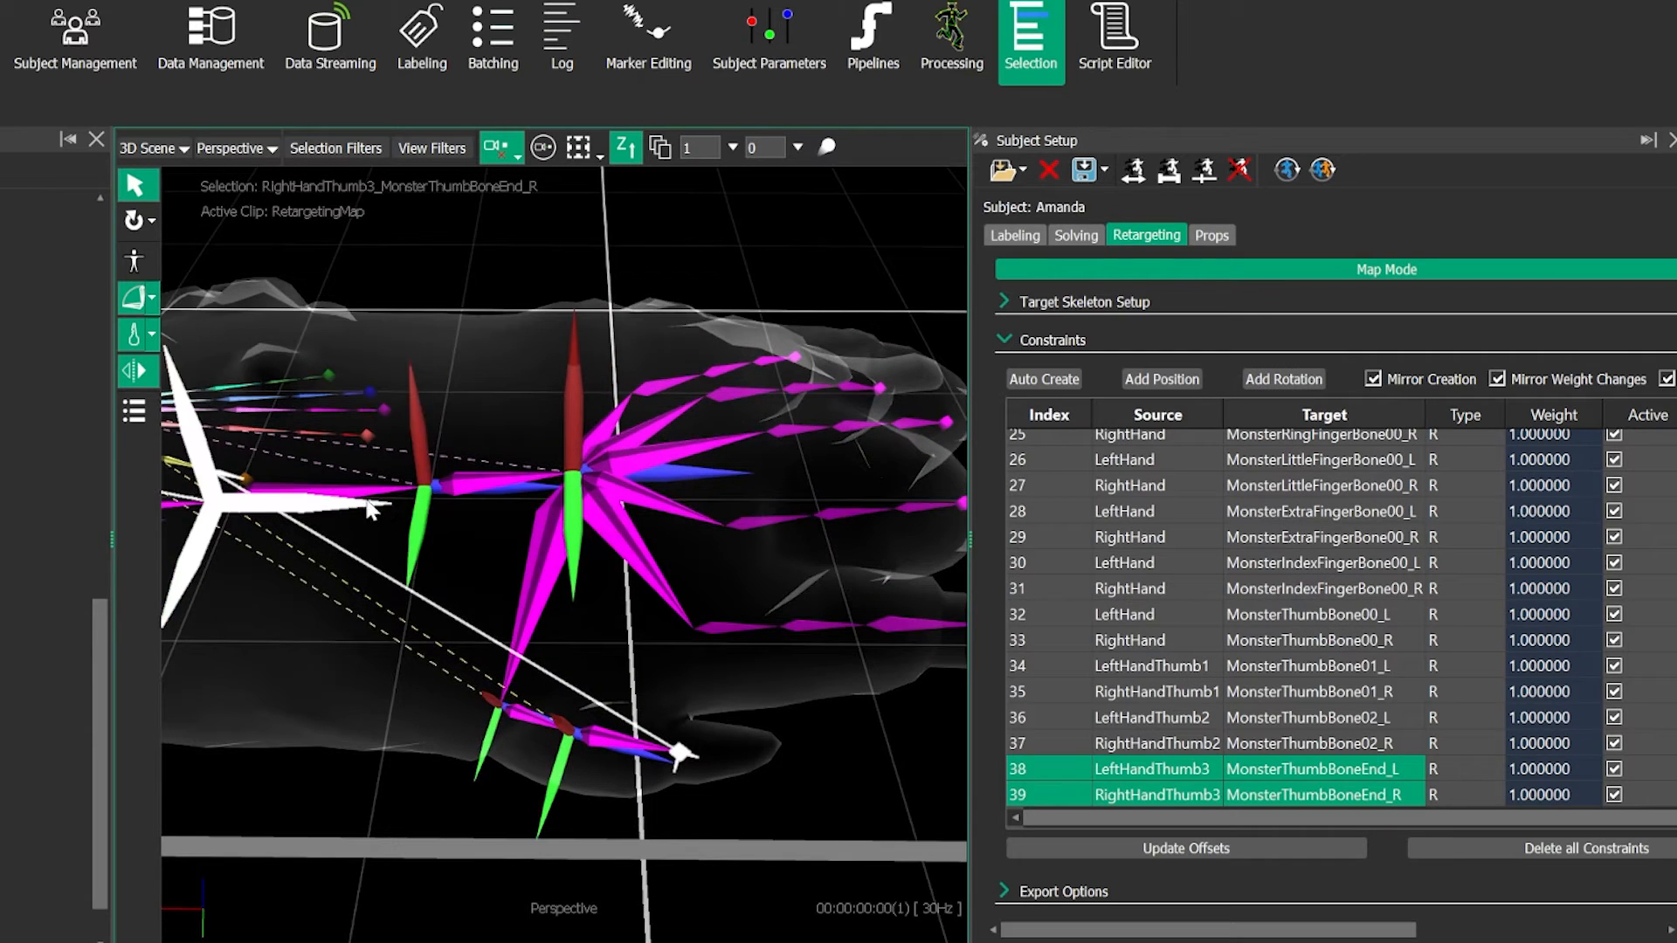
- Add mirrored rotation constraints from LeftHandIndex1, LeftHandIndex2 and LeftHandIndex3 to MonsterIndexFingerBone01_L, 02_L and 03_L respectively
alt+drag(520, 498, 355, 485)
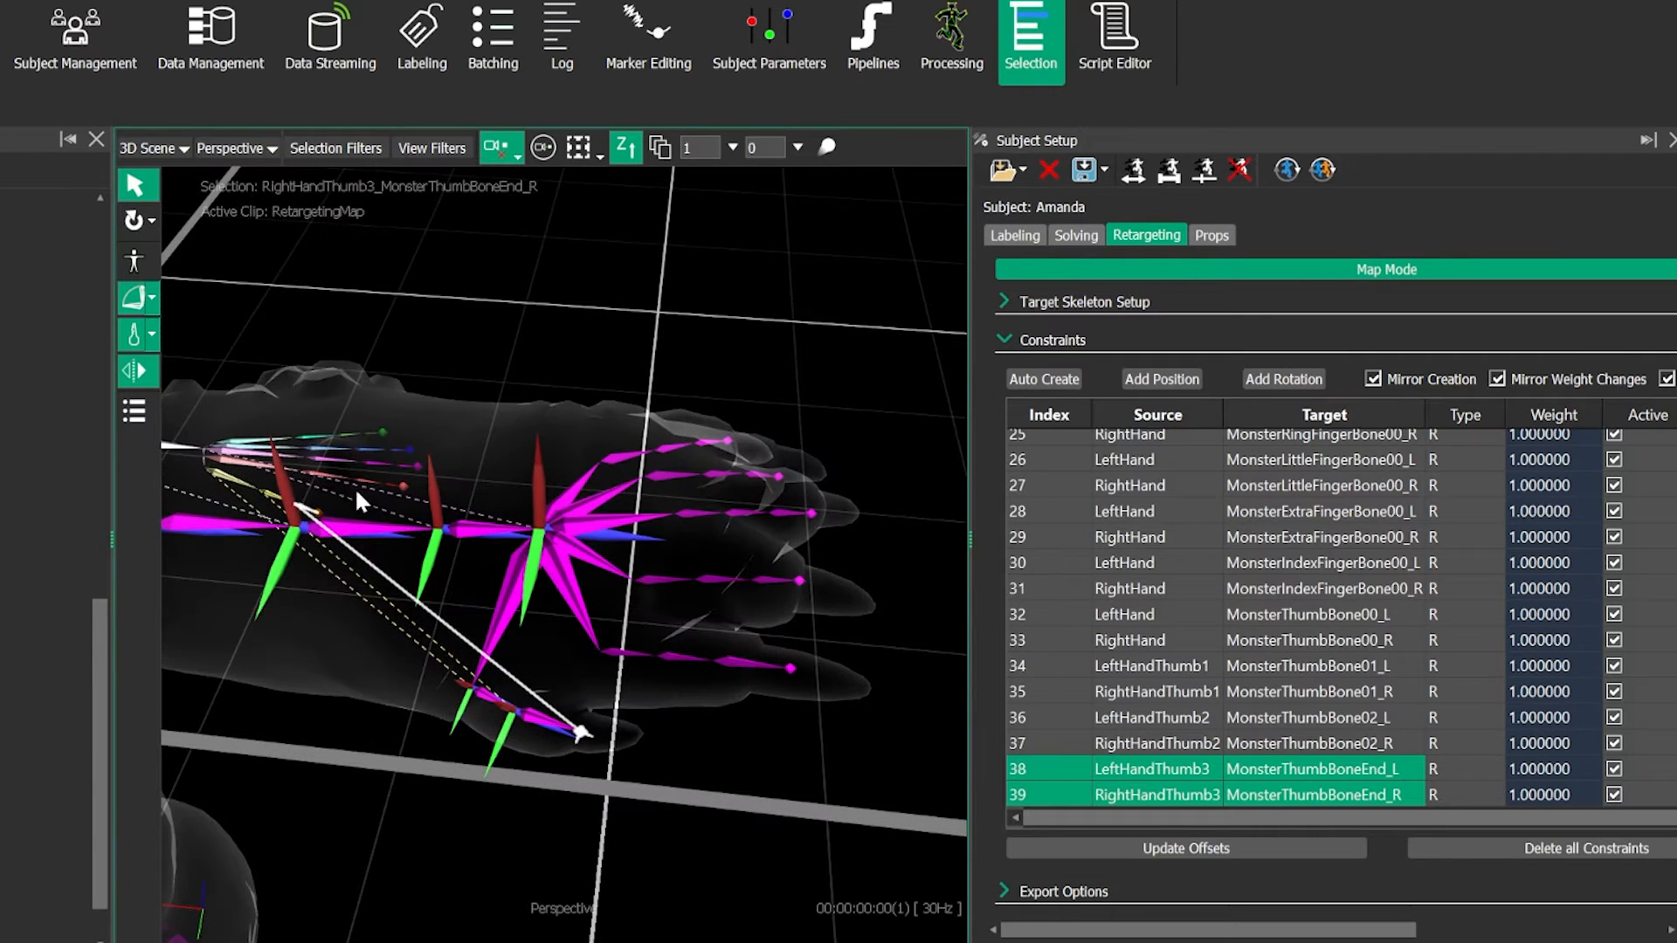
click(340, 480)
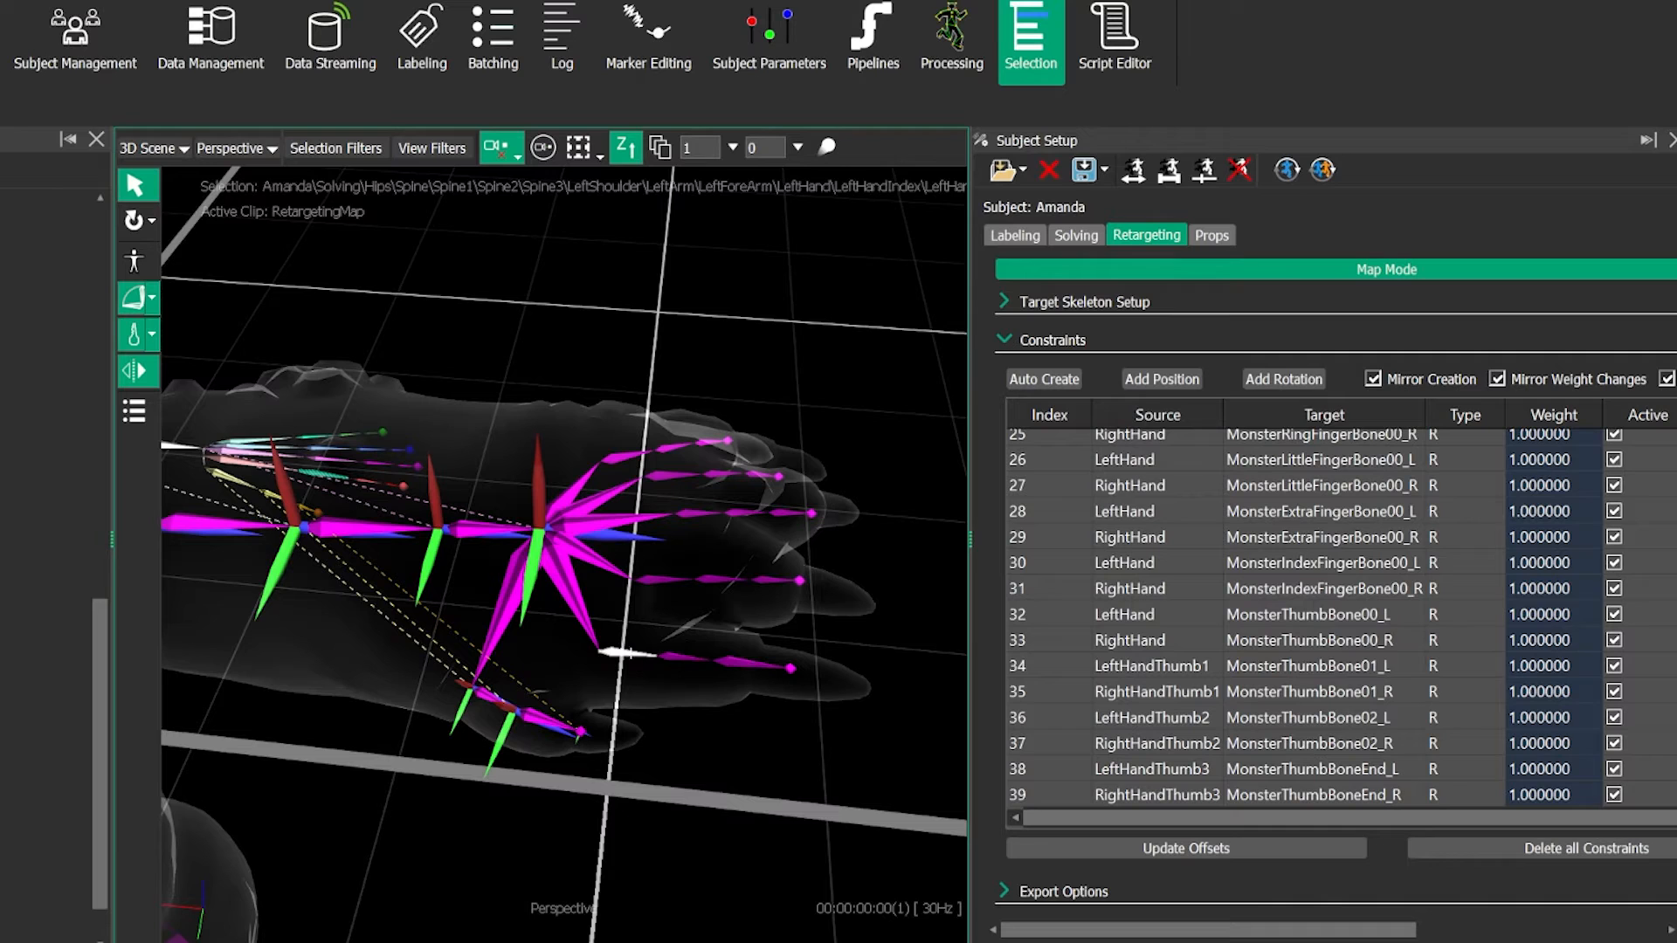
click(1283, 379)
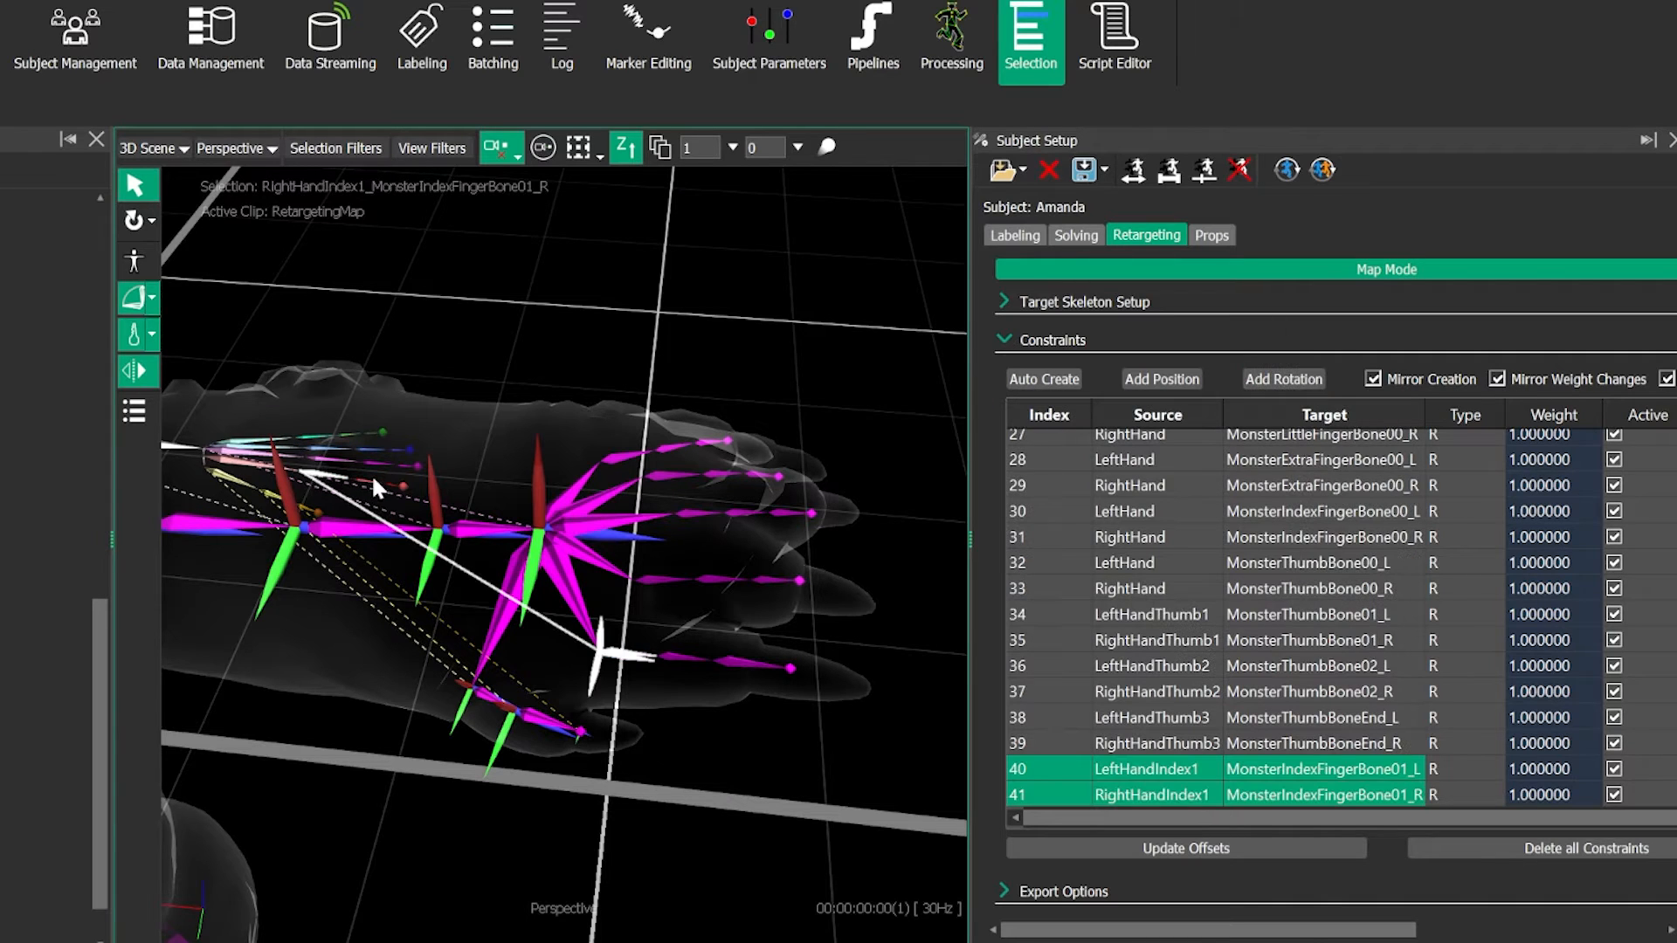
click(368, 479)
click(714, 653)
click(1283, 379)
click(530, 538)
click(735, 665)
click(408, 447)
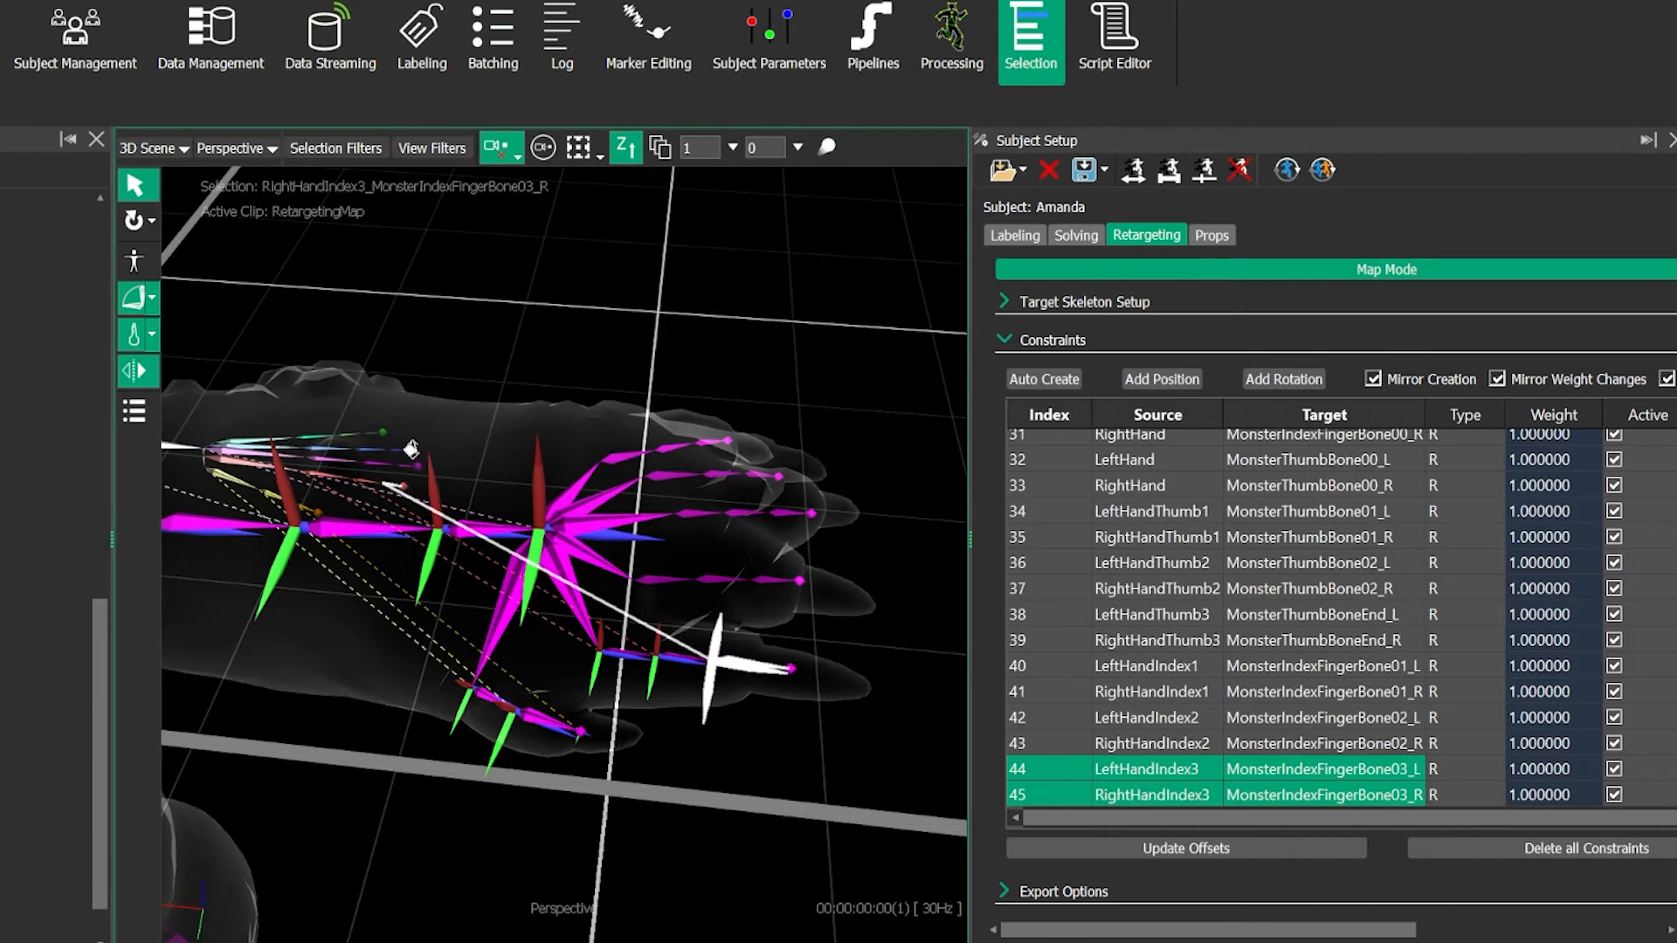
- Switch the display of the retarget constraints off and back on in the 3D view filters
scroll(419, 480, up, 1)
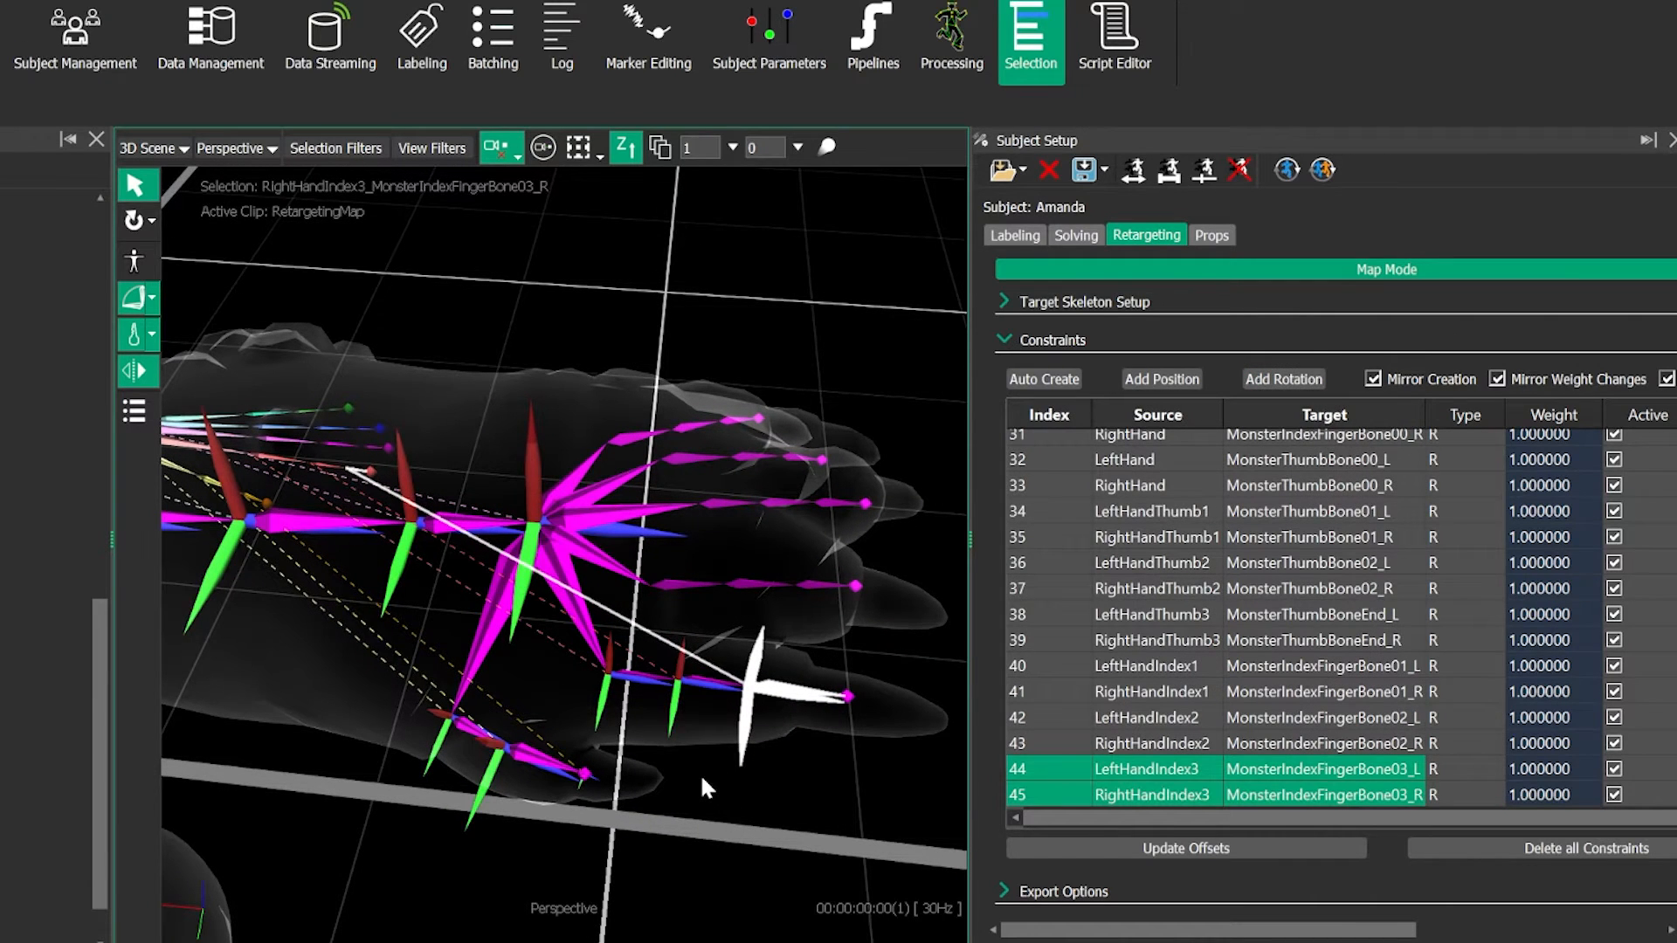
click(432, 147)
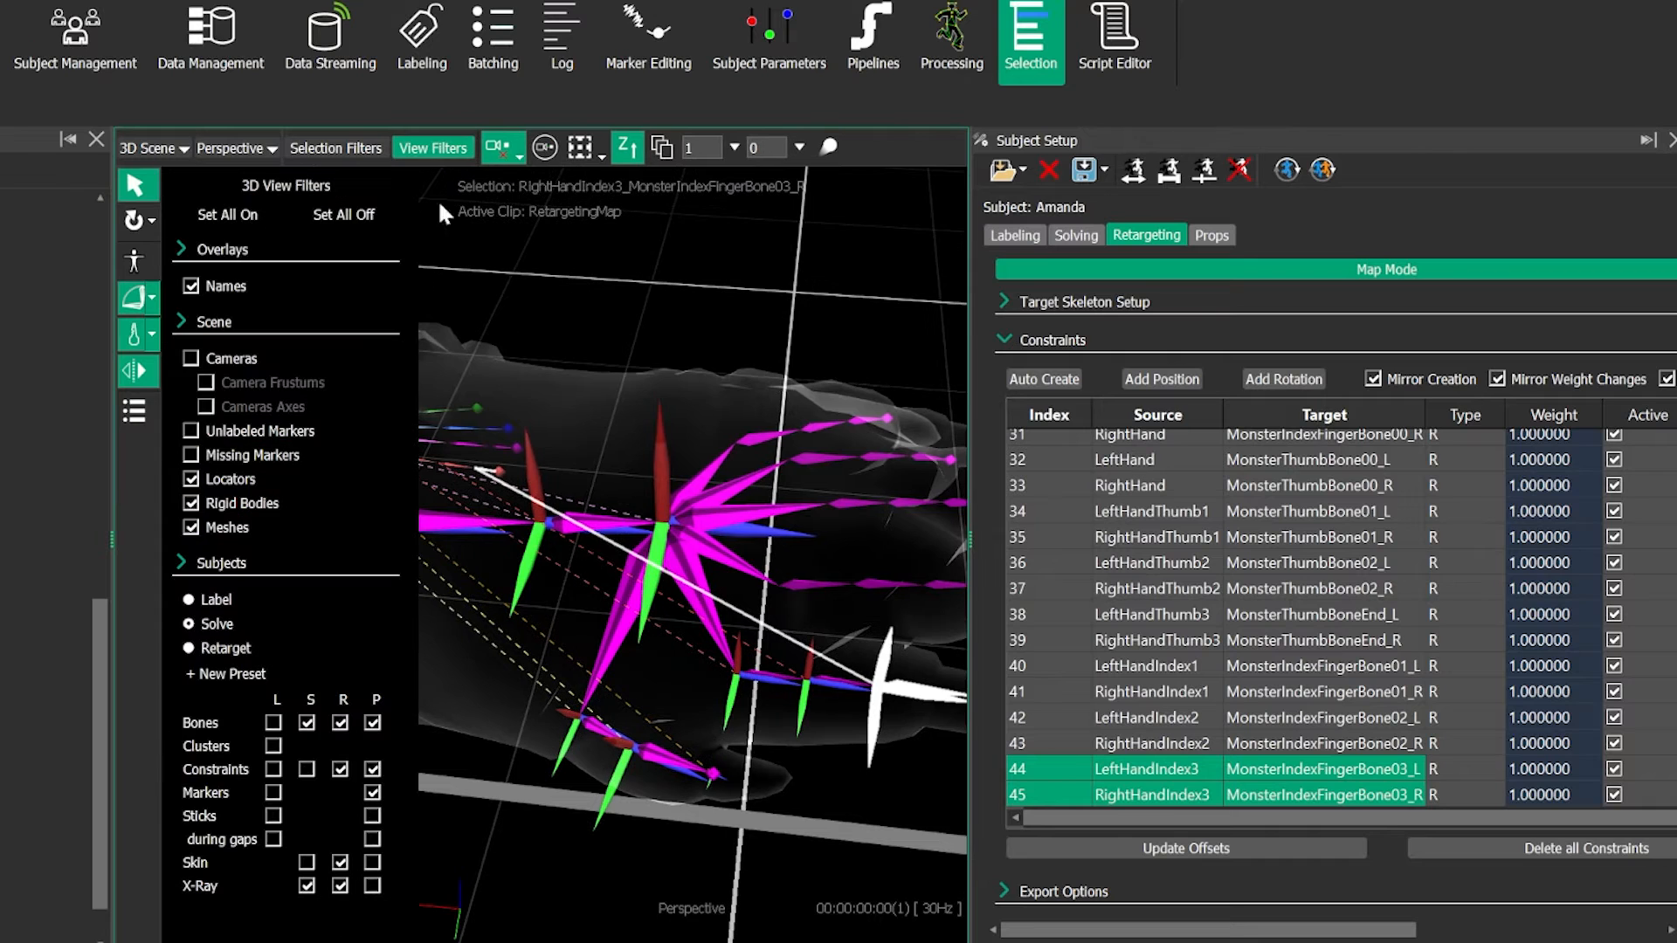
click(337, 763)
click(337, 763)
click(449, 152)
- Add mirrored rotation constraints from LeftHandMiddle1, LeftHandMiddle2 and LeftHandMiddle3 to MonsterMiddleFingerBone01_L, 02_L and 03_L respectively
alt+drag(505, 454, 441, 391)
click(442, 391)
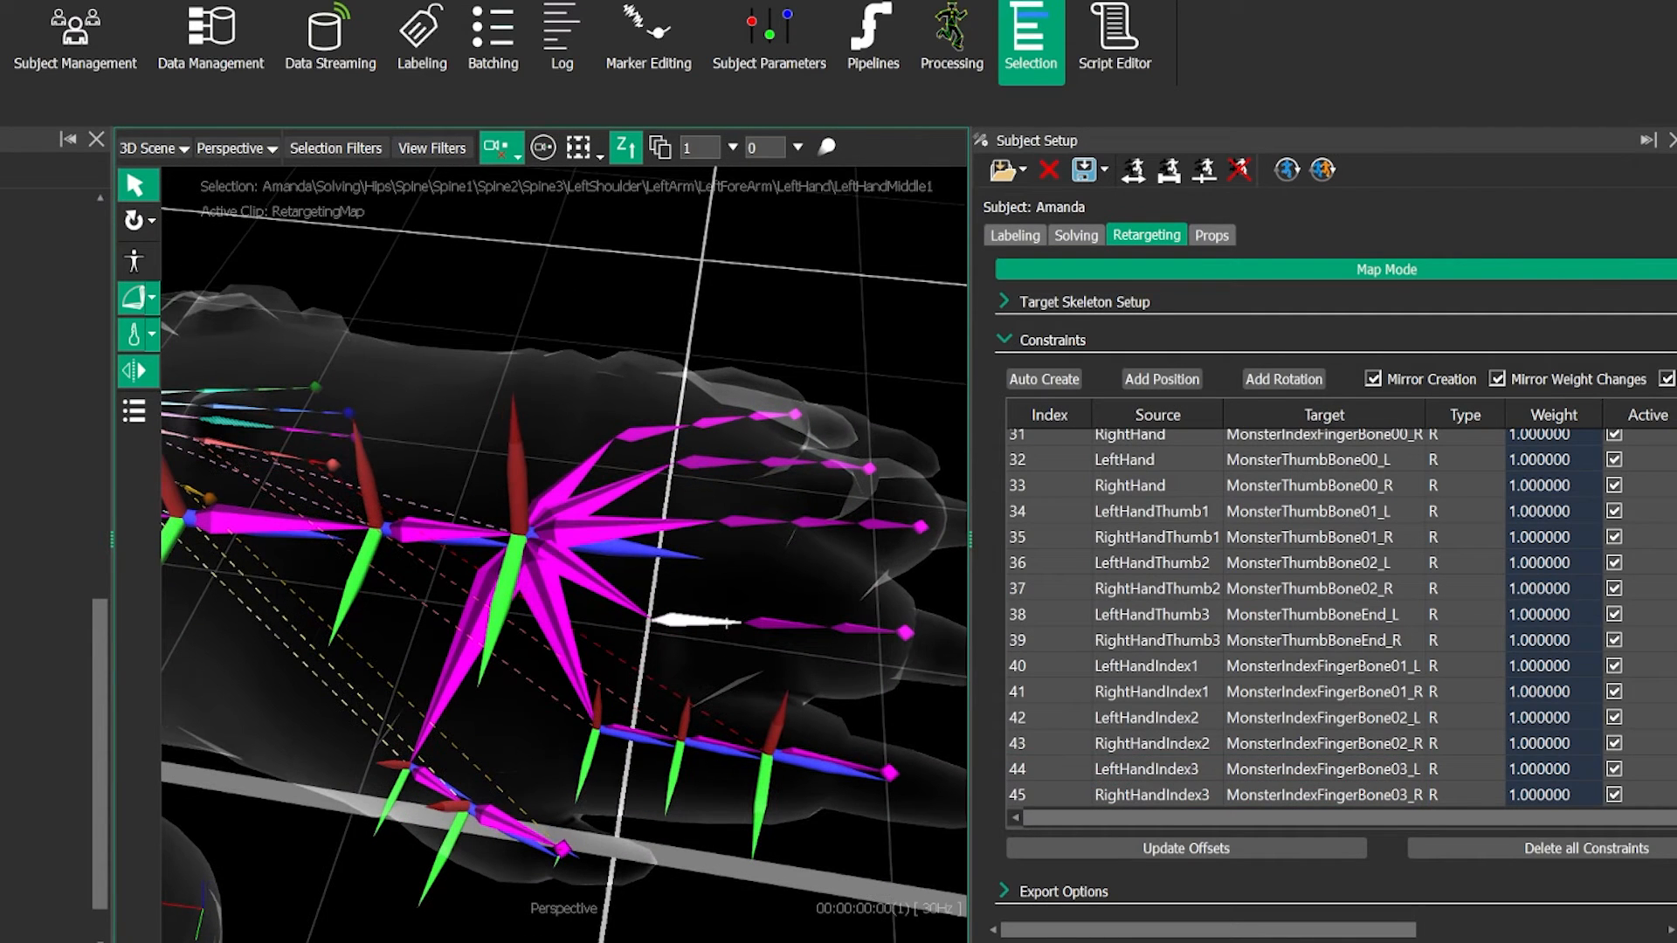
ctrl+click(677, 620)
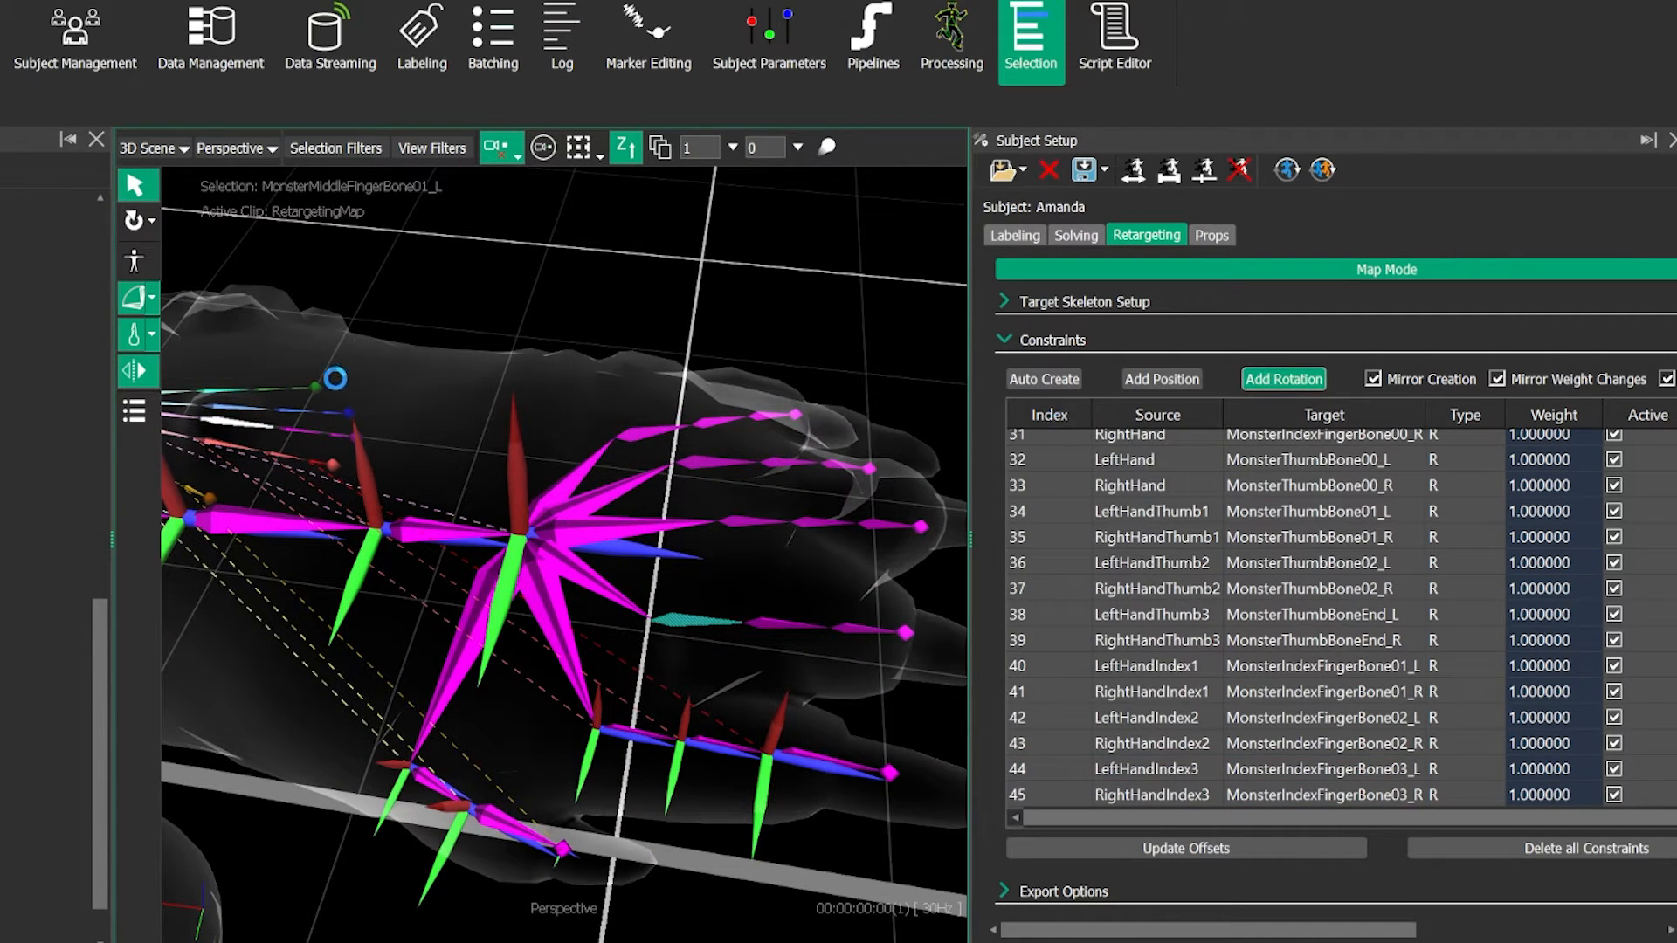
click(296, 422)
click(302, 431)
ctrl+click(786, 624)
click(1283, 379)
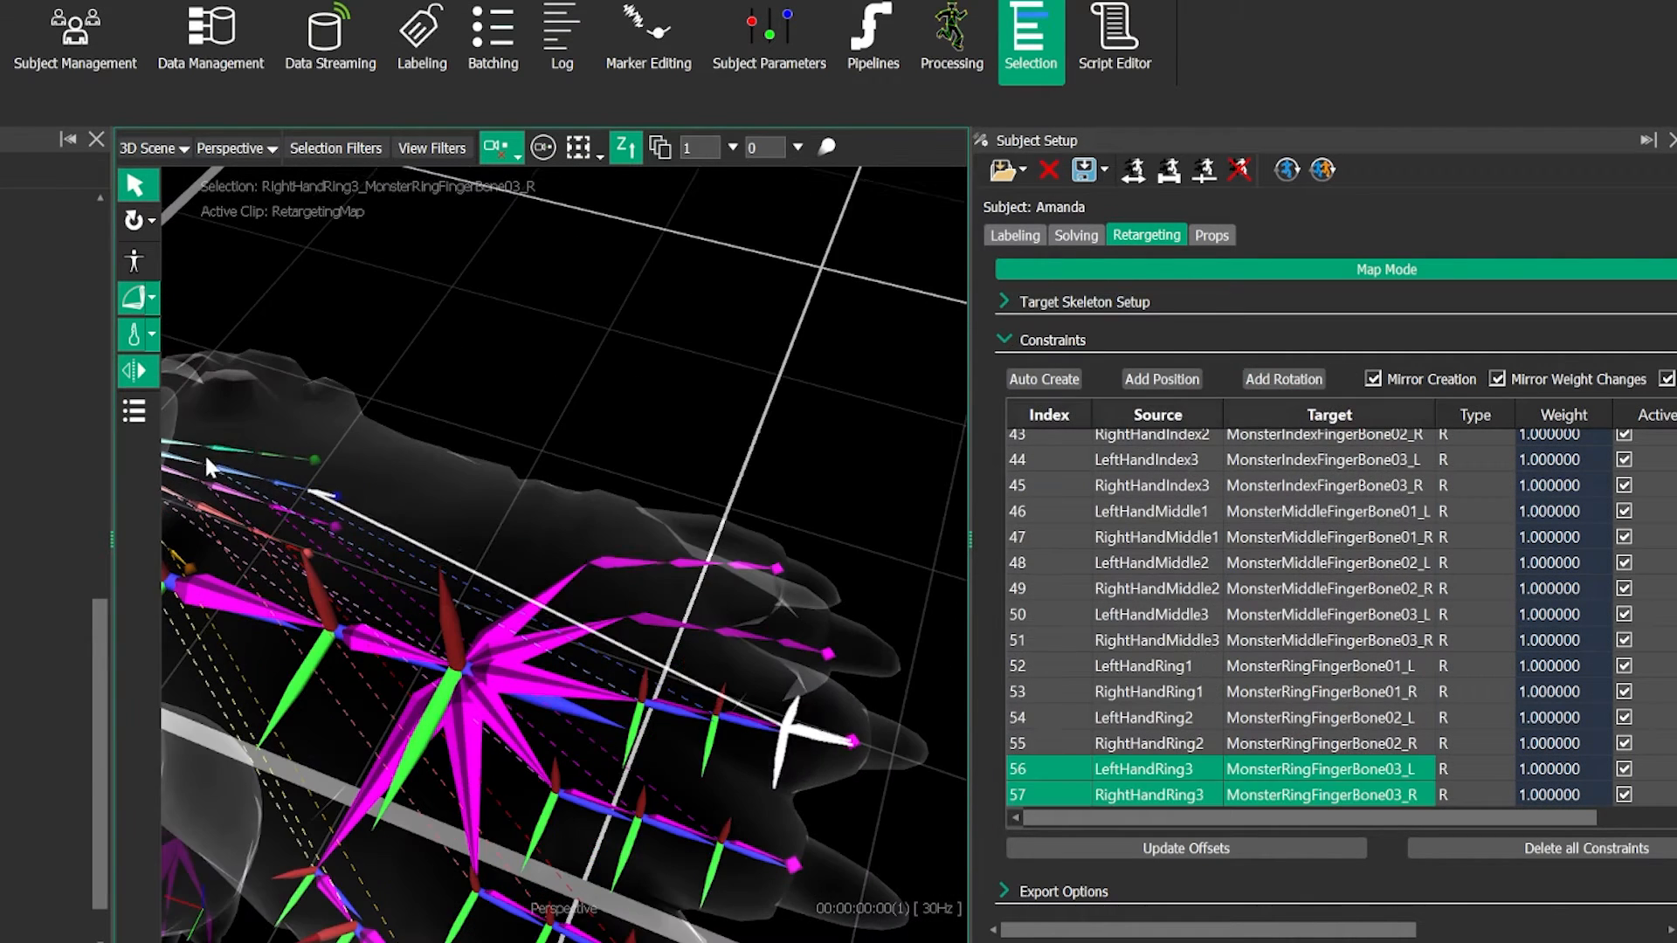
- Add mirrored rotation constraints from LeftHandRing1–3 to MonsterRingFingerBone01_L–03_L and from LeftHandPinky1–3 to MonsterLittleFingerBone01_L–03_L
click(275, 454)
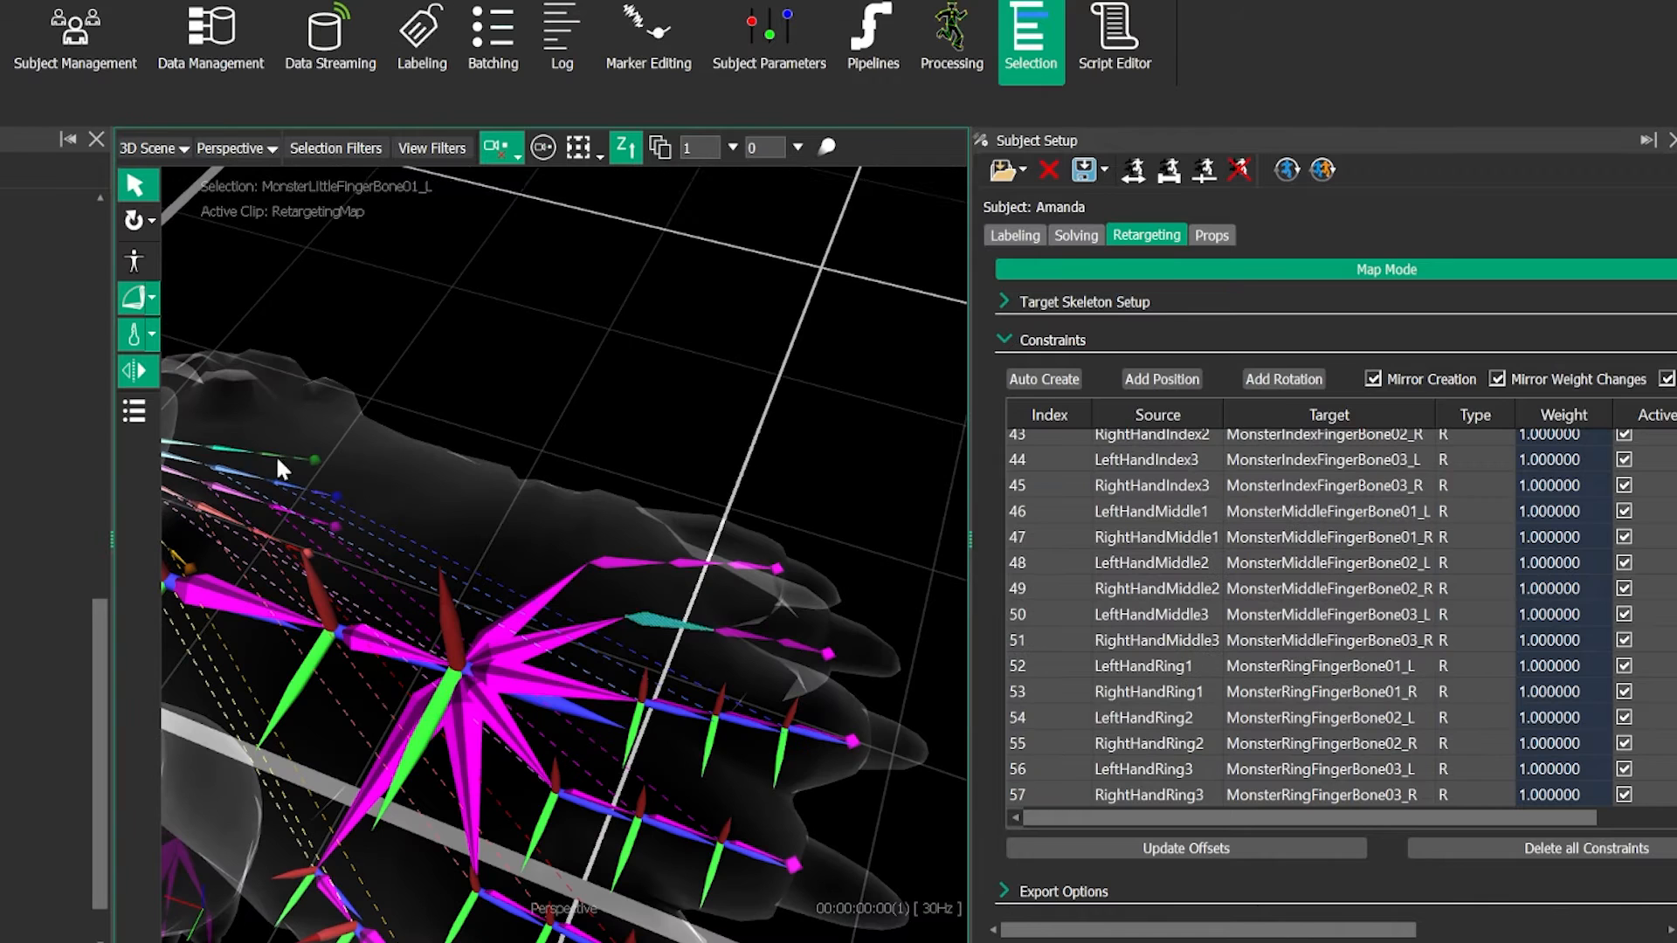
click(1282, 379)
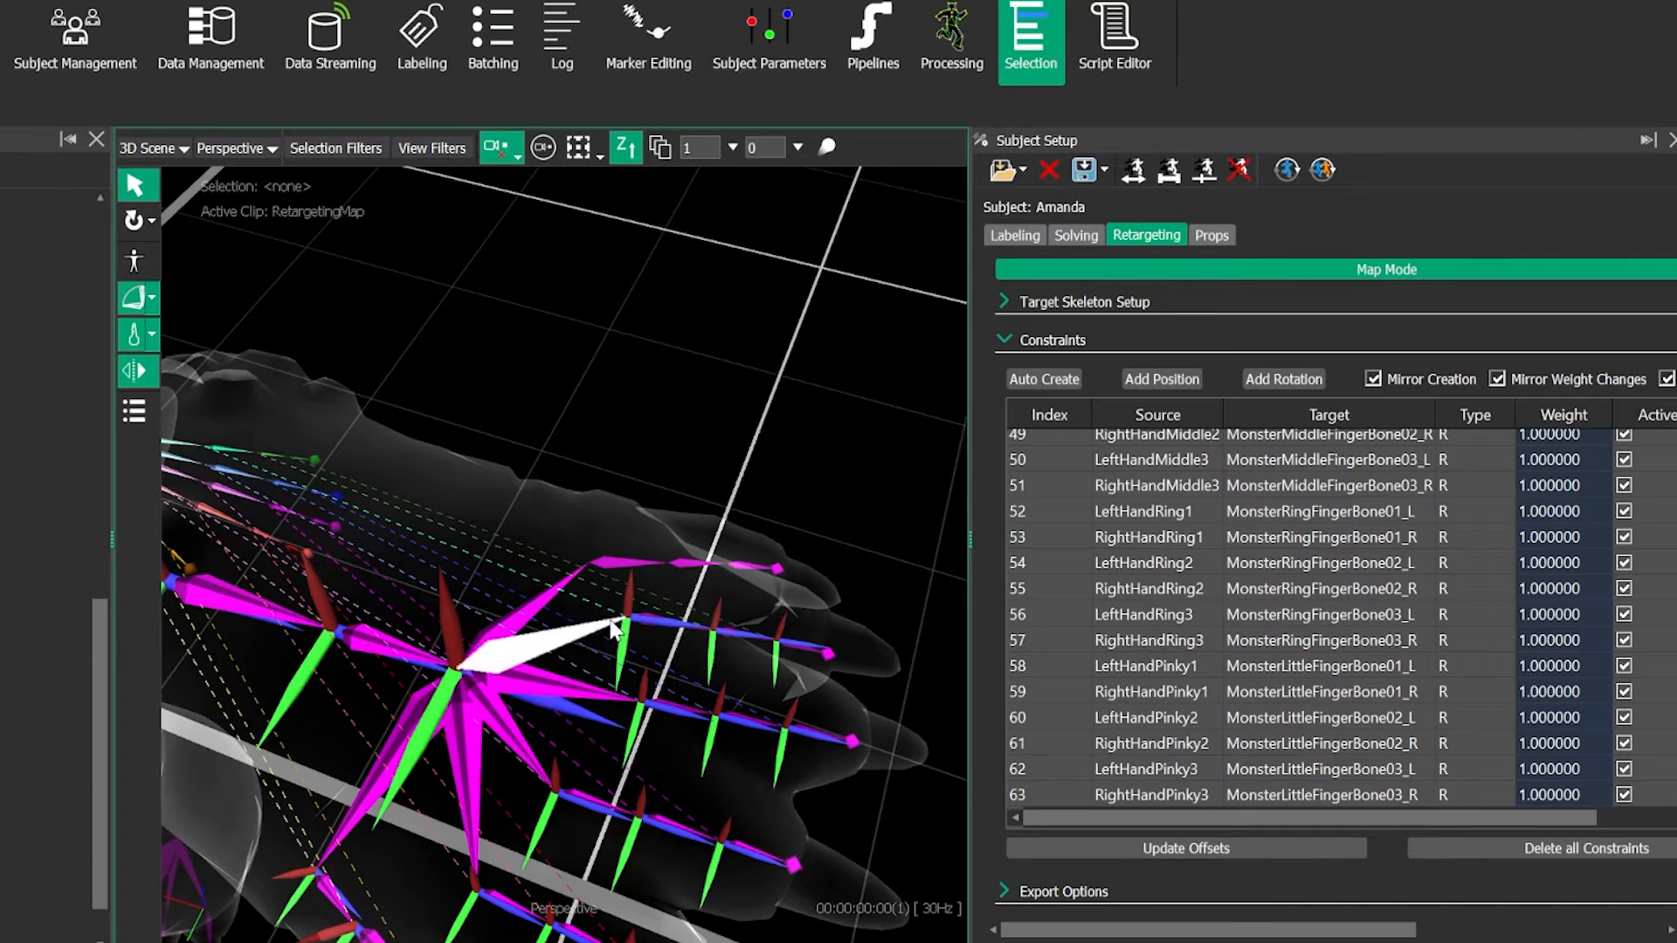
- Add a mirrored rotation constraint from LeftHandPinky1 to the extra finger's first bone, MonsterExtraFingerBone01_L
alt+right_drag(509, 487, 512, 460)
alt+drag(511, 463, 728, 701)
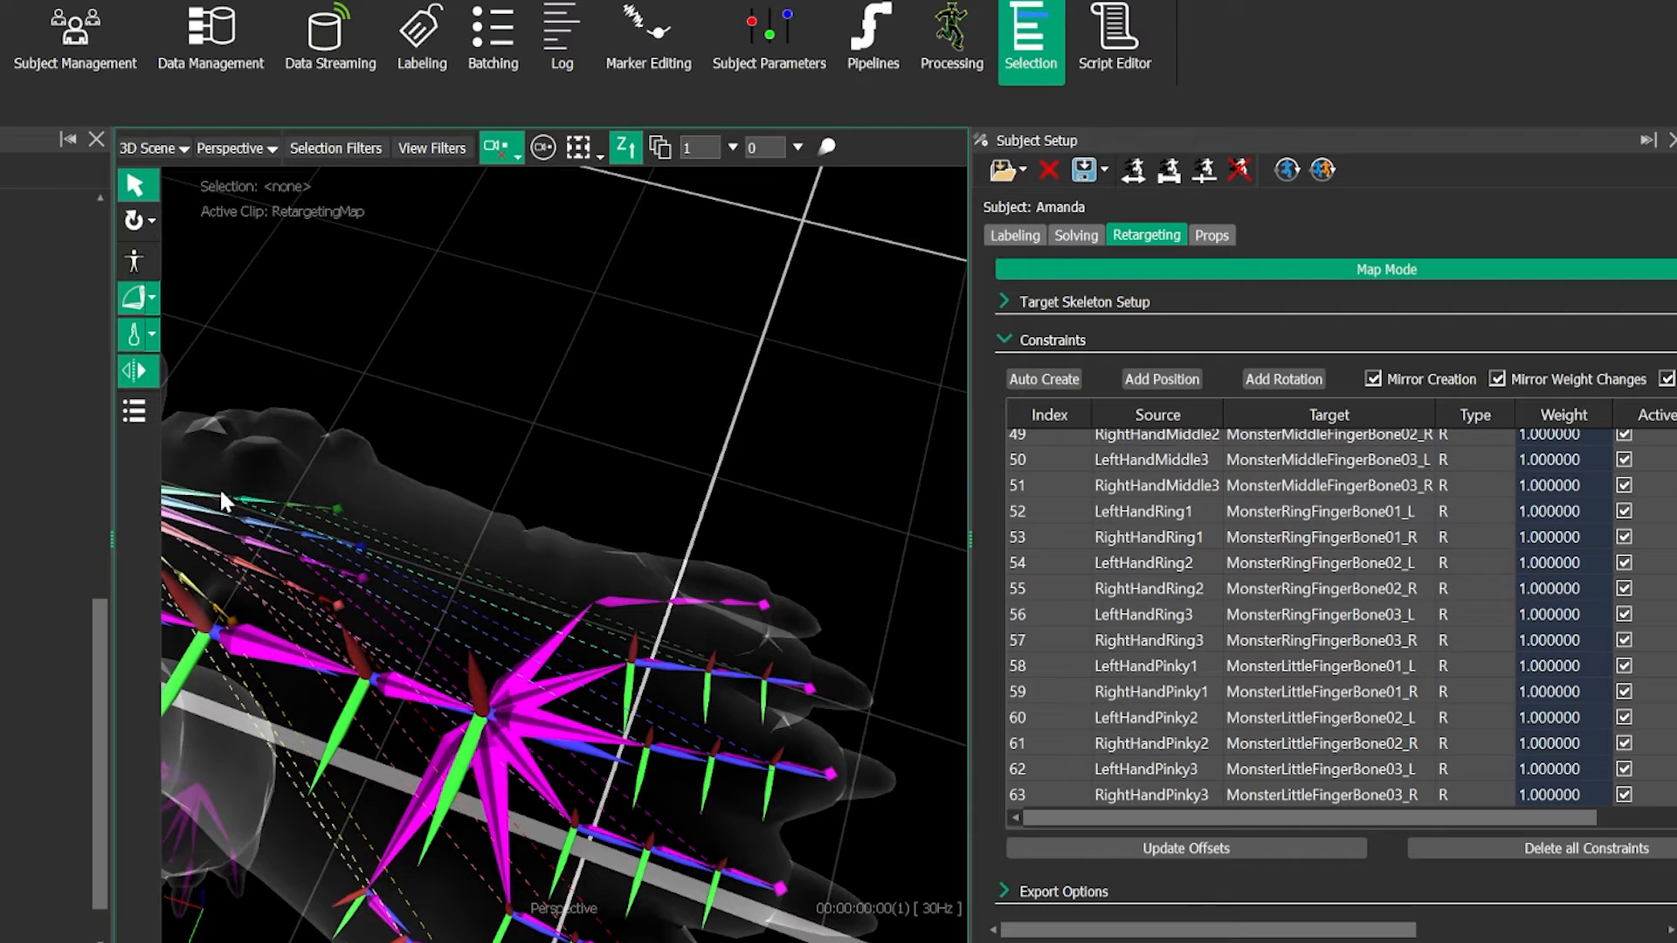
click(641, 599)
click(641, 599)
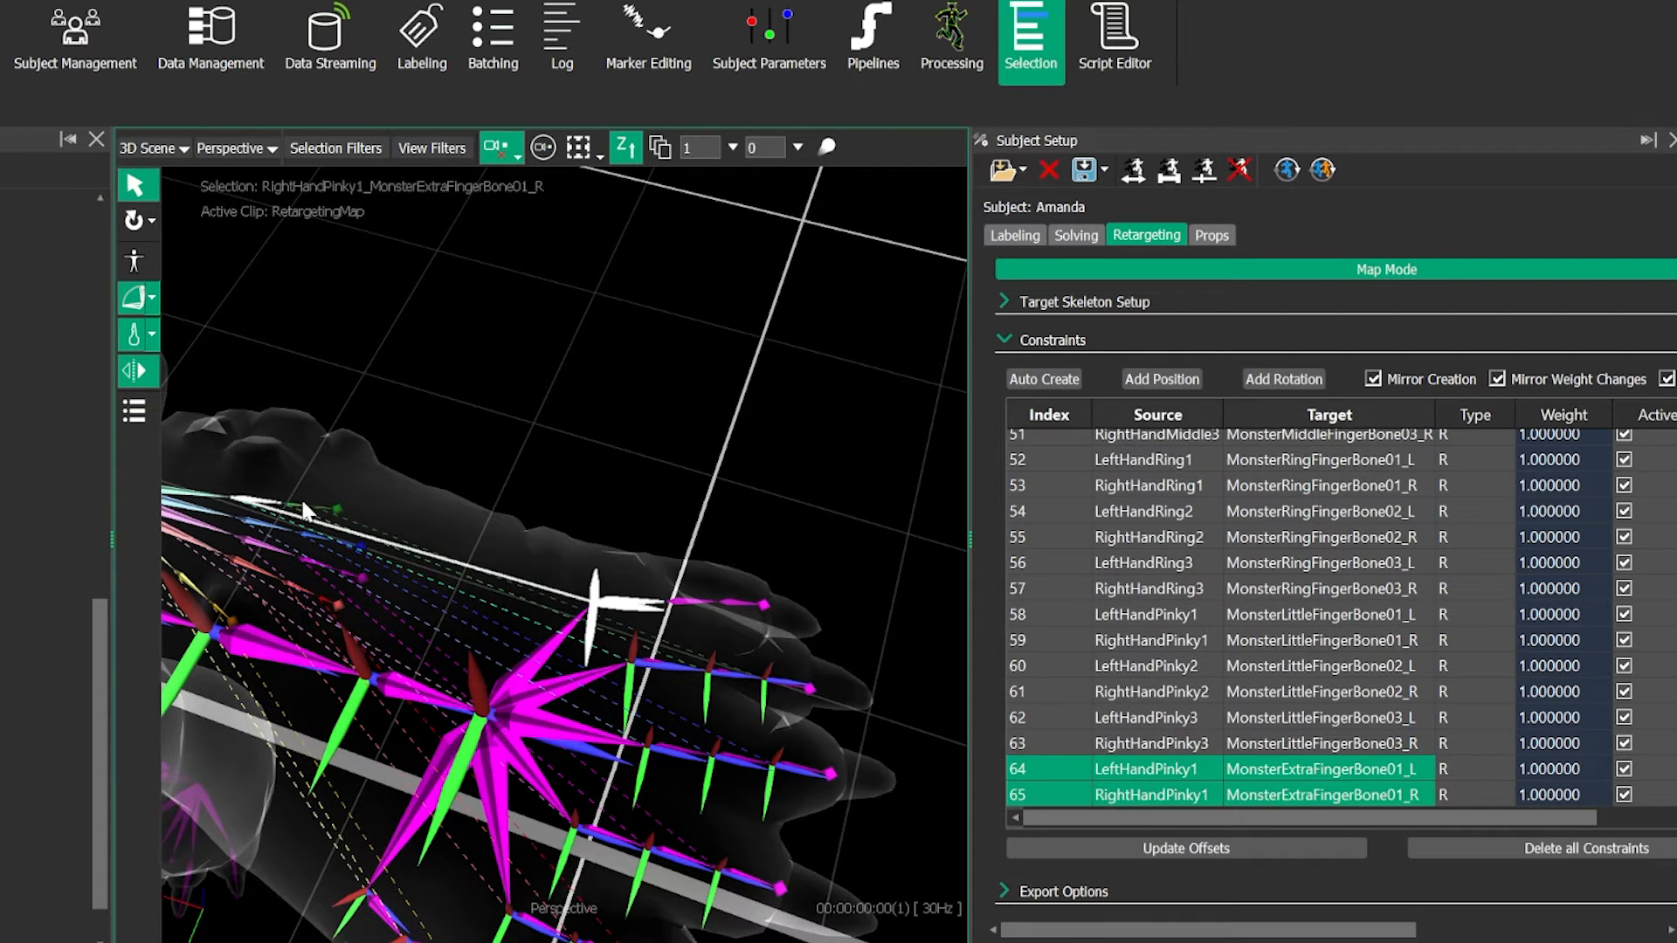
- Add mirrored rotation constraints from LeftHandPinky2 and LeftHandPinky3 to MonsterExtraFingerBone02_L and MonstertExtraFingerBone03_L respectively
click(749, 592)
click(704, 603)
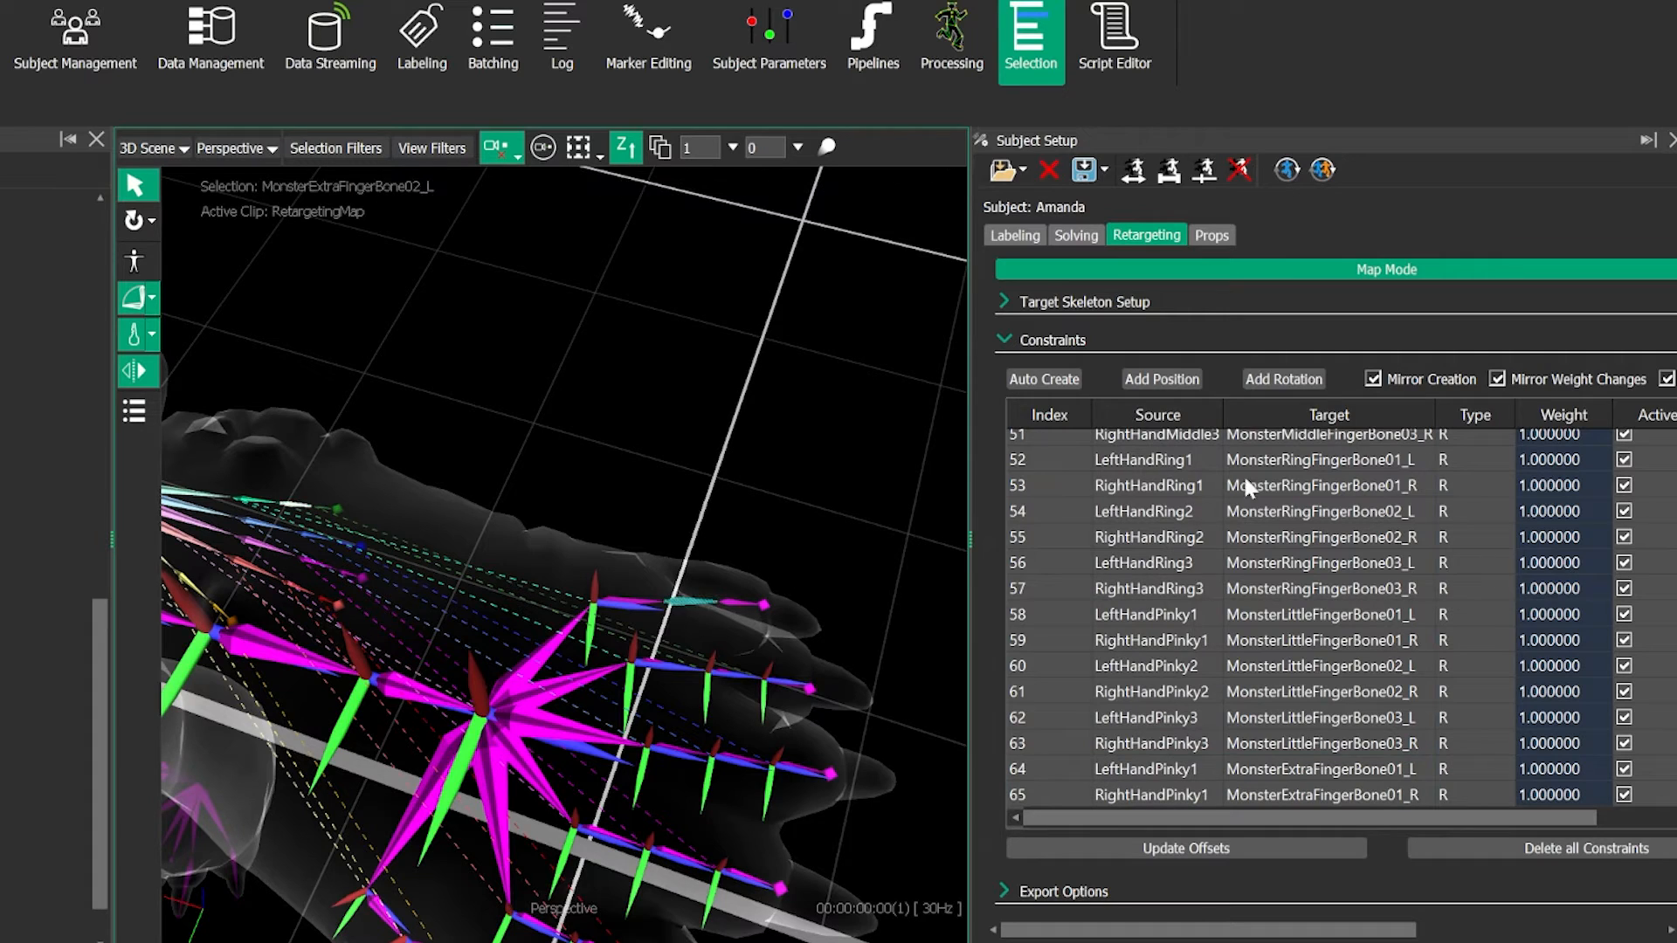
click(325, 508)
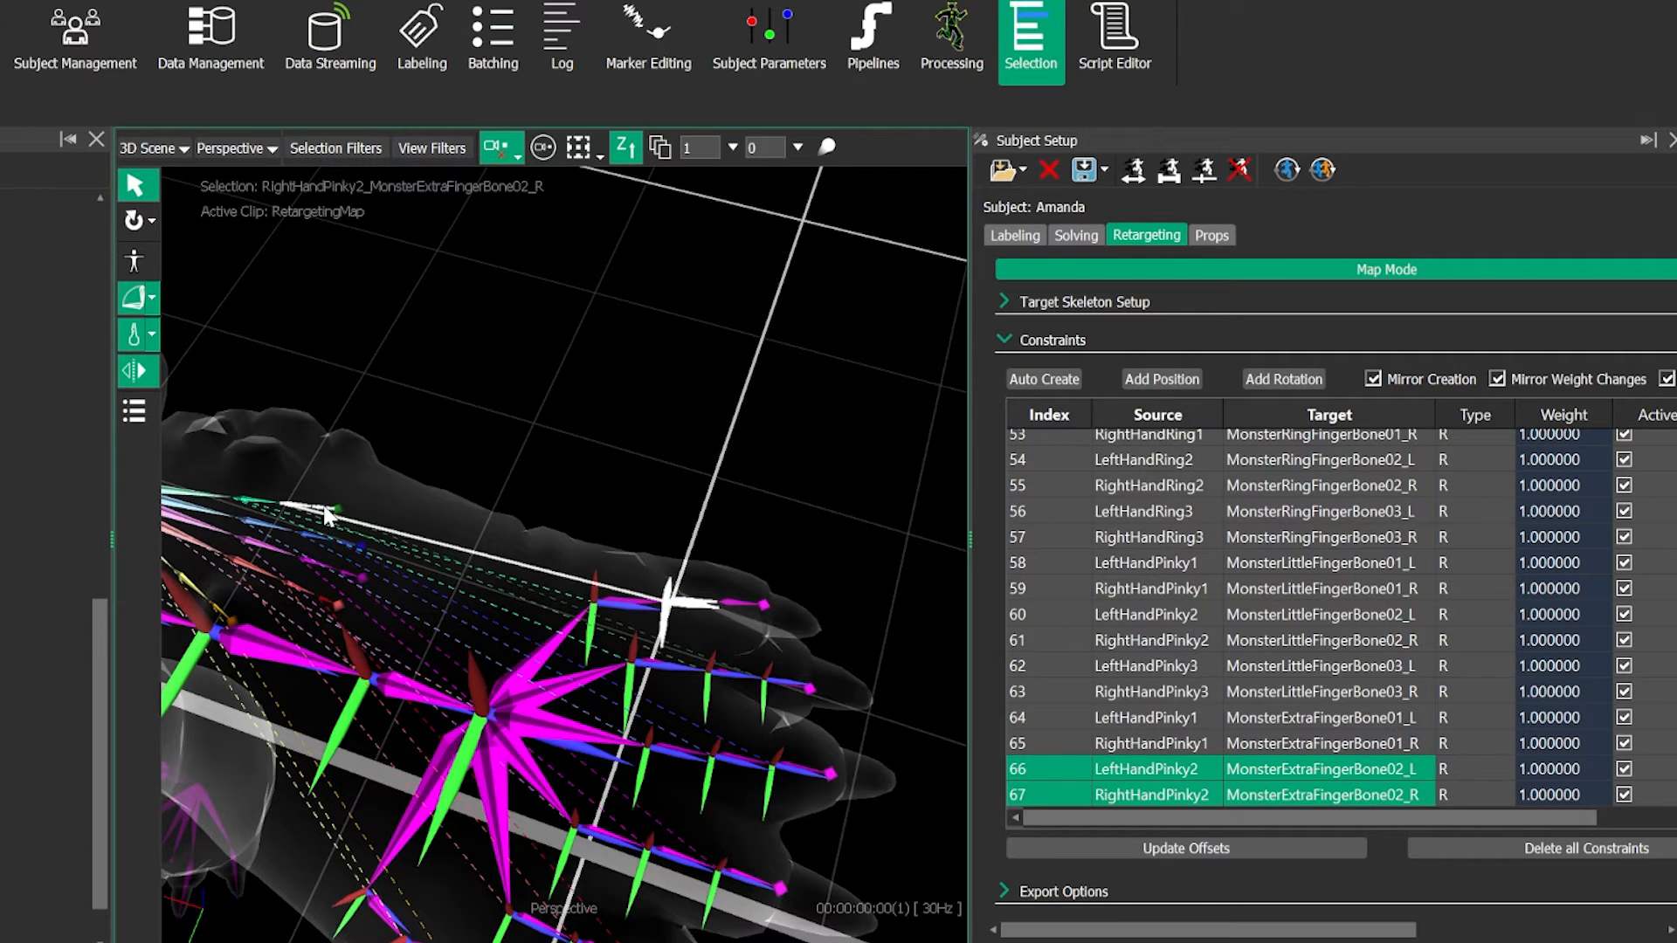
click(736, 607)
click(739, 603)
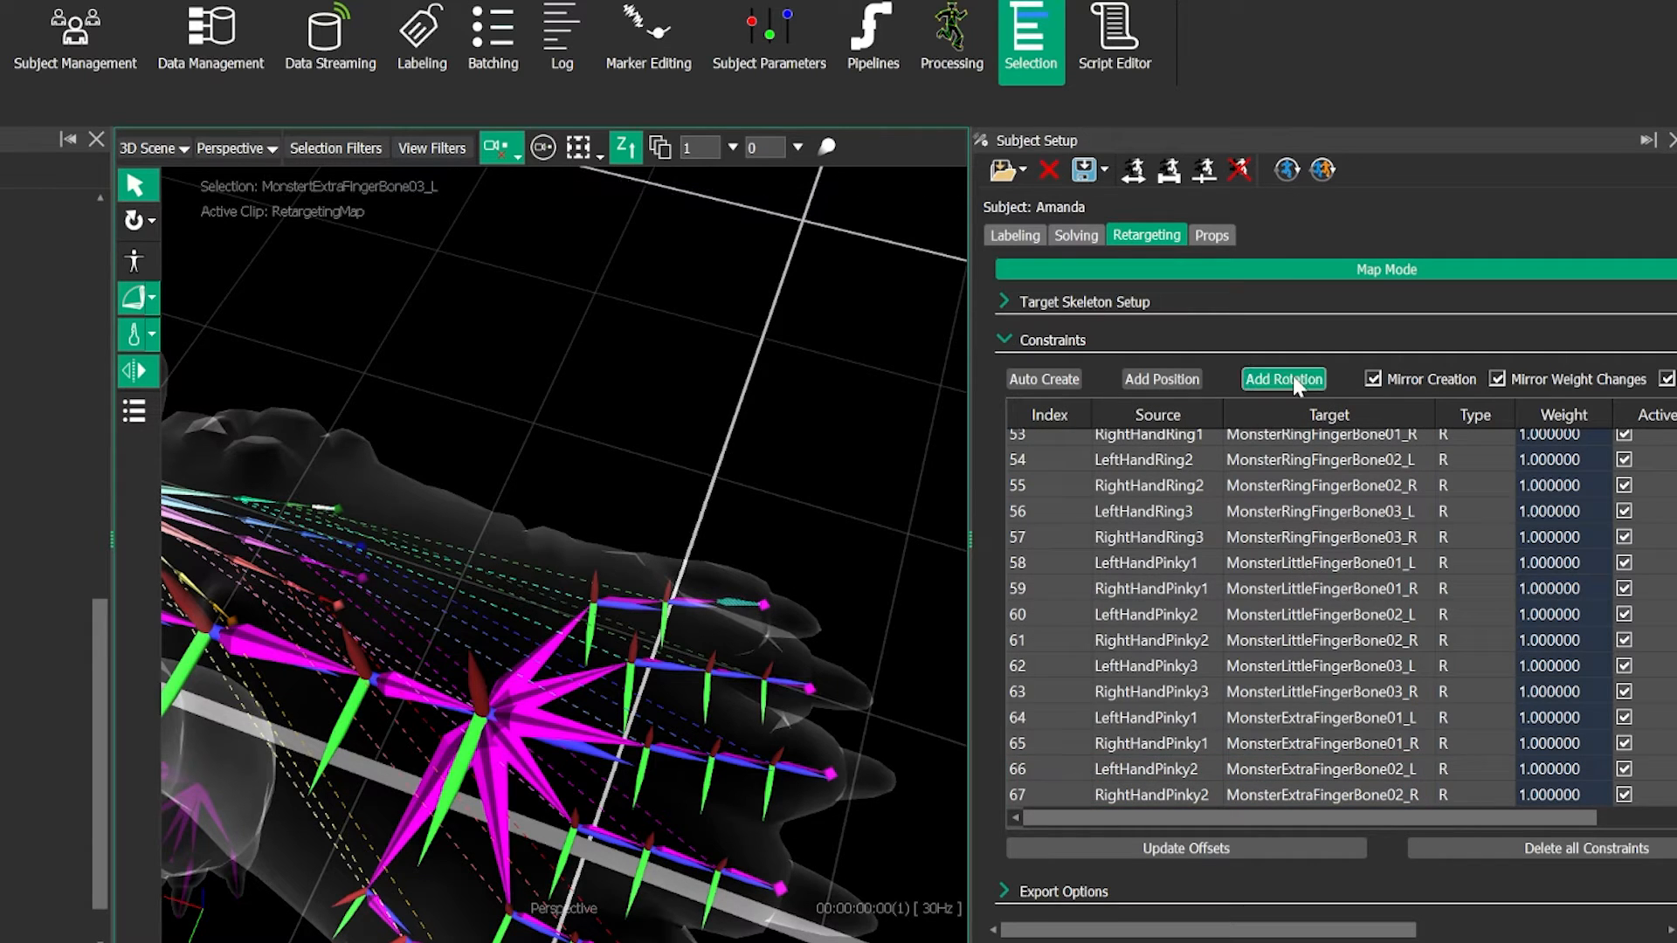
click(557, 390)
- Add mirrored rotation constraints from LeftUpLeg to both MonsterUpLegBone_L and MonsterUpLegTwistBone_L
scroll(499, 586, down, 3)
alt+drag(499, 587, 515, 480)
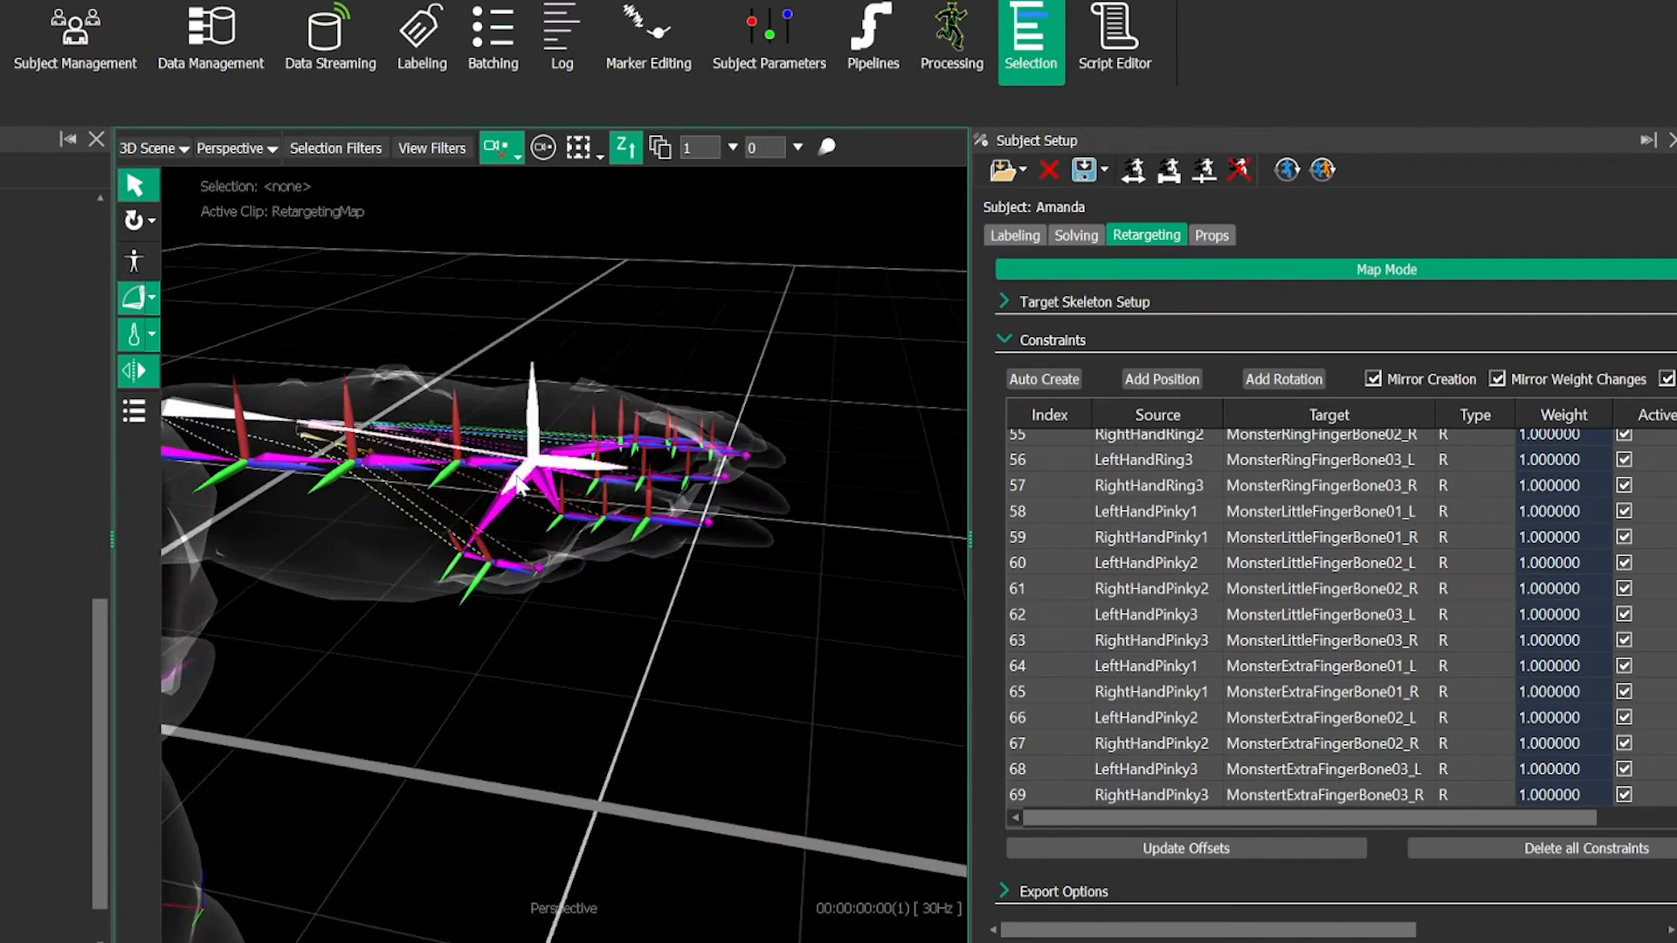
alt+drag(779, 559, 573, 531)
alt+drag(661, 612, 611, 426)
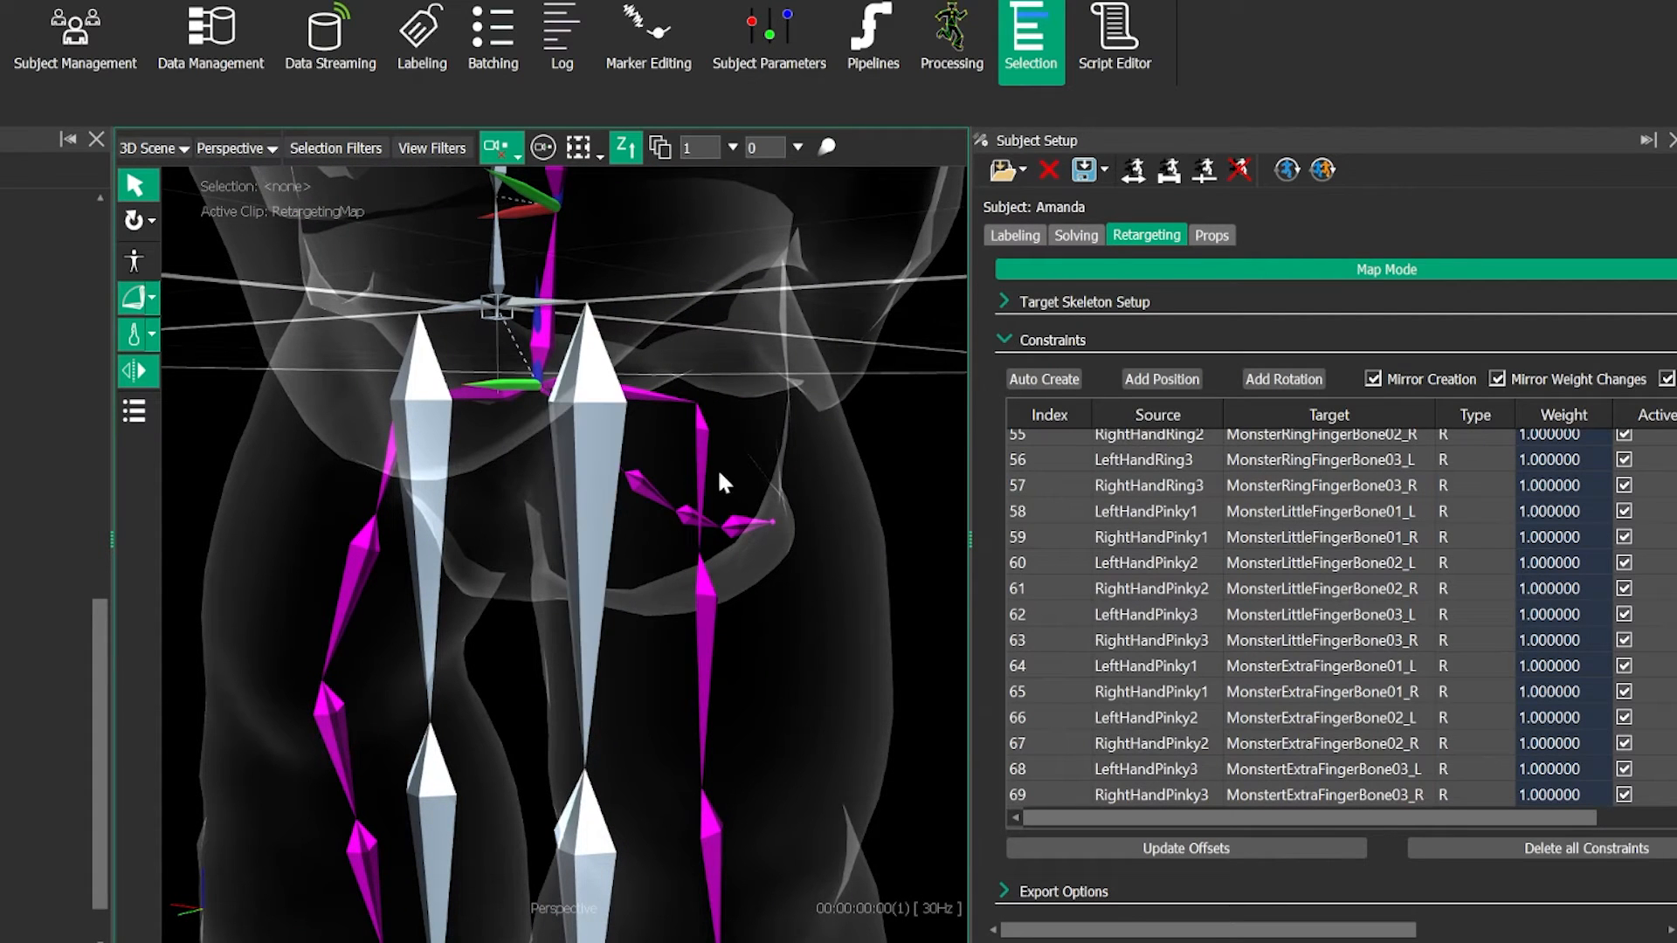
click(605, 516)
ctrl+click(698, 490)
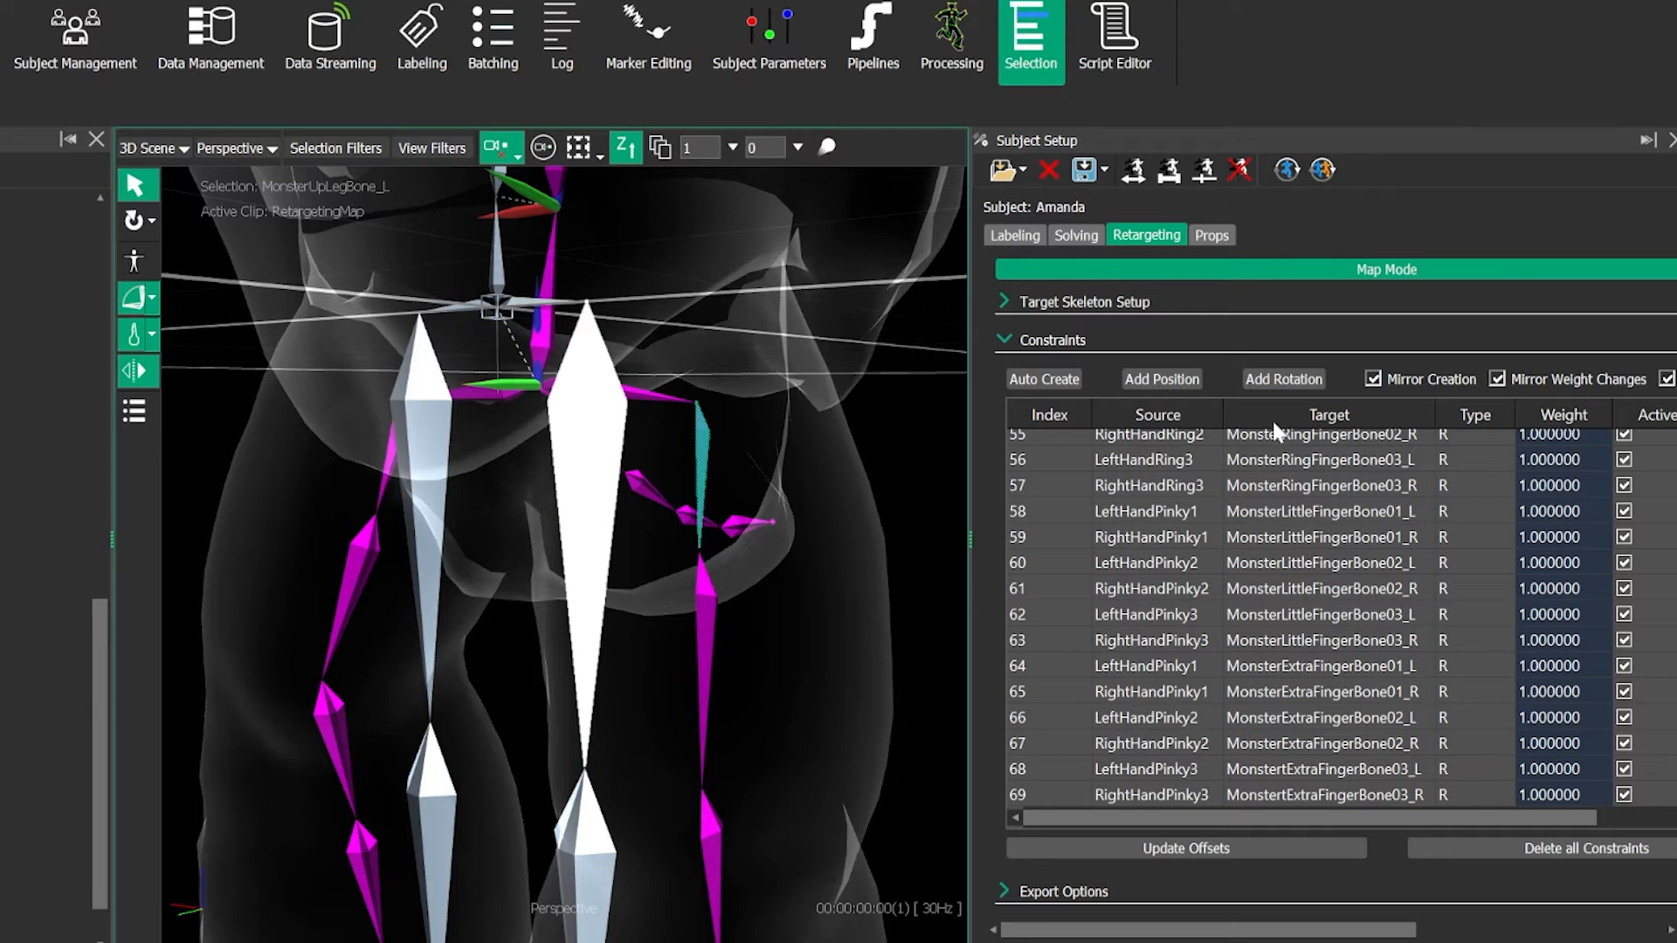
click(706, 653)
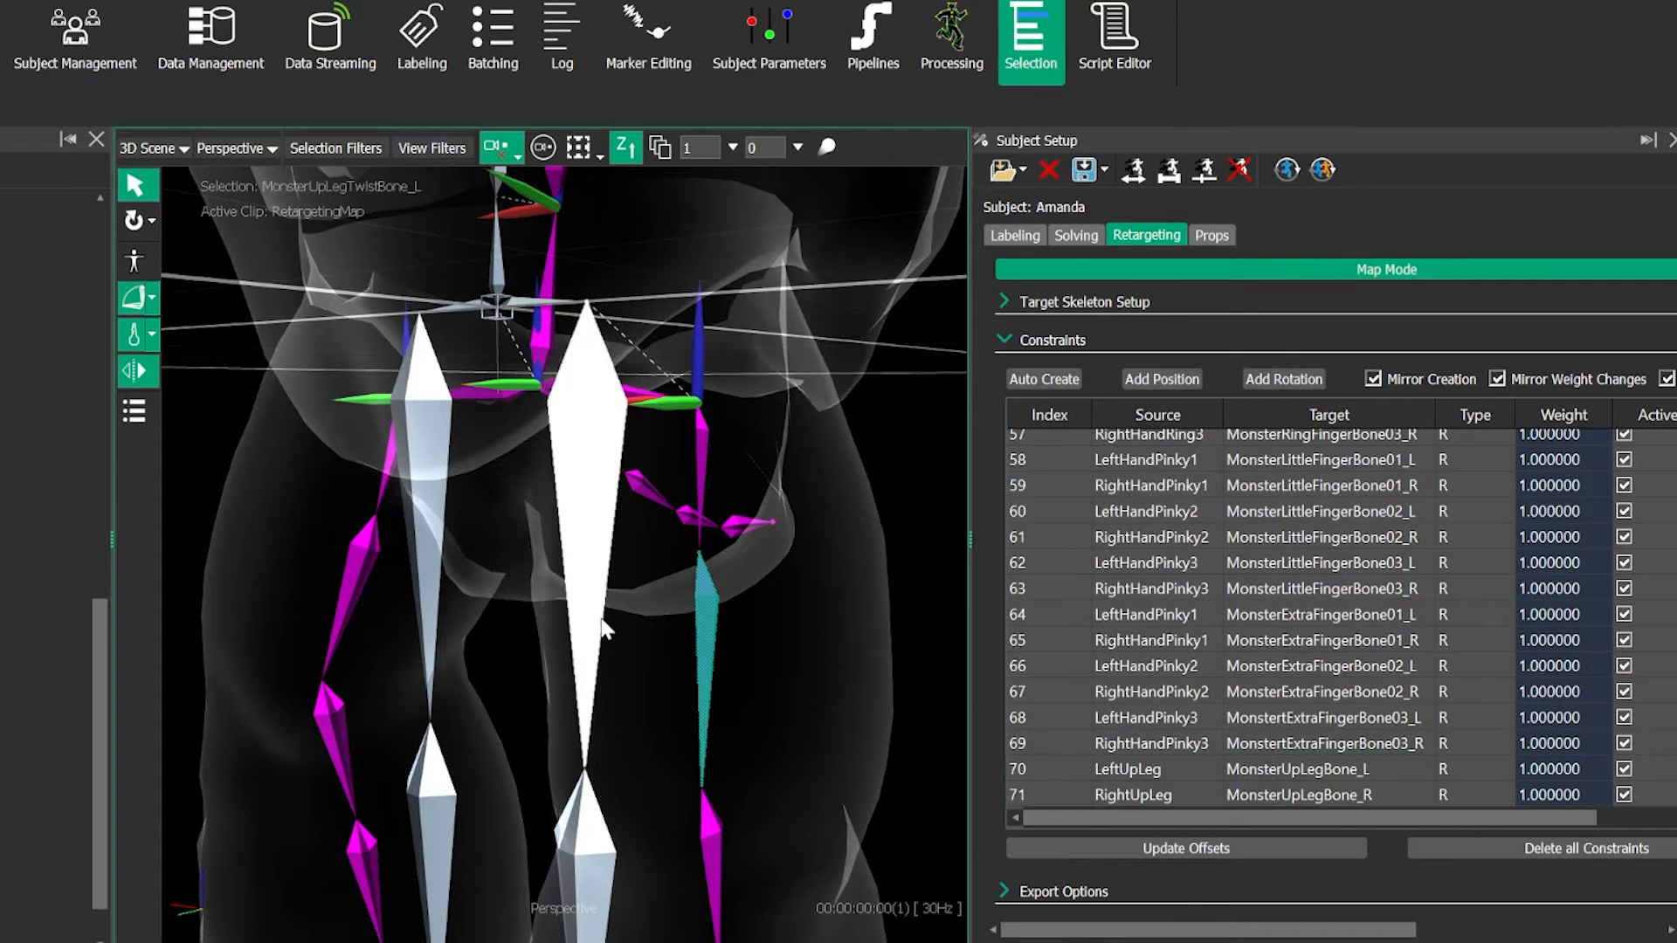
ctrl+click(599, 614)
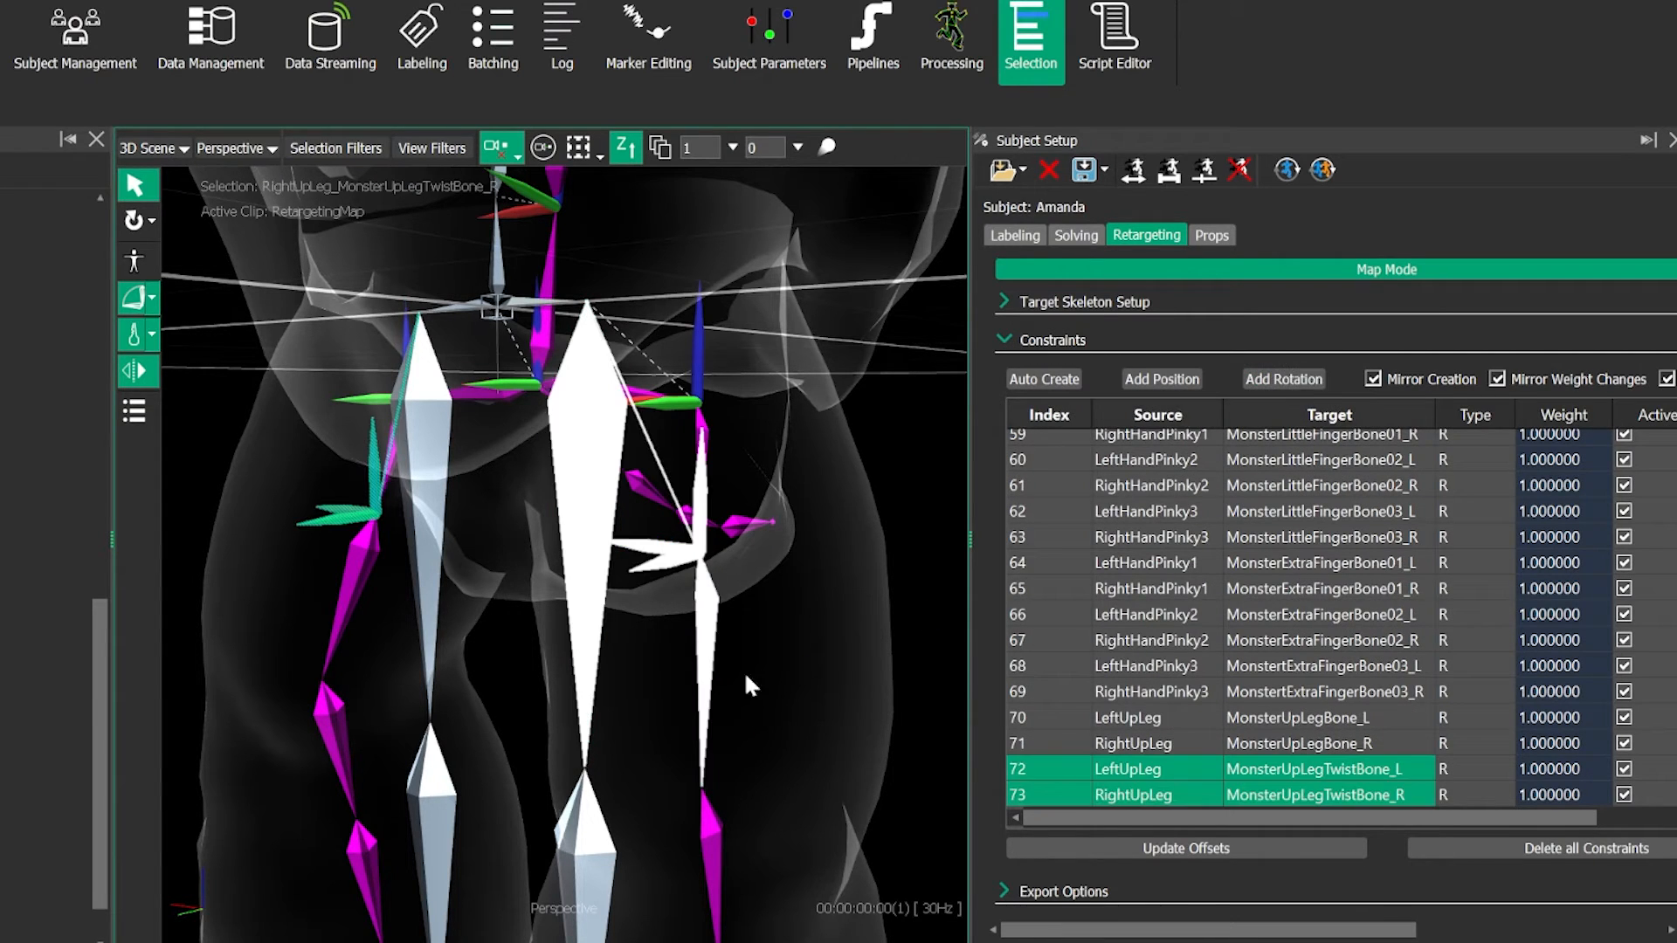
- Add mirrored rotation constraints from LeftLeg to both MonsterLegBone_L and MonsterLegTwistBone_L
alt+middle_drag(744, 671, 553, 561)
click(489, 557)
ctrl+click(642, 475)
click(1289, 386)
click(478, 620)
ctrl+click(644, 683)
- Add a mirrored rotation constraint from LeftFoot to MonsterFootBone_L and clear the selection
alt+middle_drag(731, 650, 738, 349)
click(478, 572)
ctrl+click(661, 515)
click(1298, 386)
alt+drag(484, 571, 650, 638)
click(651, 638)
mouse_move(548, 635)
alt+mouse_down()
mouse_move(479, 633)
mouse_move(525, 625)
alt+mouse_up()
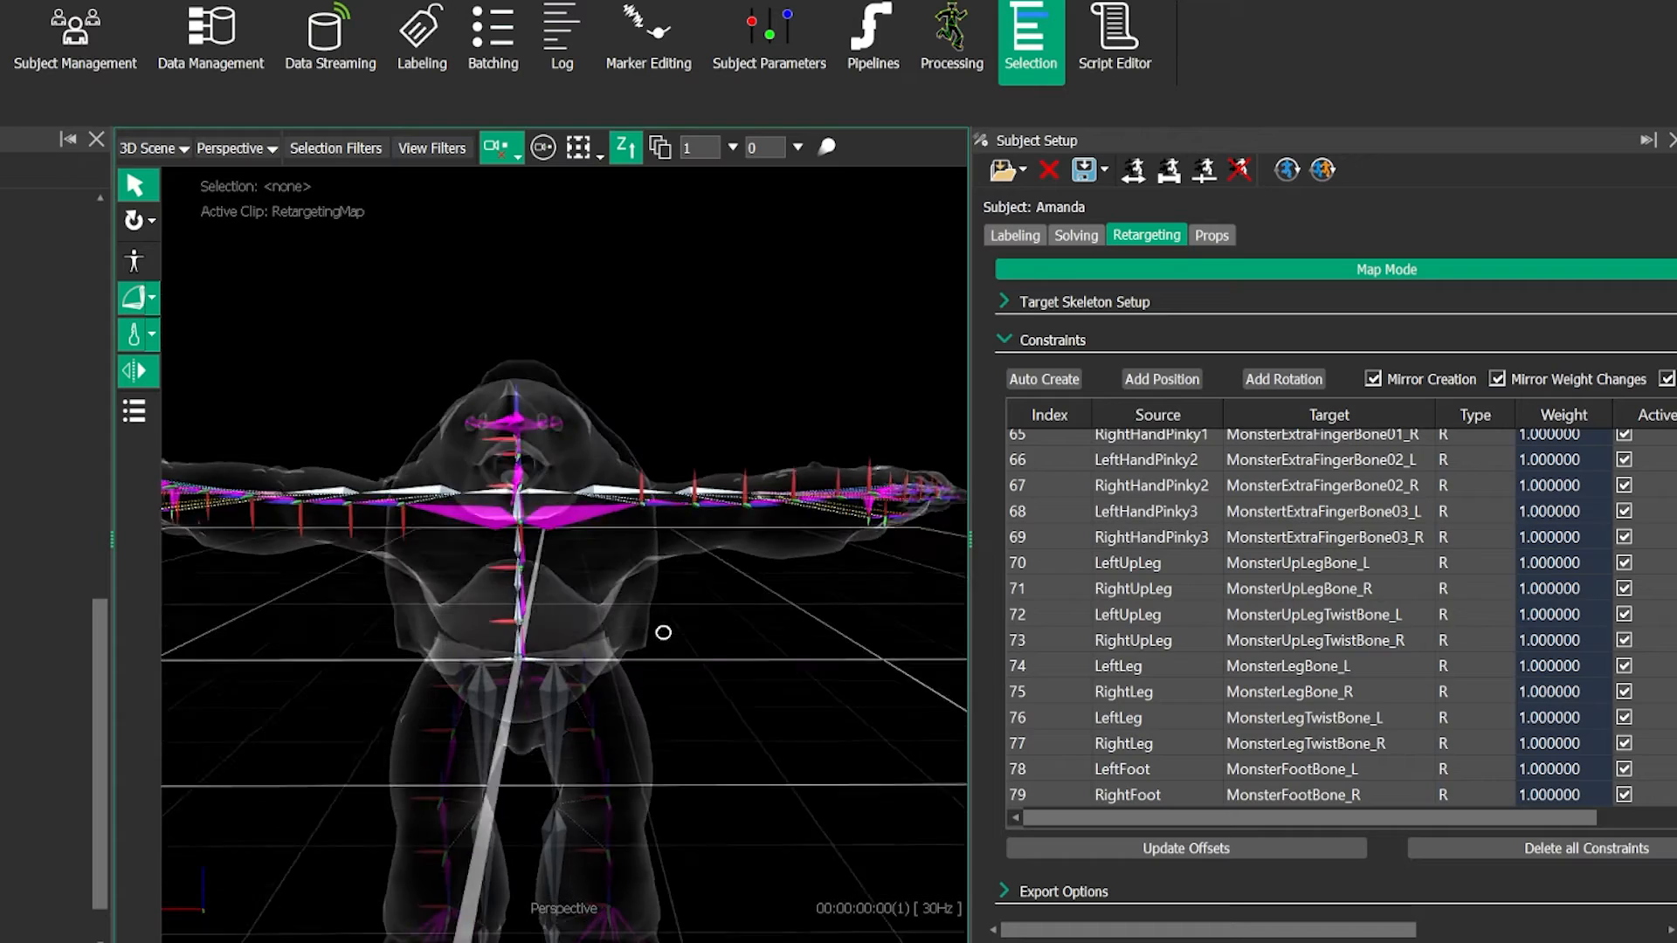
alt+drag(663, 632, 661, 636)
alt+middle_drag(660, 635, 691, 579)
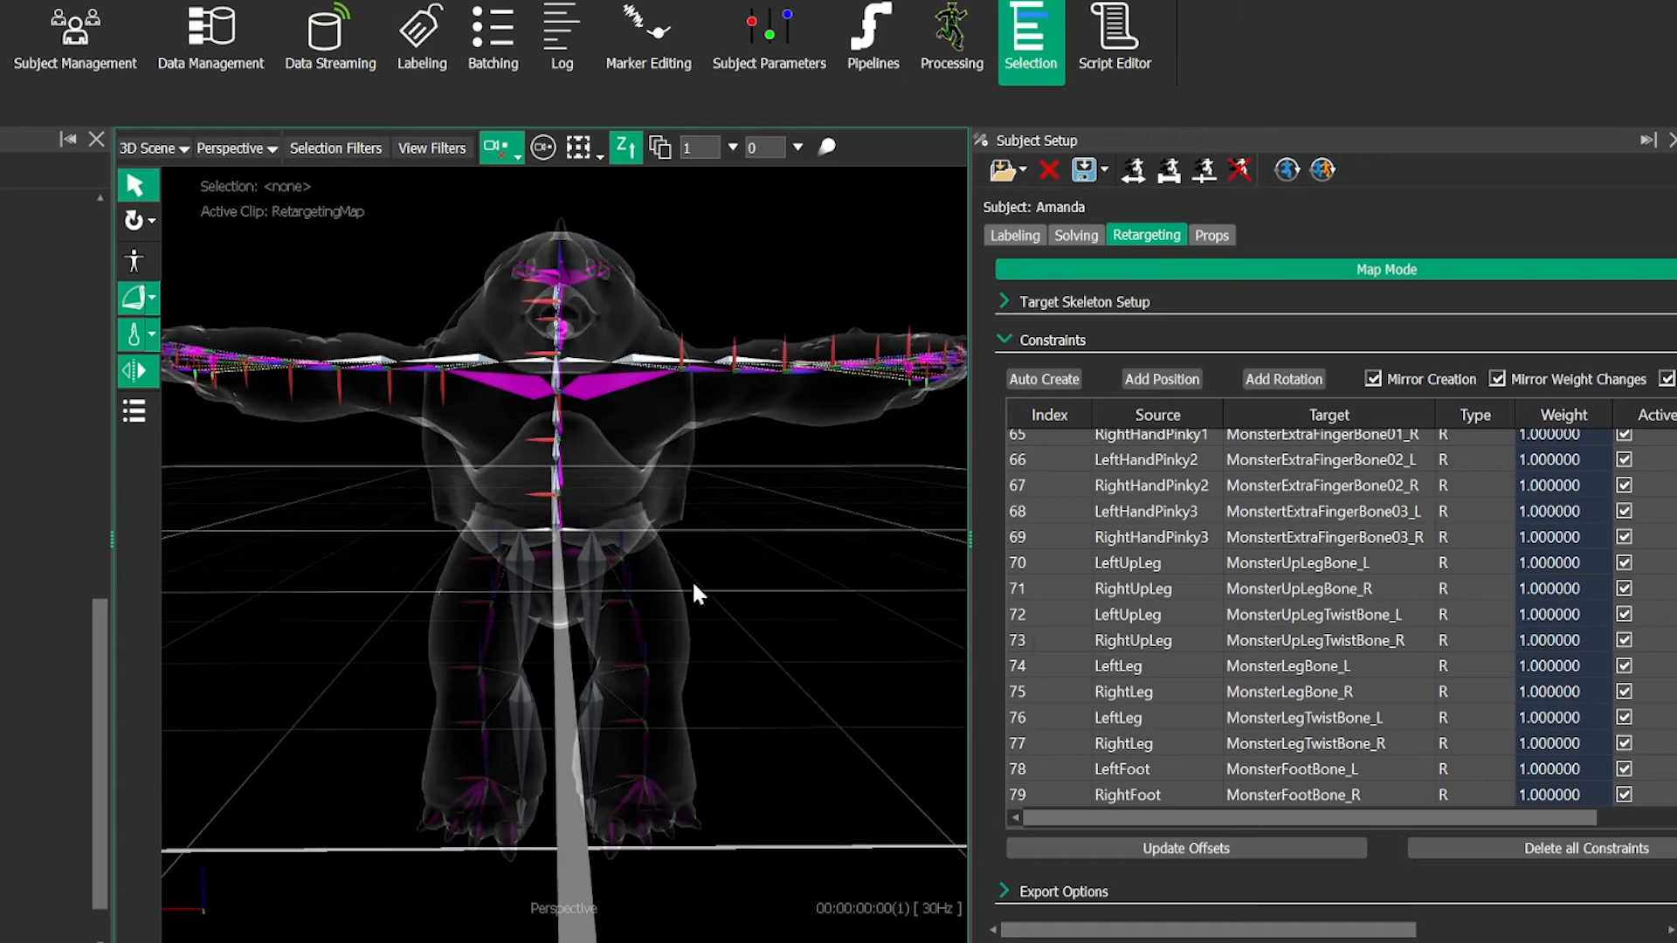
- Set the weight of all rotation constraints, from index 3 (Hips) through 79 (RightFoot), to 200
scroll(1269, 517, up, 15)
scroll(1269, 516, up, 7)
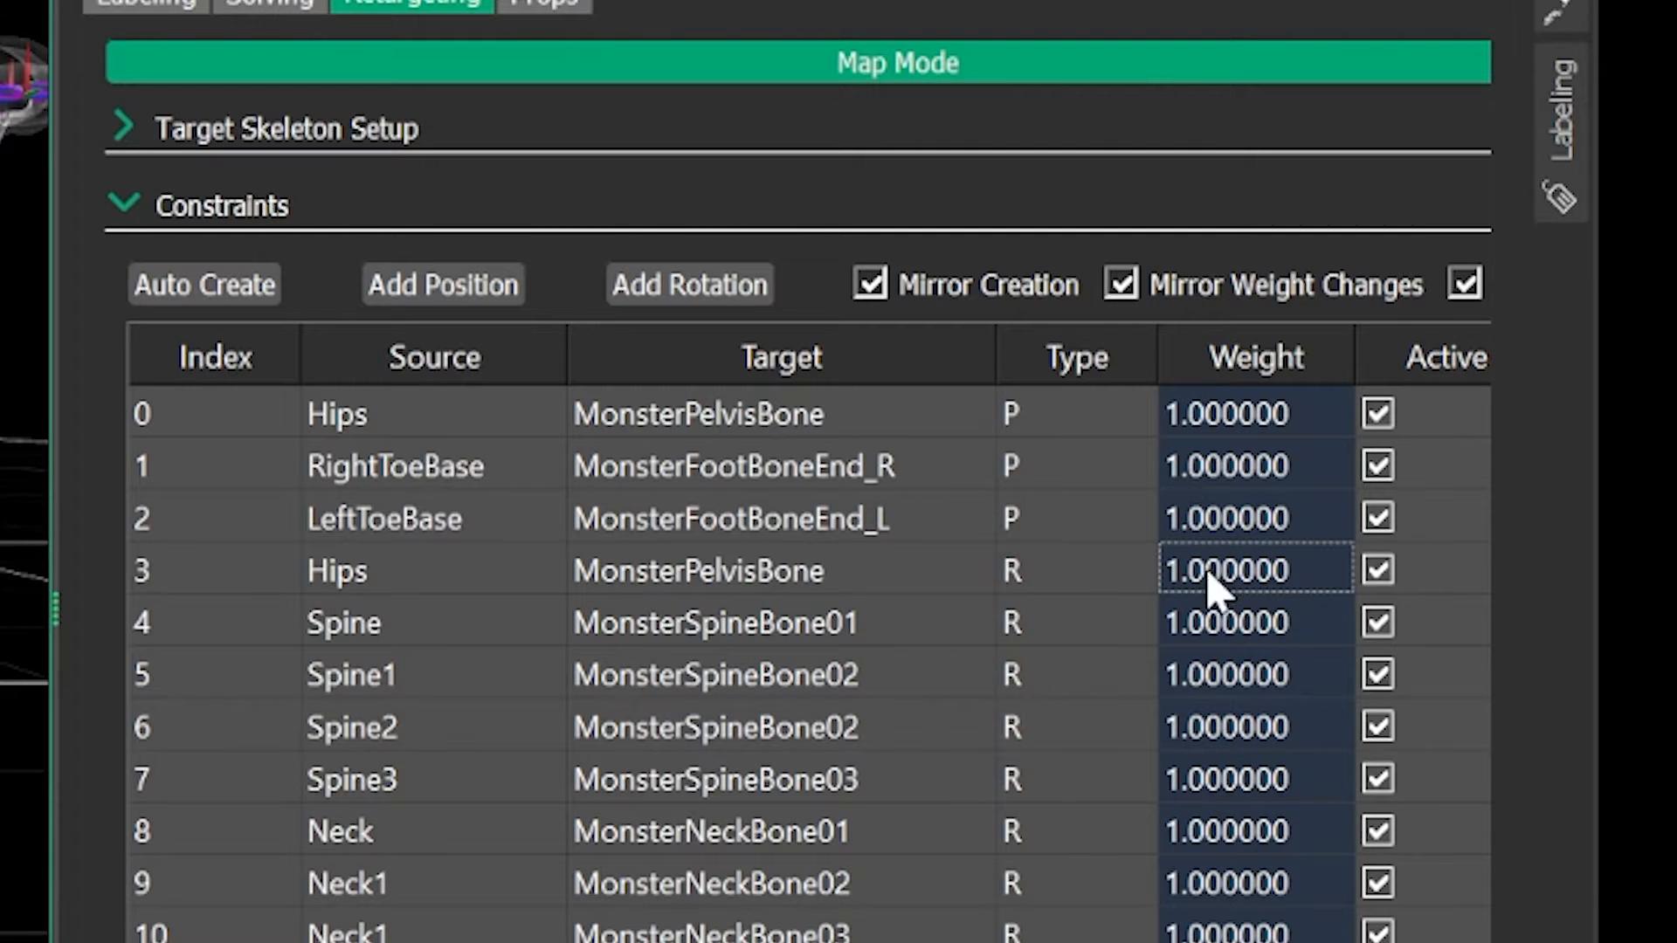
click(437, 572)
scroll(1043, 707, down, 20)
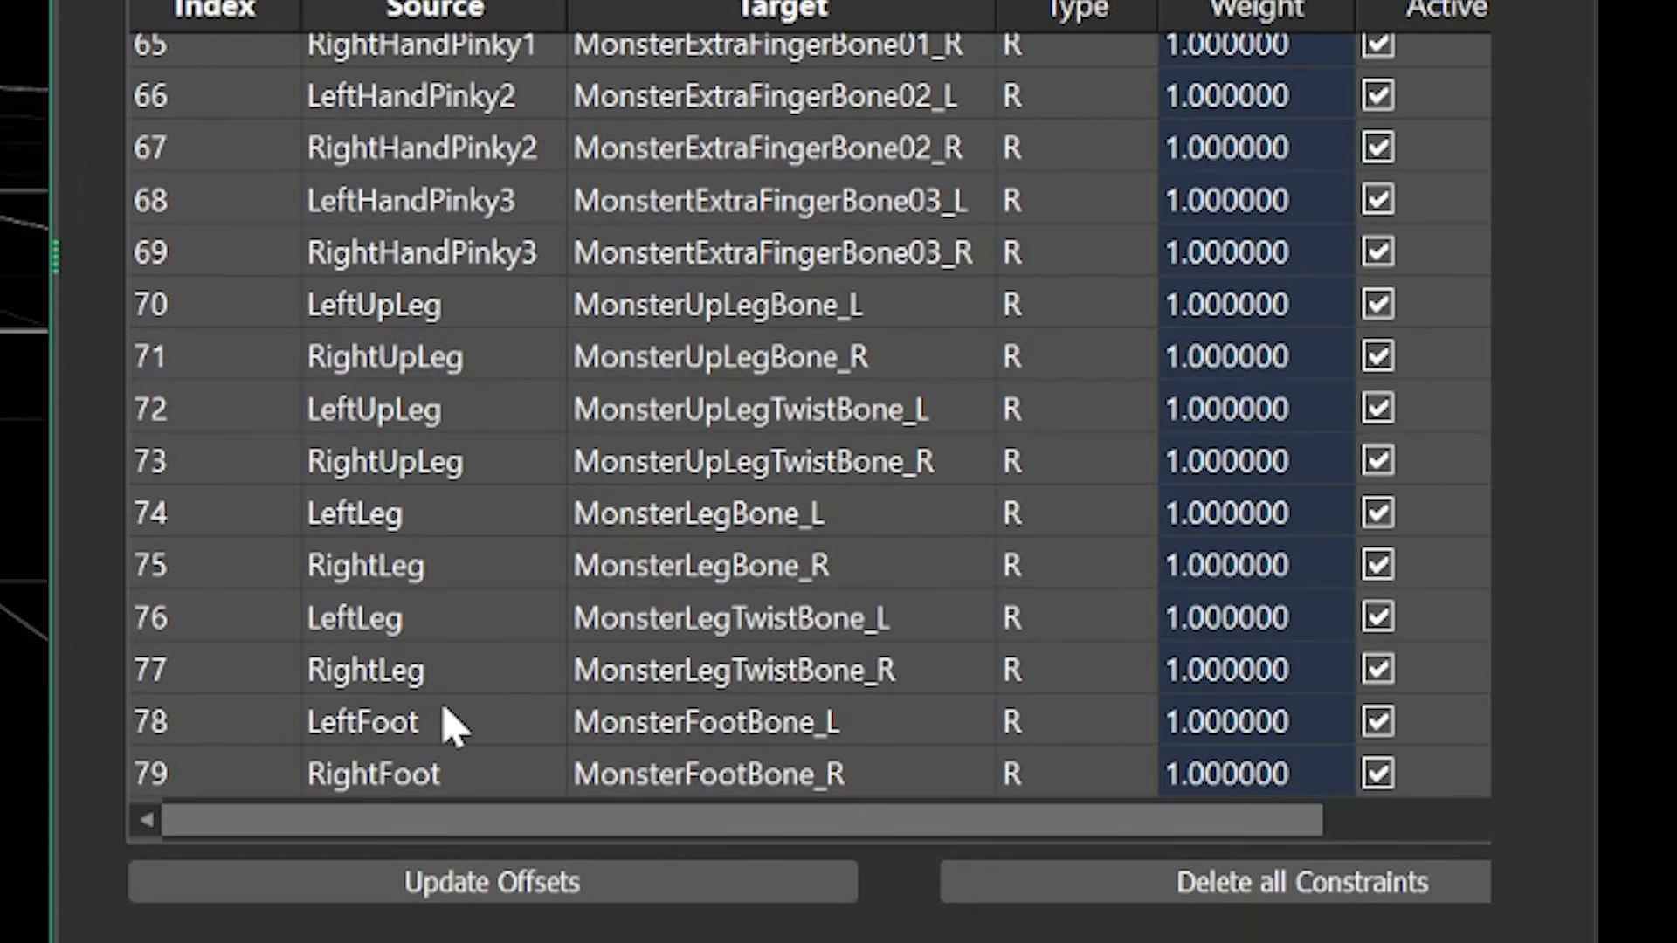
shift+click(409, 765)
double_click(1257, 774)
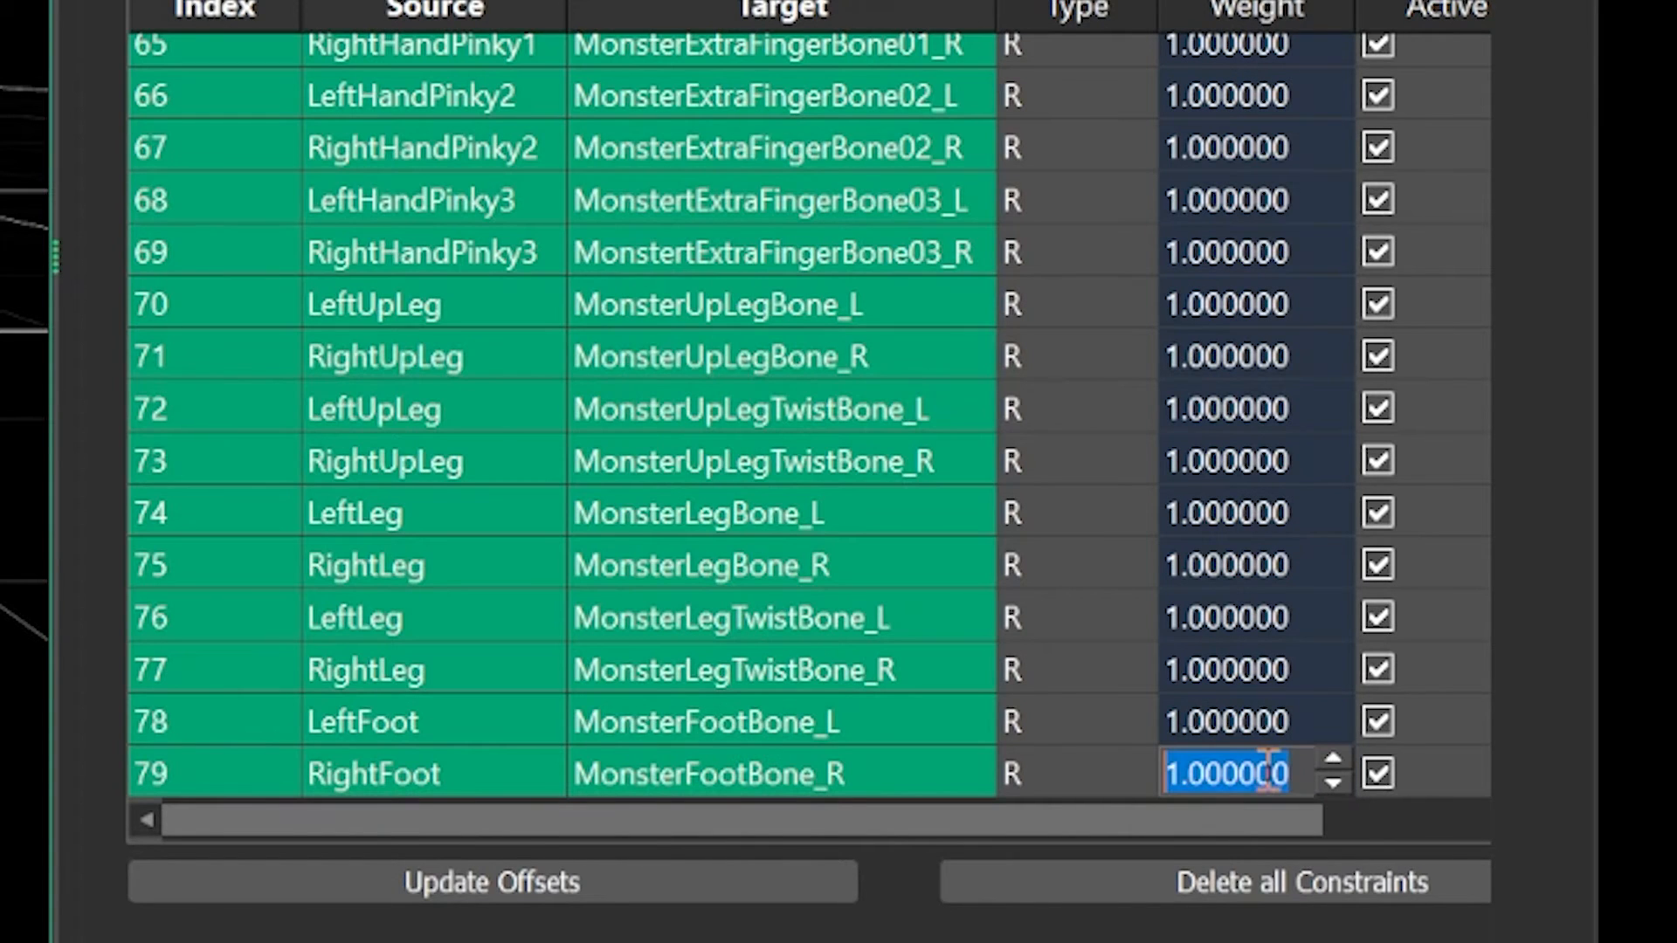
text(200)
key(Return)
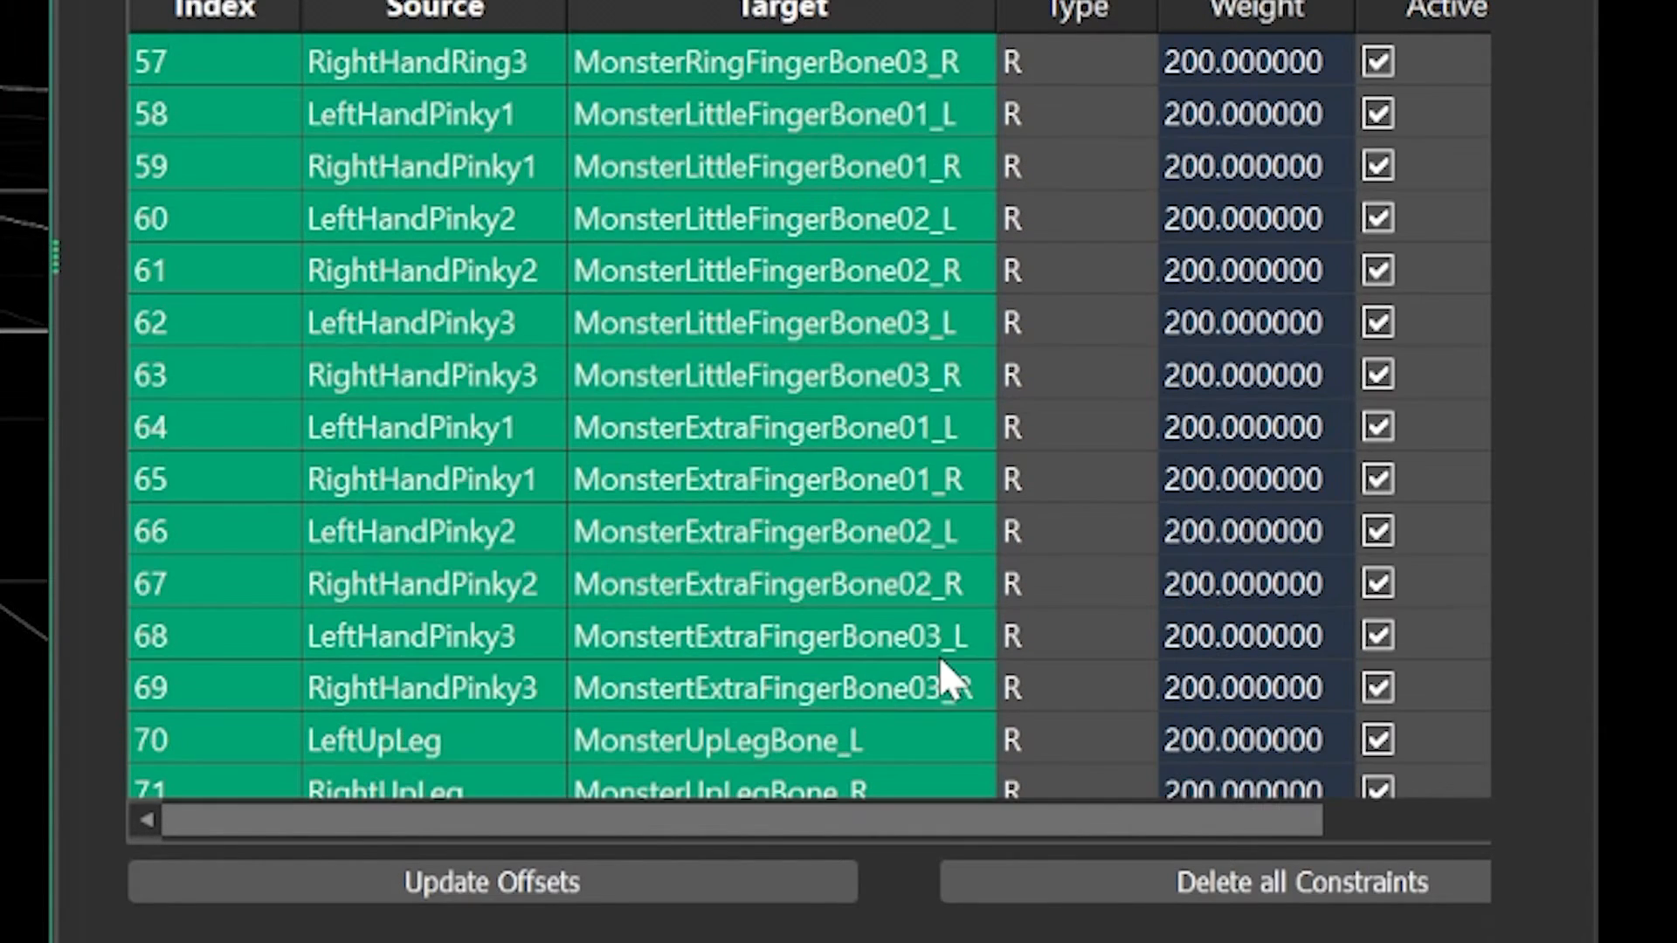
scroll(940, 657, up, 19)
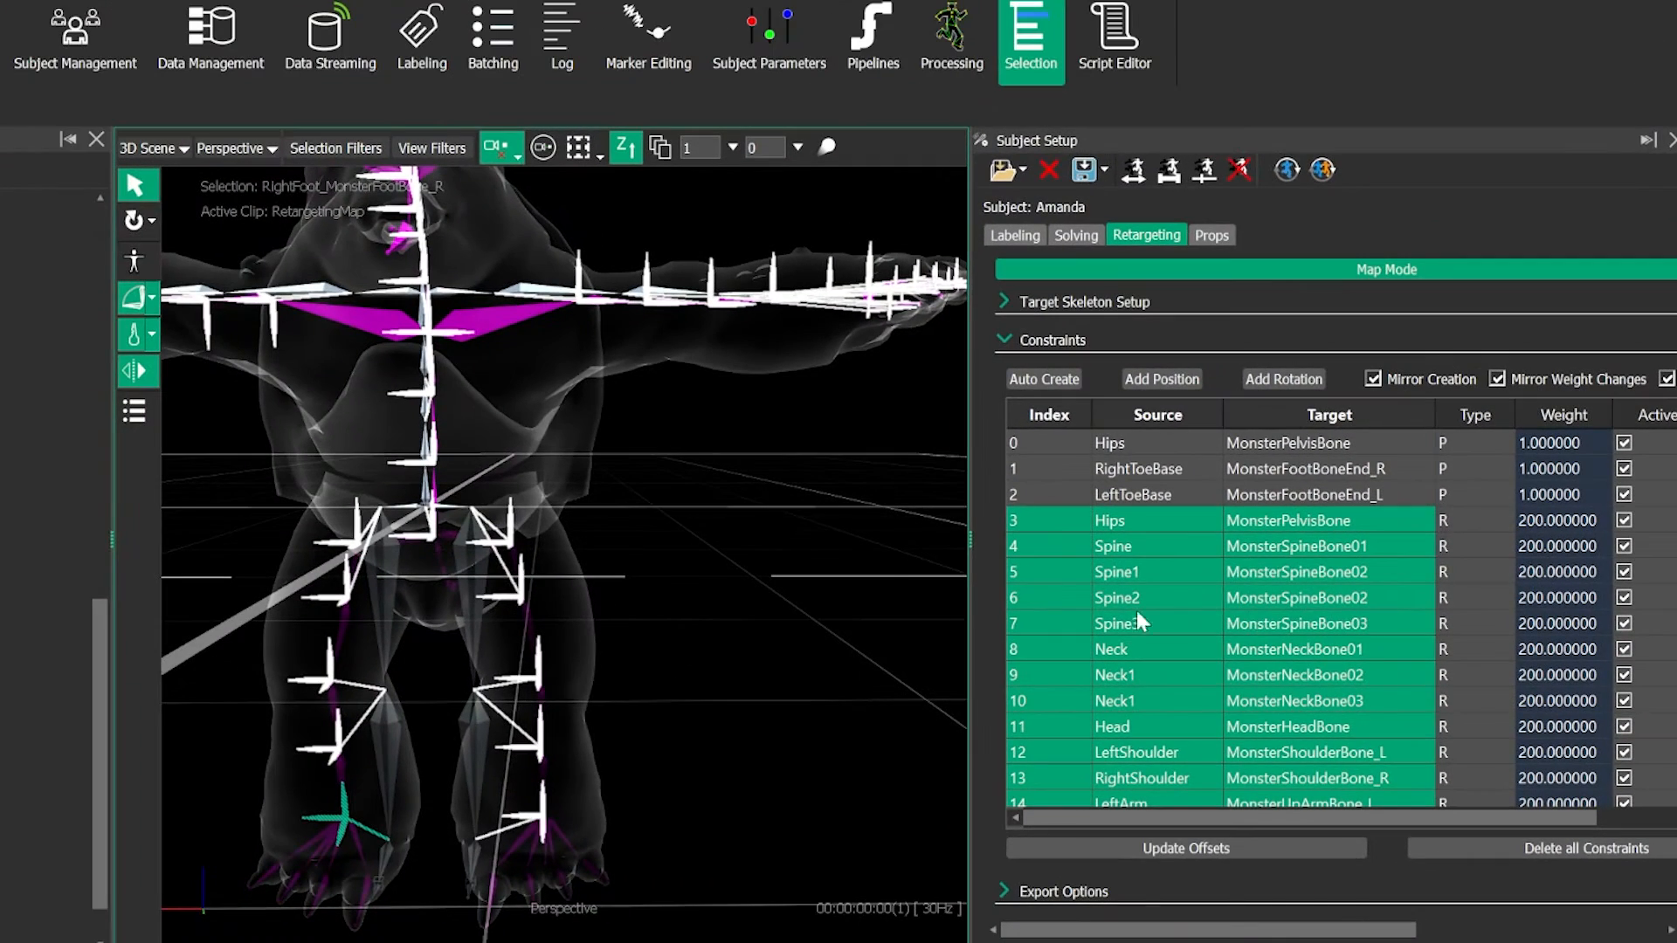
- Clear the selection and inspect the constrained monster skeleton from several angles
click(724, 470)
alt+right_drag(724, 470, 666, 532)
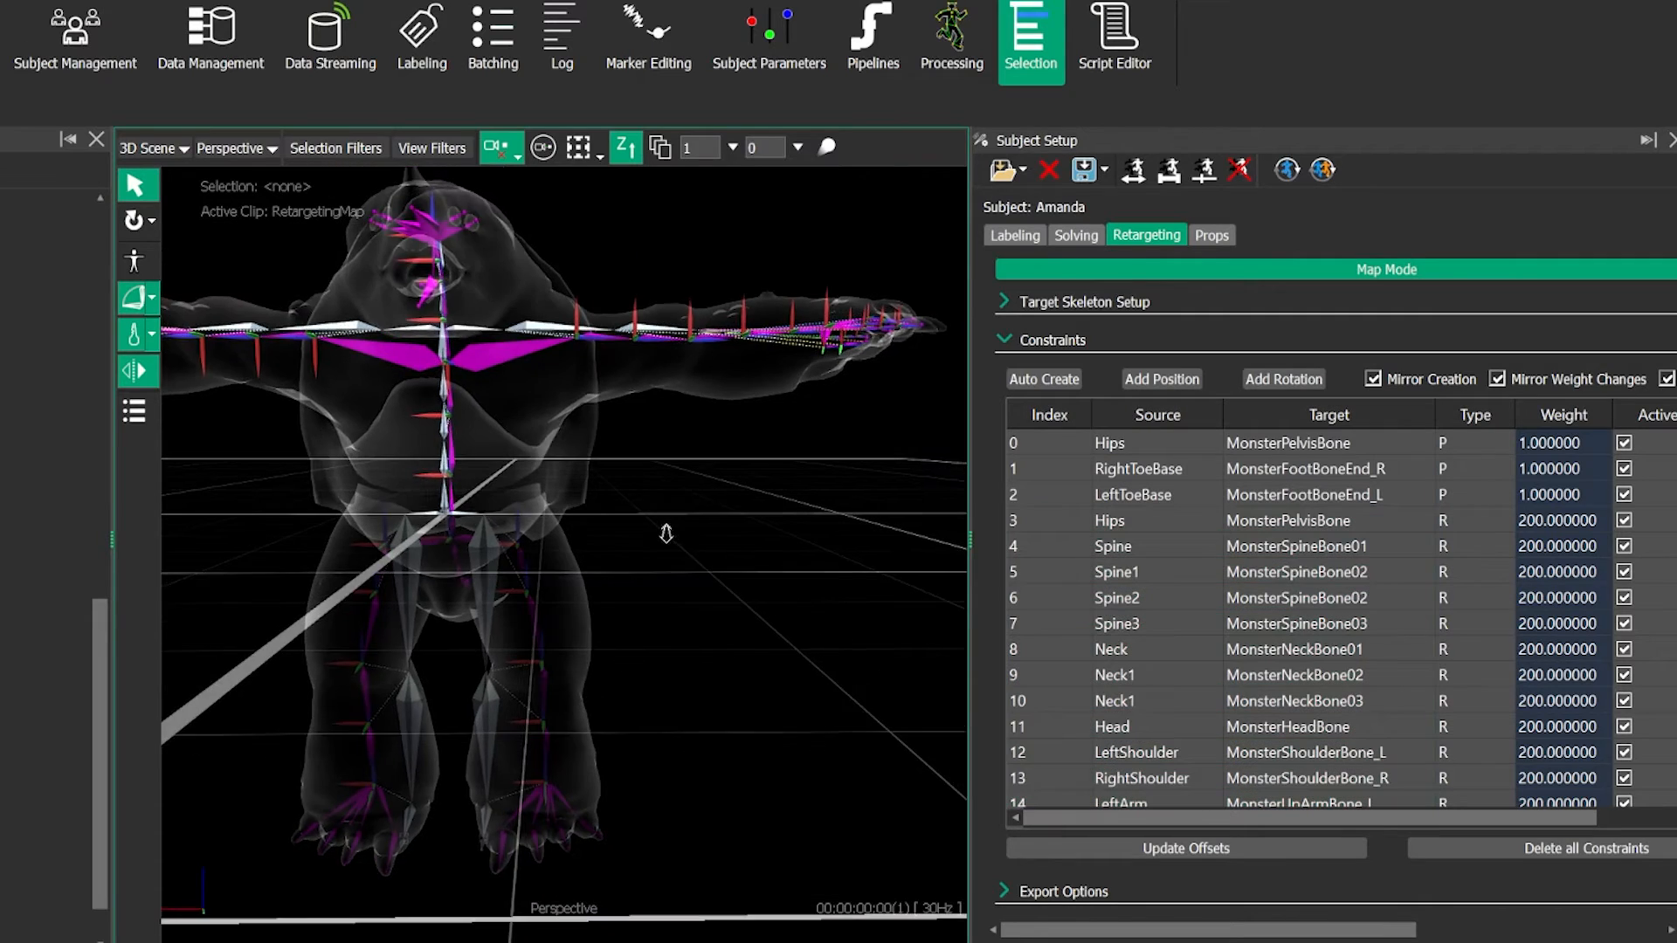
alt+middle_drag(666, 532, 686, 551)
alt+drag(686, 551, 742, 605)
alt+middle_drag(744, 604, 743, 574)
alt+drag(743, 574, 749, 487)
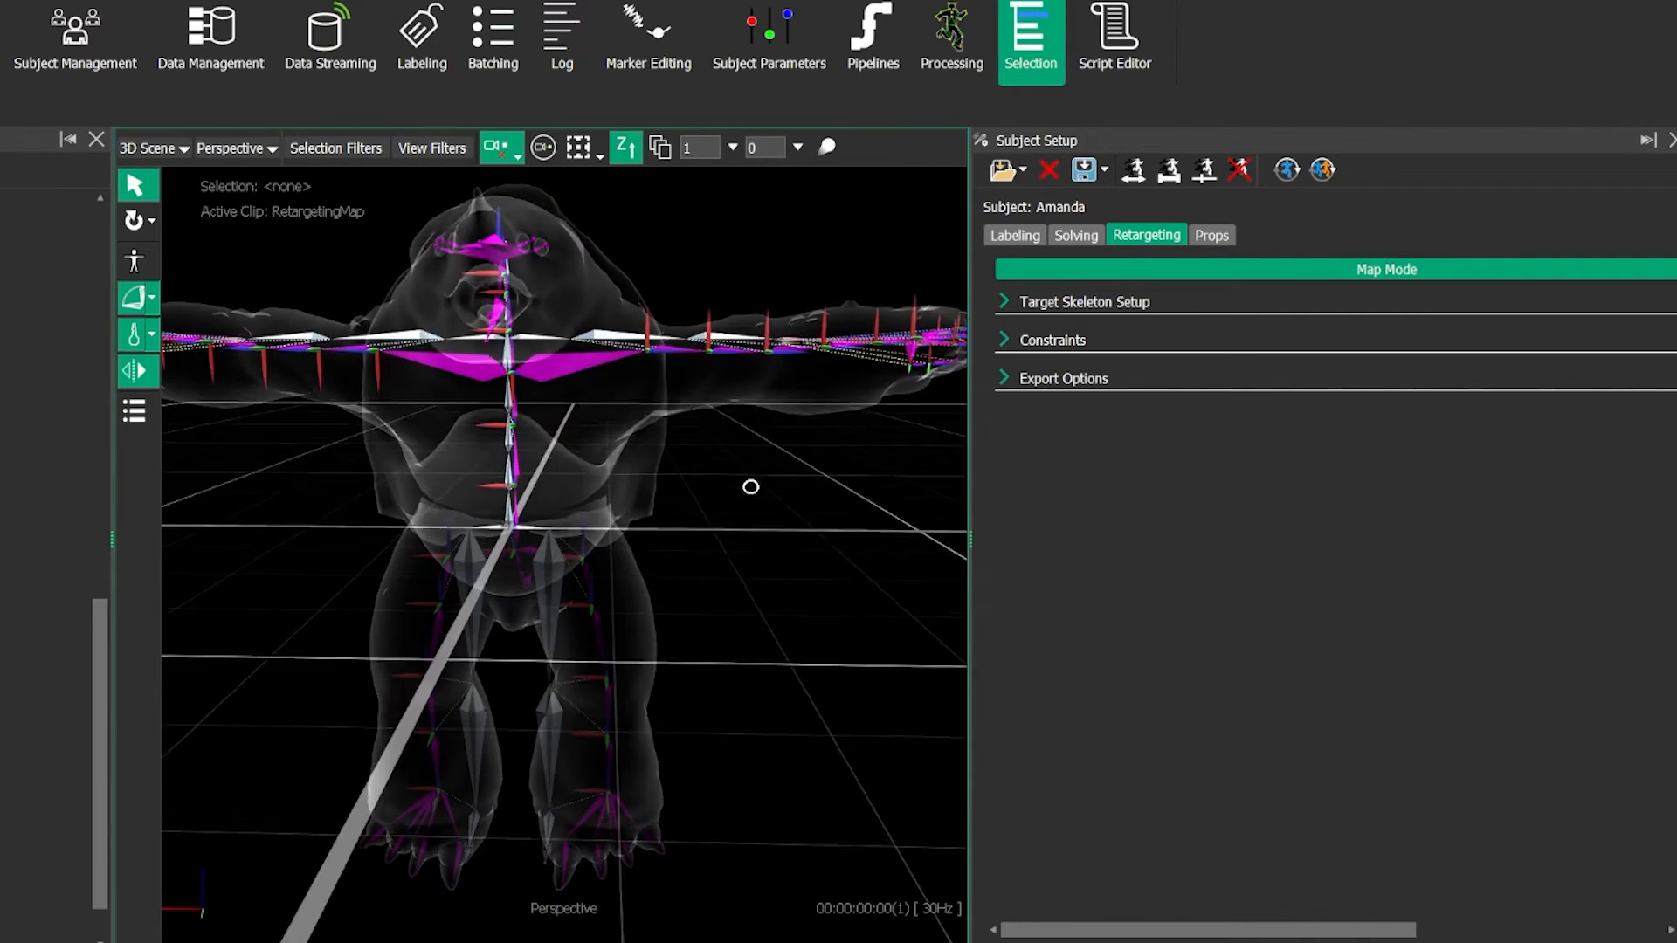
alt+middle_drag(749, 487, 750, 519)
alt+drag(750, 520, 730, 588)
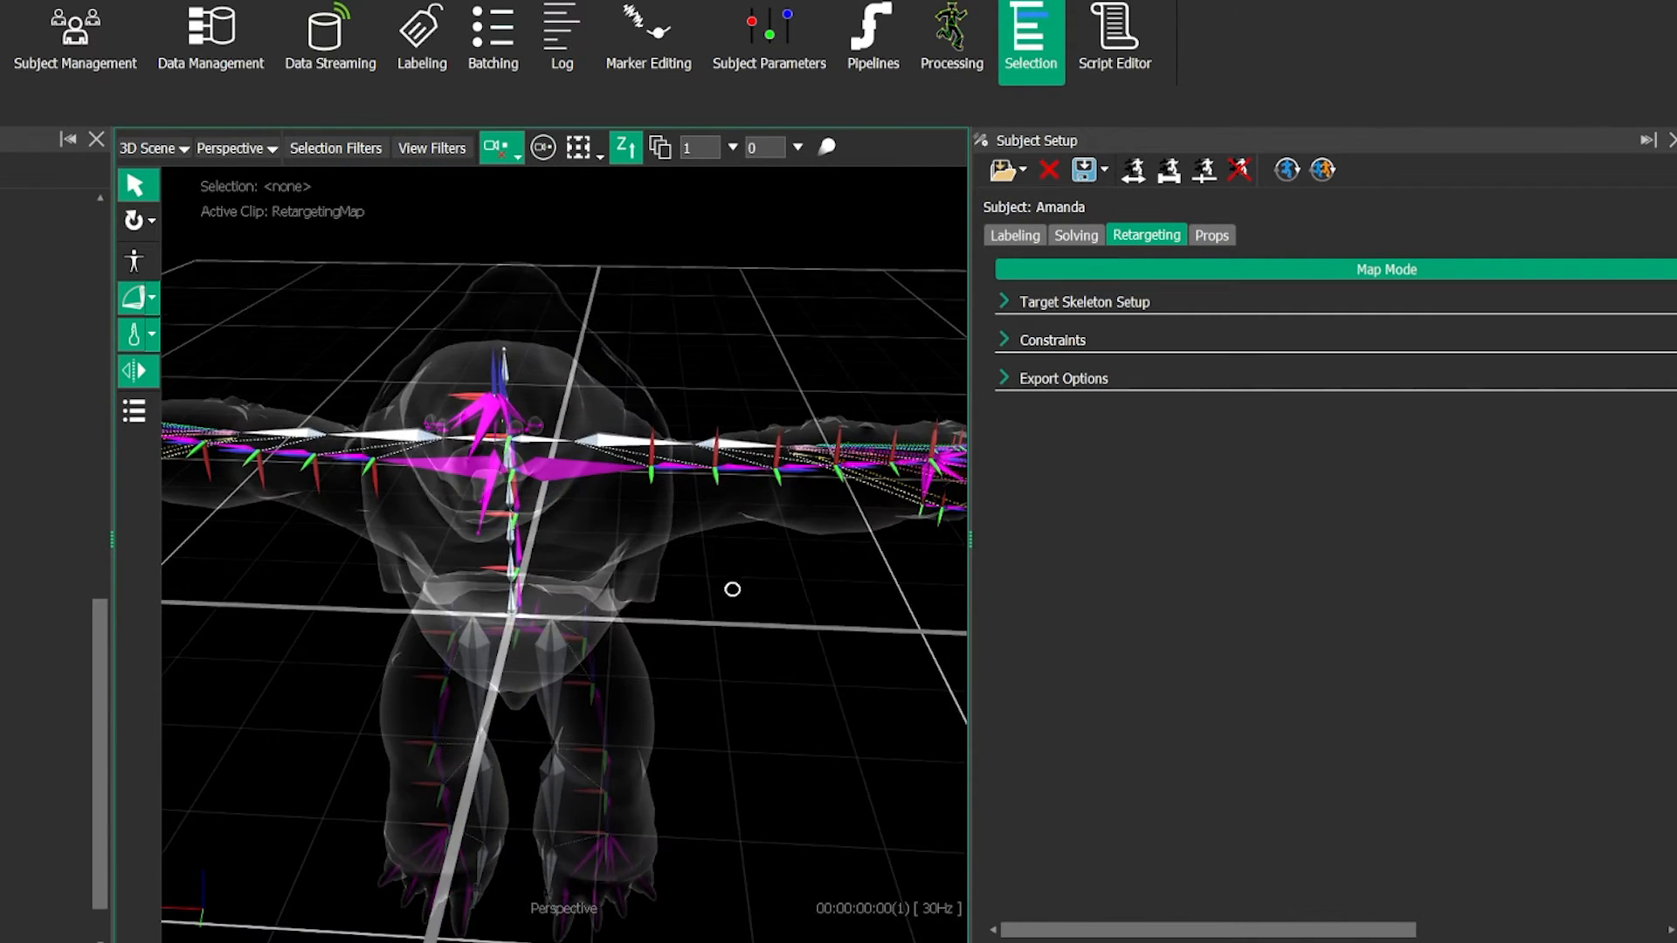
- Show the target skeleton's bone list and hide the retarget constraints in the 3D view filters
click(1074, 301)
scroll(1120, 564, up, 9)
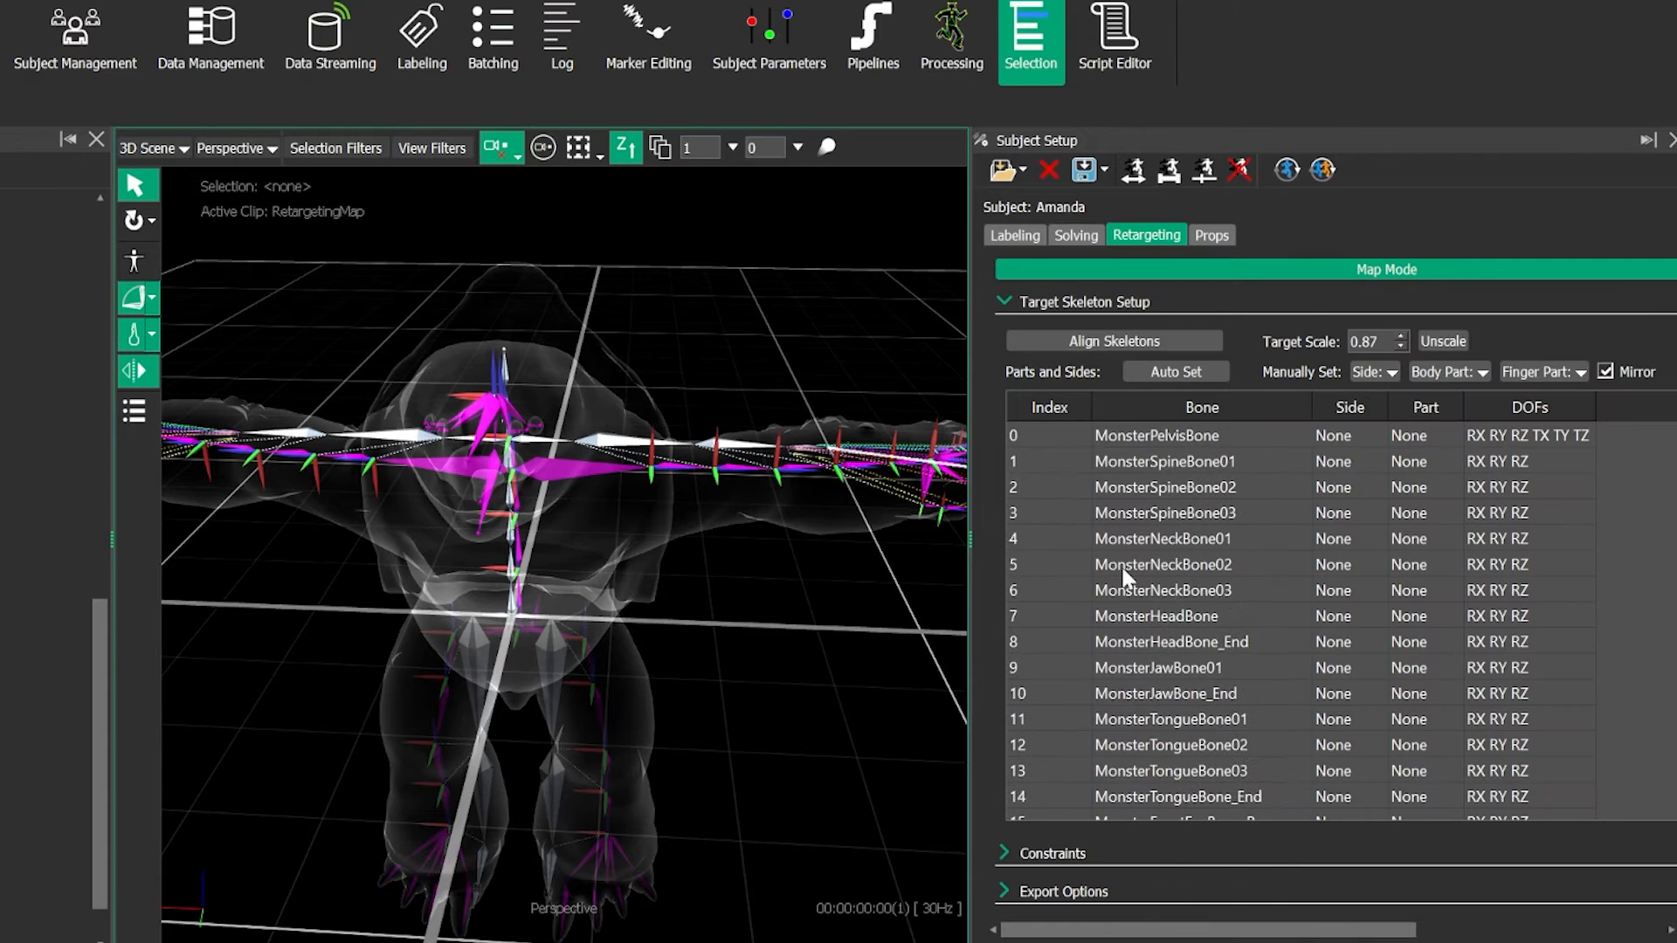
alt+drag(791, 509, 646, 636)
click(432, 148)
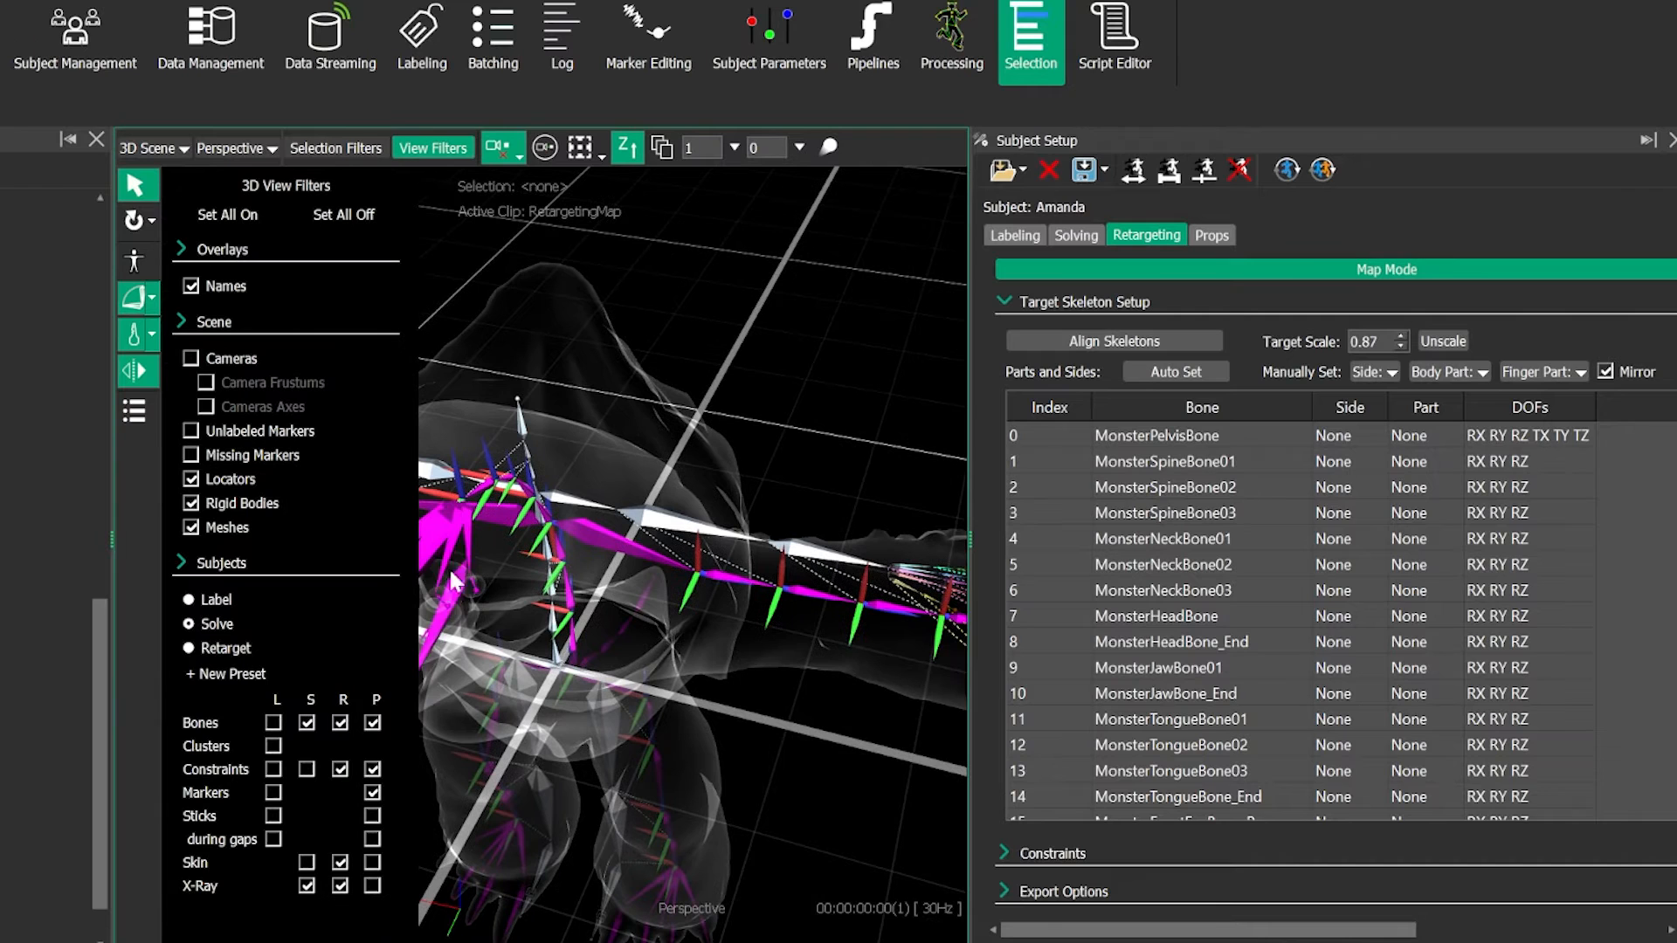
click(431, 148)
- Test-rotate the left arm bone MonsterArmBone_L about its axes and undo the rotations
alt+drag(594, 428, 598, 487)
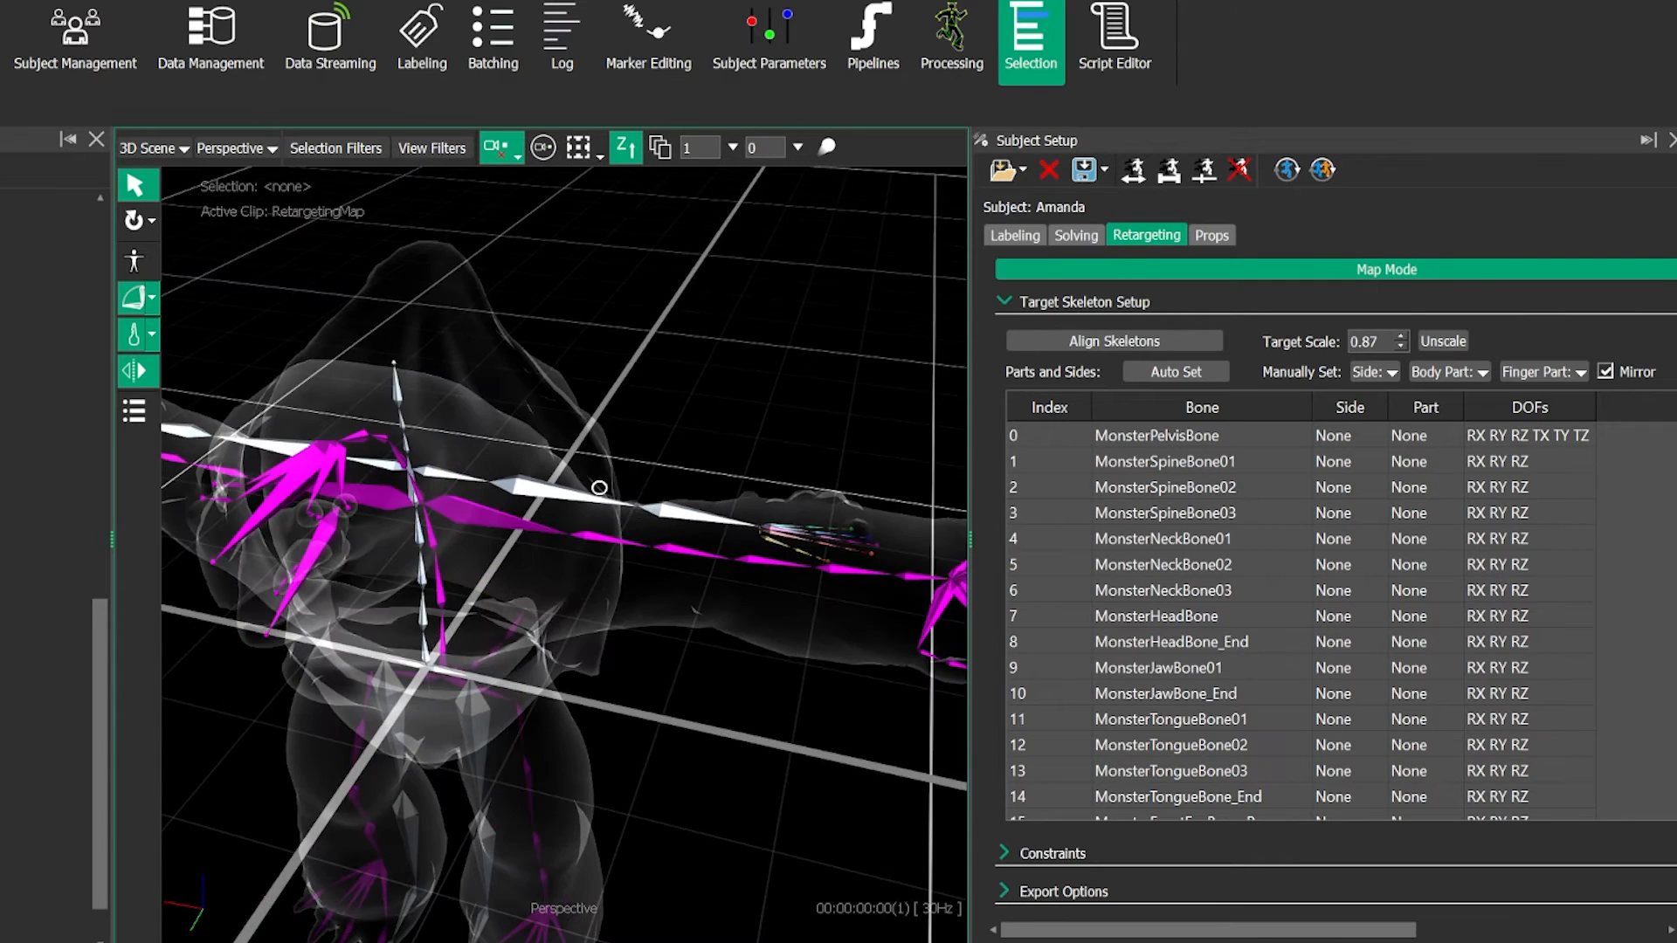
alt+middle_drag(644, 501, 608, 458)
alt+drag(610, 468, 634, 540)
click(688, 474)
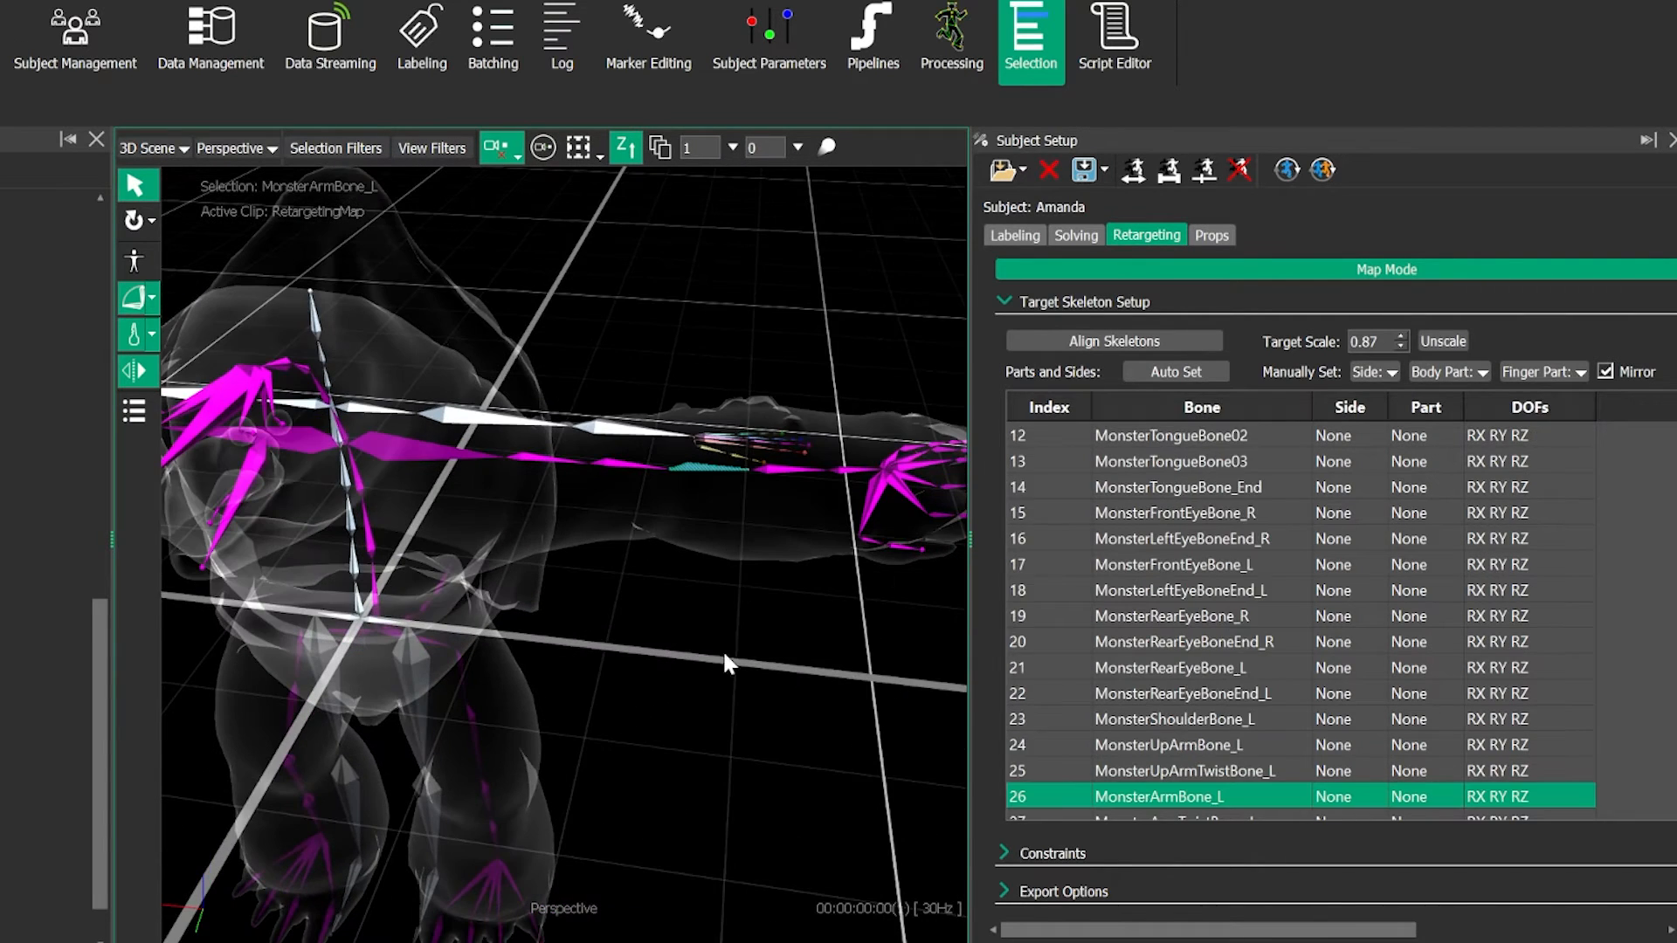
alt+right_drag(723, 651, 632, 636)
key(e)
alt+drag(633, 636, 875, 601)
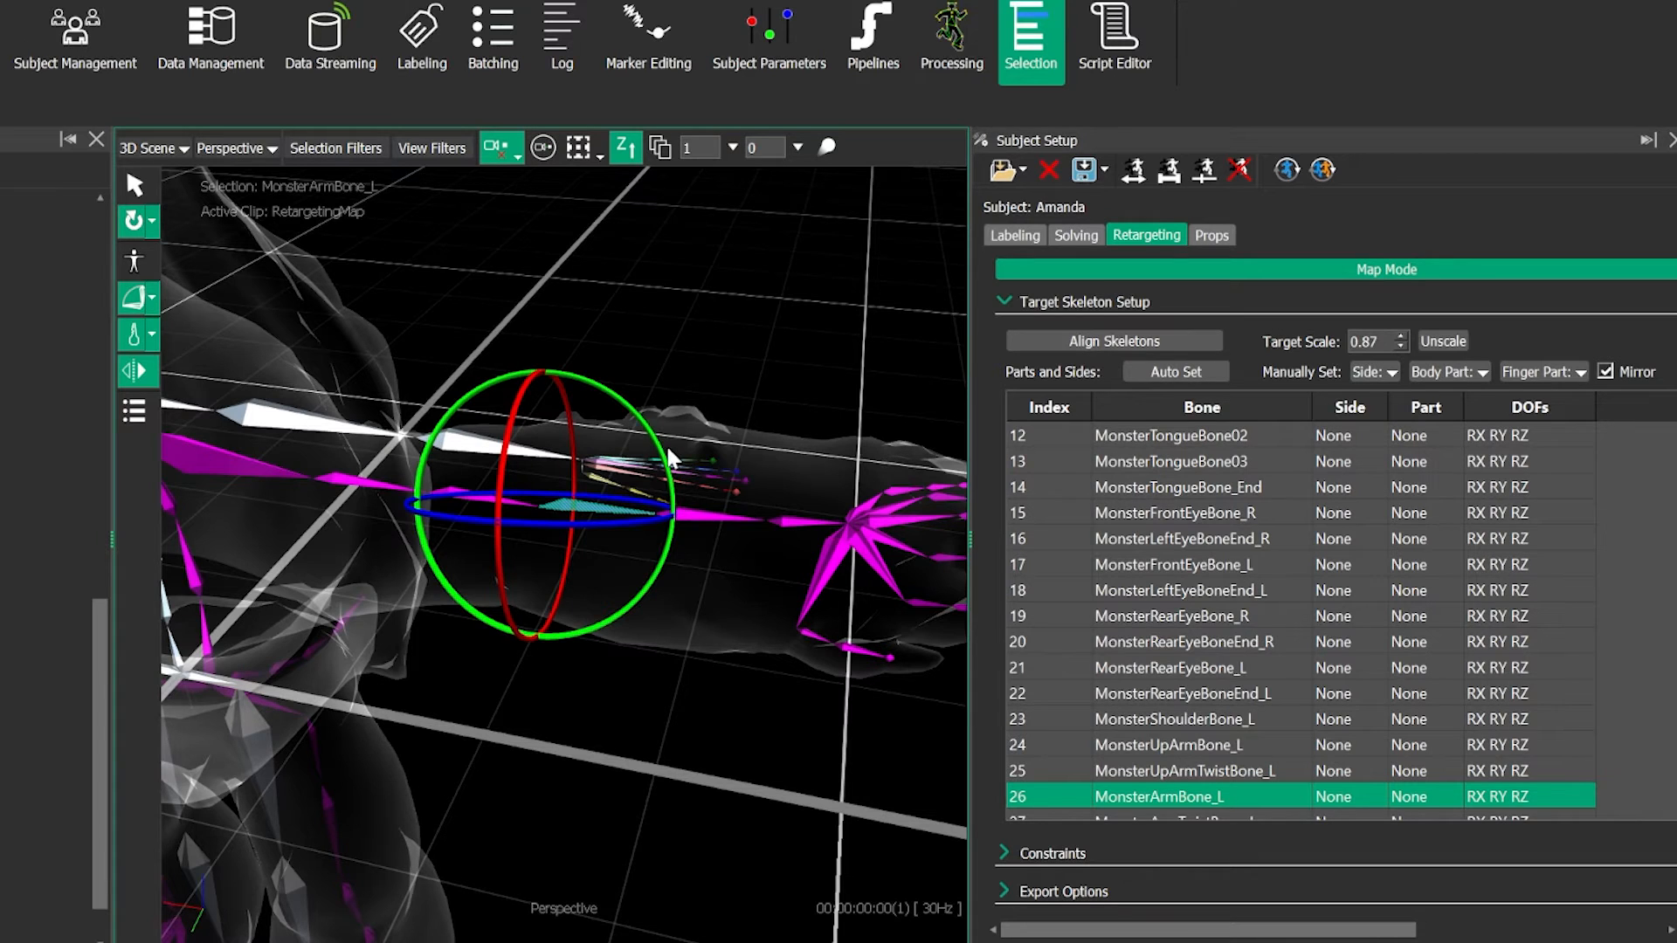
drag(664, 449, 571, 308)
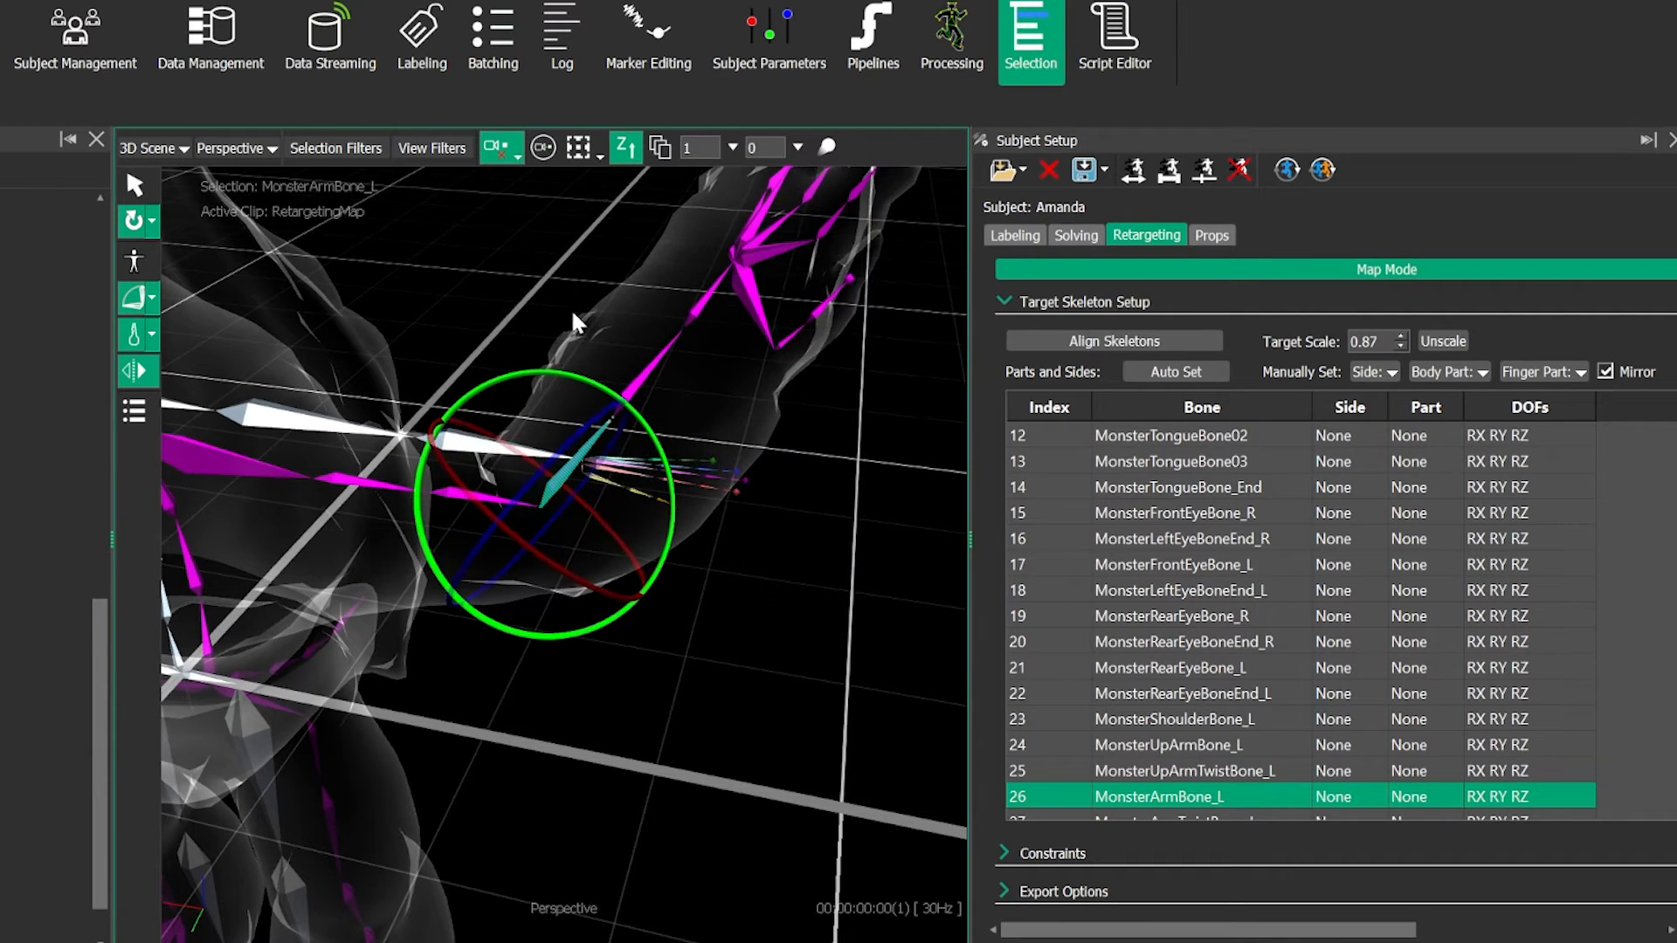
key(ctrl+z)
drag(624, 515, 591, 567)
key(ctrl+z)
key(ctrl+z)
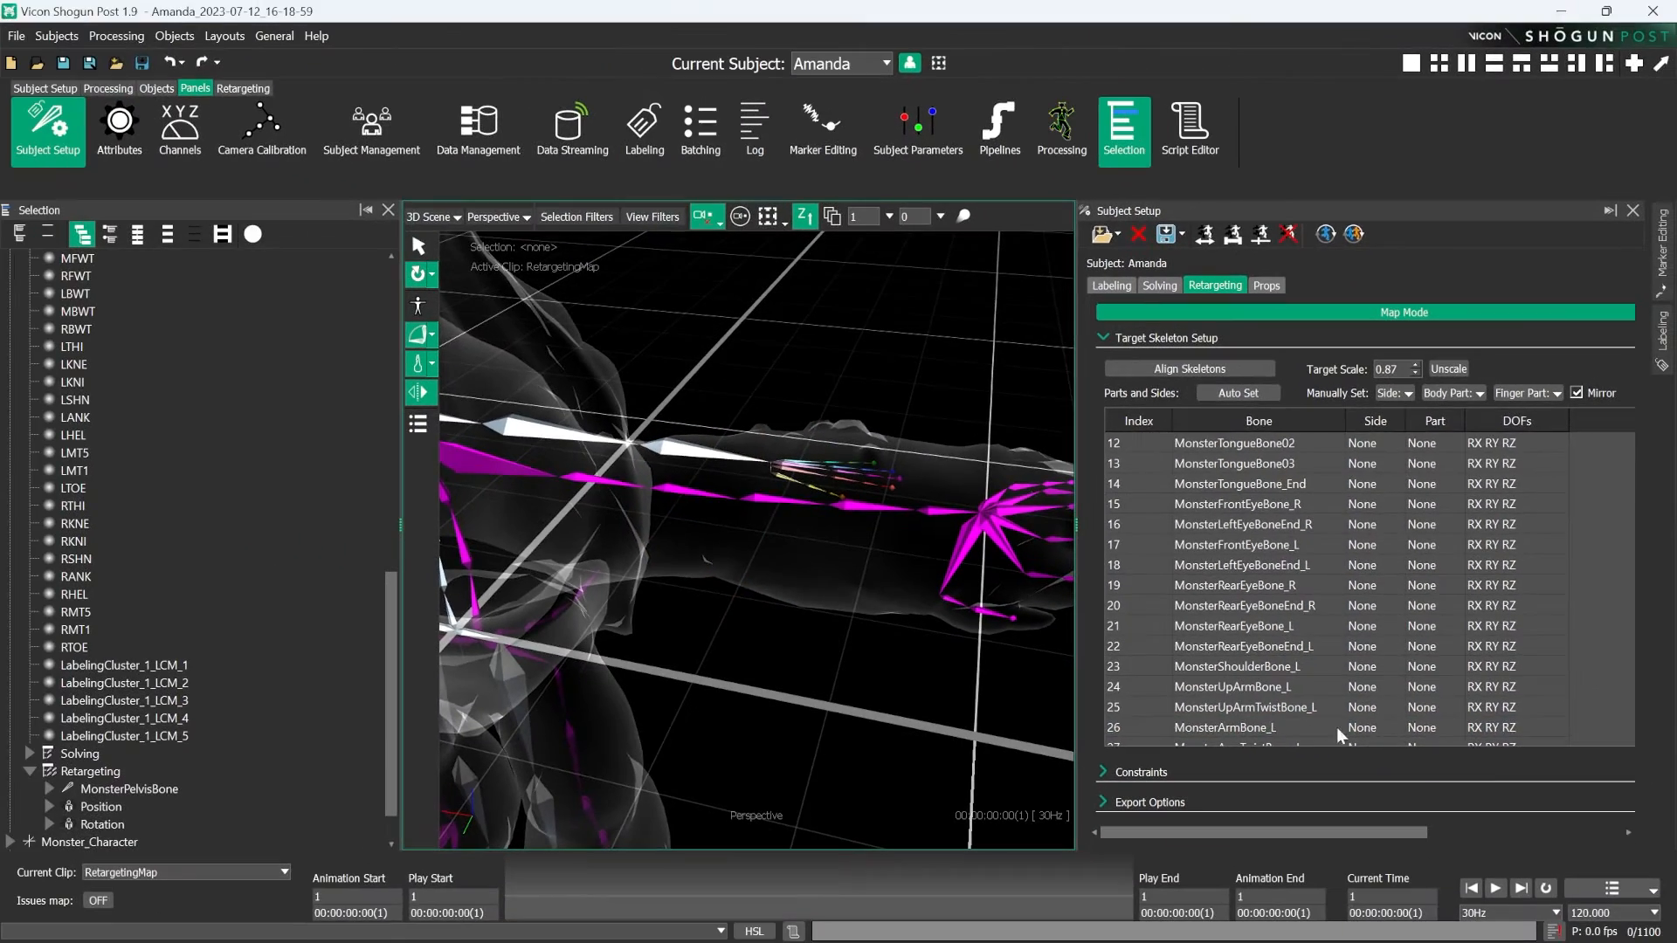
- Show the attributes of MonsterArmBone_L and limit its degrees of freedom to Rz by disabling Rx and Ry
click(1257, 795)
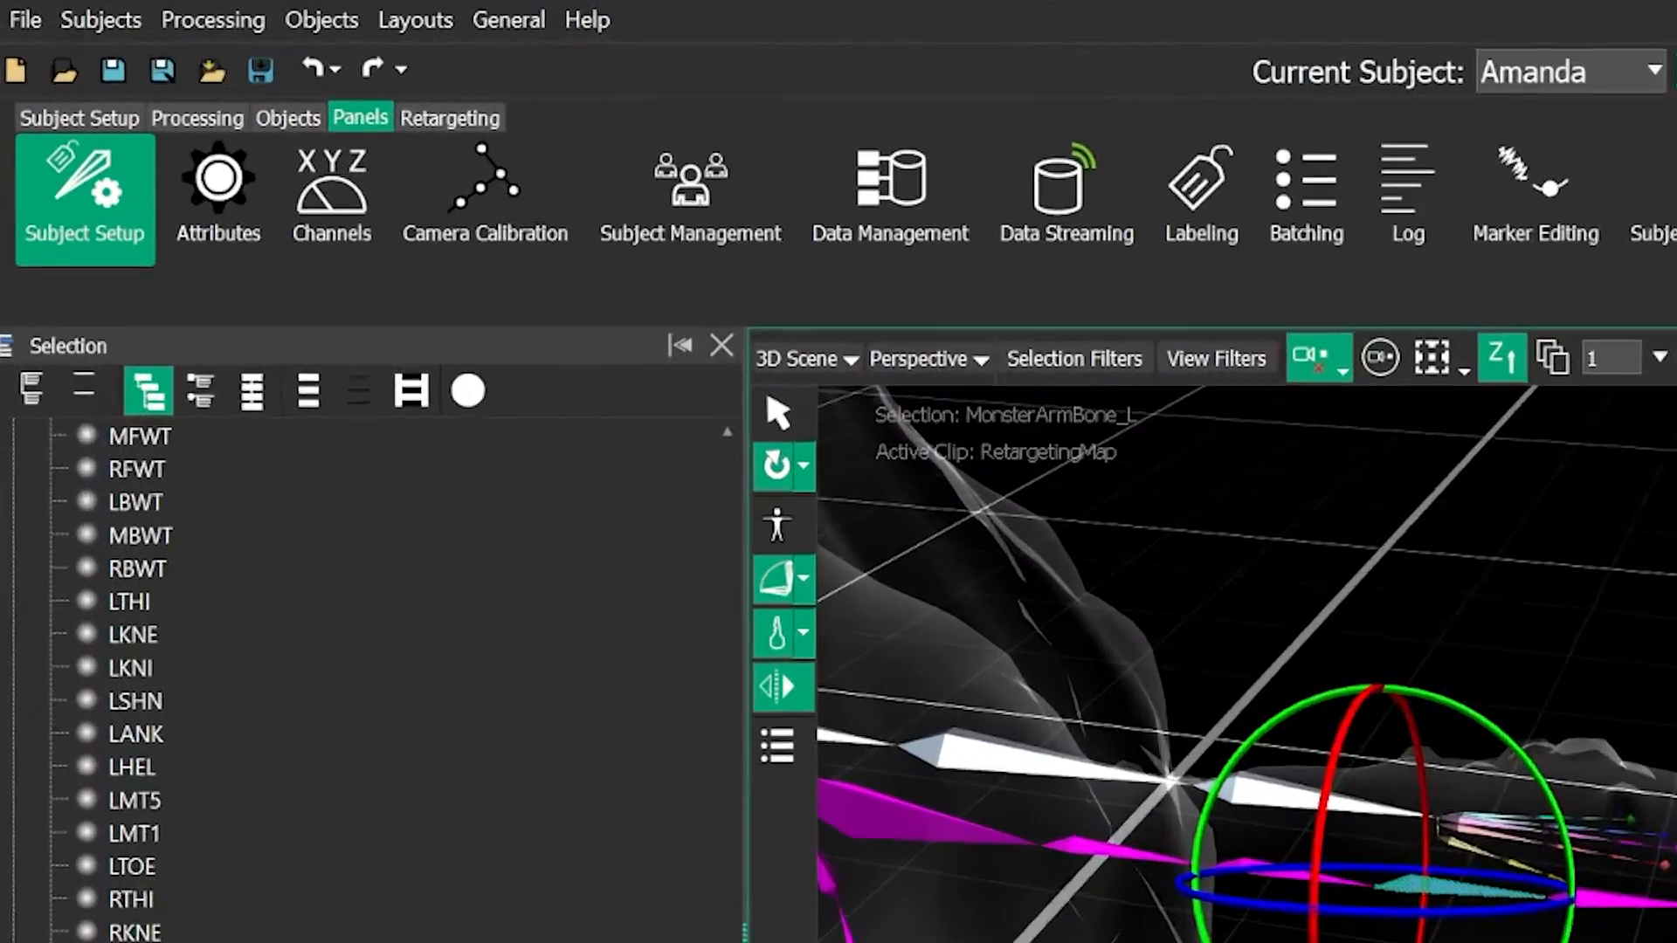
click(121, 131)
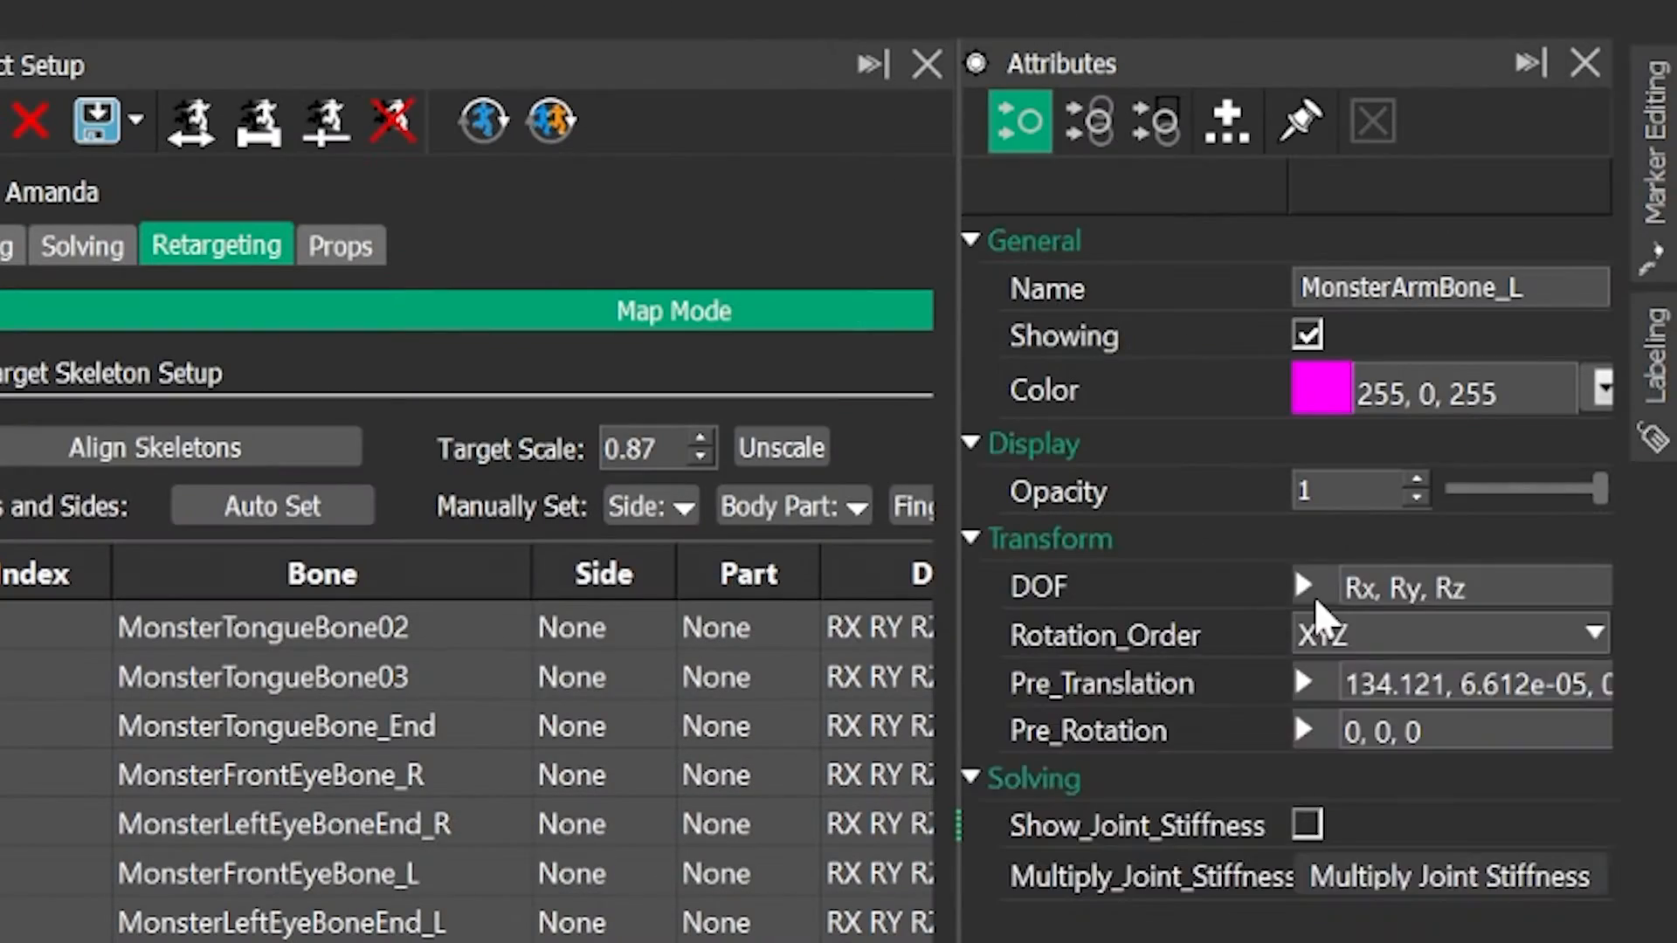
click(1303, 586)
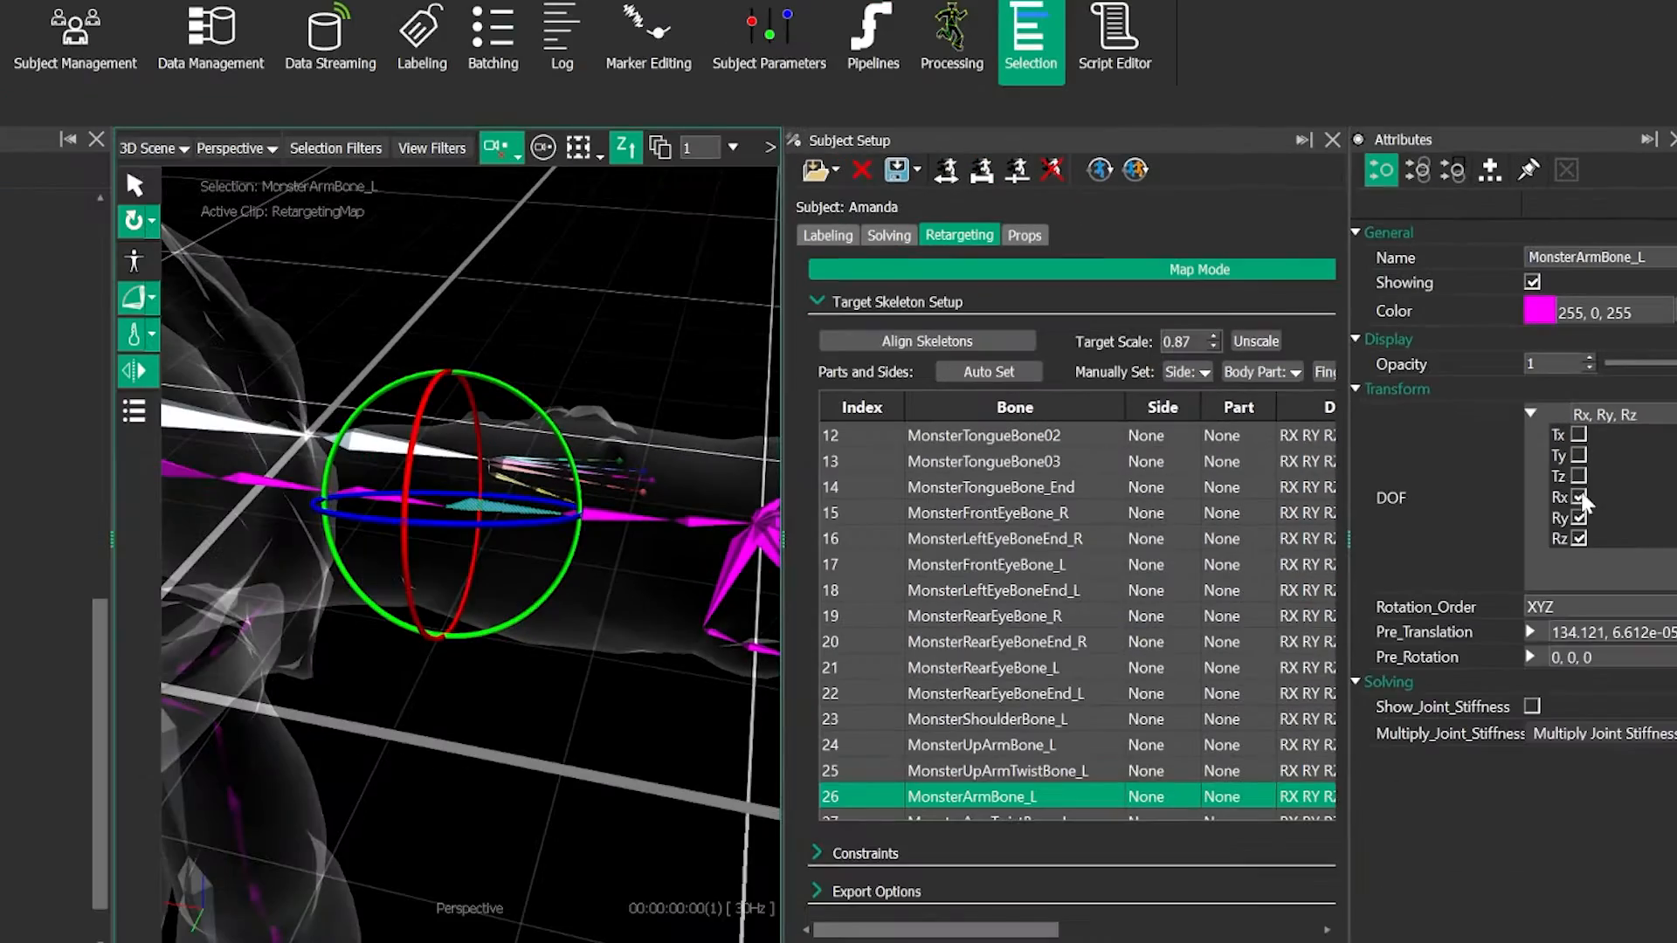
click(1578, 498)
click(1577, 518)
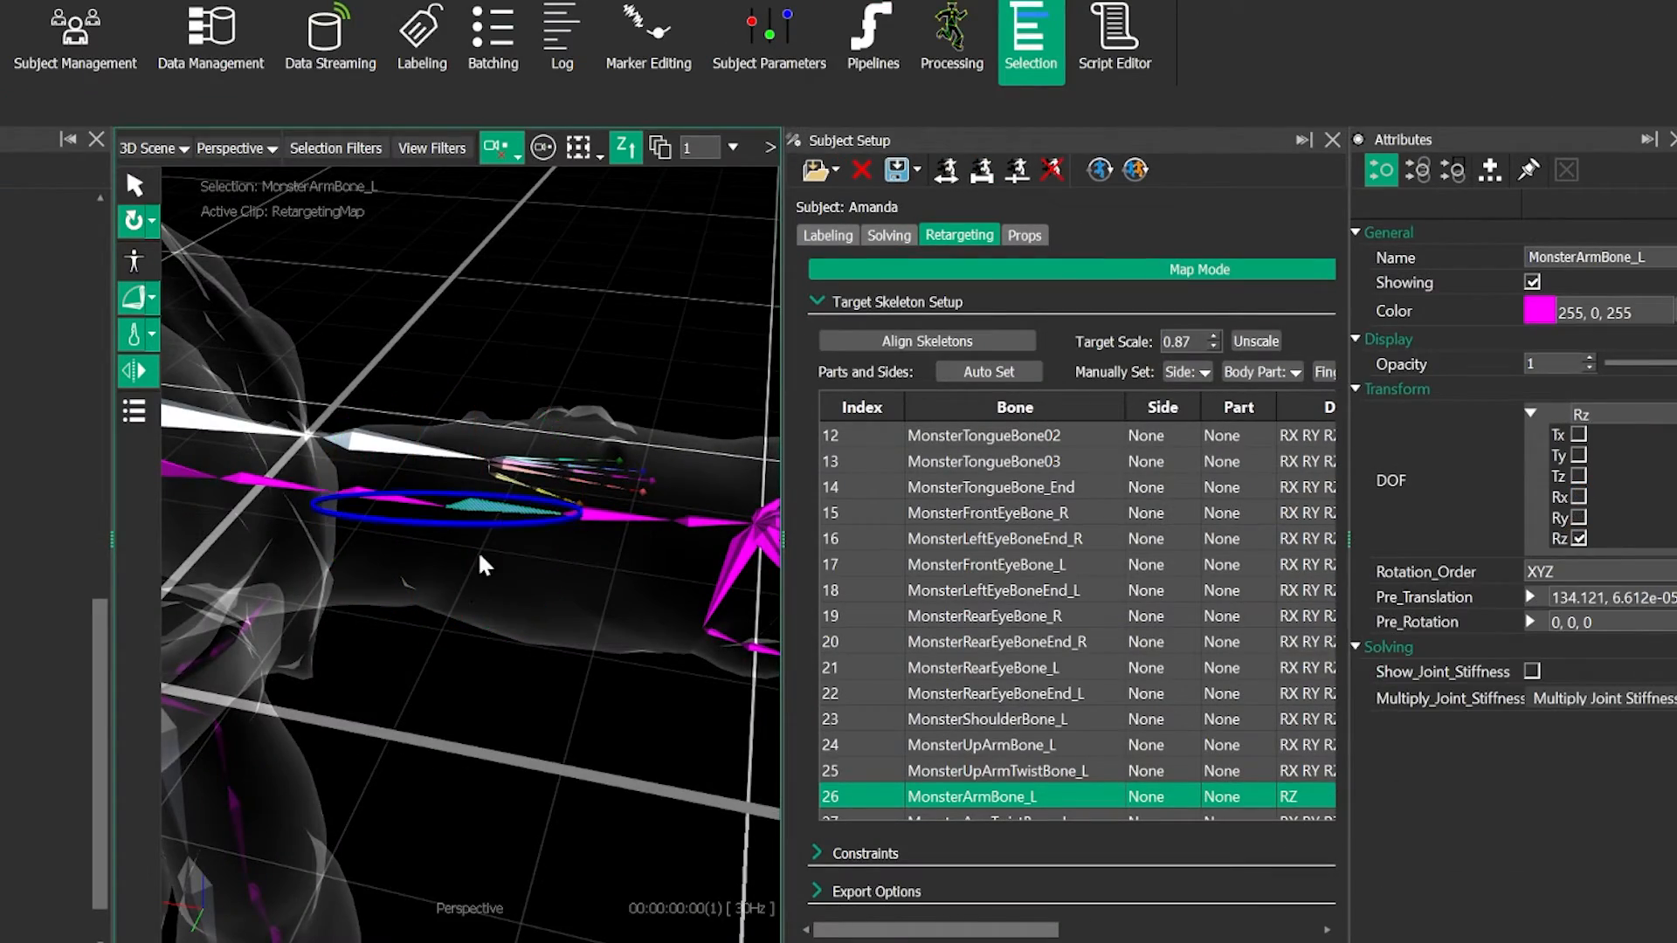
- Re-enable the Rx and Ry degrees of freedom of MonsterArmBone_L, leaving all translation axes disabled
mouse_move(487, 620)
alt+mouse_down()
mouse_move(504, 551)
mouse_move(486, 617)
alt+mouse_up()
alt+middle_drag(487, 617, 573, 499)
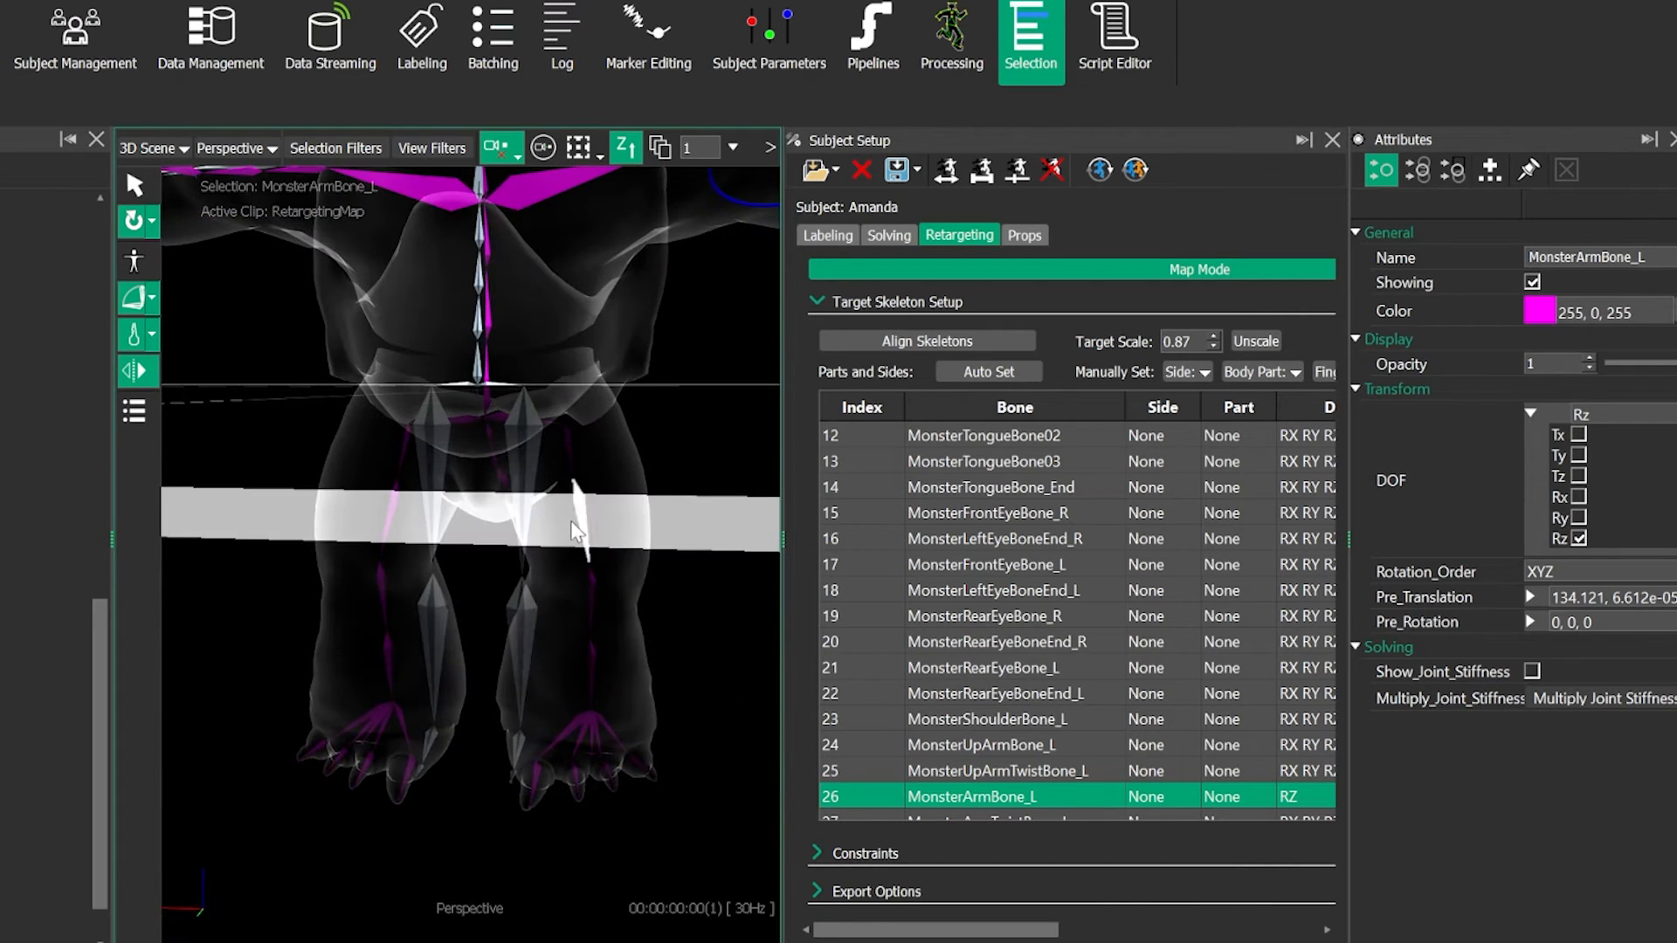
alt+drag(605, 480, 529, 466)
click(1577, 476)
click(1578, 518)
click(1578, 497)
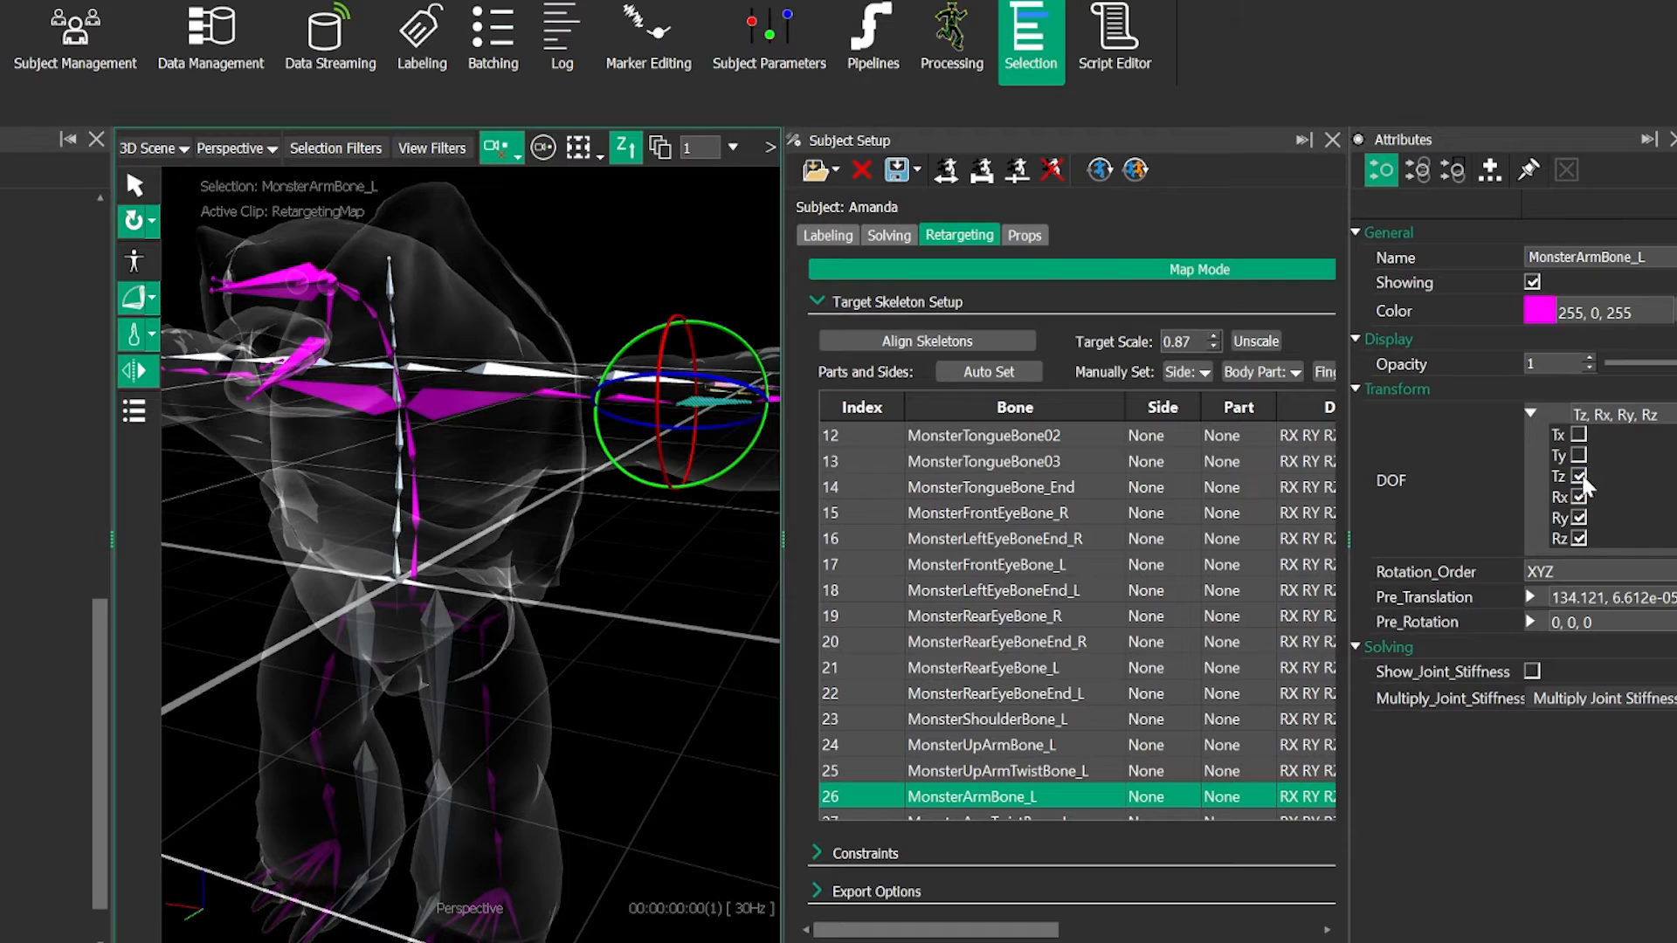
scroll(943, 482, up, 2)
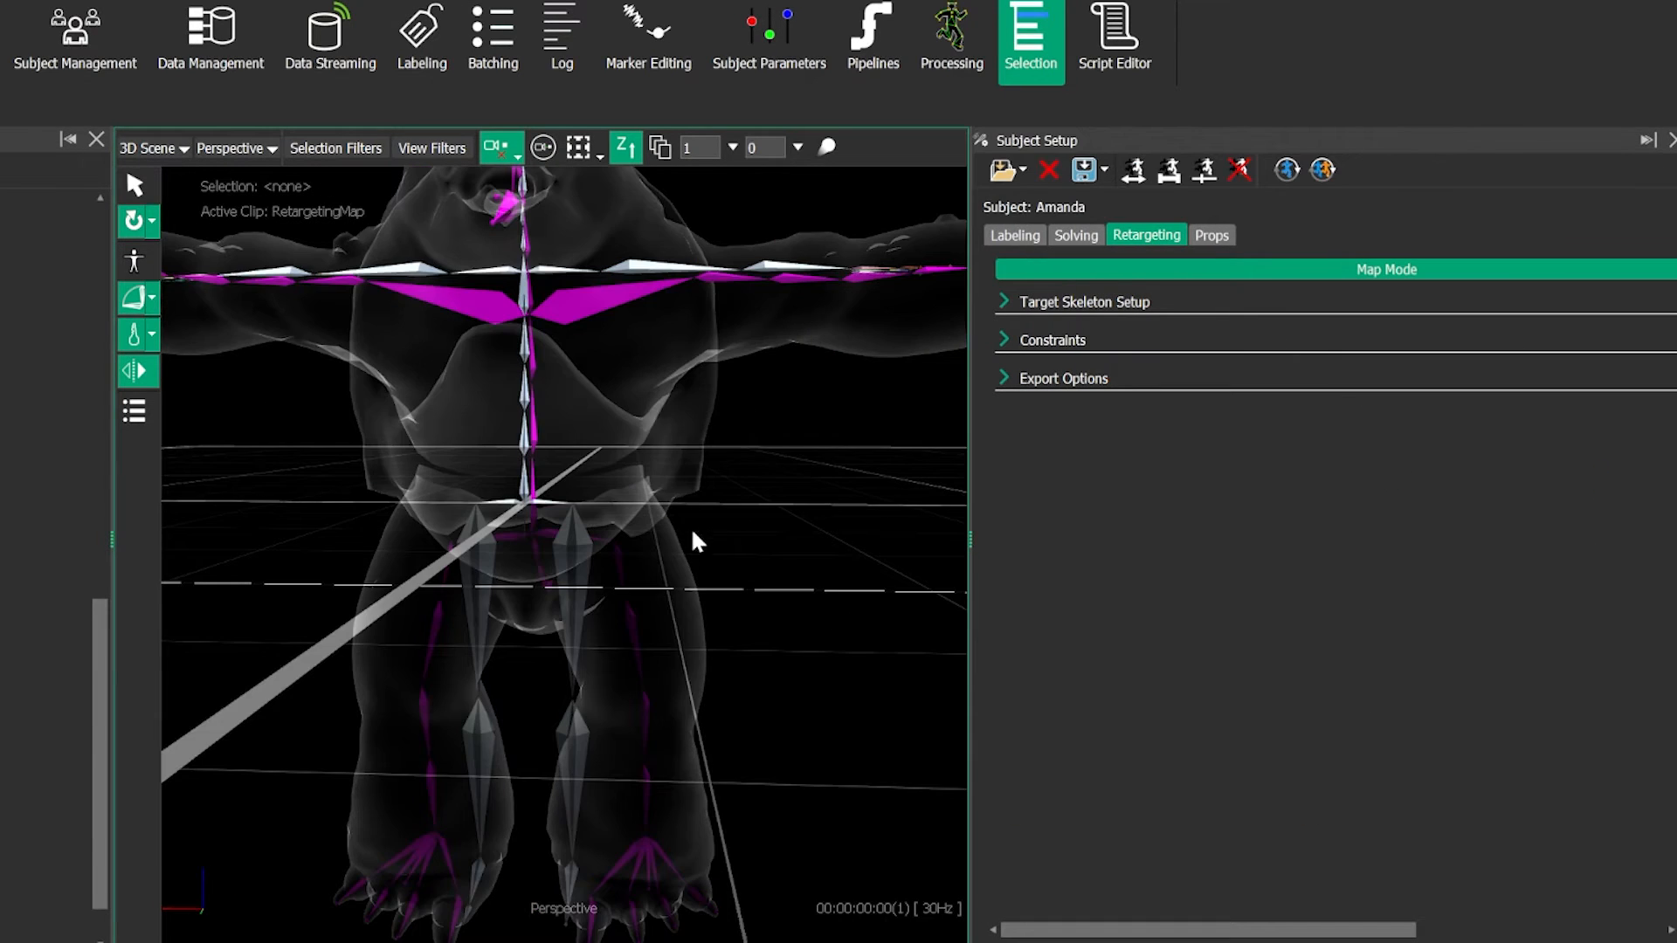
- Save the retarget setup as a Vicon Retarget File (*.vsr) named with the performer's first name followed by _Monster_Retarget
mouse_move(696, 535)
alt+mouse_down()
mouse_move(693, 557)
mouse_move(682, 533)
alt+mouse_up()
alt+middle_drag(682, 532, 697, 599)
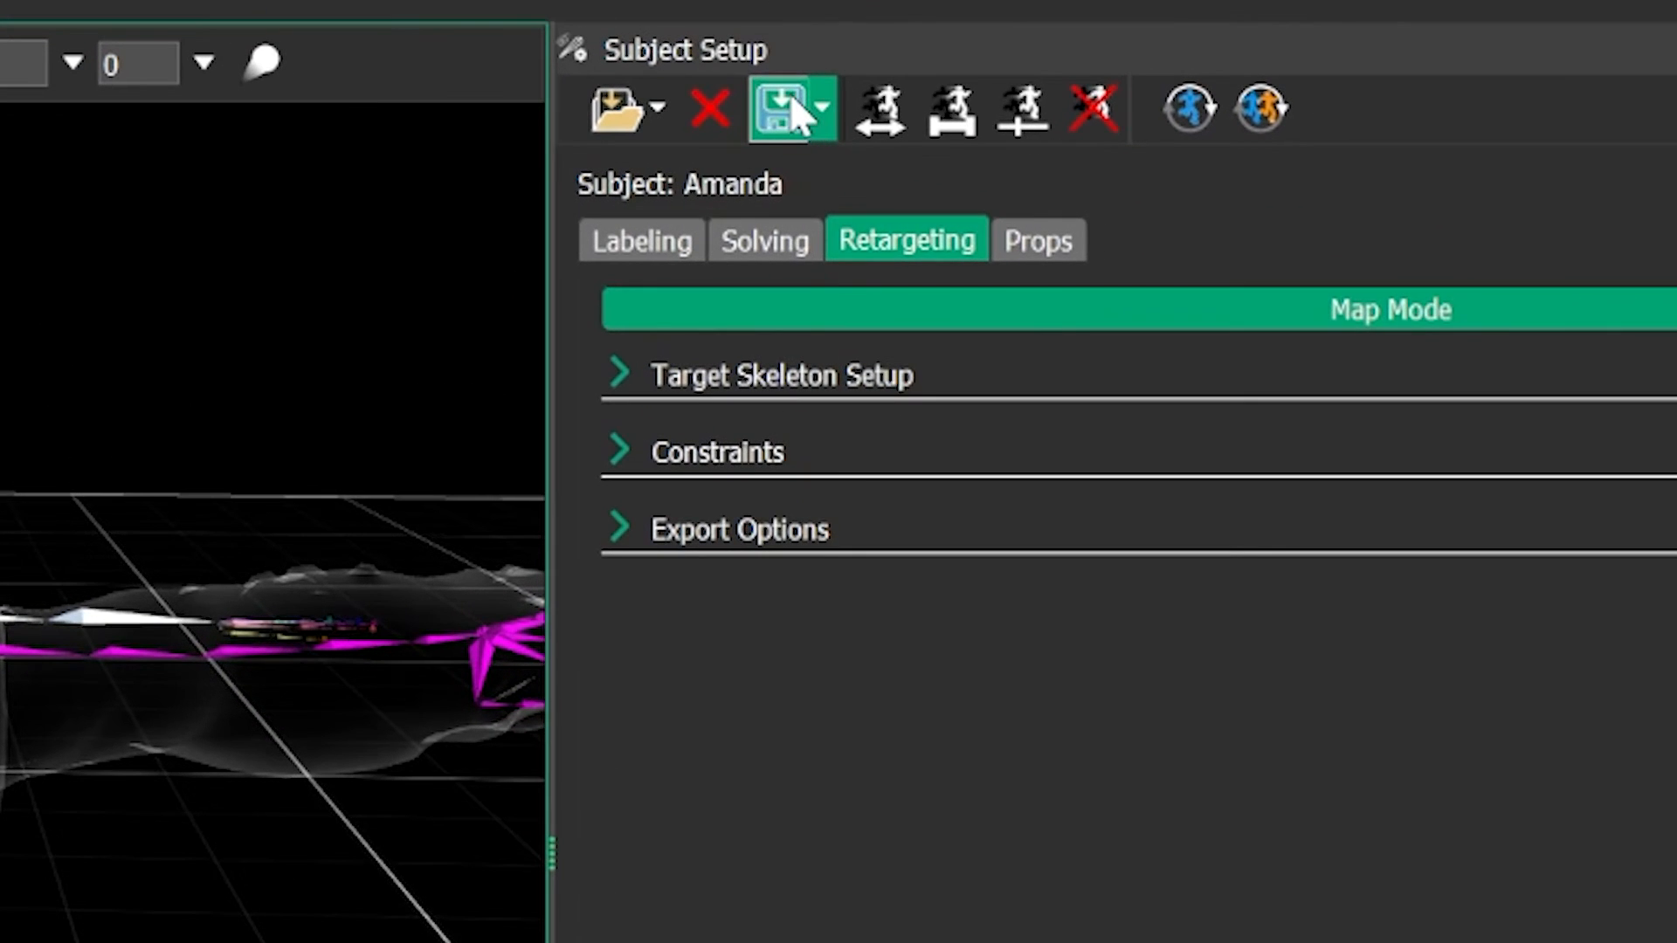
click(789, 112)
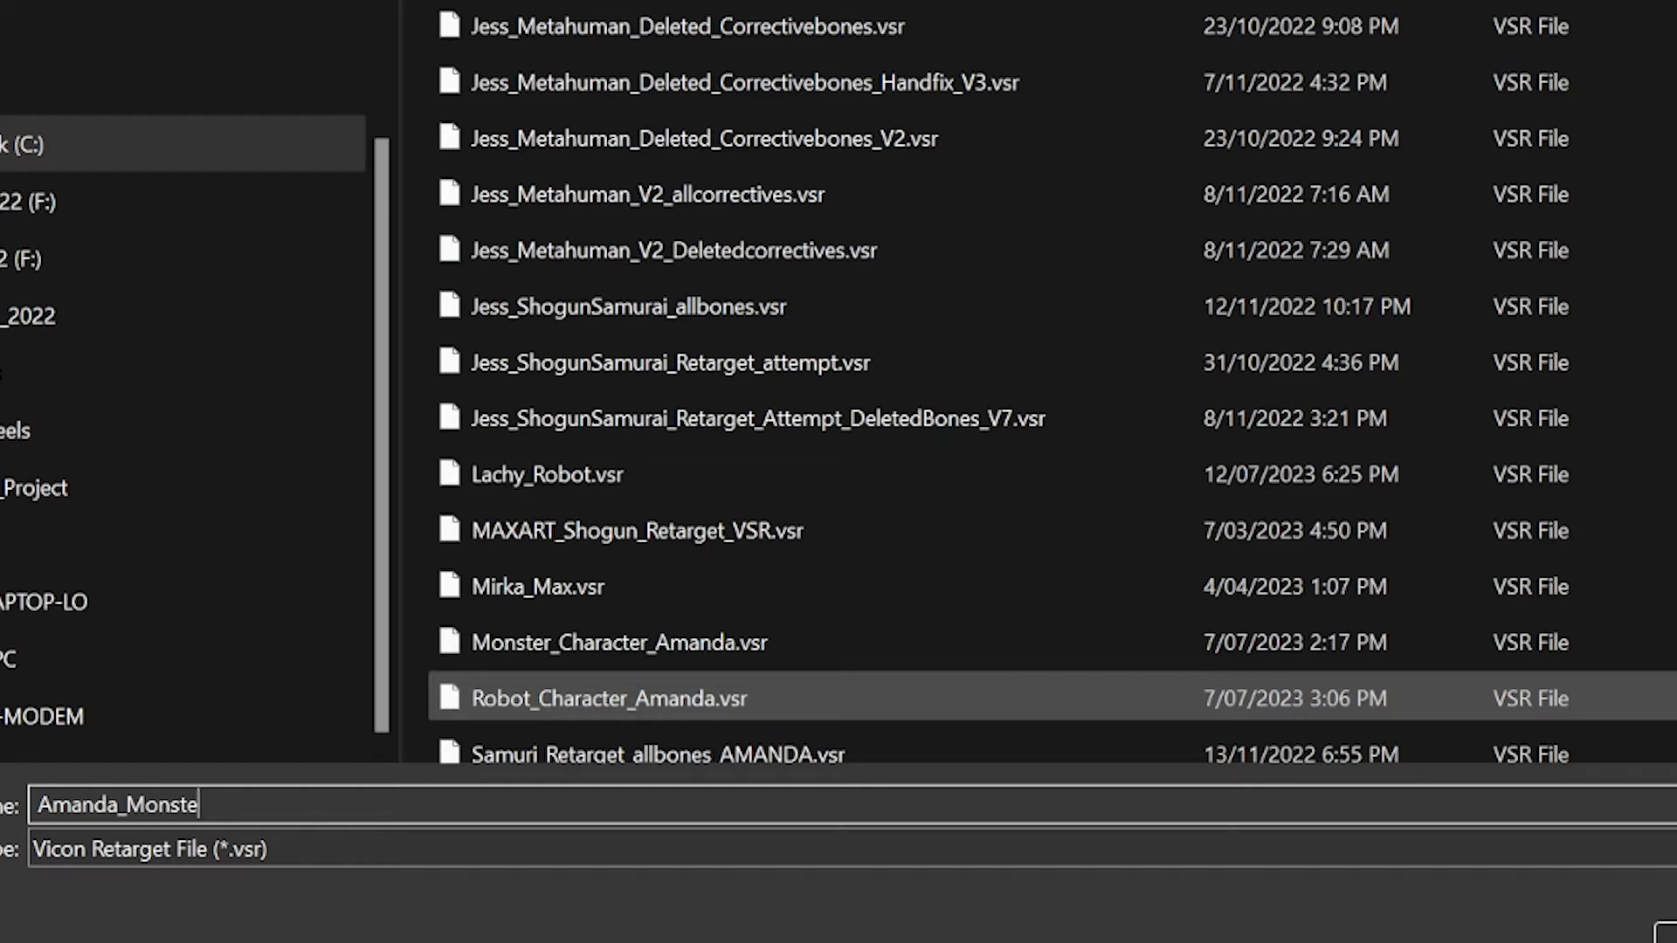
text(target_D)
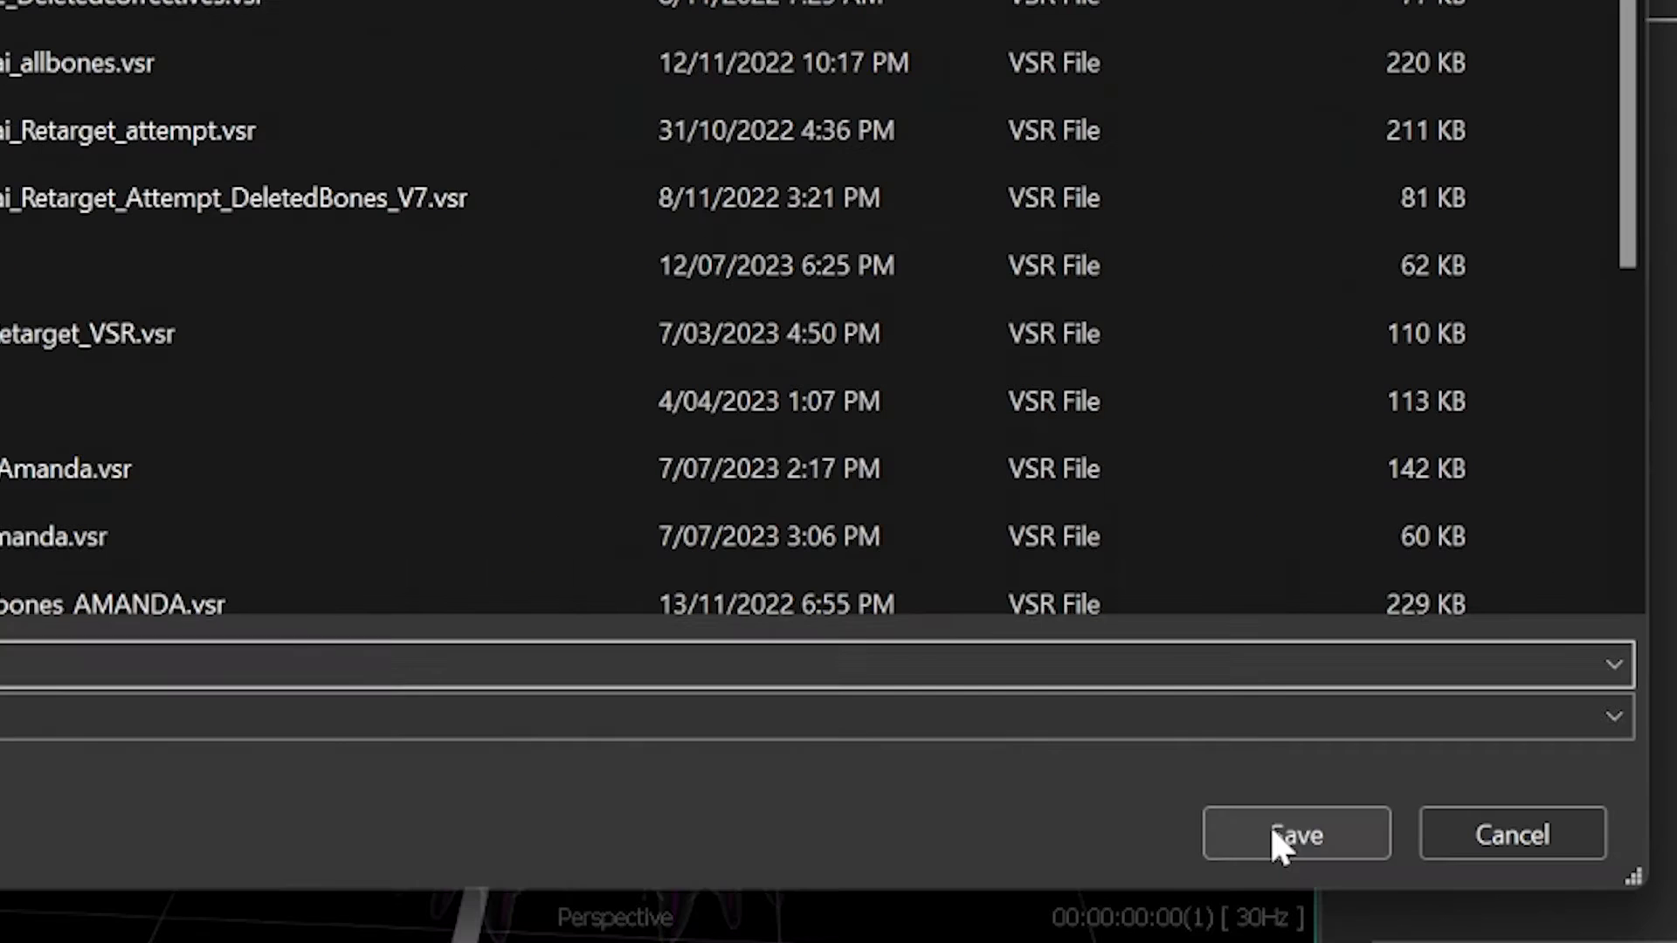
click(1272, 825)
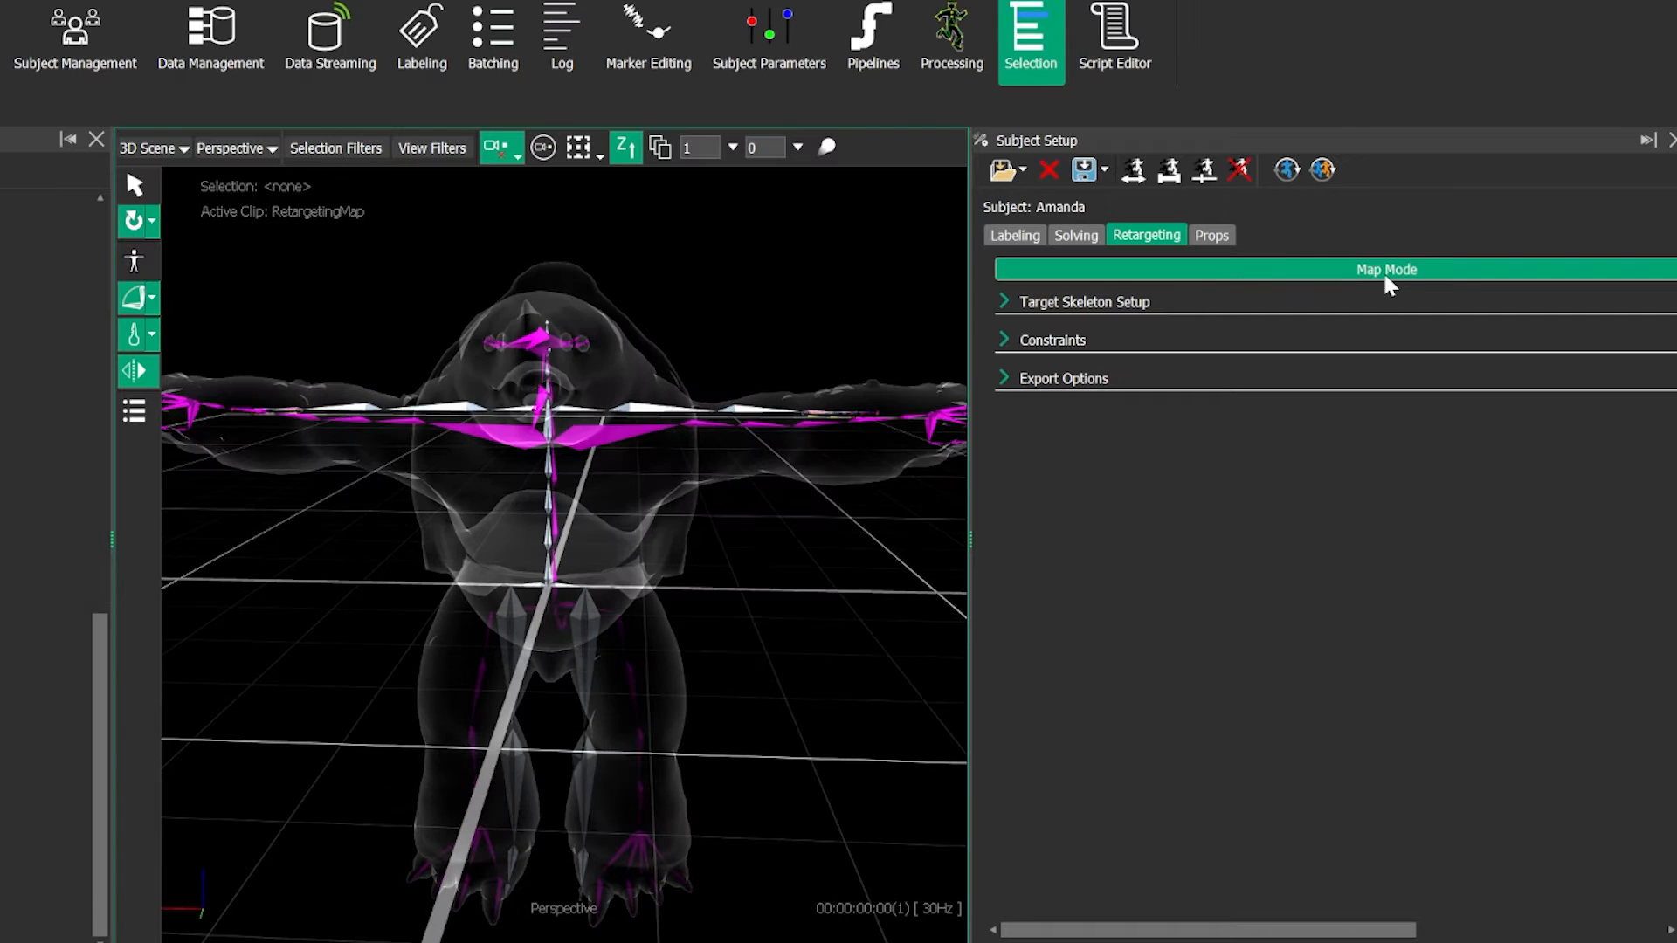
- Leave Map Mode and retarget the monster skeleton on the current frame of the captured clip
click(1384, 271)
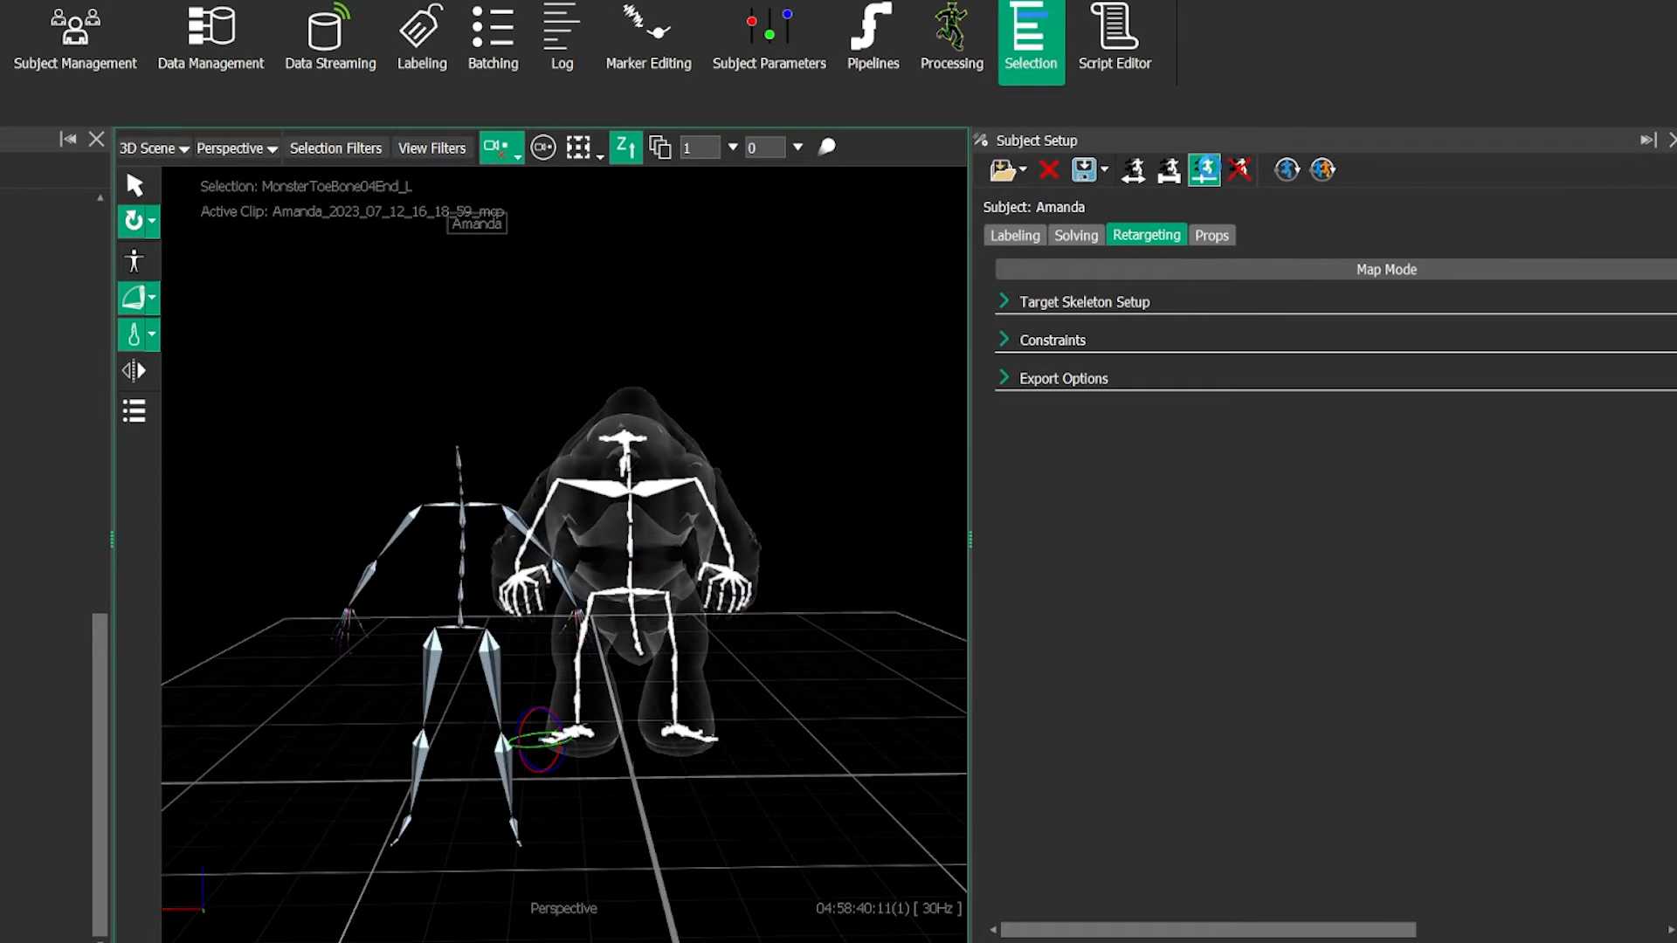
click(907, 219)
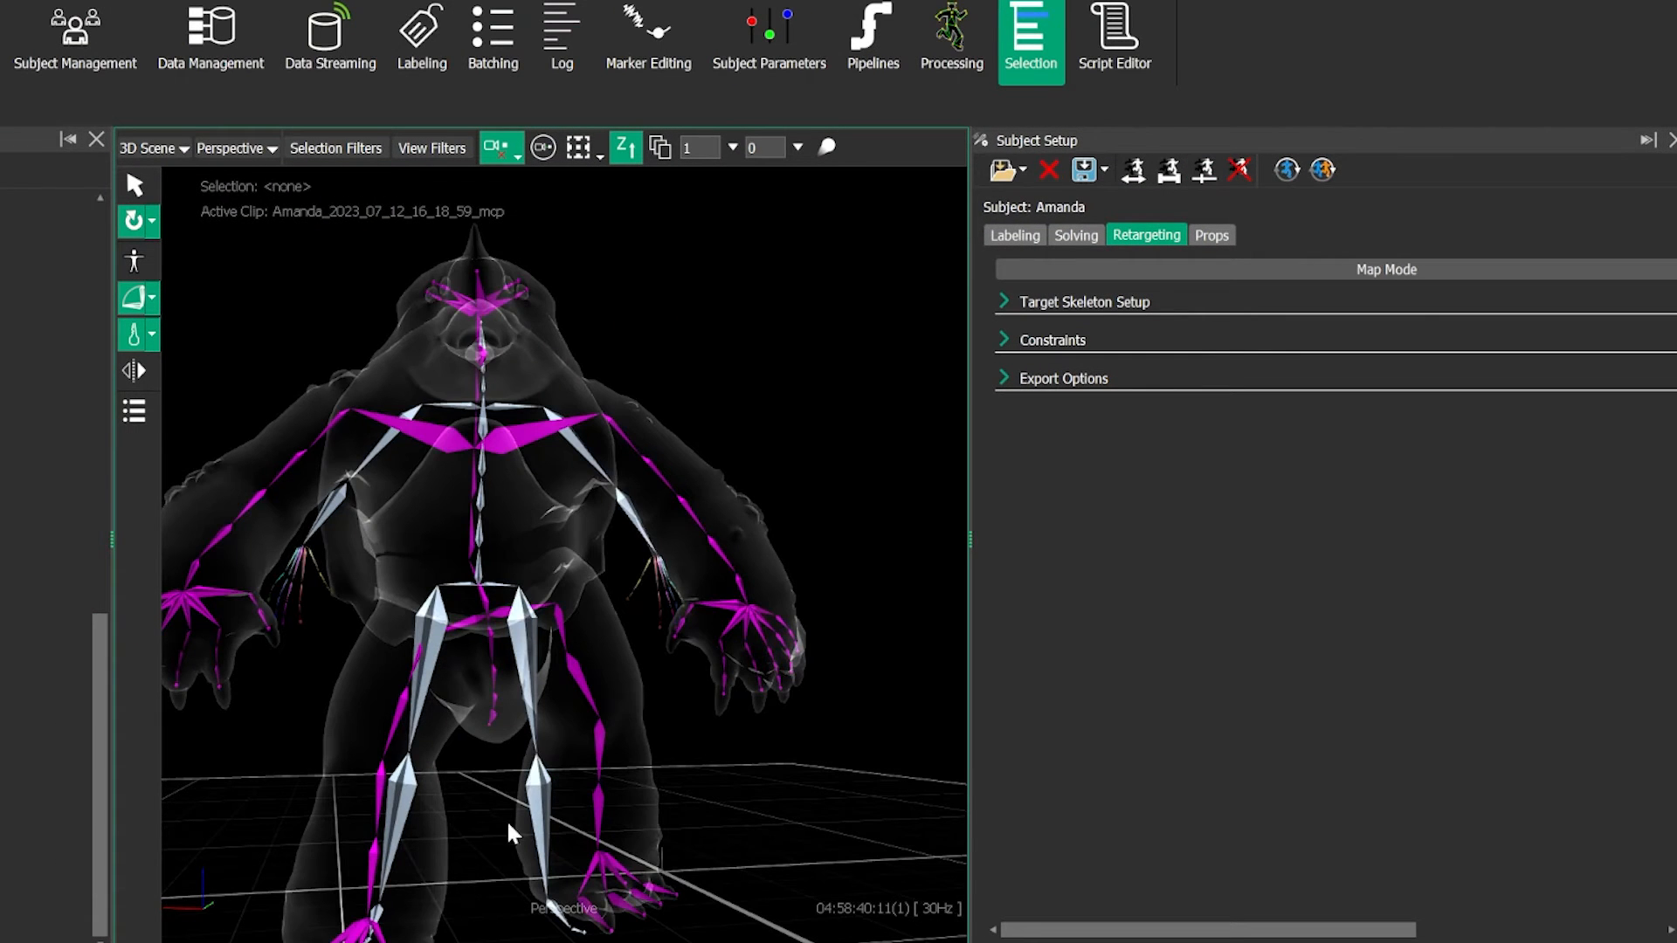
alt+right_drag(584, 728, 558, 711)
alt+drag(558, 711, 512, 758)
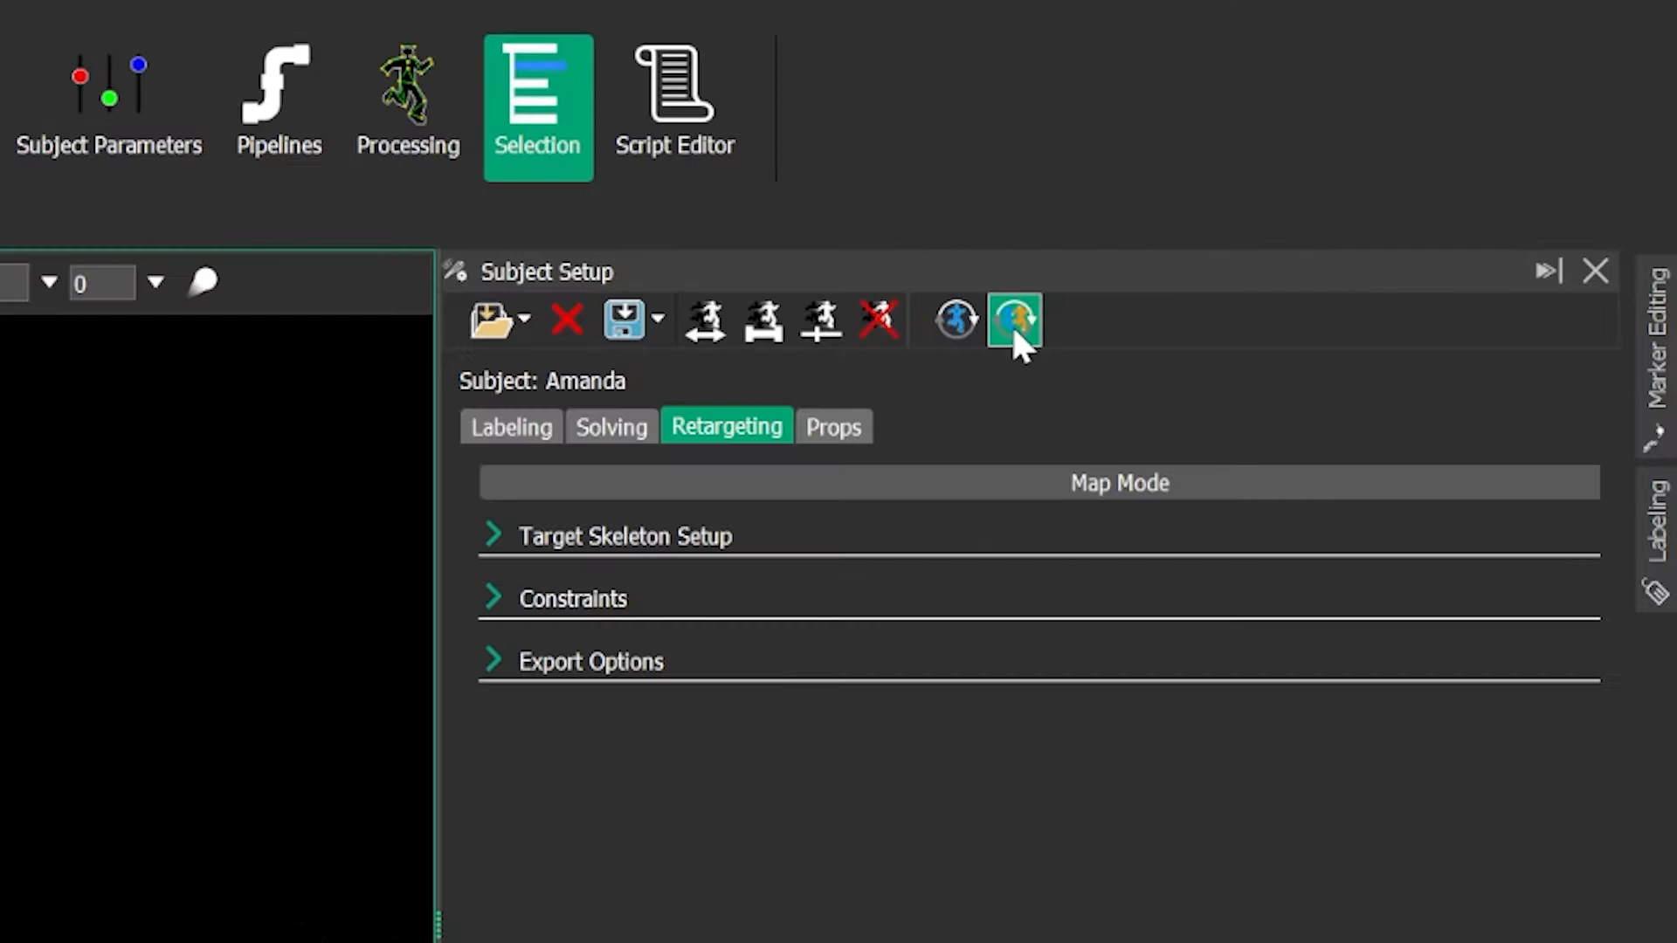
- Preview the interactive retargeting at several frames of the clip, end the preview and return near the clip's start
click(1014, 330)
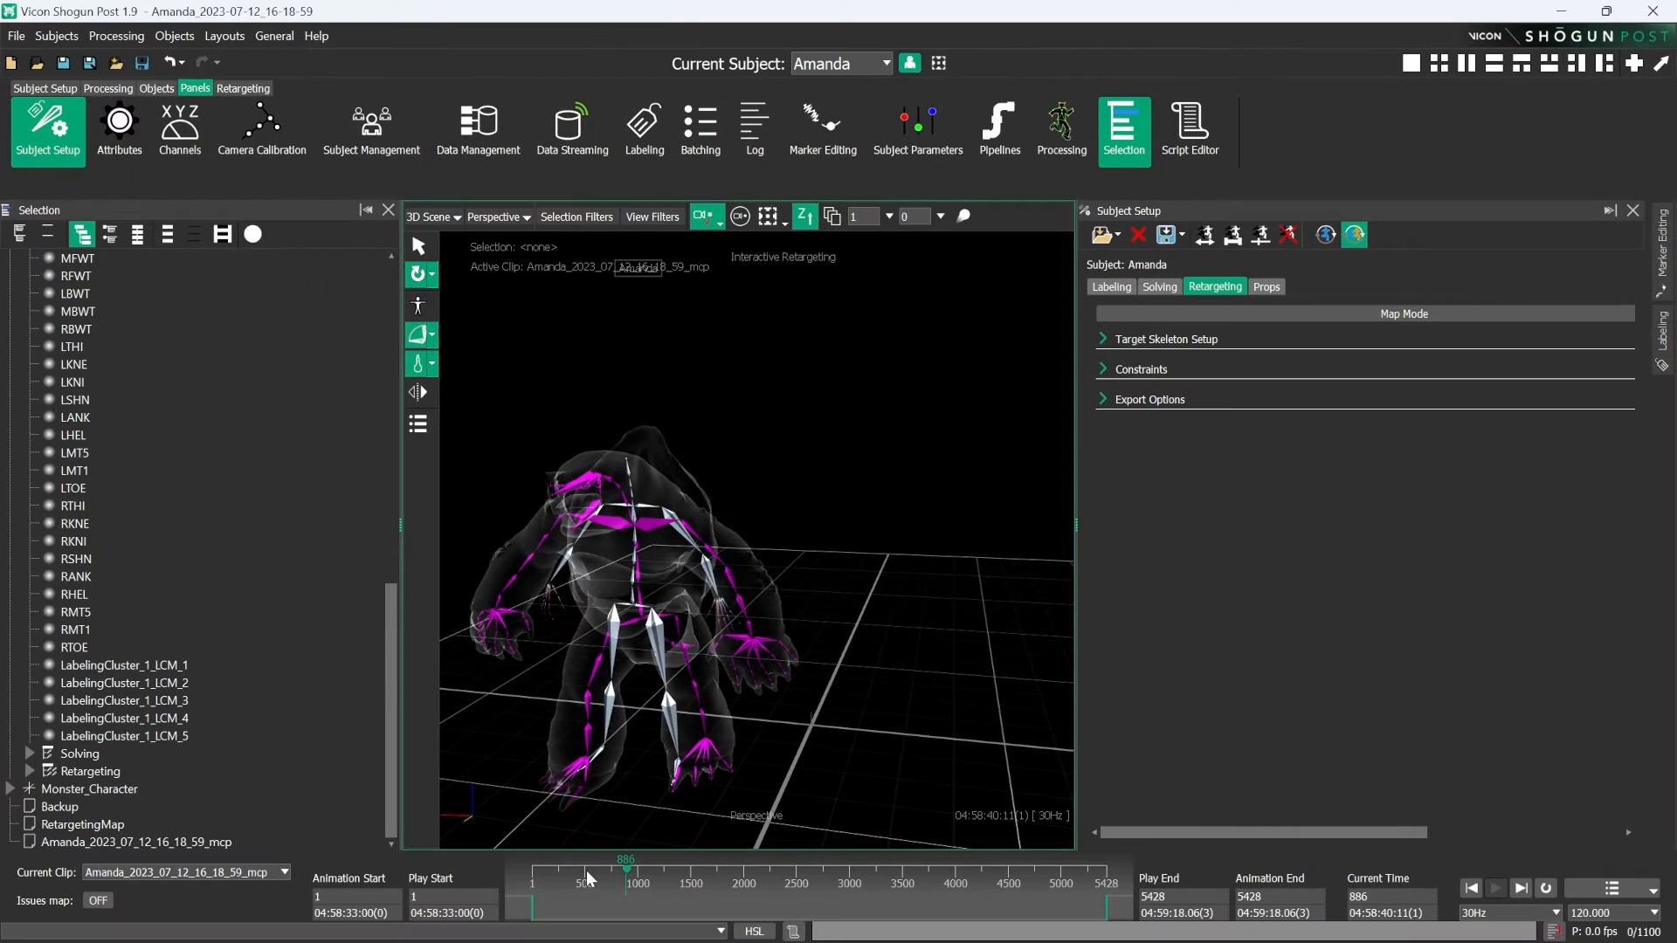
click(677, 882)
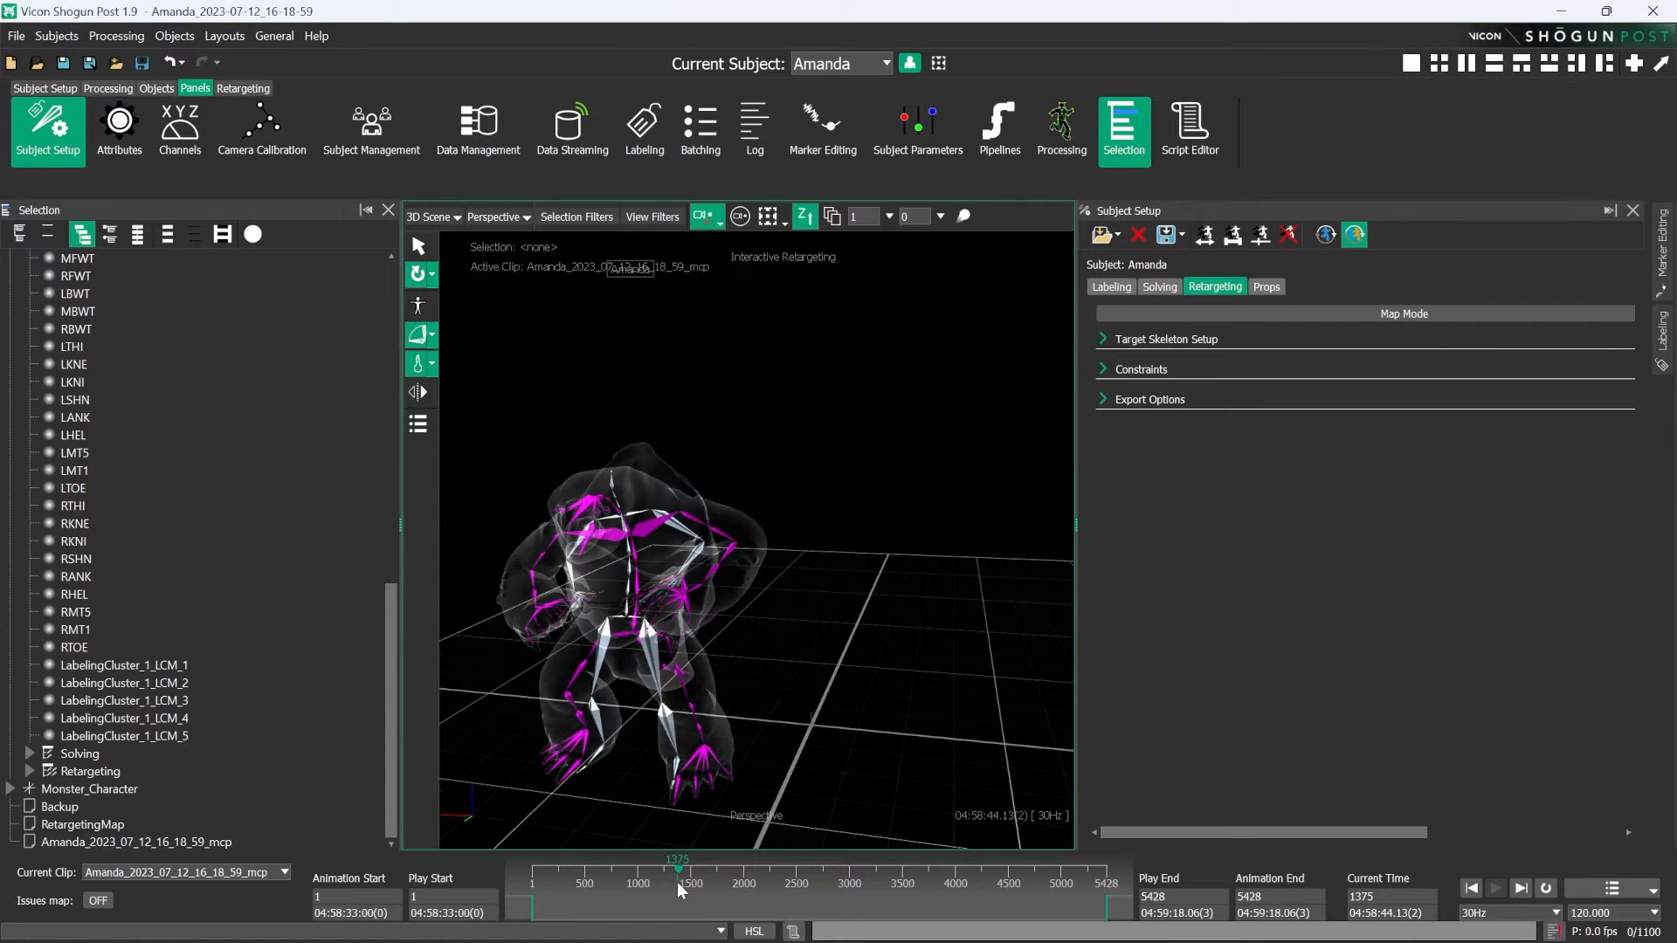
click(765, 882)
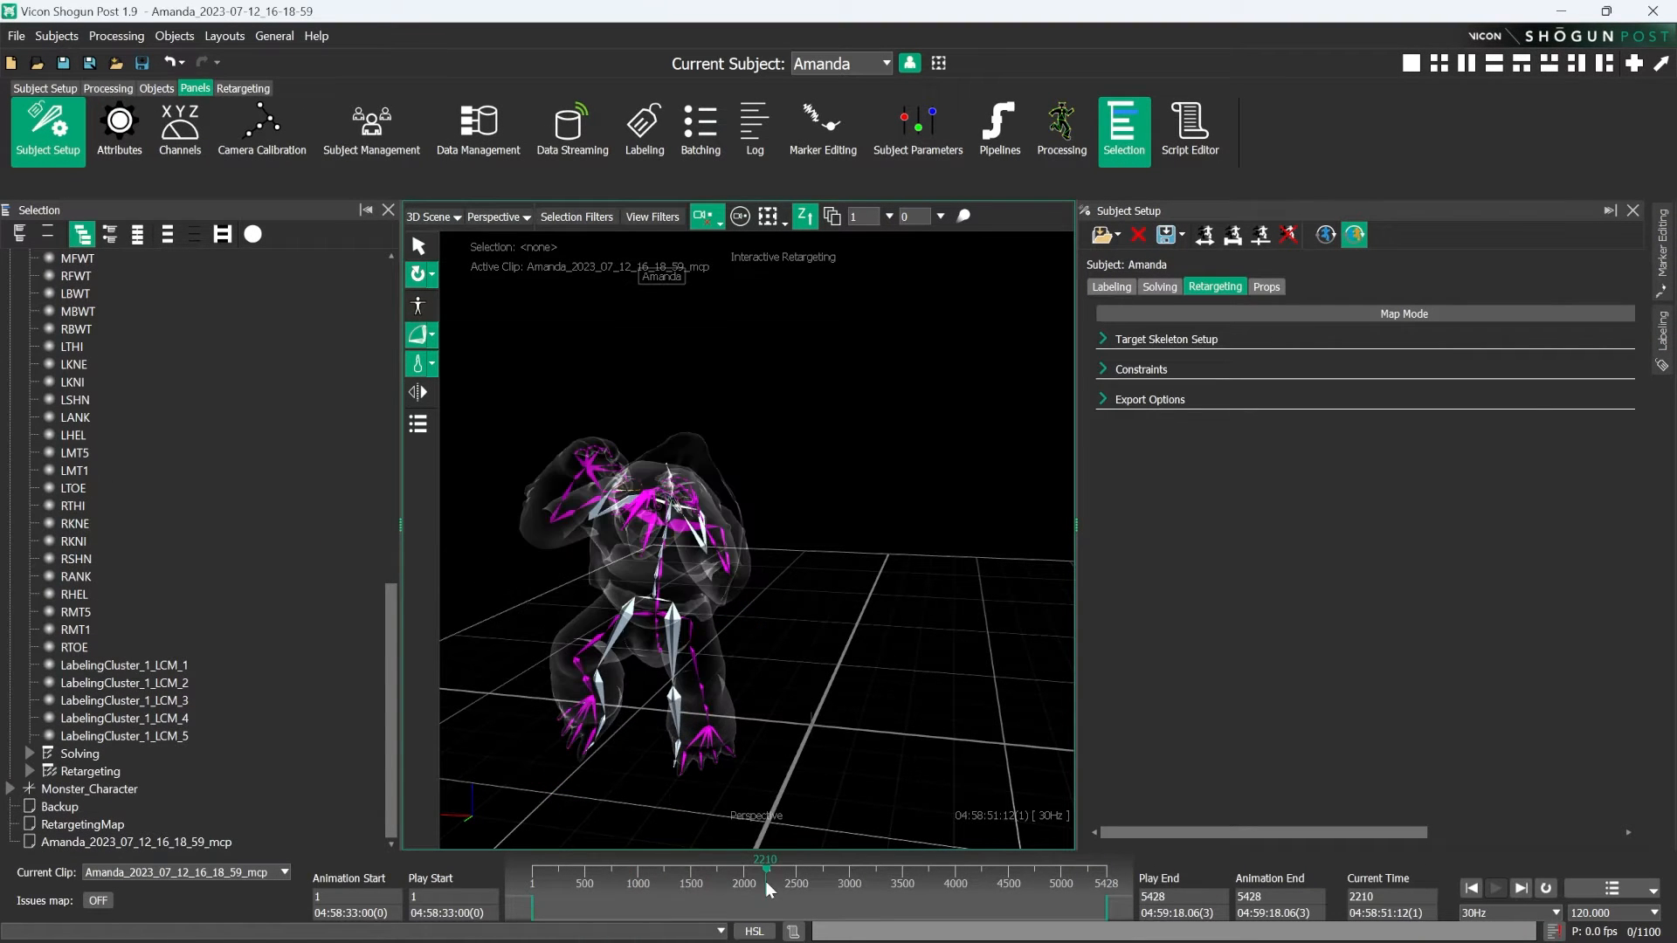
click(838, 880)
click(1354, 234)
drag(837, 882, 594, 894)
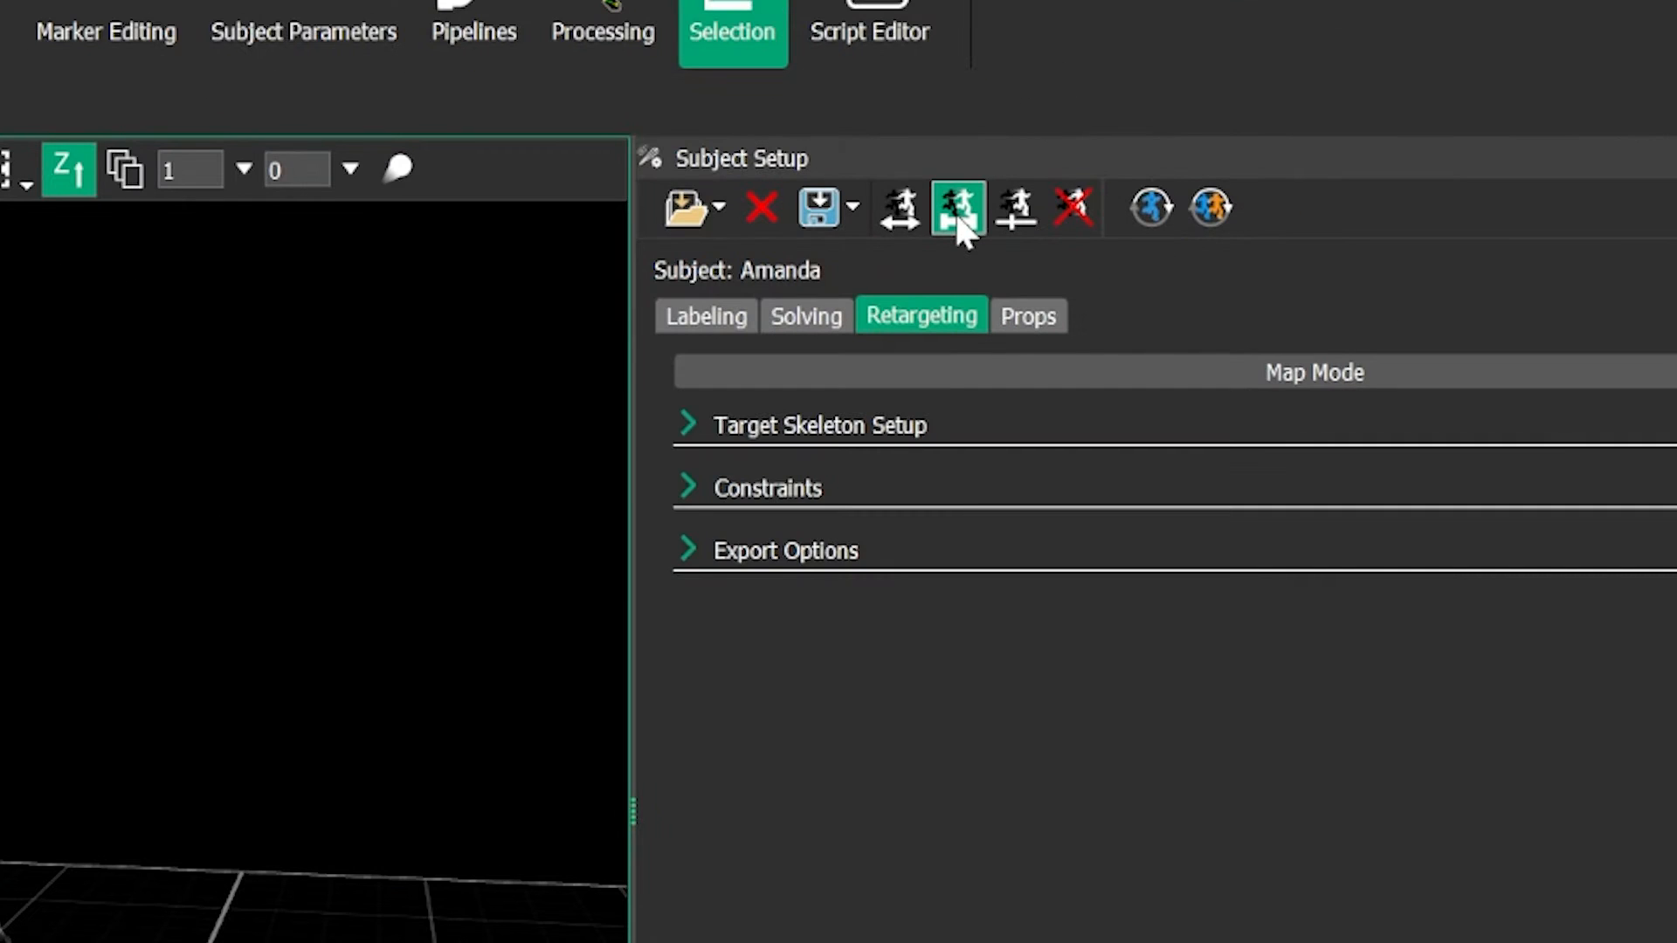
- Retarget the monster skeleton across the clip's full play range and review the resulting motion on the skinned character
click(958, 210)
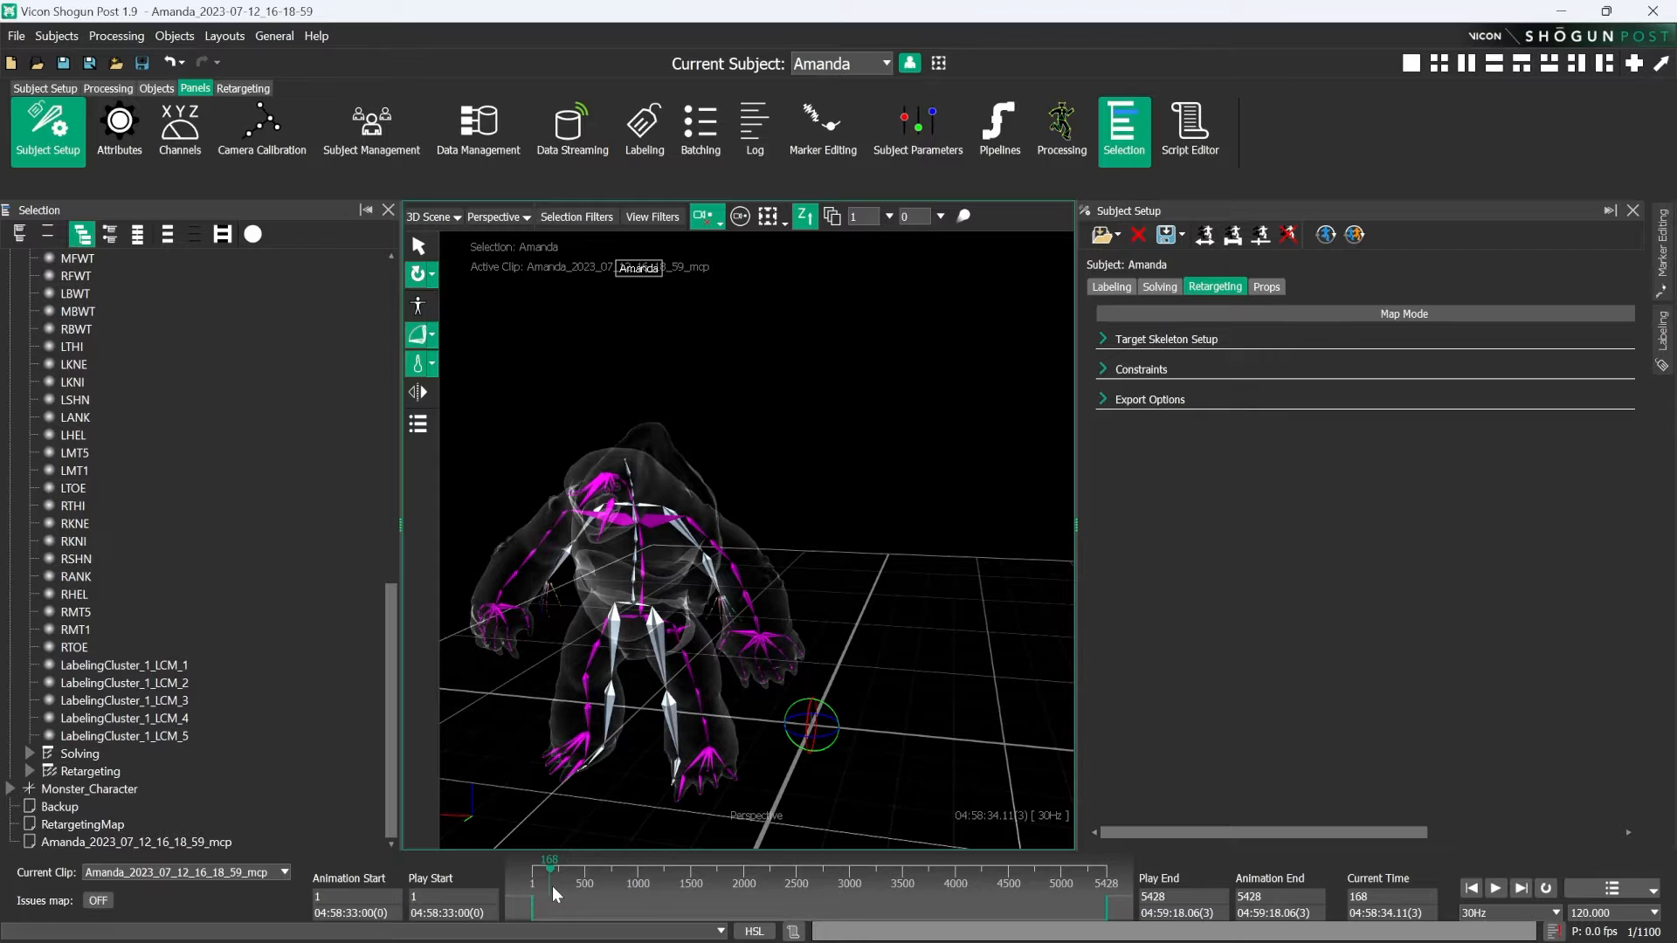
drag(552, 885, 854, 877)
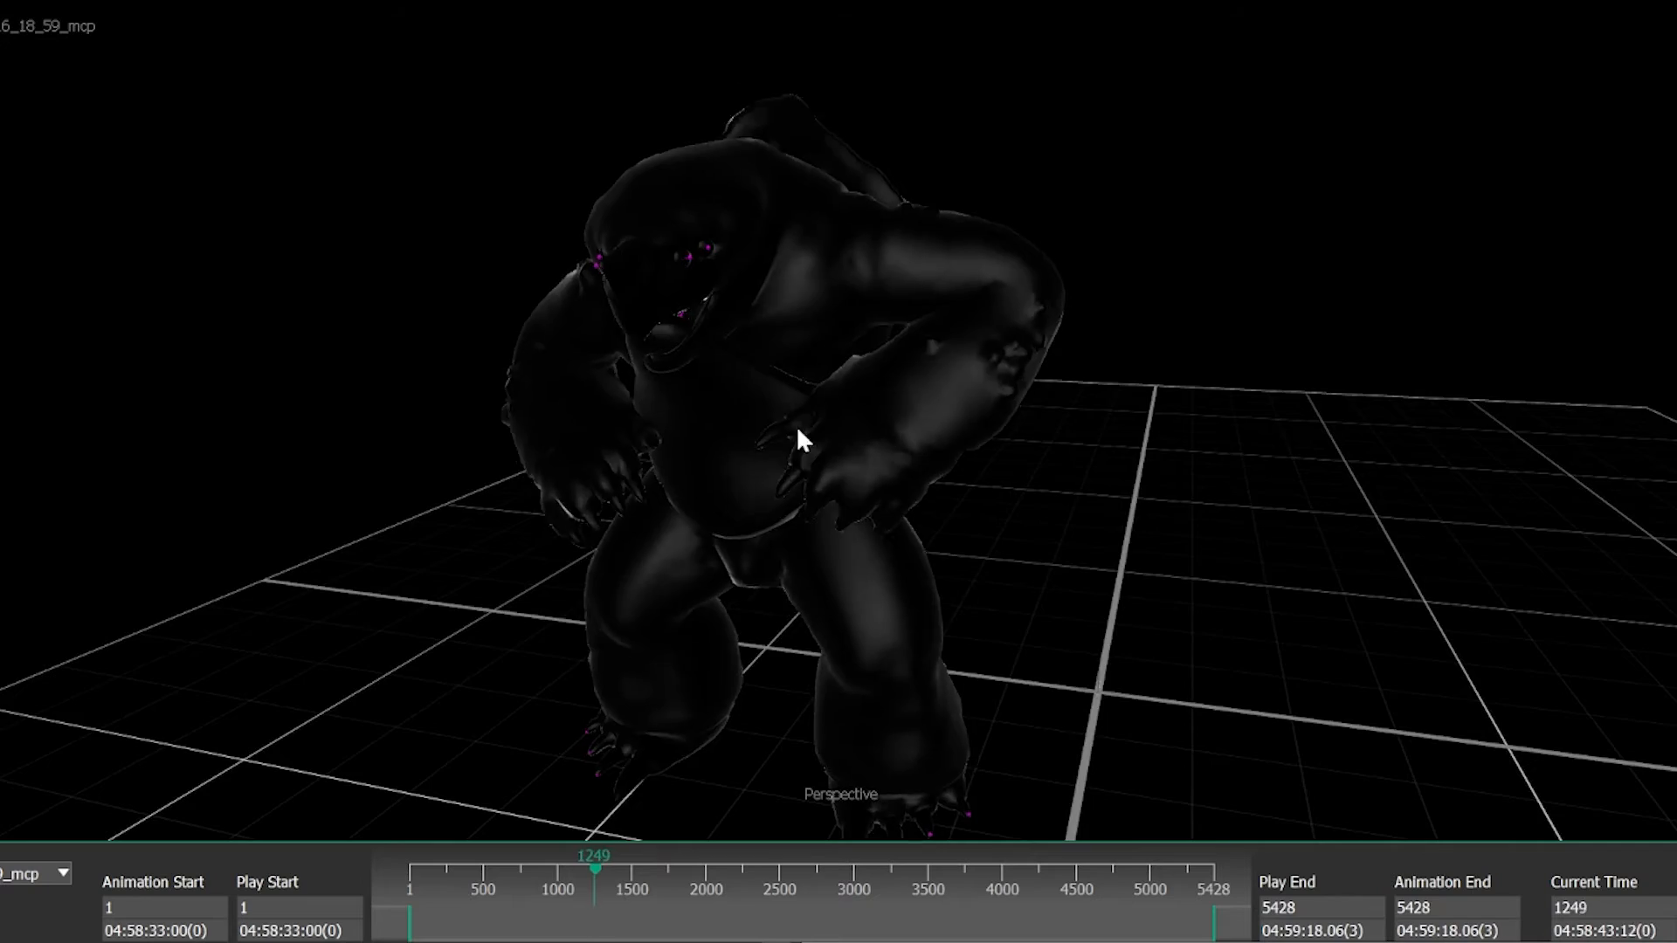
scroll(1096, 407, down, 2)
alt+drag(1096, 407, 1081, 382)
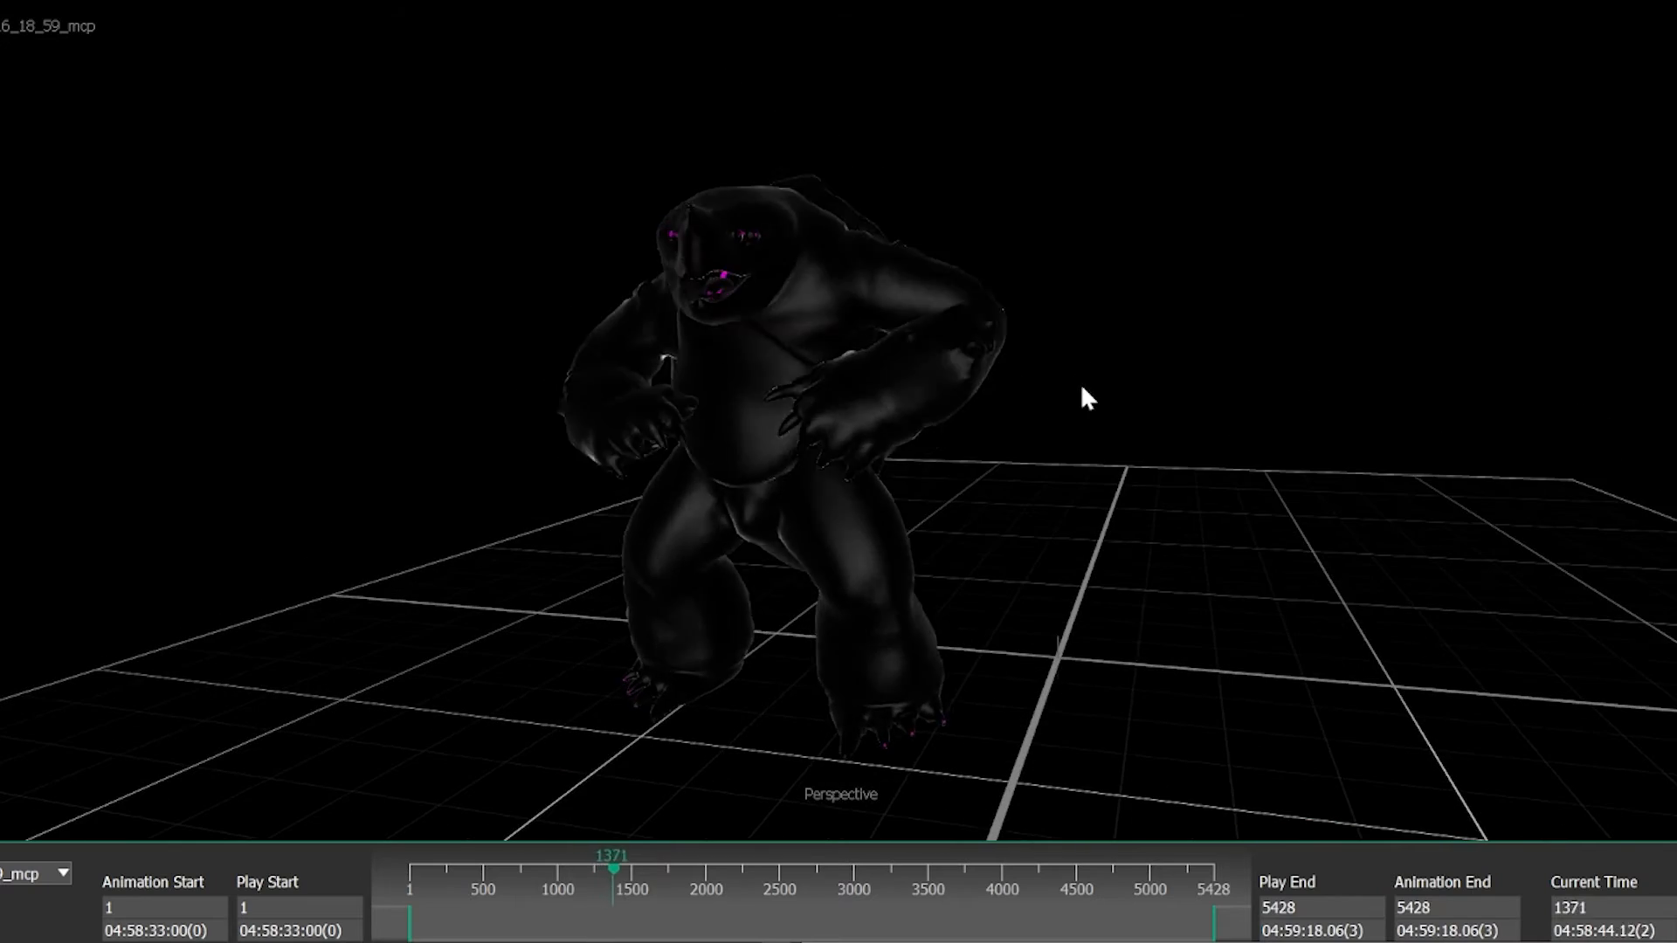
alt+drag(1013, 473, 1080, 458)
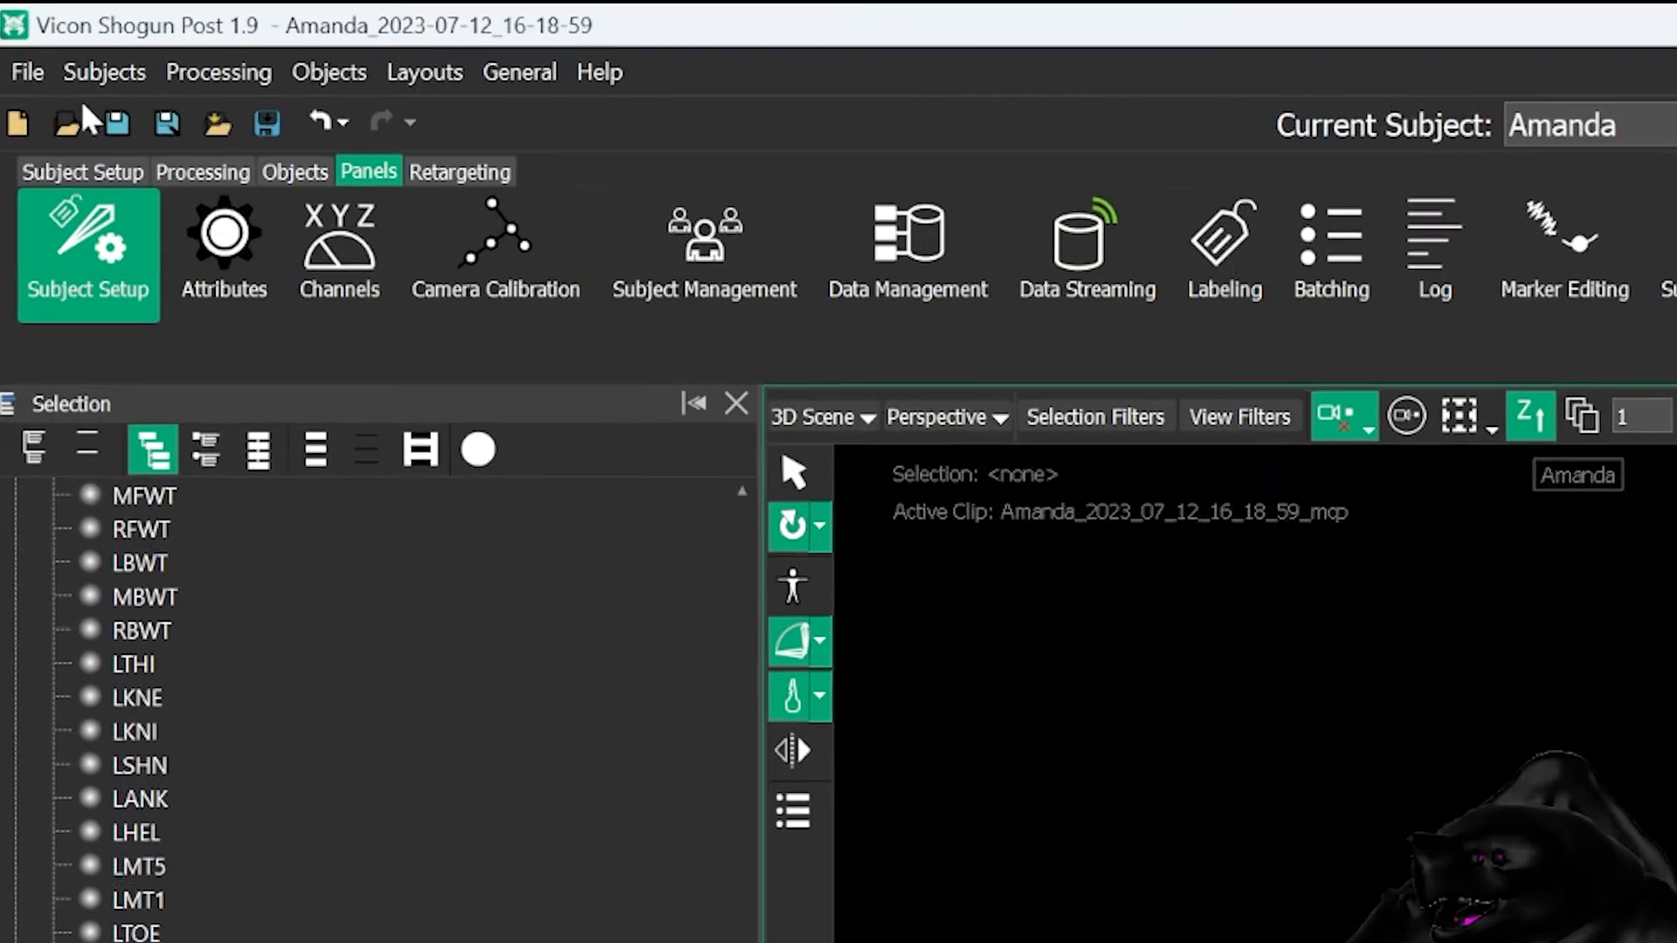
- Save the scene as a new ShogunPost file (*.vdf), appending _Retarget_Demo to the existing file name
click(27, 73)
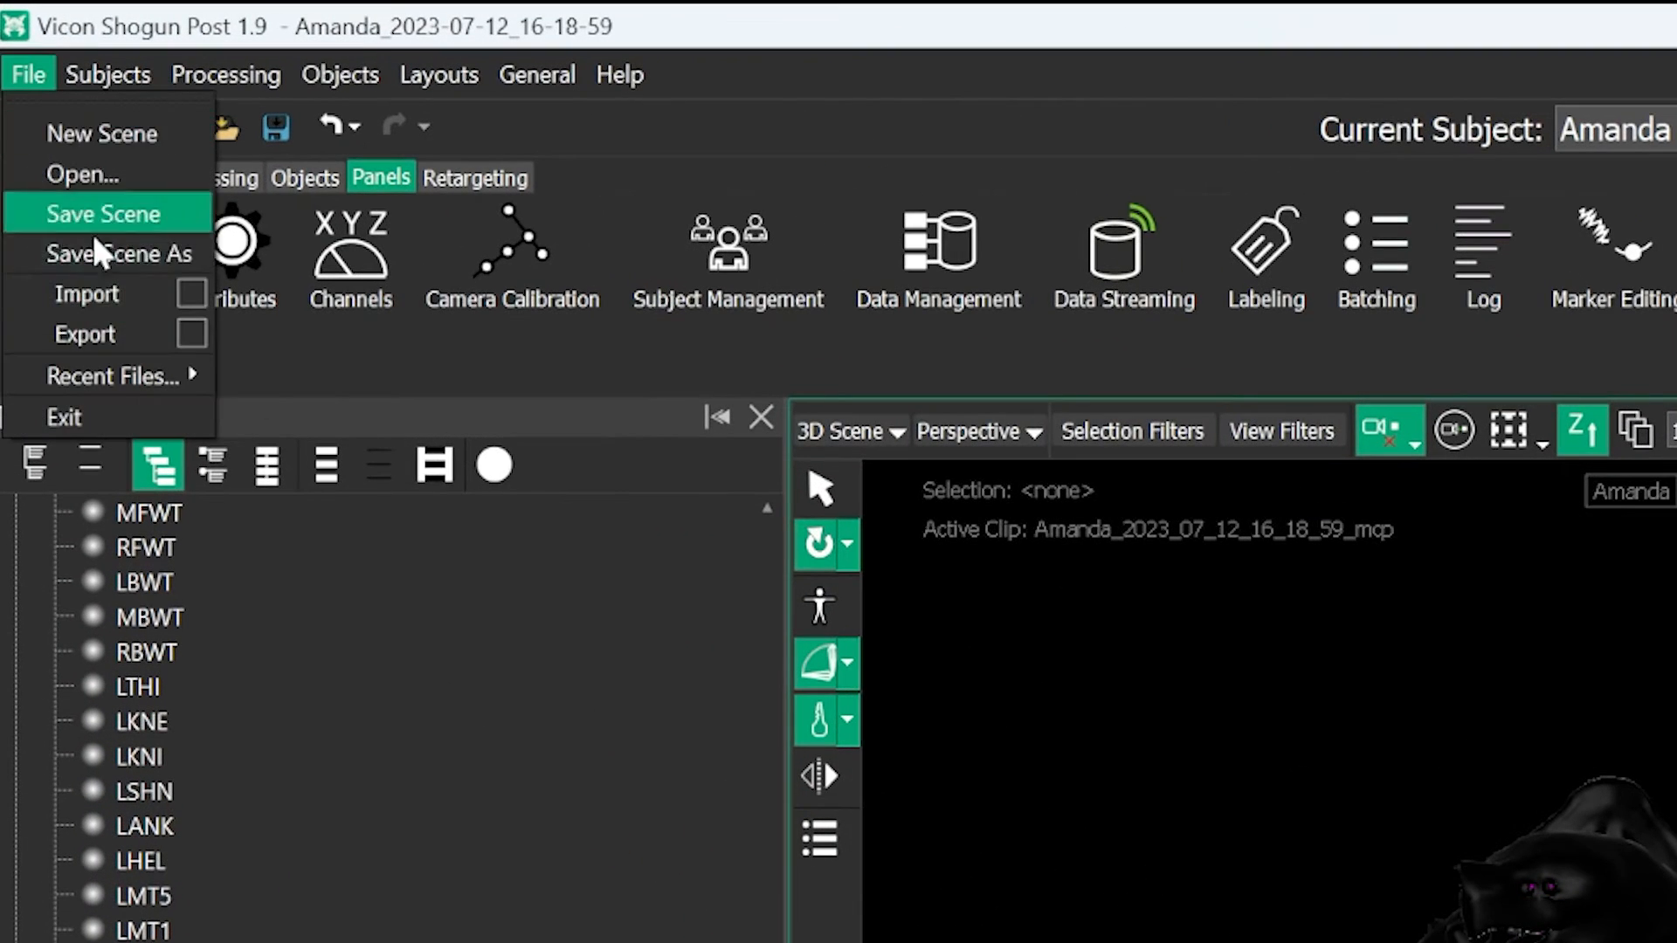
click(140, 262)
click(629, 737)
text(_R)
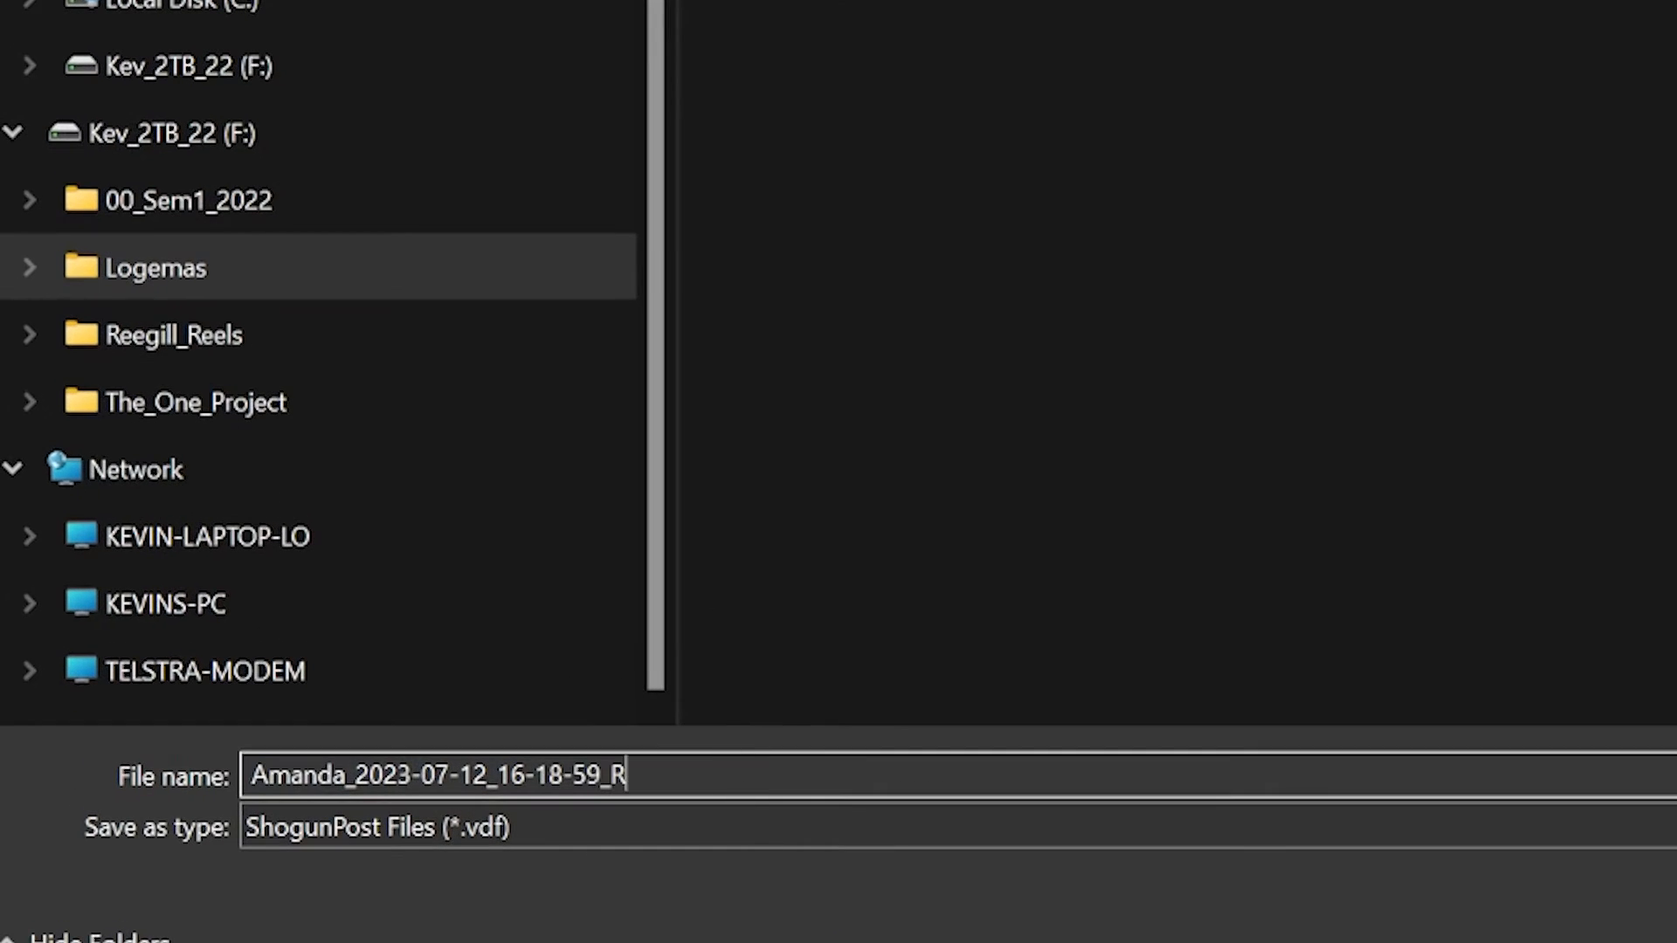
text(etarget_Demo)
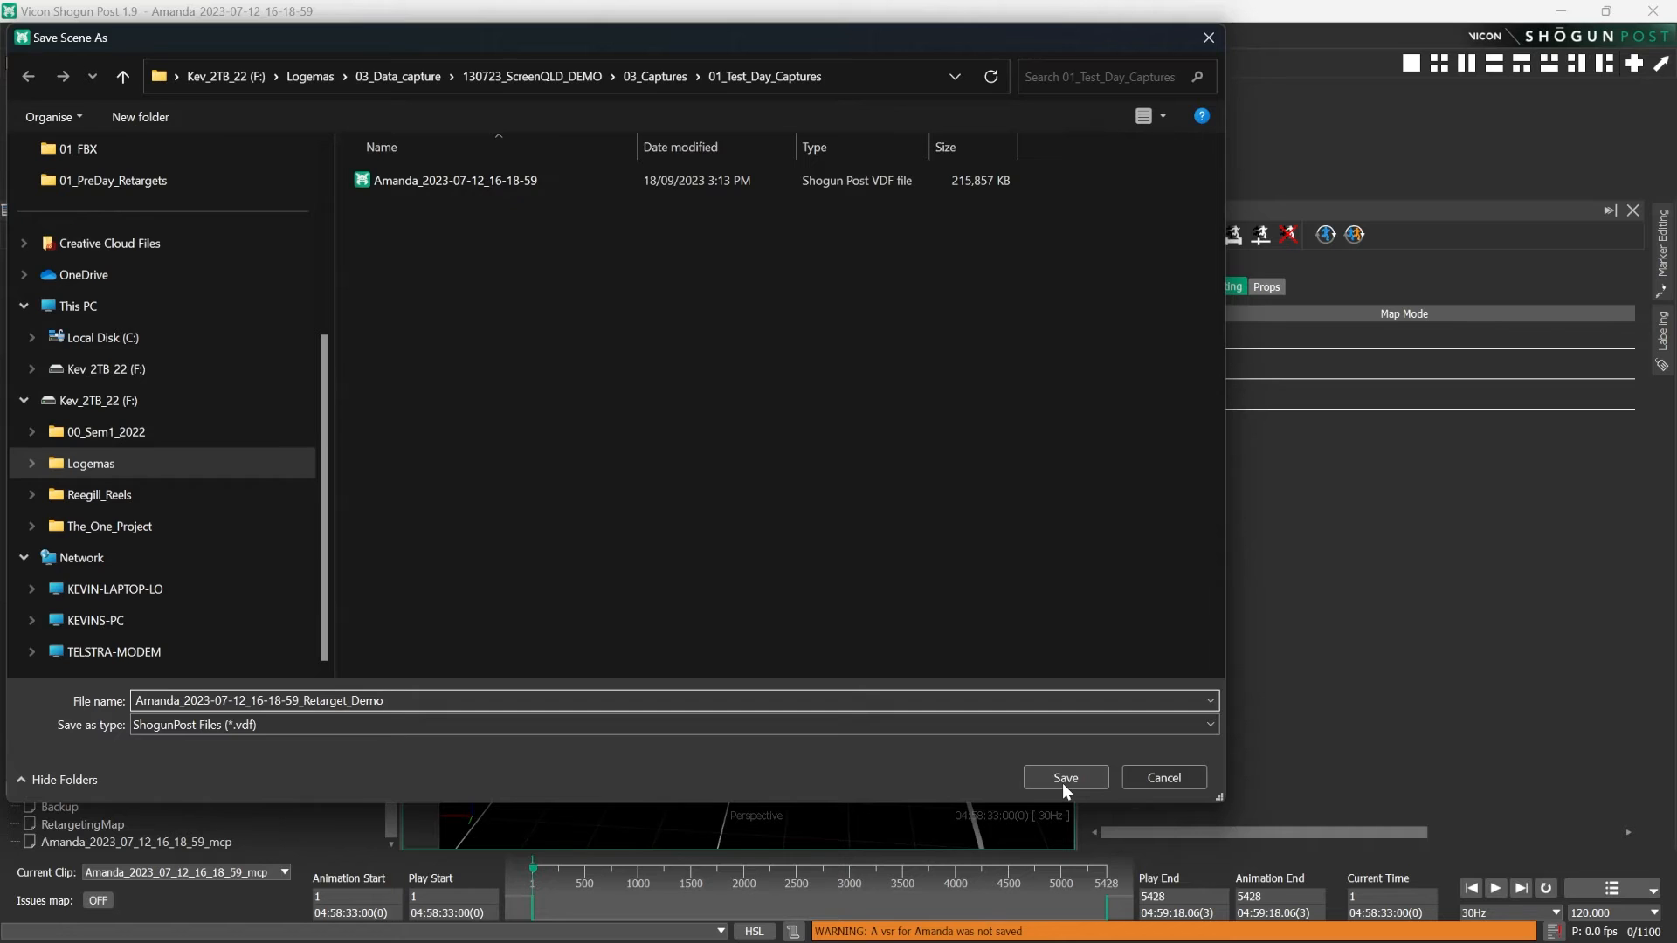
click(1062, 783)
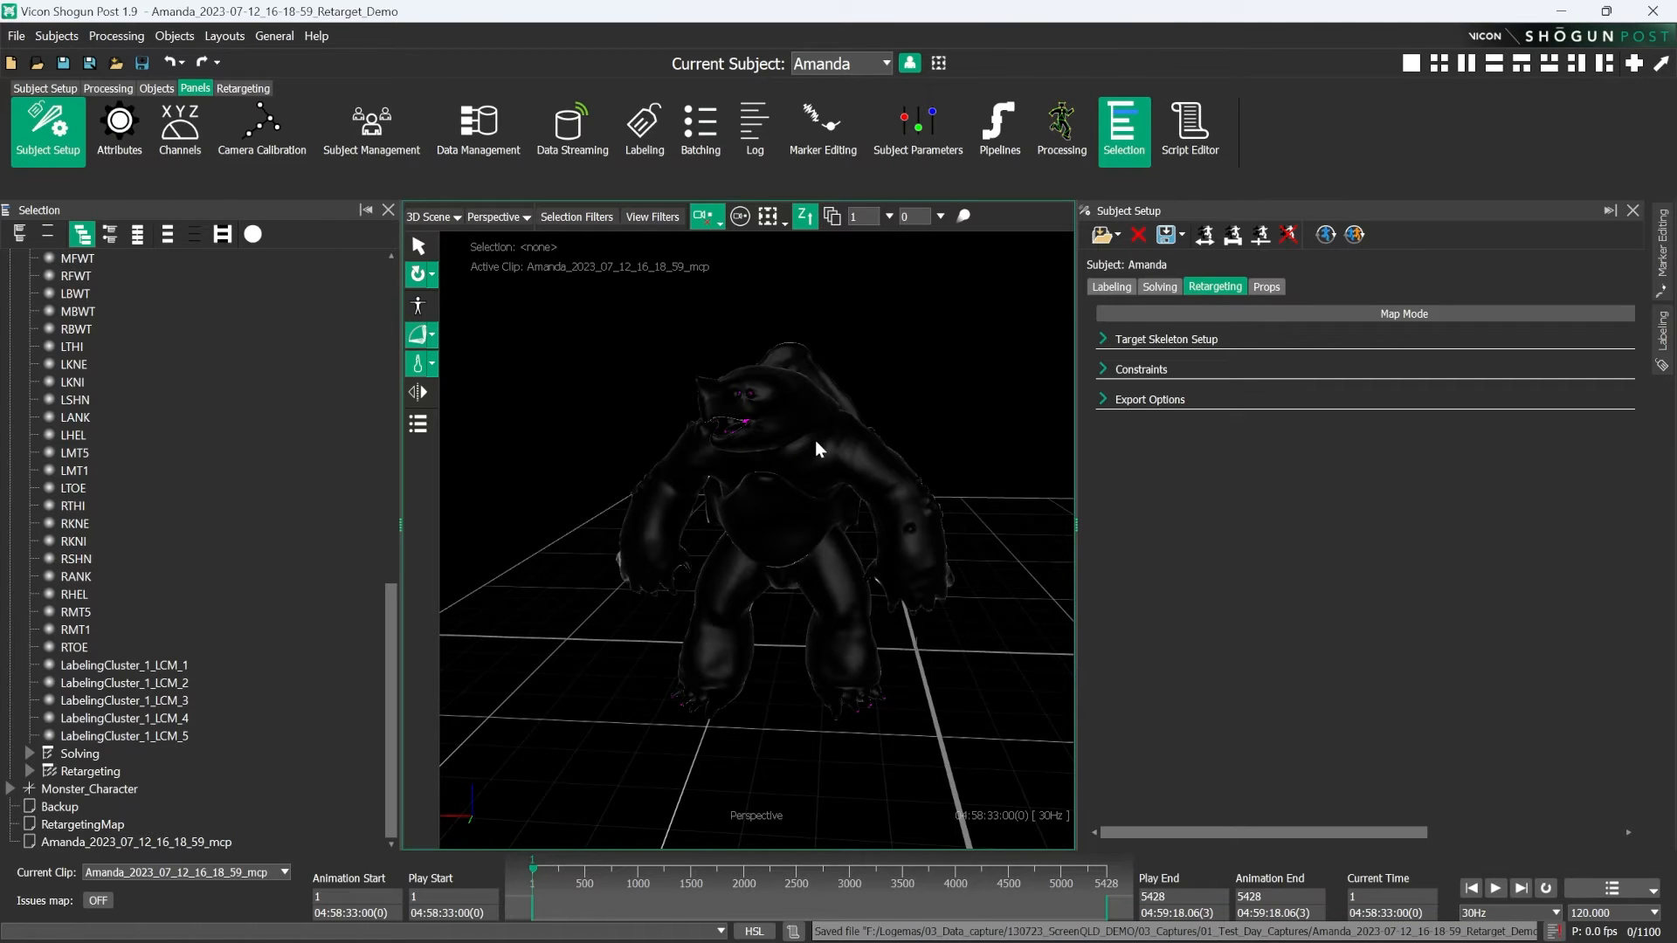
- Display the retarget bones and constraints with an X-Ray skin in the 3D view
scroll(868, 477, up, 2)
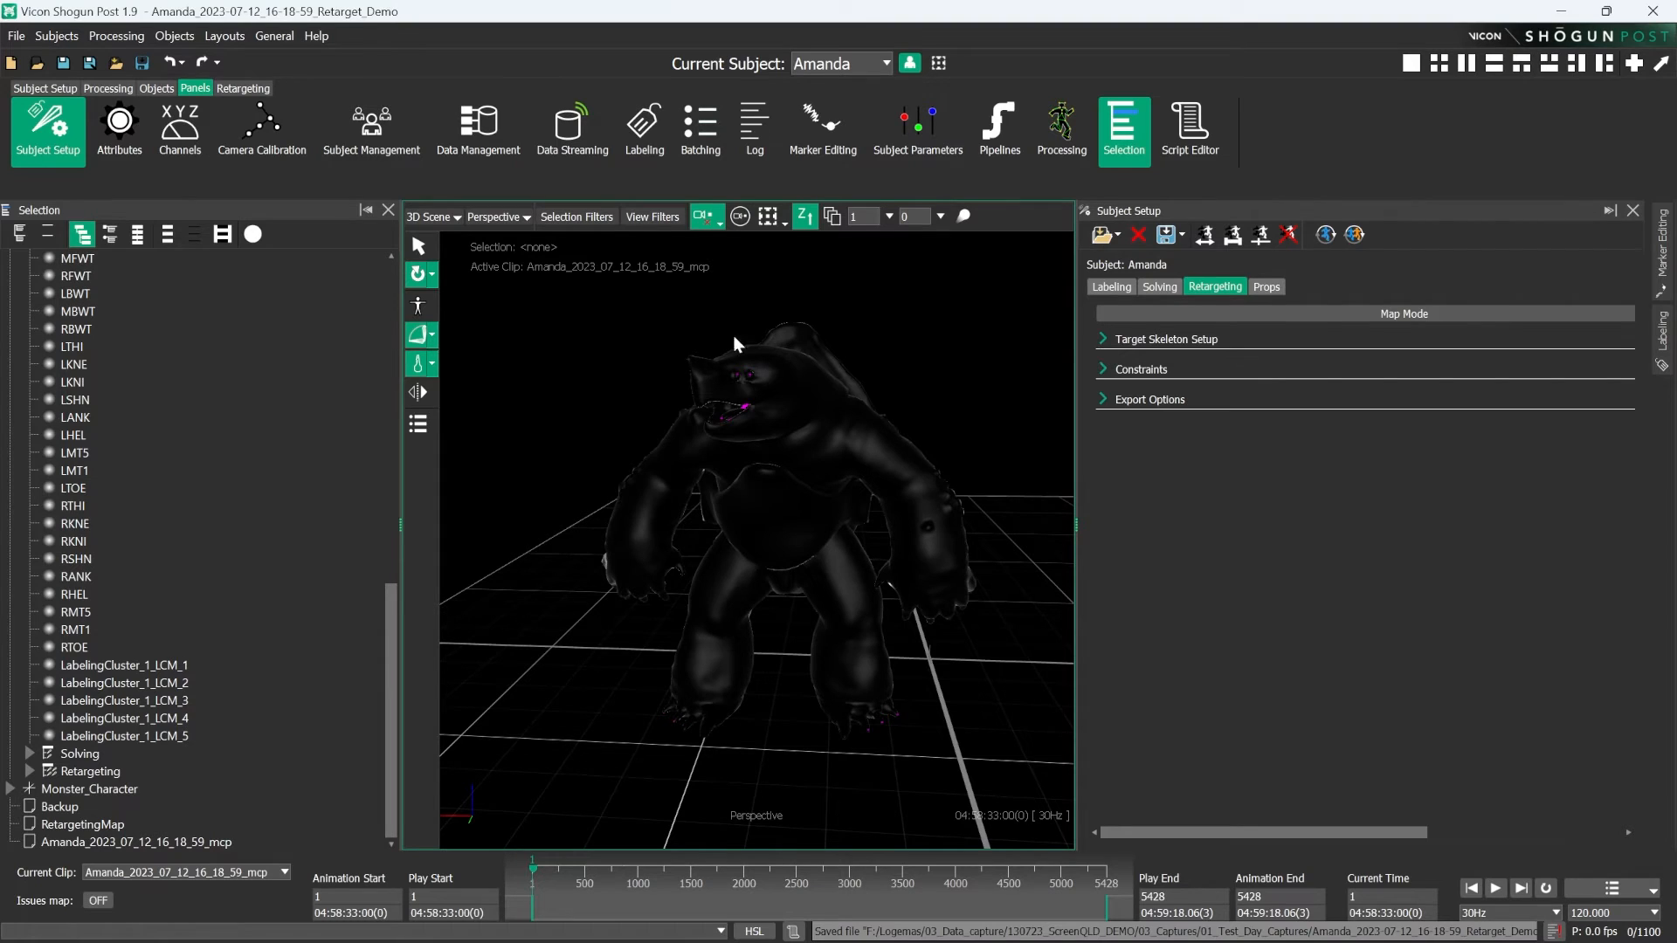
click(653, 216)
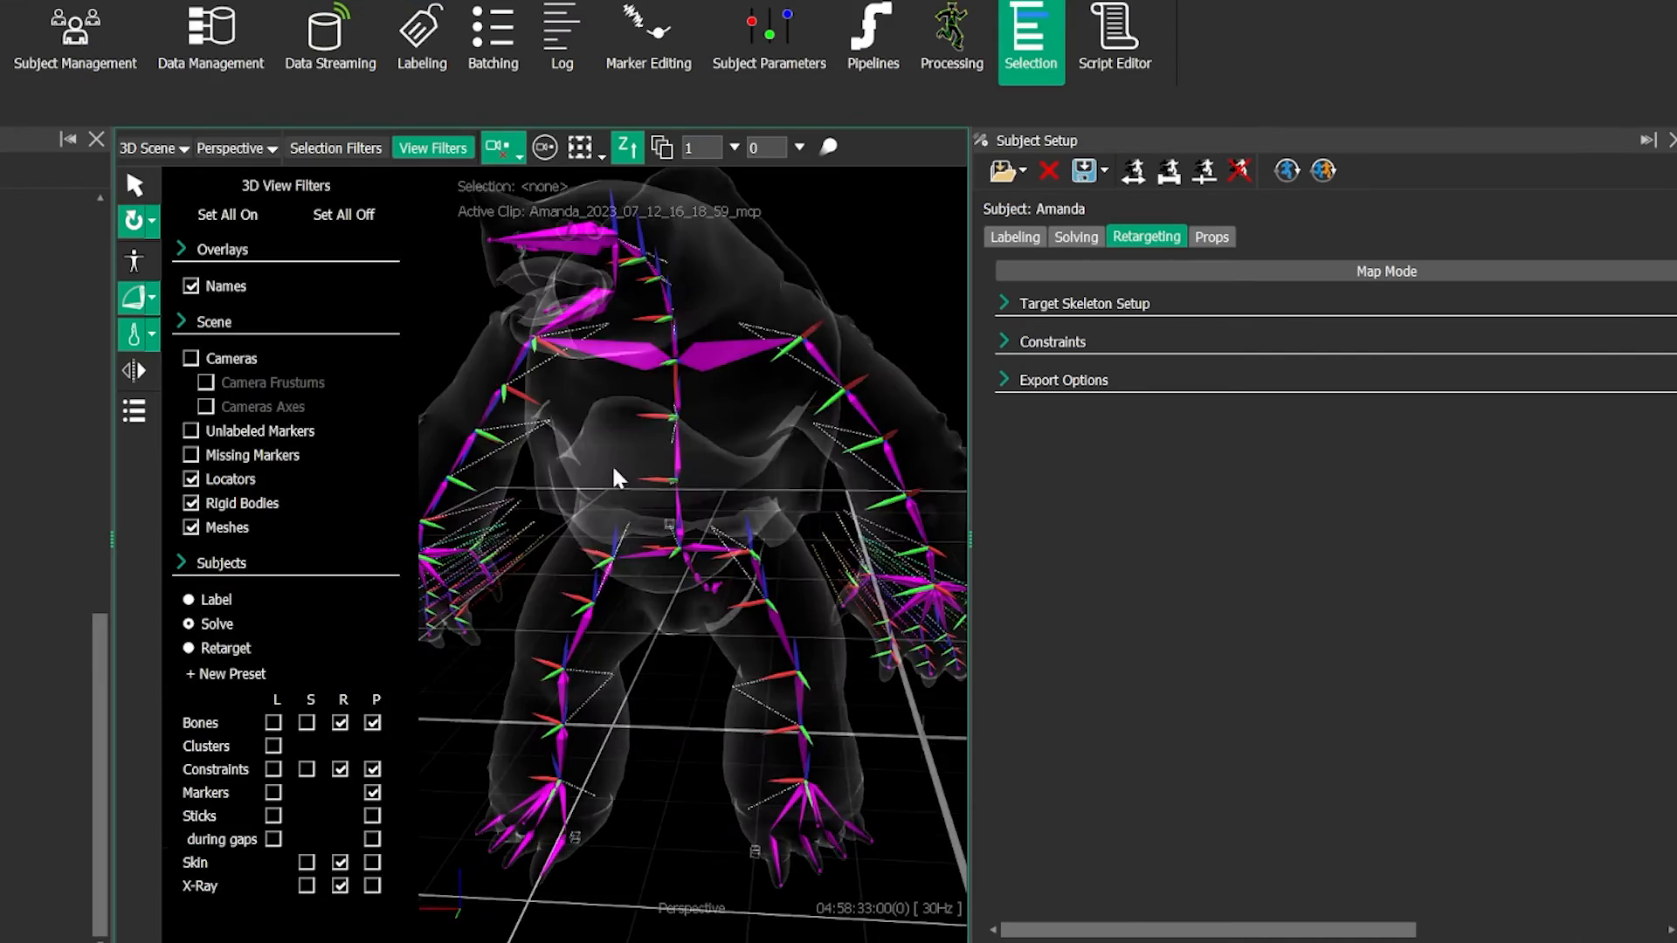
alt+drag(614, 469, 620, 542)
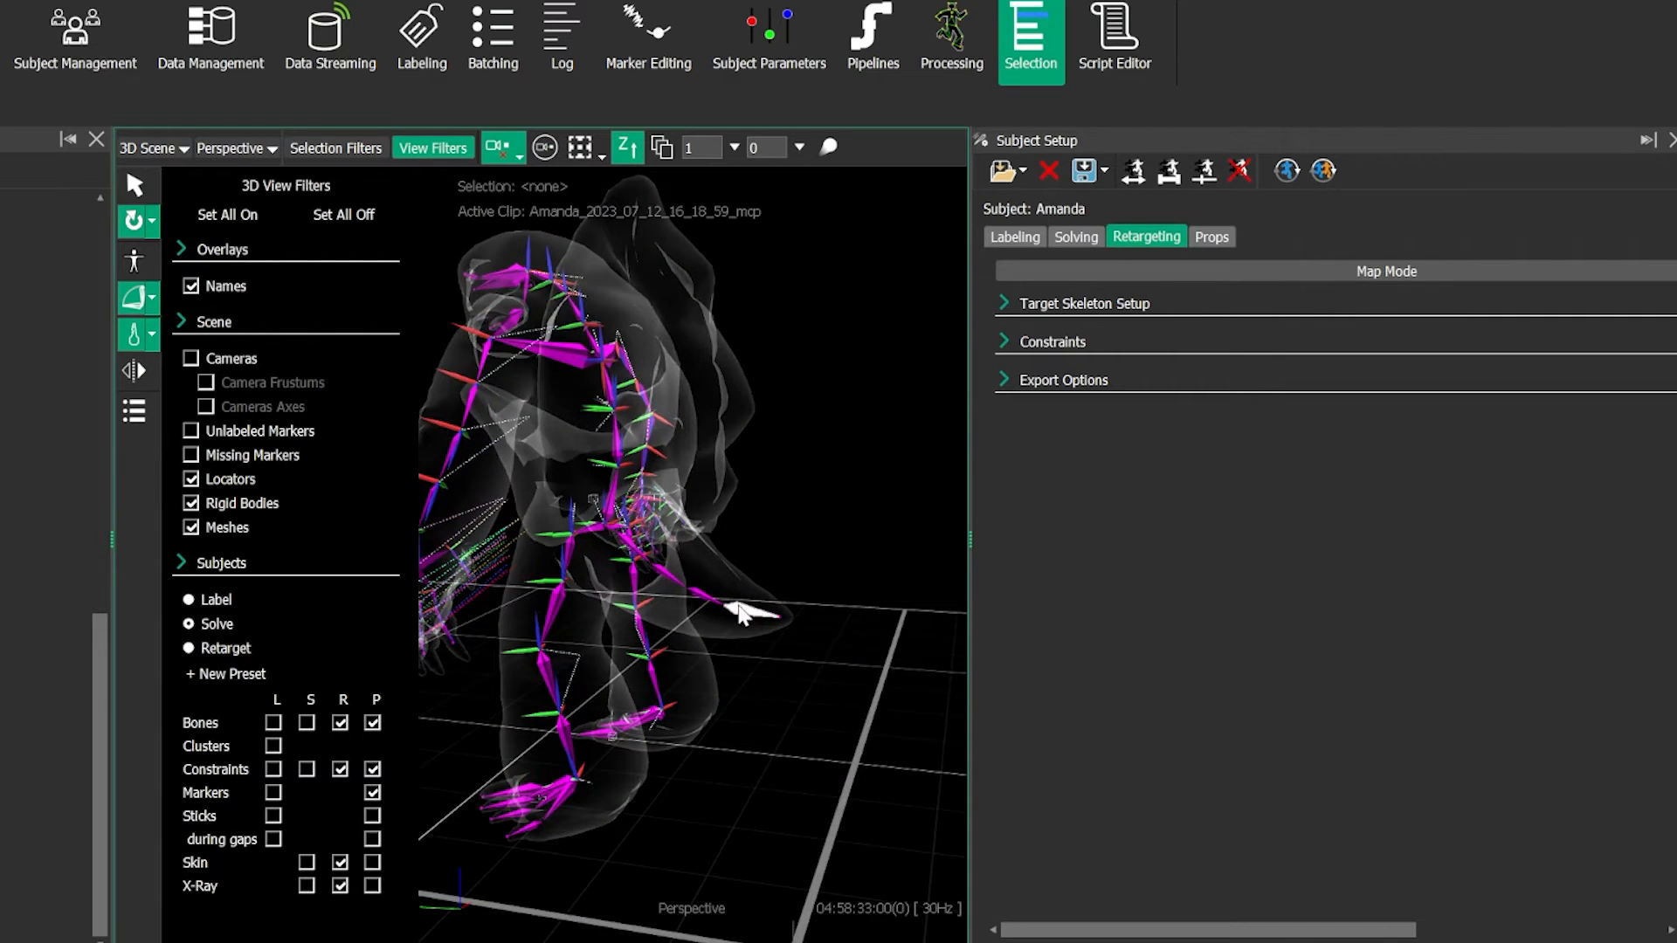
- Examine the monster's tail, head, jaw and leg bones to identify those without constraints, and close the view filters
alt+right_drag(777, 616, 790, 599)
alt+drag(673, 513, 685, 518)
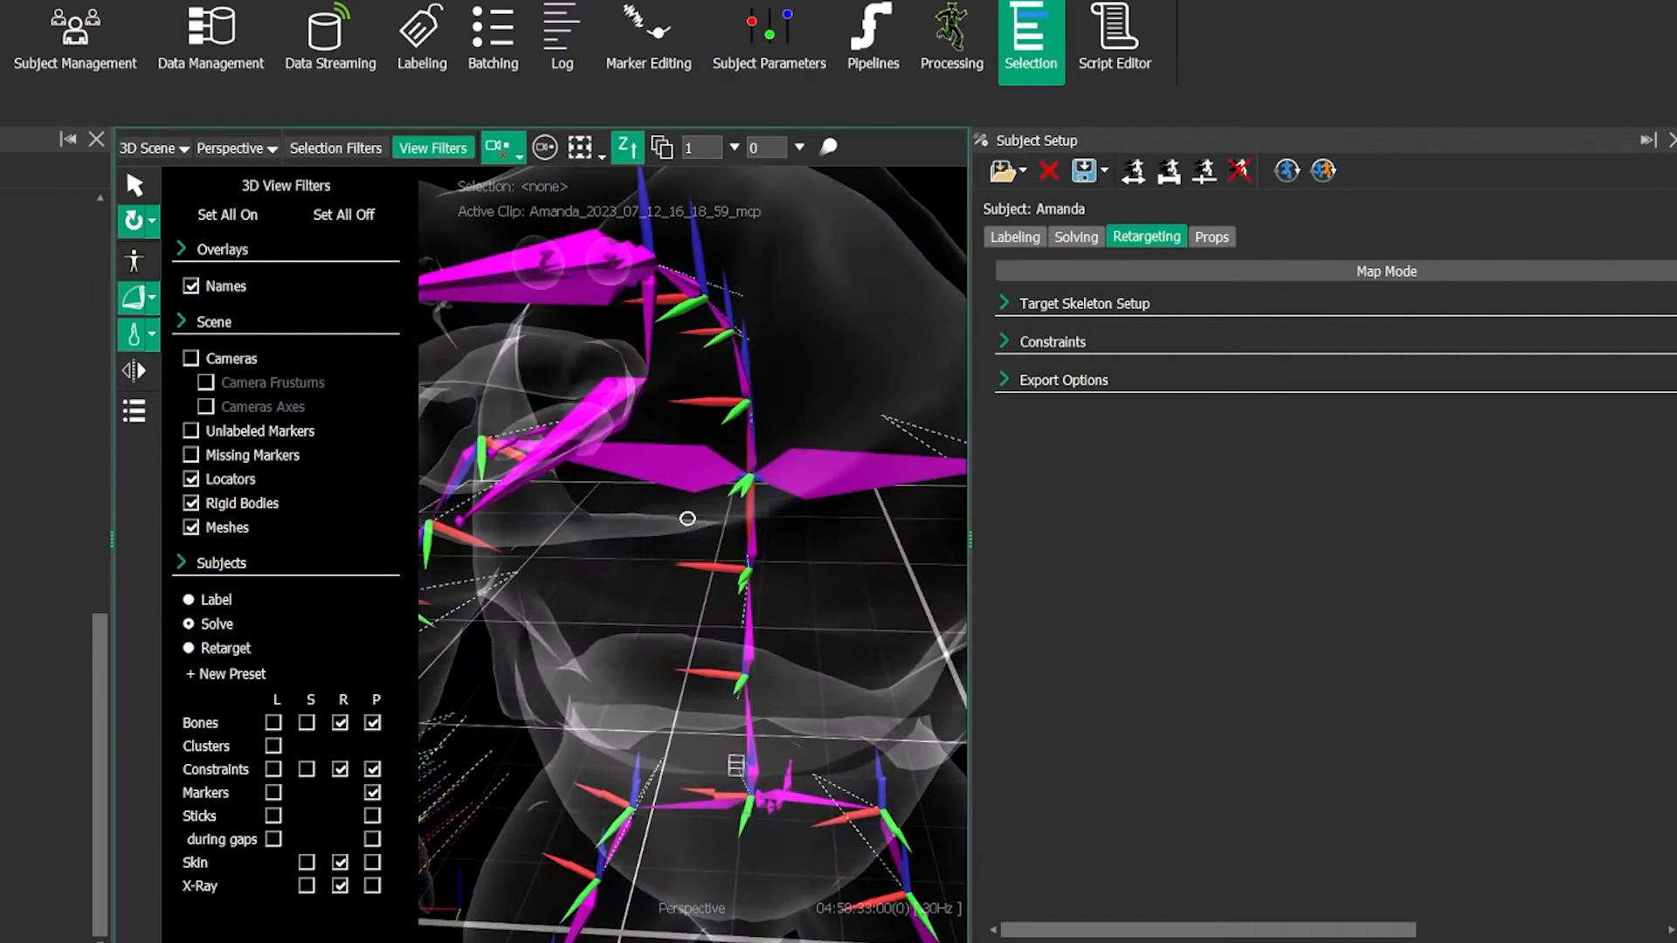
alt+right_drag(663, 476, 640, 488)
alt+drag(533, 341, 523, 515)
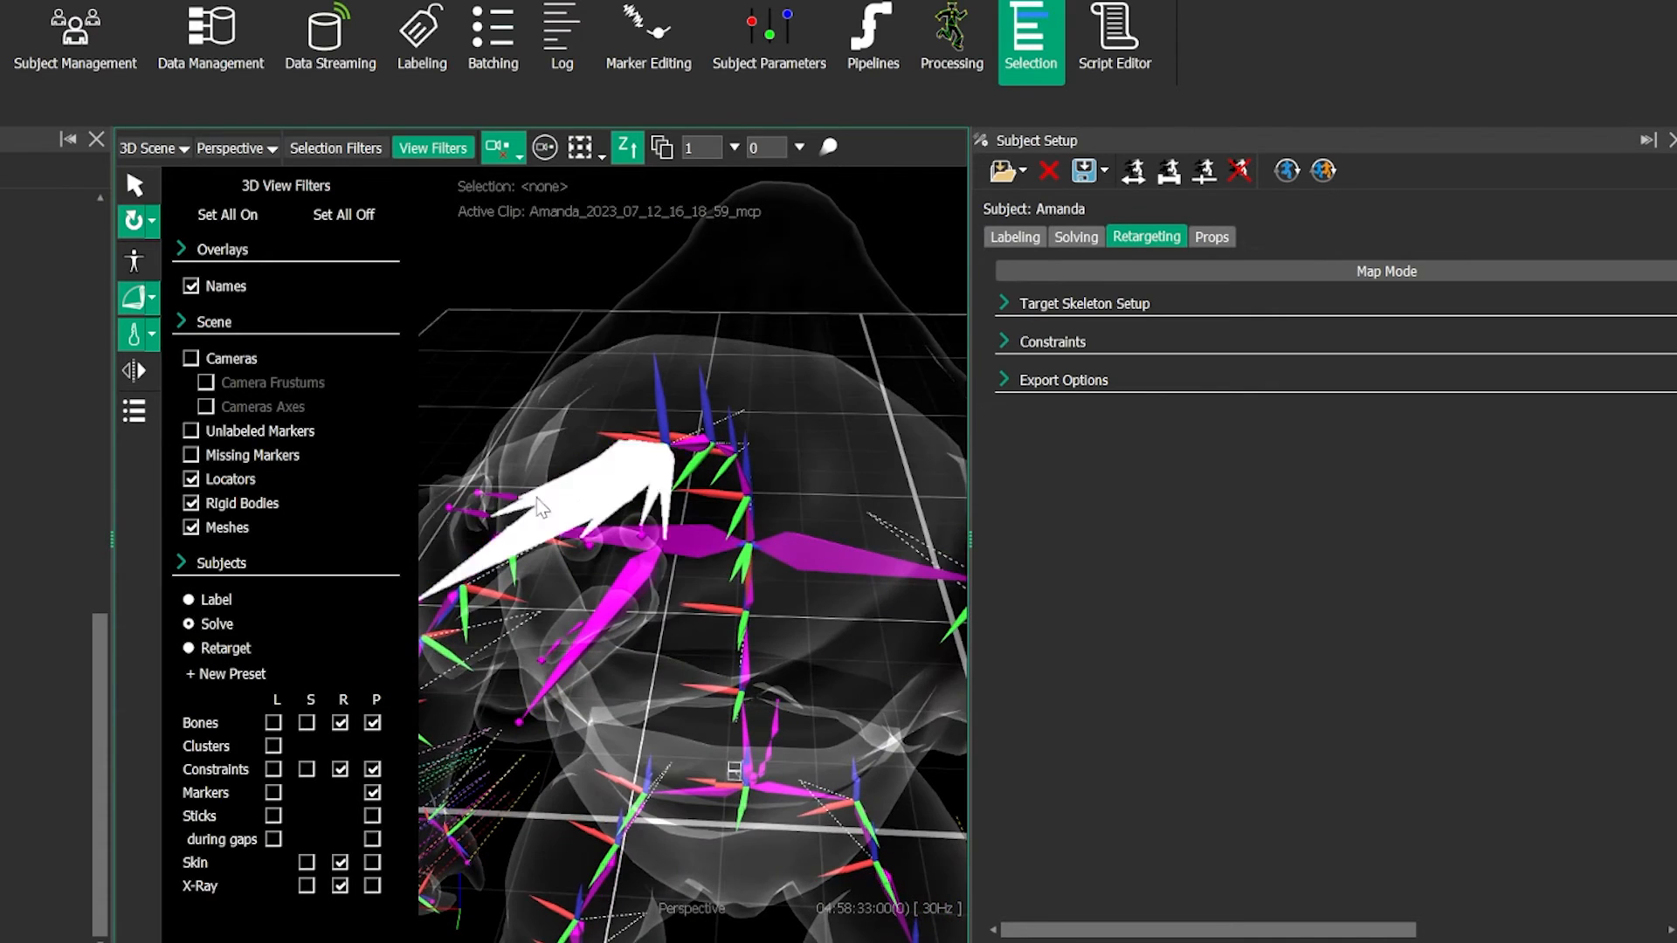
alt+drag(566, 622, 618, 616)
alt+middle_drag(618, 616, 651, 539)
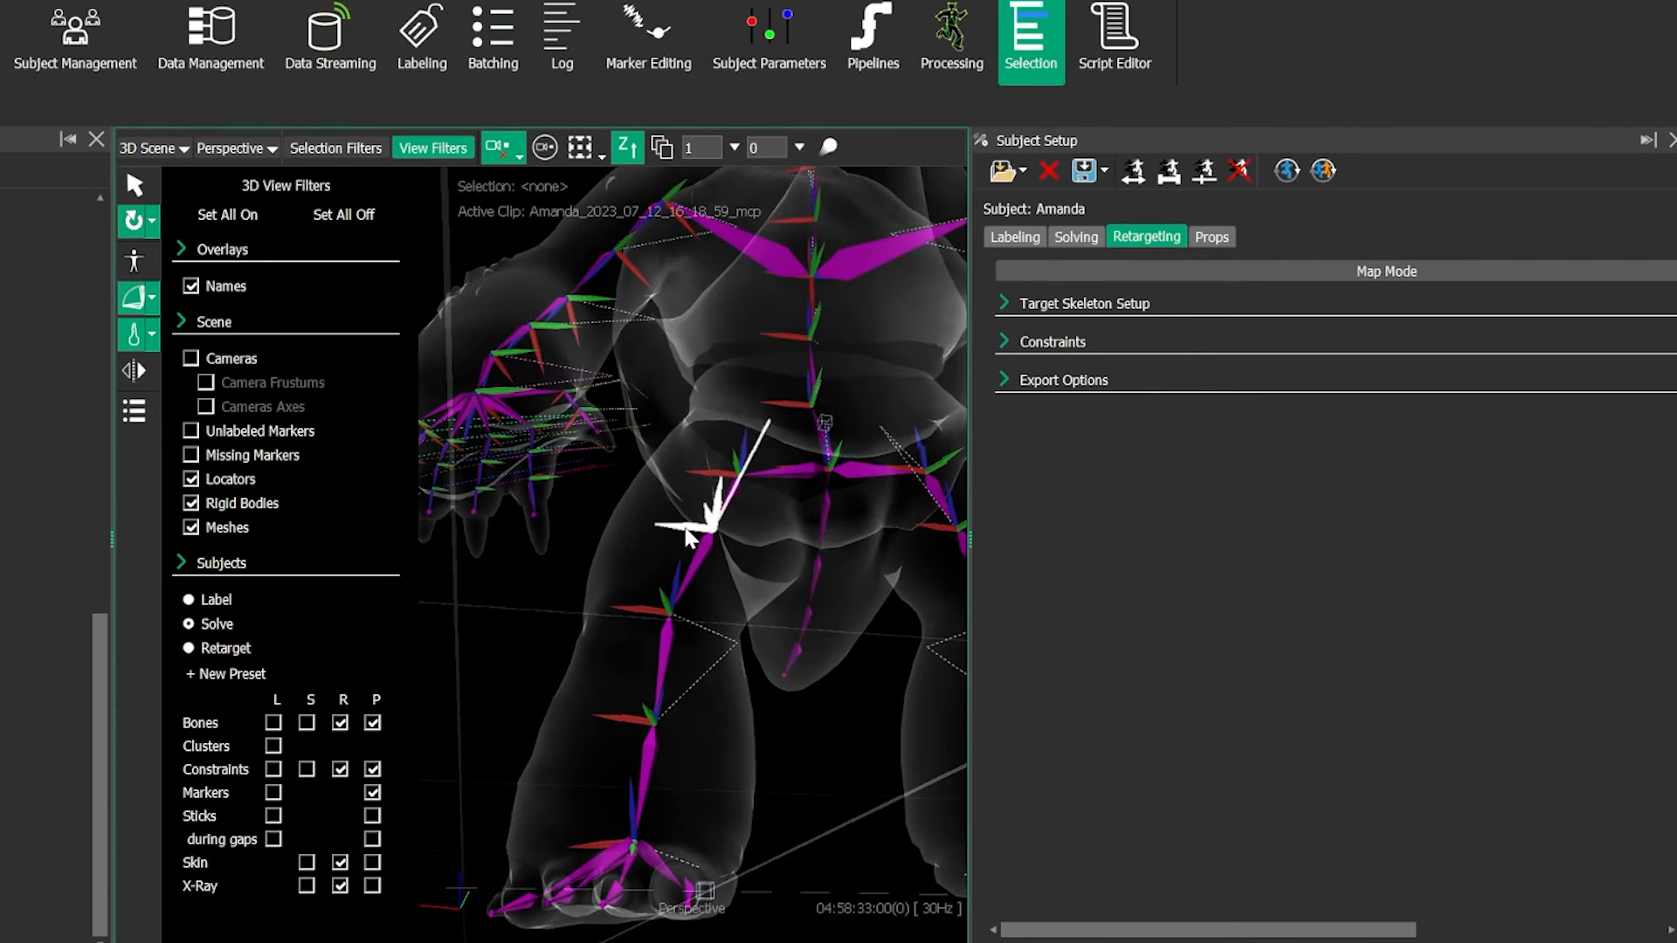
alt+drag(757, 500, 681, 566)
alt+right_drag(681, 566, 685, 651)
mouse_move(684, 651)
alt+mouse_down()
mouse_move(694, 668)
mouse_move(683, 649)
alt+mouse_up()
click(432, 148)
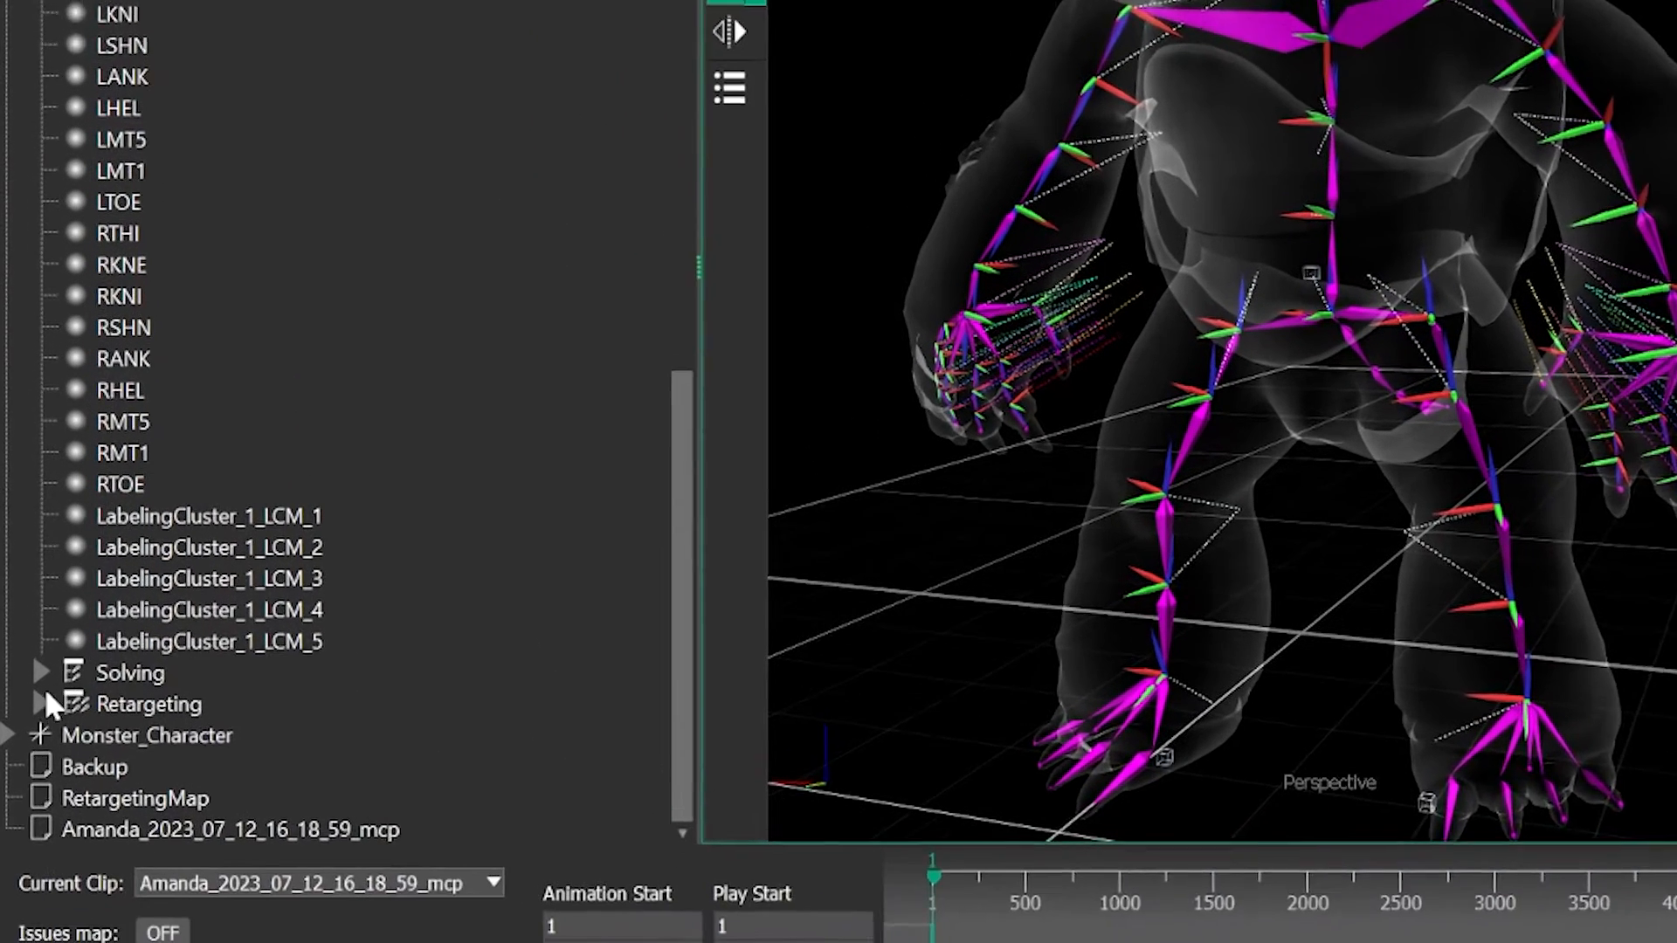
- Expand the Retargeting hierarchy under MonsterPelvisBone and widen the Selection list to read the nested bone names
click(29, 850)
scroll(299, 574, down, 1)
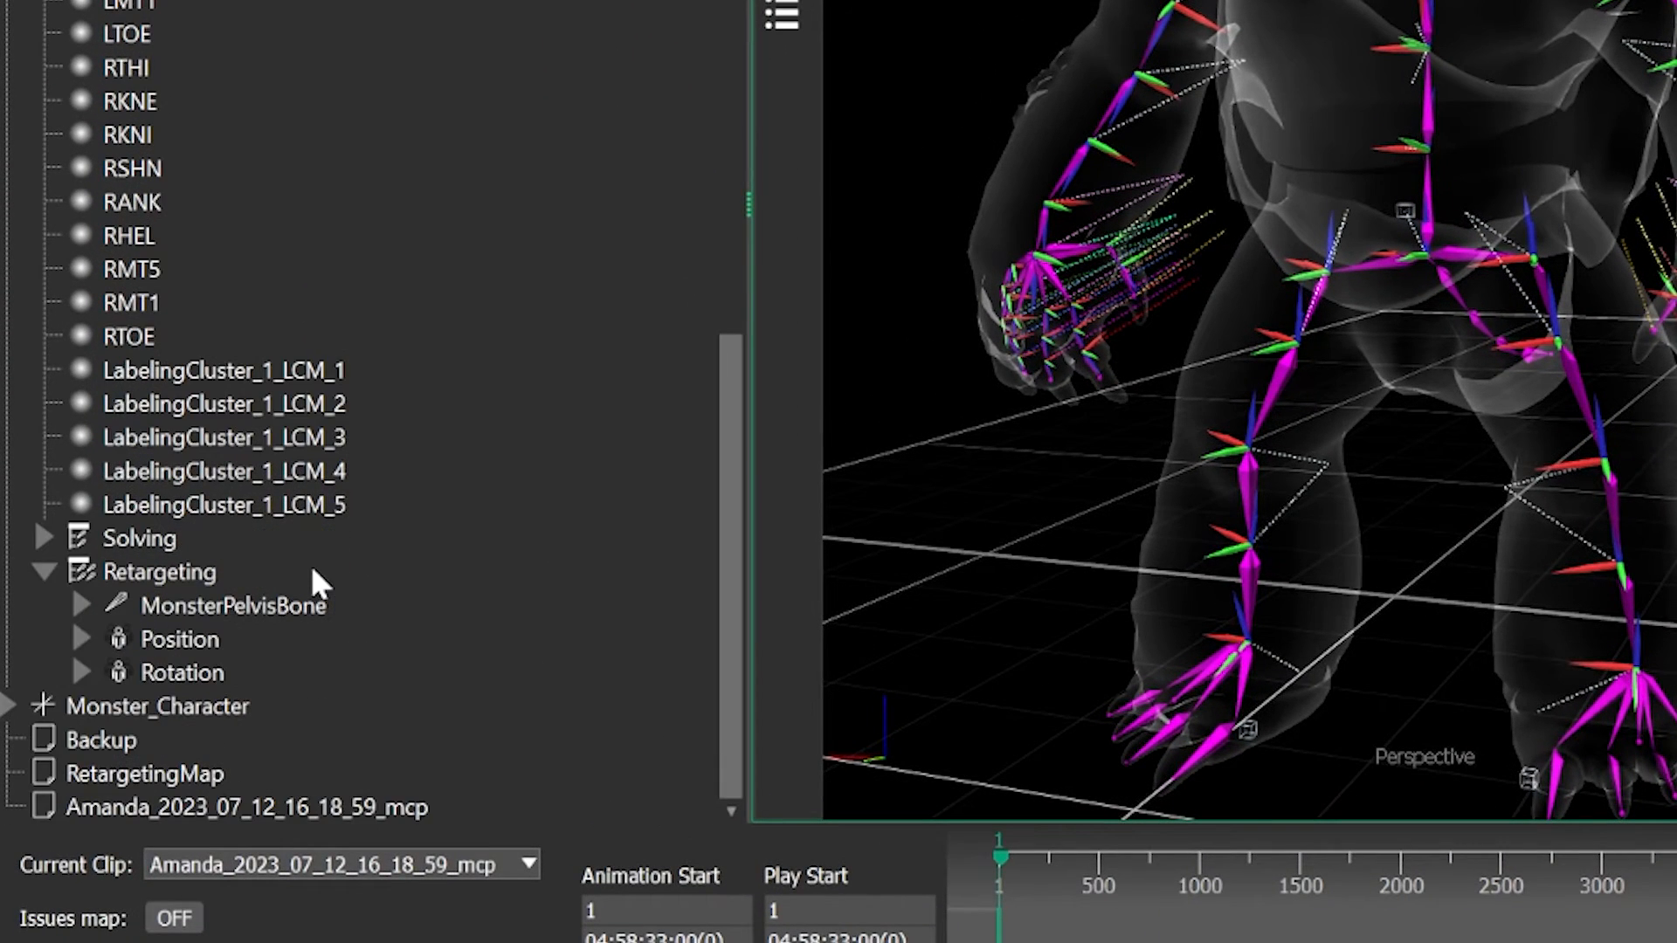
click(86, 603)
scroll(493, 552, down, 8)
drag(750, 139, 1058, 126)
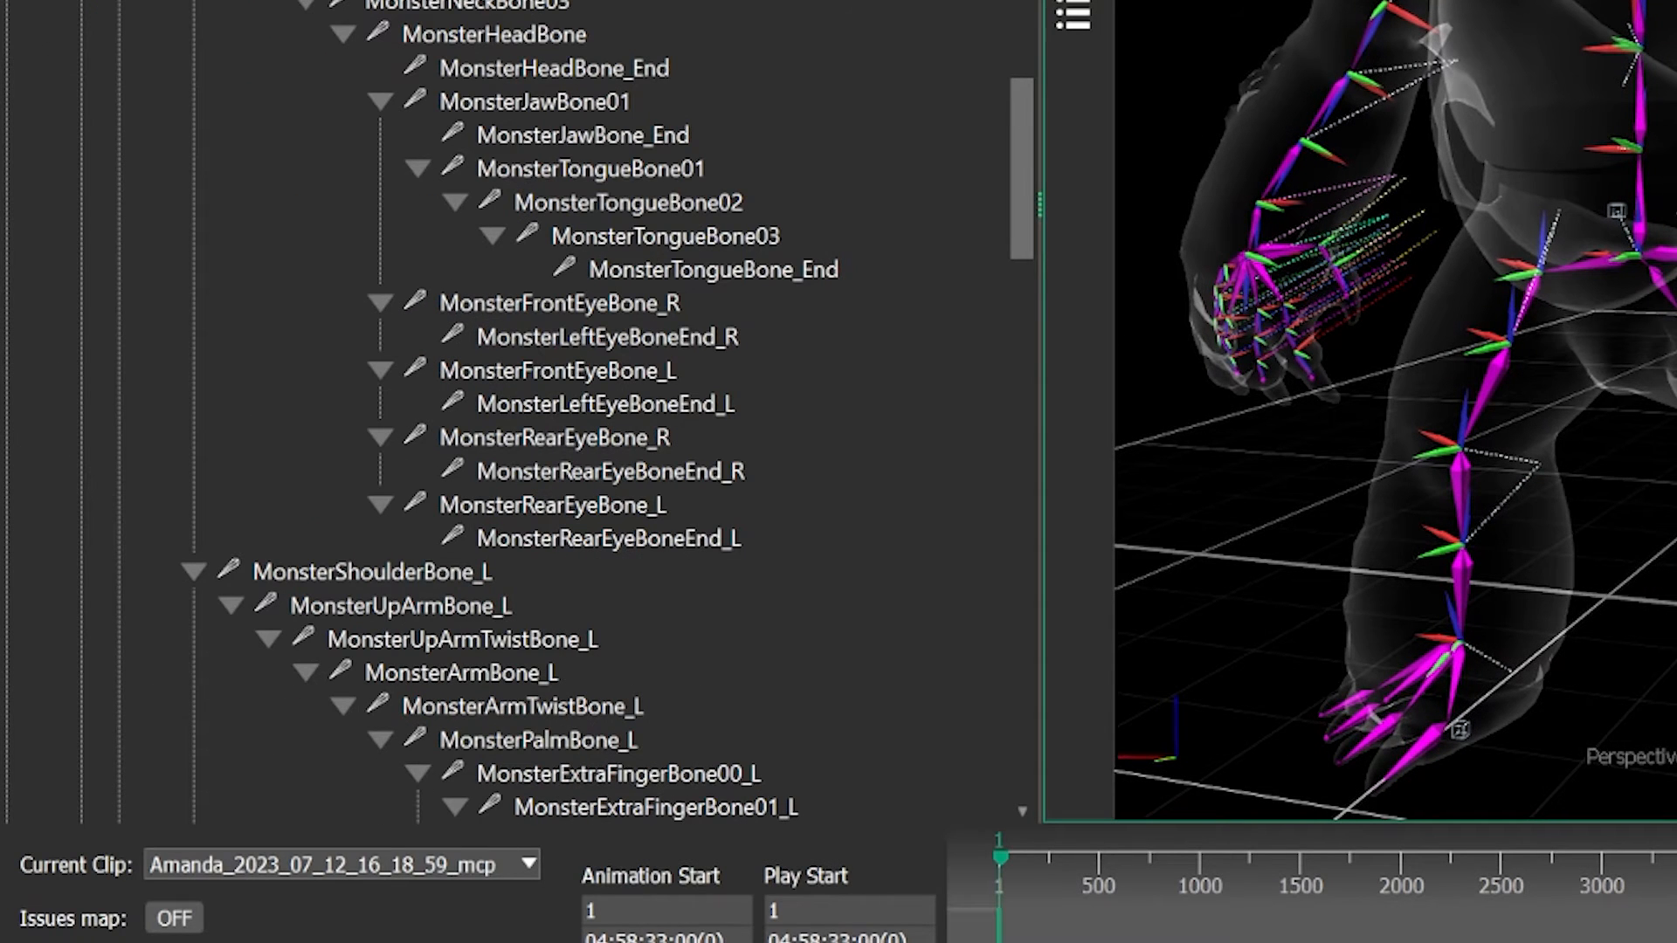
scroll(655, 123, down, 2)
- Delete the jaw, tongue and eye bones of the monster's head, from MonsterJawBone01 through the rear left eye bones
click(645, 108)
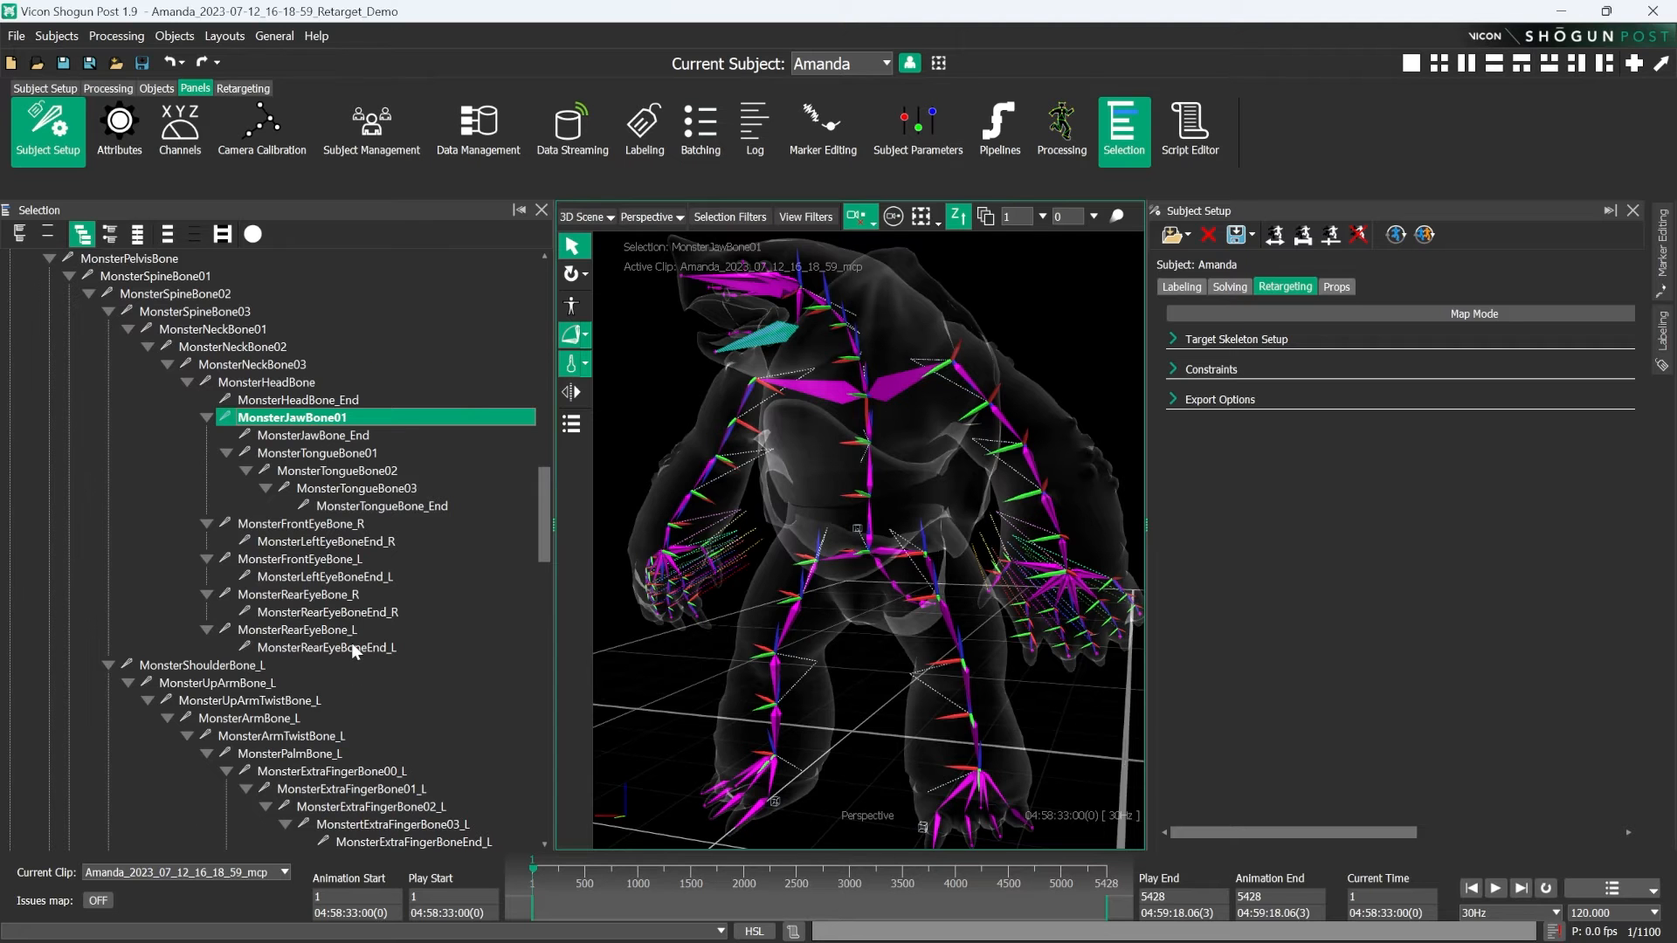
shift+click(659, 341)
right_click(326, 647)
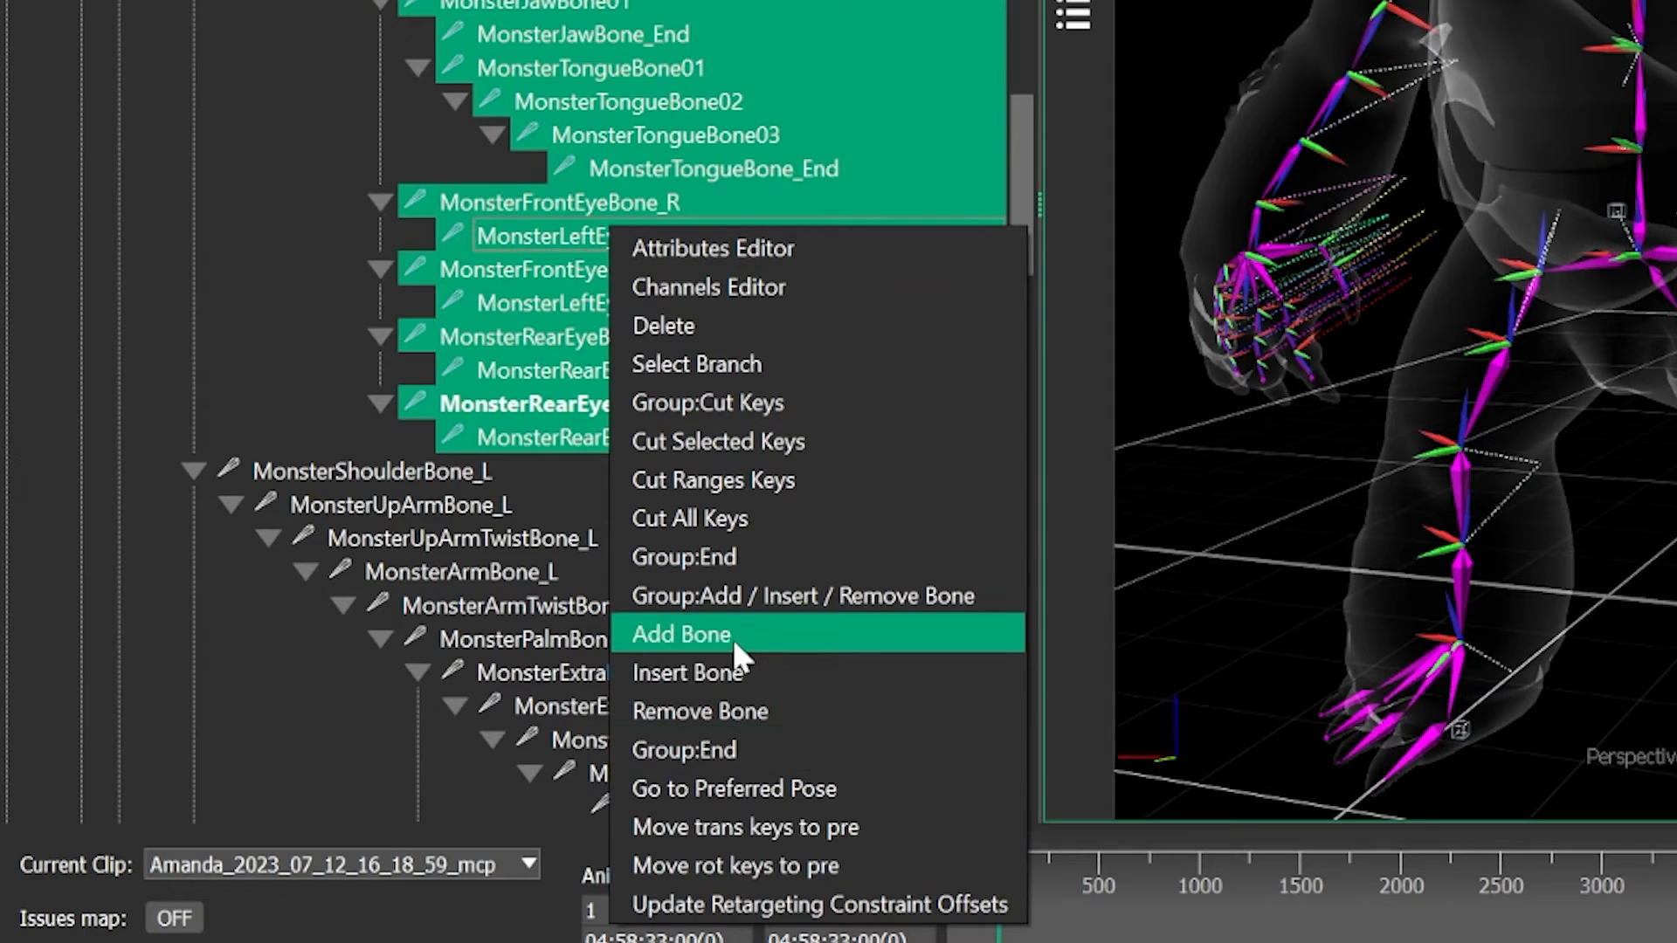
click(774, 402)
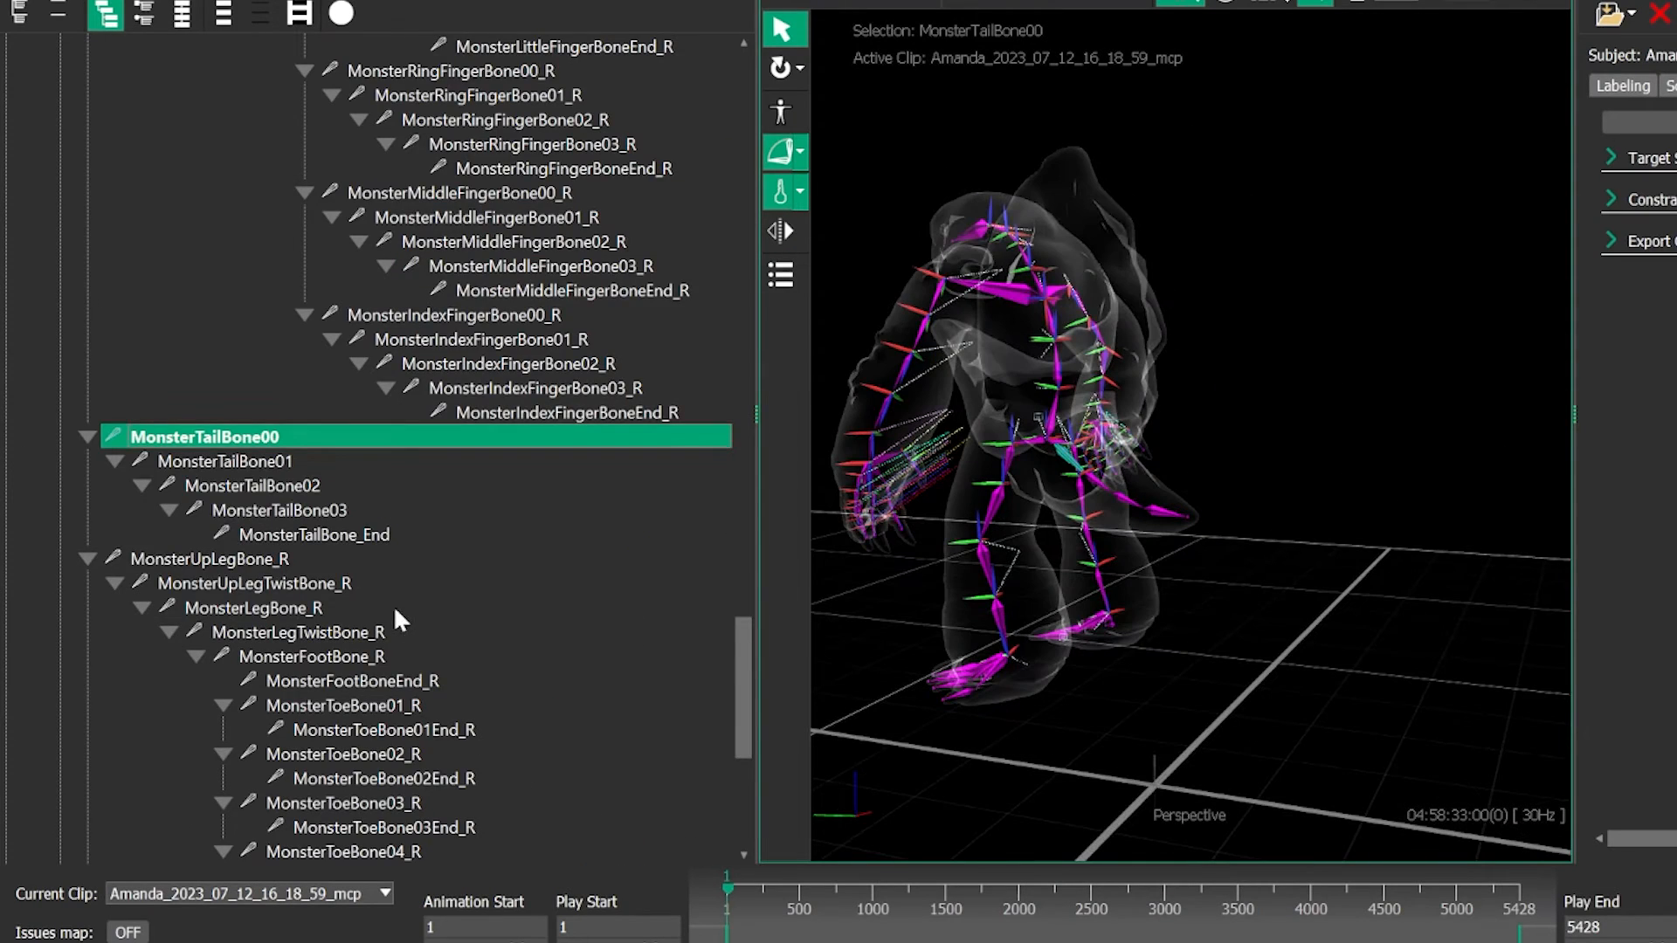
- Delete the tail bones from MonsterTailBone00 through MonsterTailBone_End
shift+click(329, 316)
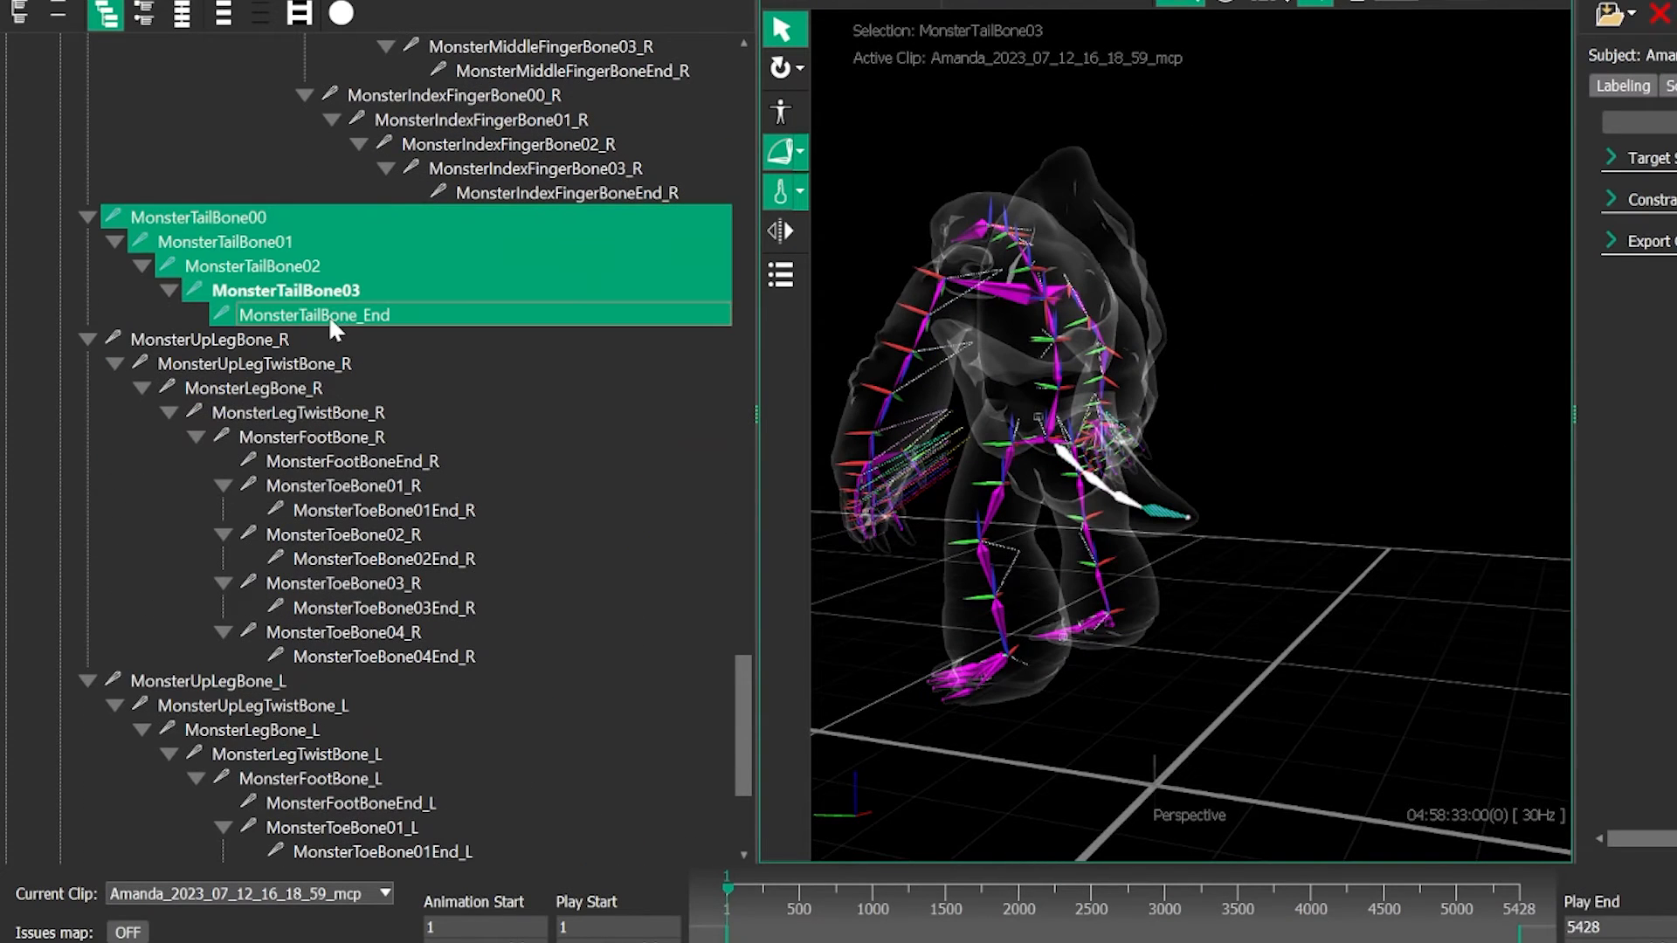
right_click(307, 270)
click(386, 342)
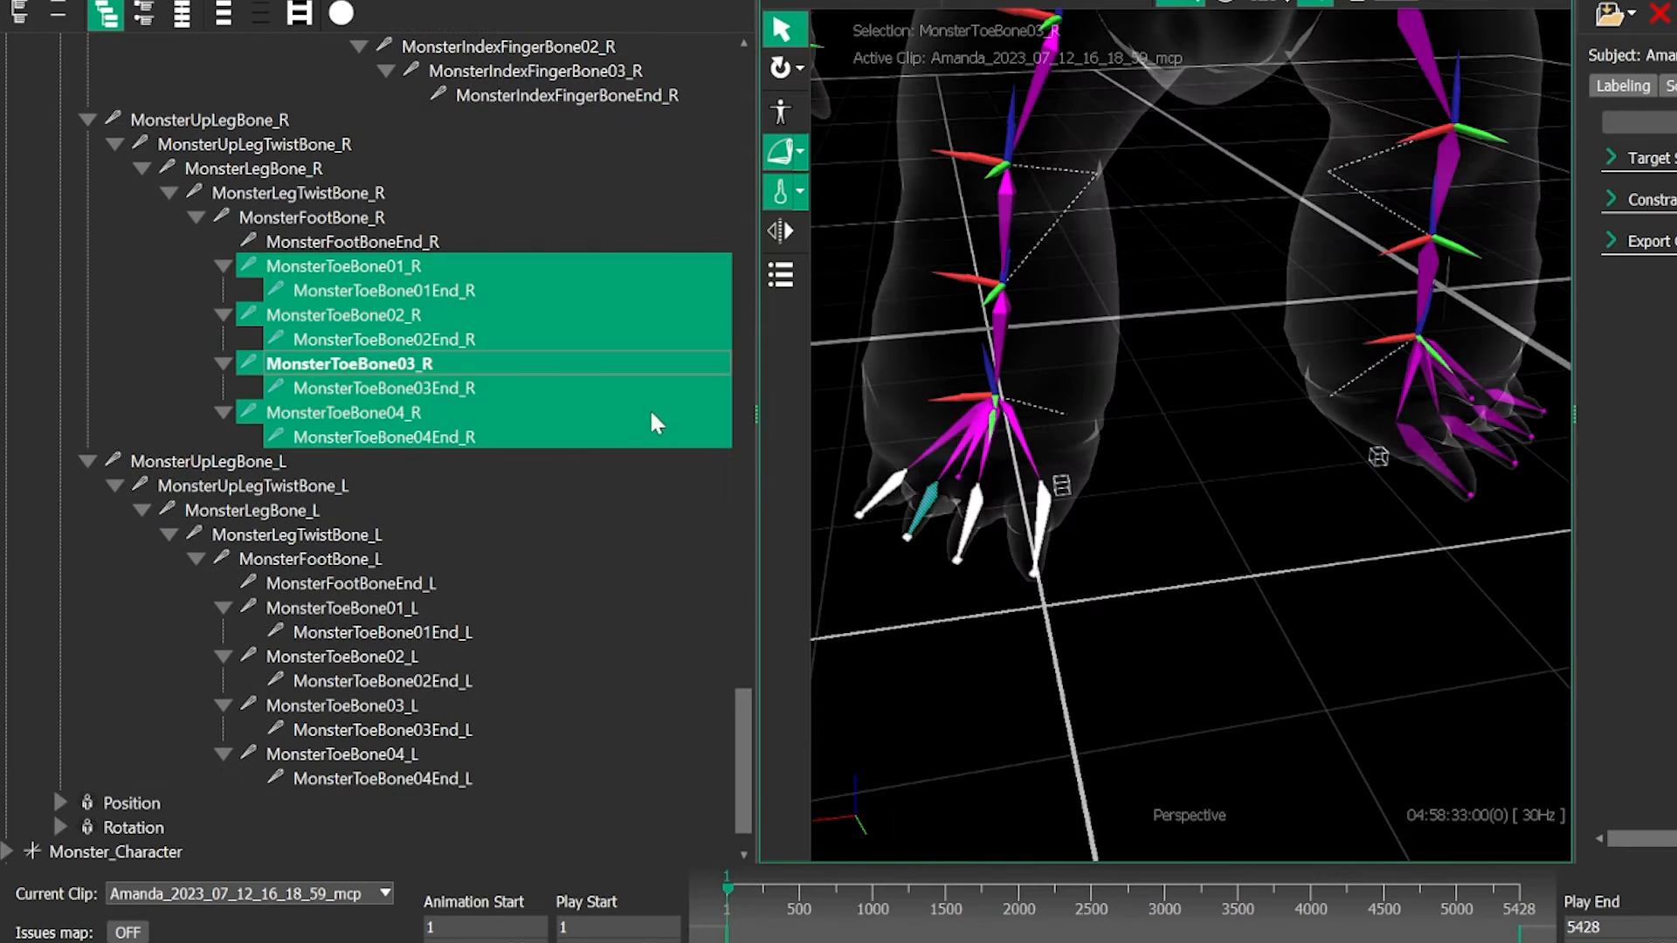
- Delete the right foot's toe bones, MonsterToeBone01_R through MonsterToeBone04_R, including their end bones
right_click(425, 308)
click(501, 379)
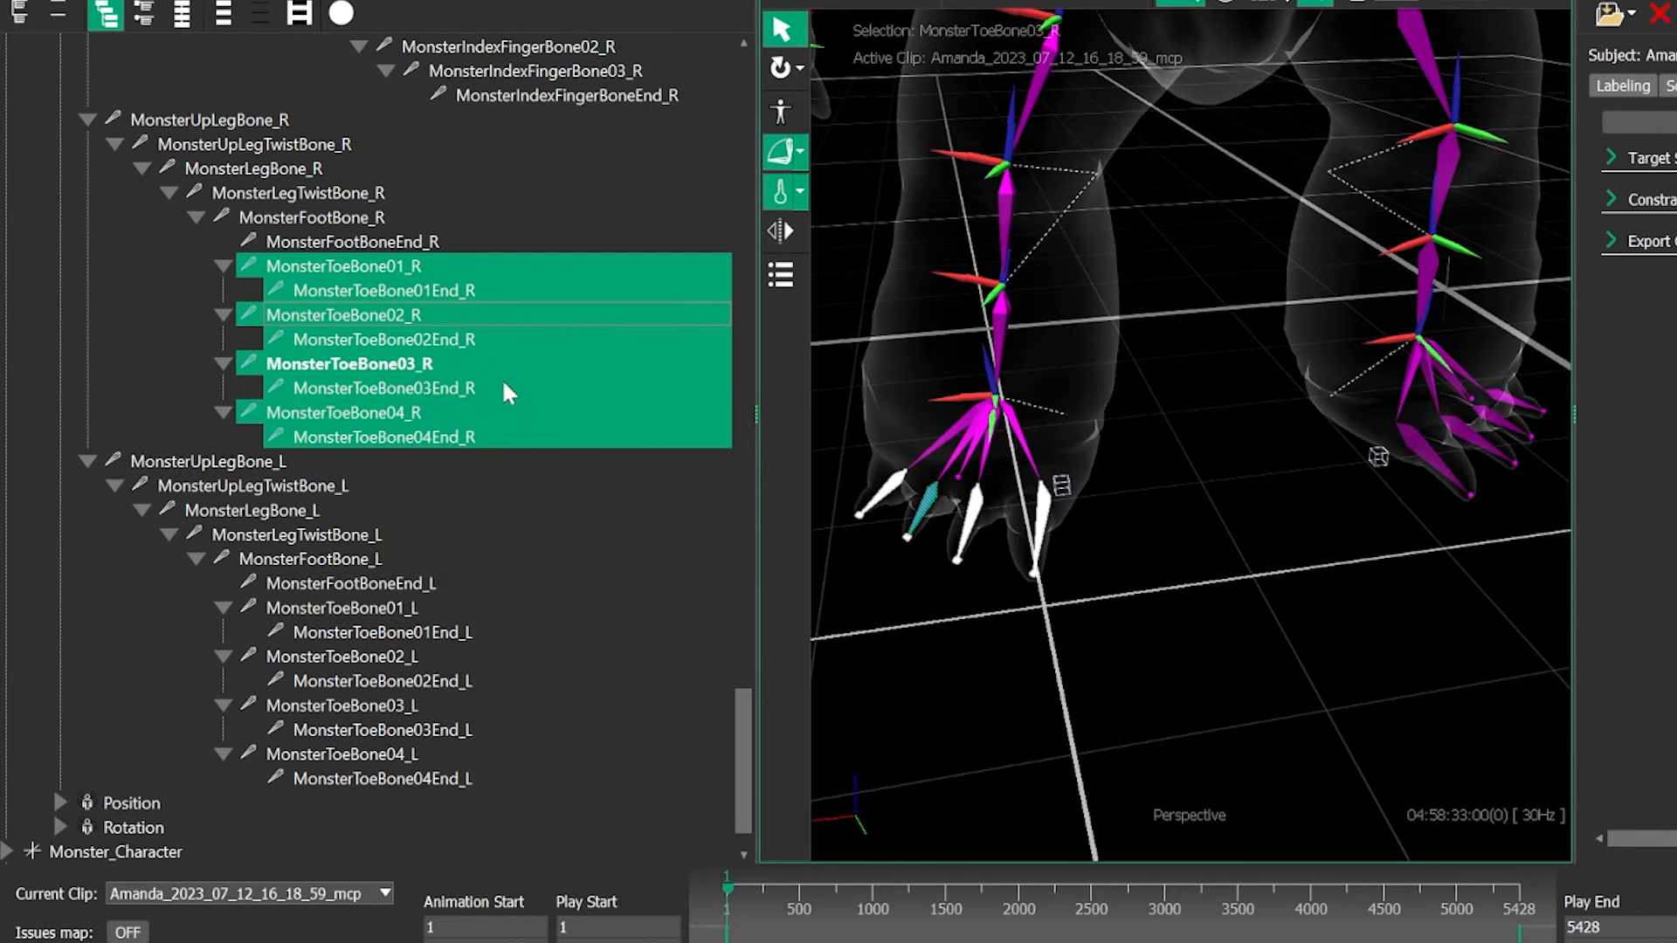
scroll(469, 296, up, 1)
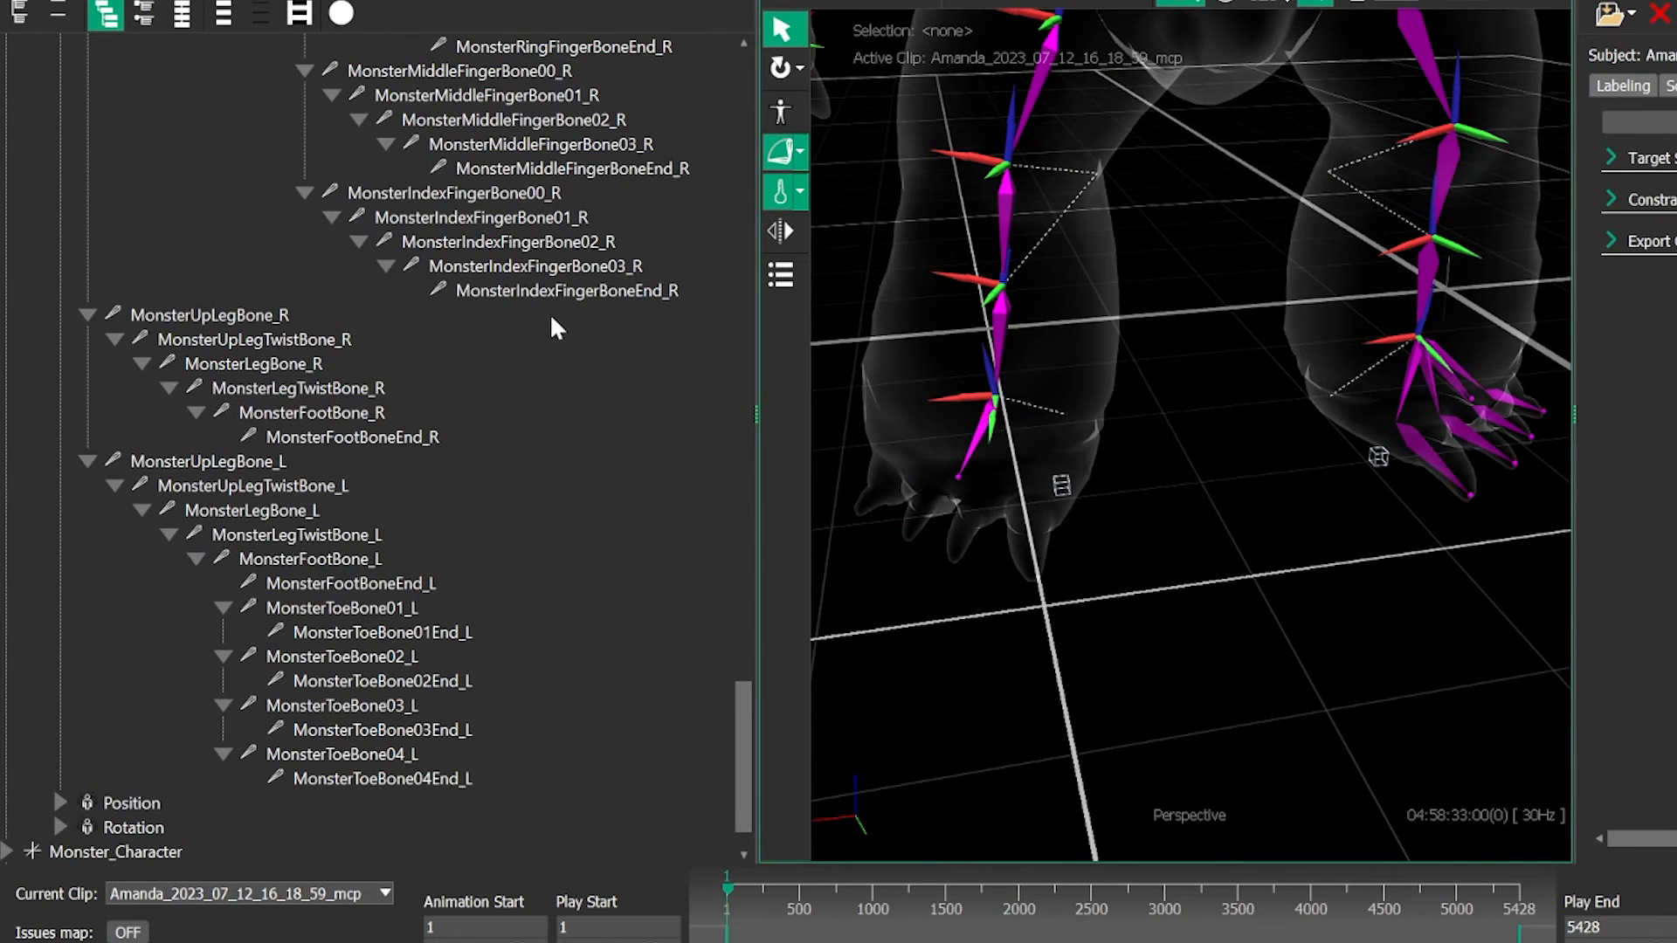
- Delete the left foot's toe bones, MonsterToeBone01_L through MonsterToeBone04_L, including their end bones
click(595, 291)
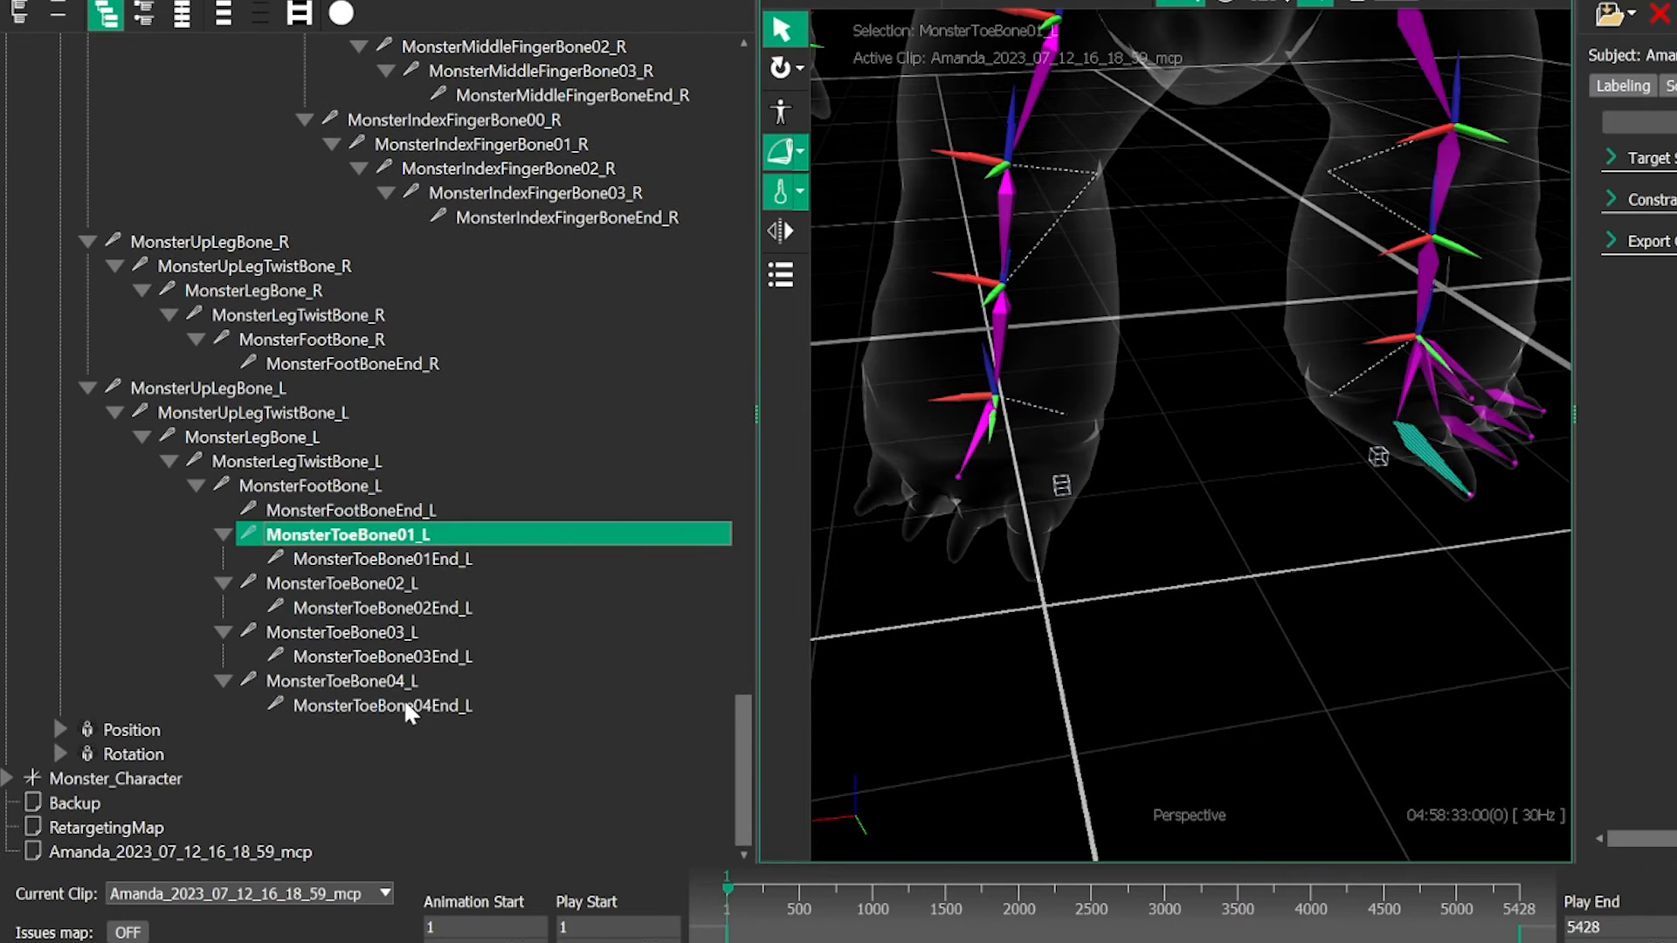
shift+click(403, 703)
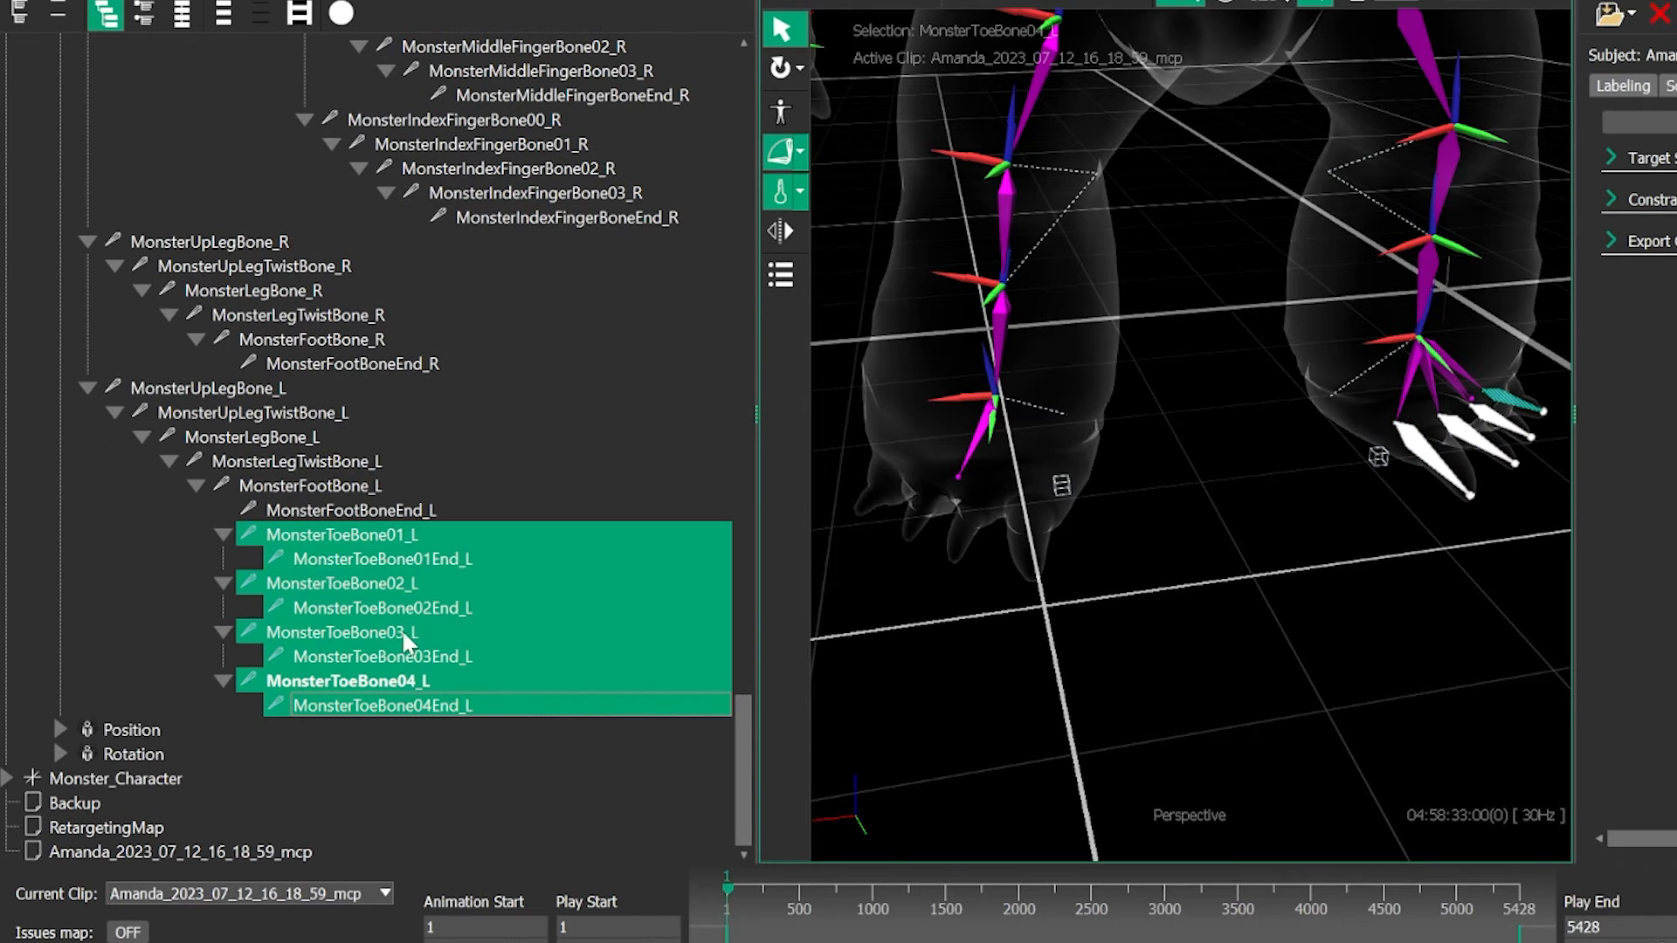
right_click(385, 531)
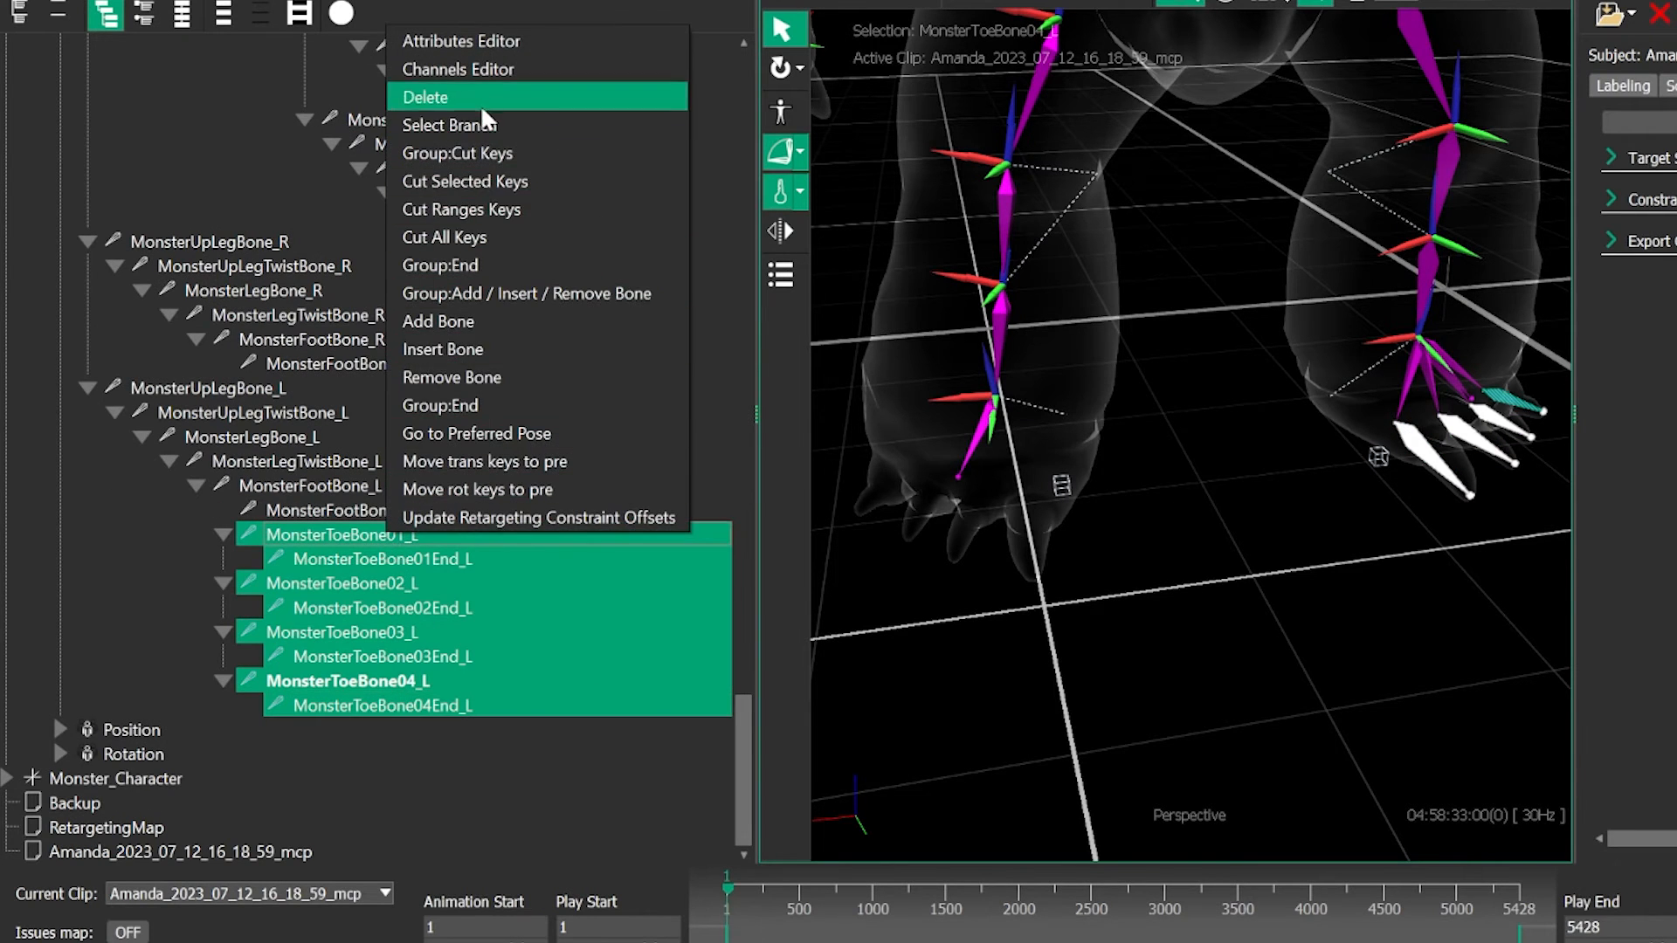
click(479, 103)
- Save the reduced skeleton's retarget setup as a new file with _DeletedBones appended to its name
alt+right_drag(806, 630, 832, 545)
alt+middle_drag(832, 545, 806, 636)
alt+drag(822, 580, 834, 543)
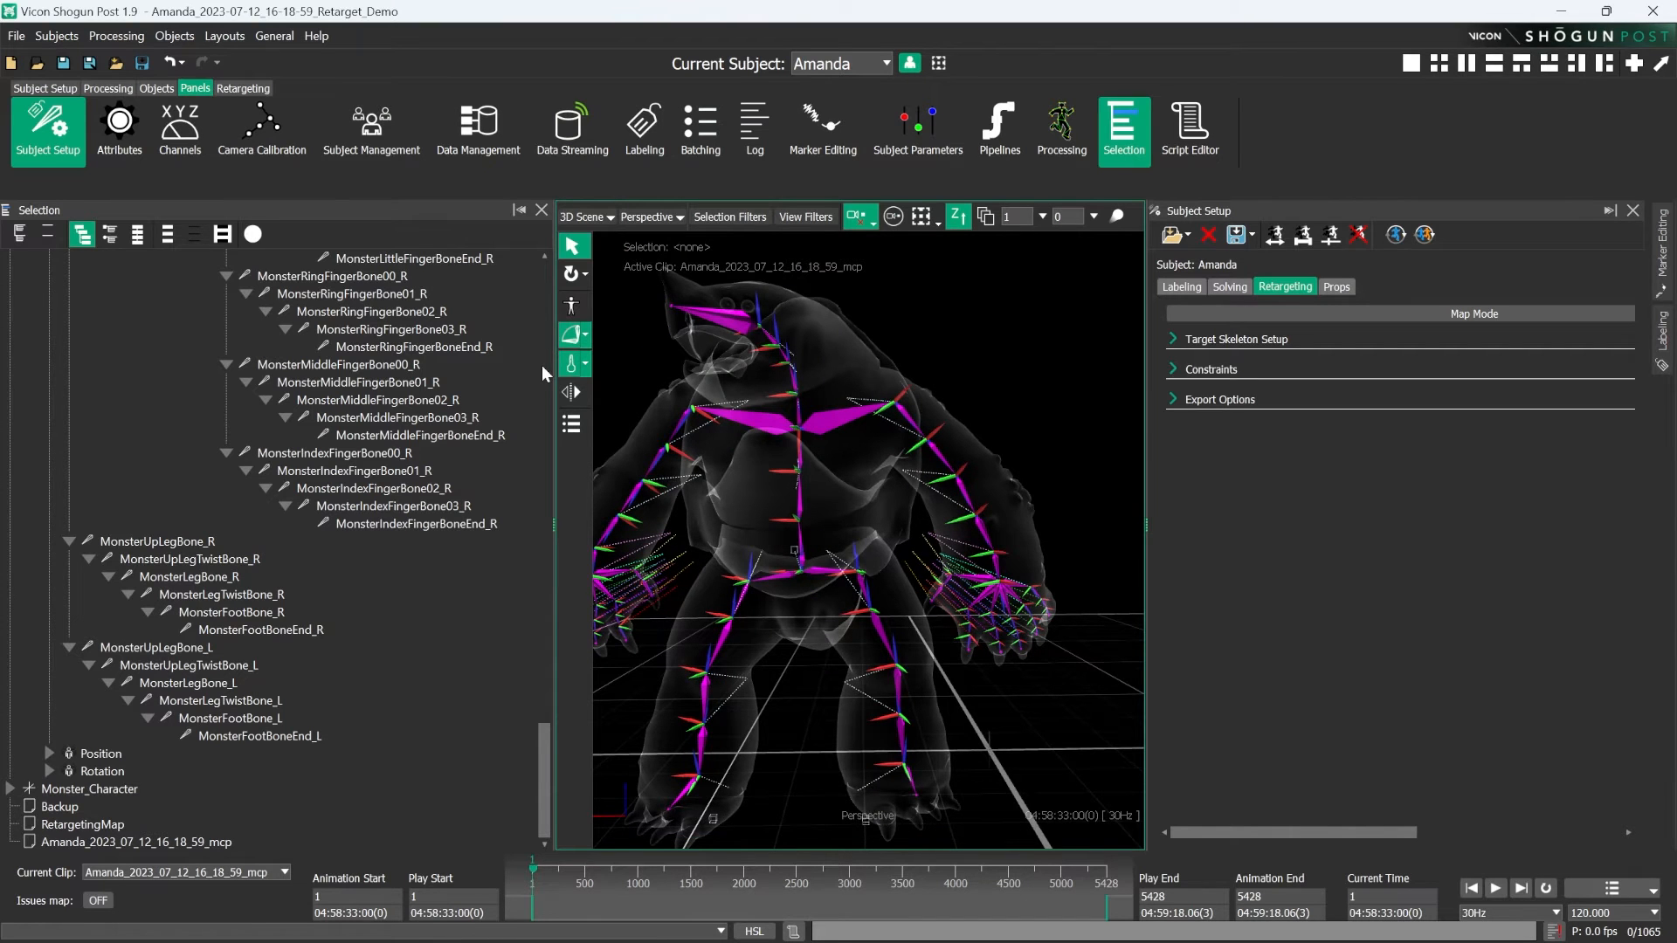
alt+drag(774, 463, 761, 486)
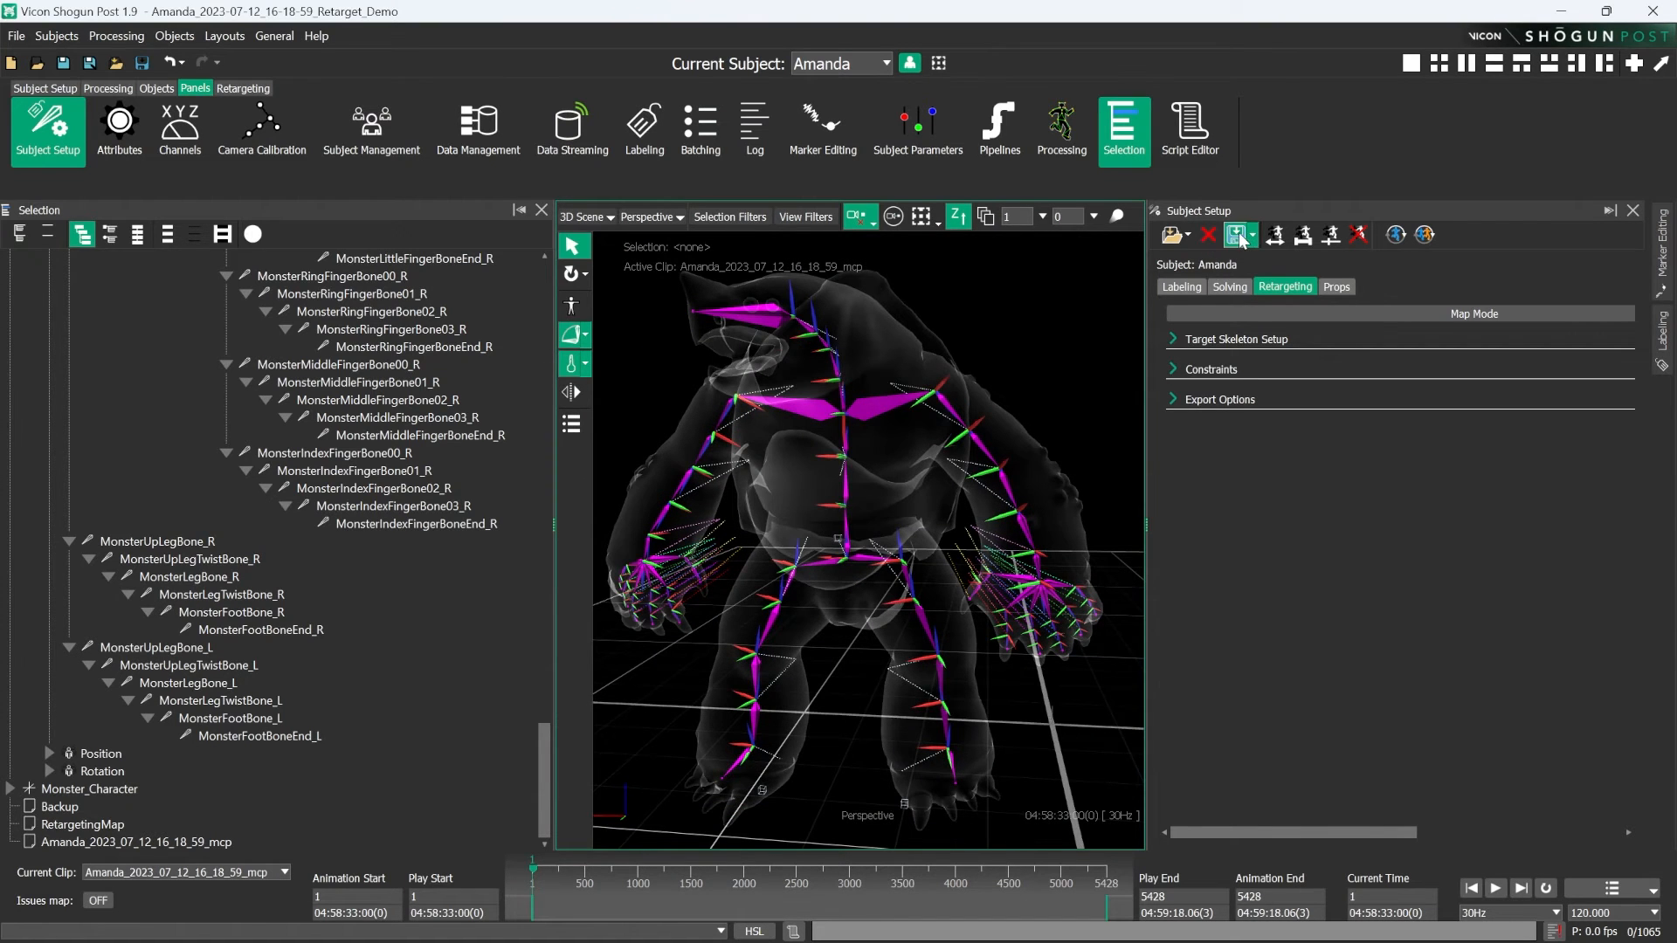
click(1239, 238)
text(_DeletedBones)
click(1164, 896)
- Save the scene as a new ShogunPost file (*.vdf), appending _DeletedBones to the Retarget_Demo file name
click(75, 110)
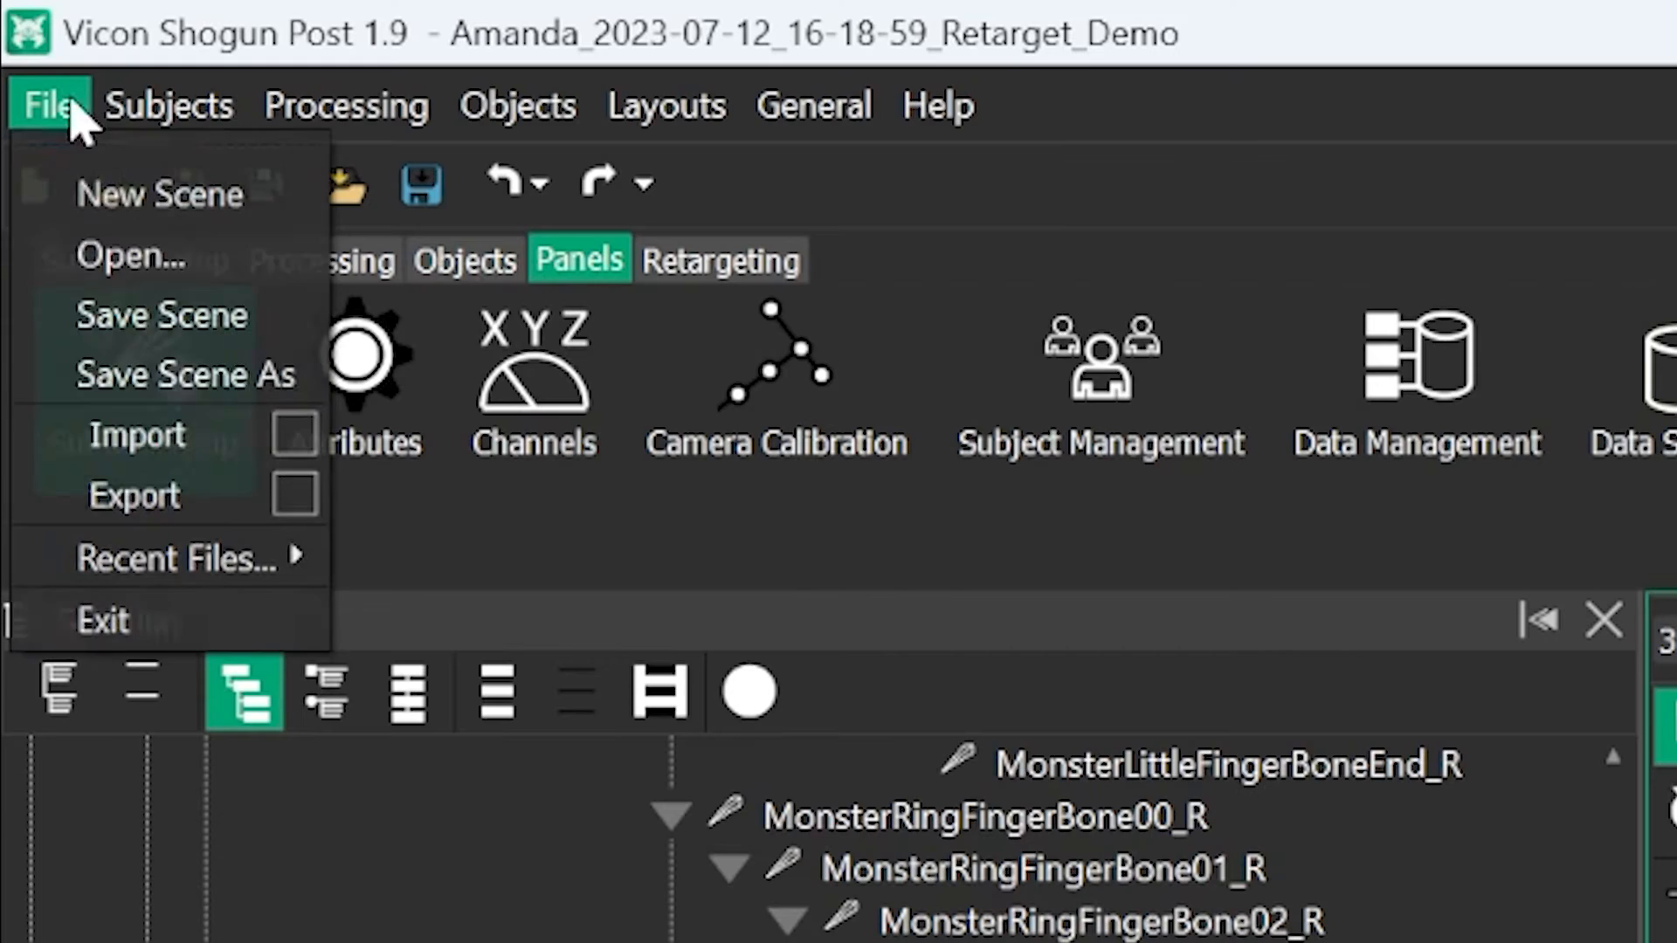
click(185, 374)
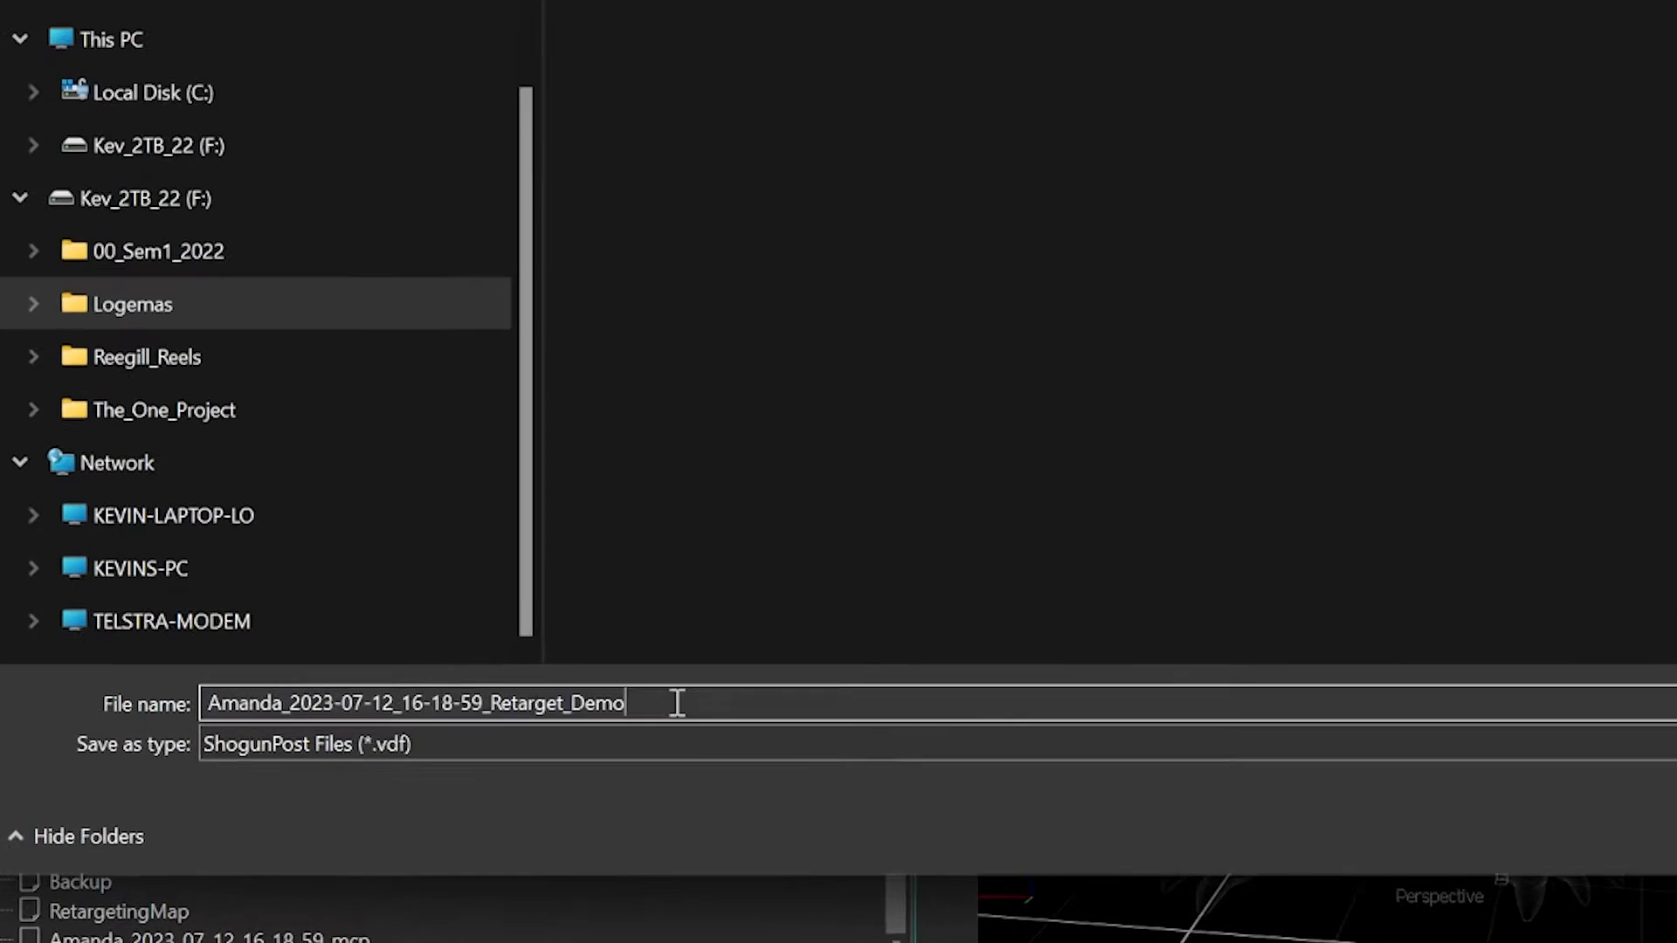
text(_DeletedB)
text(ones)
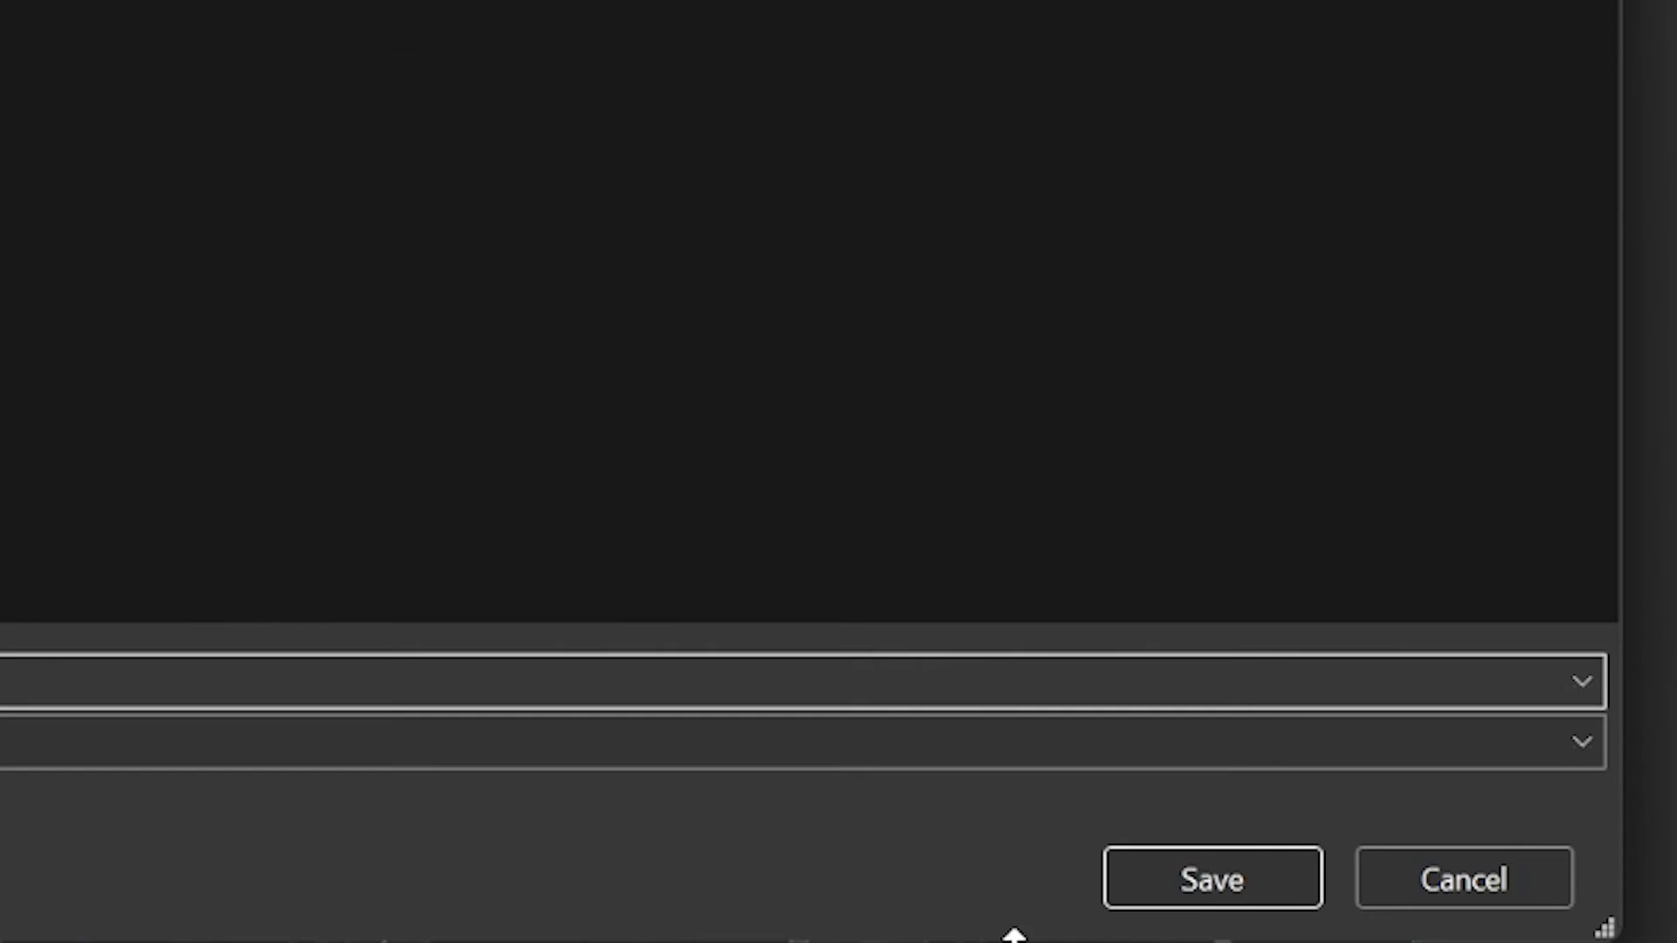
click(1209, 882)
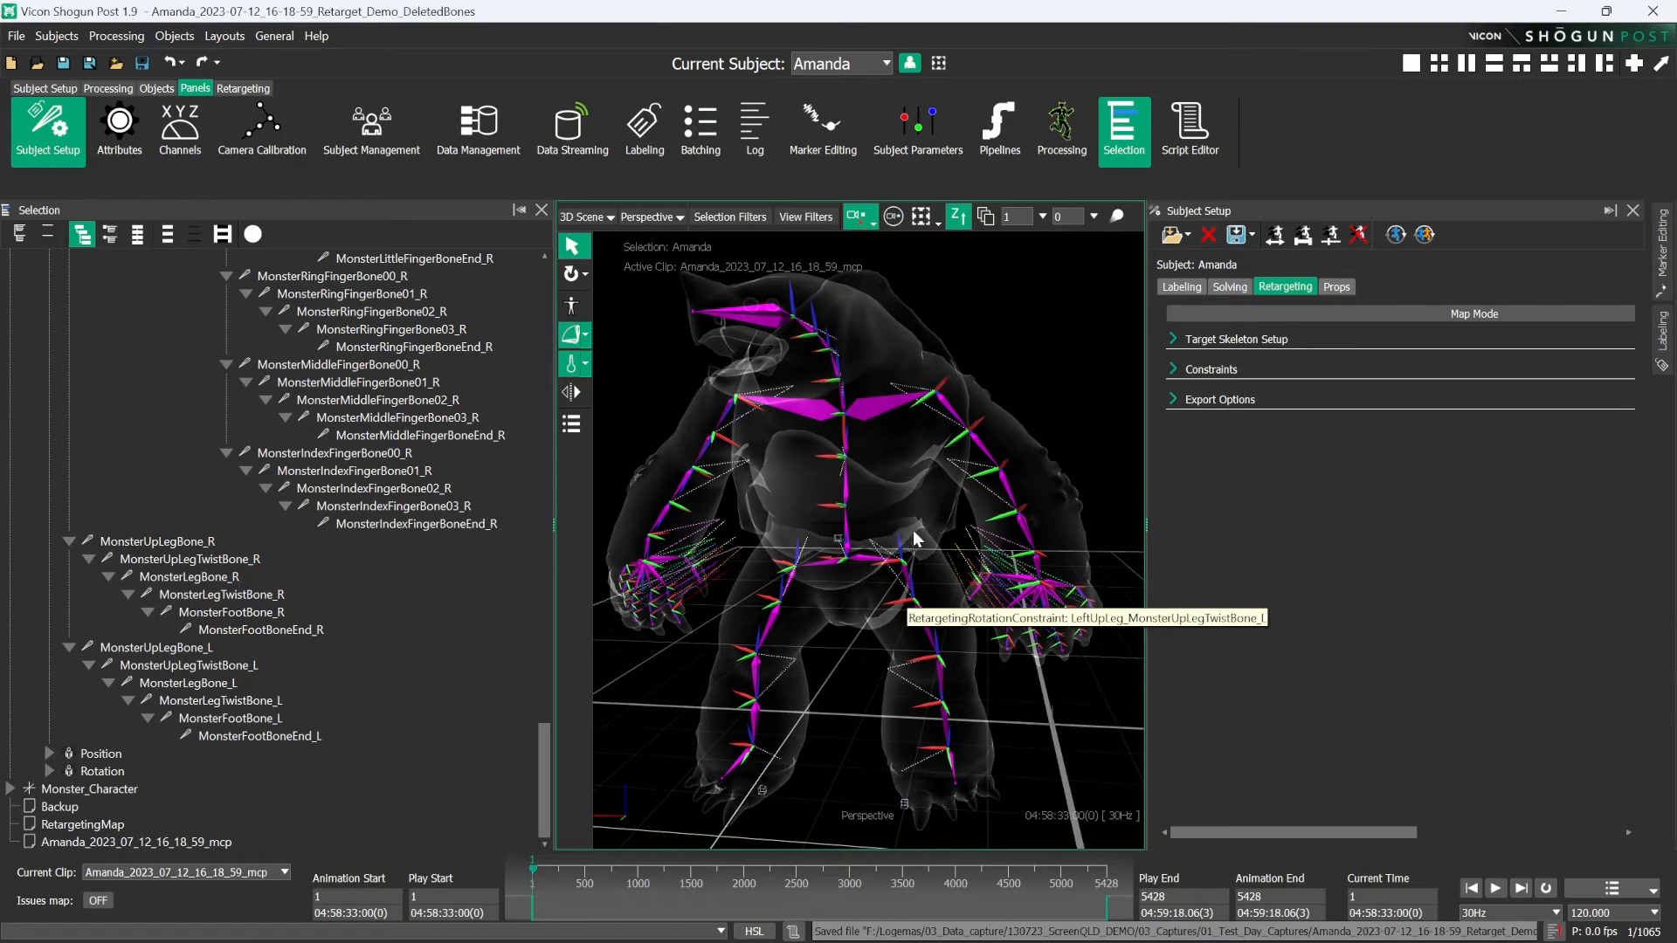
alt+drag(845, 503, 873, 505)
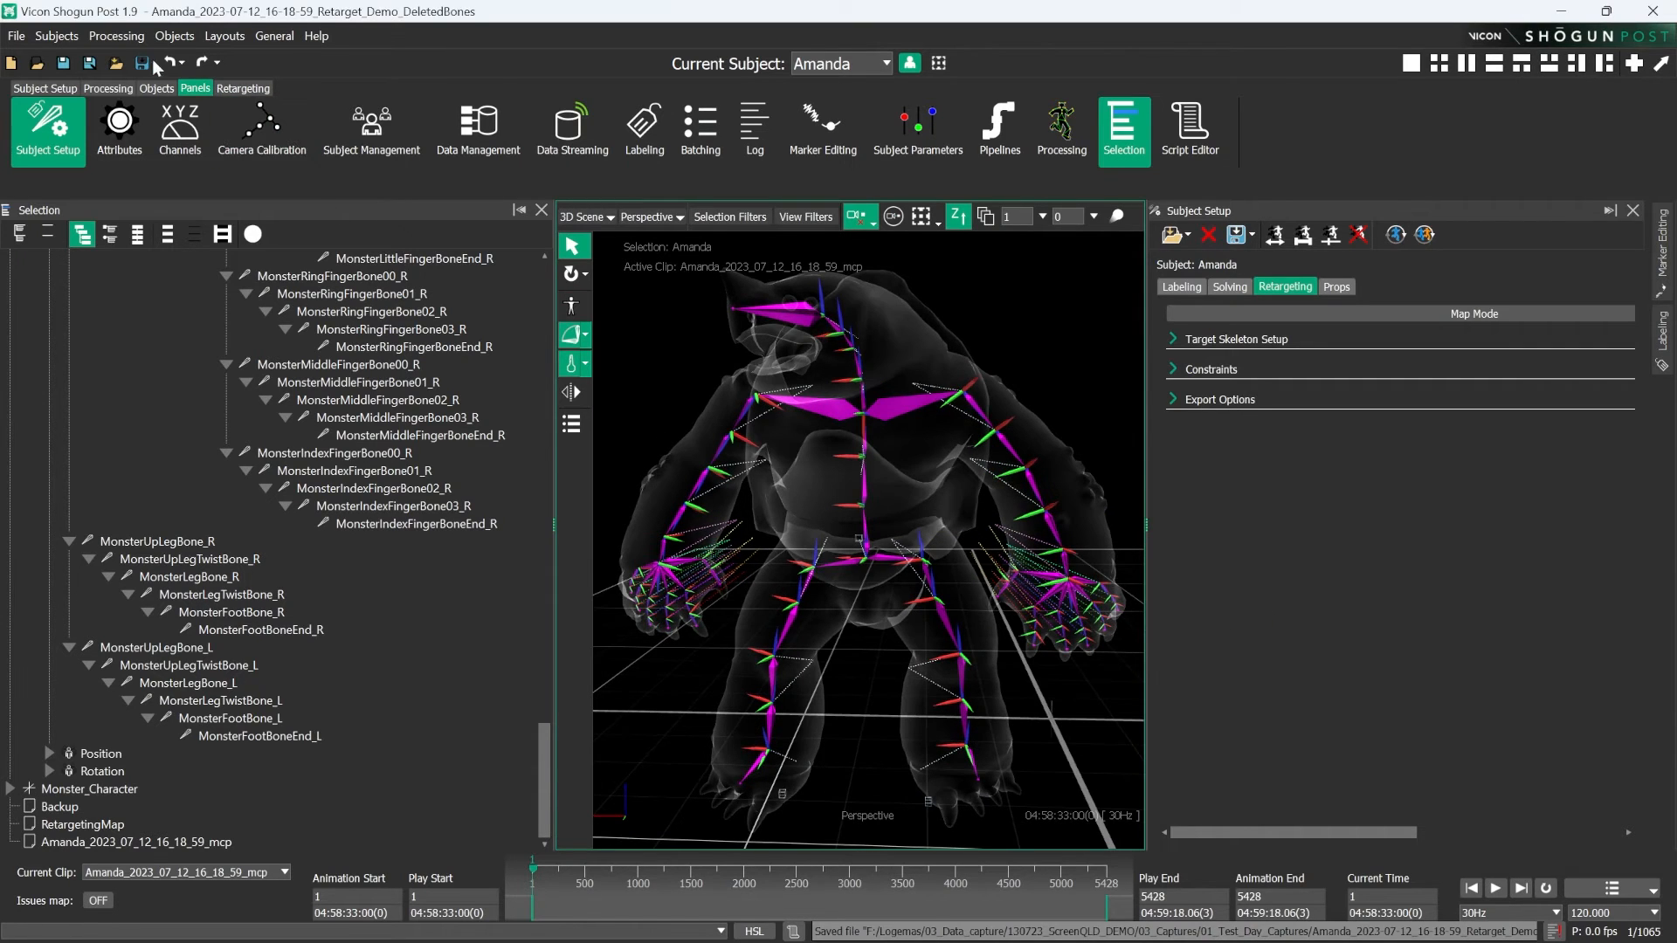
alt+right_drag(940, 447, 975, 481)
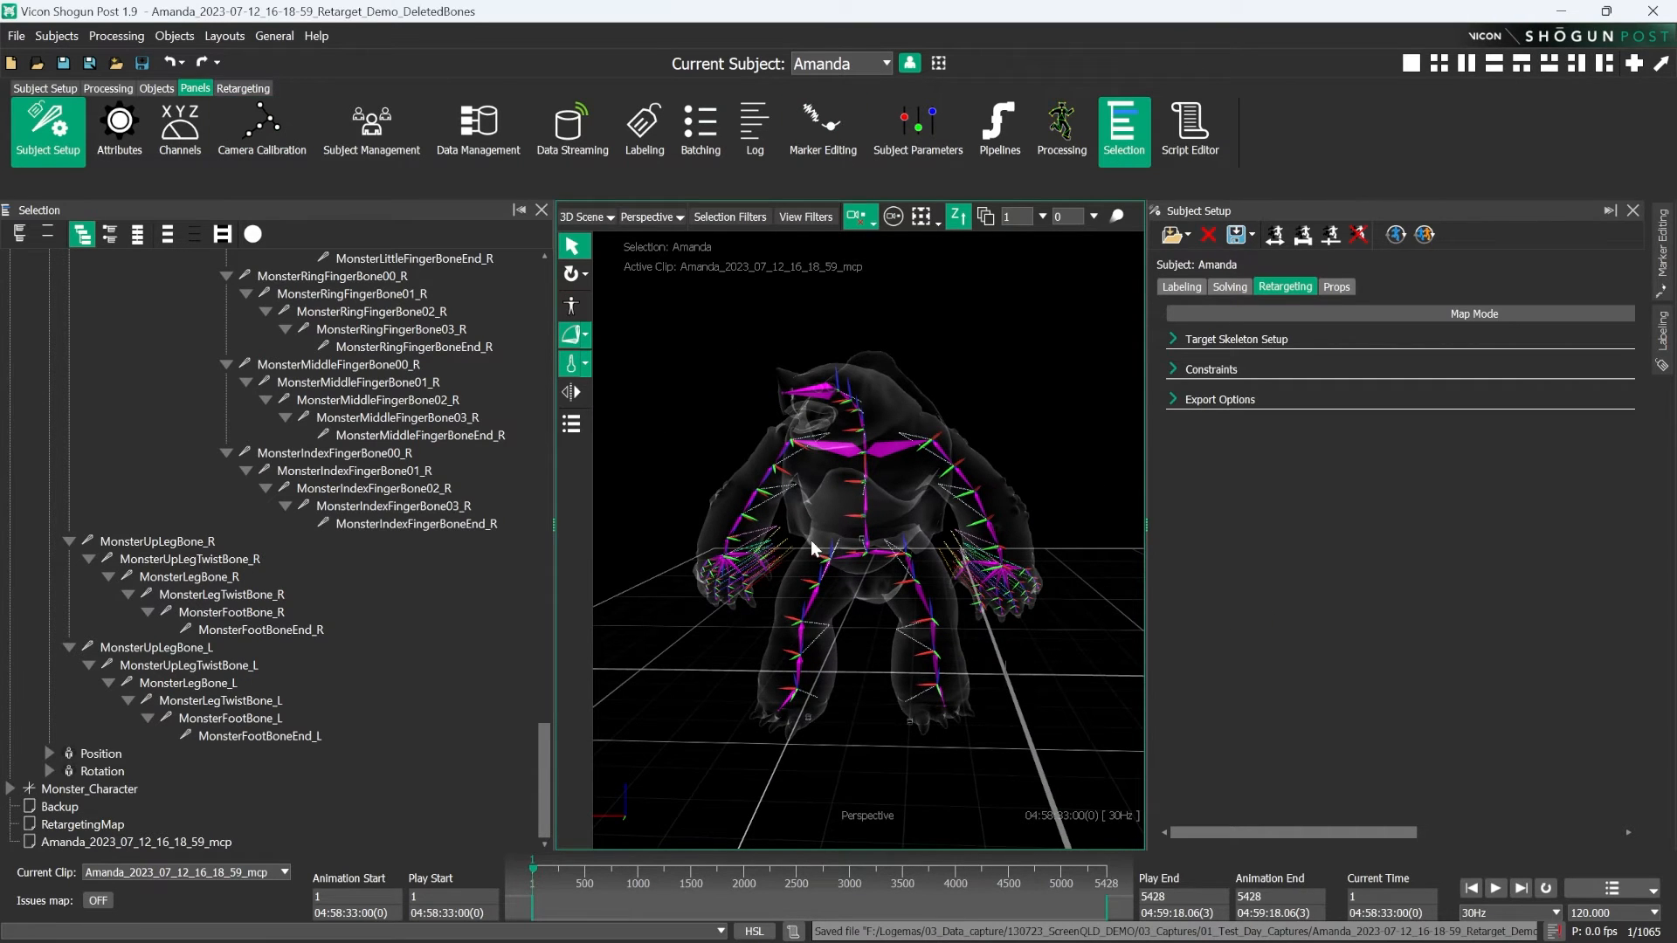
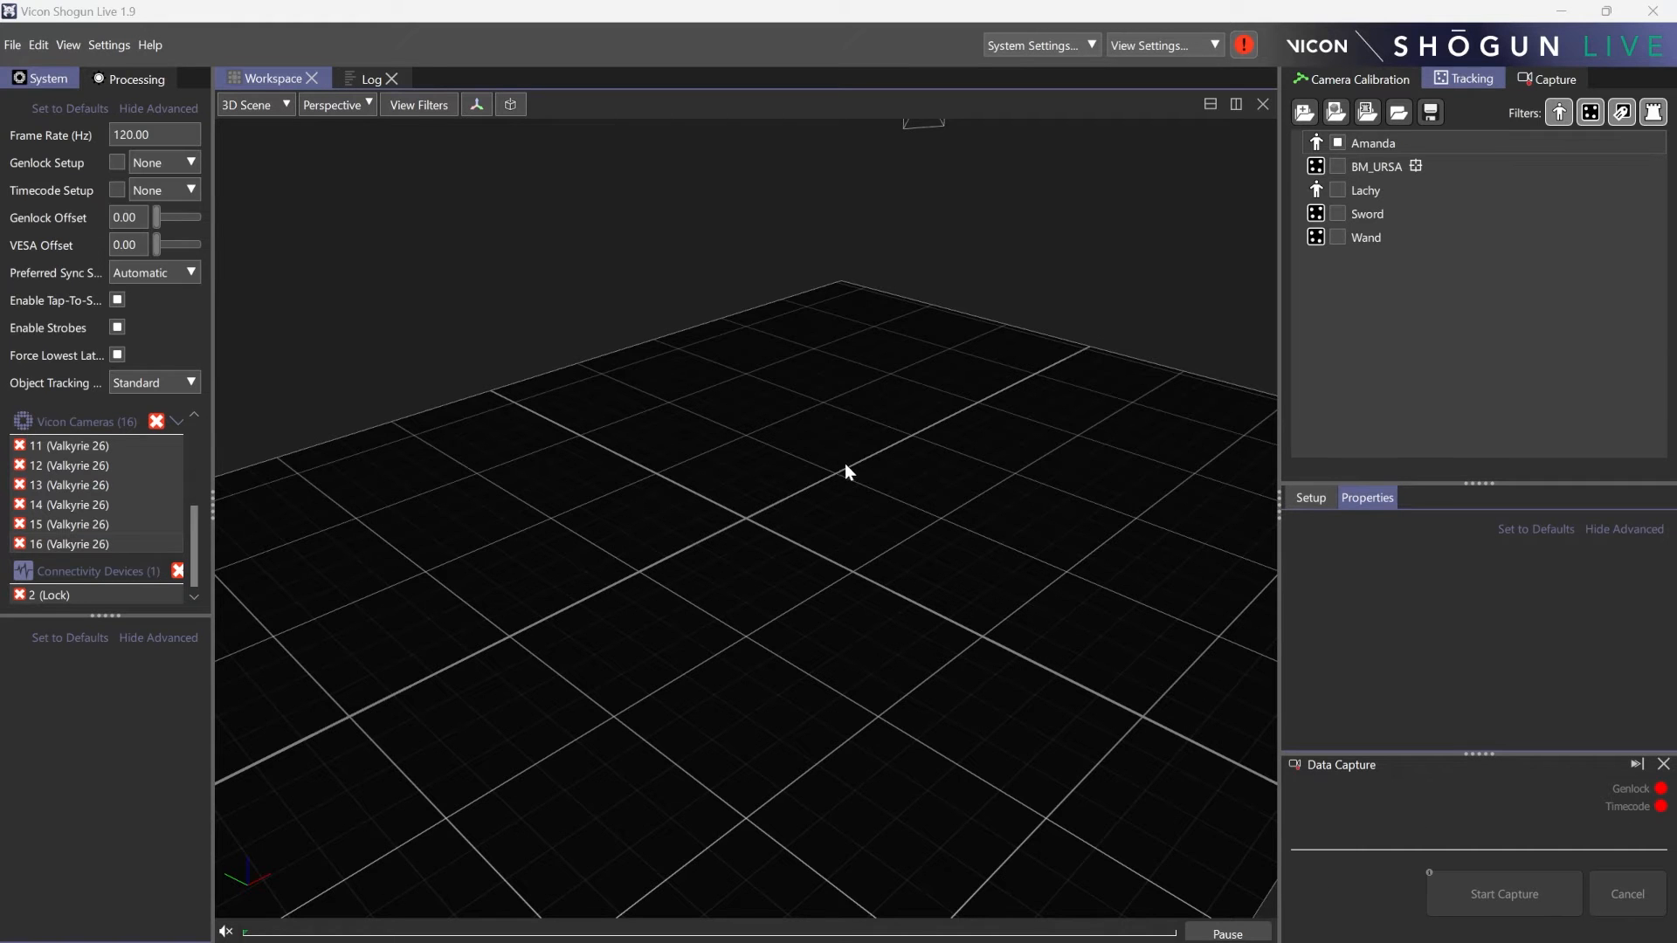
right_drag(824, 457, 831, 534)
drag(830, 535, 783, 462)
right_drag(782, 462, 786, 552)
drag(788, 557, 670, 596)
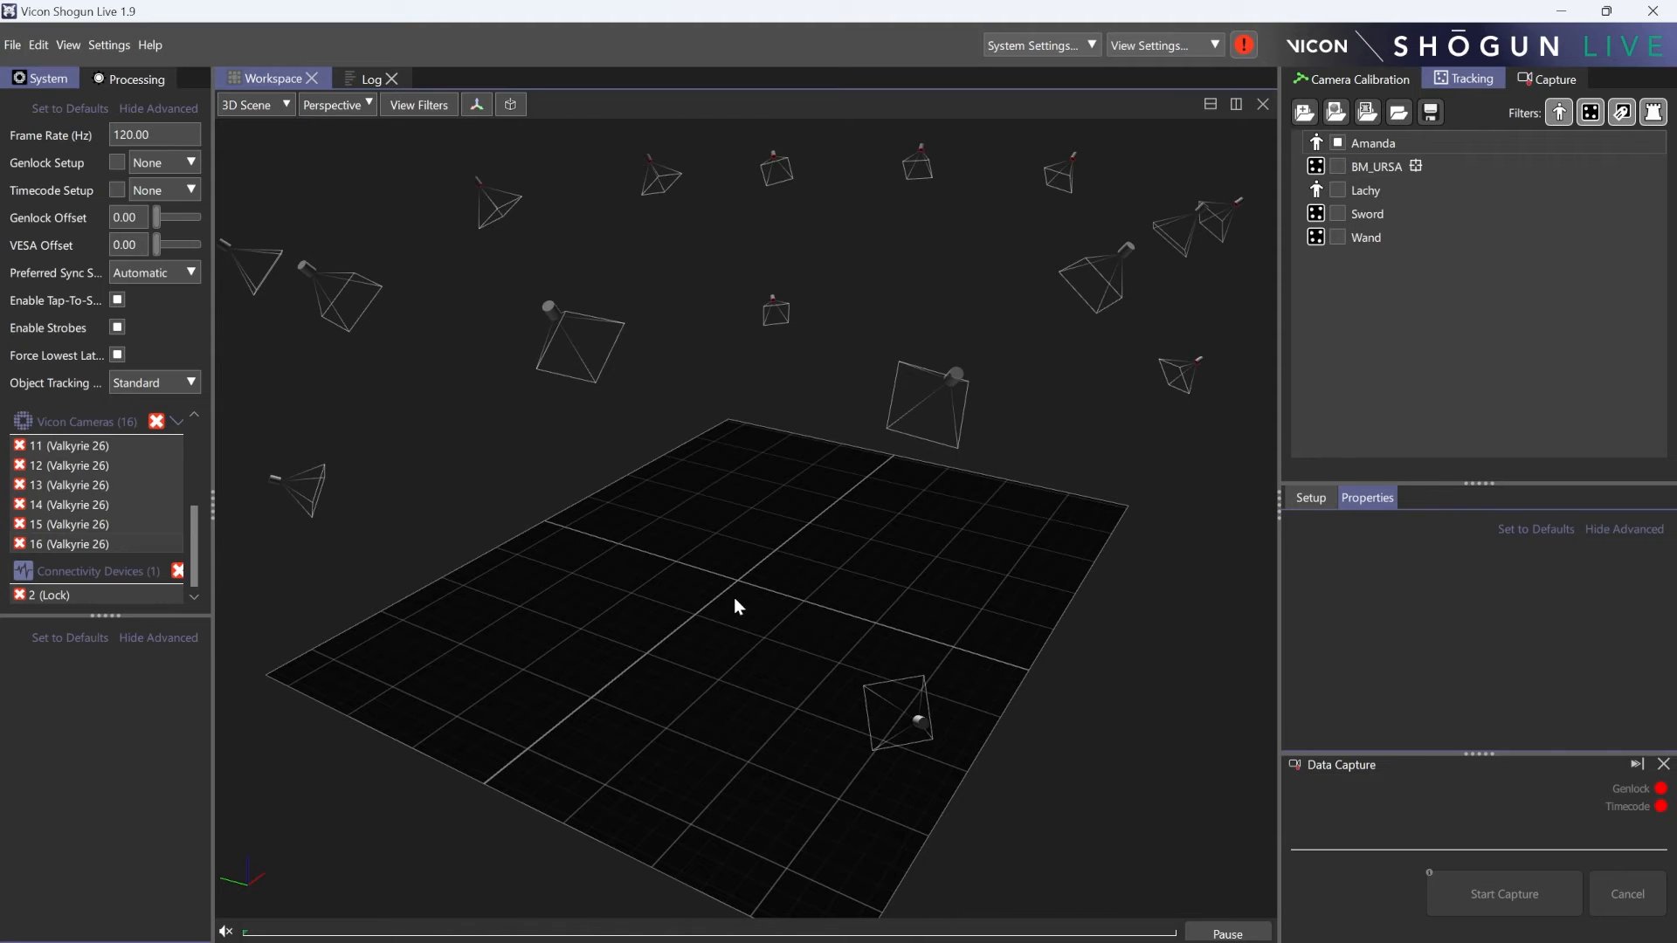
right_drag(734, 598, 742, 447)
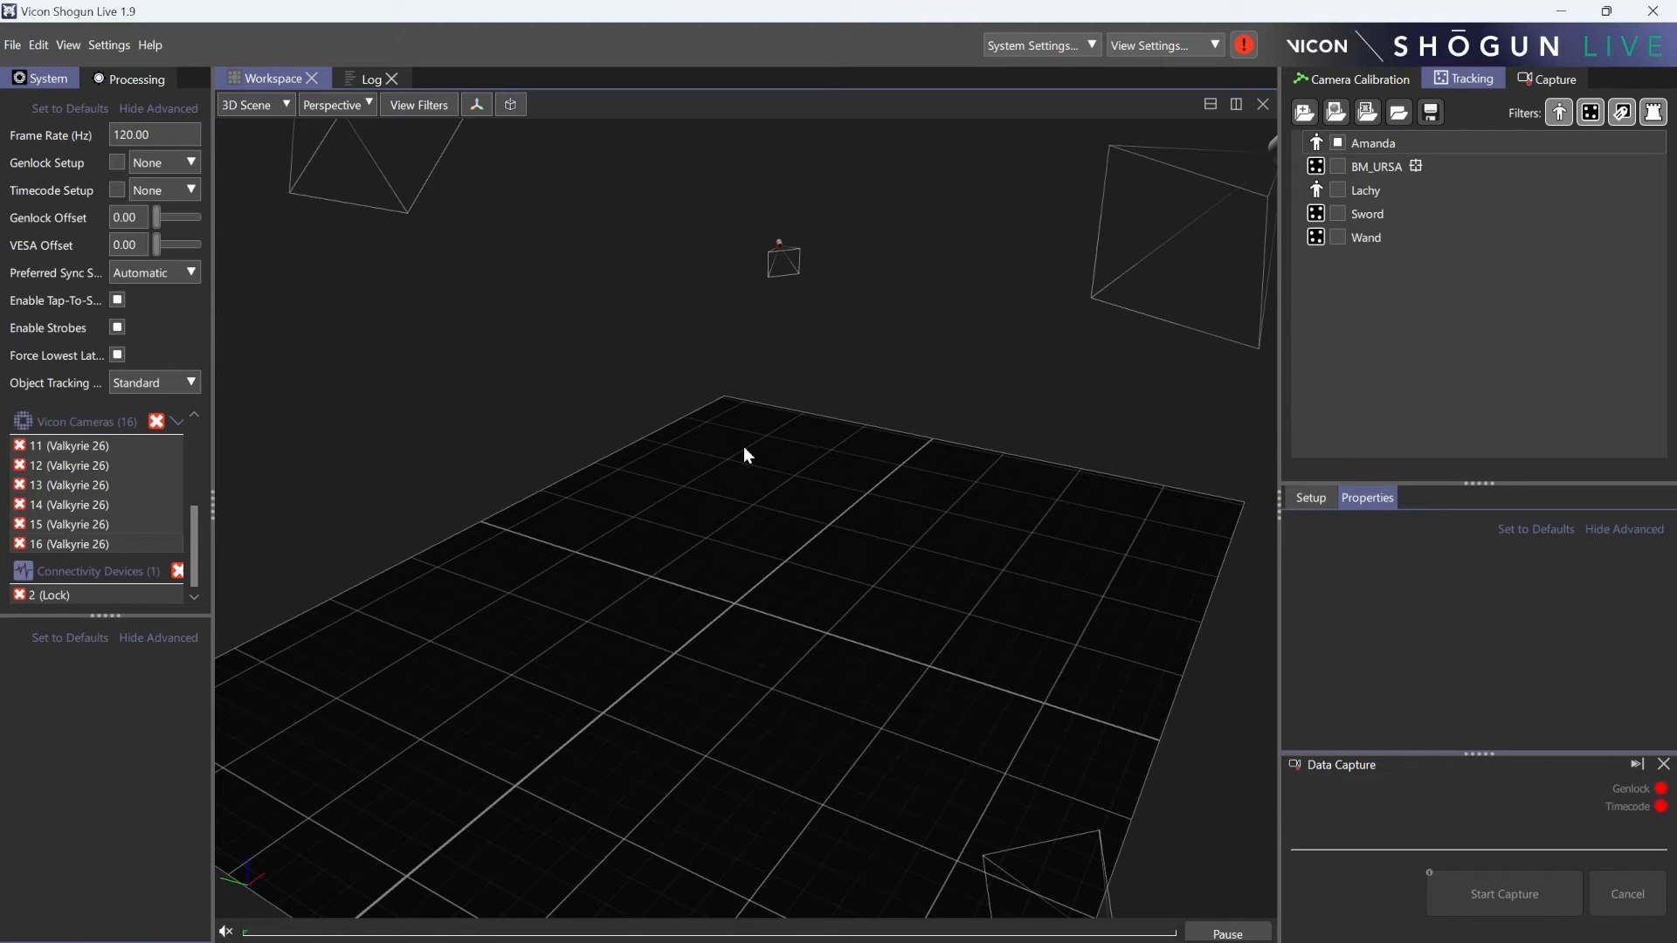
drag(691, 473, 638, 510)
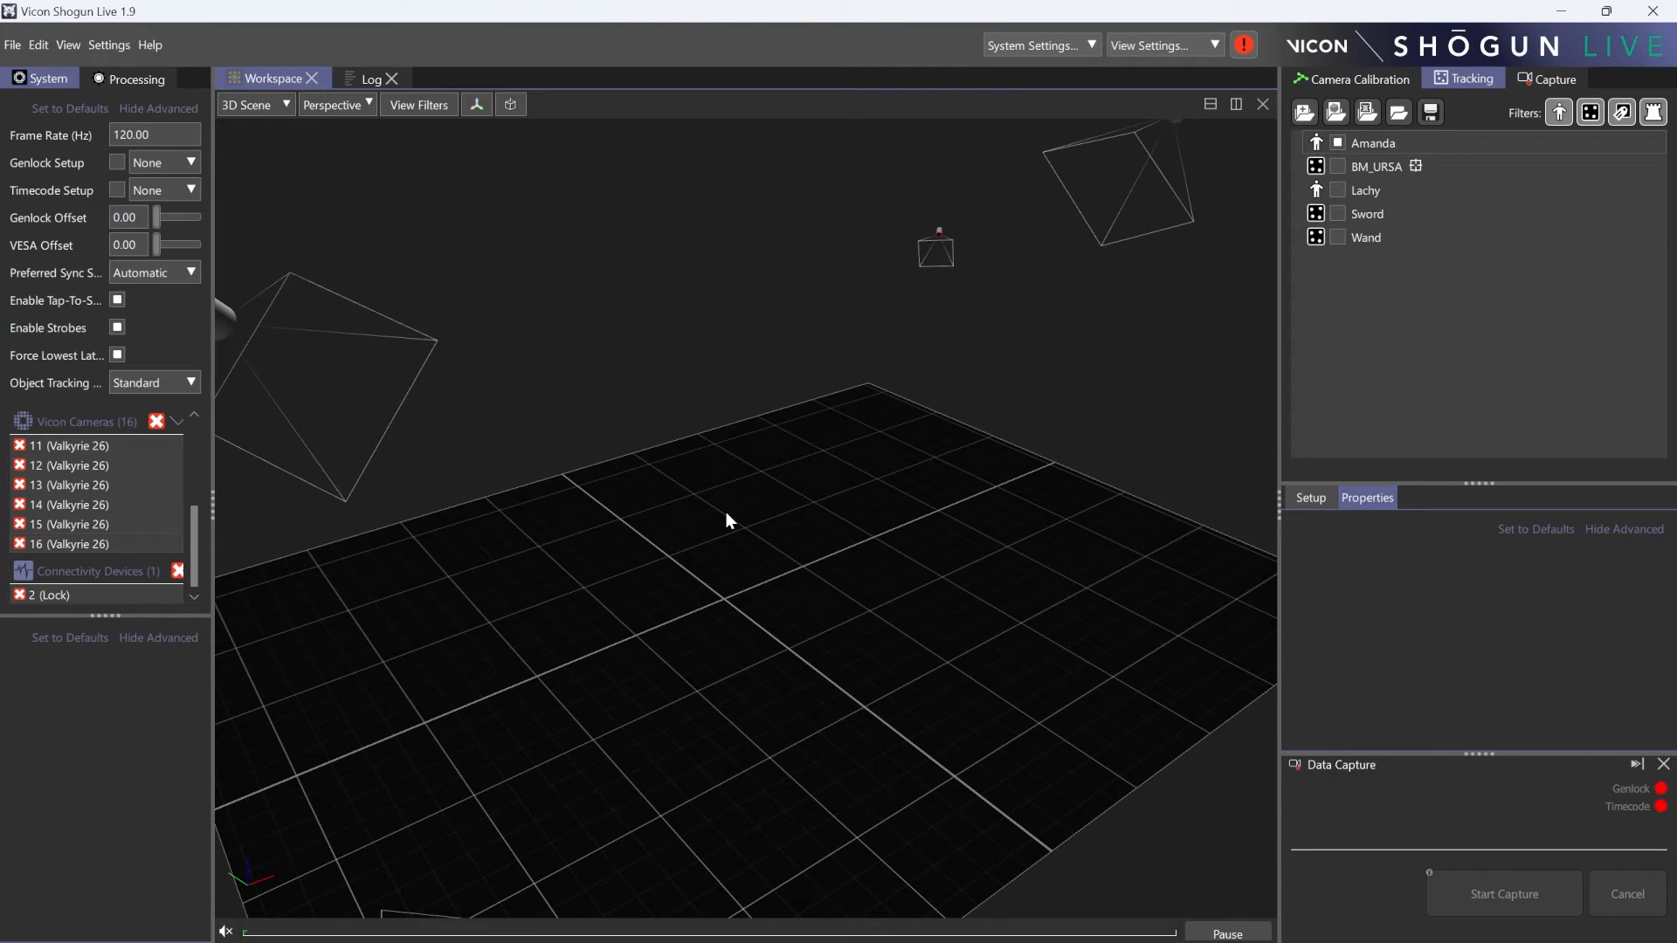
- Switch to Vicon Virtual System and load ScreenQLD_Demo_Monsters_T2.x2d as the camera data file
click(561, 922)
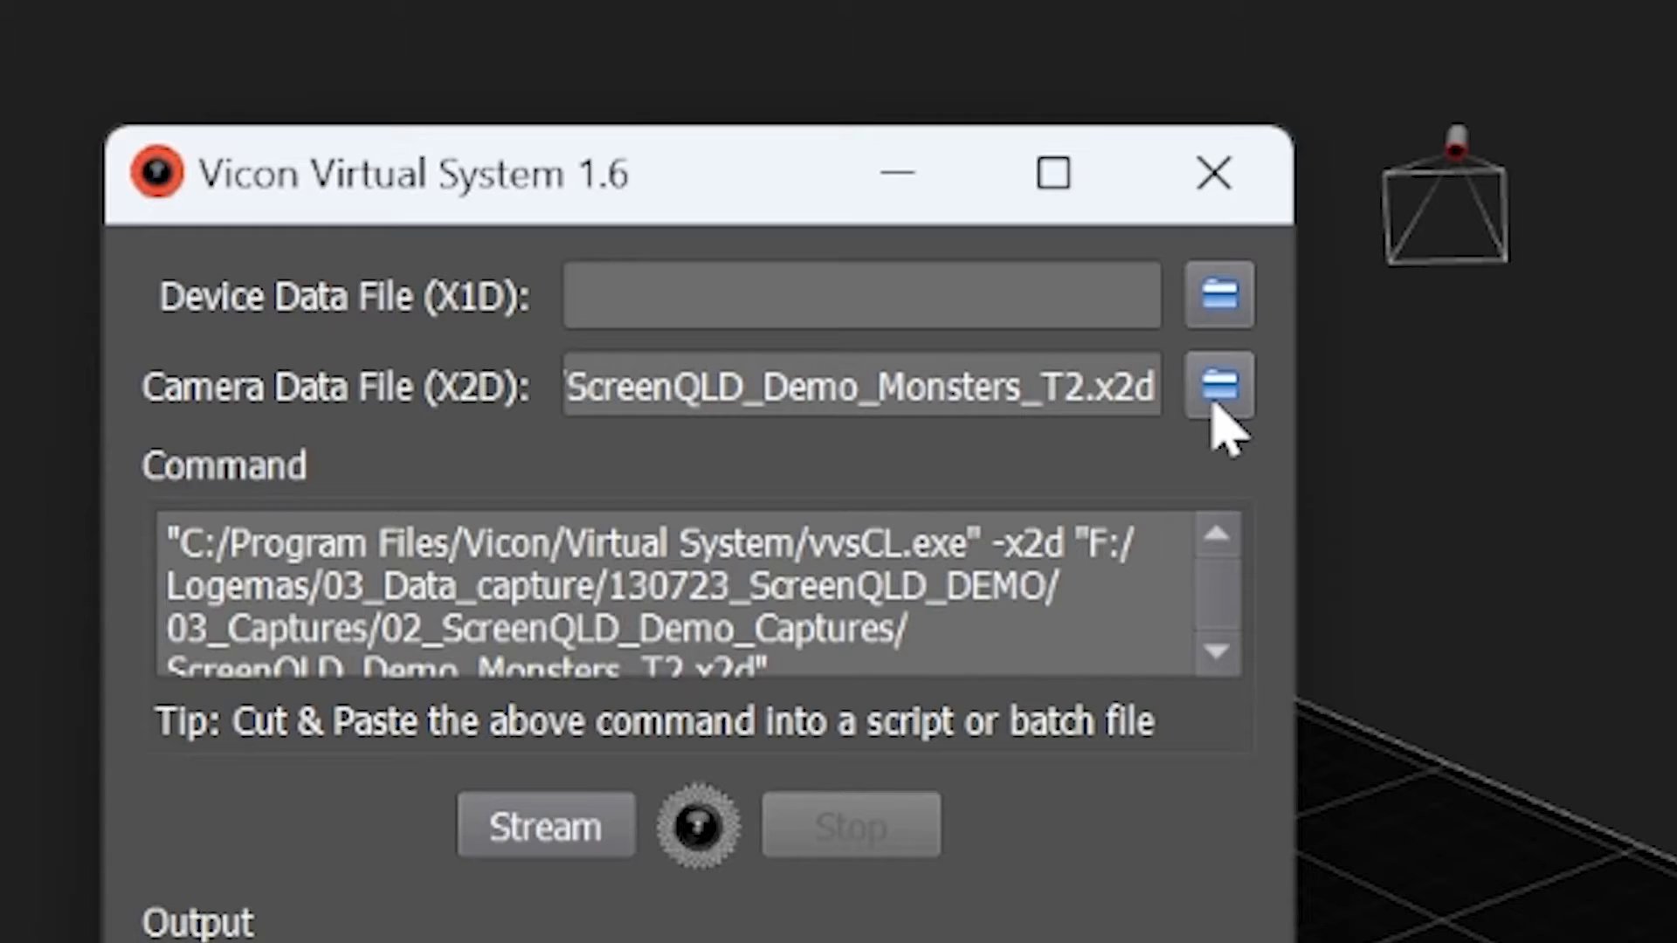
click(887, 321)
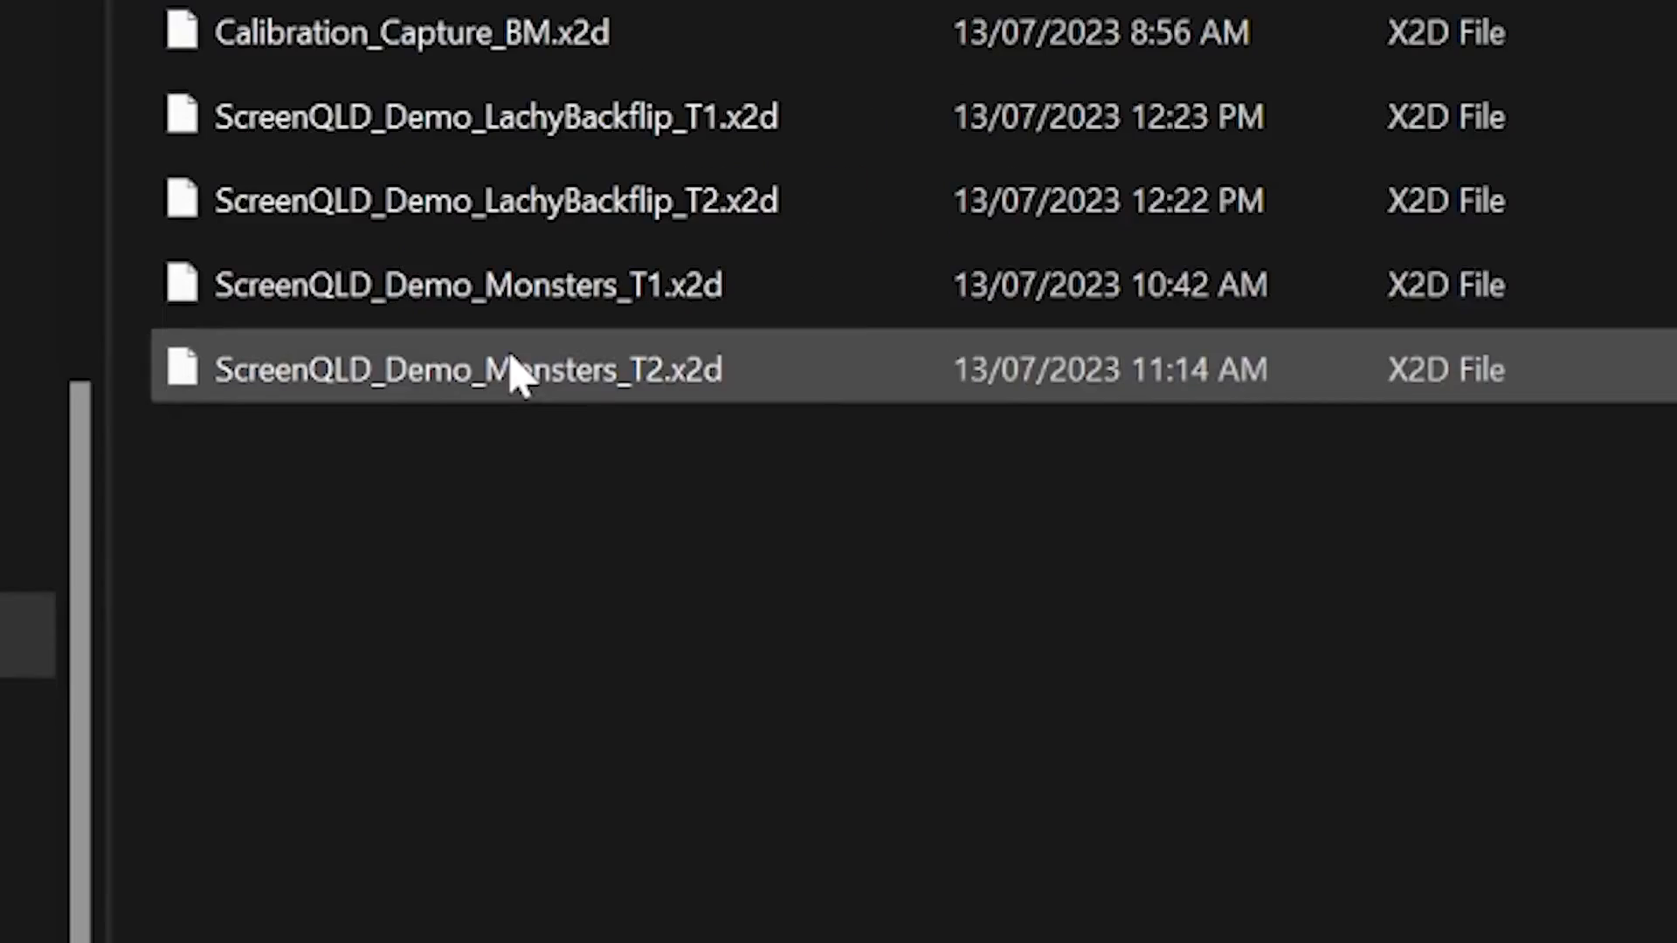
click(203, 426)
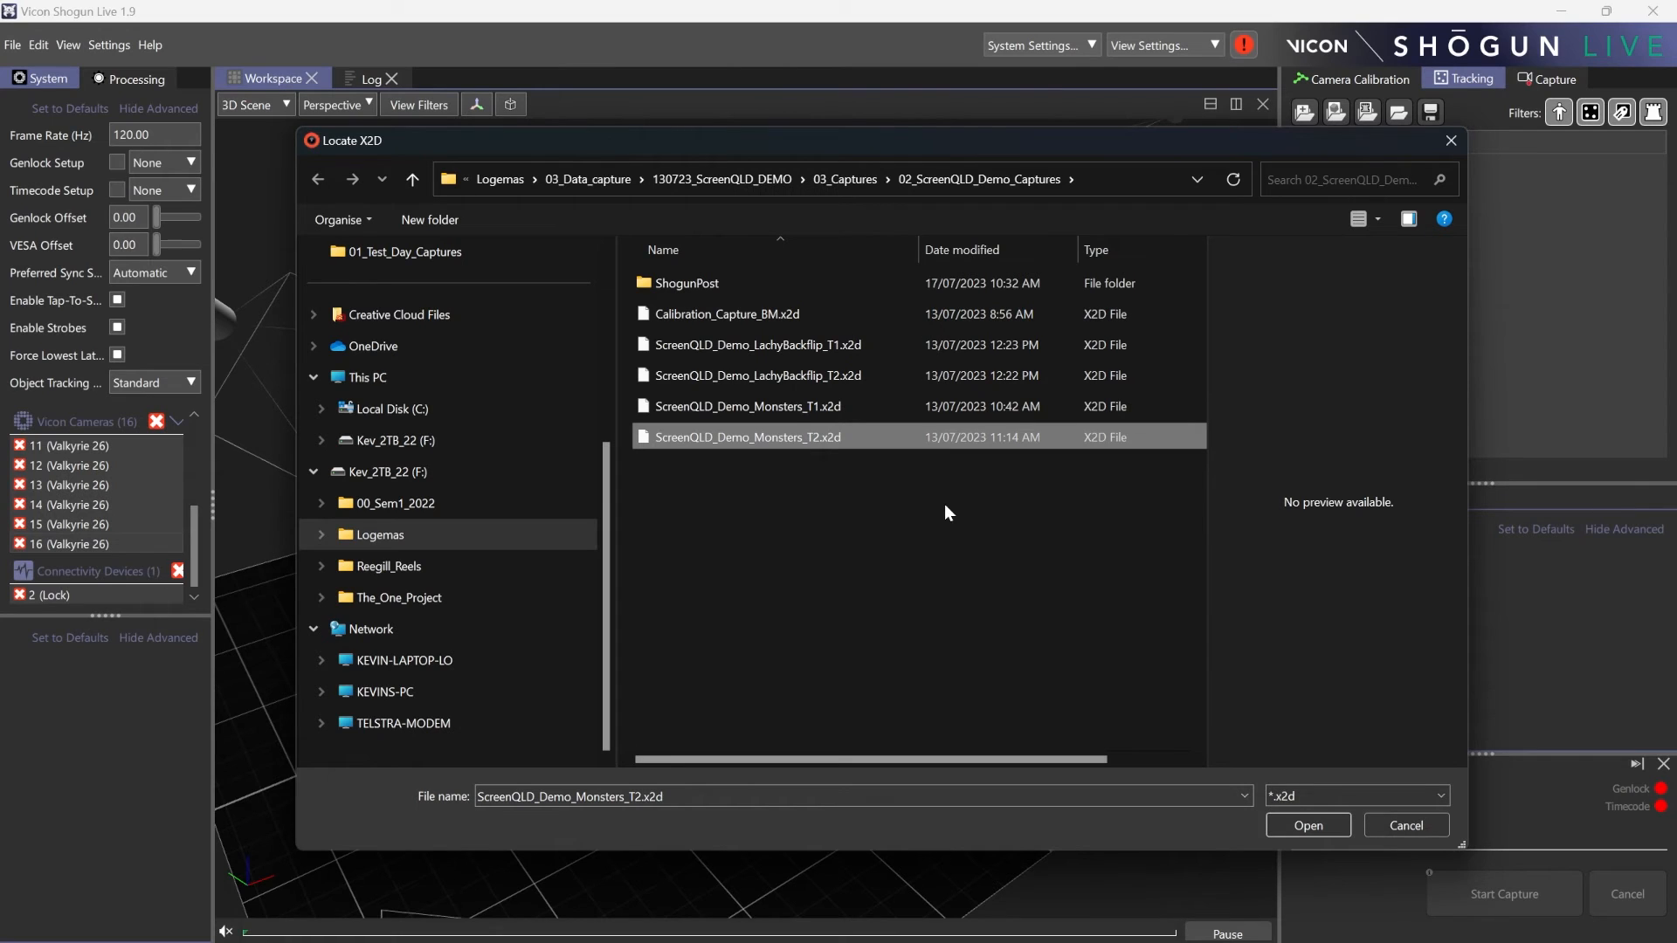
click(1305, 825)
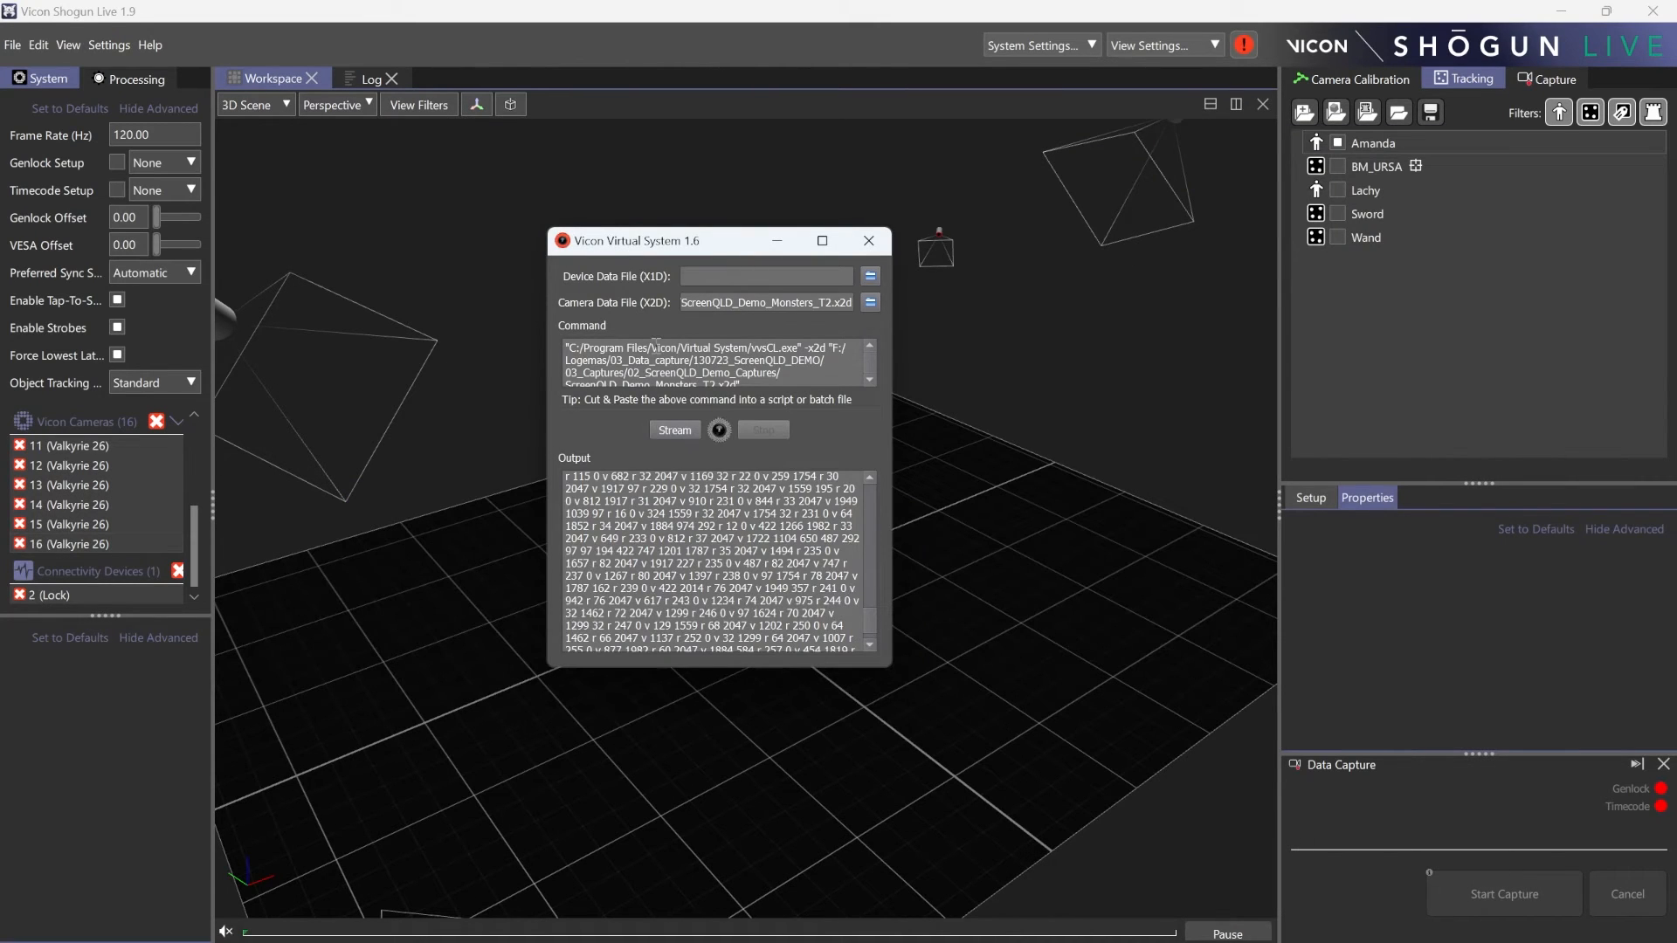
click(1341, 93)
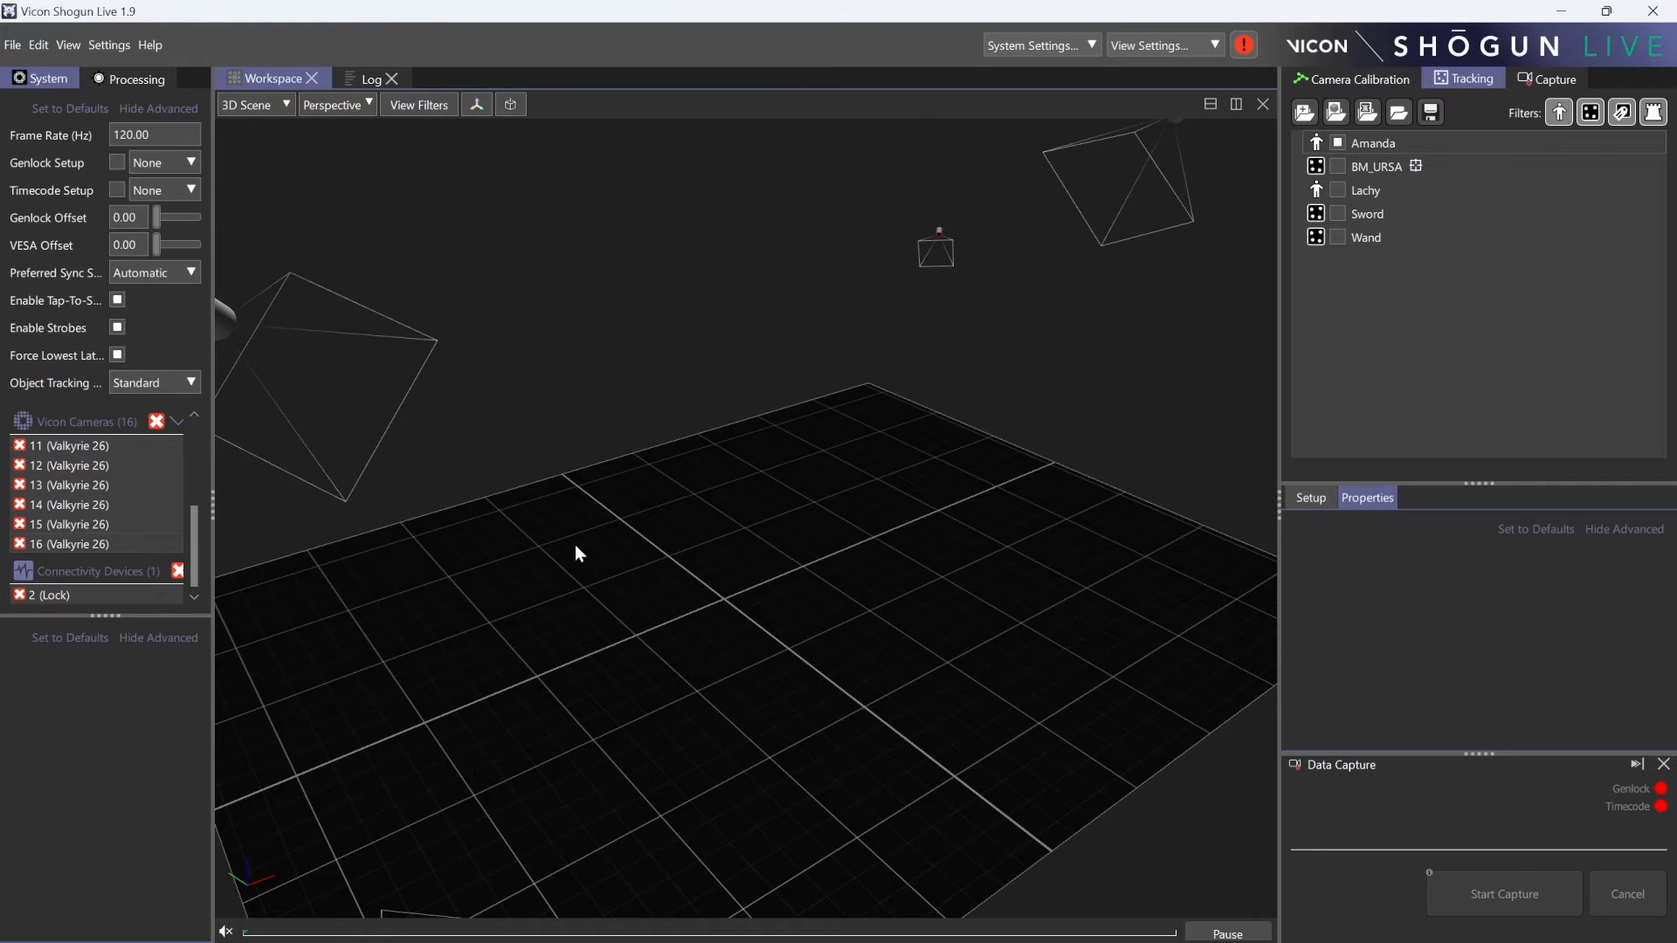
- Load the camera calibration from ScreenQLD_Demo_Monsters_T2.mcp
drag(667, 431, 881, 489)
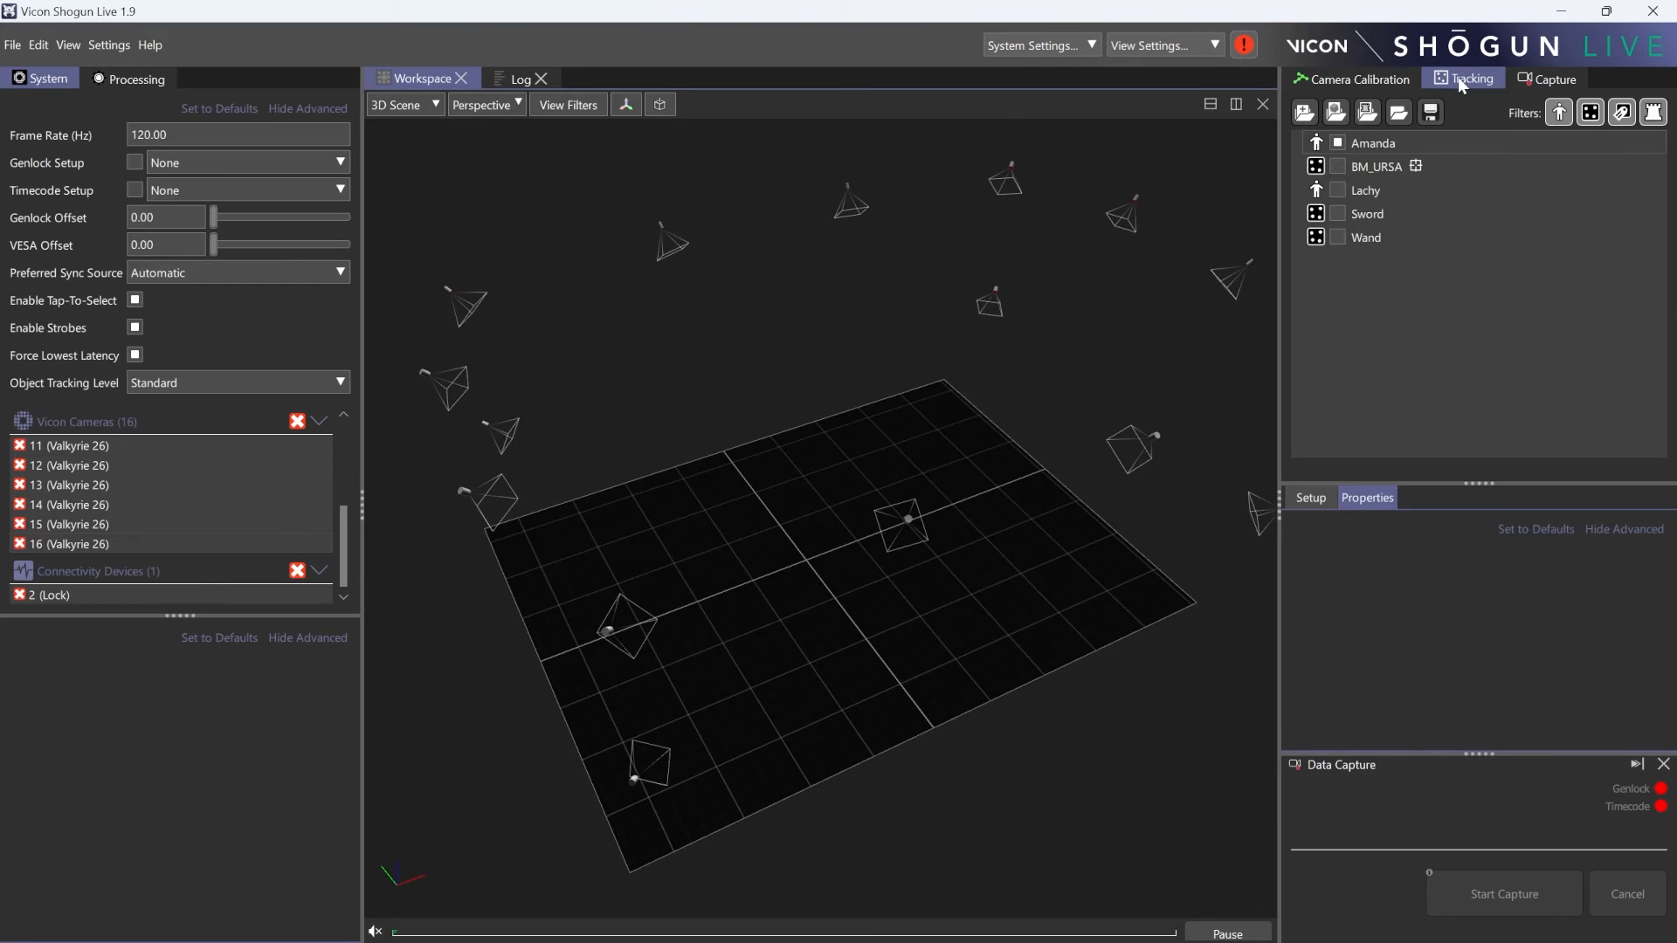
scroll(774, 397, up, 2)
drag(774, 396, 826, 409)
drag(815, 492, 806, 441)
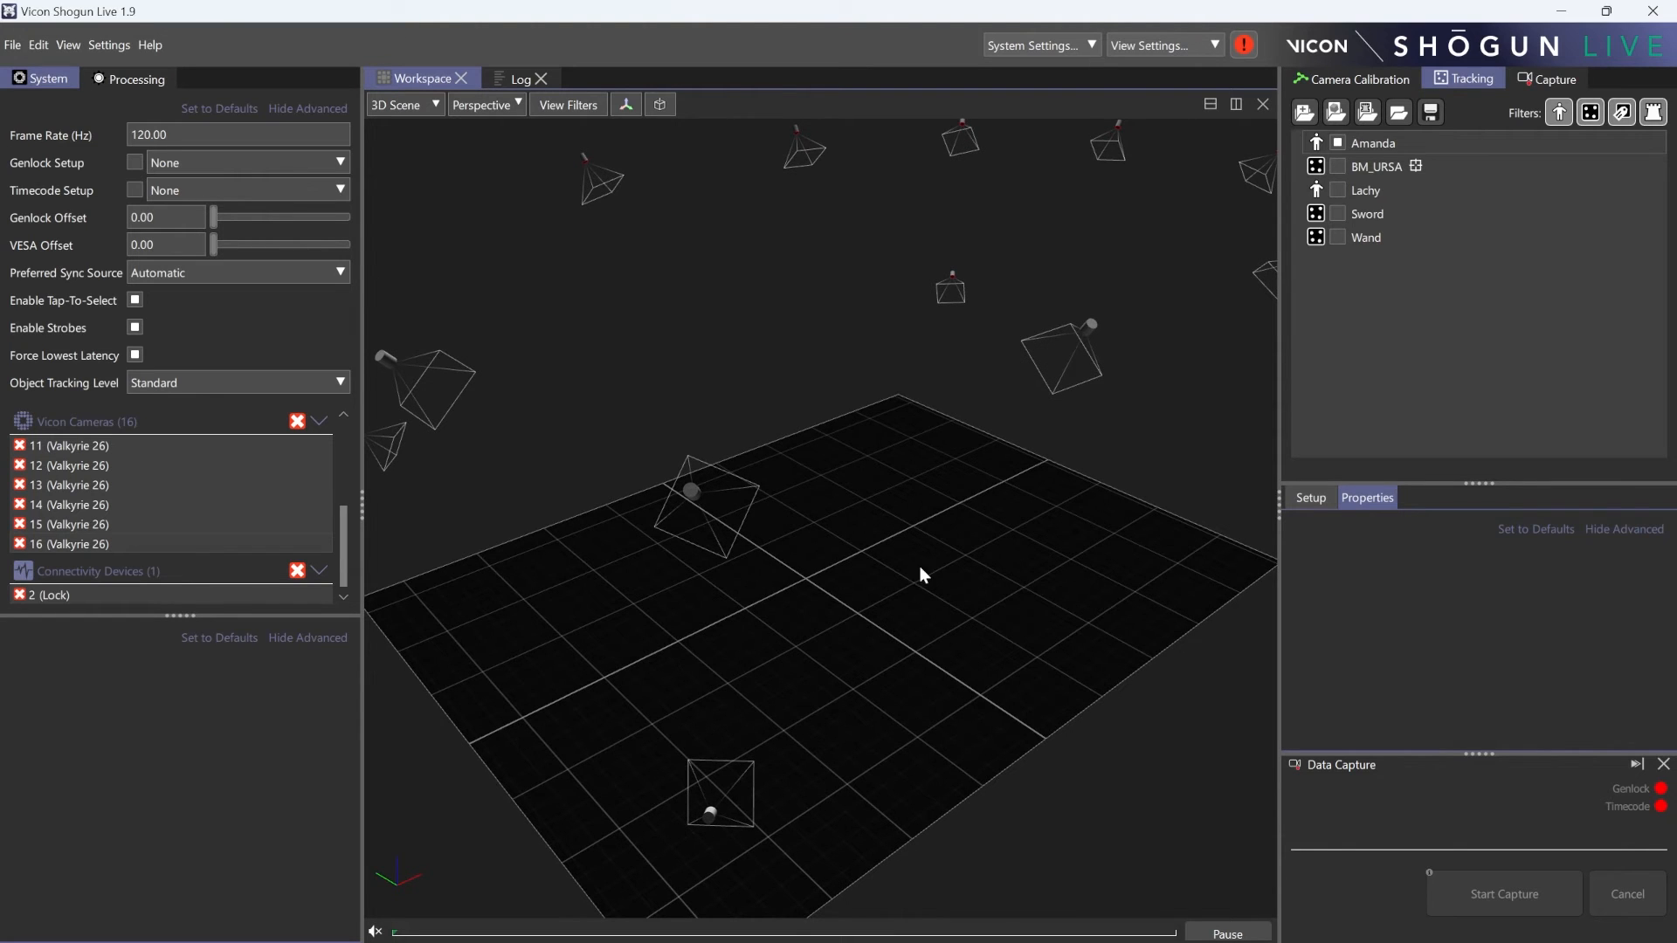
drag(894, 400, 982, 295)
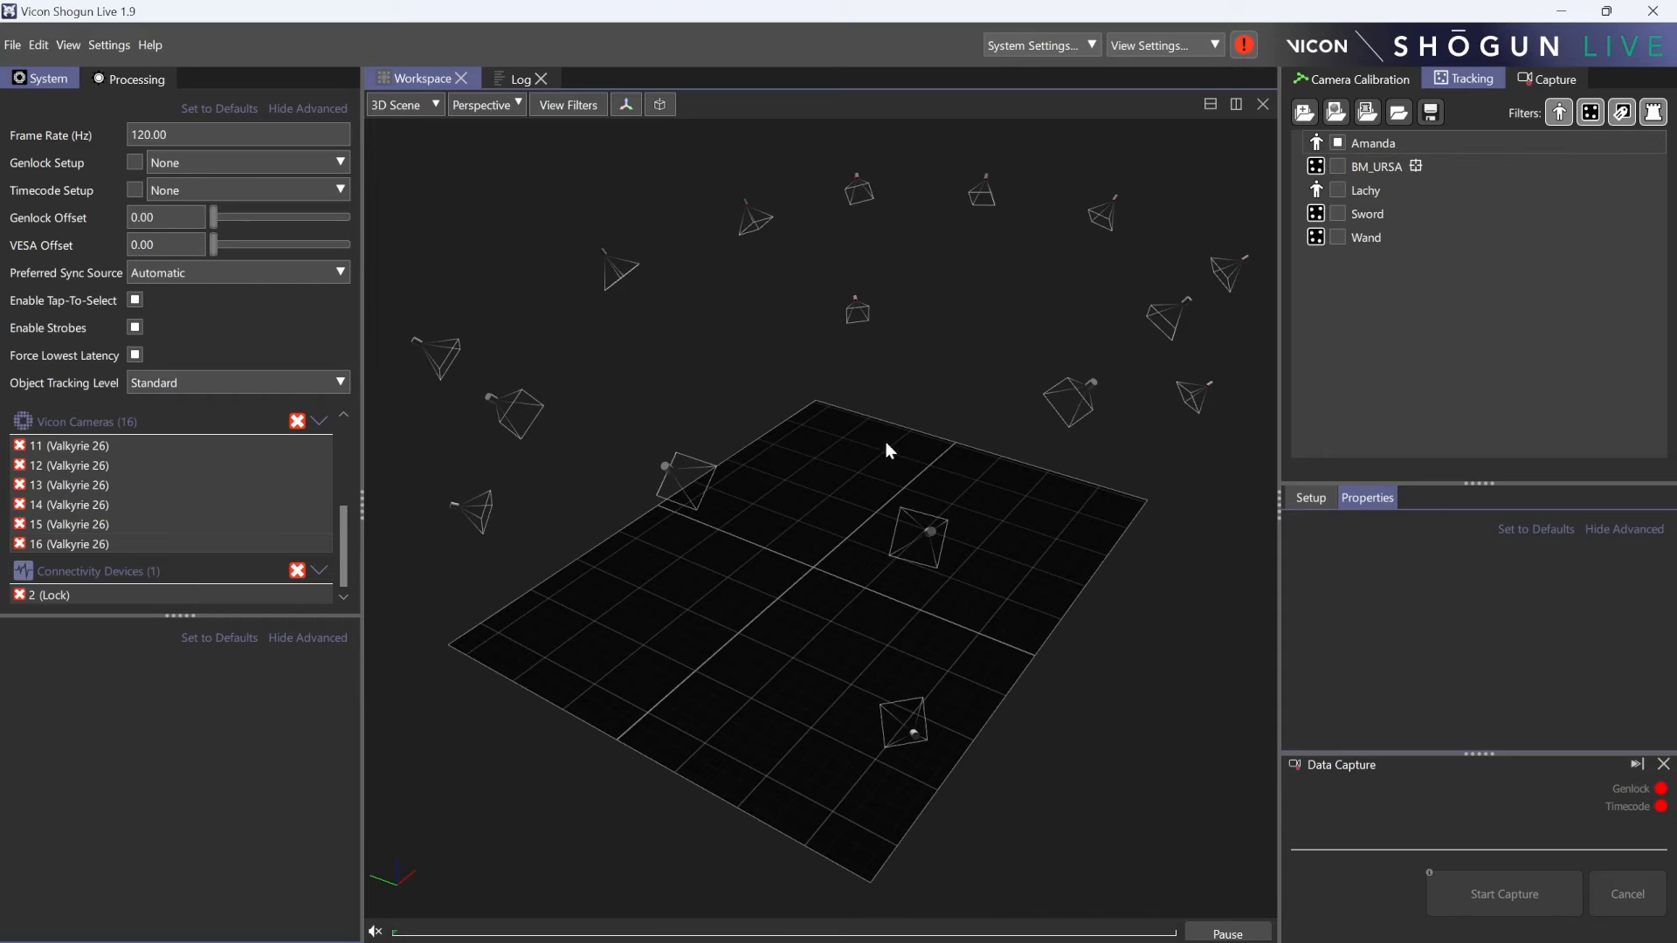
right_drag(1045, 350, 820, 360)
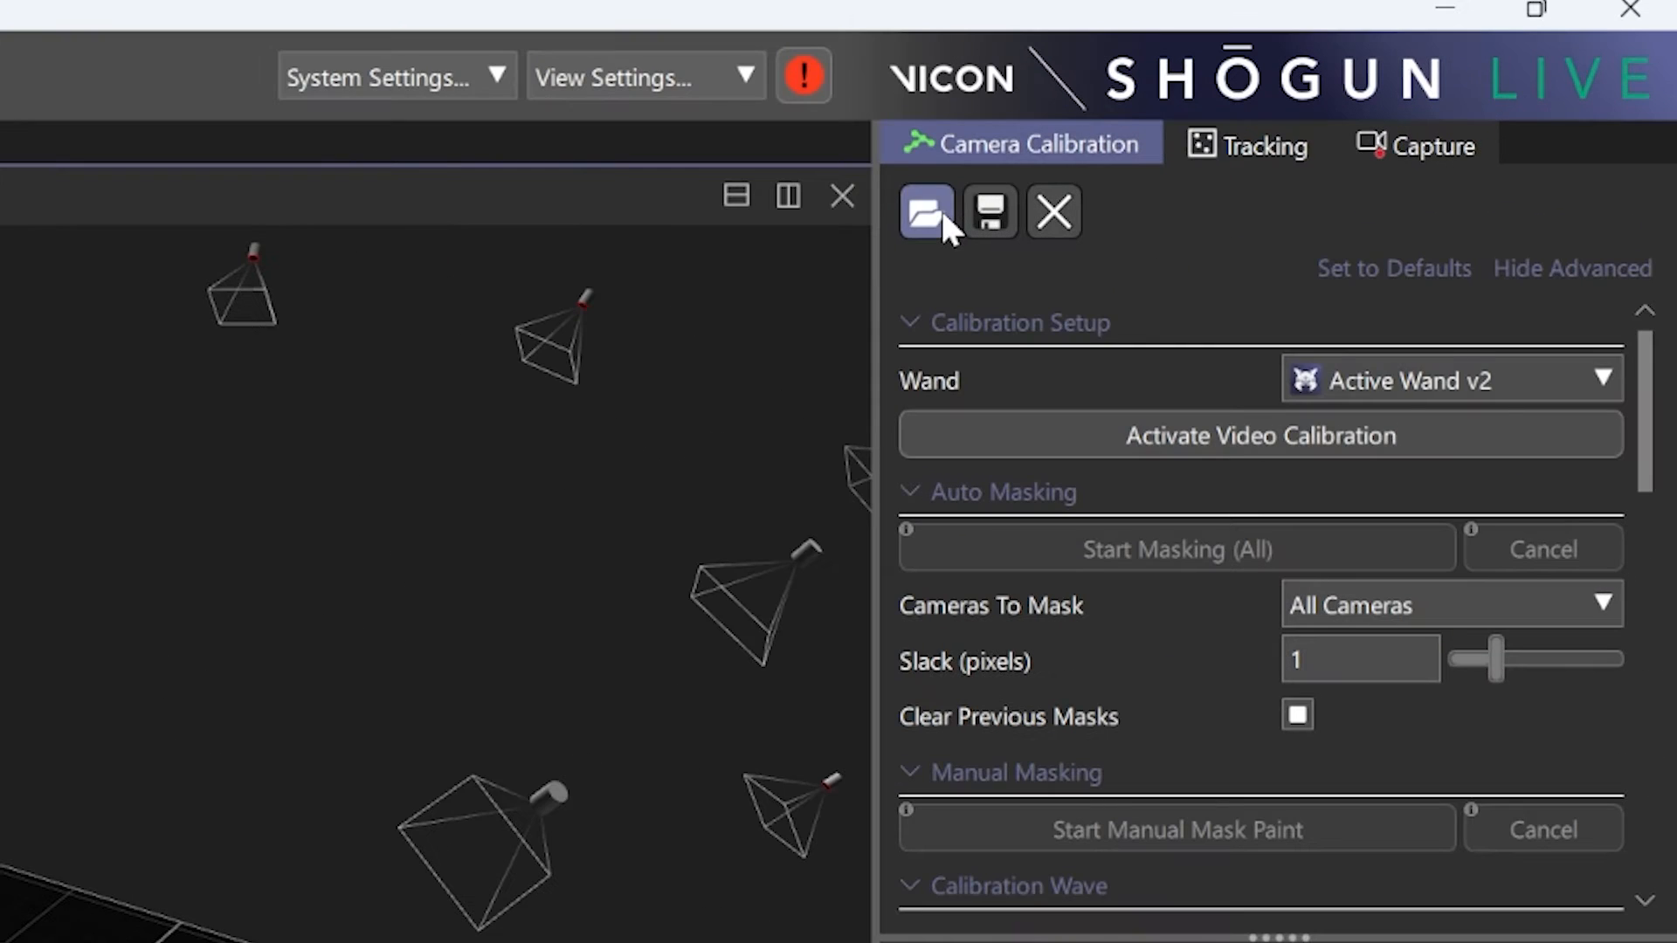
click(1304, 111)
click(657, 332)
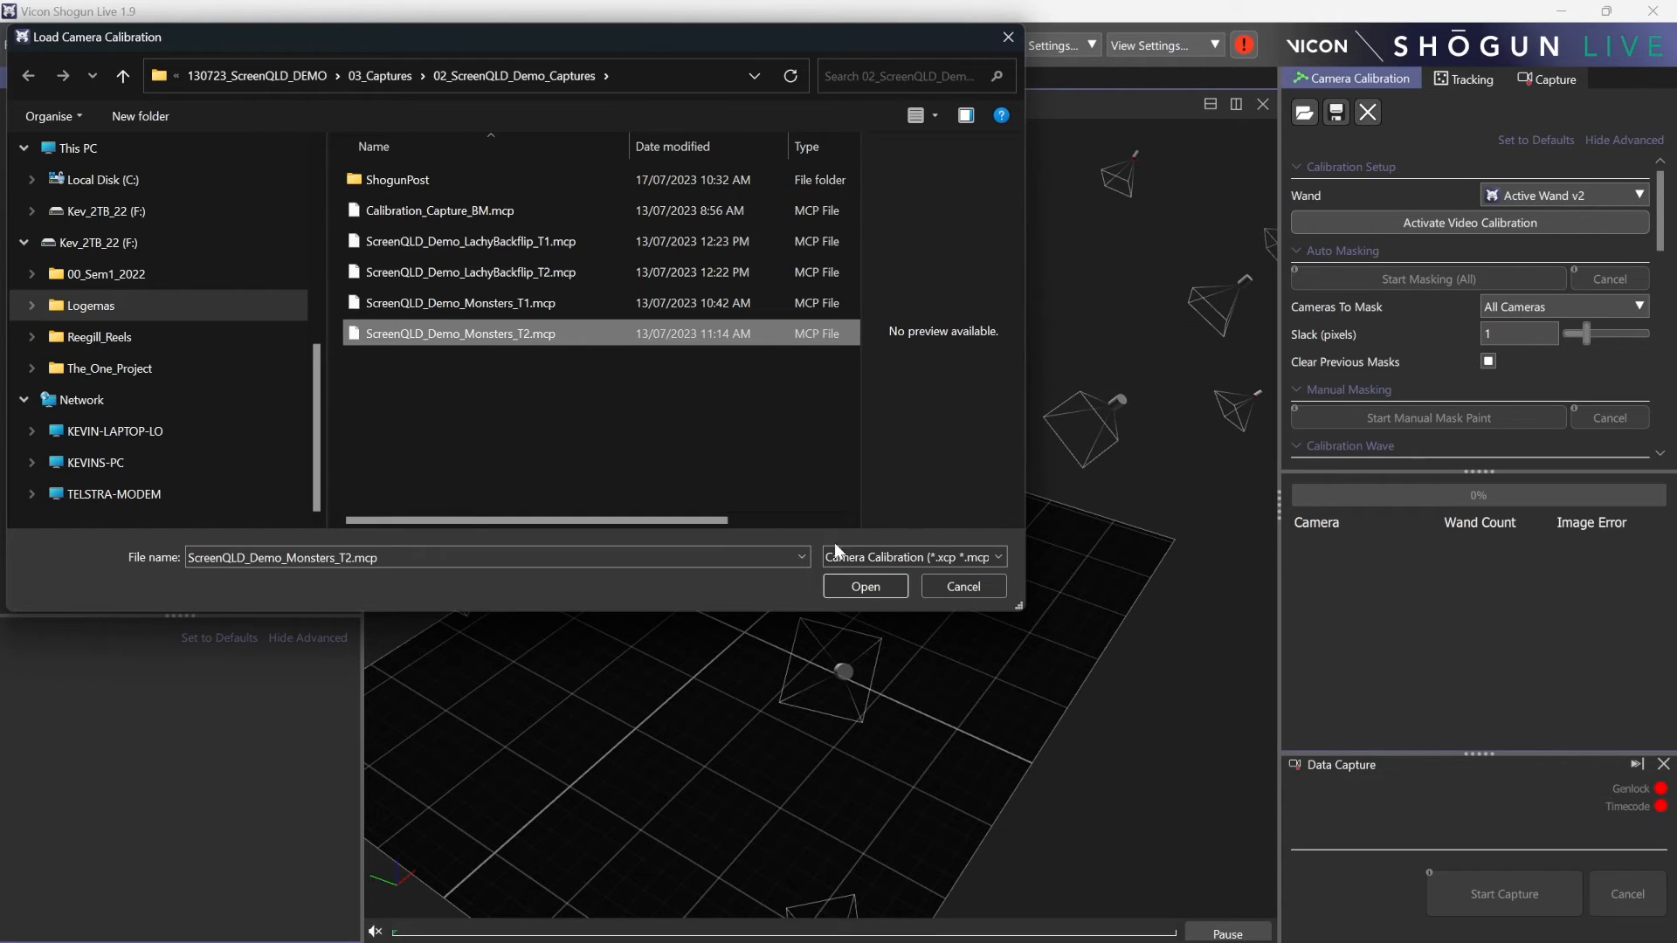
click(863, 584)
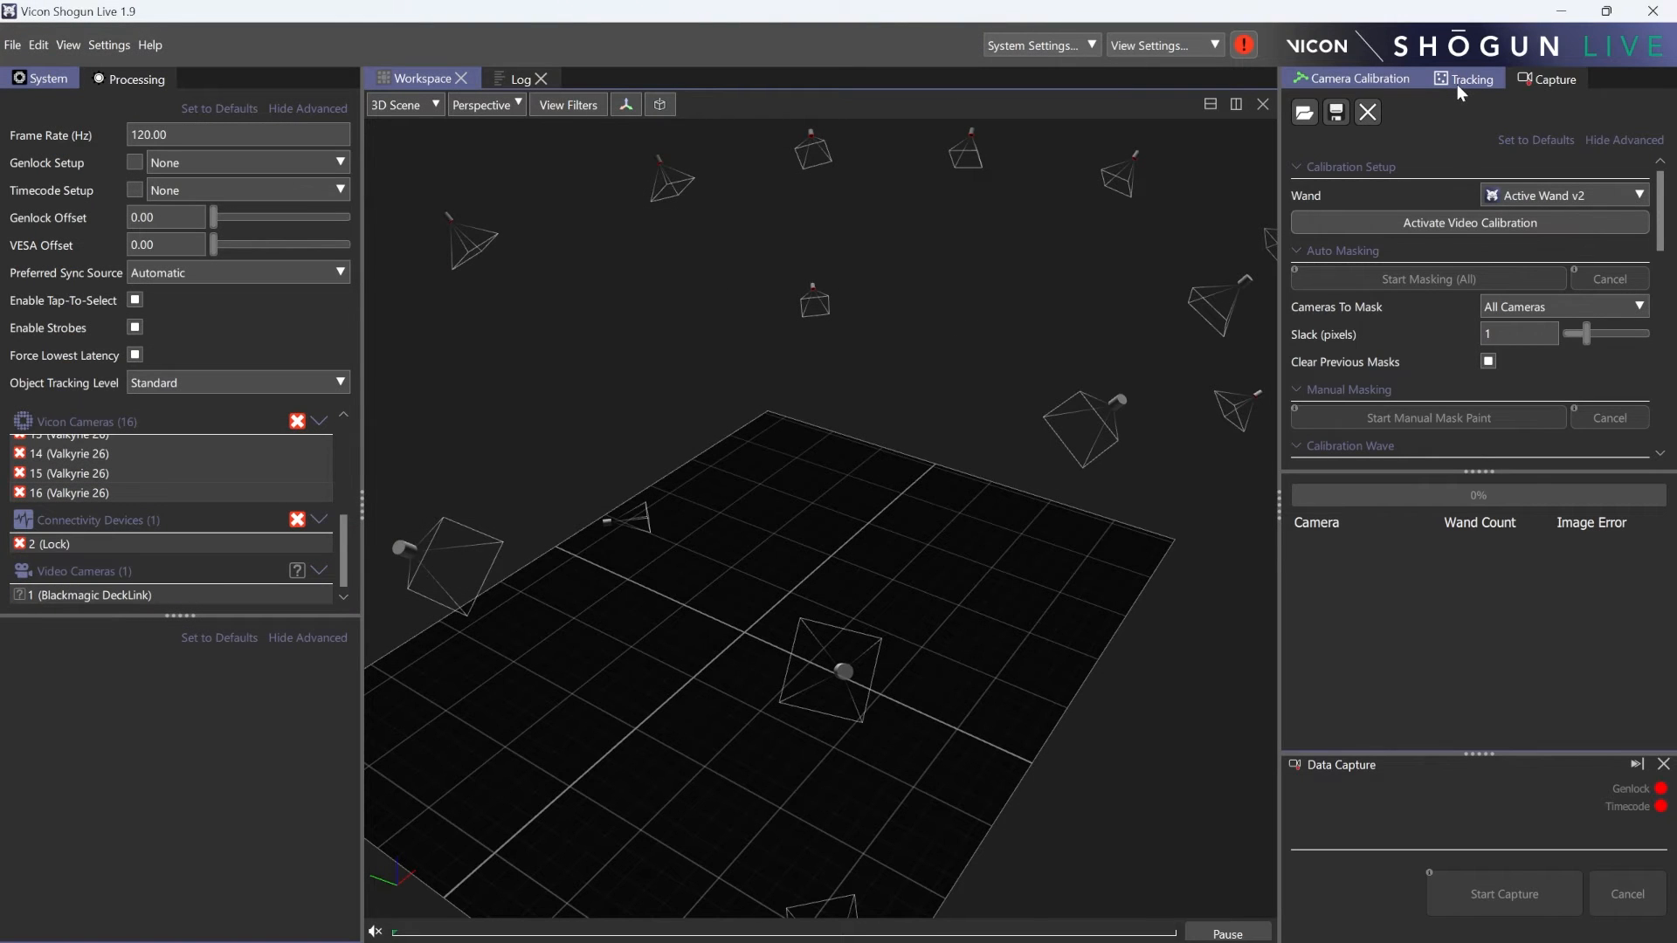
- Import the tracking subjects from the Vicon Mocap file ScreenQLD_Demo_Monsters_T2.mcp
click(1457, 84)
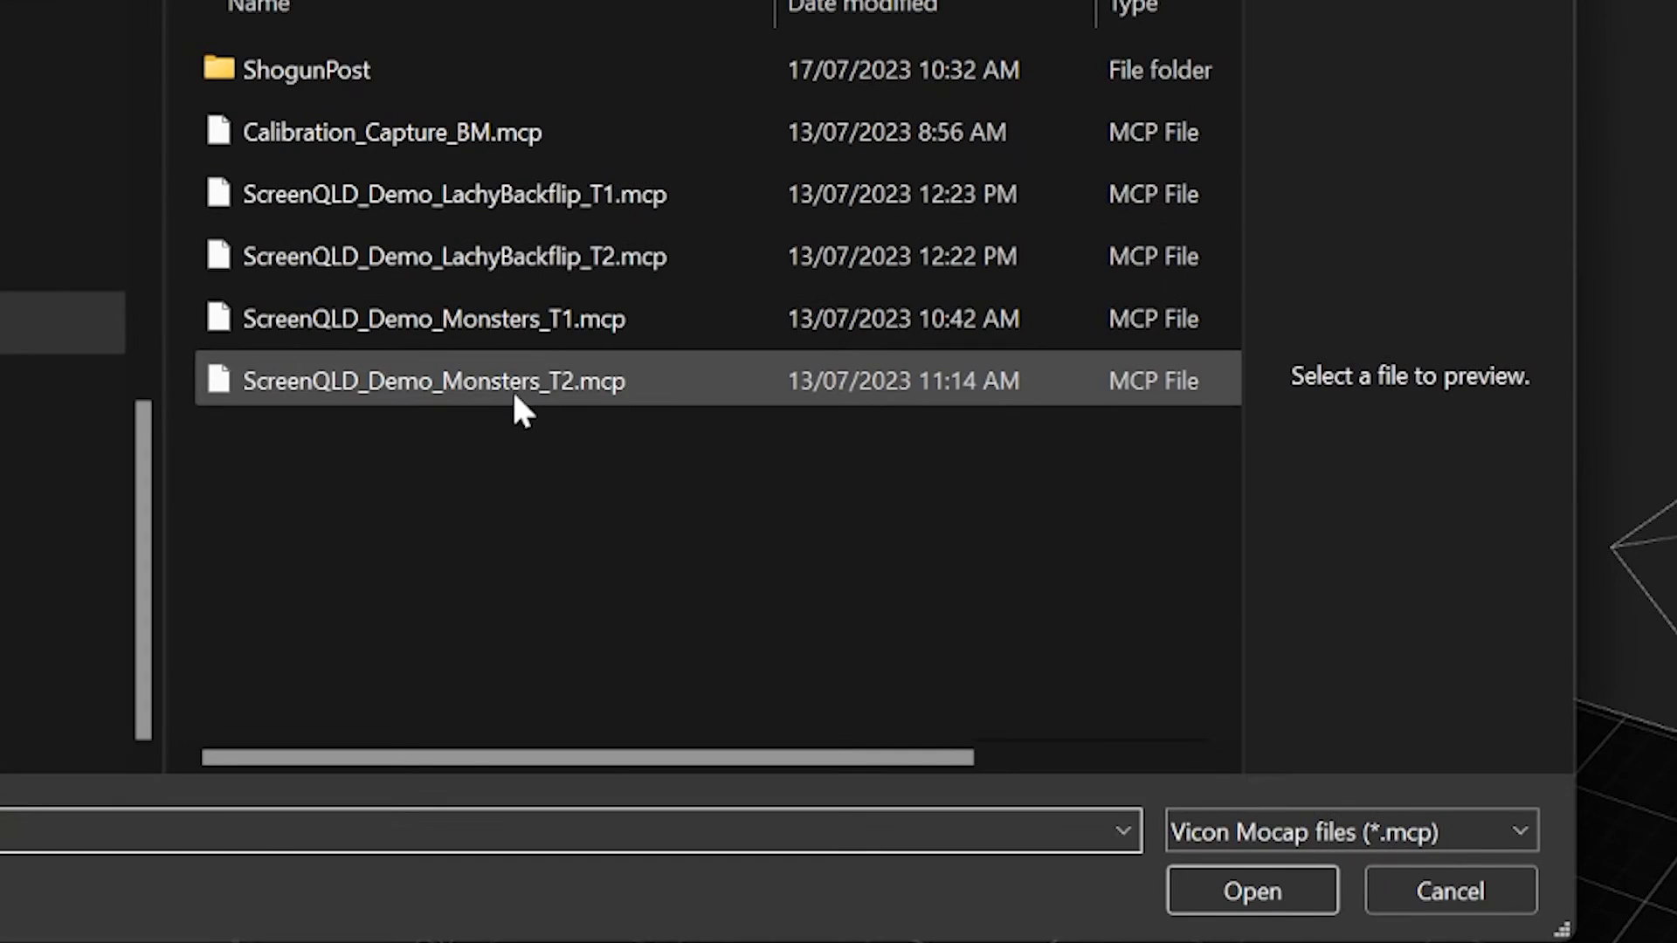
click(513, 385)
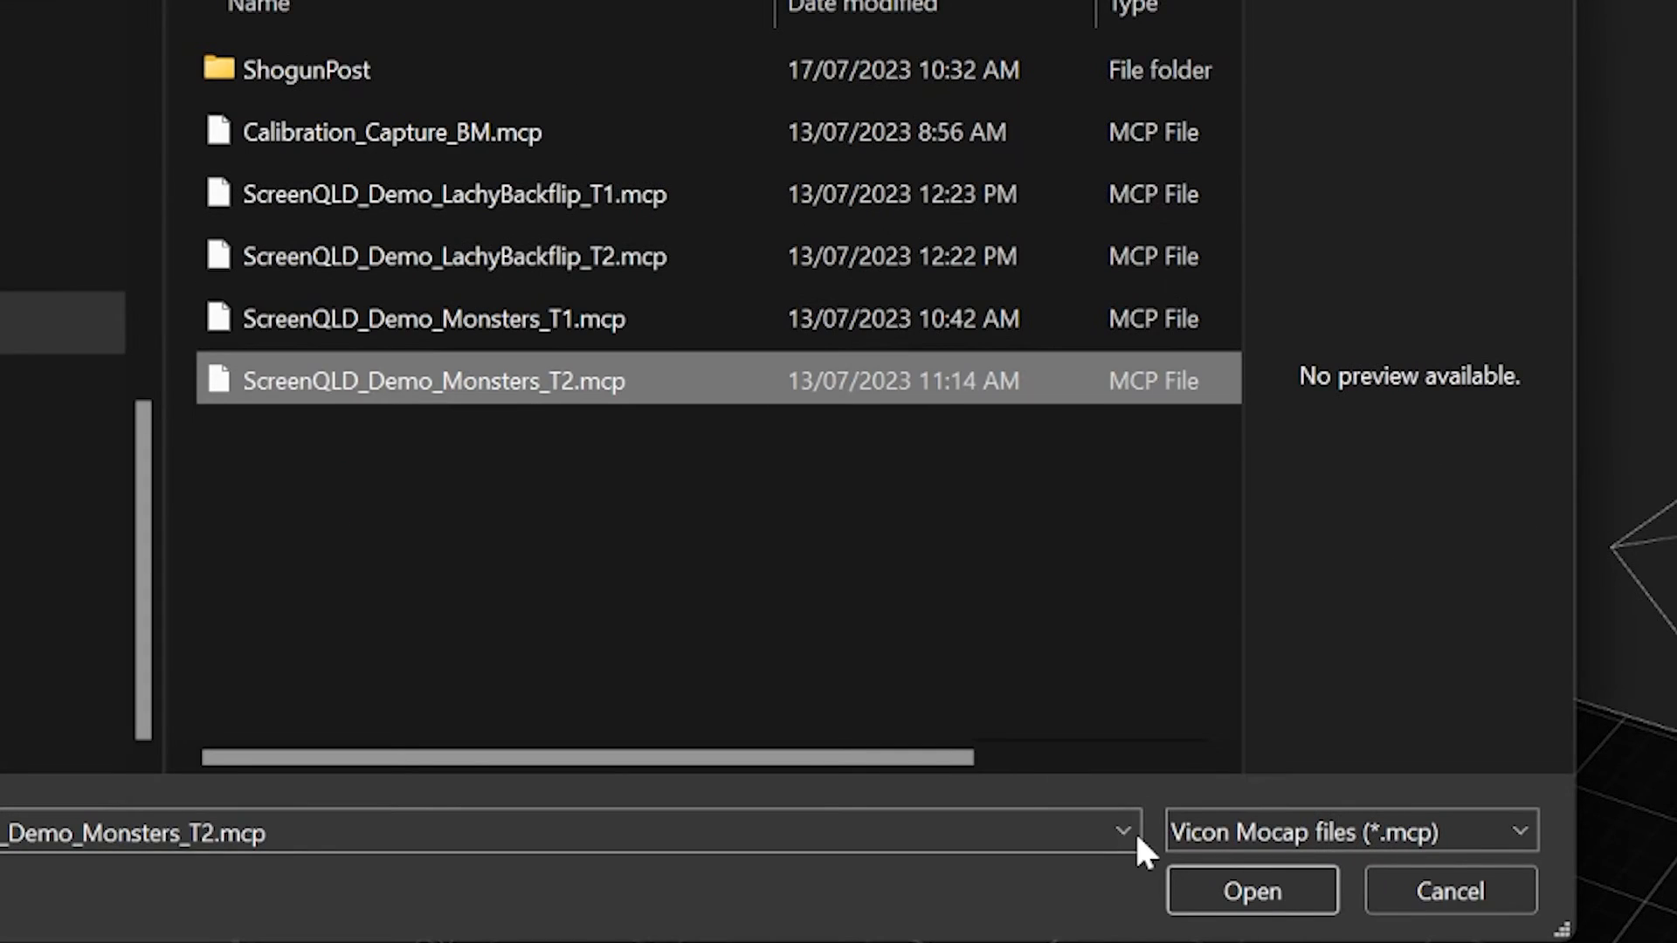
click(1252, 892)
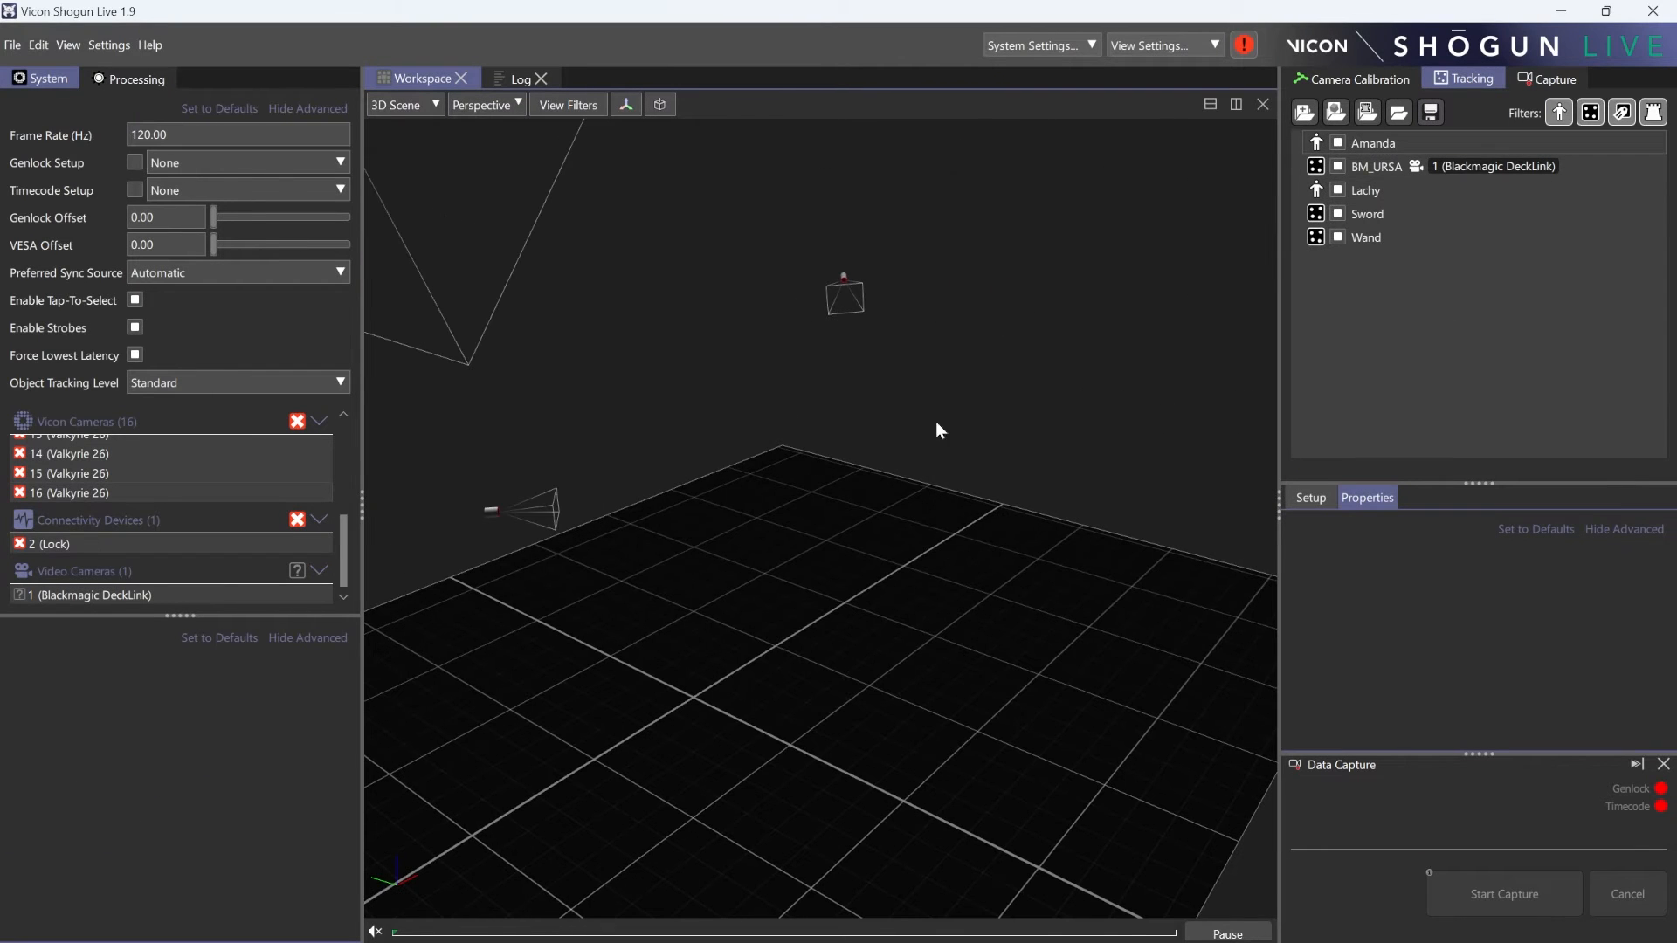
- Disable tracking of BM_URSA, the second performer, Sword and Wand, leaving only the first performer enabled
alt+drag(947, 351, 959, 485)
click(1074, 285)
click(1074, 326)
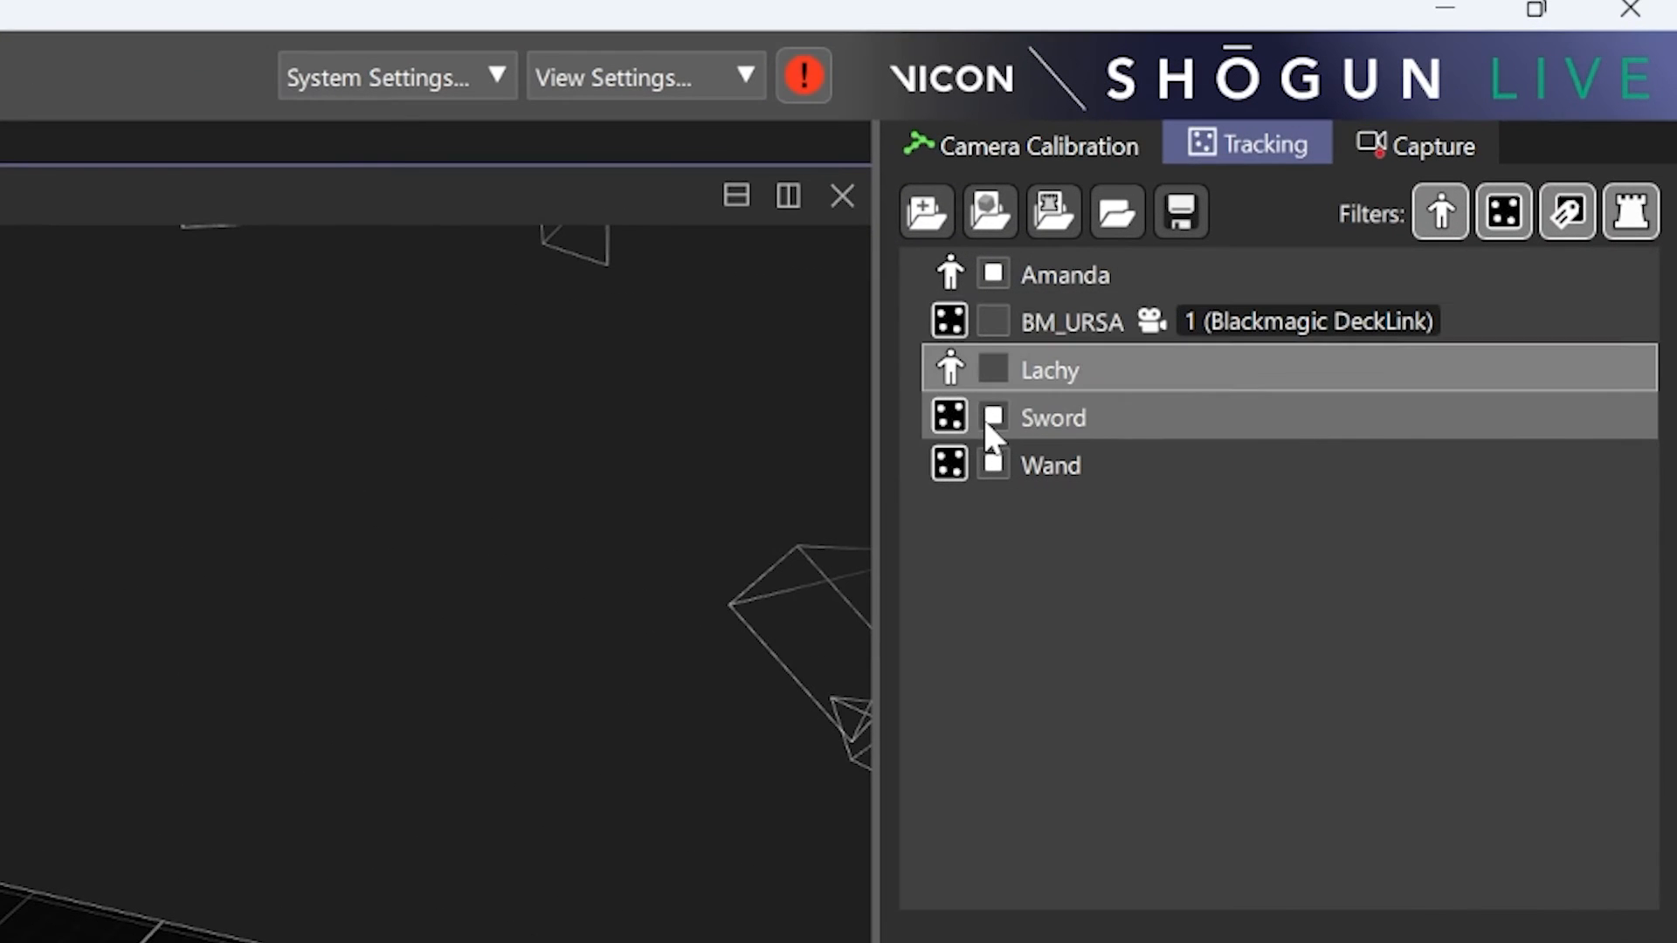
click(1074, 368)
click(1074, 410)
- Stream the loaded camera data from Vicon Virtual System into Shogun Live and minimize the streaming window
alt+drag(107, 771, 4, 812)
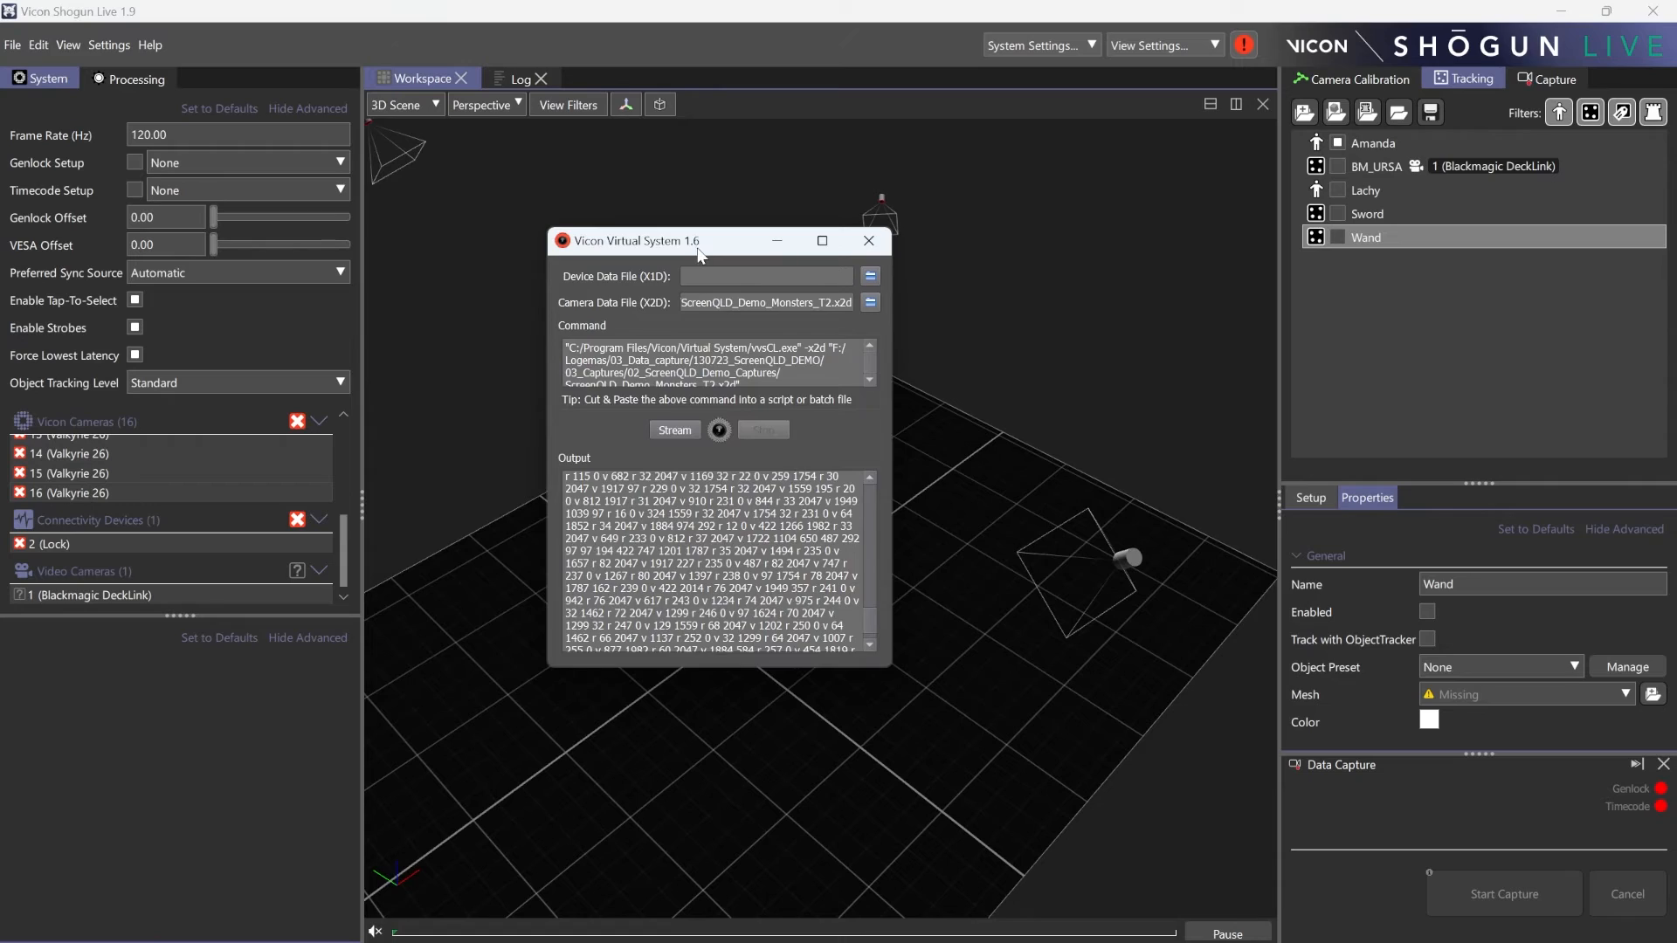
drag(699, 245, 861, 227)
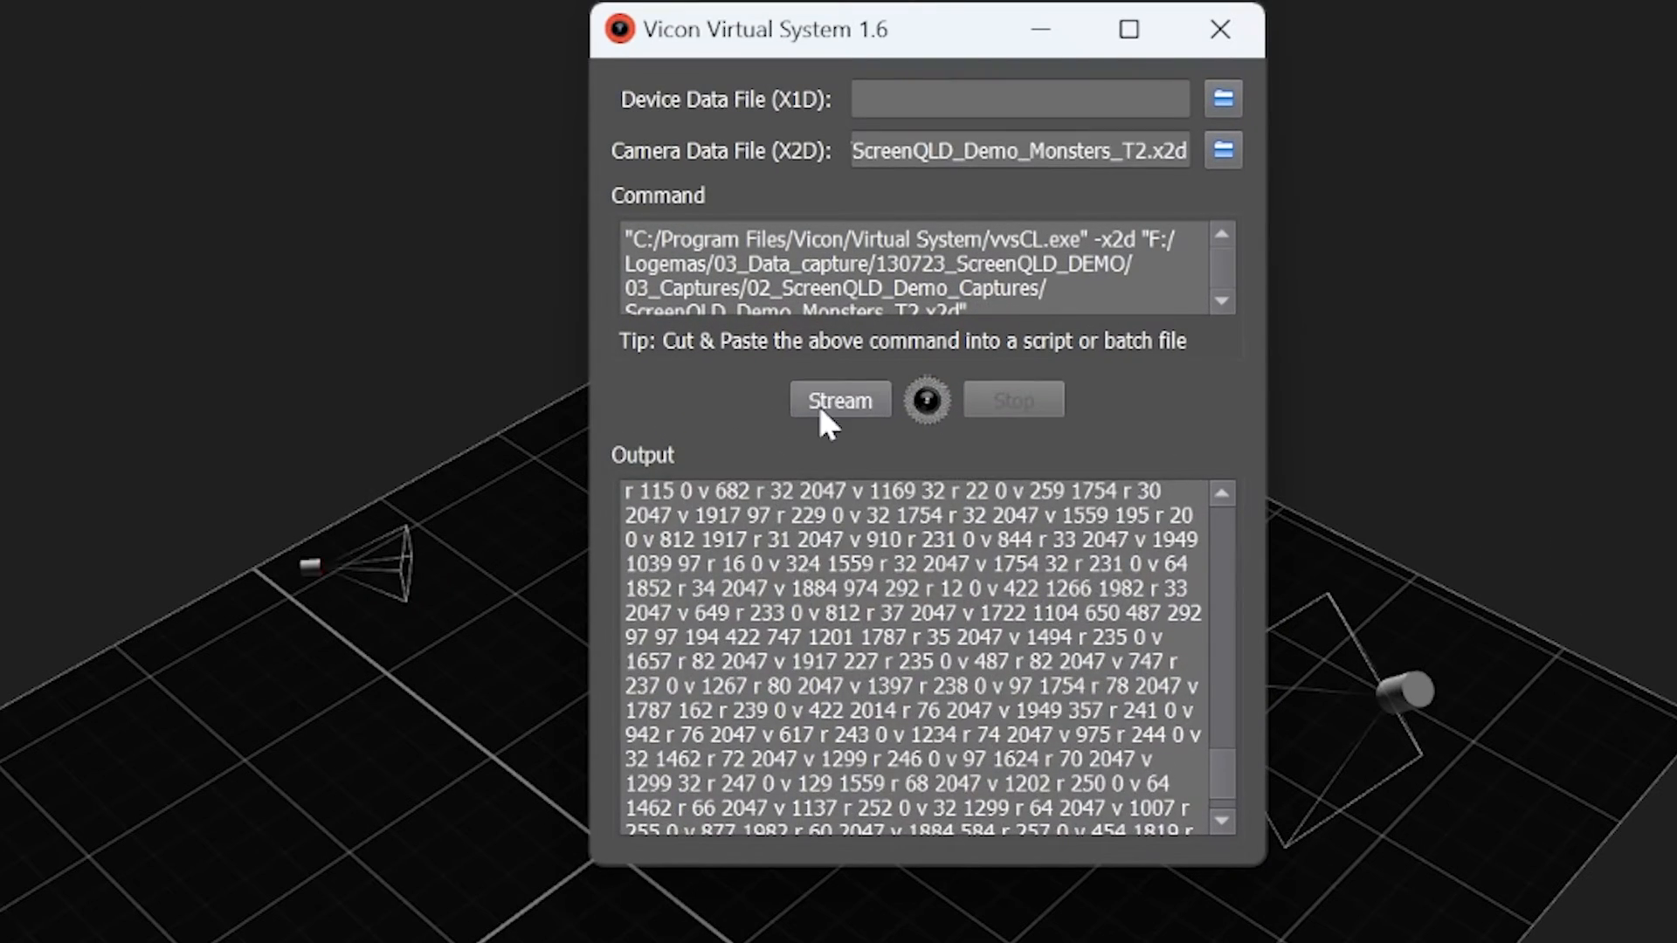
click(839, 410)
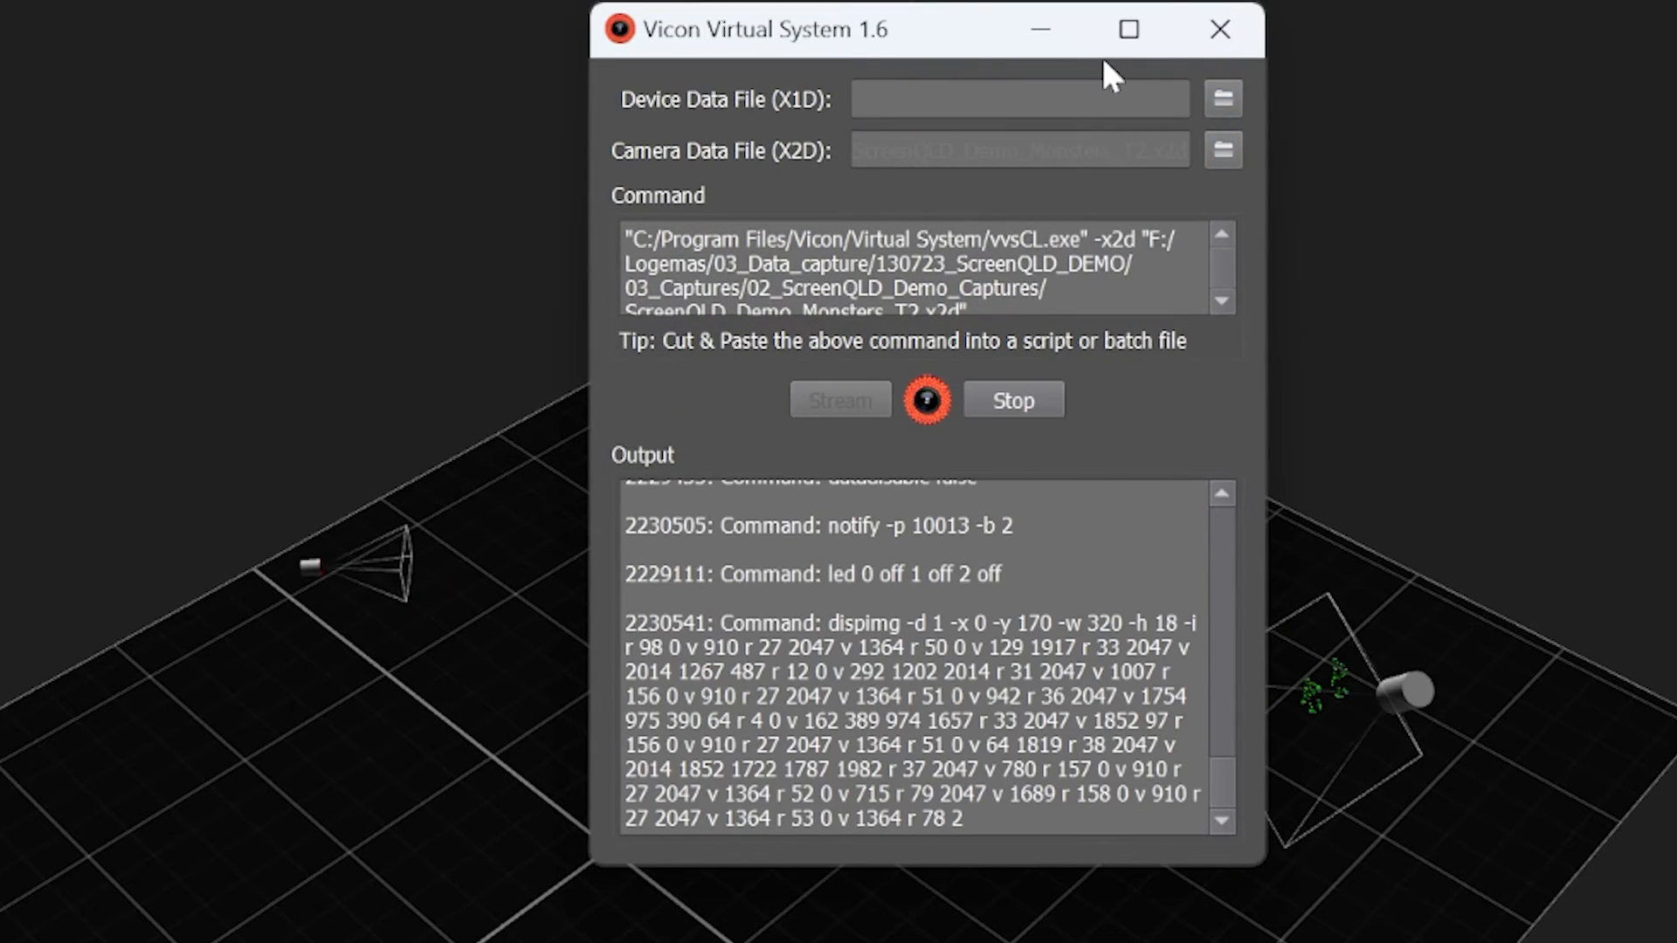
click(1046, 35)
alt+drag(916, 326, 960, 594)
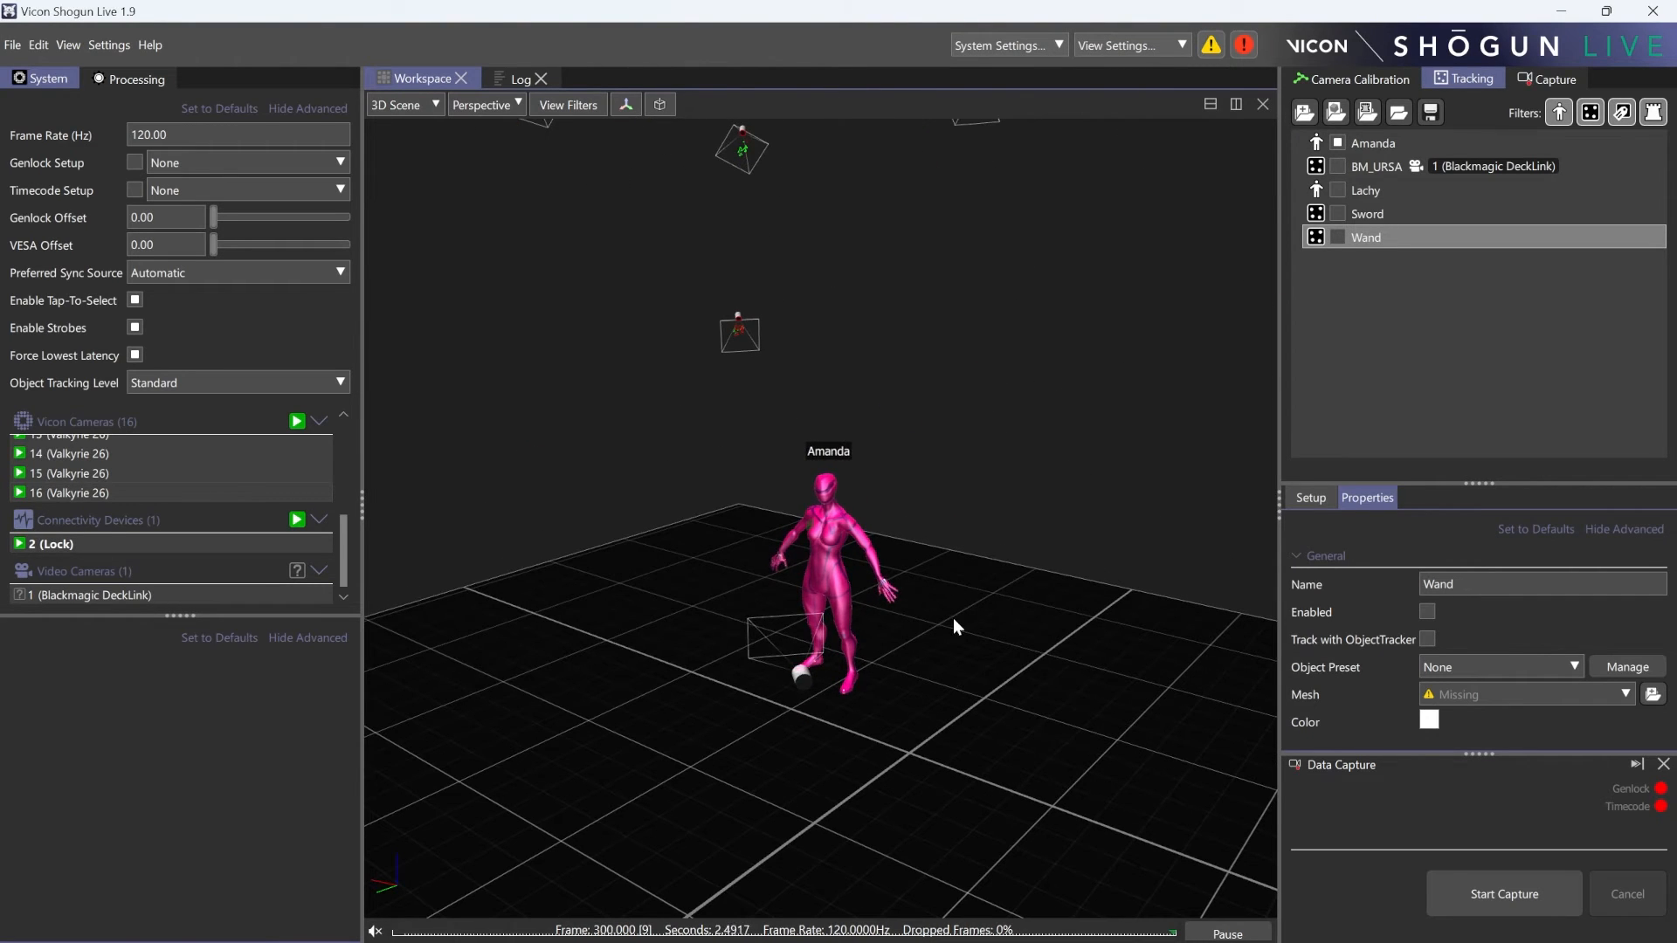
- Enable X-Ray display for solved subjects in the 3D scene's view filters
click(569, 105)
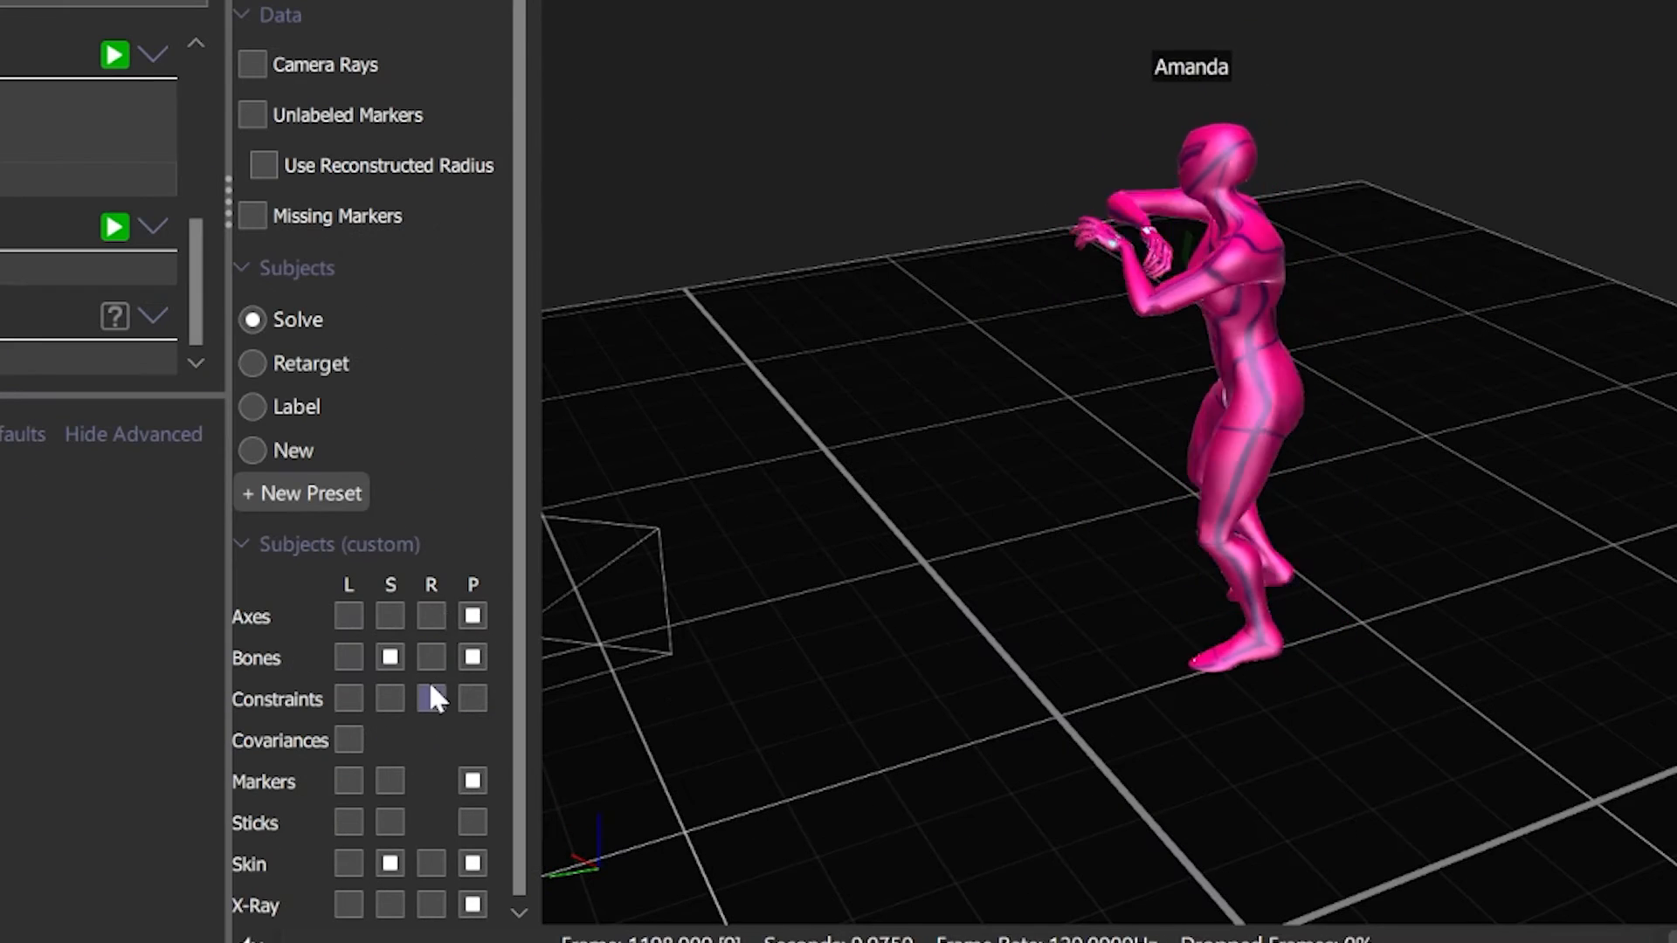
click(454, 907)
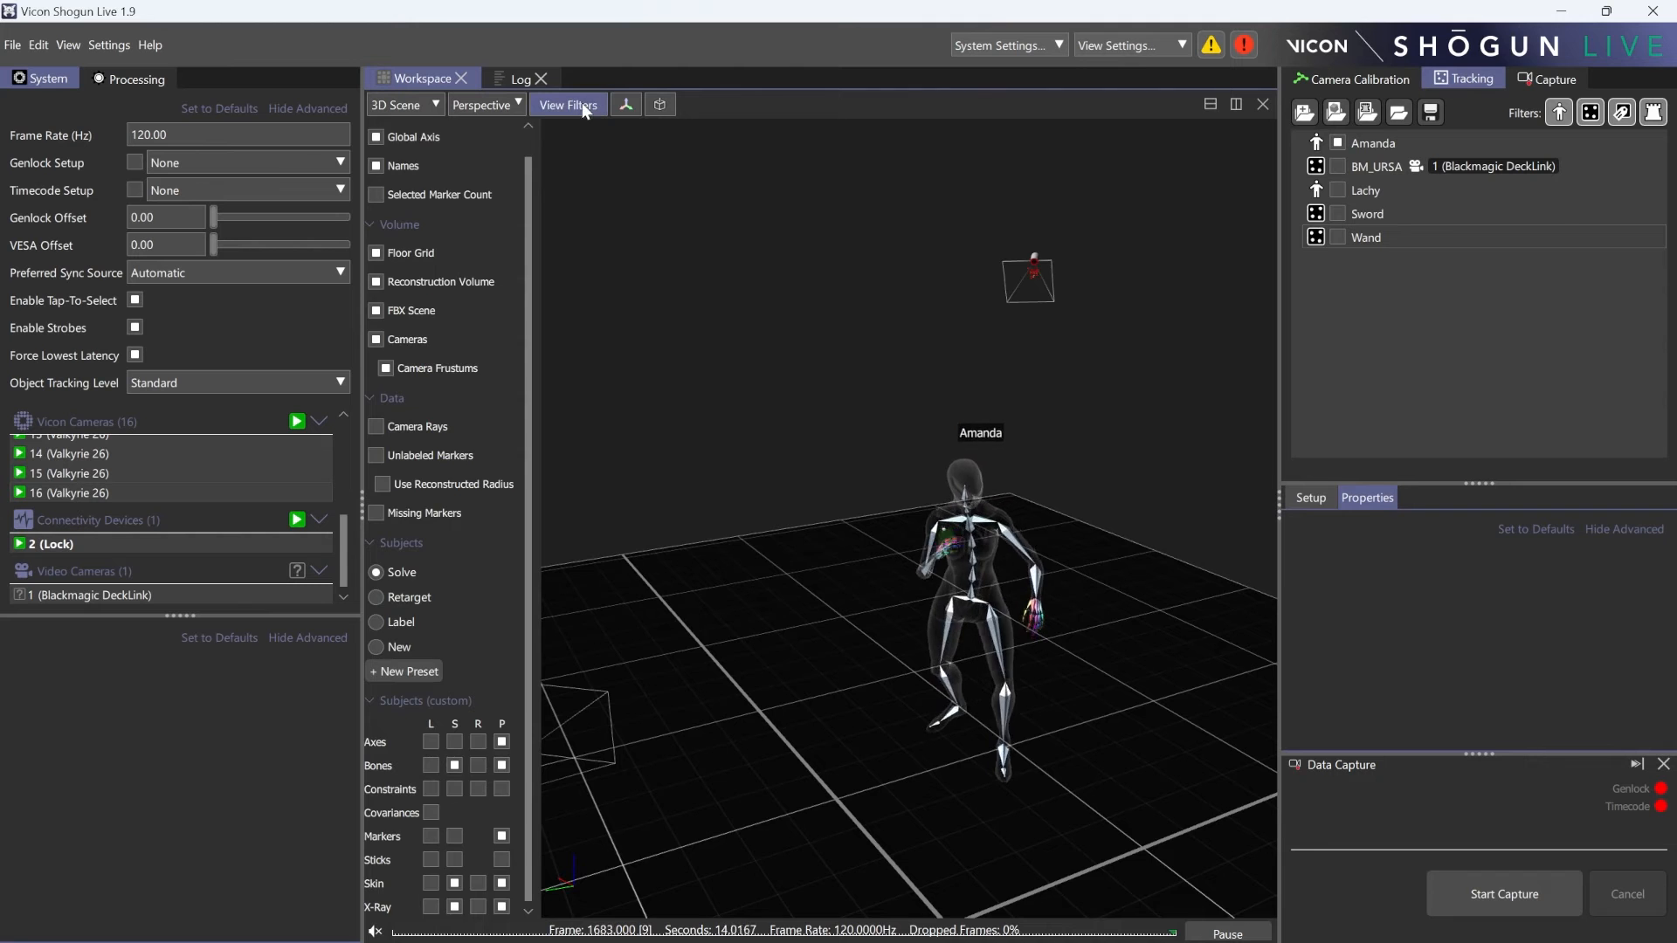
click(580, 107)
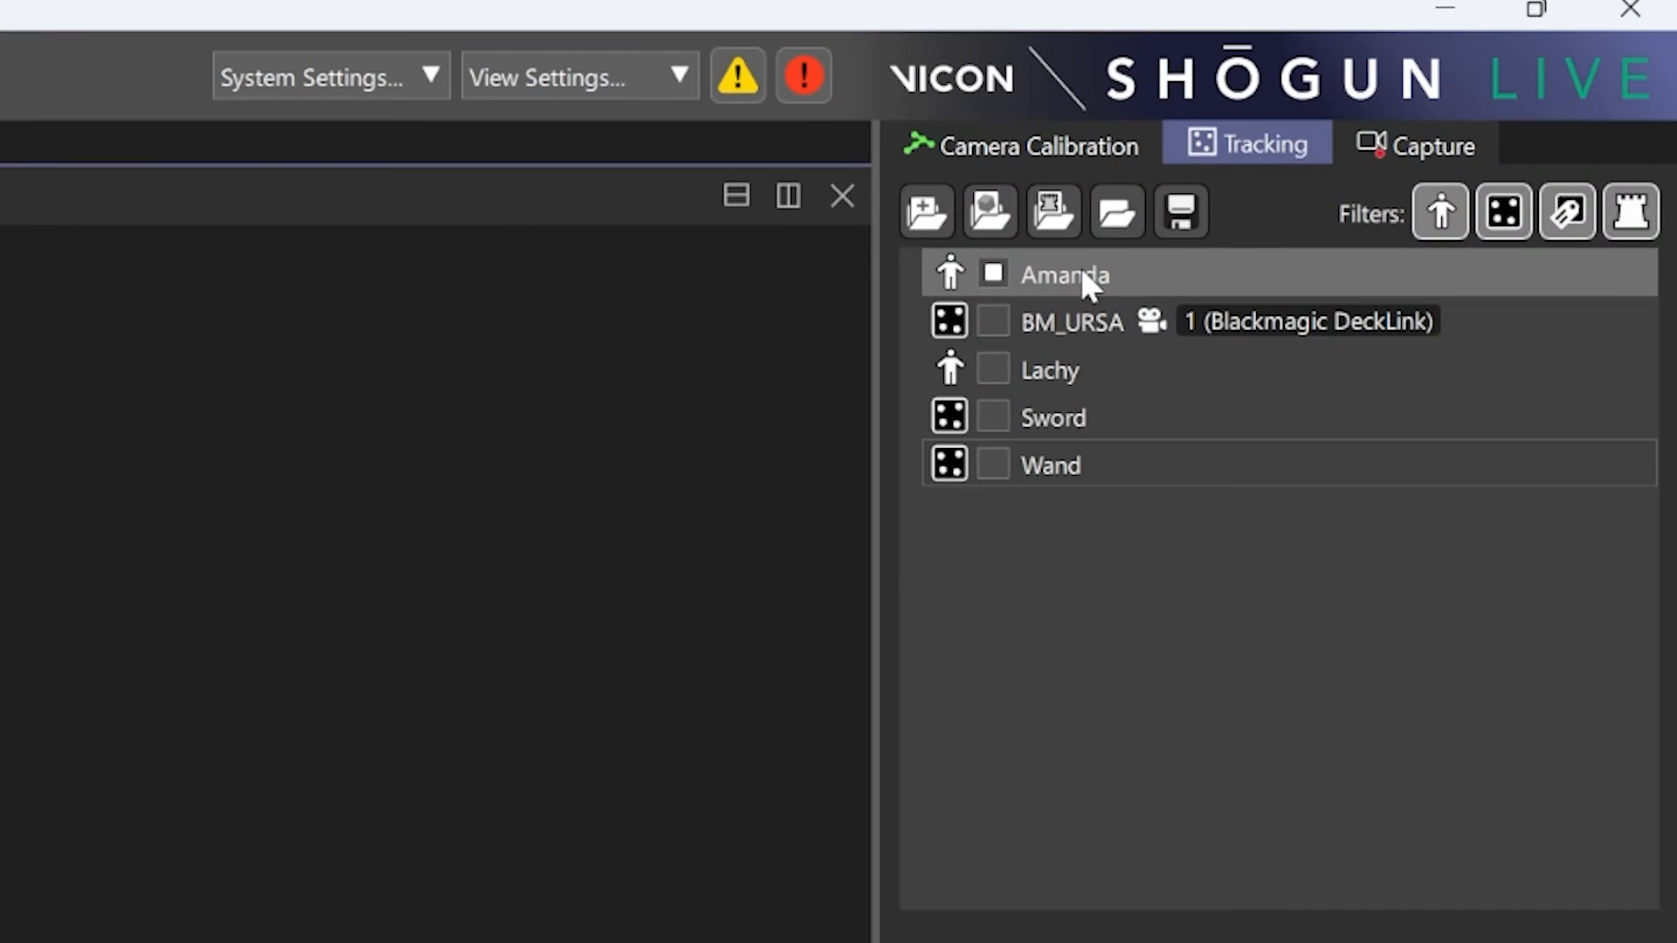
- Select the enabled performer and review the retarget setups available for that subject
click(1382, 145)
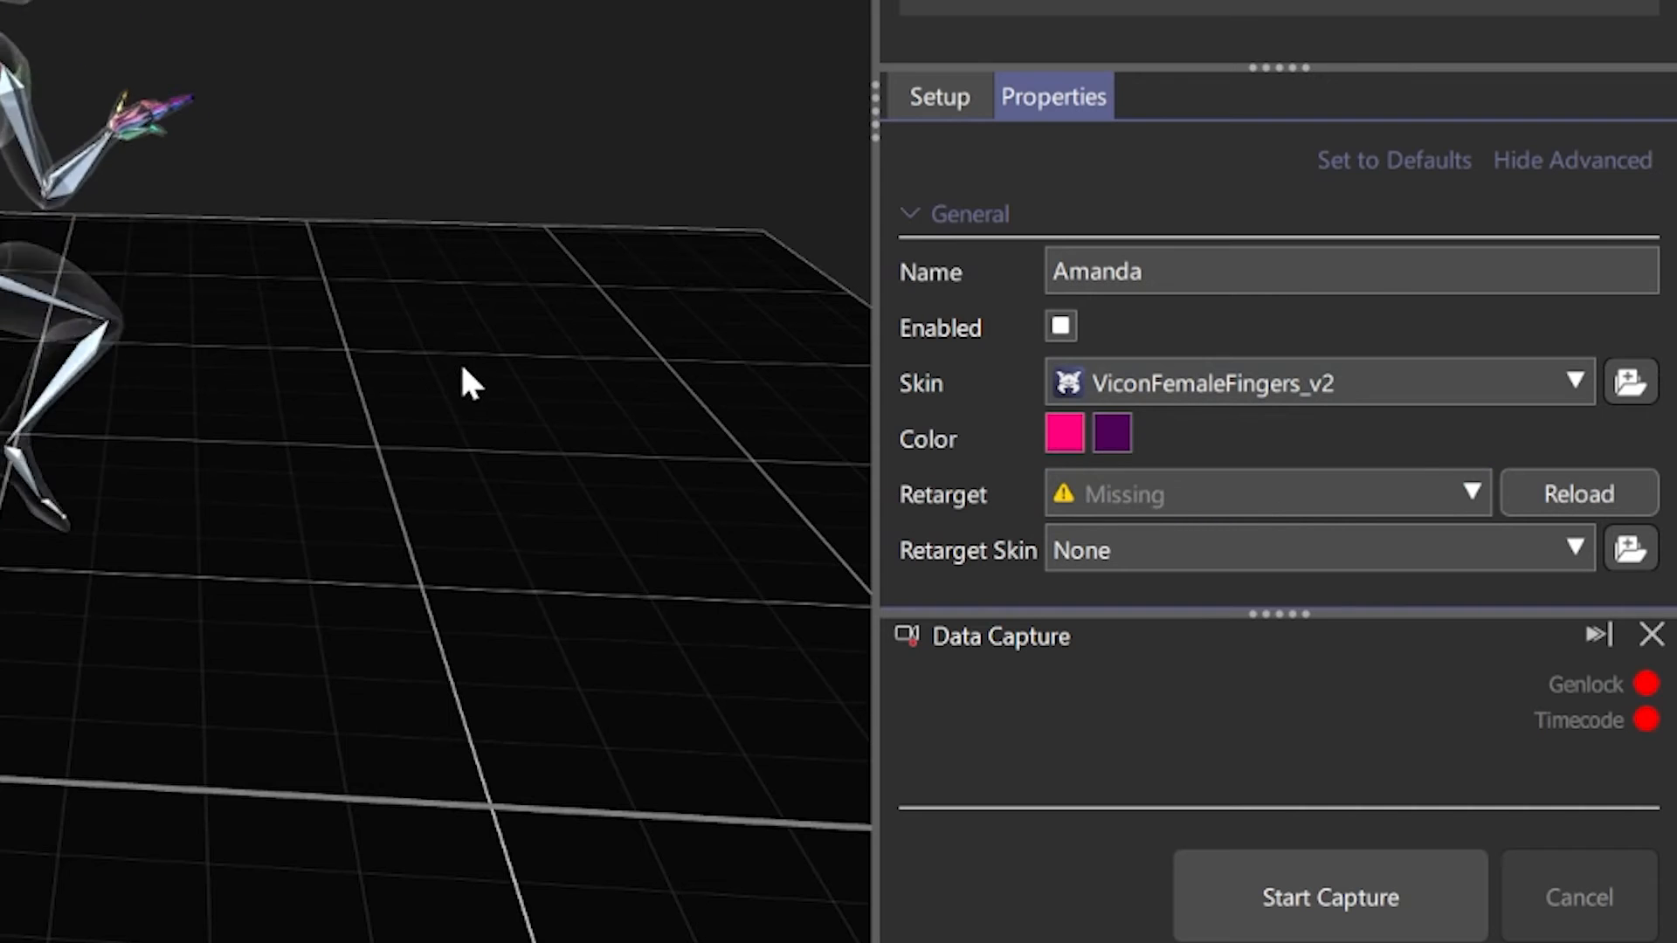
alt+drag(459, 360, 672, 363)
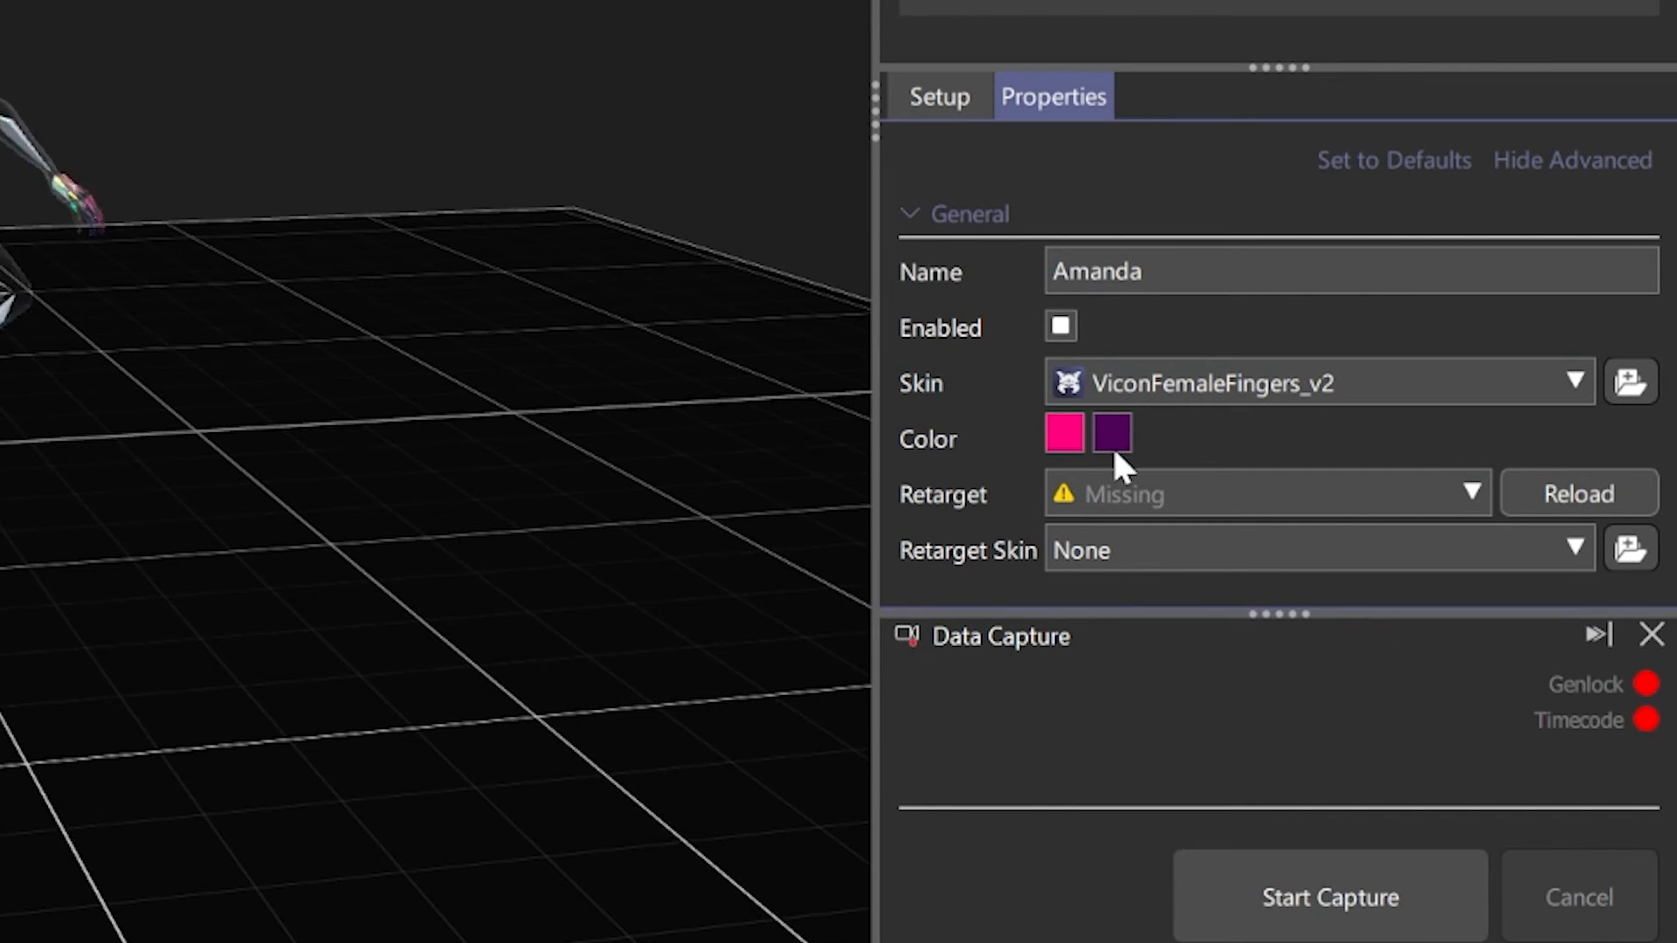
click(1356, 493)
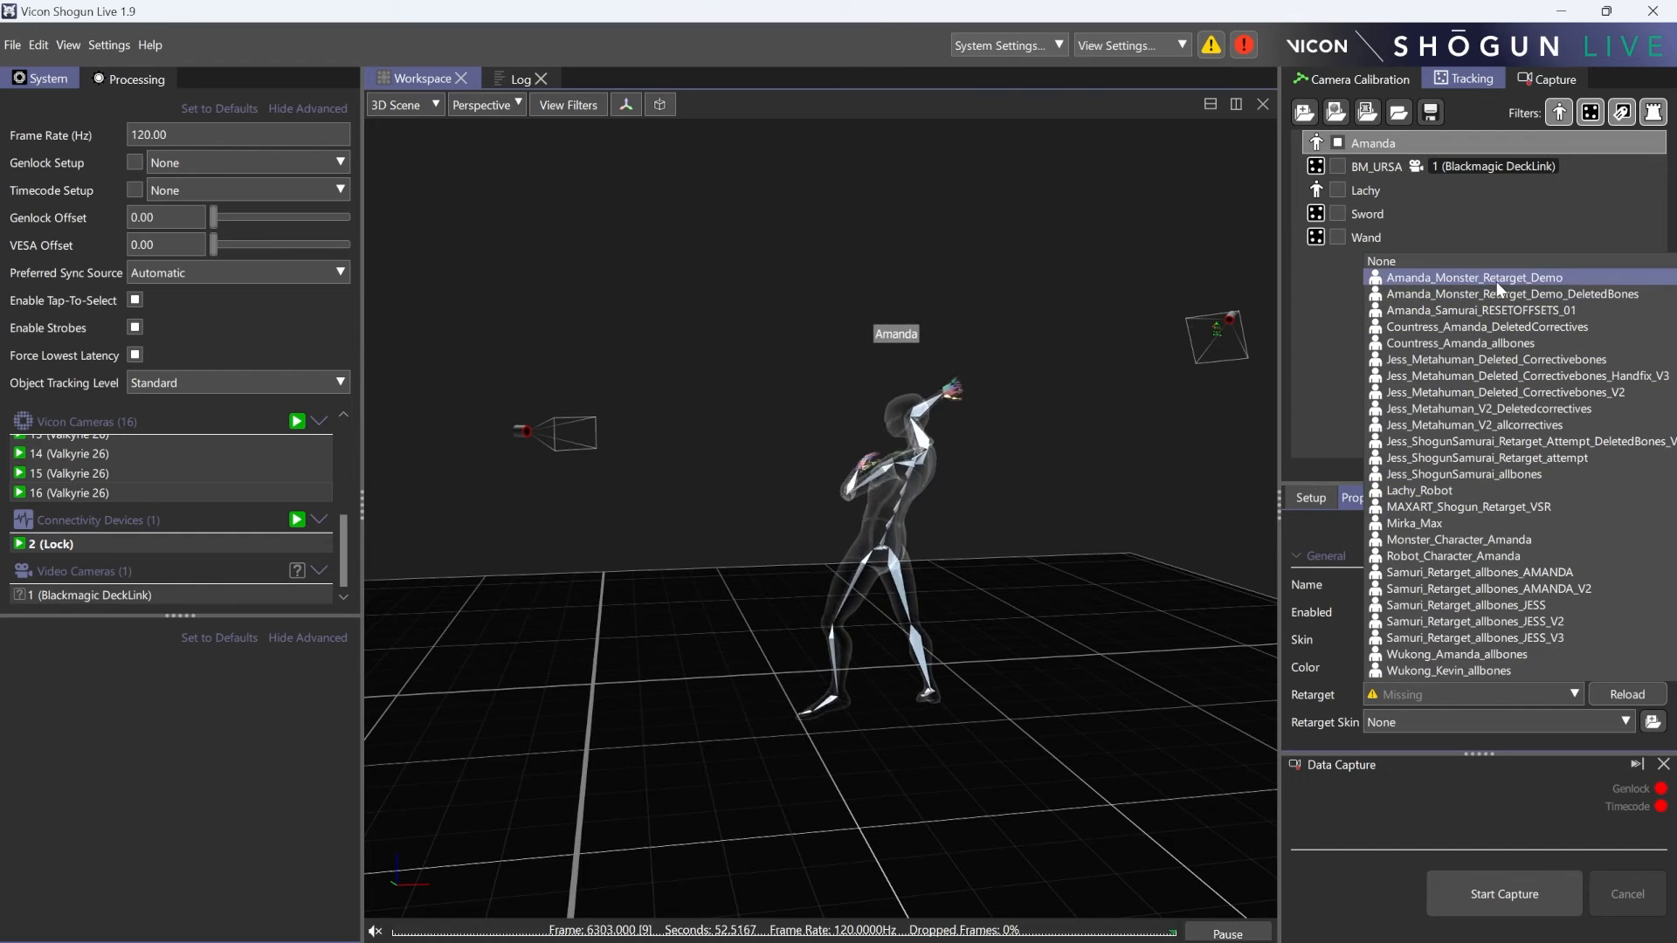
click(1313, 328)
- Check in the user preferences which folder is assigned to Retargets, leaving it as it is
click(109, 45)
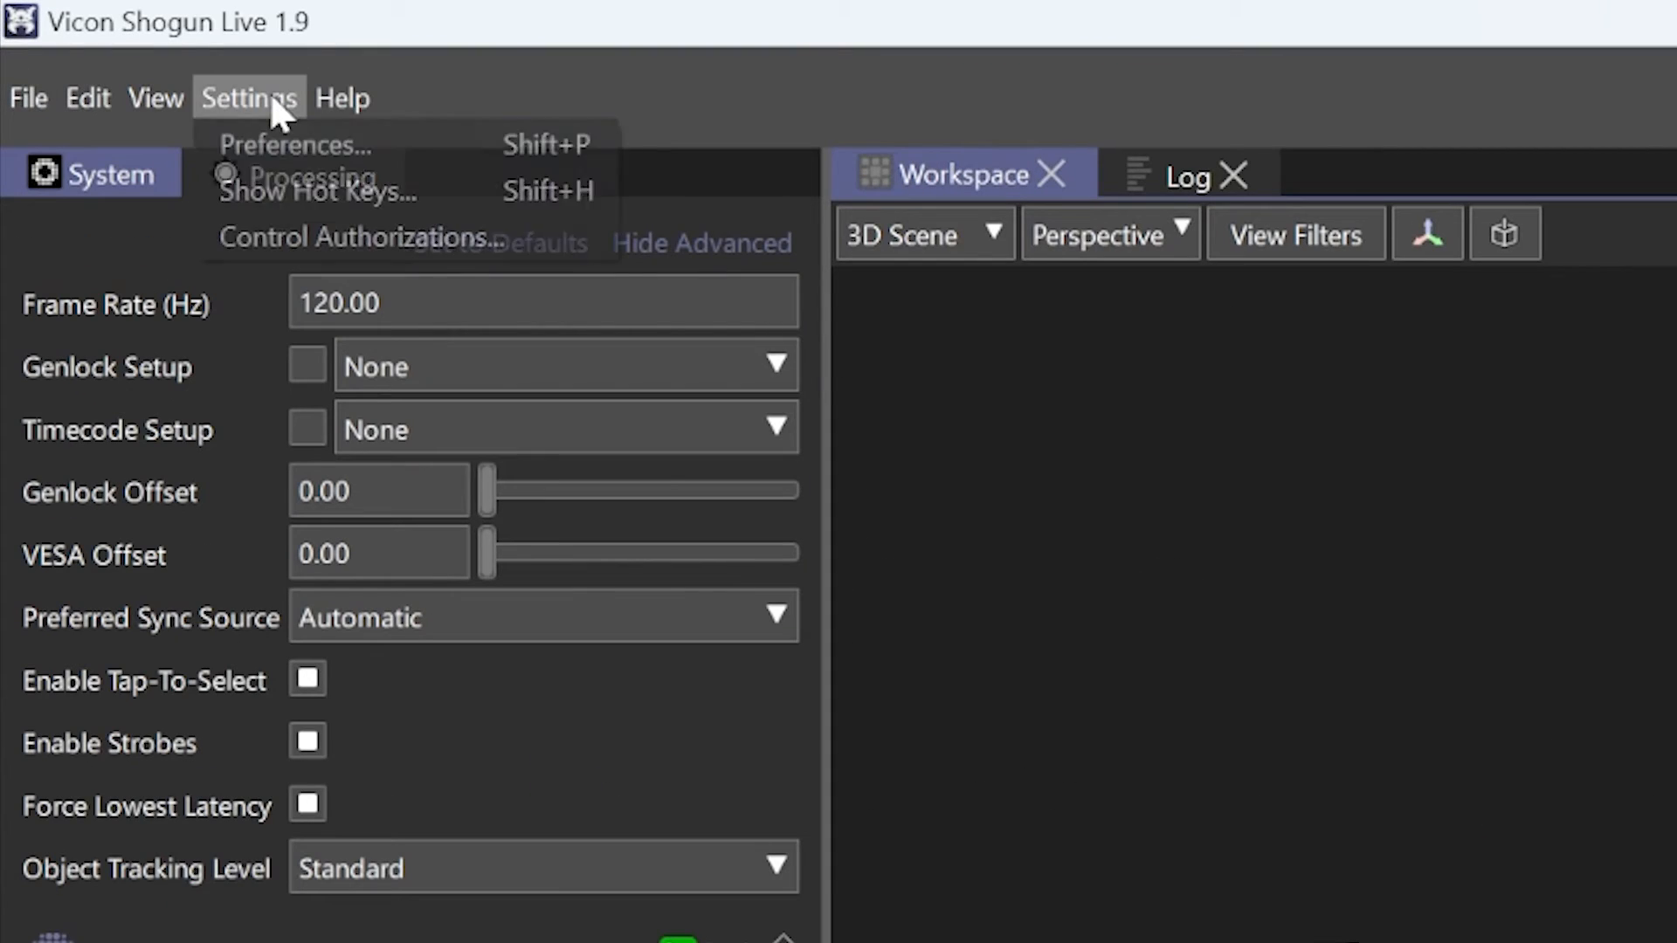
click(311, 139)
click(1512, 629)
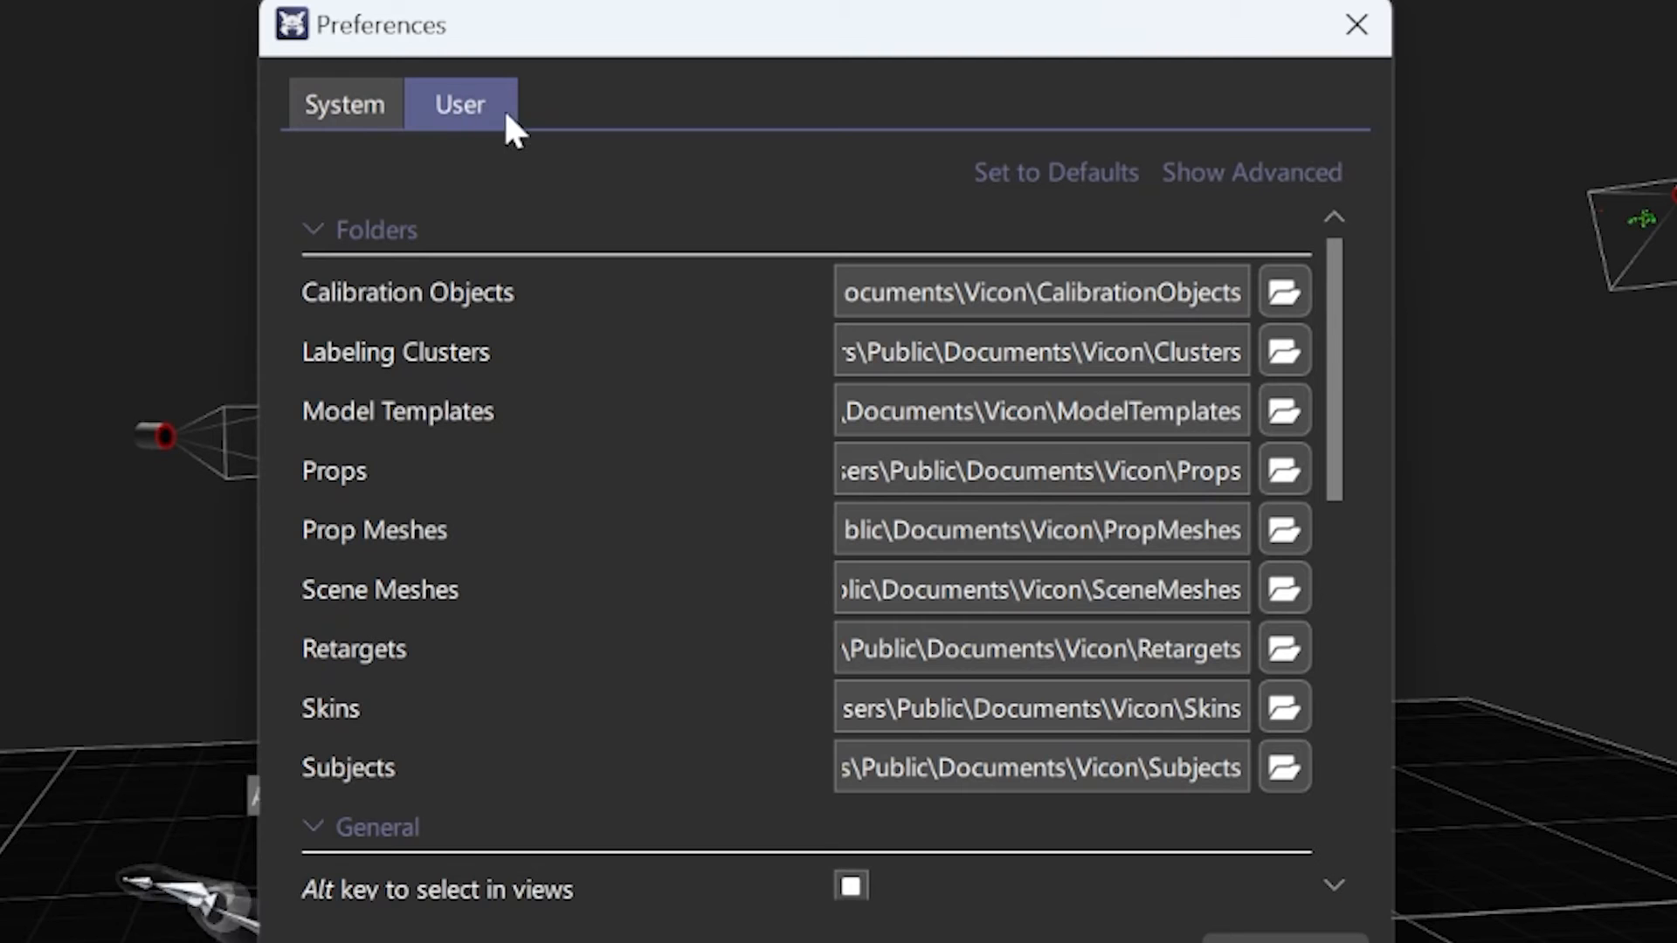
scroll(392, 578, down, 3)
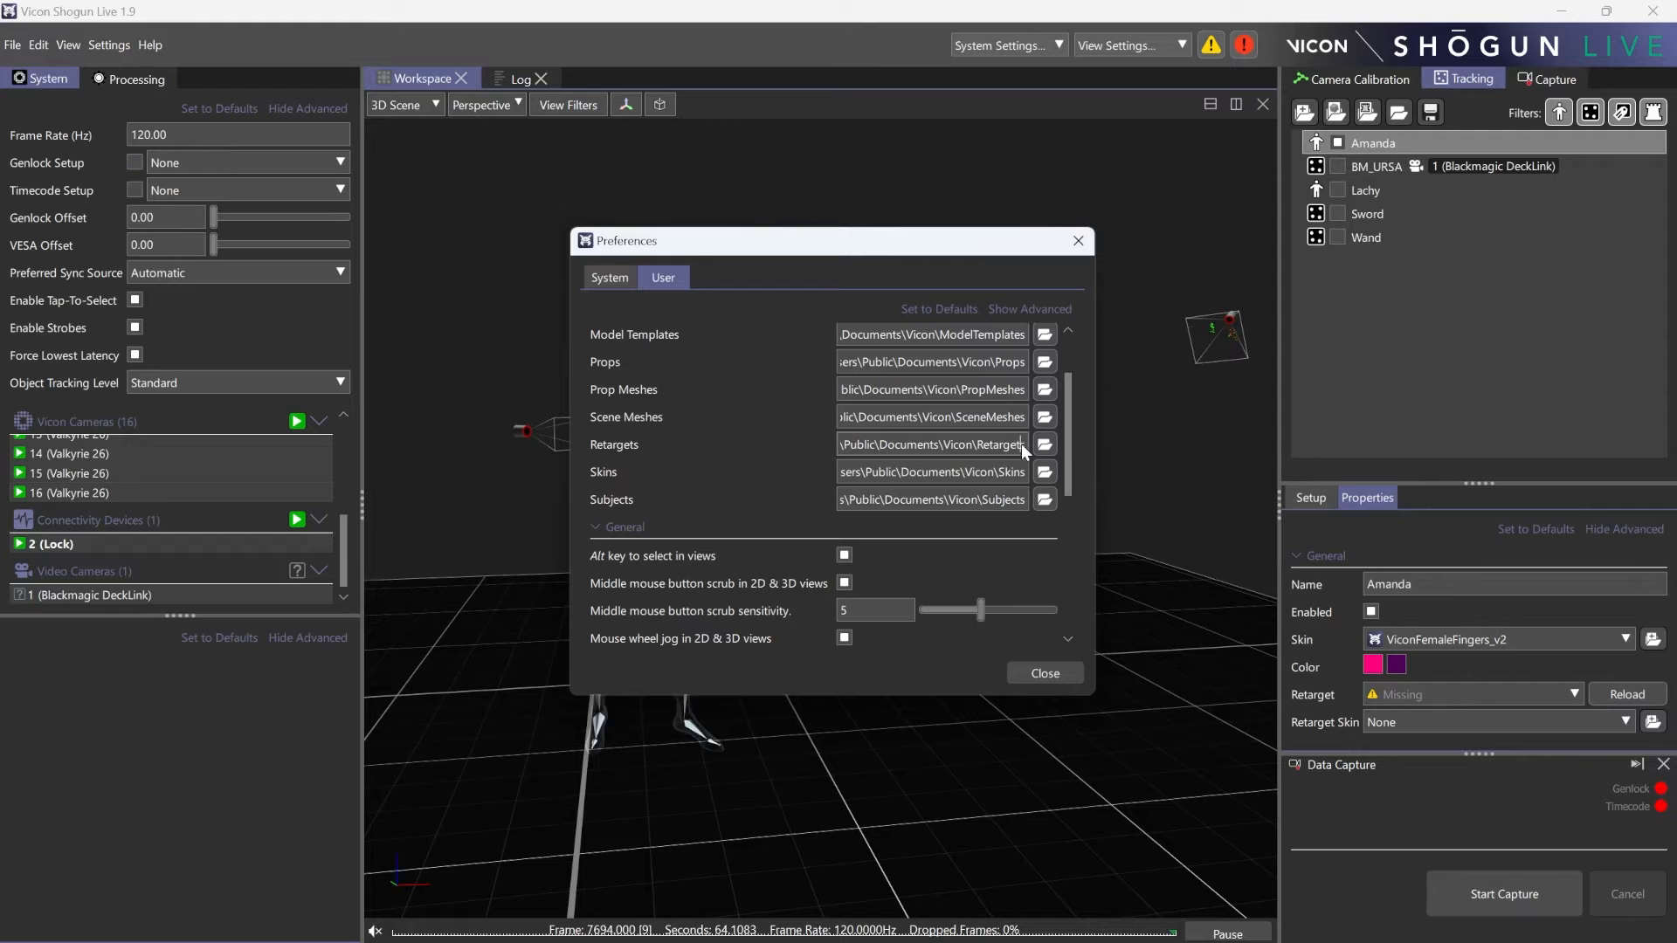
click(1043, 445)
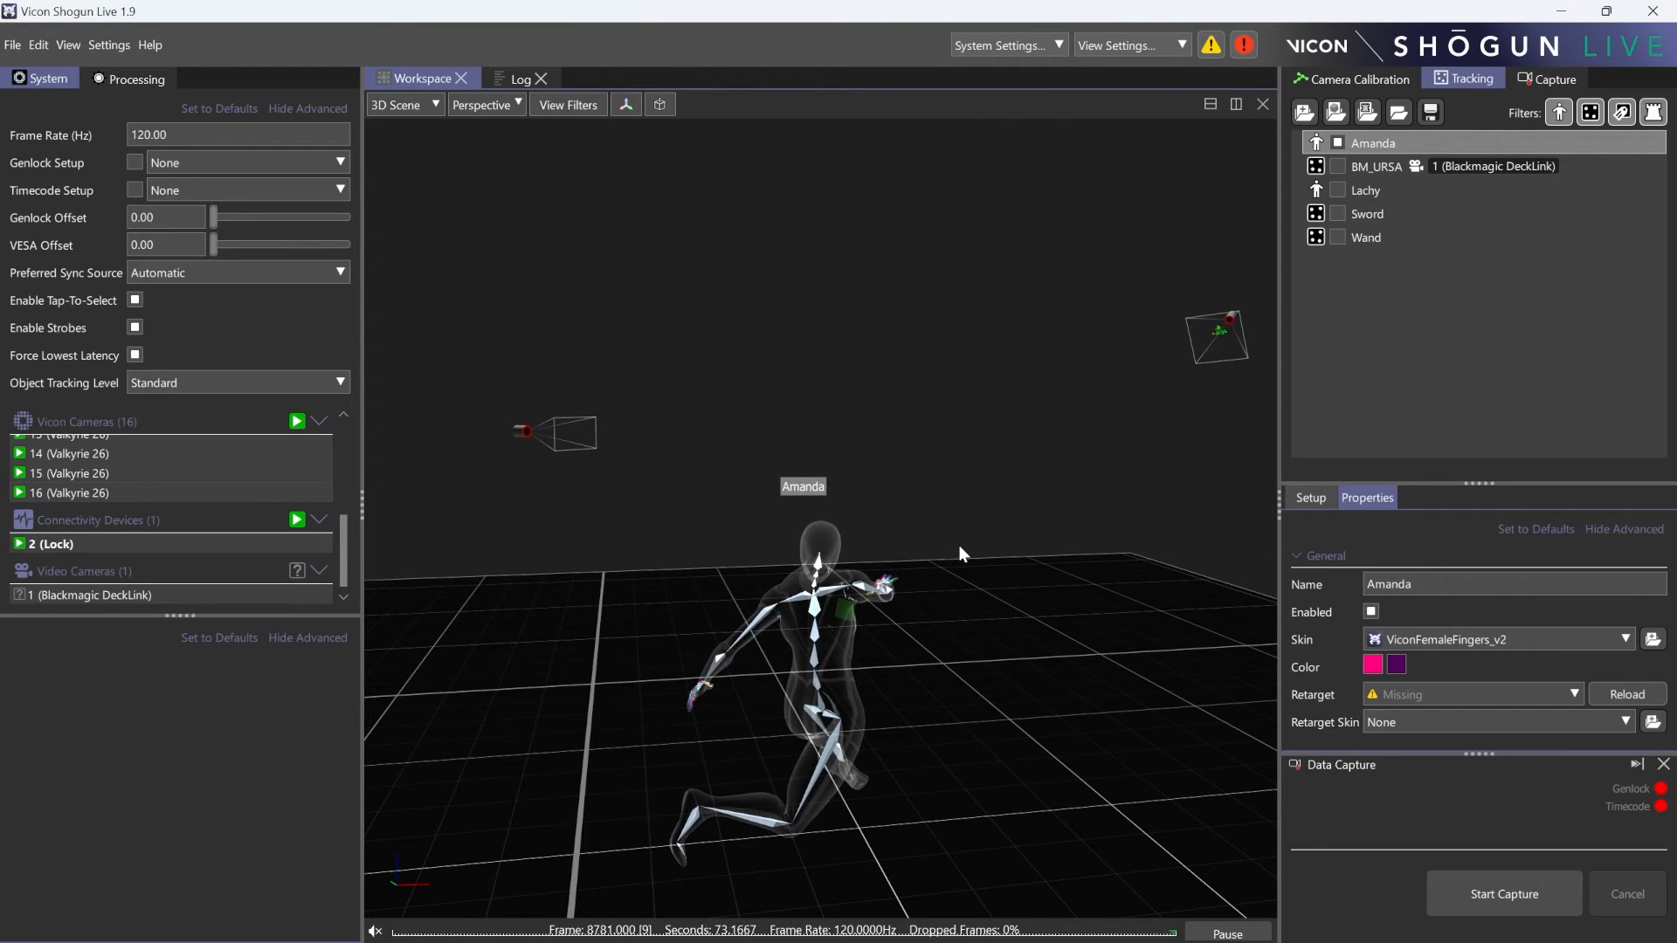
mouse_move(959, 544)
mouse_down()
mouse_move(978, 531)
mouse_move(927, 542)
mouse_up()
- Assign the Monster_Retarget_Demo_DeletedBones setup to the performer and show subjects with the Retarget view preset
click(1475, 694)
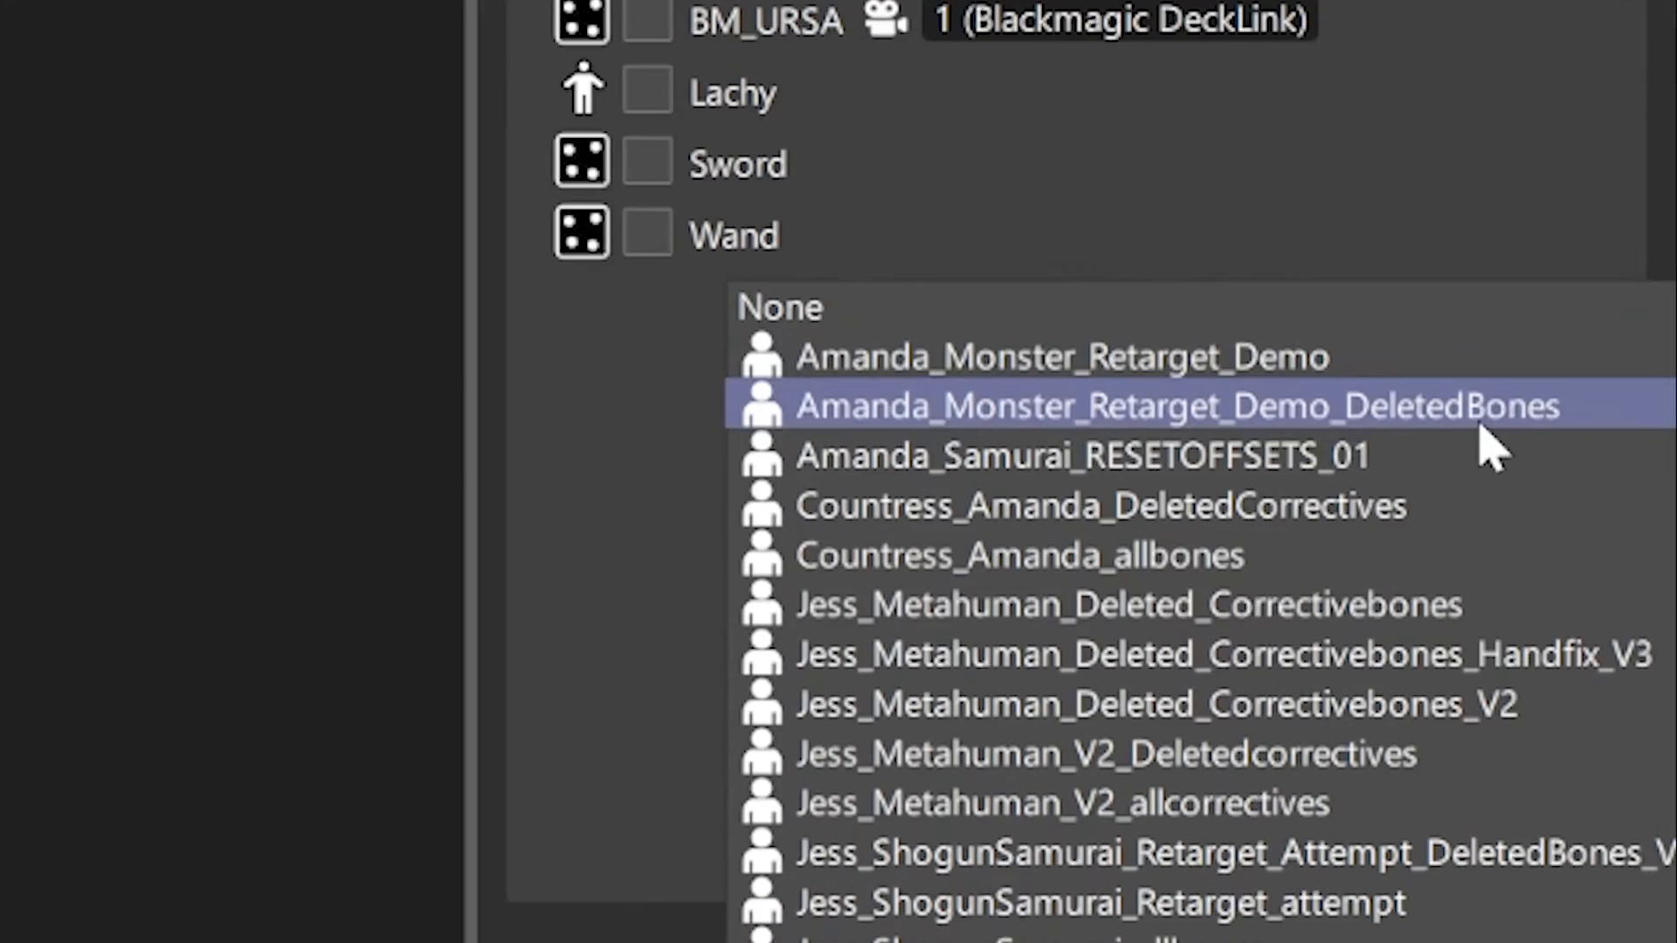
click(1439, 441)
click(567, 105)
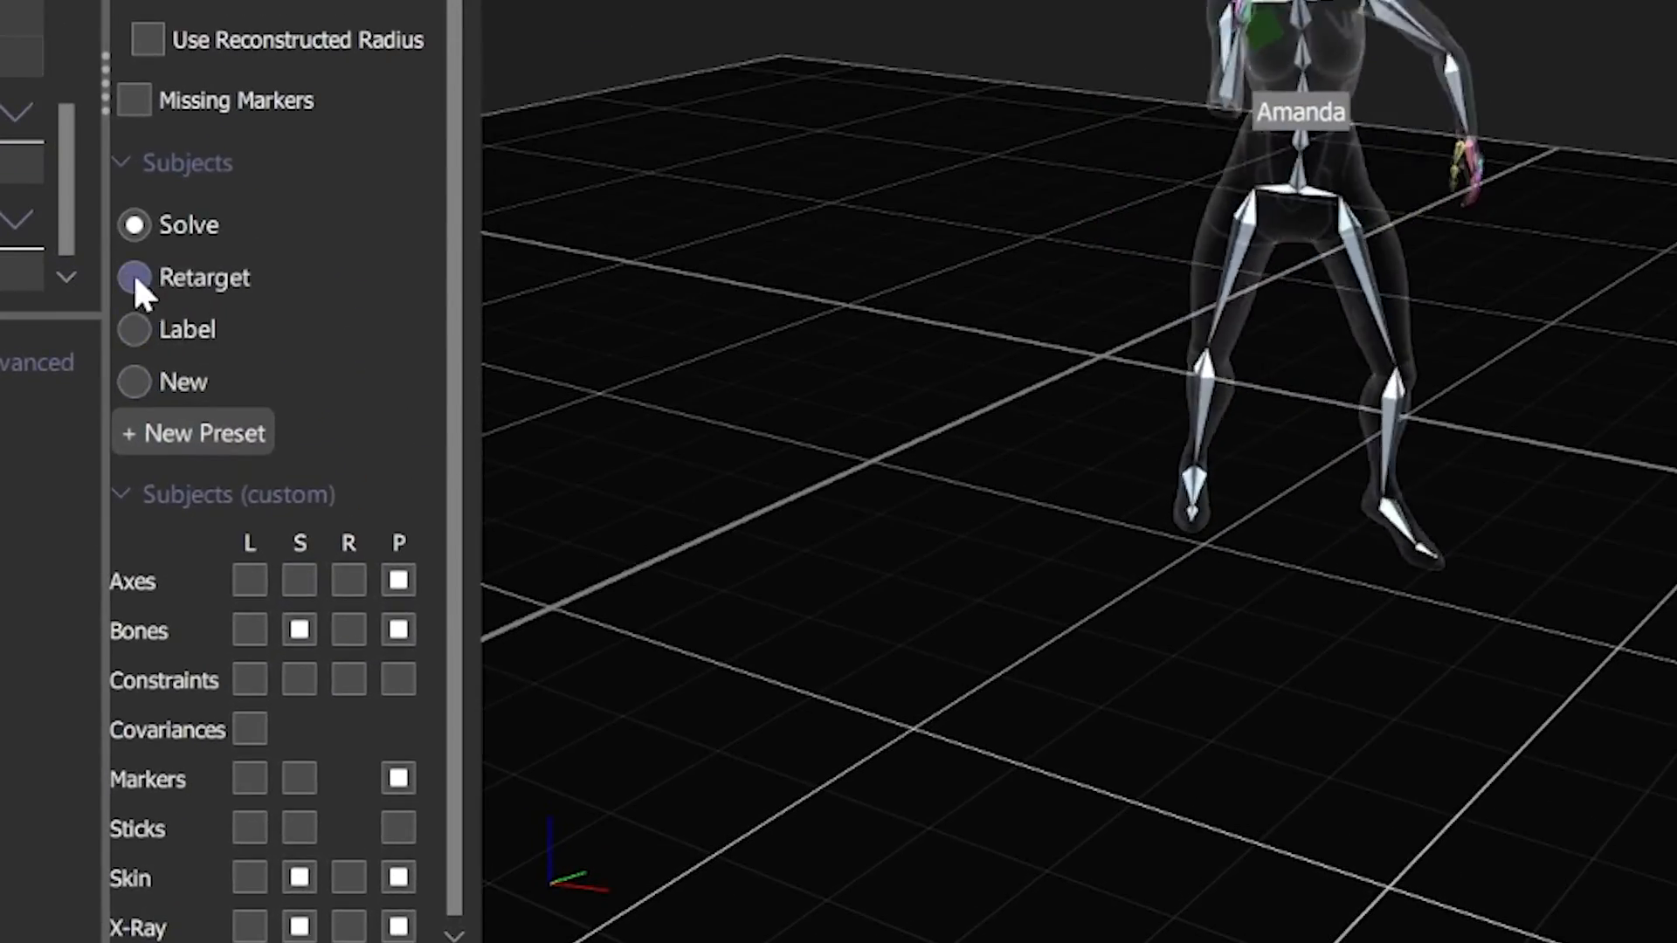
click(226, 399)
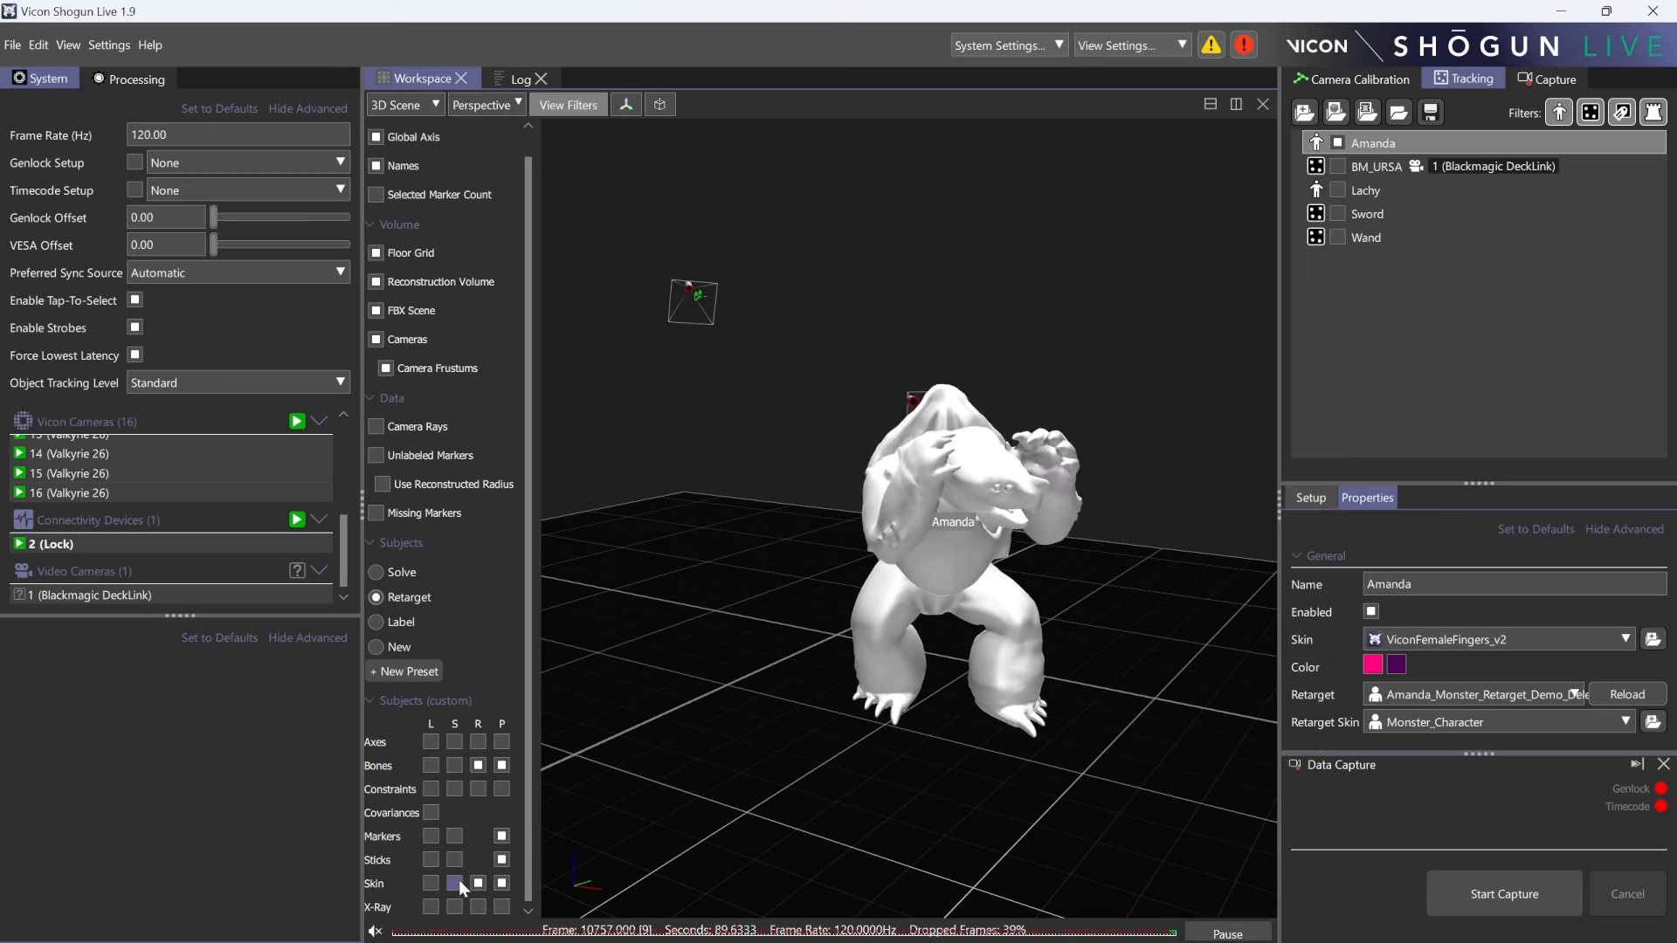
- Enable X-Ray for the retargeted character and show the solved bones to compare both skeletons
click(477, 904)
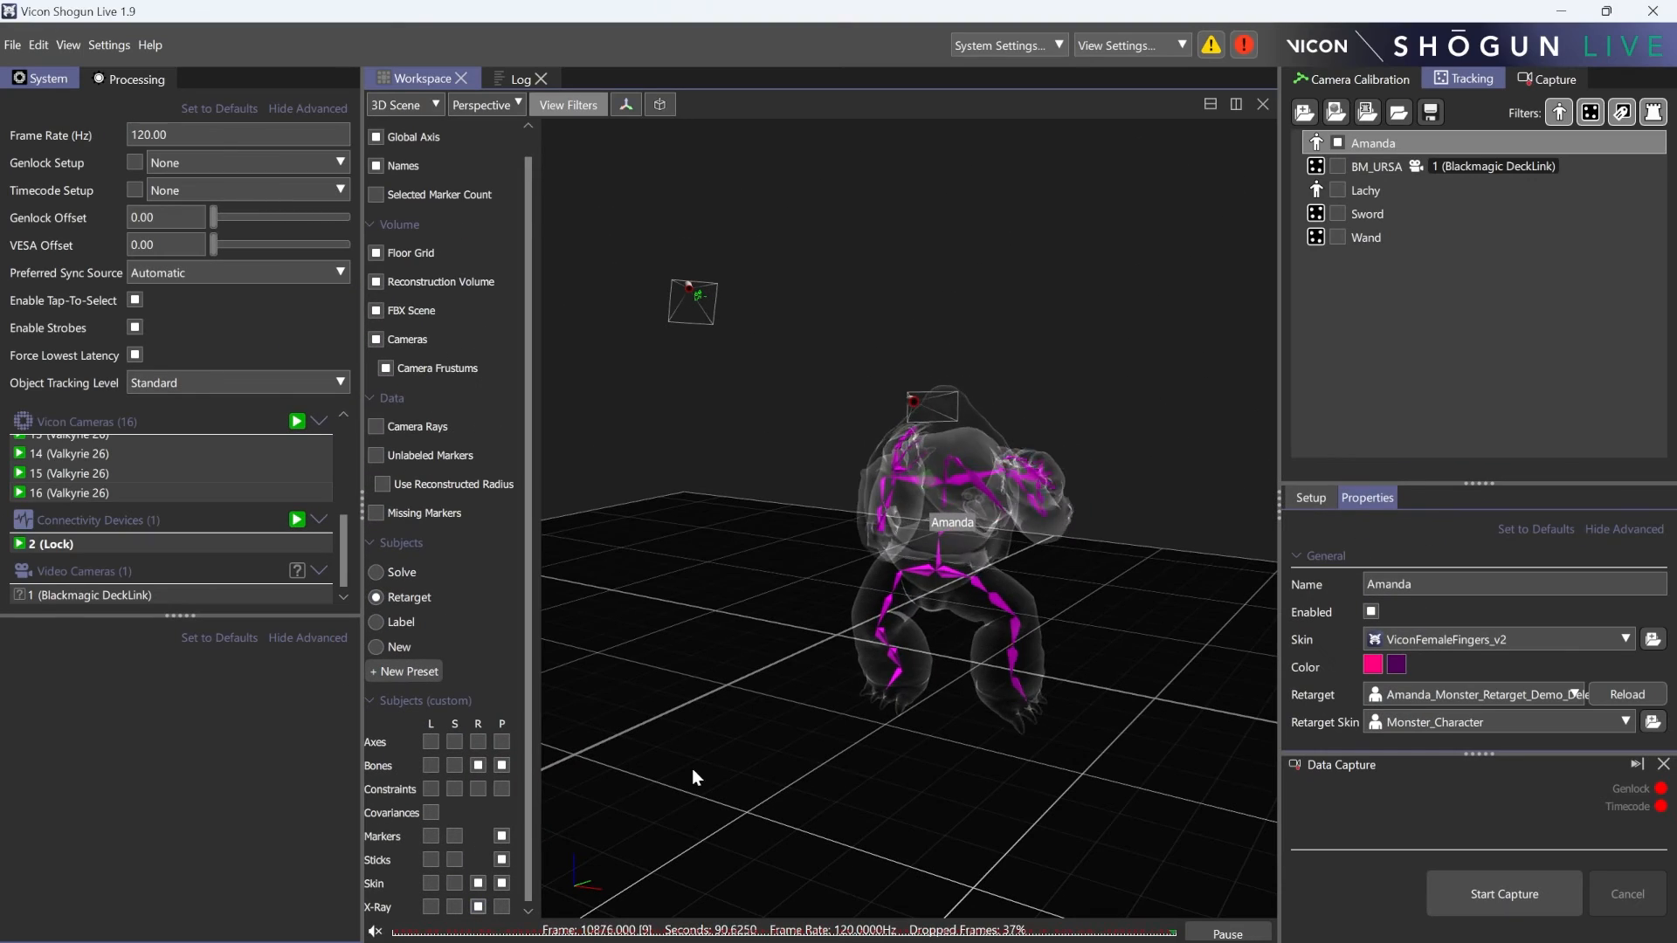
click(762, 642)
click(454, 765)
drag(873, 652, 459, 621)
drag(981, 660, 737, 662)
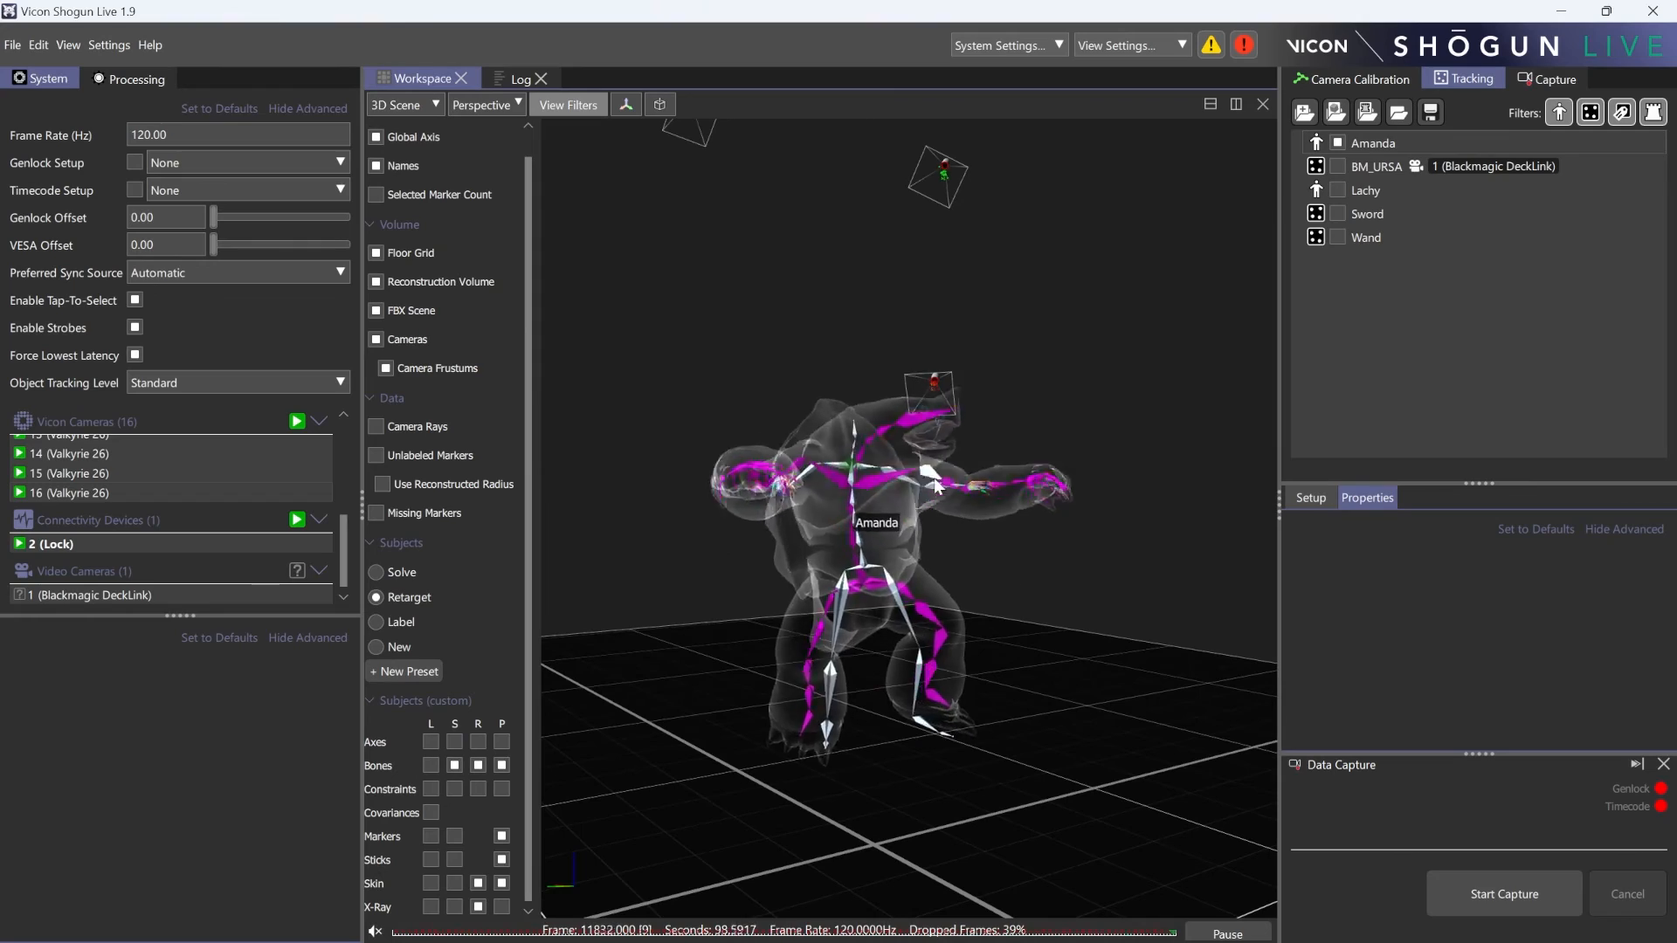
drag(899, 565, 556, 599)
drag(821, 600, 882, 637)
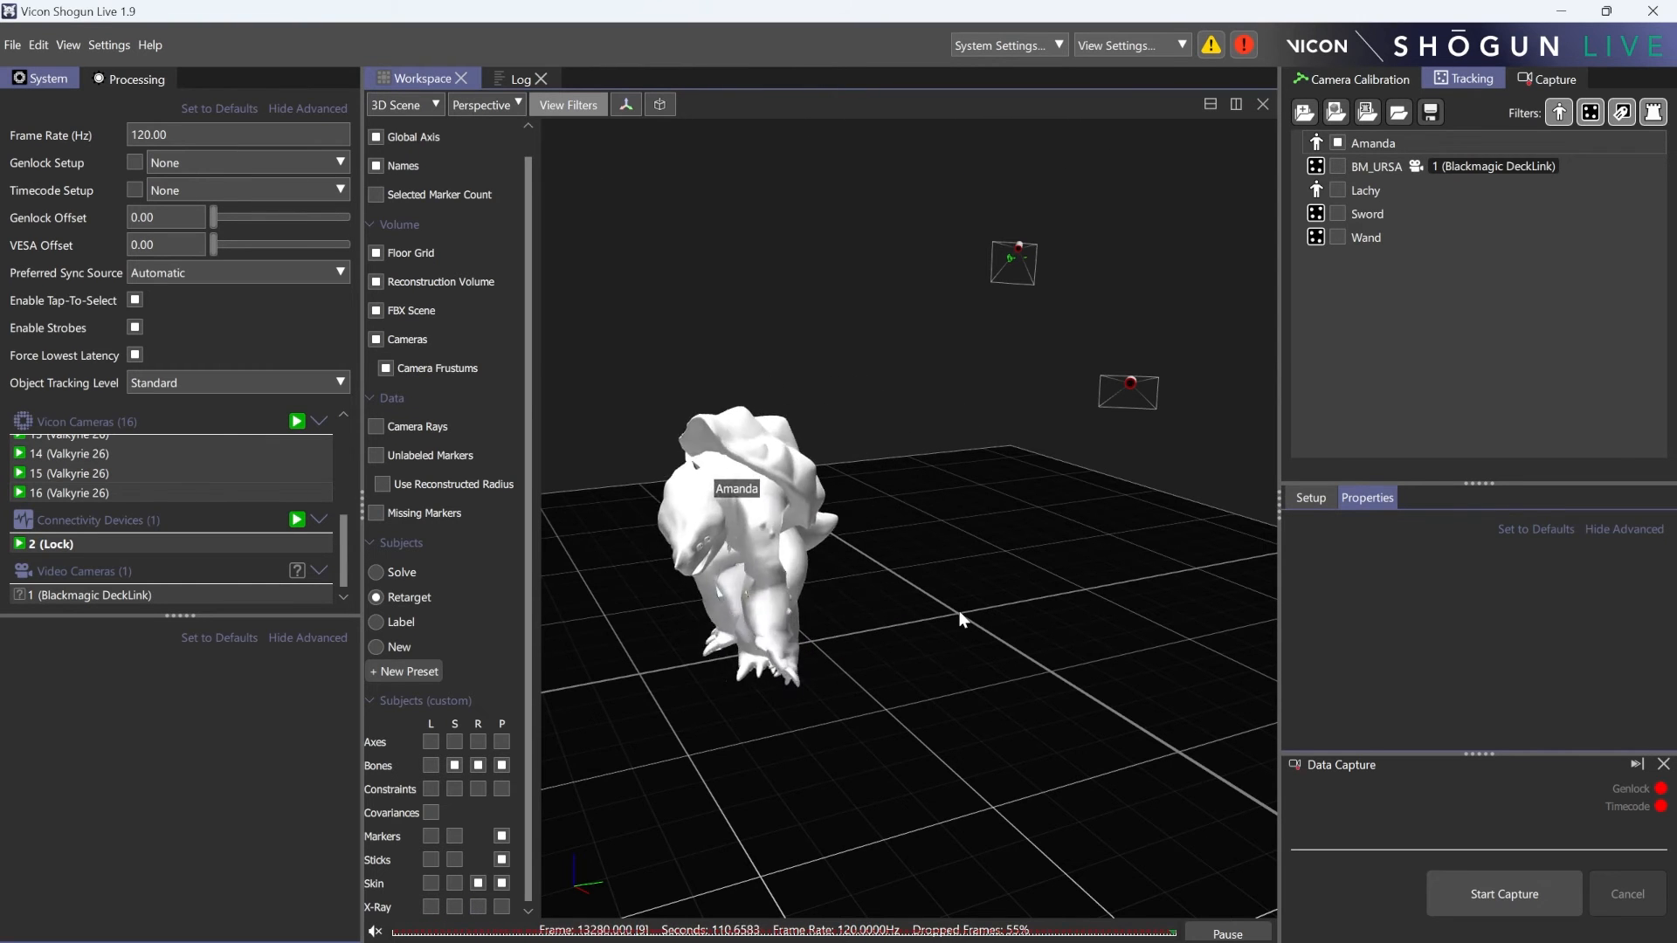
drag(959, 620, 580, 659)
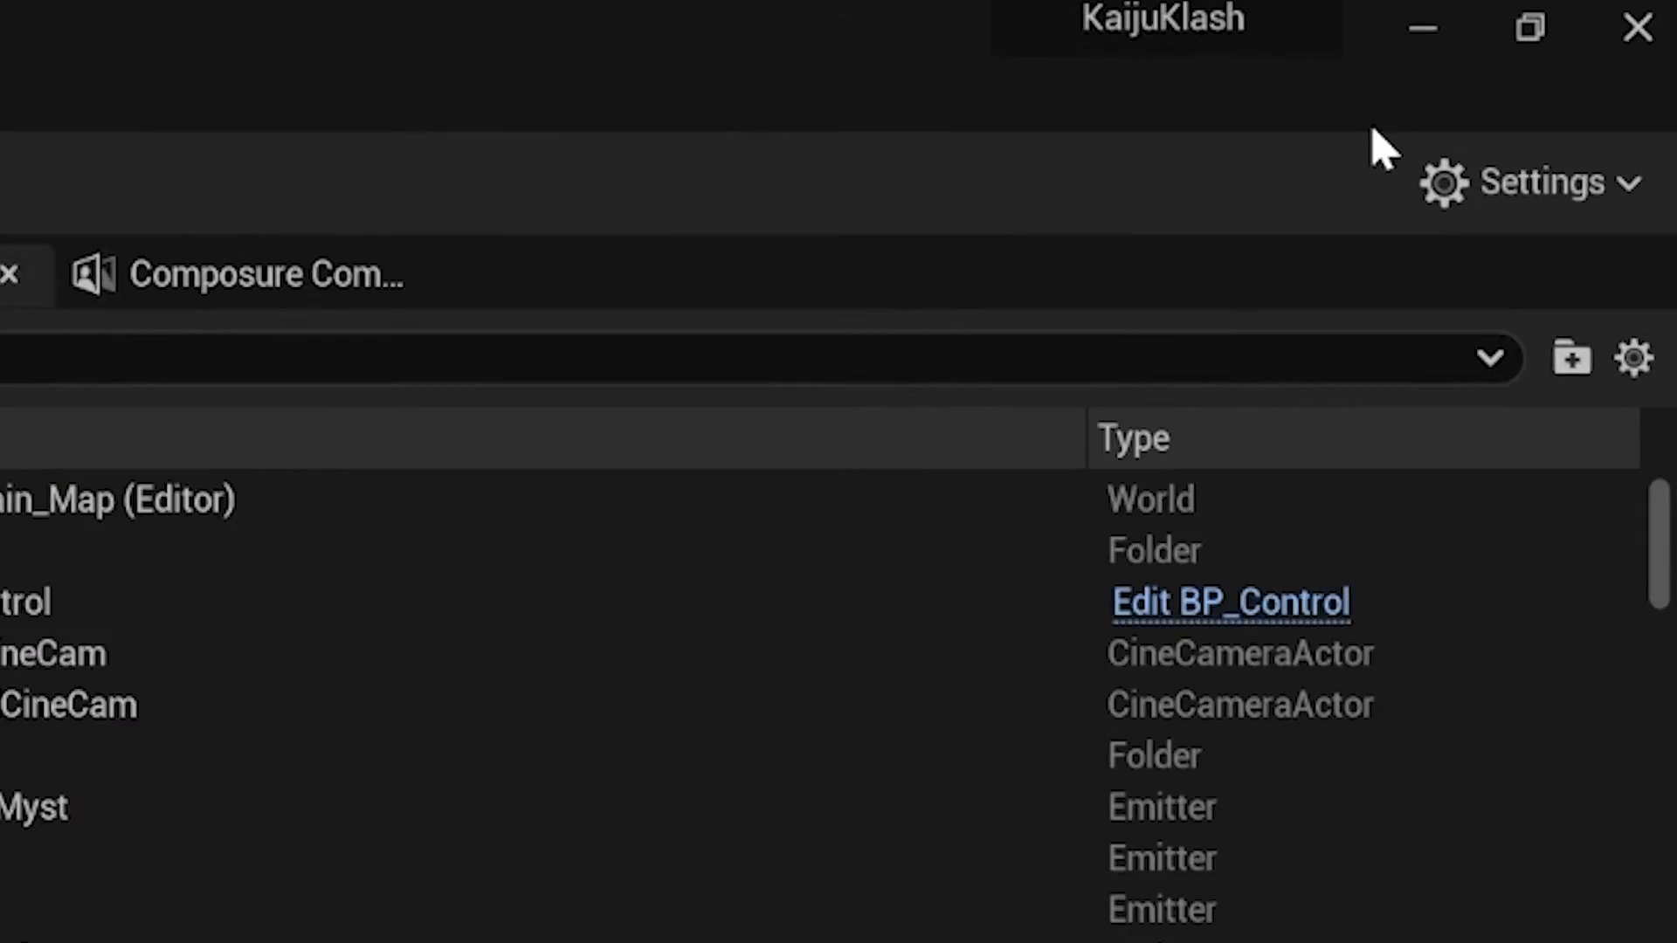
- Switch to Unreal Editor and search the plugins for vicon to check the Vicon DataStream LiveLink plugin, leaving its setting as it is
click(1588, 78)
click(1470, 181)
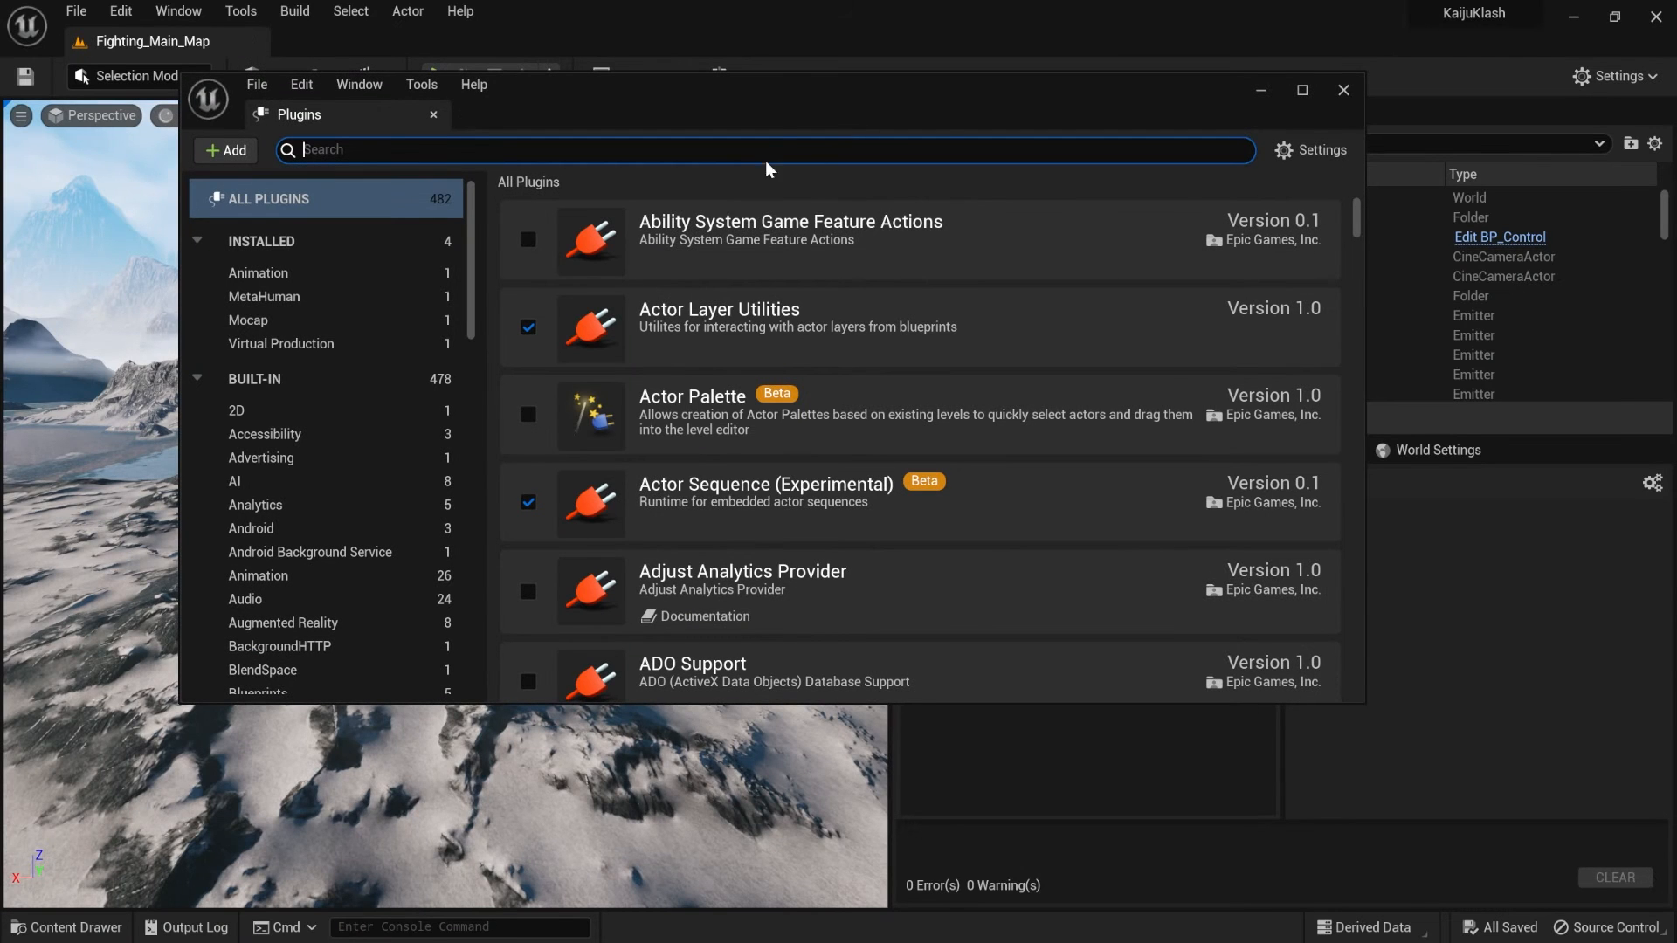
text(vicon)
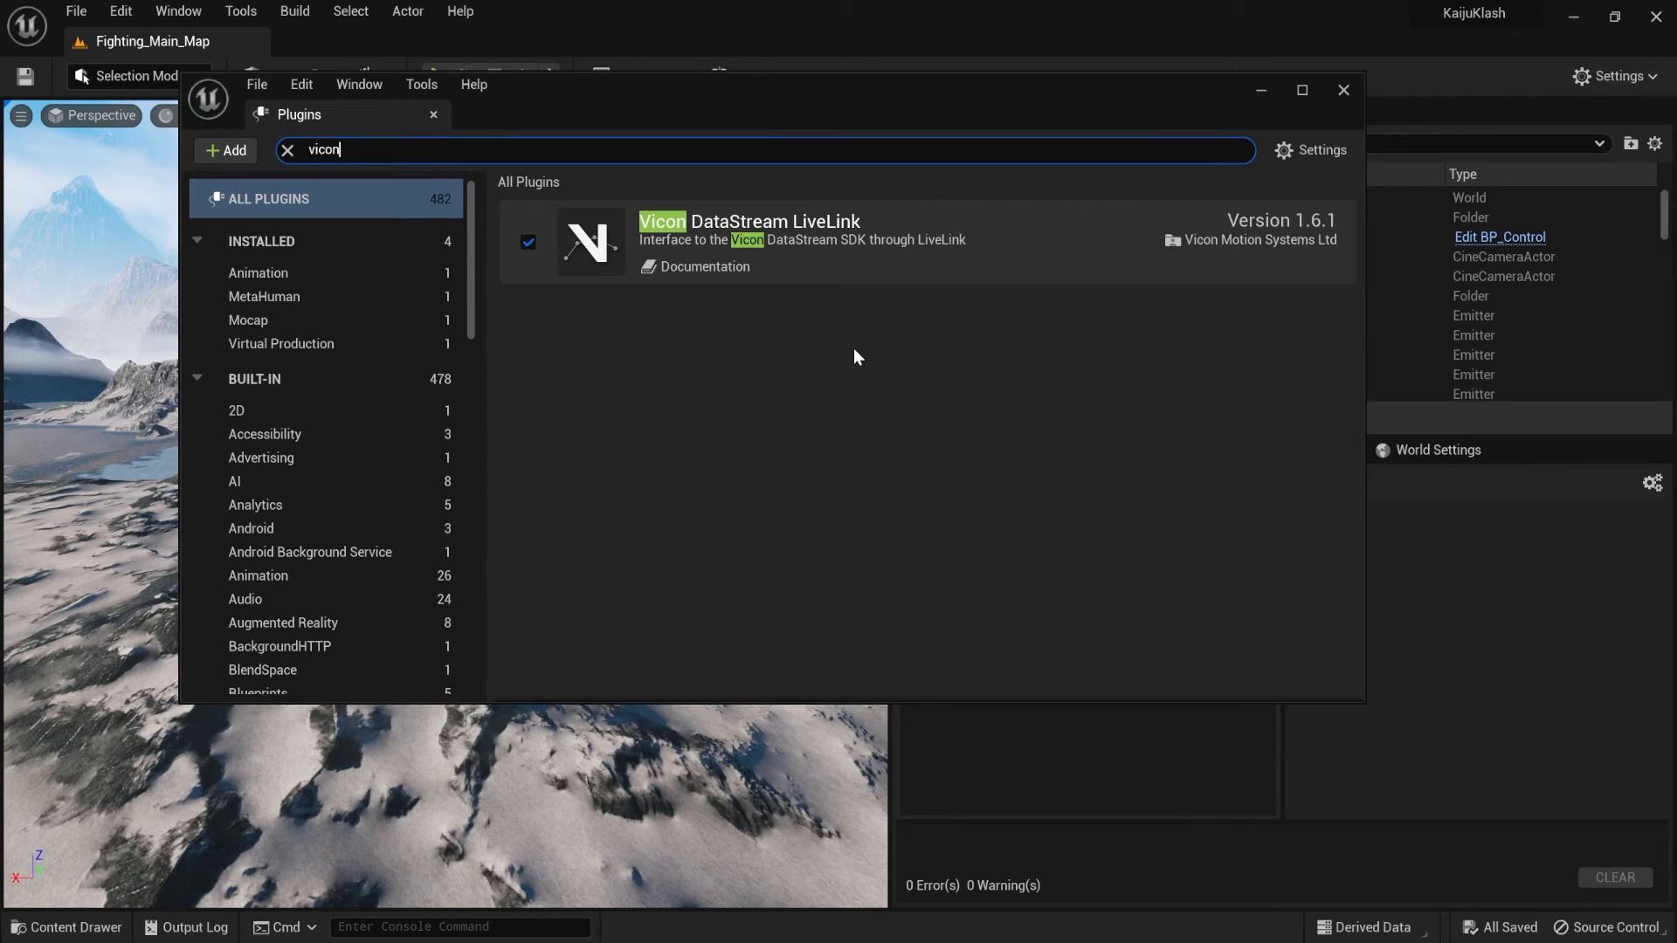
click(1345, 92)
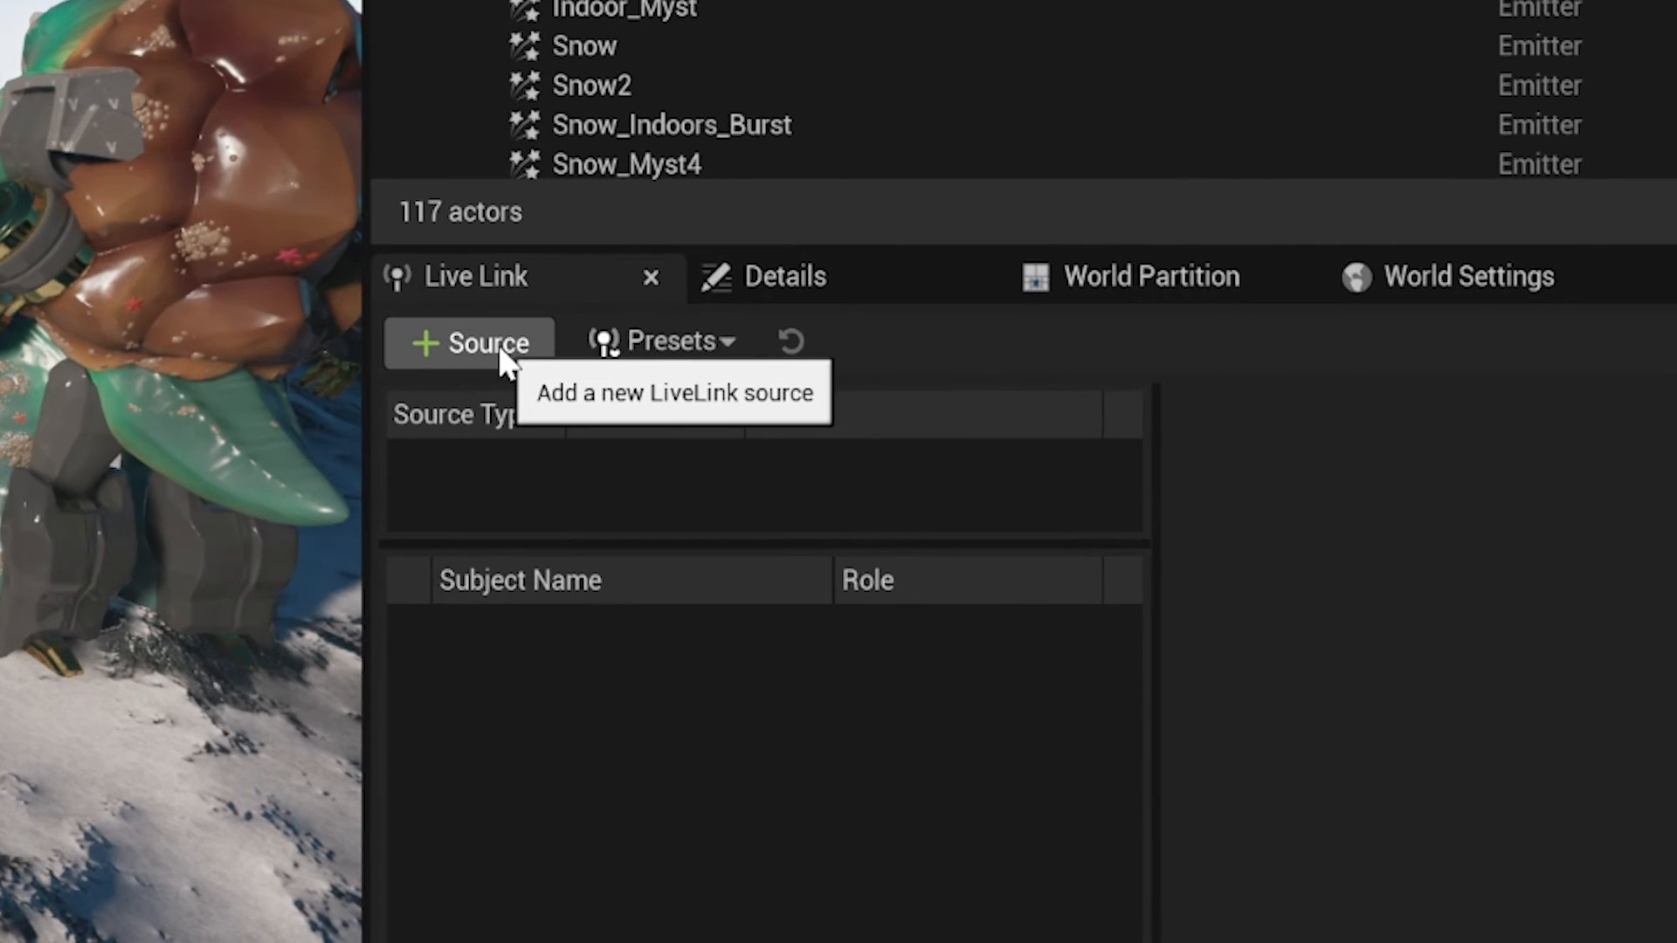
- Run ipconfig in the Command Prompt to look up the computer's IPv4 address for the new Live Link source
click(498, 344)
mouse_move(543, 505)
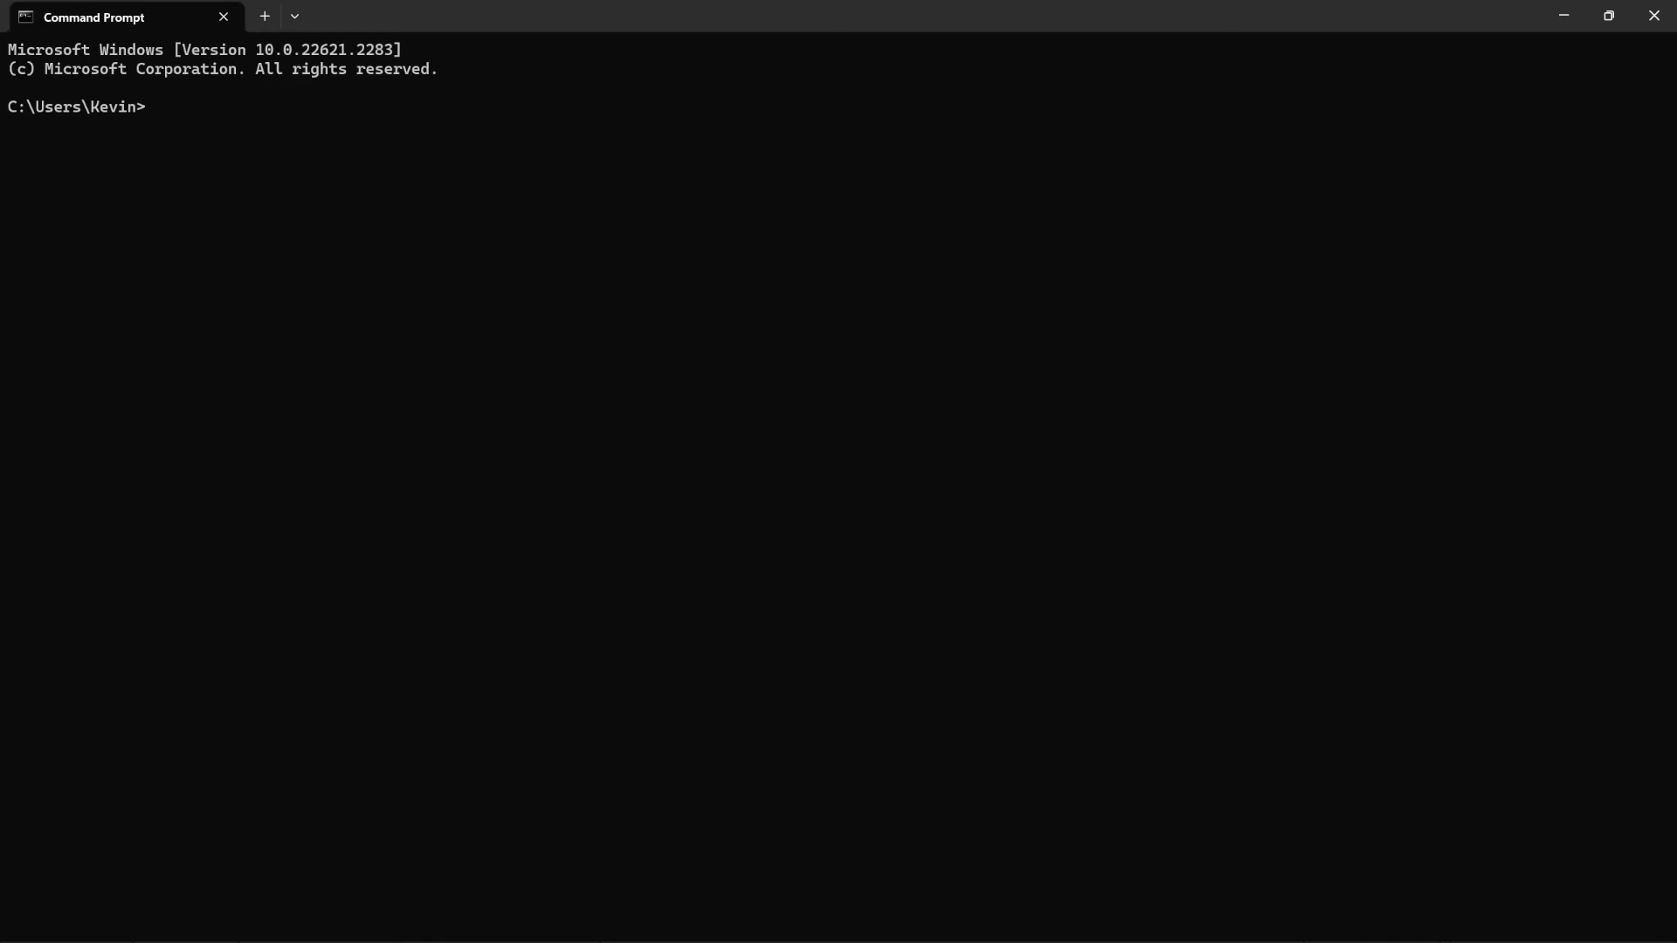
text(ip)
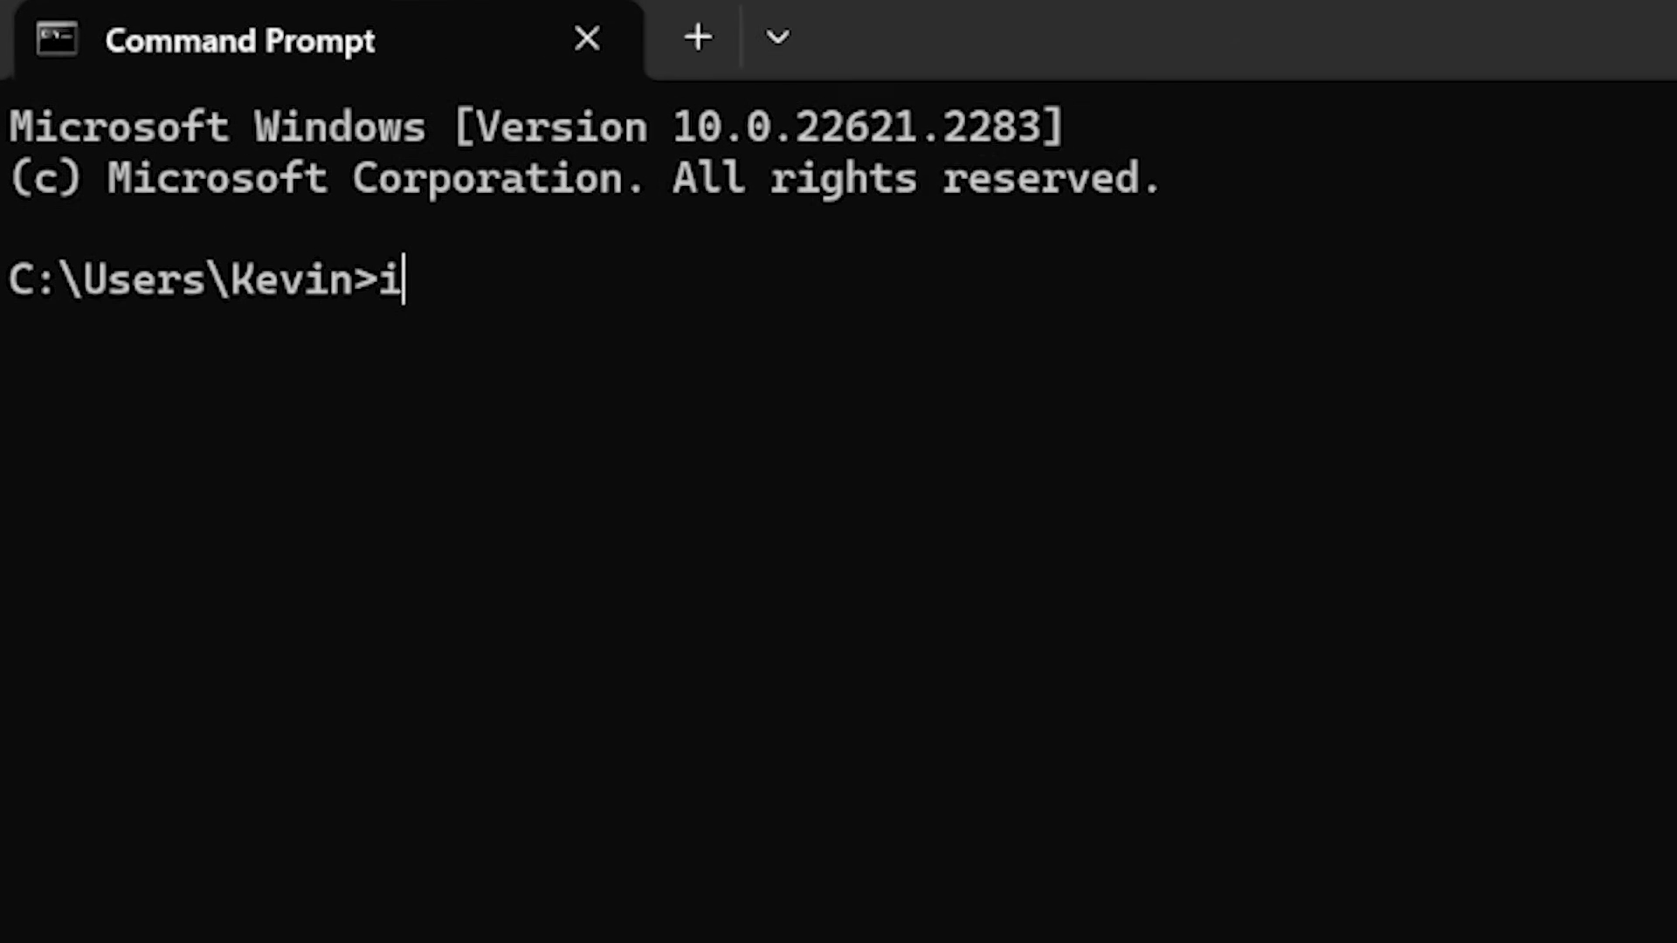
text(config)
key(Return)
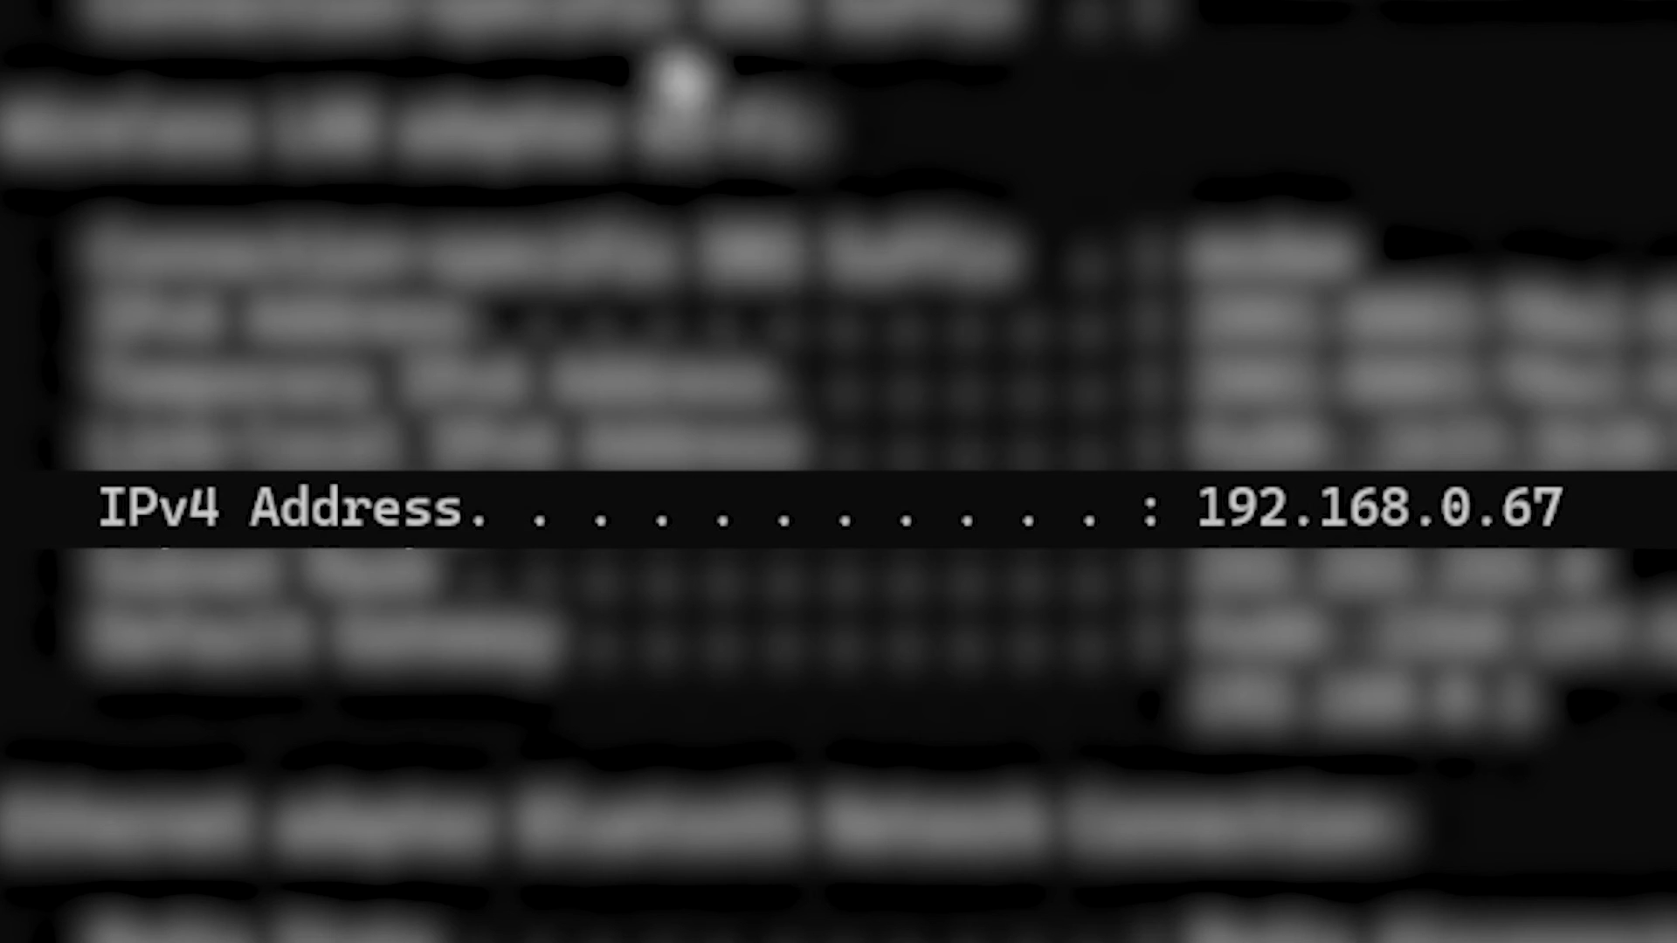
drag(1211, 515, 1564, 513)
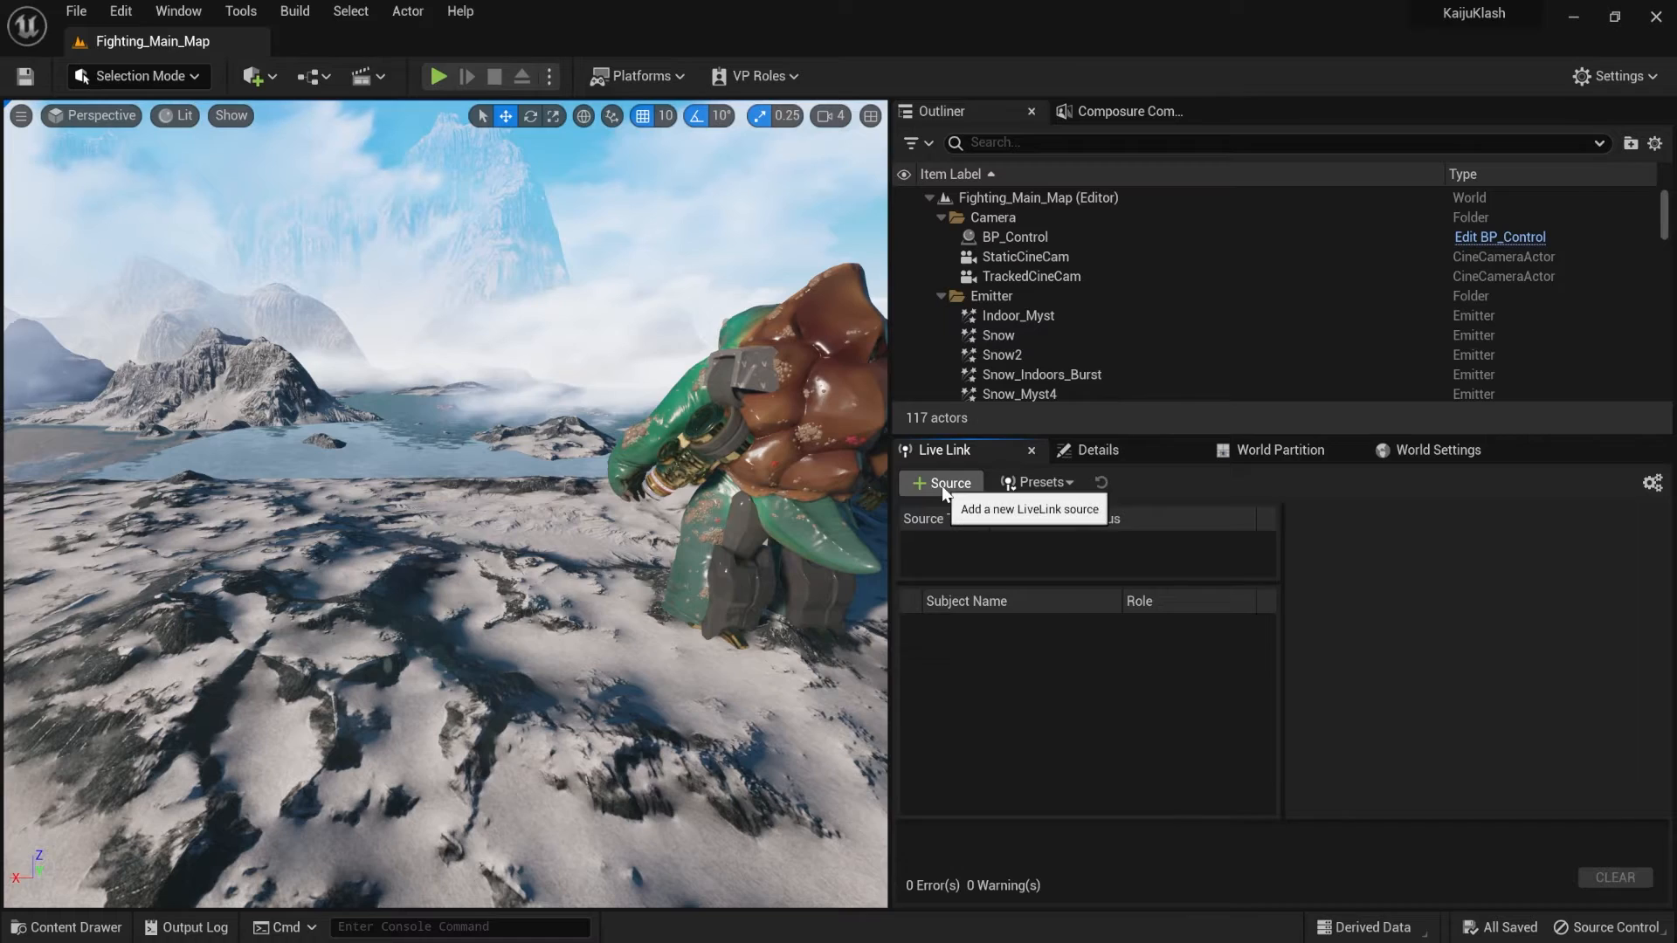
- Back in Unreal Editor, create a Vicon Data Stream Live Link source with server name 192.168.0.67
click(941, 483)
mouse_move(987, 559)
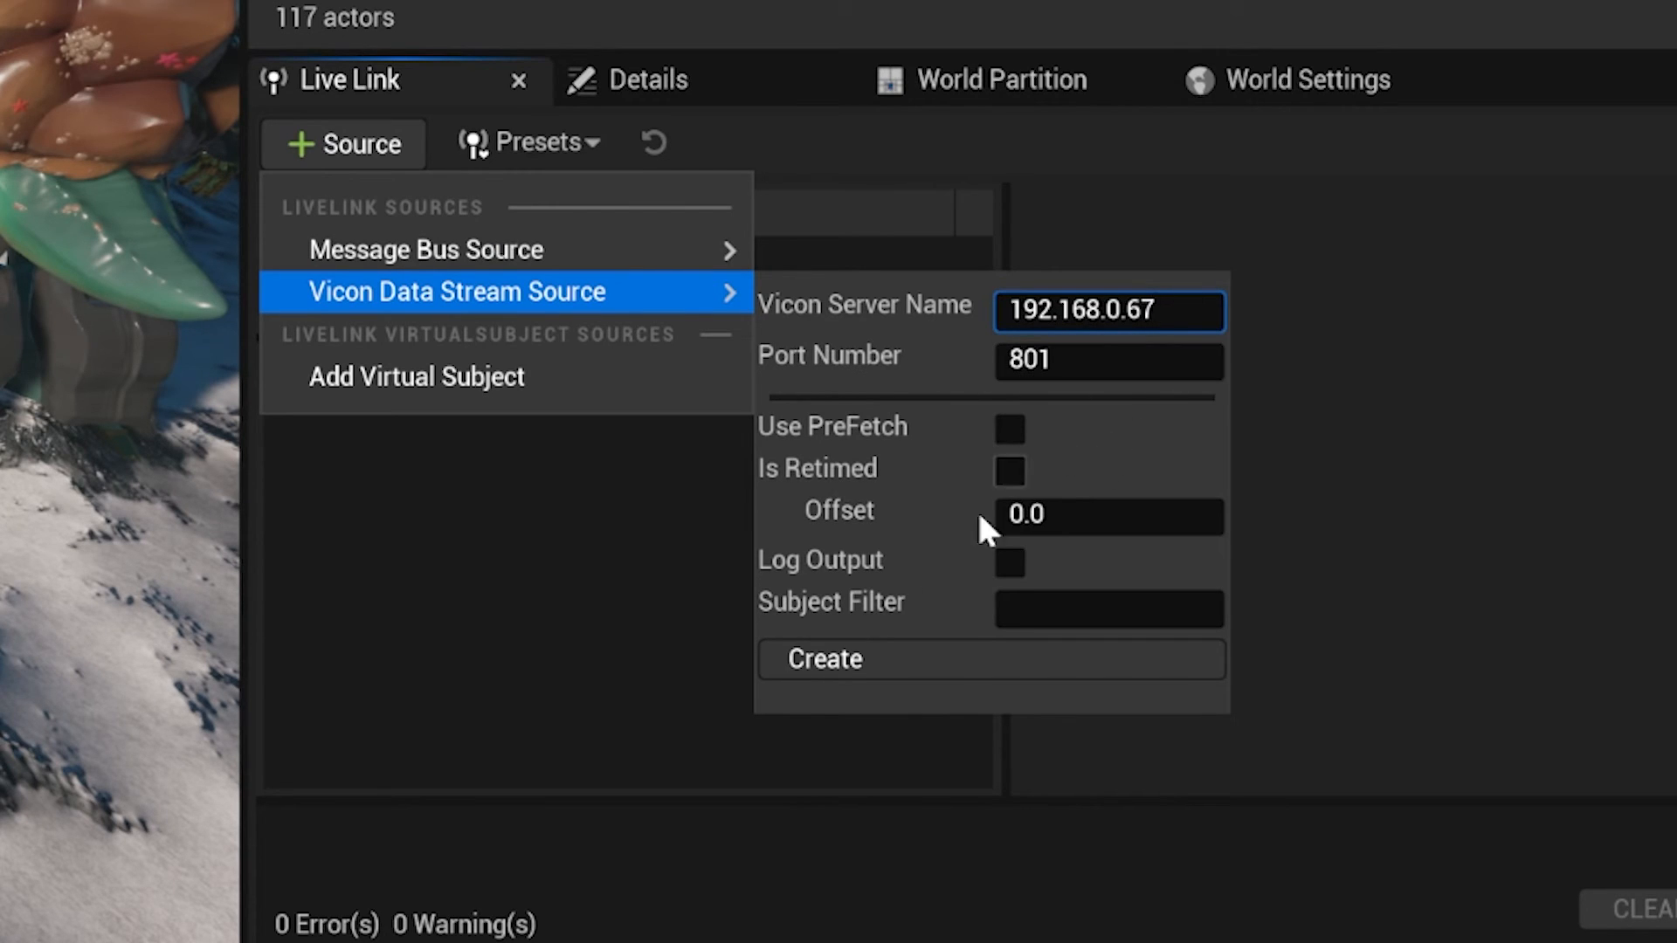
click(873, 661)
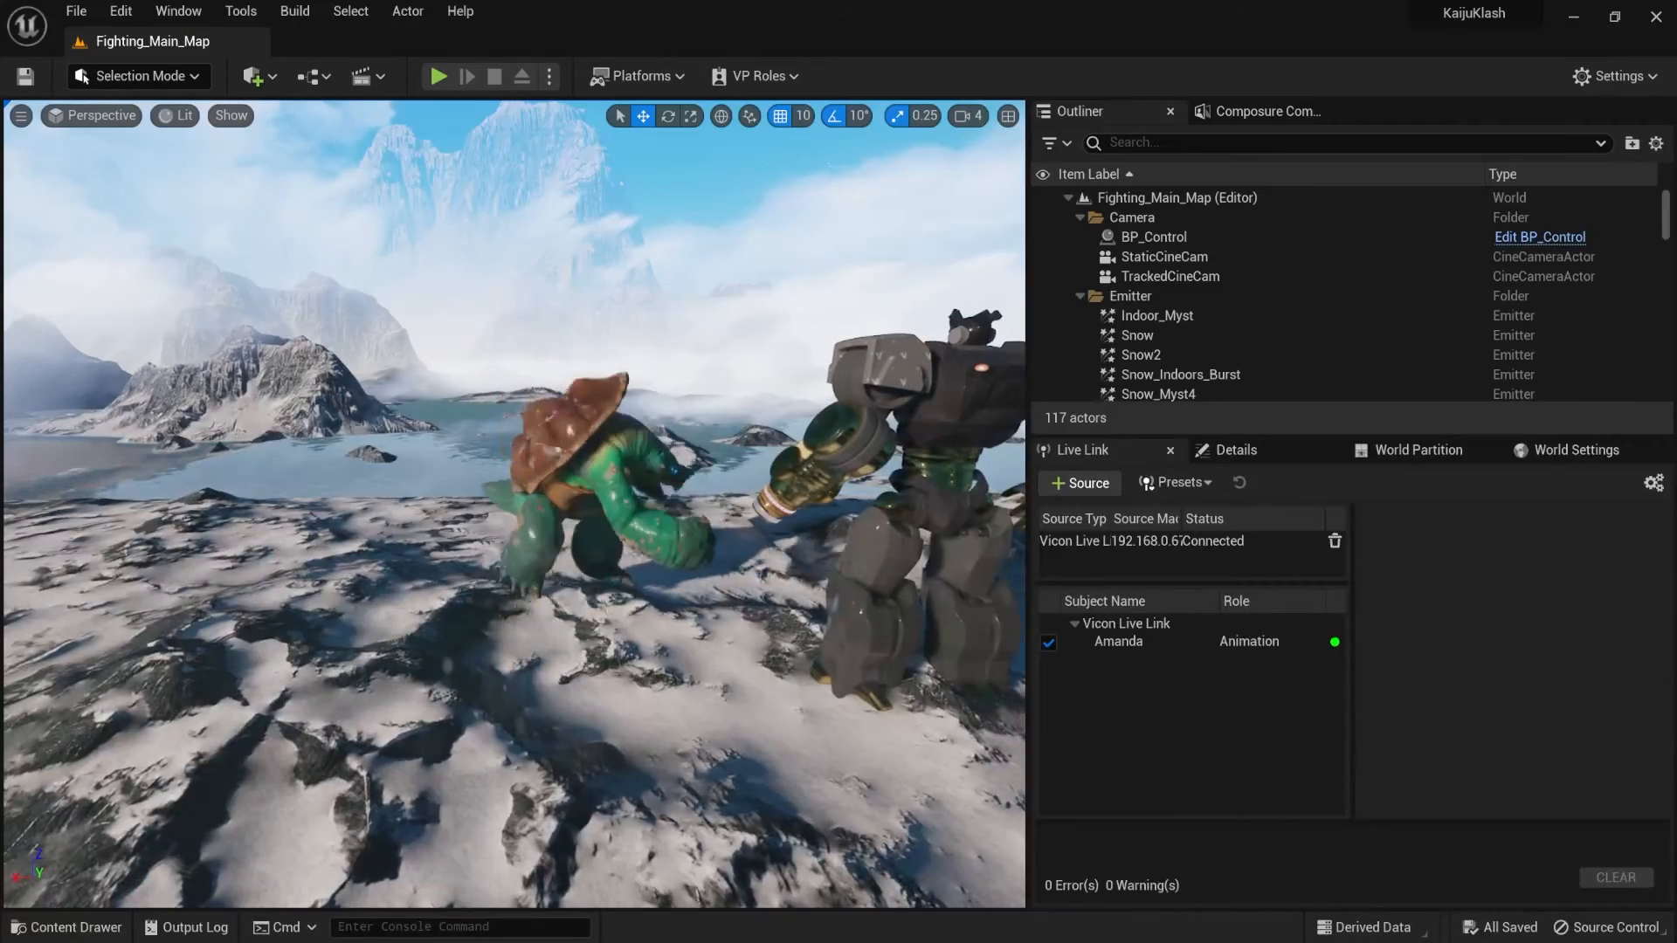
click(637, 454)
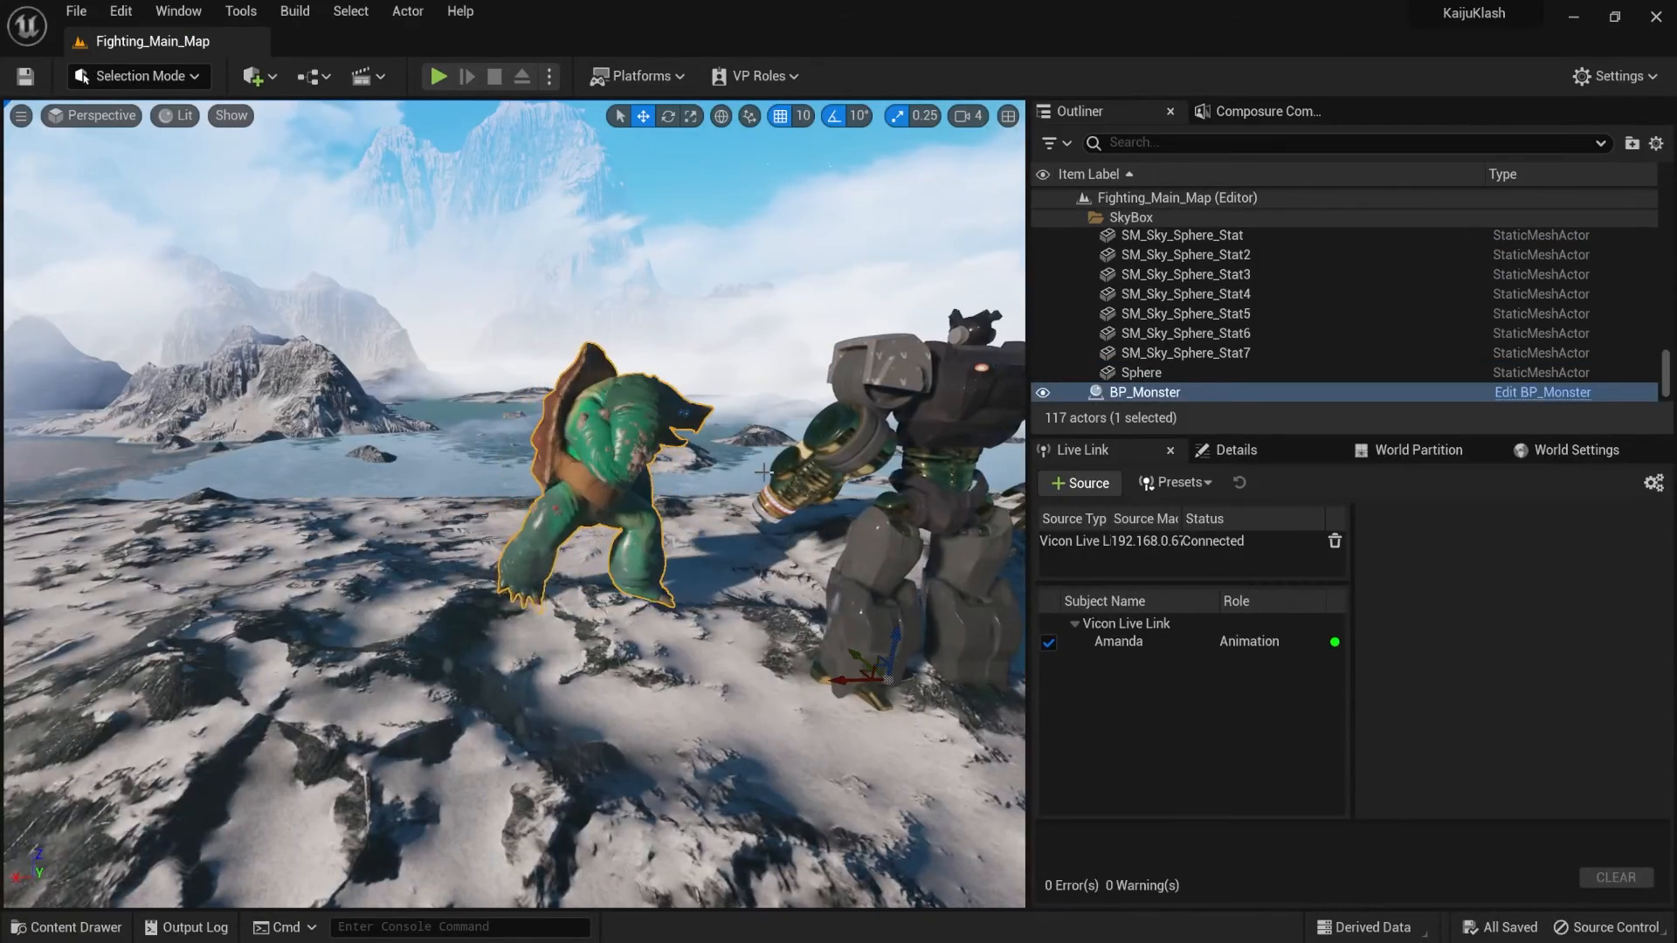
- Create an Actor Blueprint class named BP_Monster_Test alongside the Monster_Character assets in the Characters > Meshes folder
key(ctrl+b)
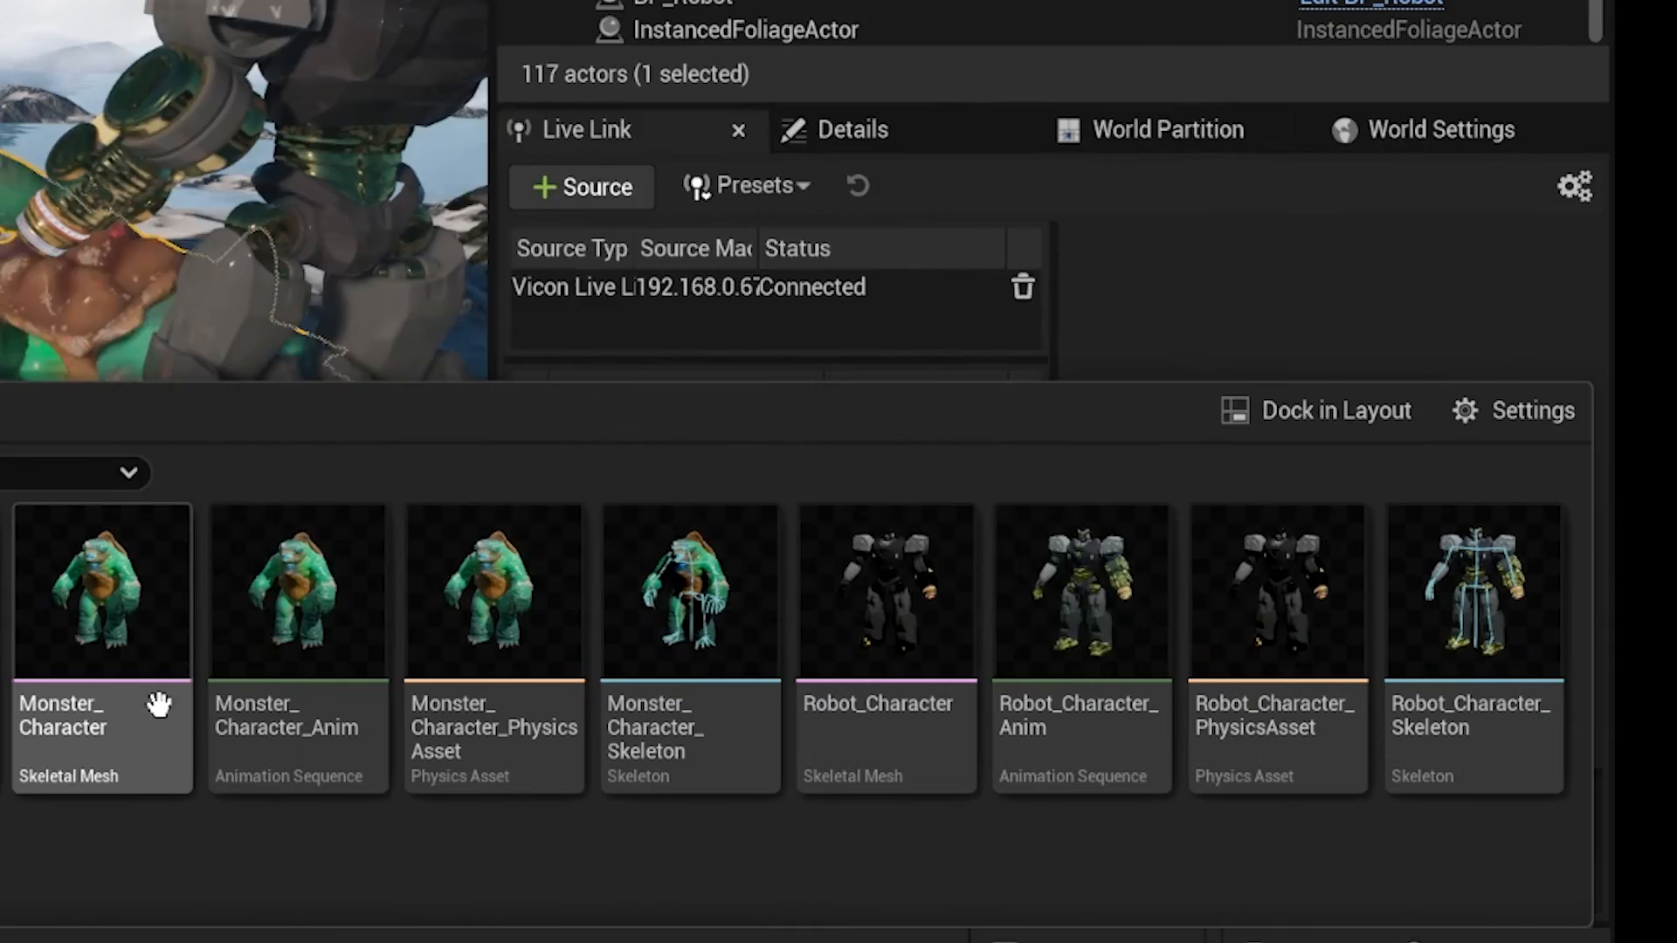
click(803, 734)
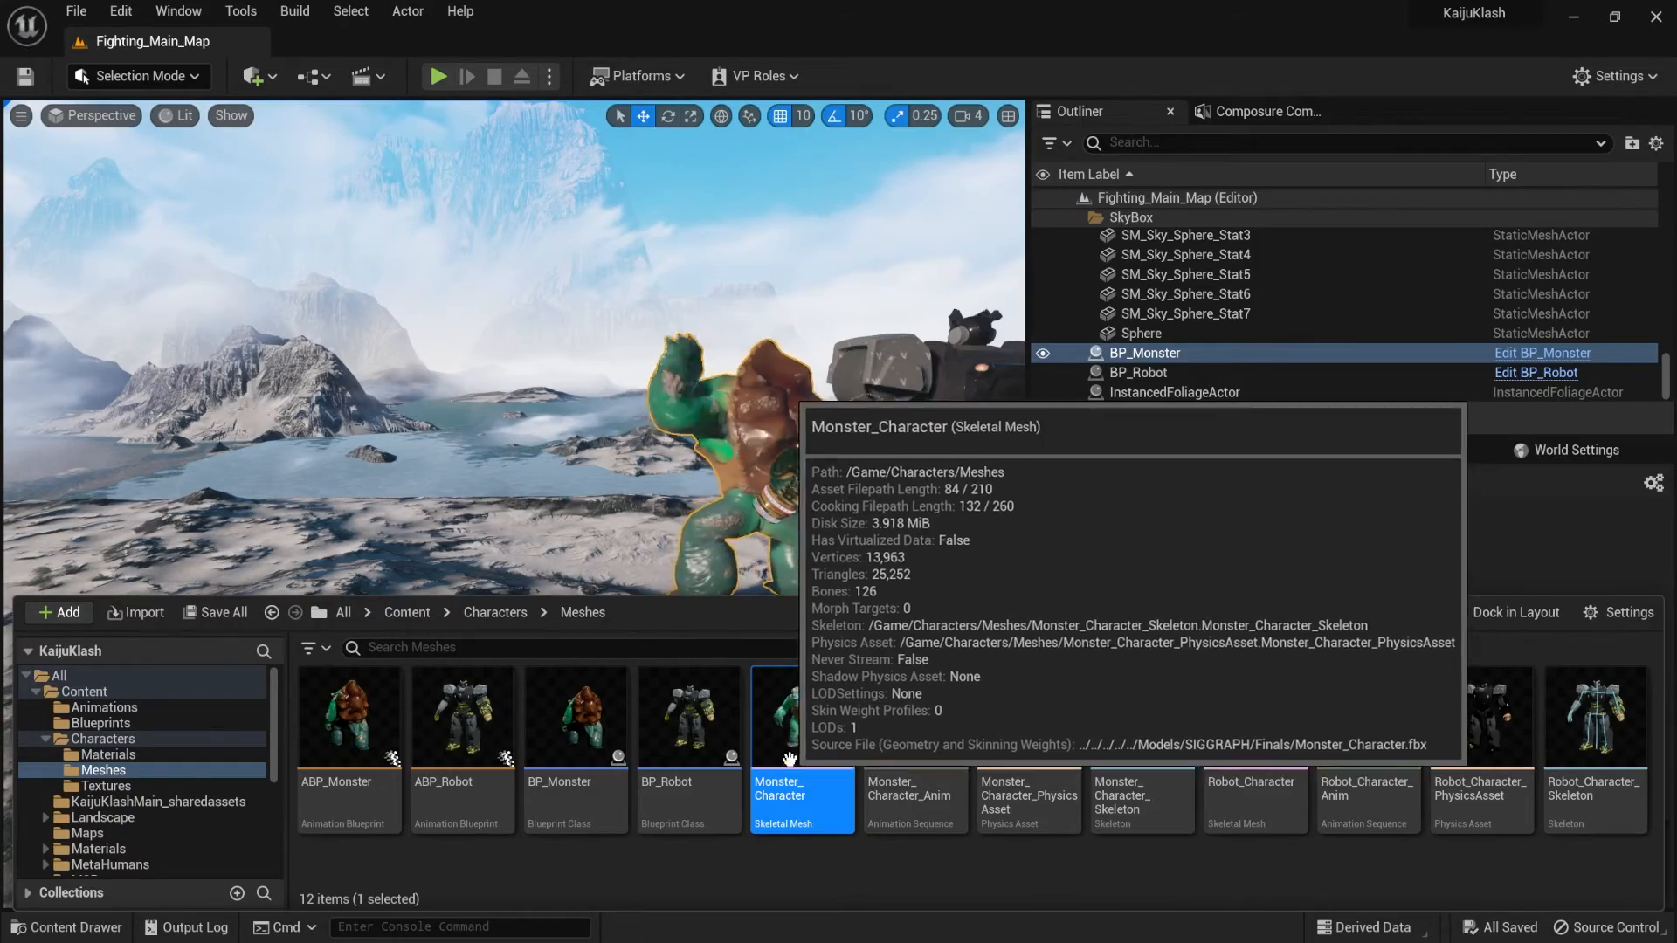
right_click(767, 864)
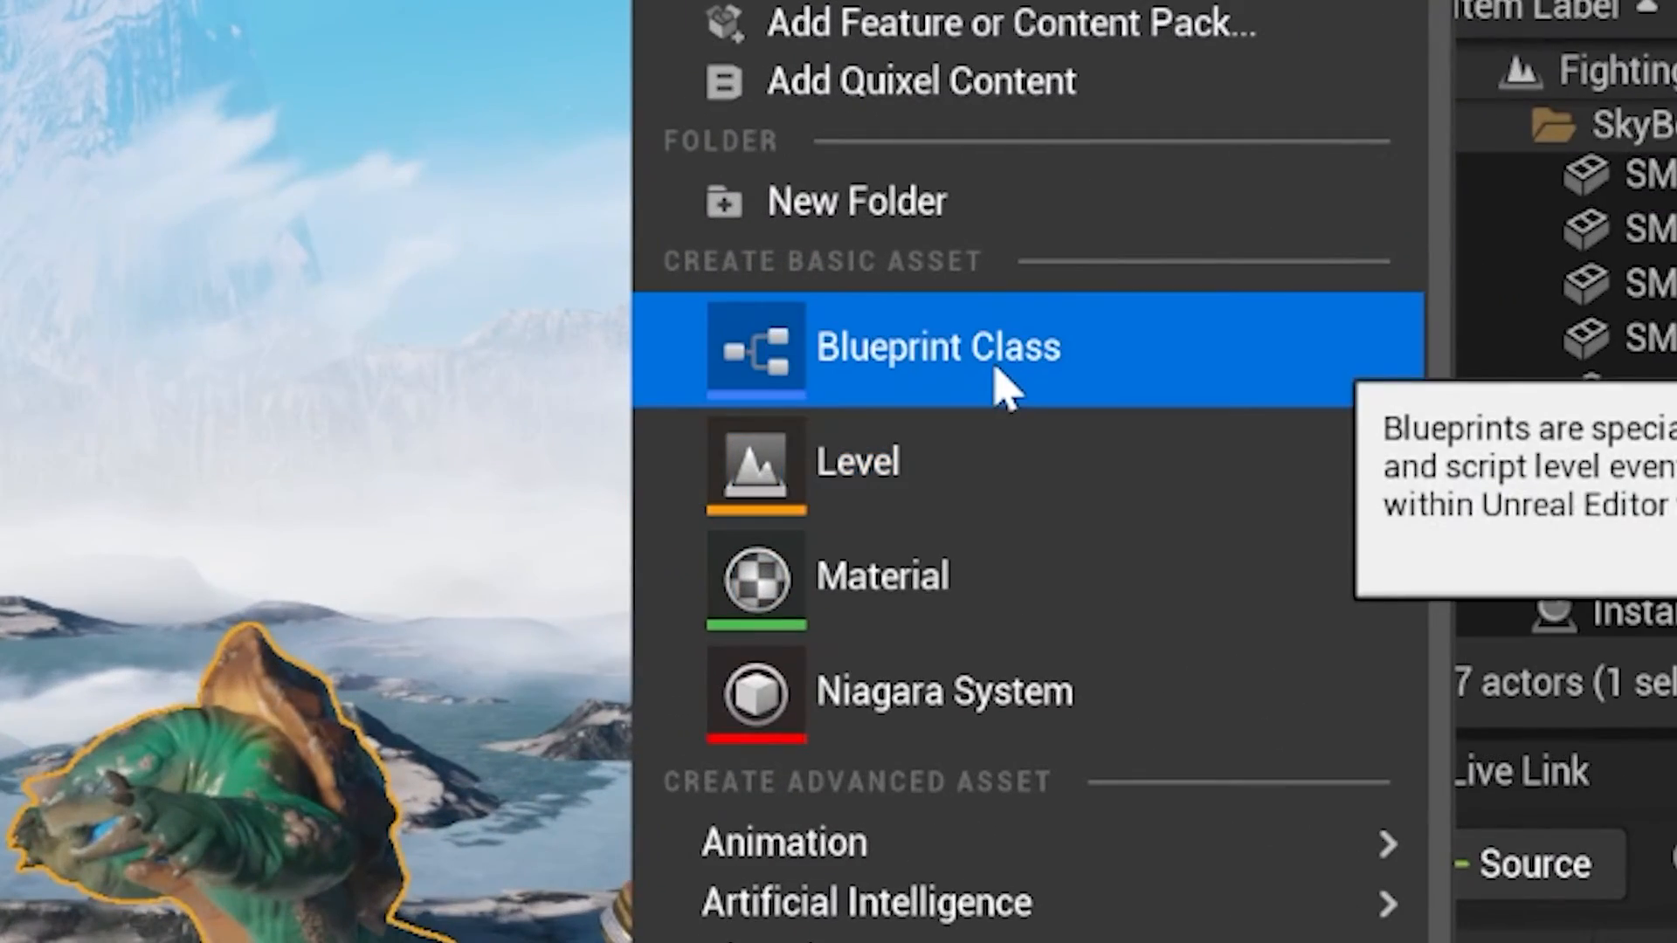
click(1004, 389)
click(402, 212)
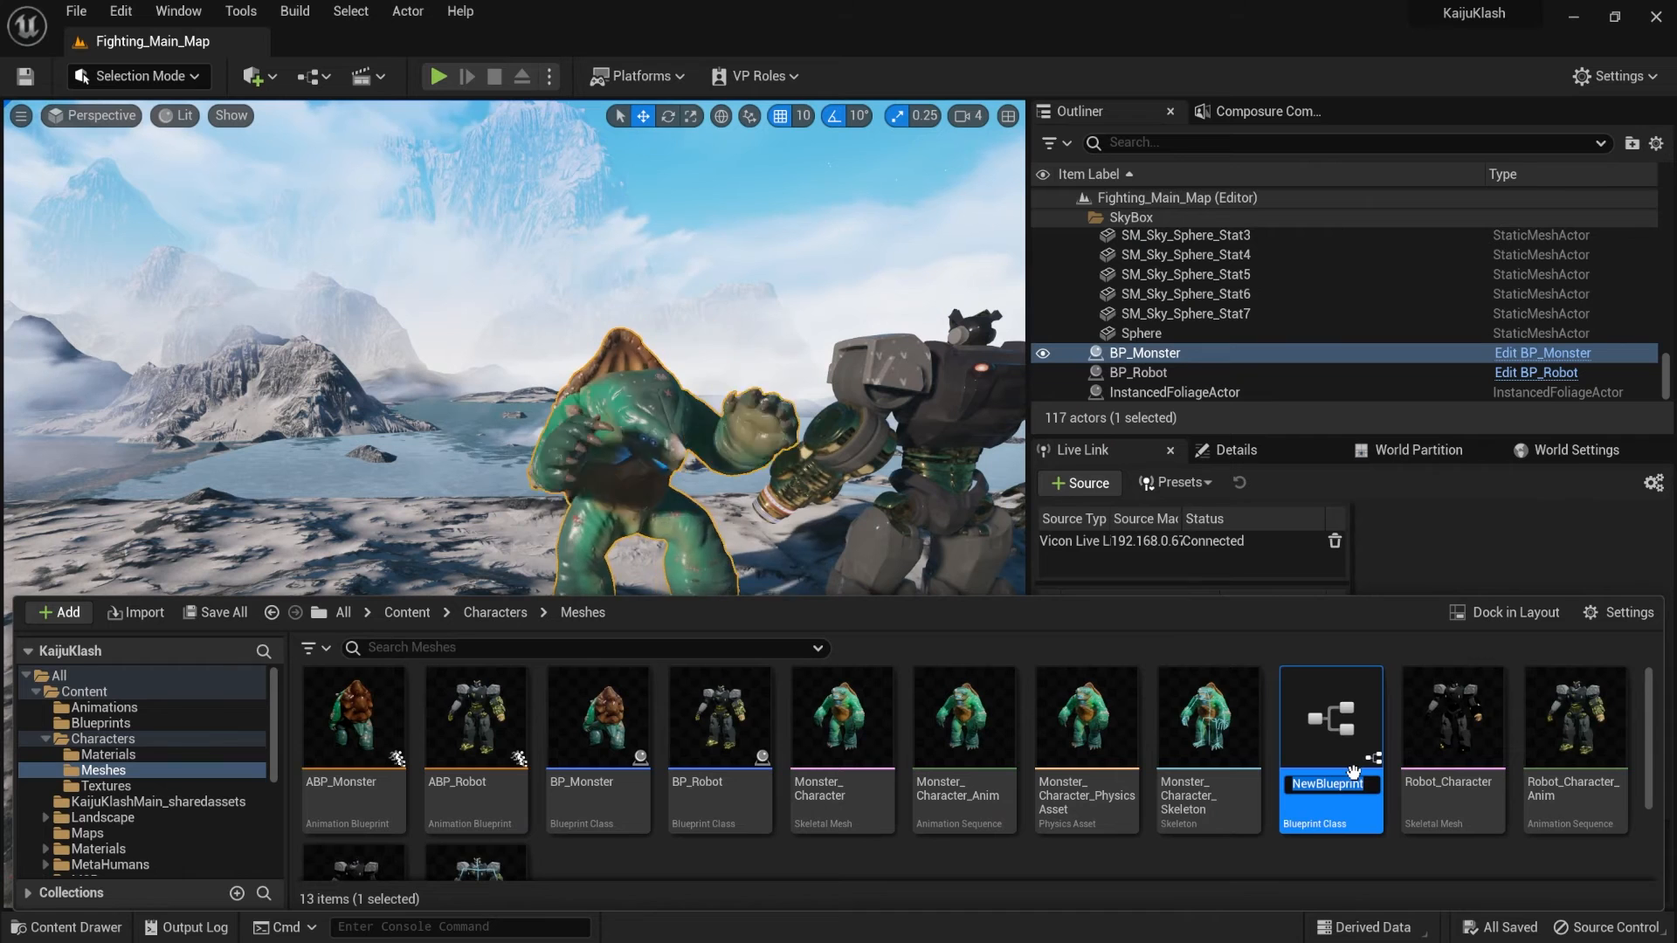
text(BP_)
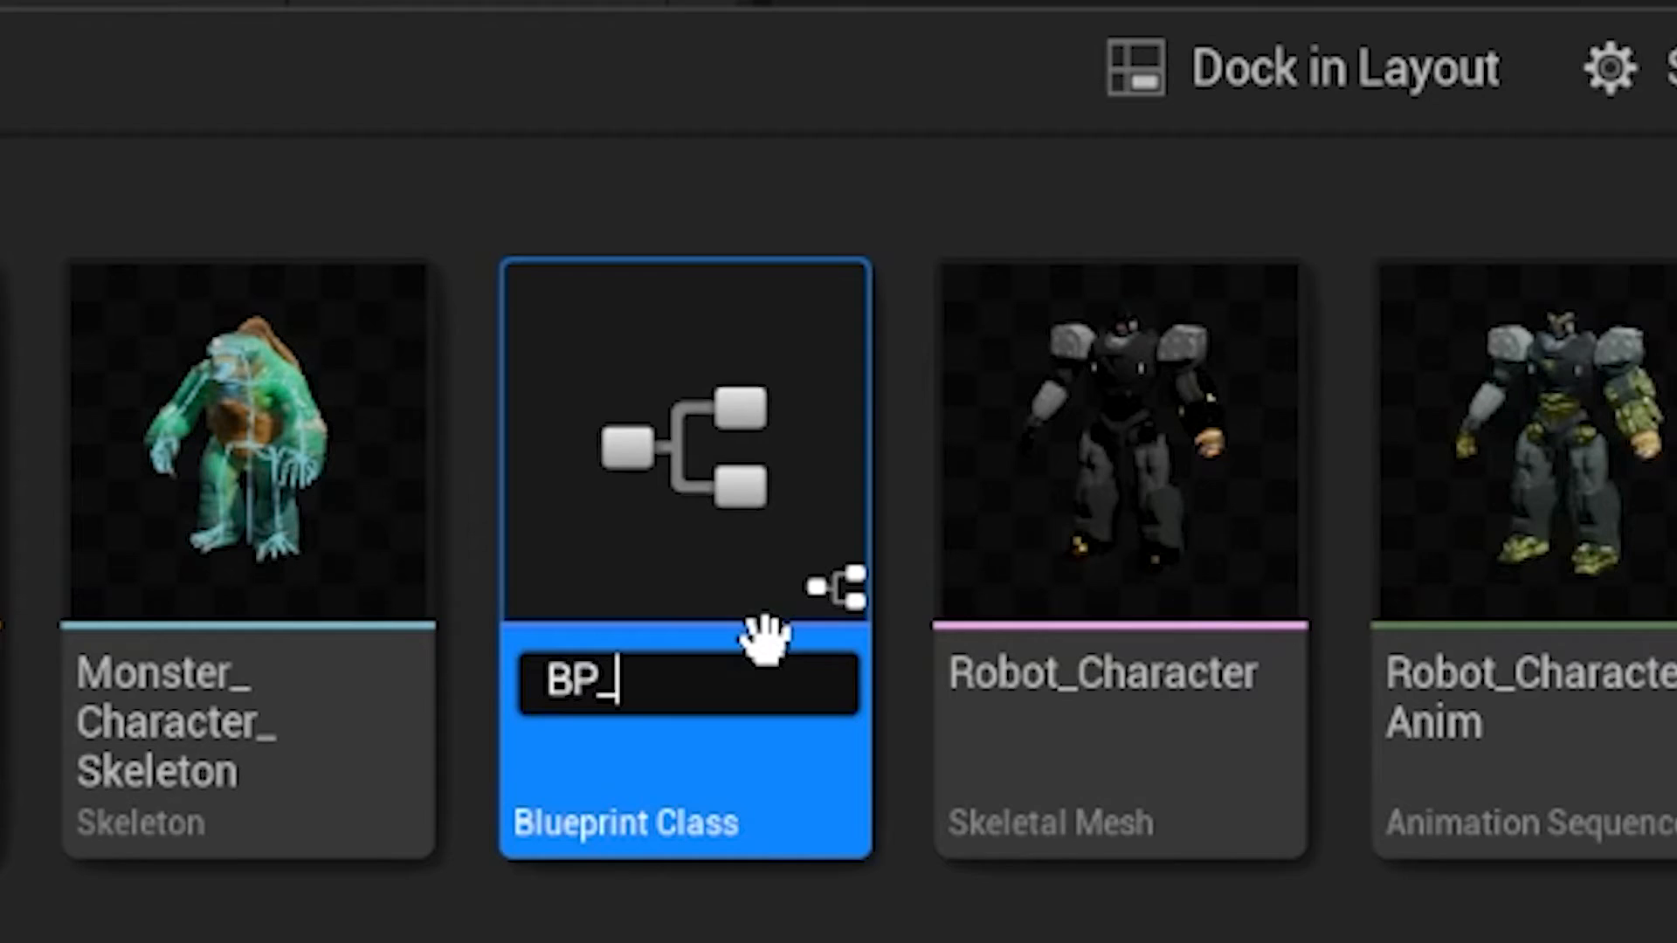
text(Monster)
key(BackSpace)
text(_T)
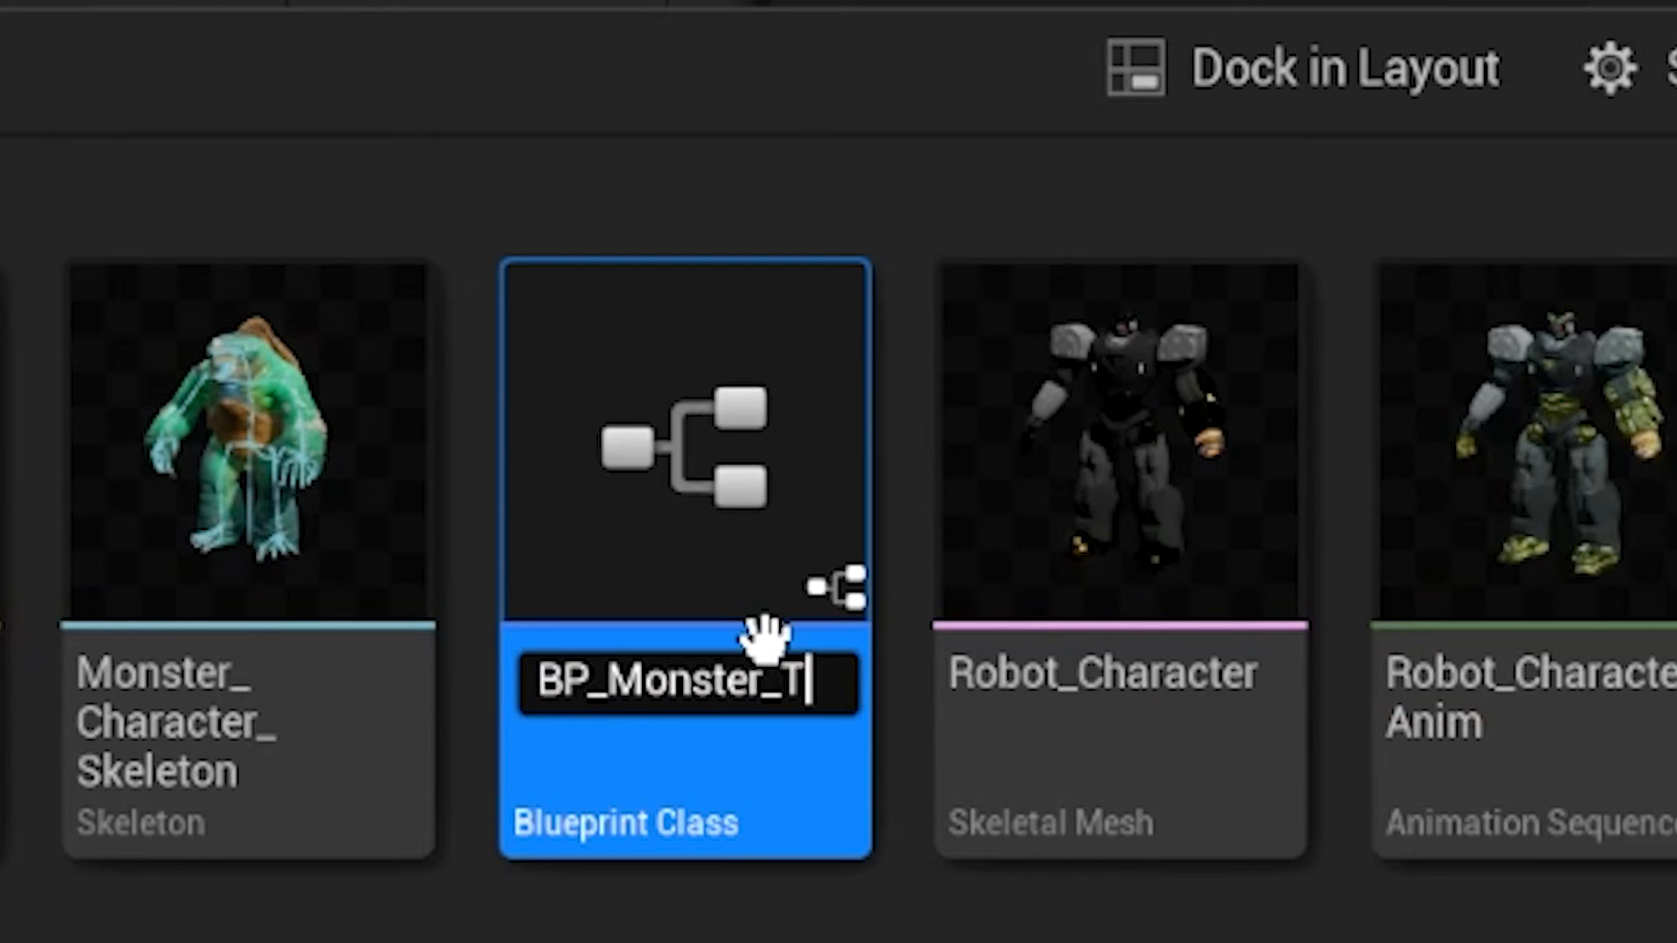
text(est)
key(Return)
- Open BP_Monster_Test and add a Skeletal Mesh component that uses the Monster_Character mesh
mouse_move(716, 554)
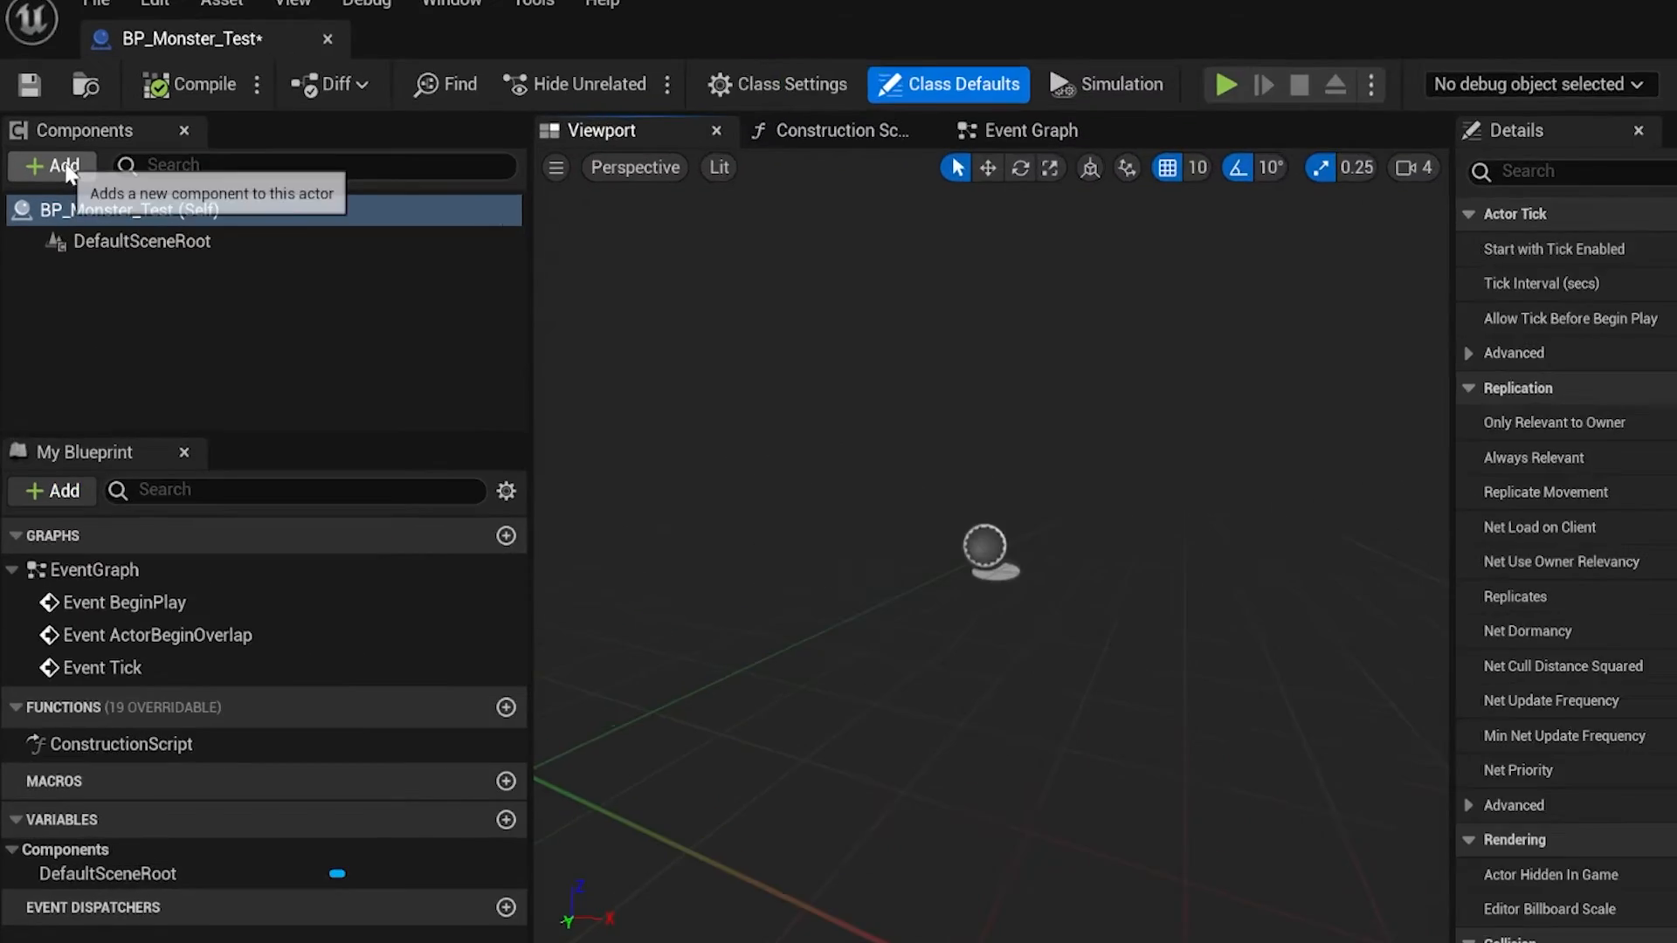
click(65, 165)
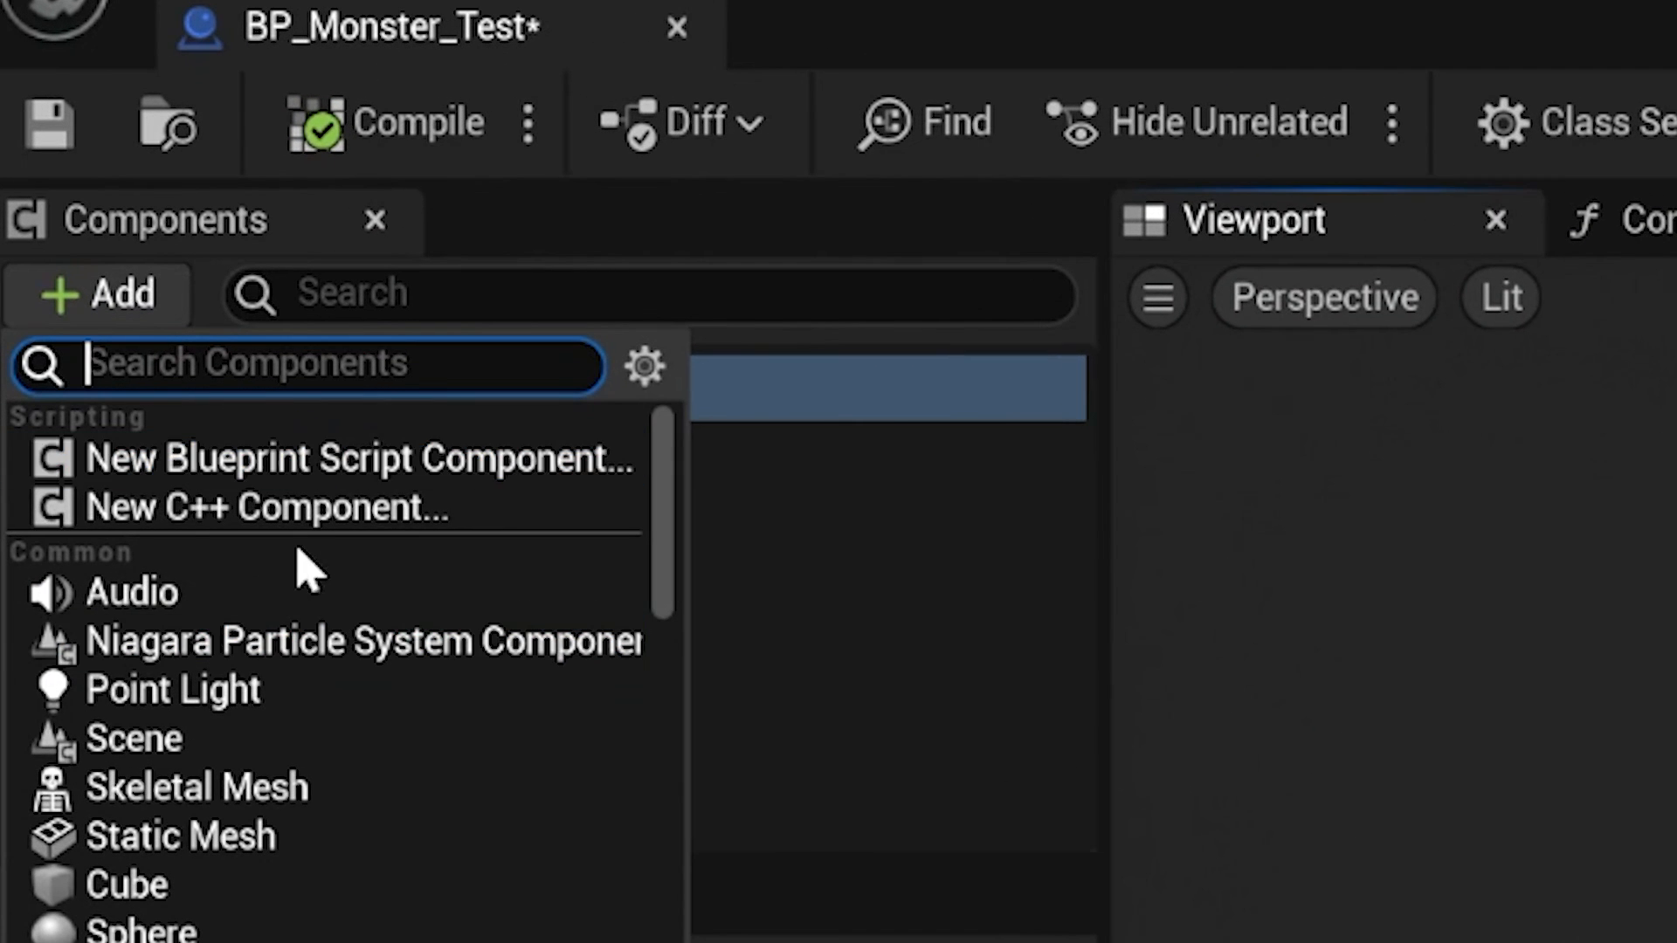
click(231, 790)
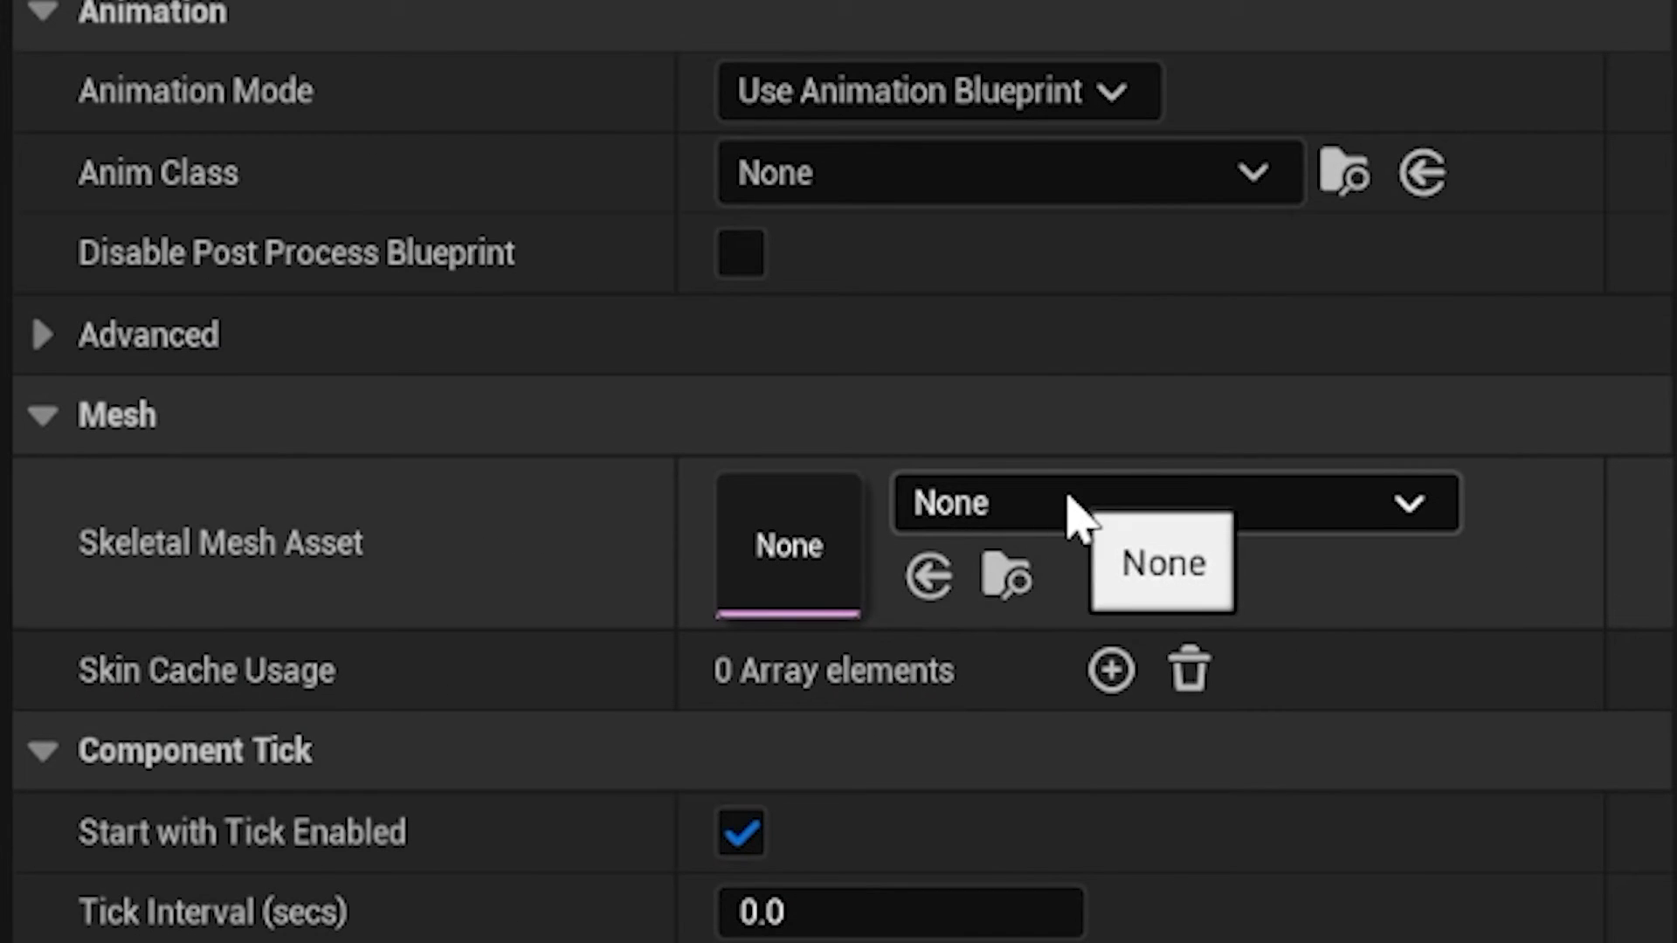
click(1457, 631)
text(Mons)
click(1122, 443)
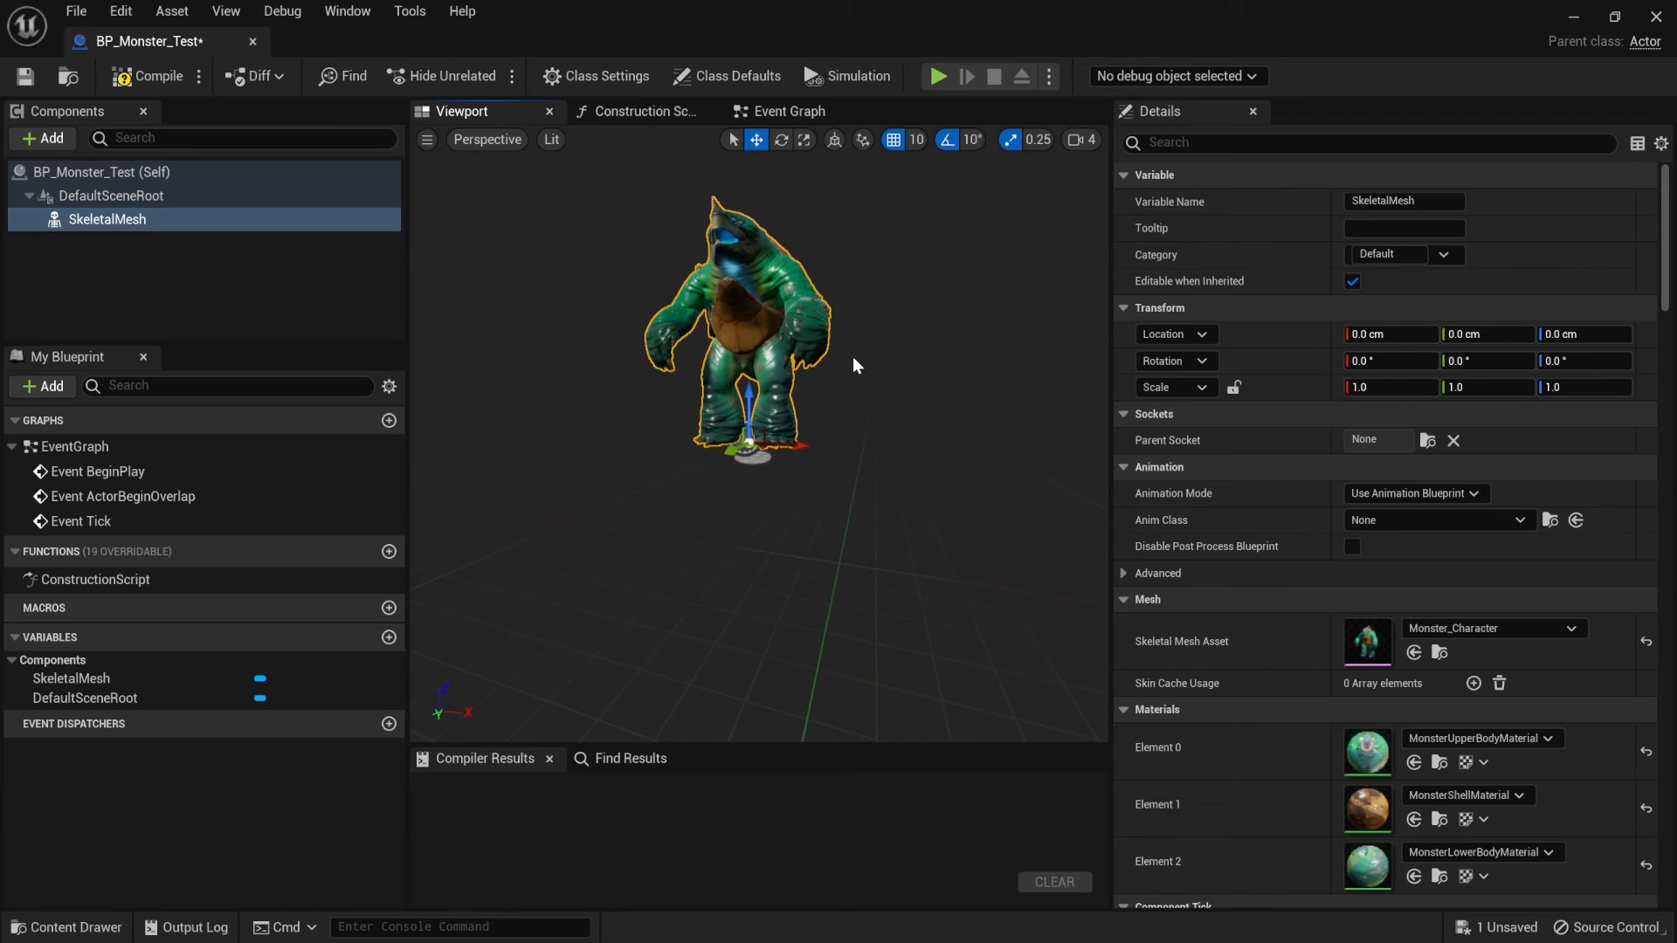
mouse_move(758, 436)
right_down()
mouse_move(742, 463)
mouse_move(768, 446)
mouse_move(758, 463)
right_up()
- Add a Live Link component with Auto Activate enabled to BP_Monster_Test and compile the Blueprint
click(71, 173)
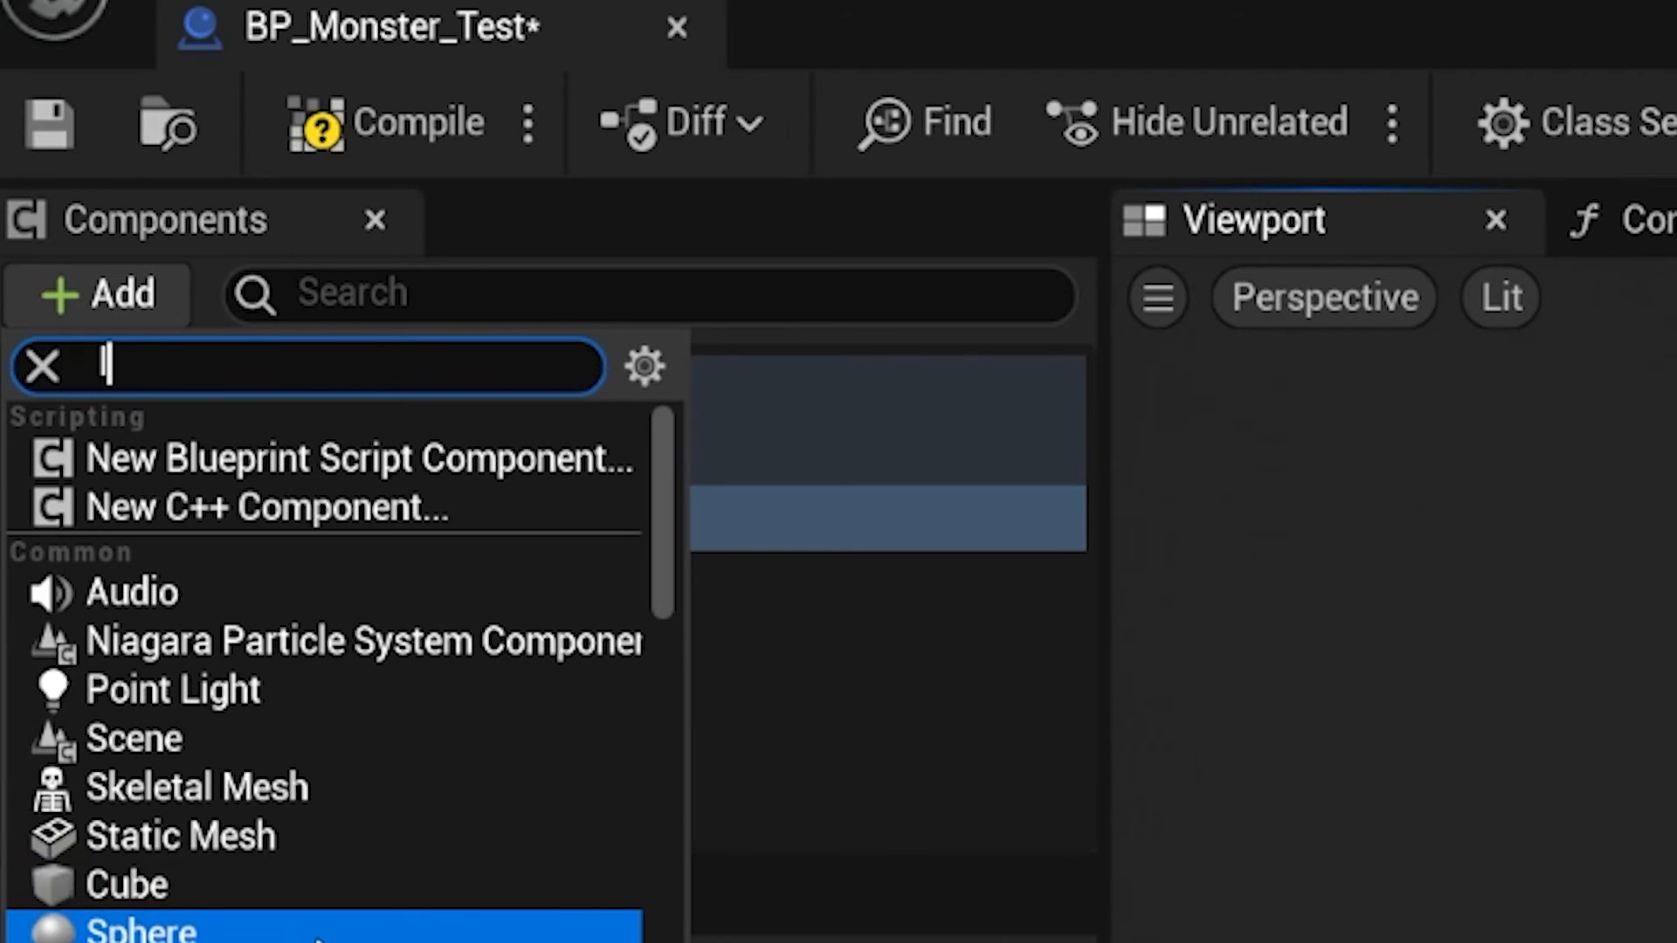
text(live)
click(359, 520)
key(Return)
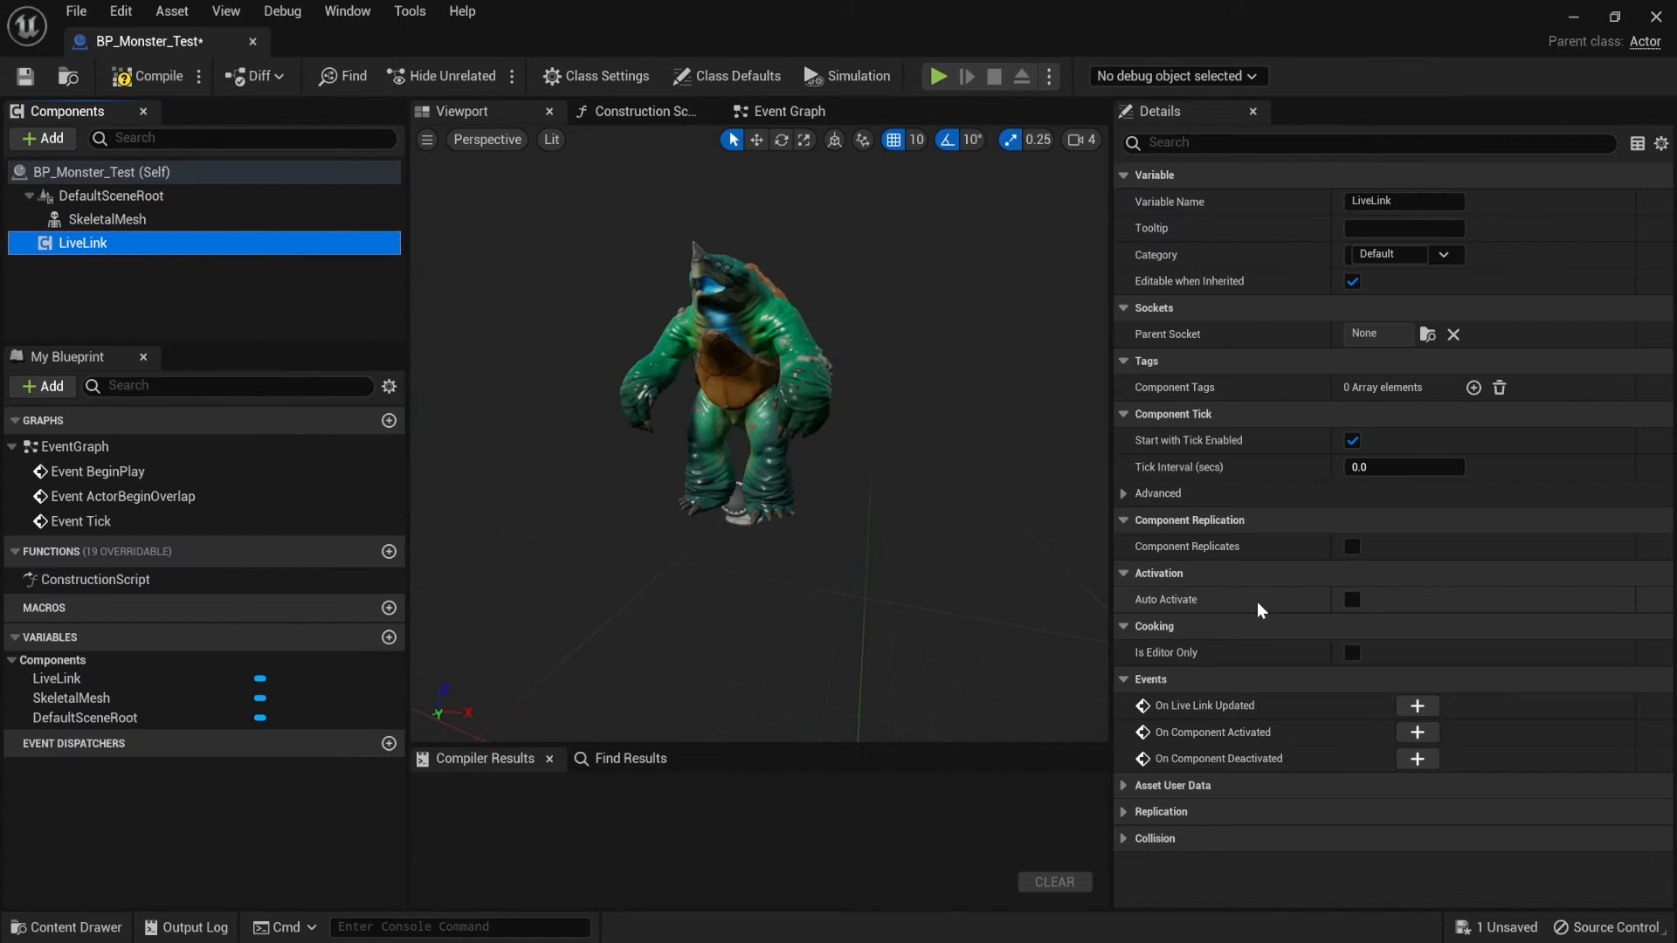
click(1350, 601)
click(172, 223)
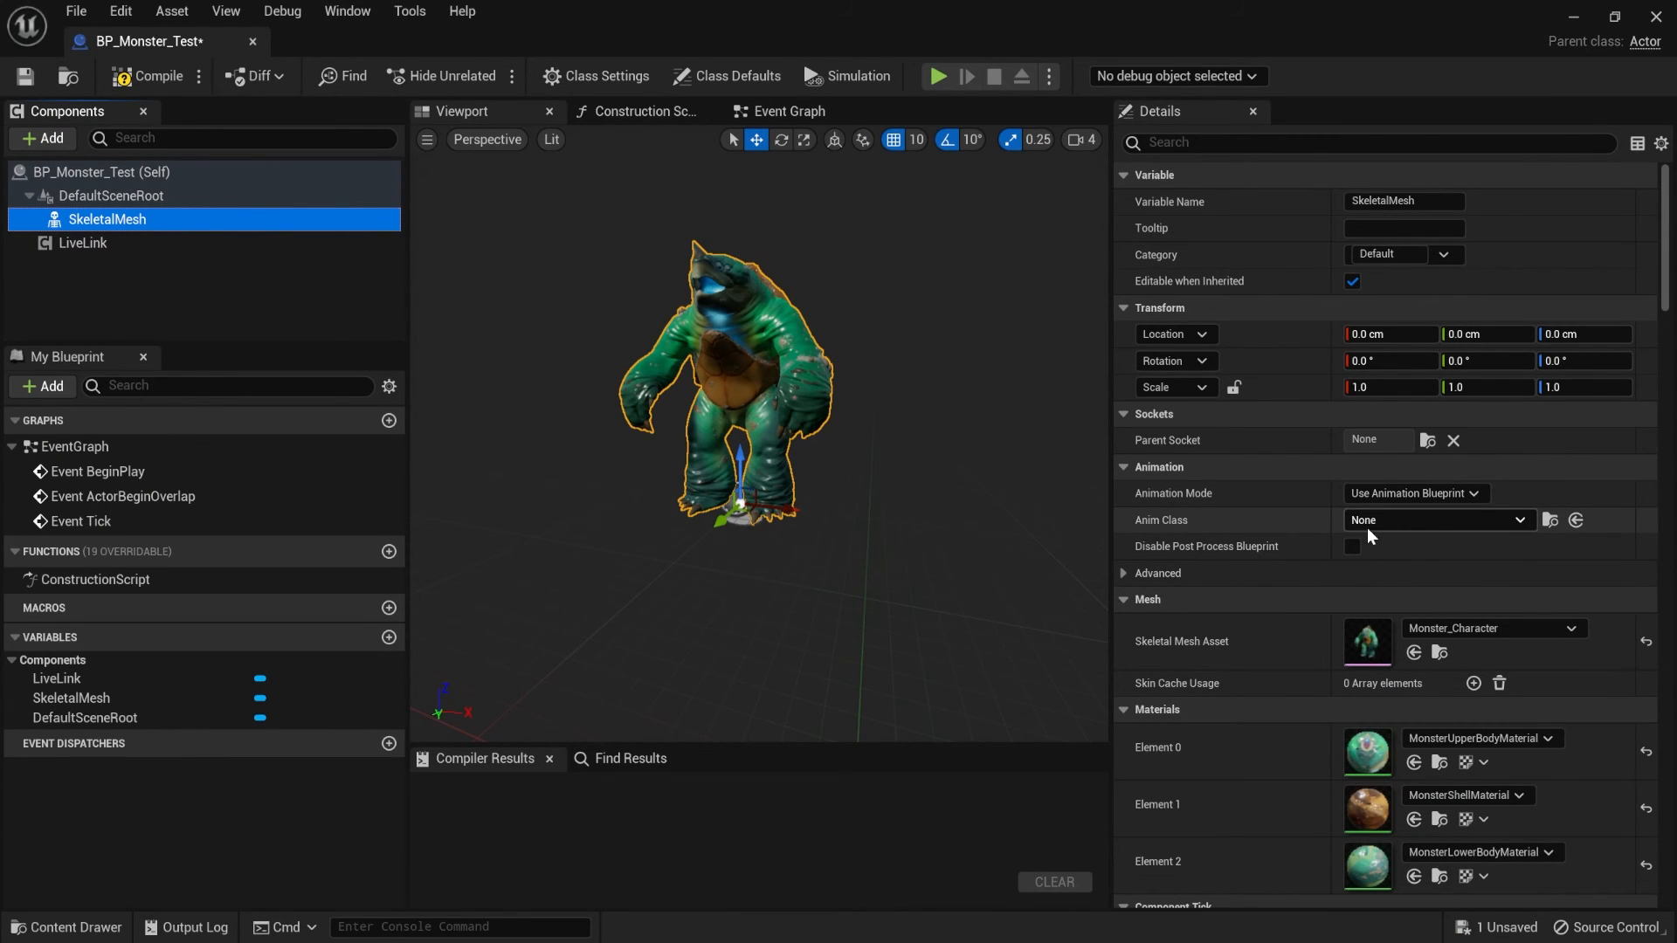
click(164, 82)
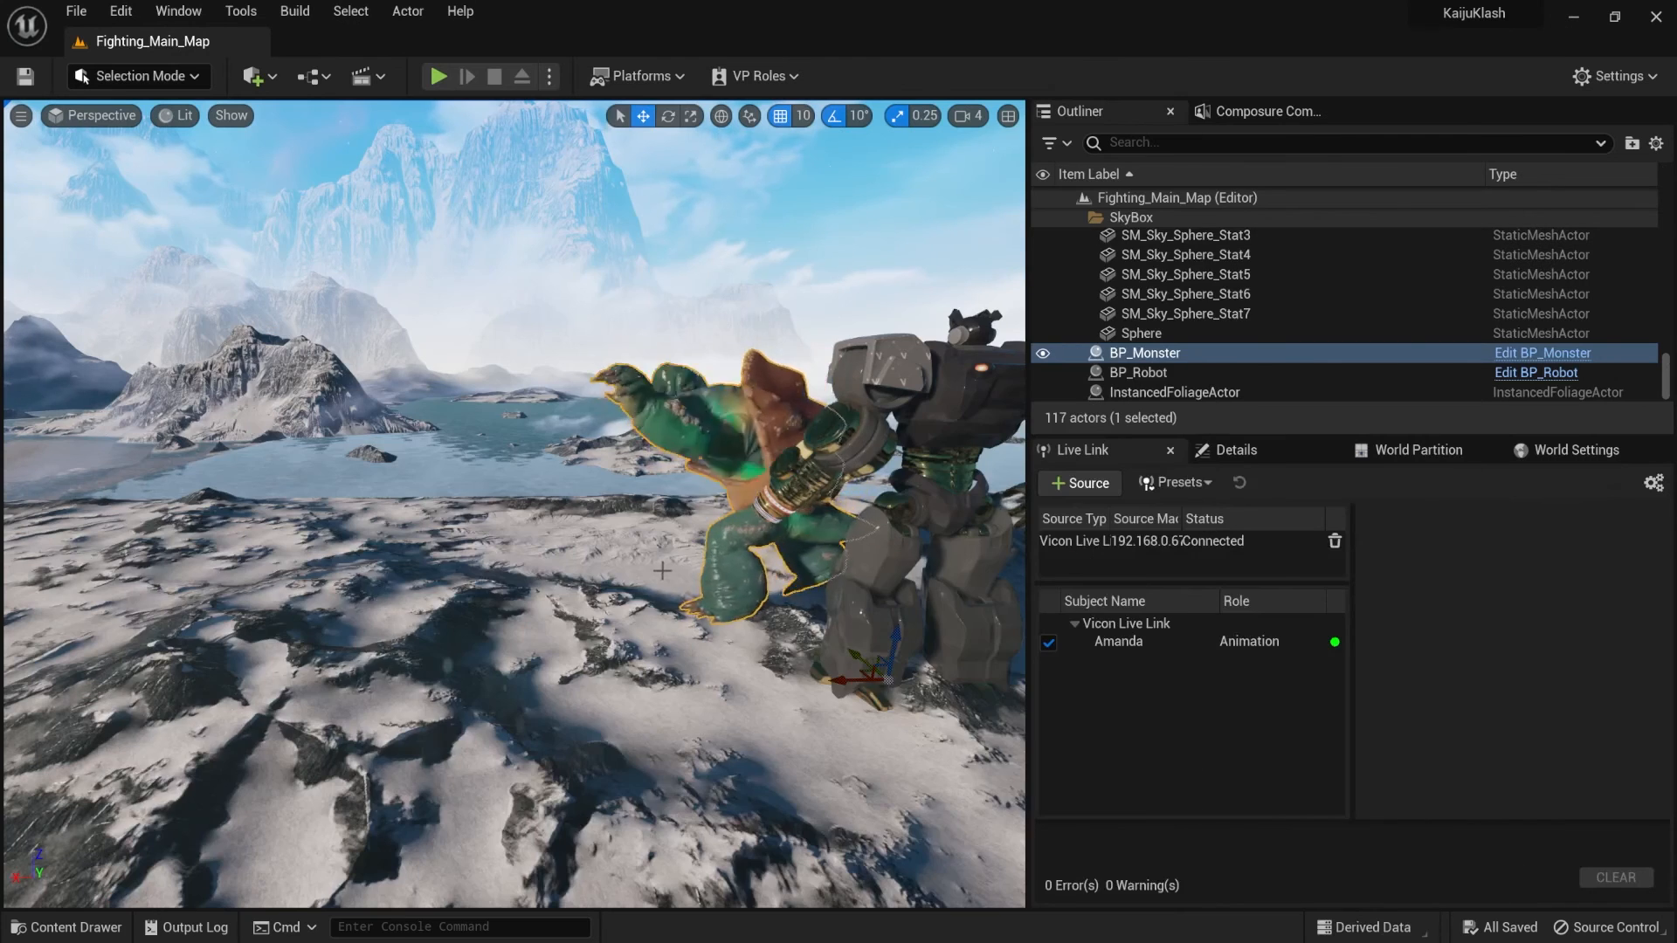
- Create an Animation Blueprint for Monster_Character_Skeleton in the Meshes folder and name it ABP_Monster_Test
key(ctrl+space)
right_click(669, 796)
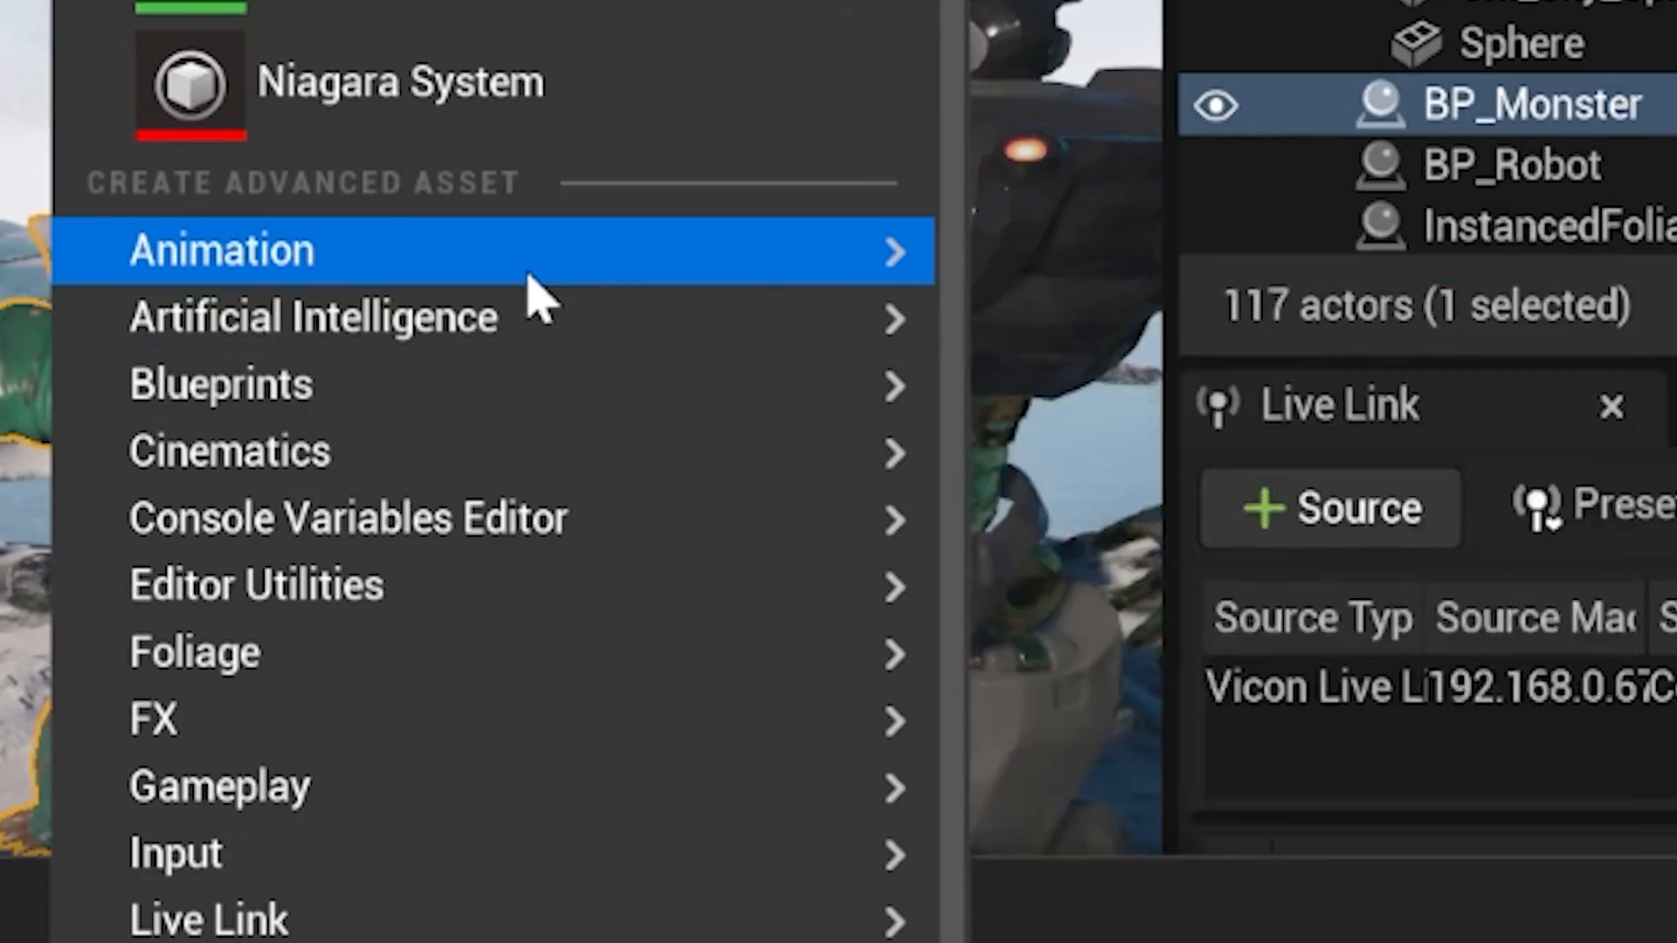
mouse_move(773, 441)
click(1615, 609)
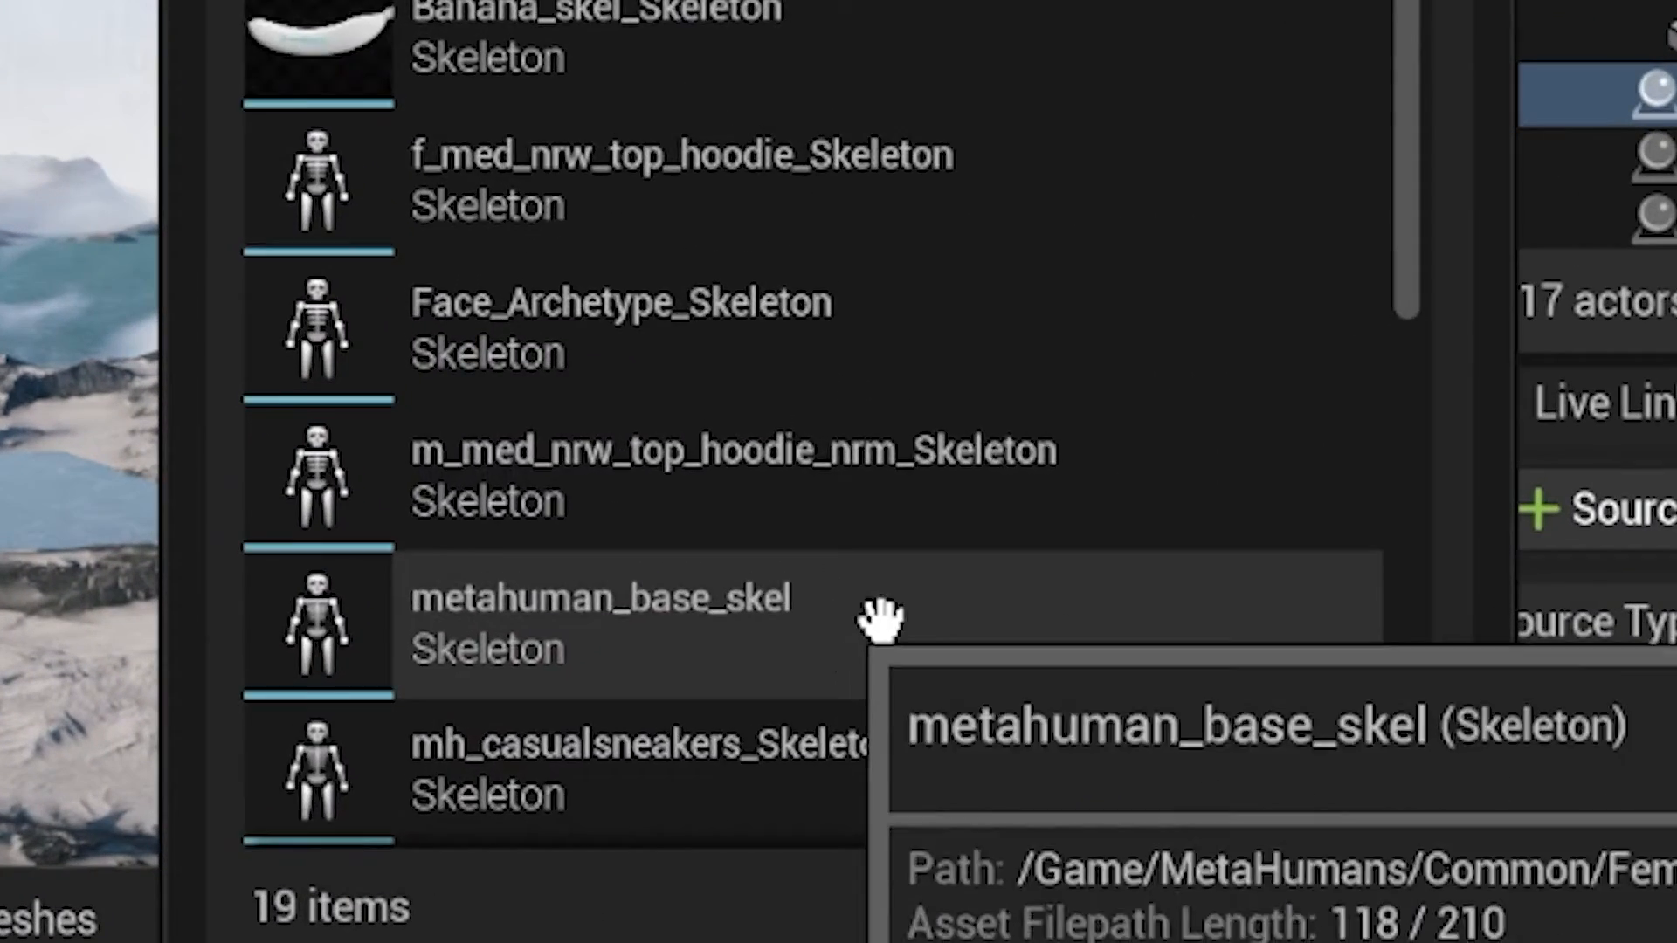
scroll(851, 518, down, 3)
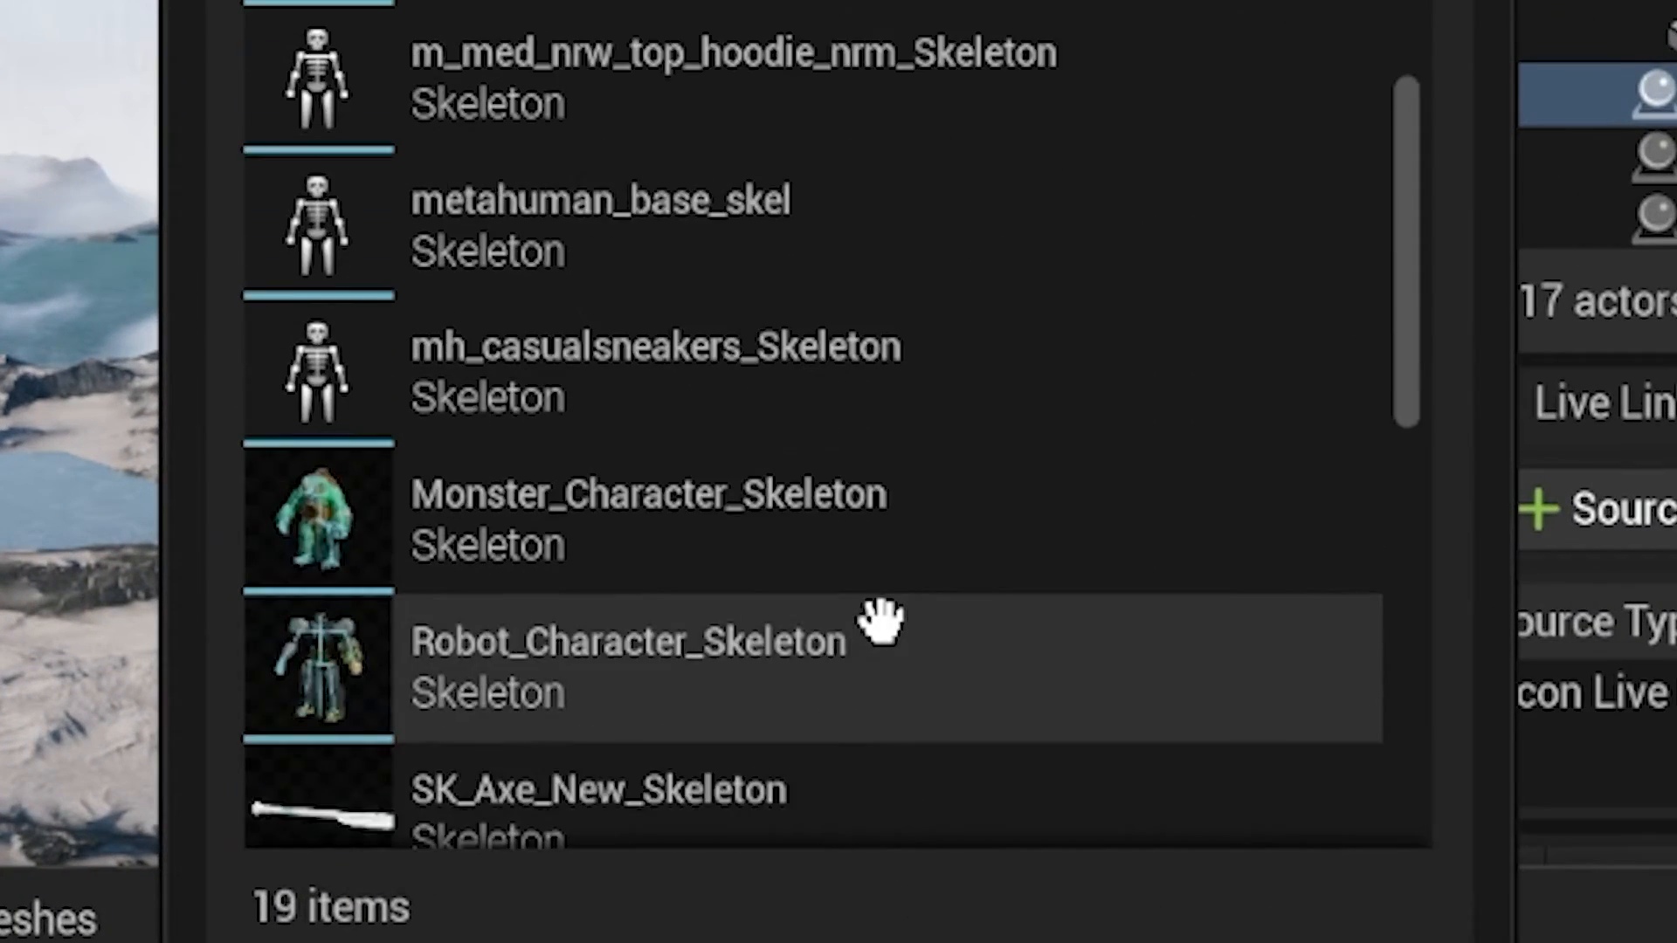
scroll(880, 621, down, 2)
click(880, 220)
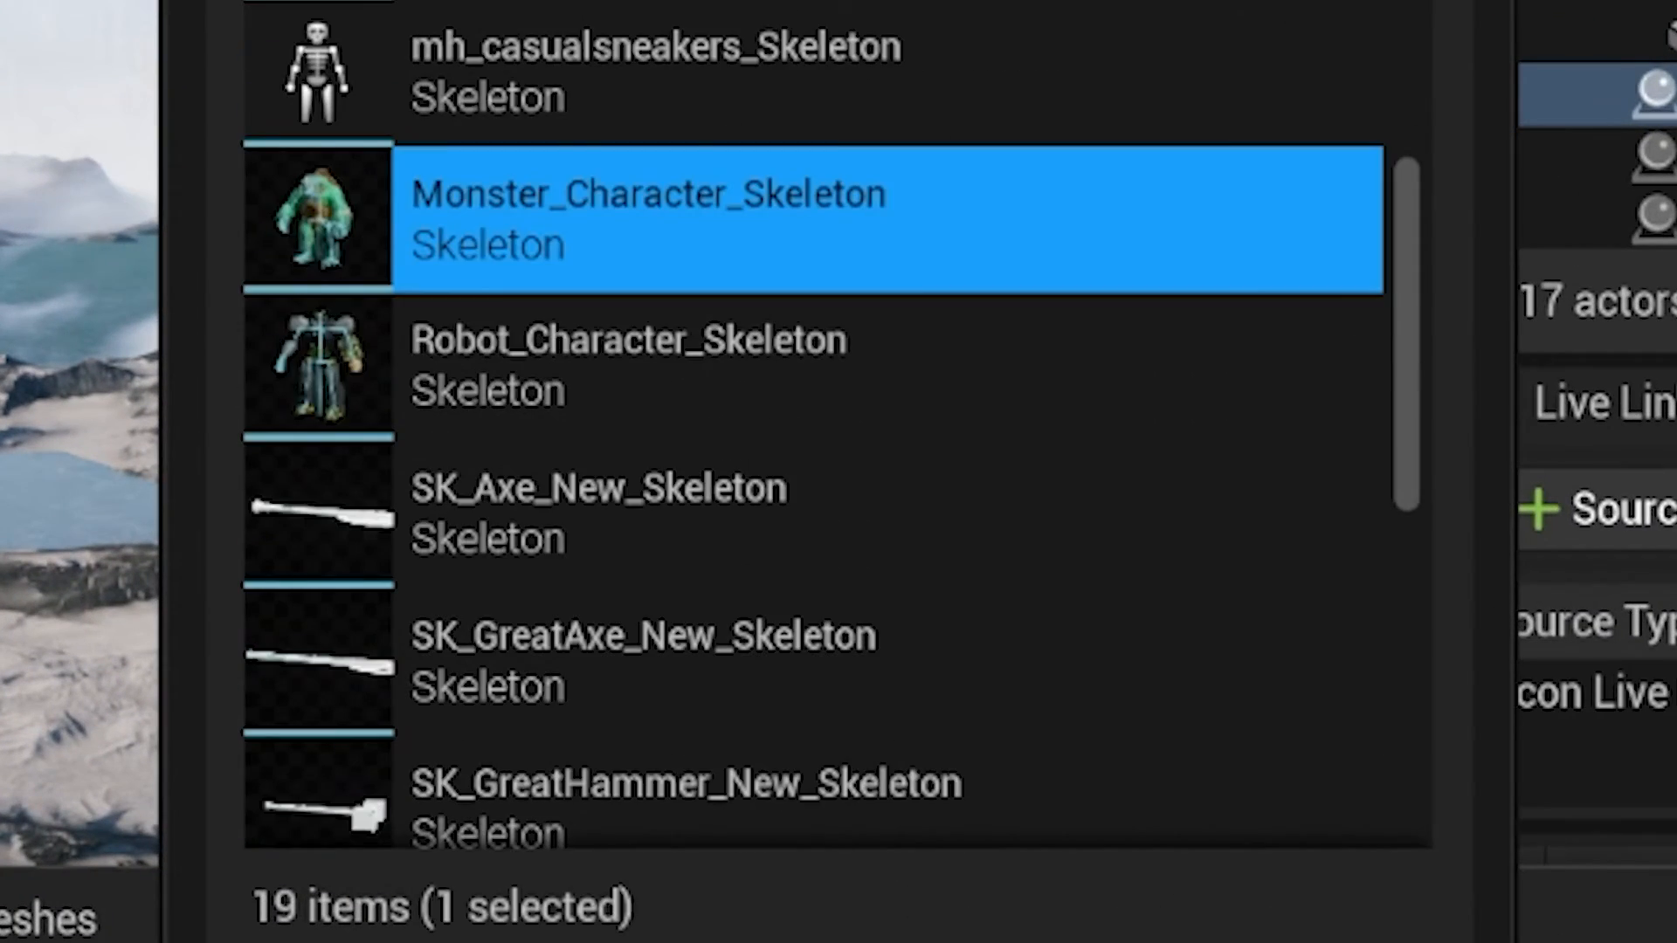
click(1161, 939)
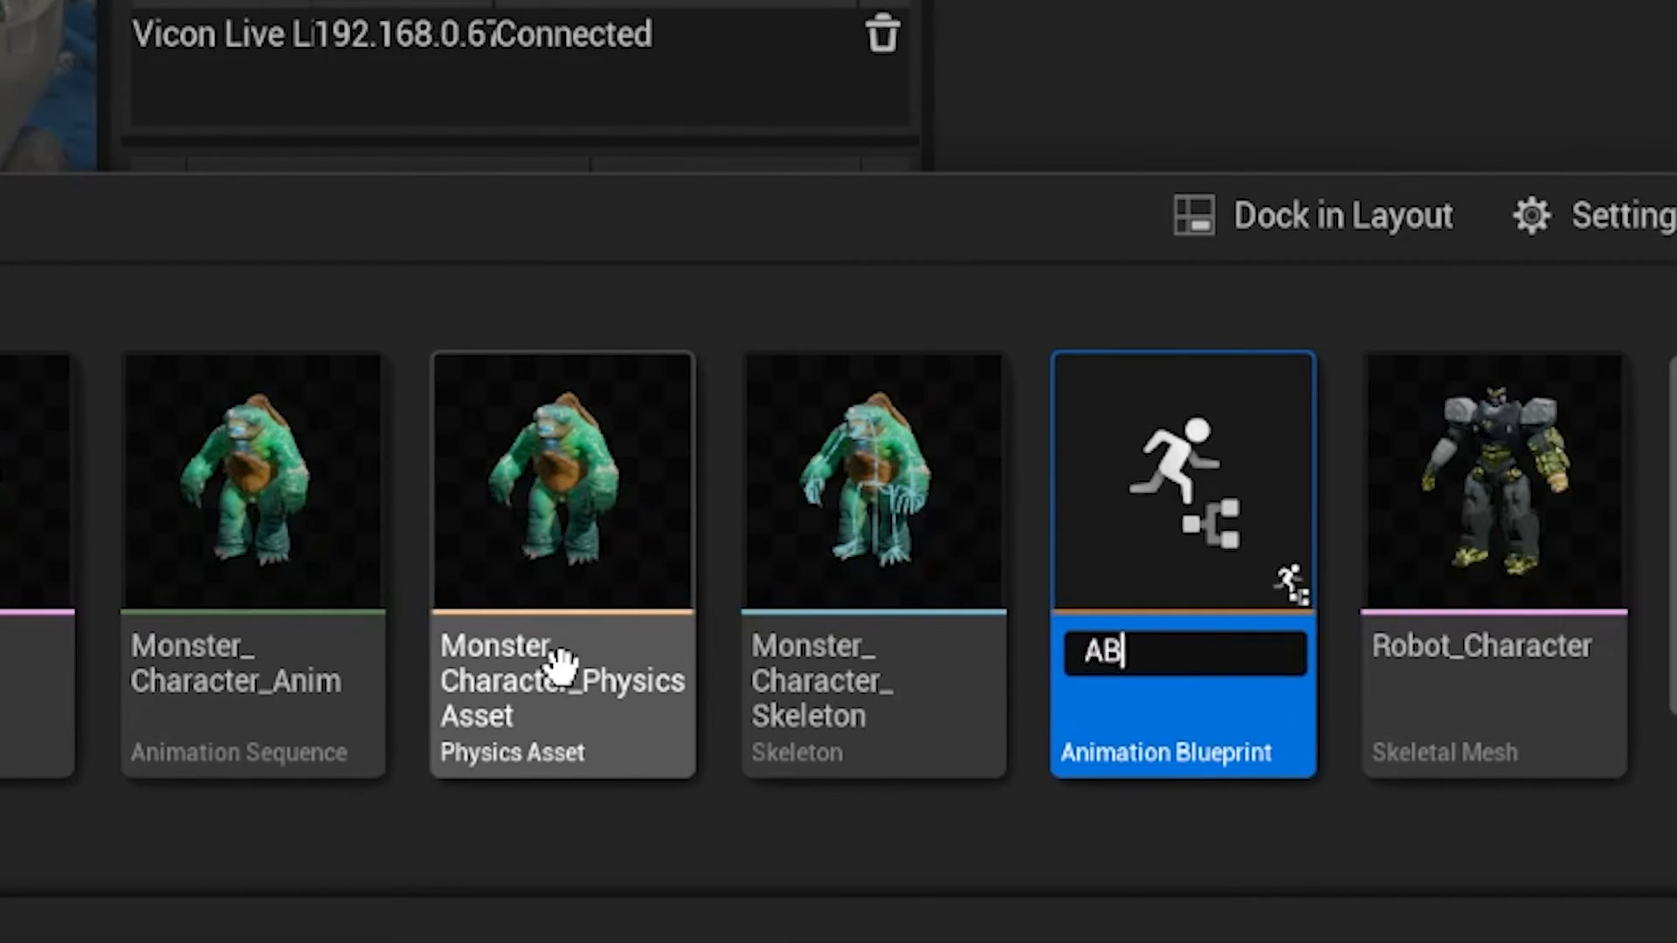
text(onster_Test)
key(Return)
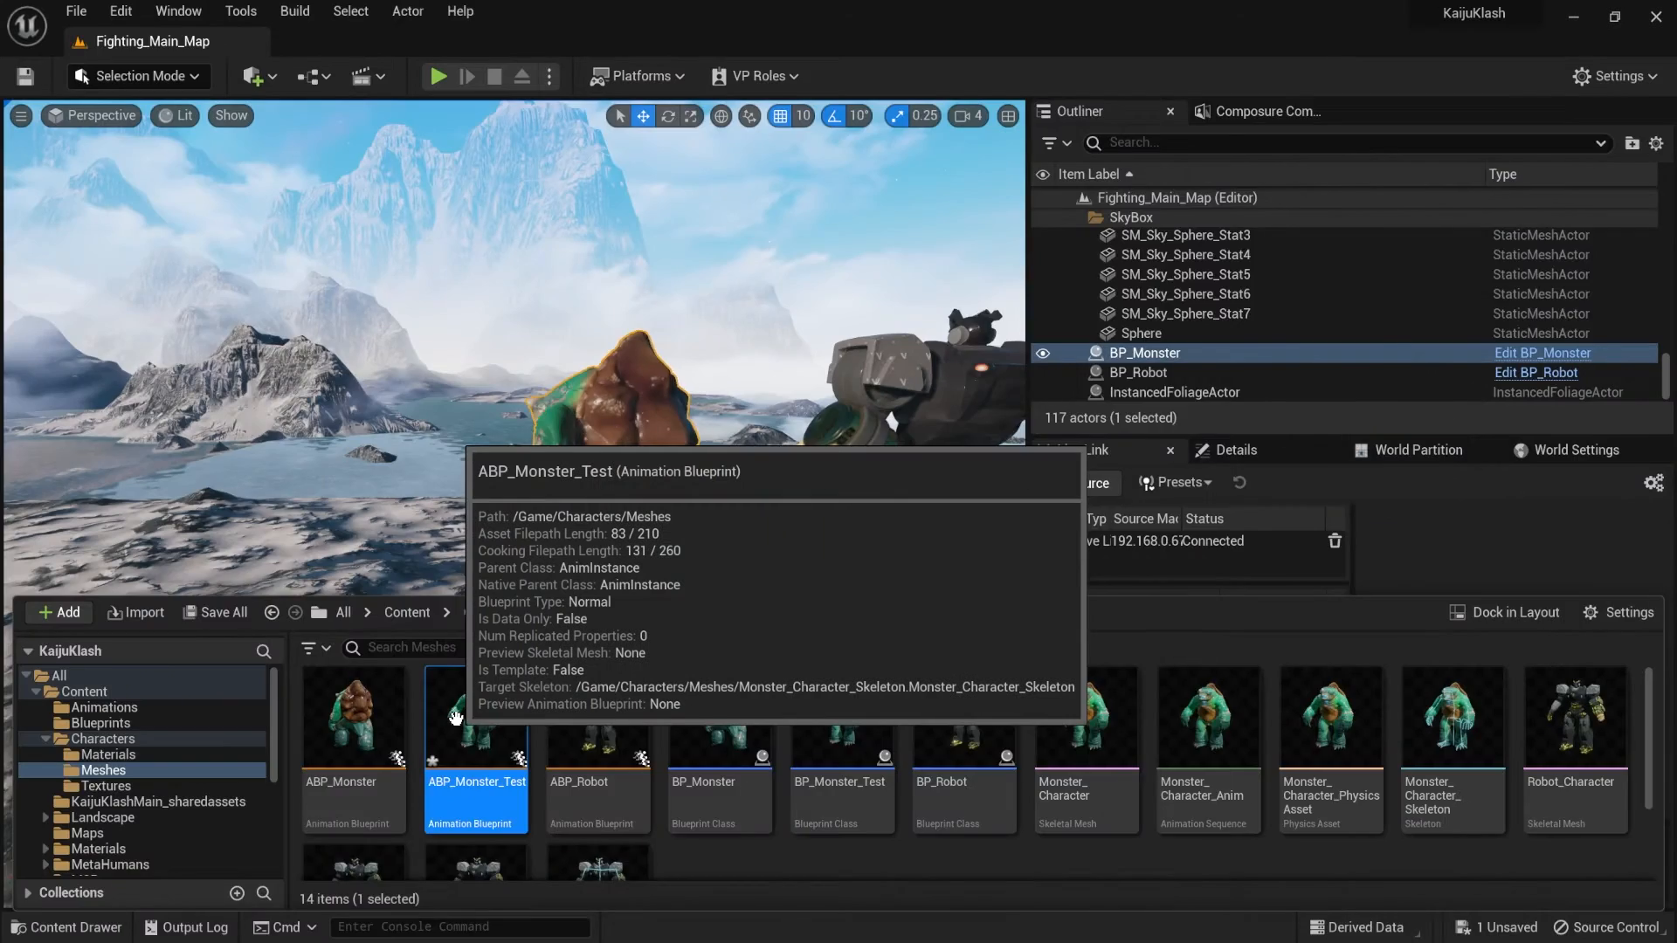
- Open ABP_Monster_Test and add a Live Link Pose node next to Output Pose in its AnimGraph
double_click(1004, 437)
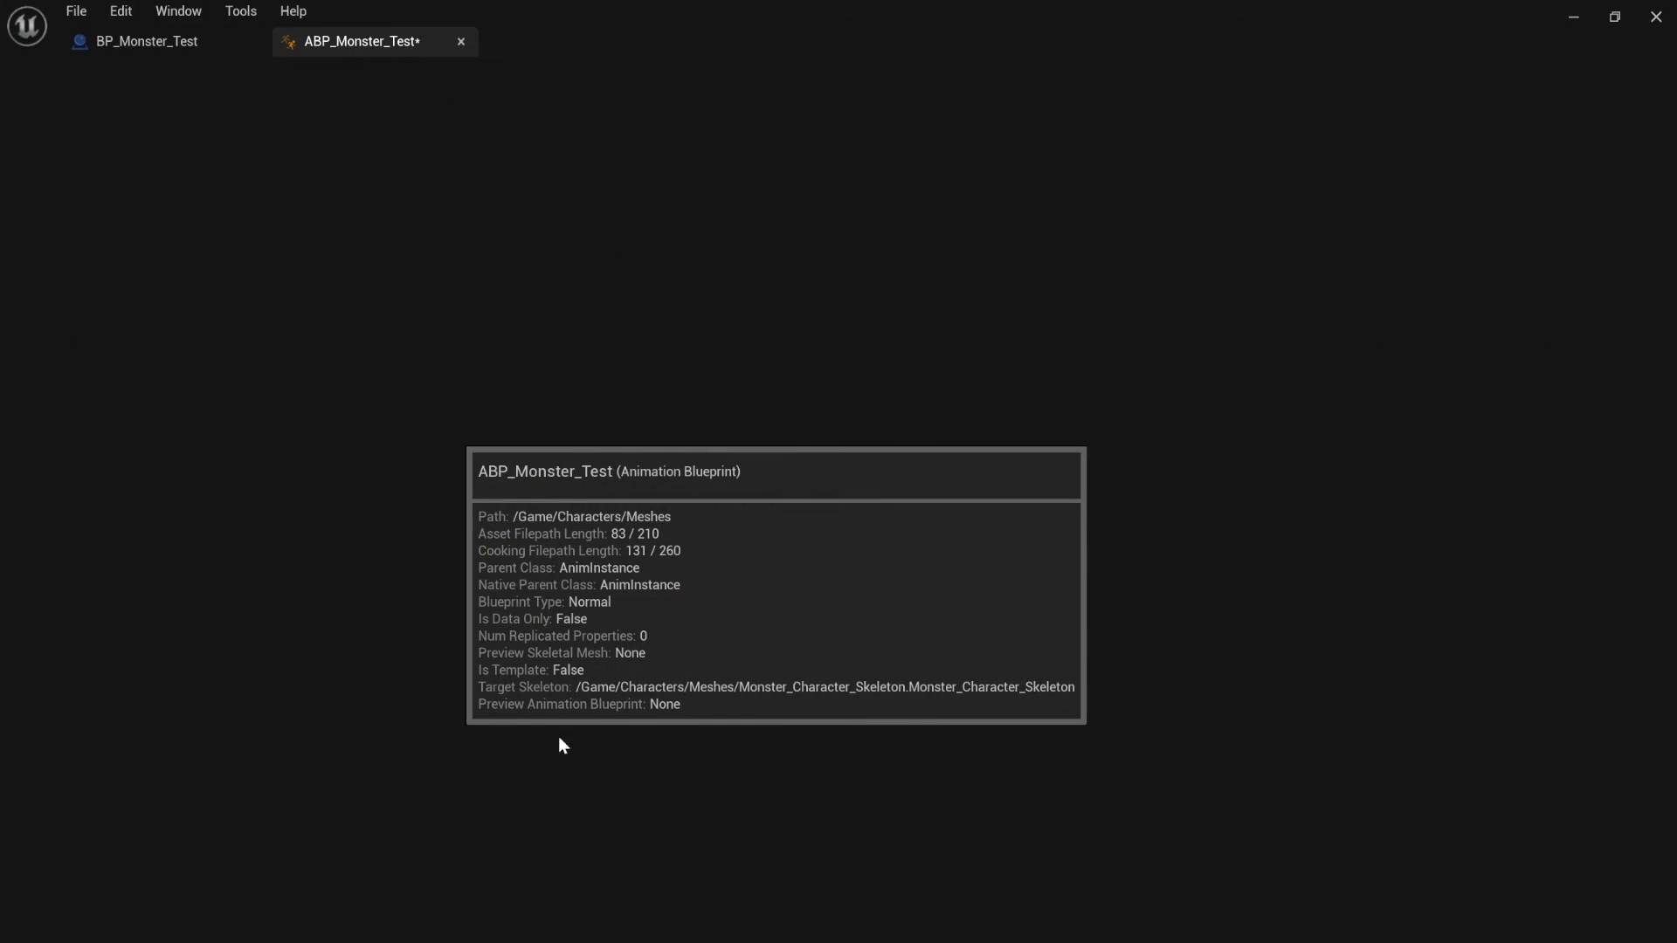
right_click(573, 461)
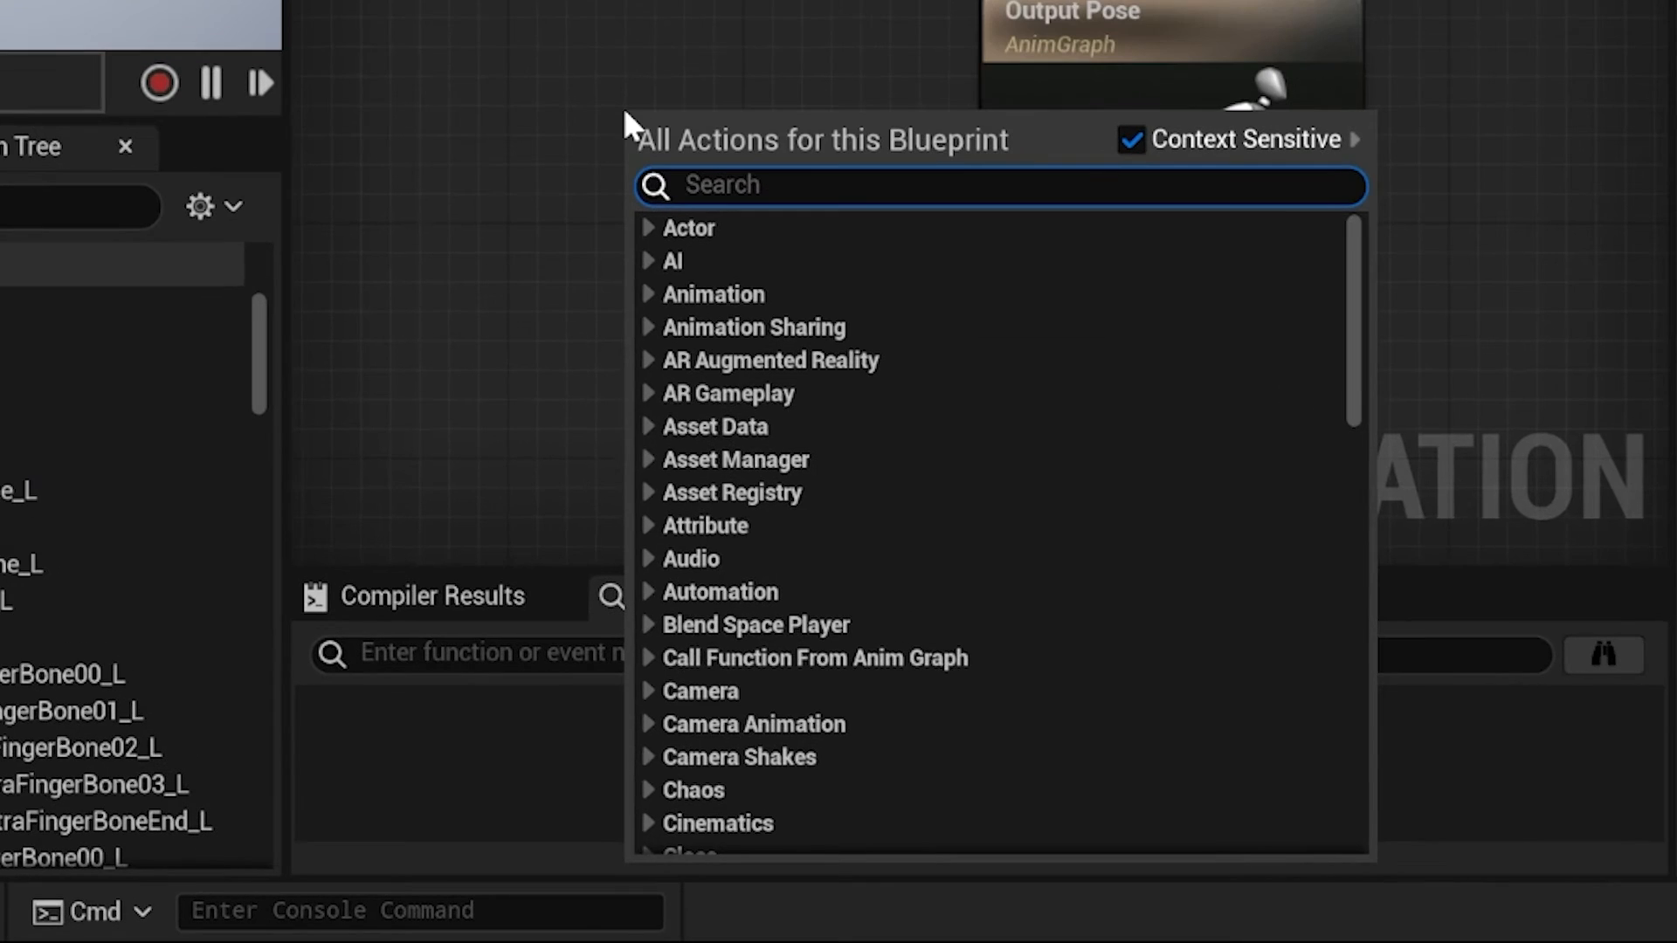
text(live)
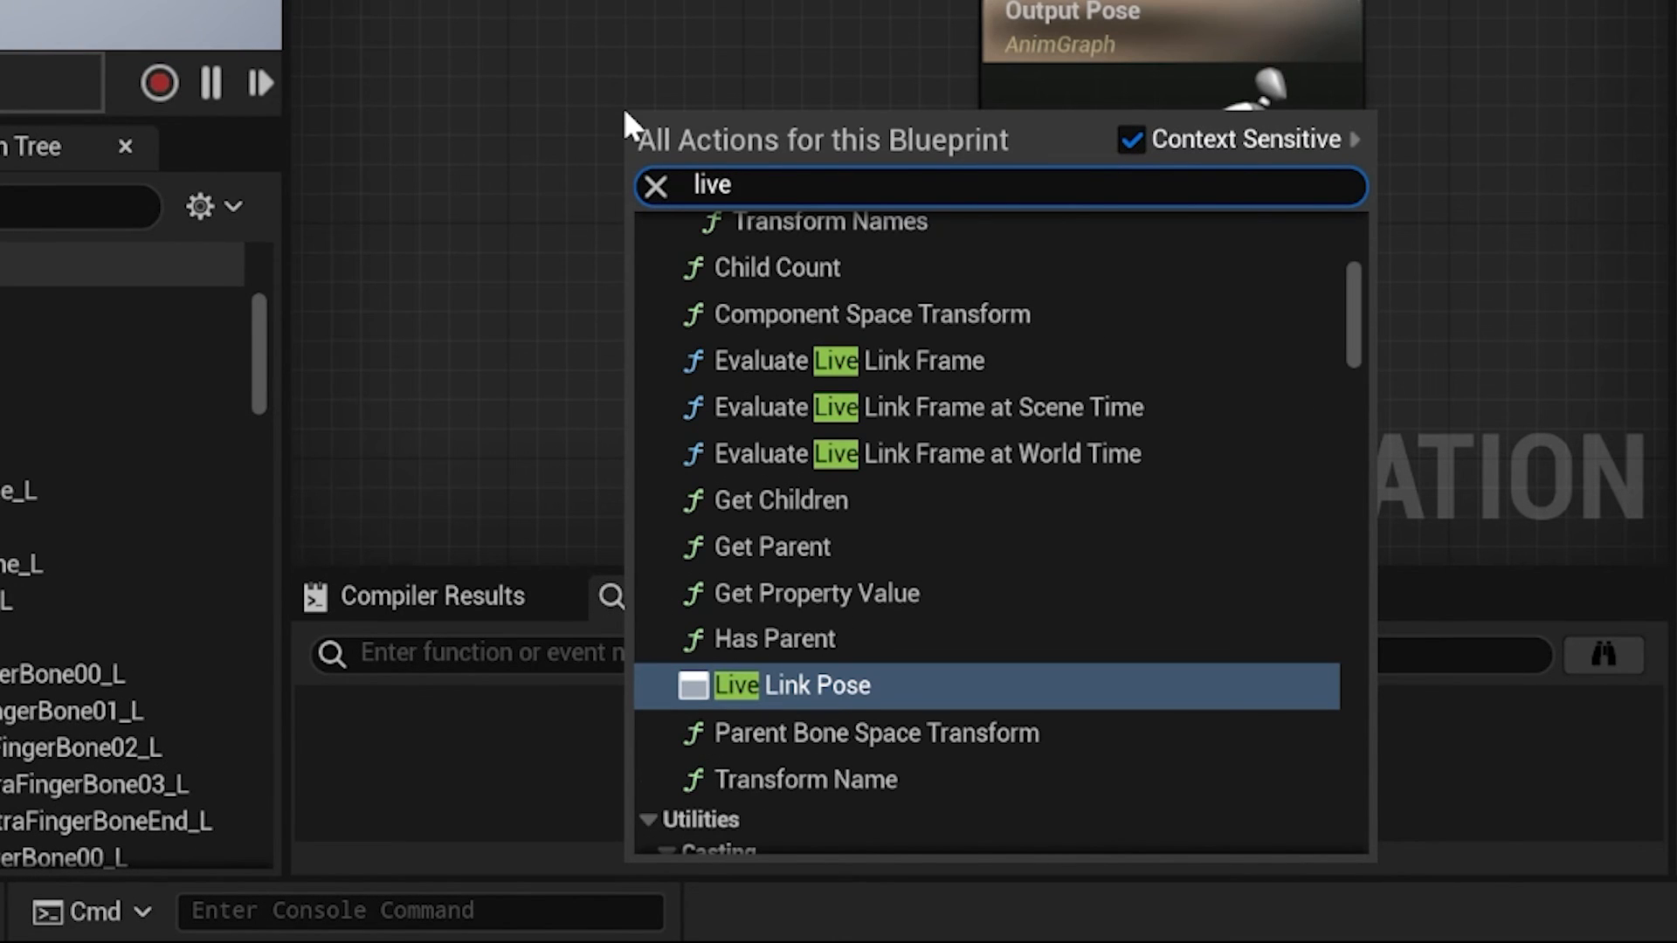
click(821, 685)
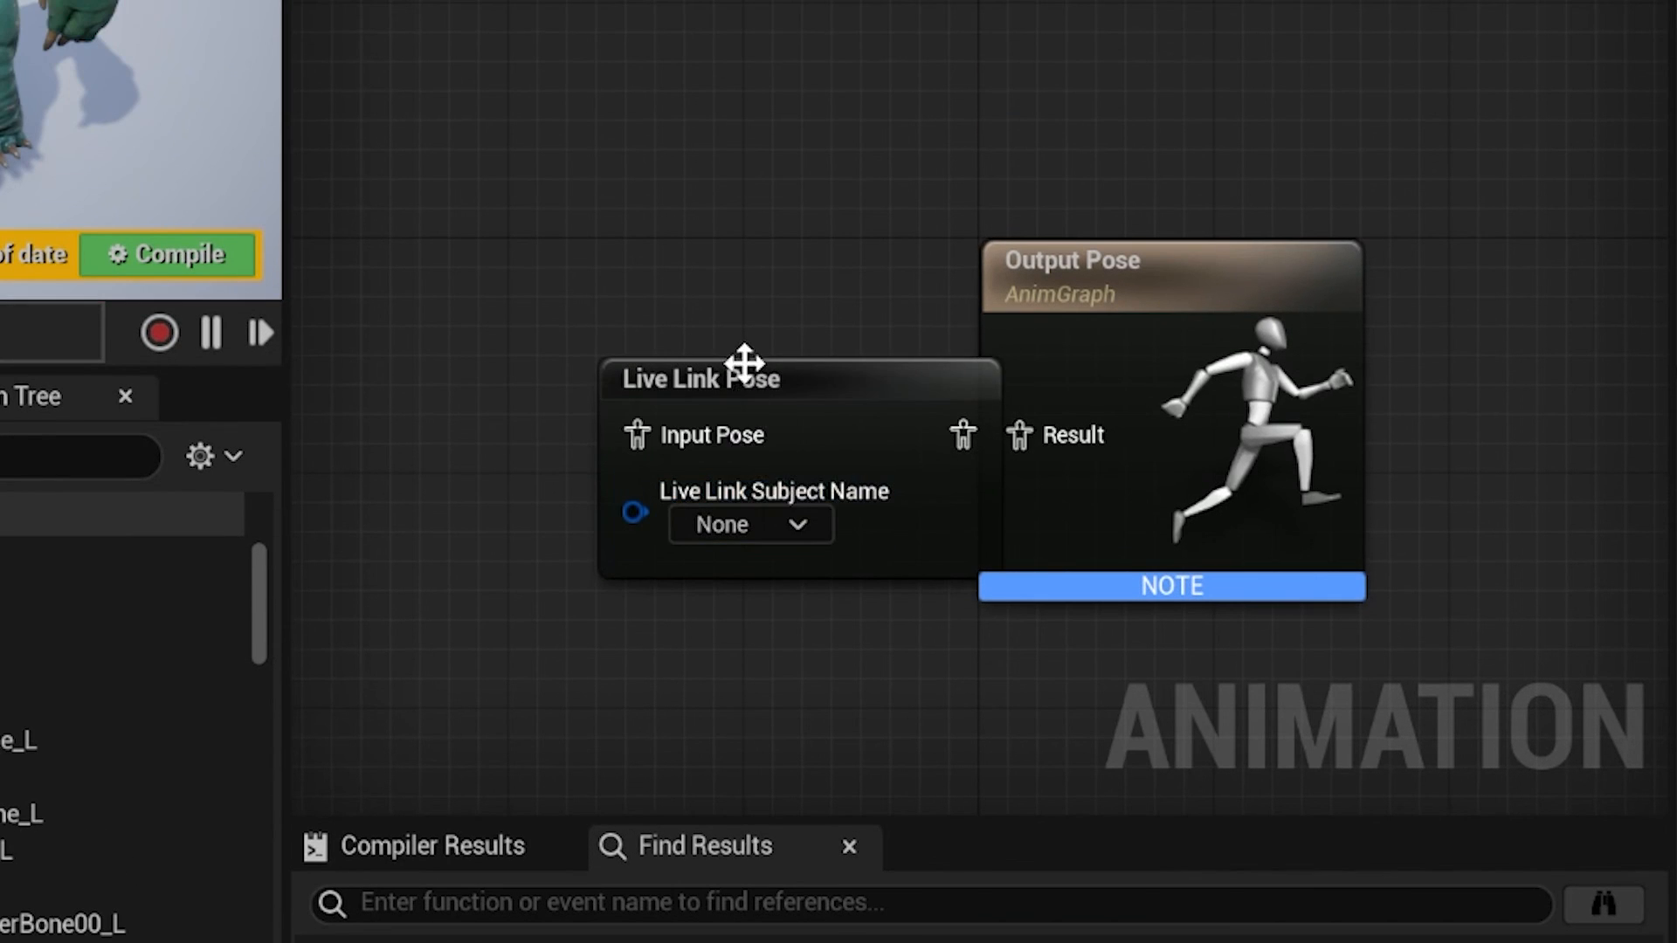
- Set the Live Link Pose node's subject to the performer, connect the node to Output Pose's Result, and compile the Animation Blueprint
drag(745, 365, 599, 395)
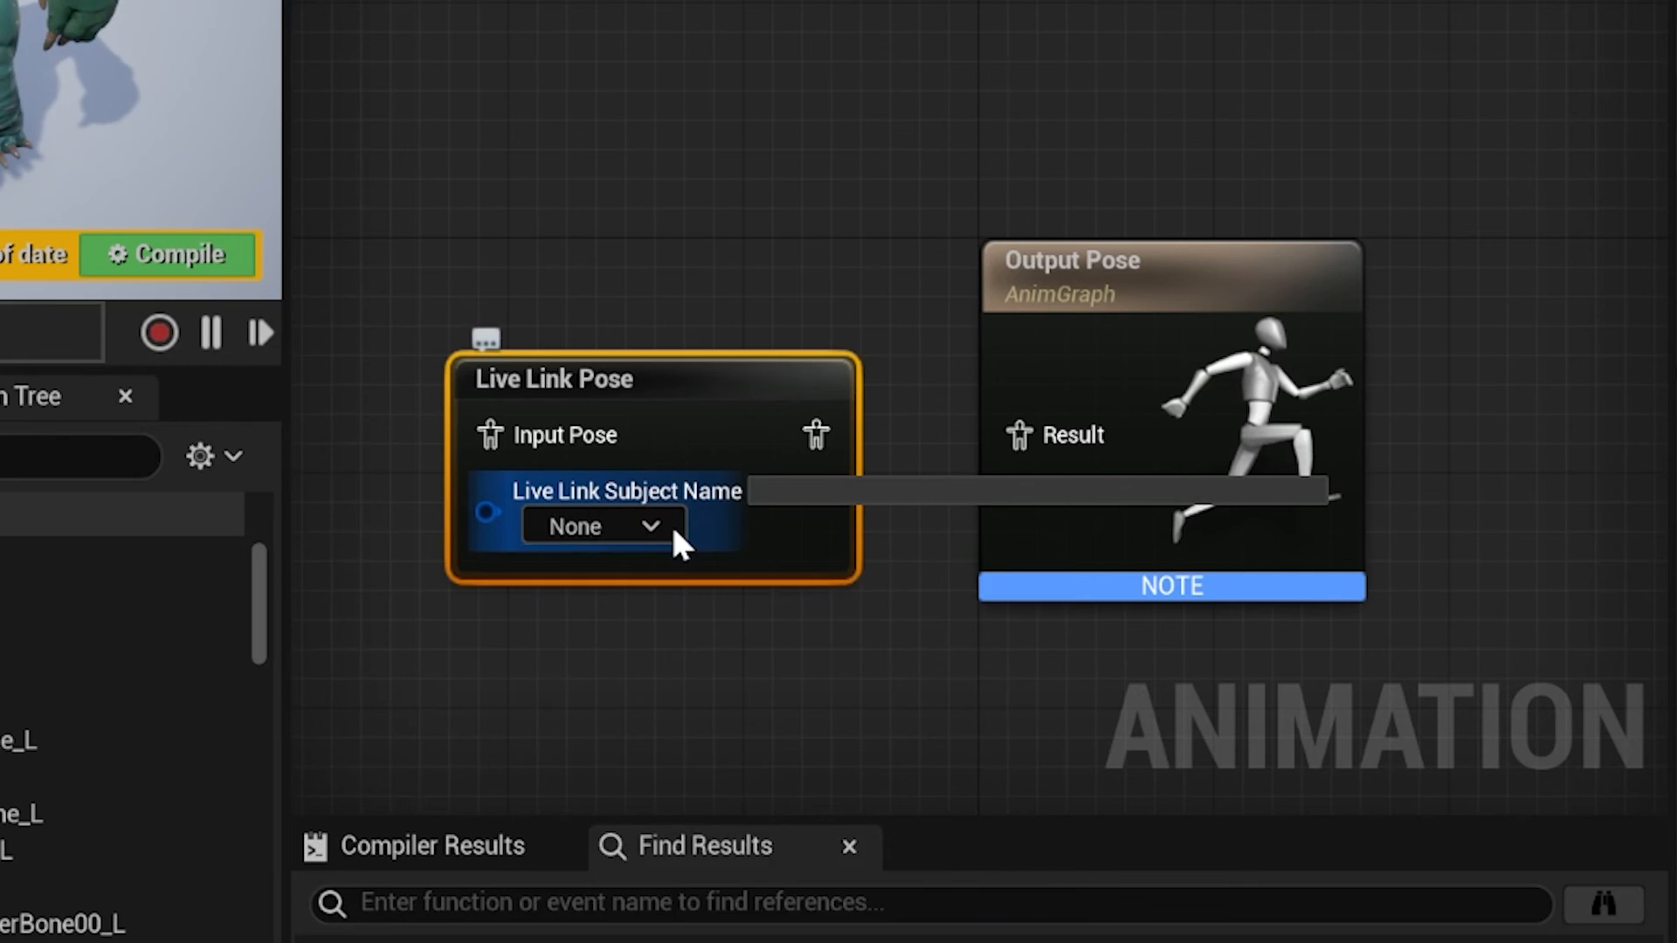
click(676, 541)
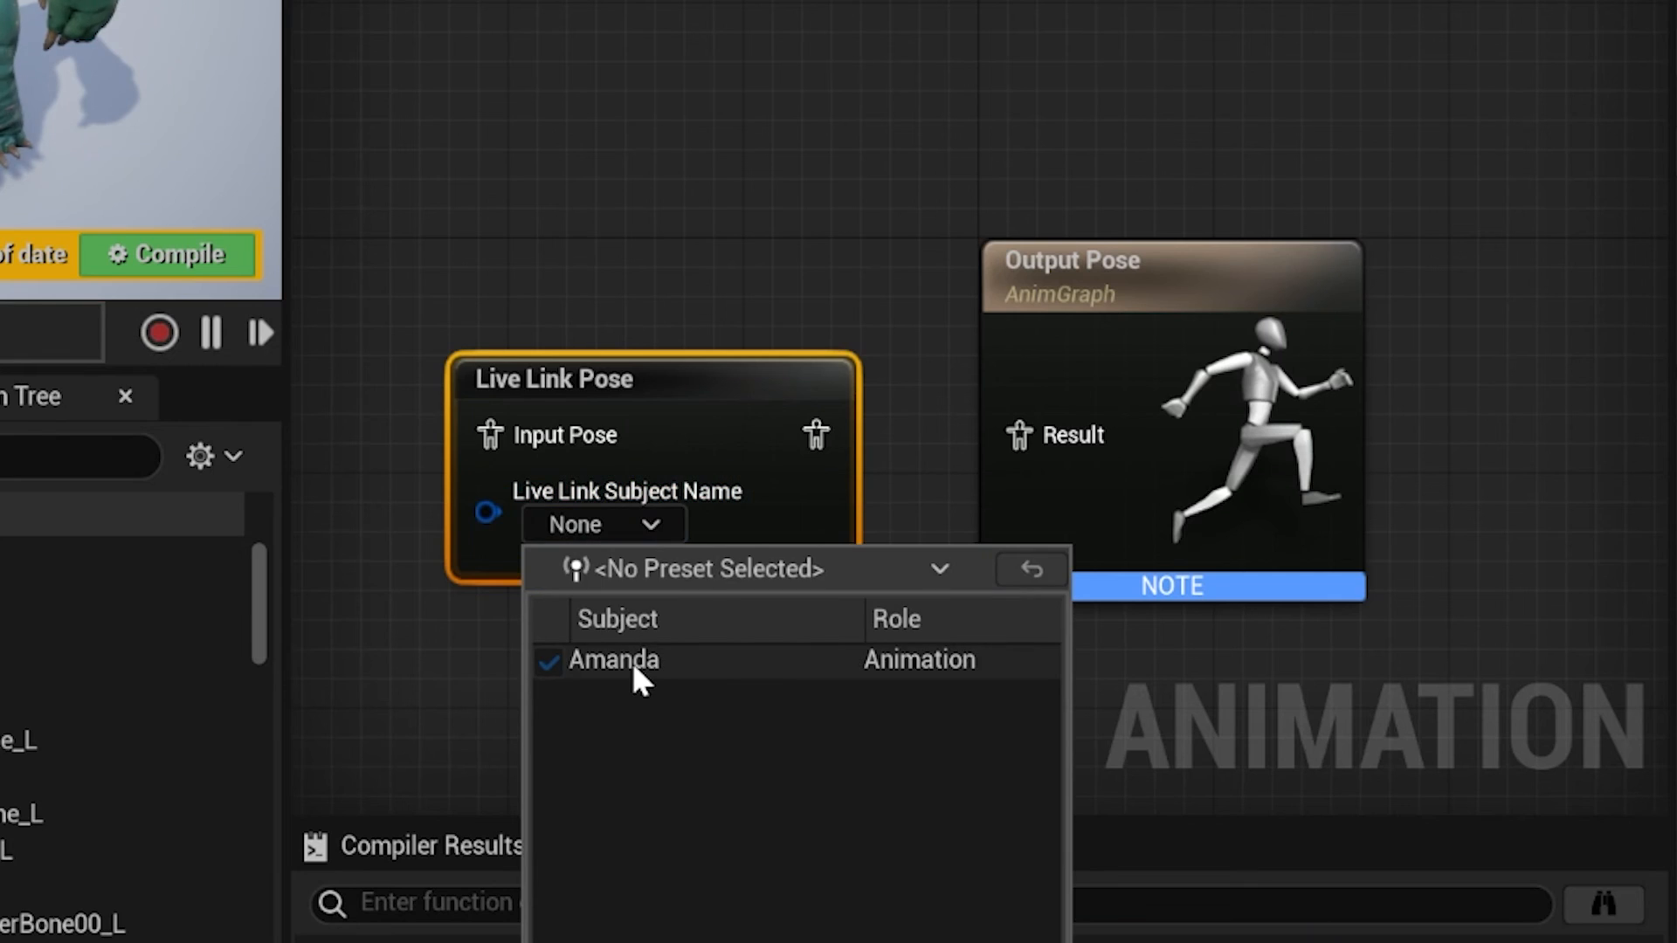
click(631, 659)
drag(815, 434, 1030, 439)
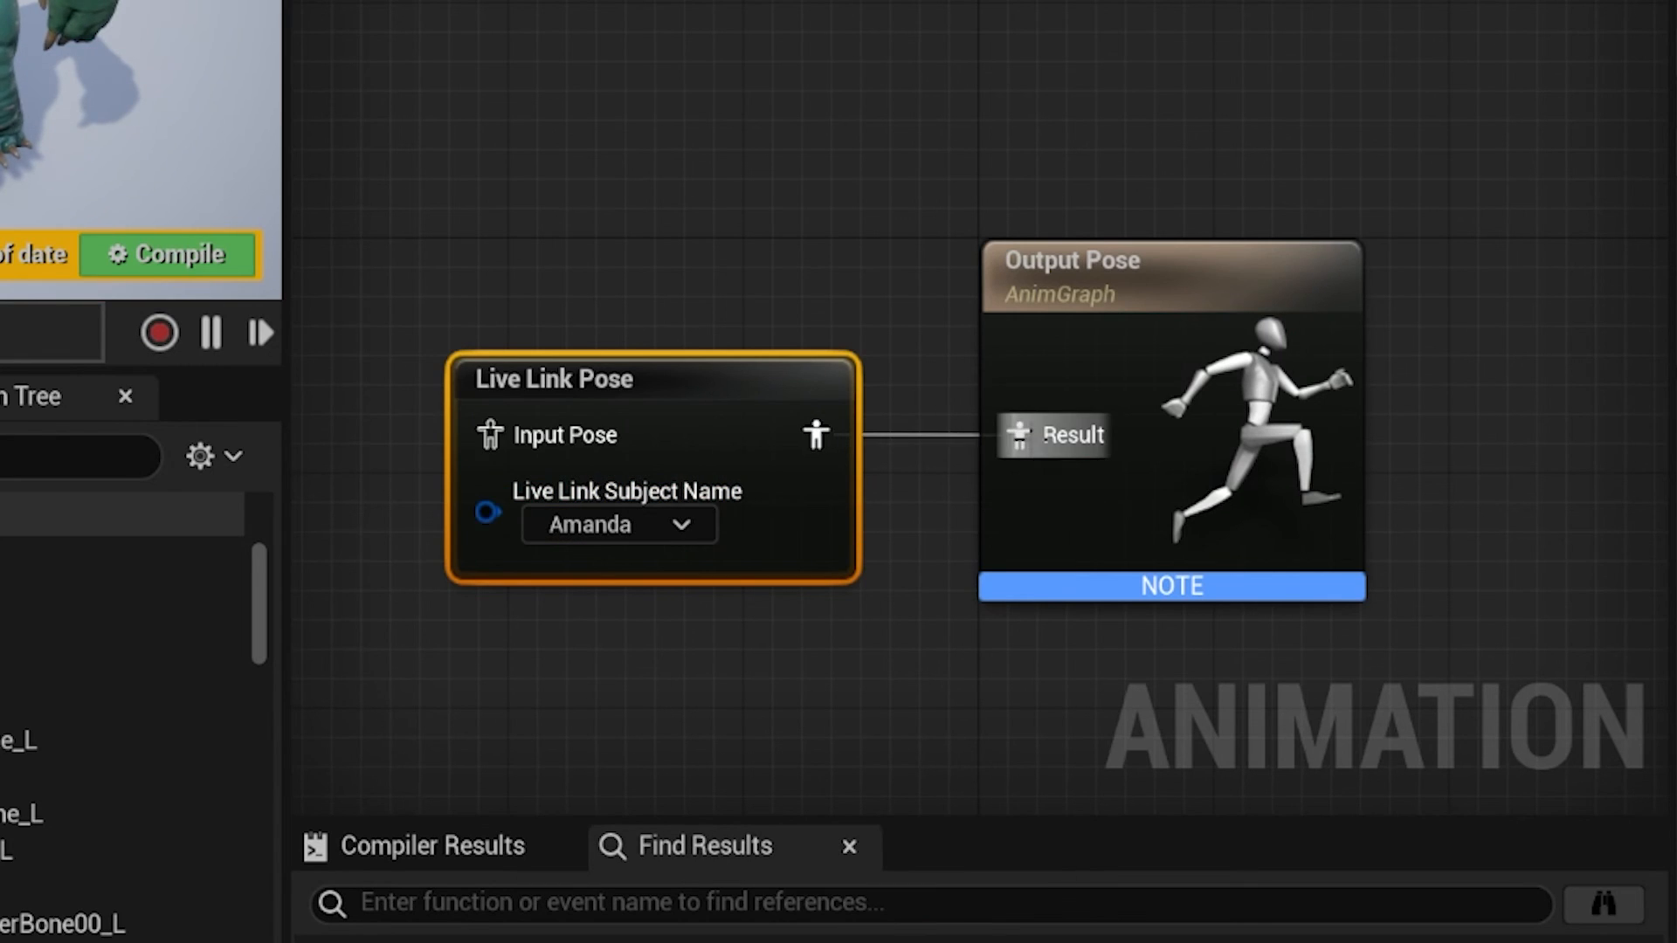
click(325, 255)
click(70, 253)
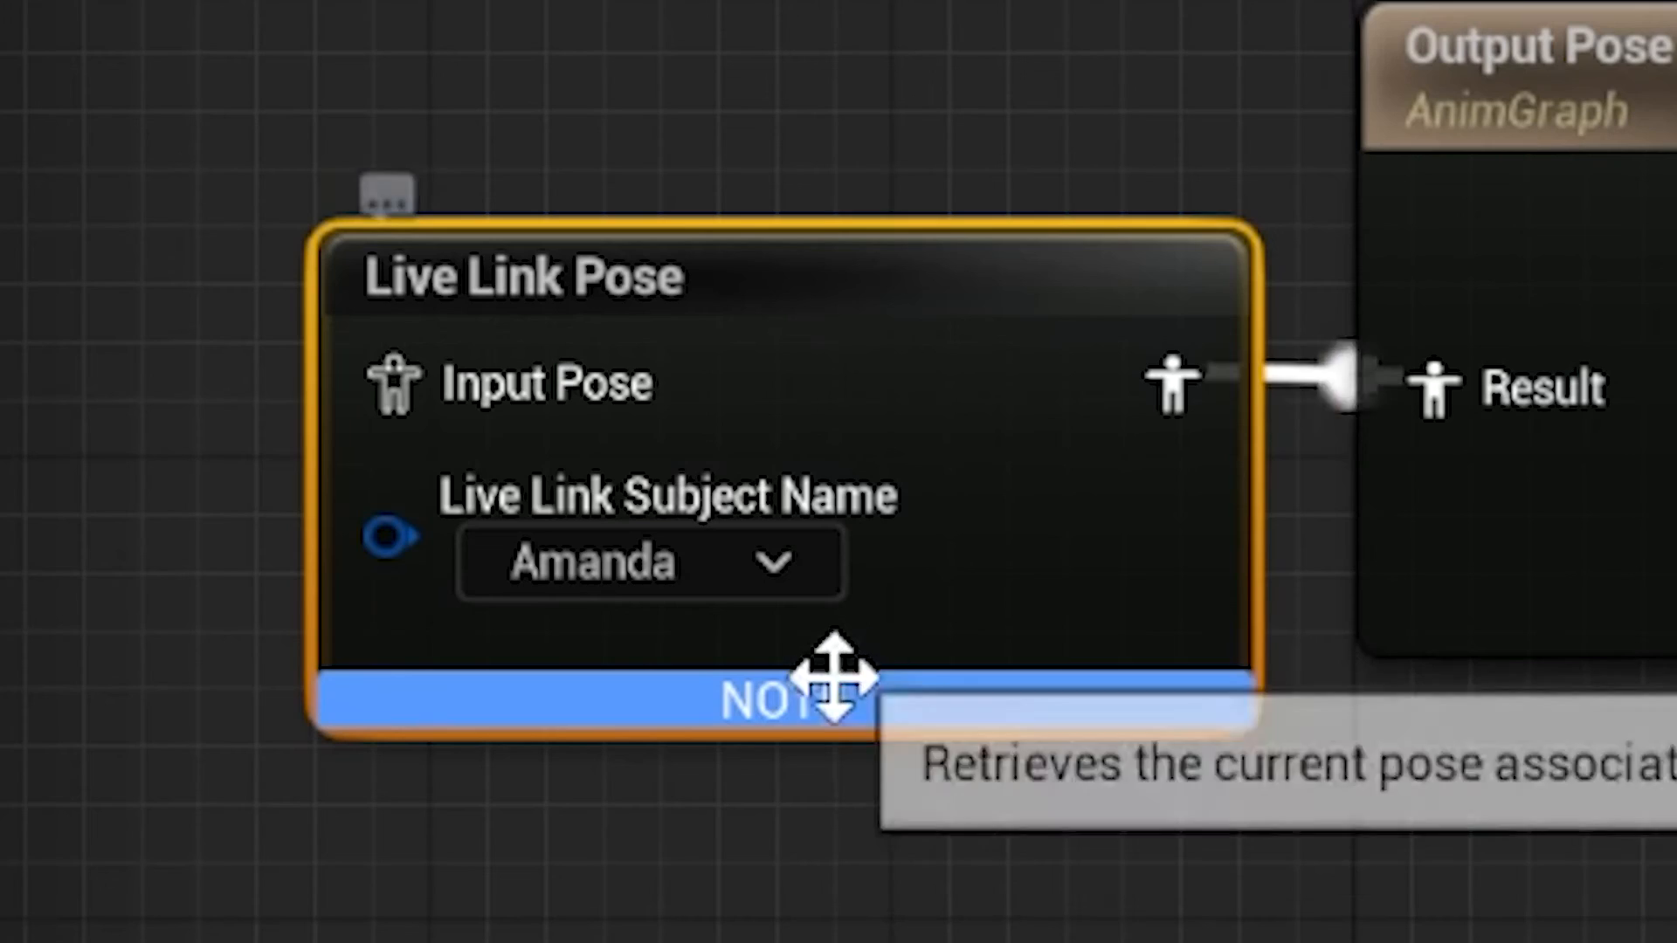
- Add a Local Space Ref Pose node and connect it to the Live Link Pose node's Input Pose
right_click(513, 359)
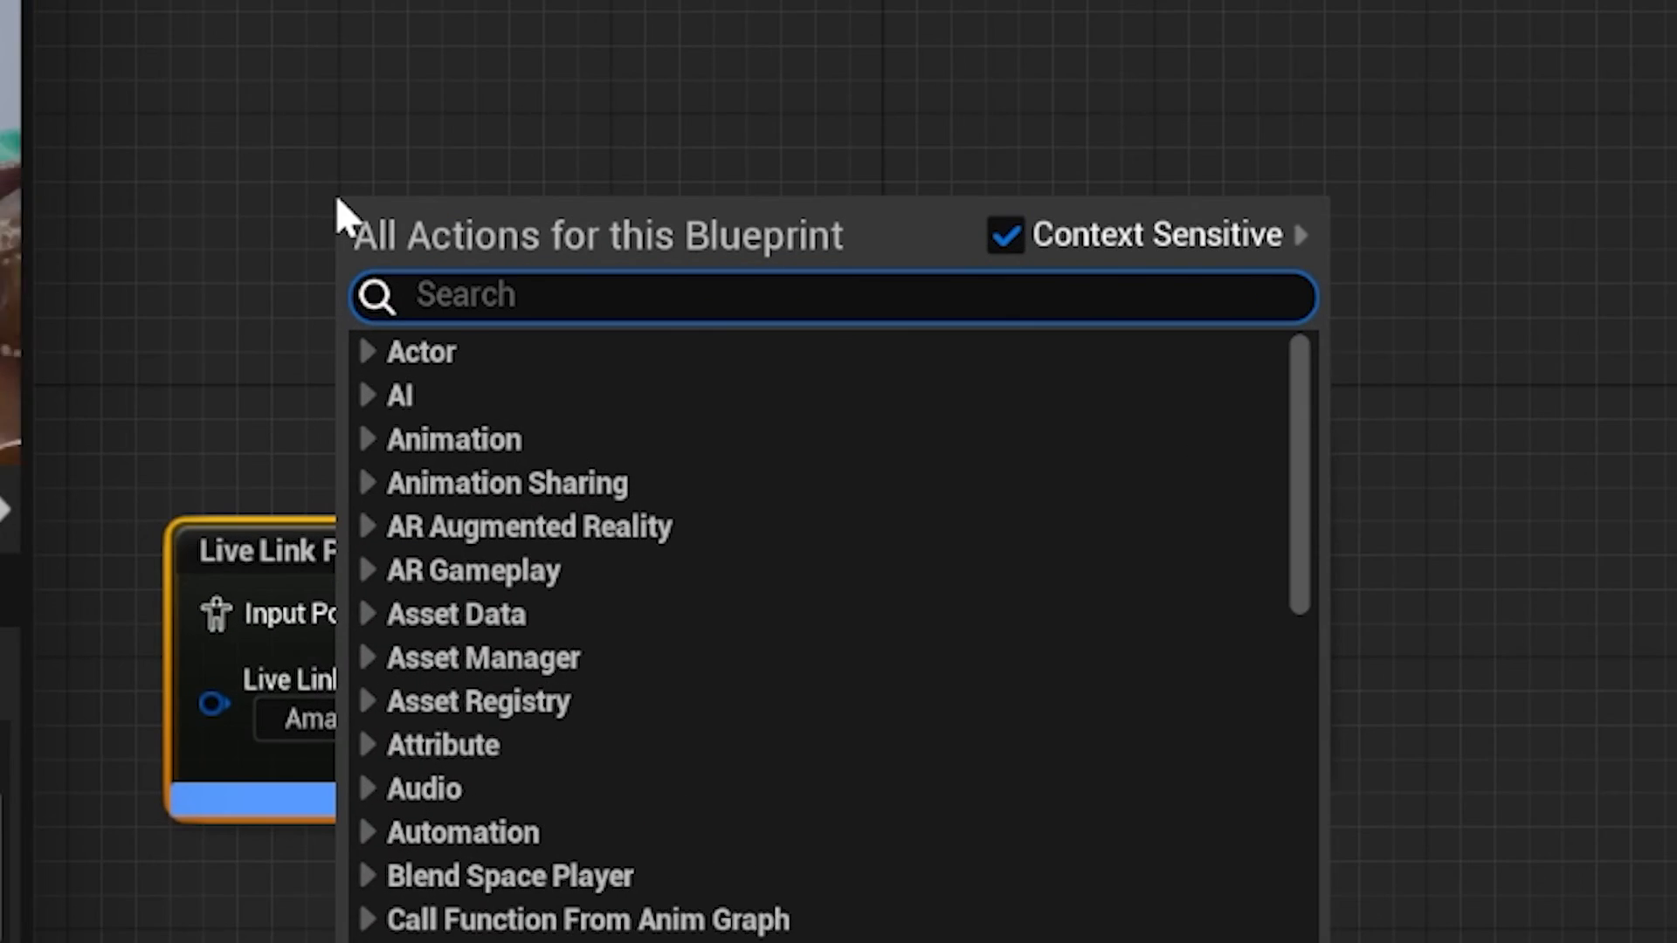
text(local )
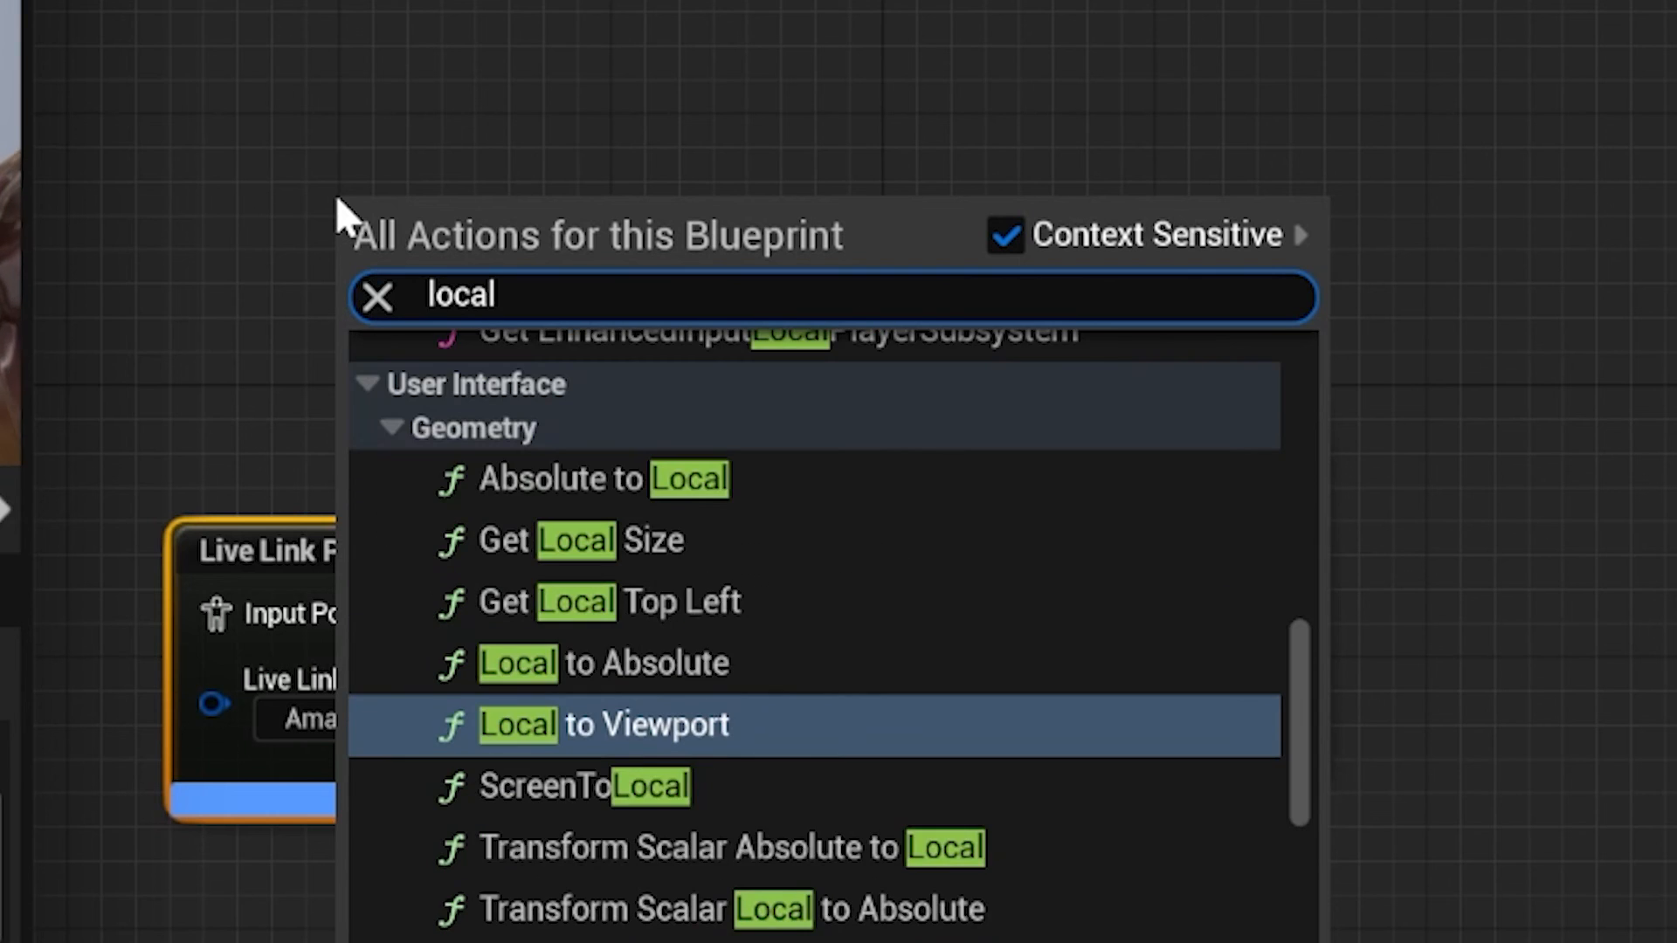
text(sp)
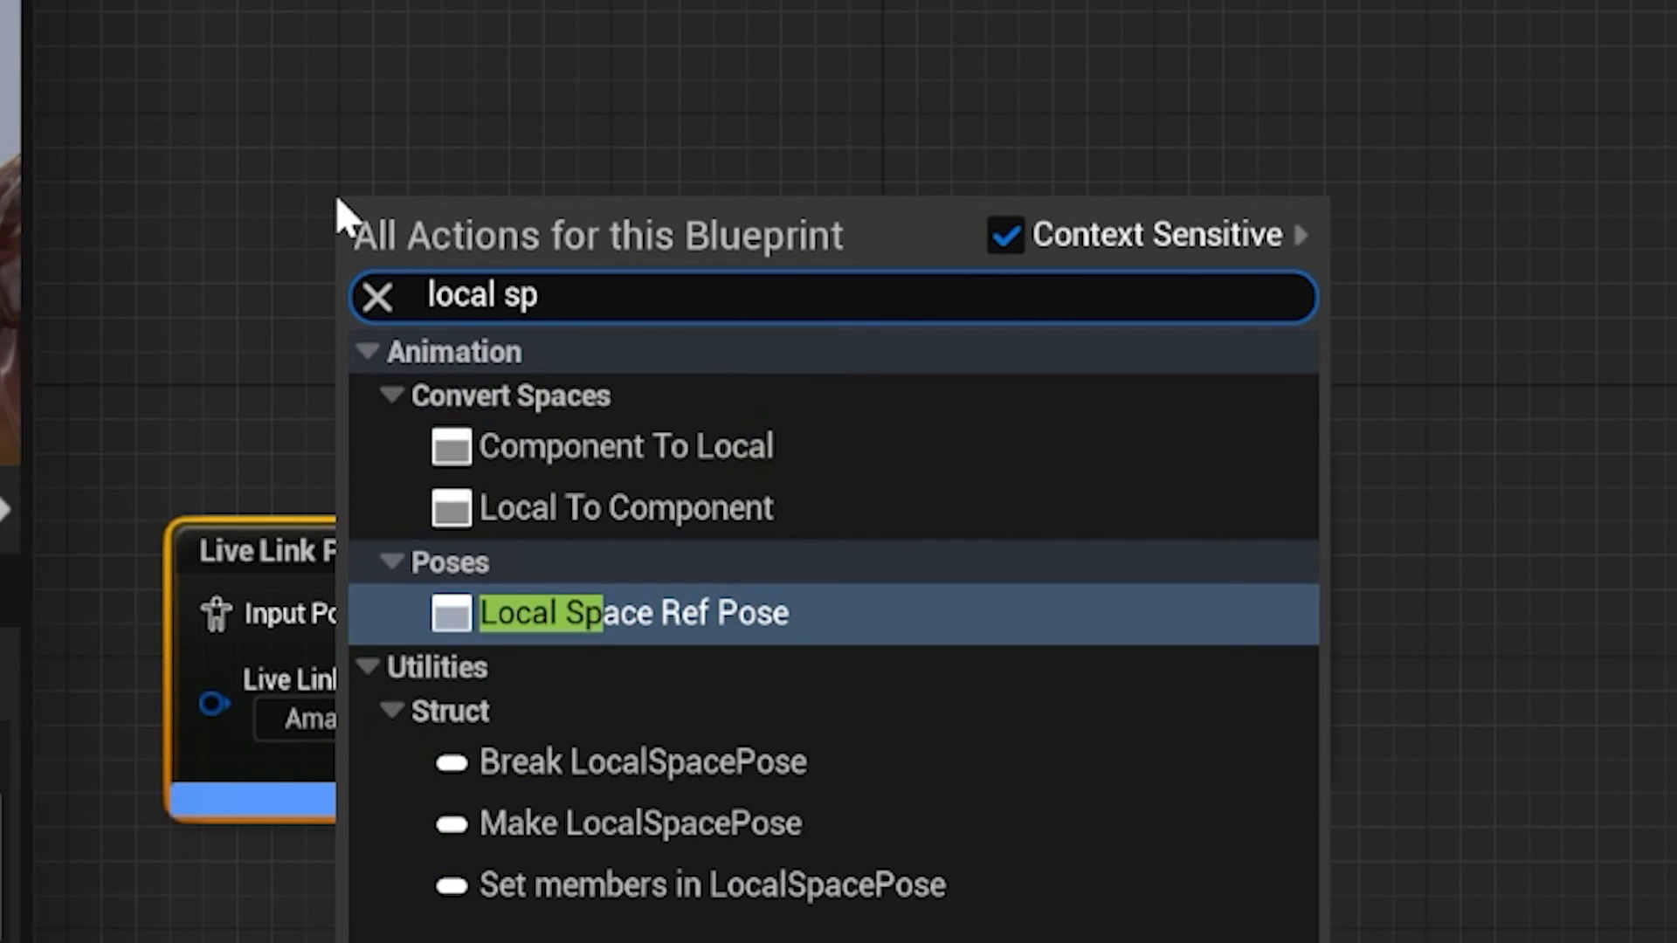
click(645, 636)
click(513, 305)
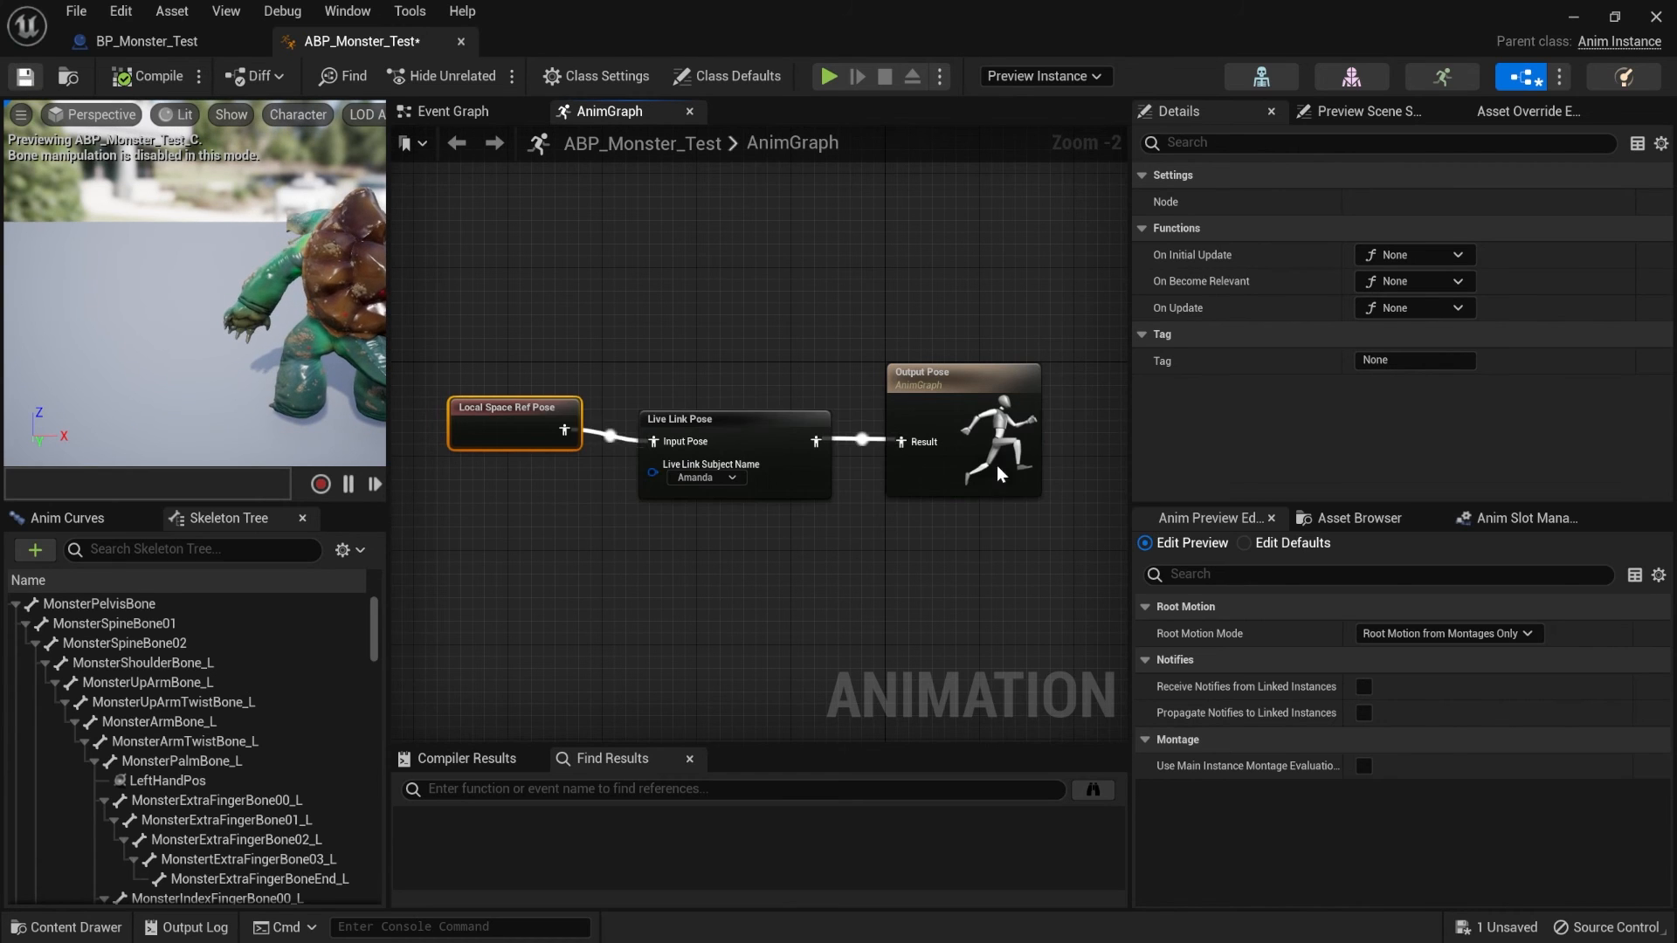
- Straighten the connections between Local Space Ref Pose, Live Link Pose and Output Pose, placing the ref pose node closer to Live Link Pose
key(ctrl+a)
key(q)
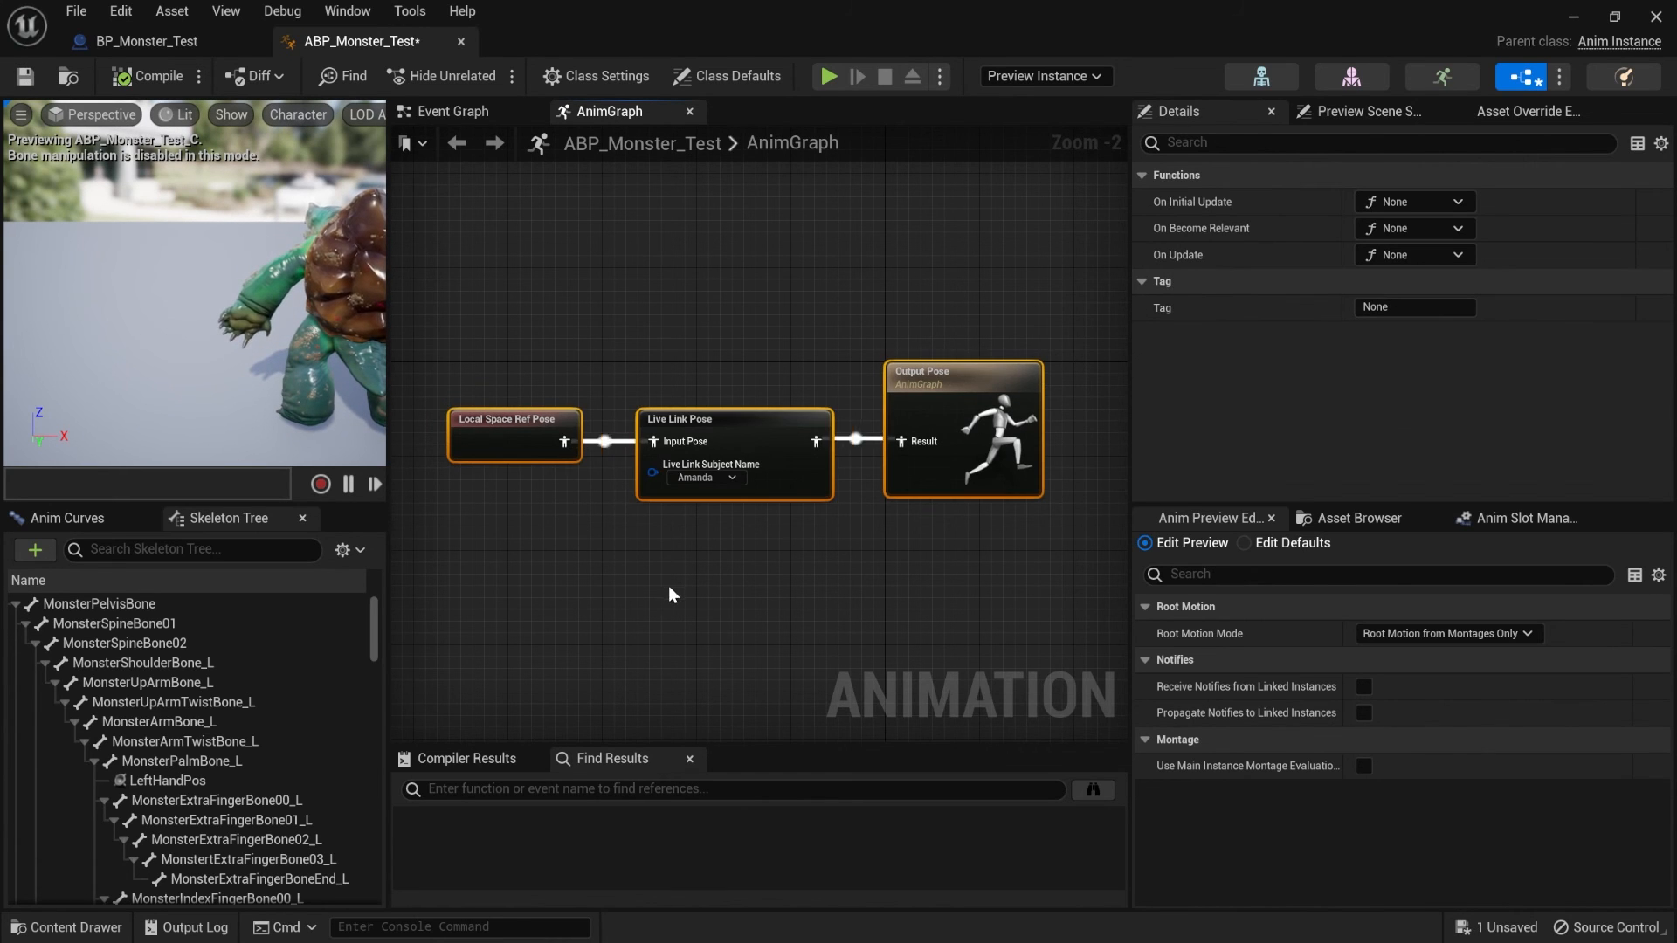
click(698, 366)
drag(565, 413, 576, 344)
drag(1053, 293, 503, 489)
key(q)
click(757, 285)
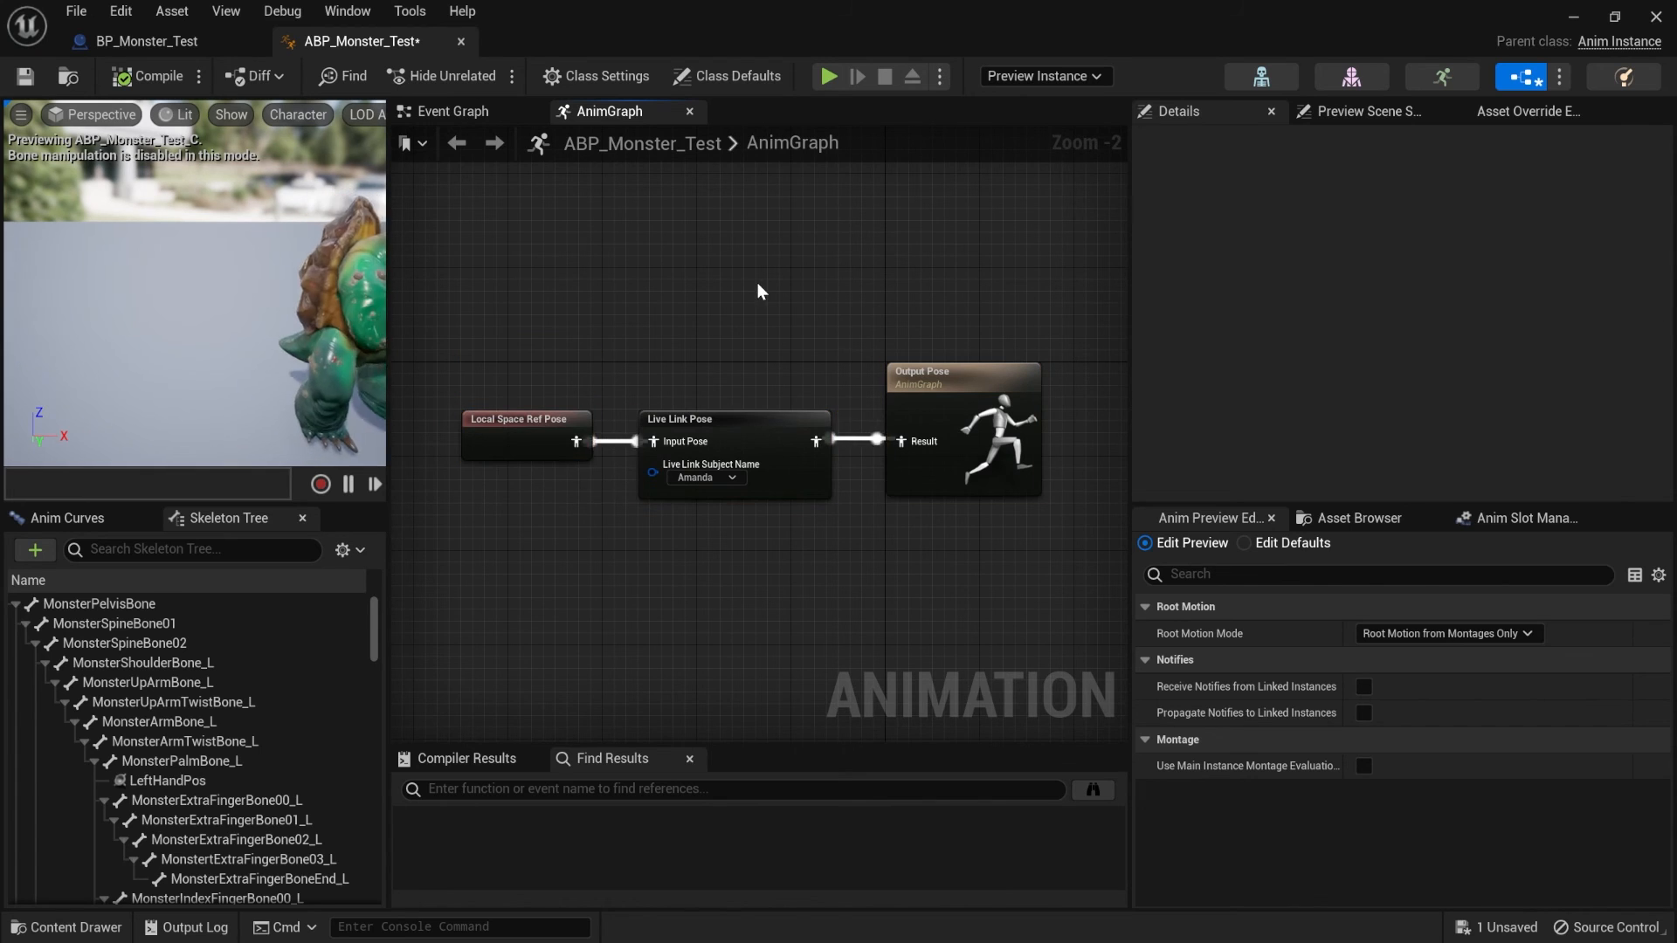
- Assign ABP_Monster_Test as the Anim Class of the SkeletalMesh component in BP_Monster_Test and compile the Blueprint
click(182, 50)
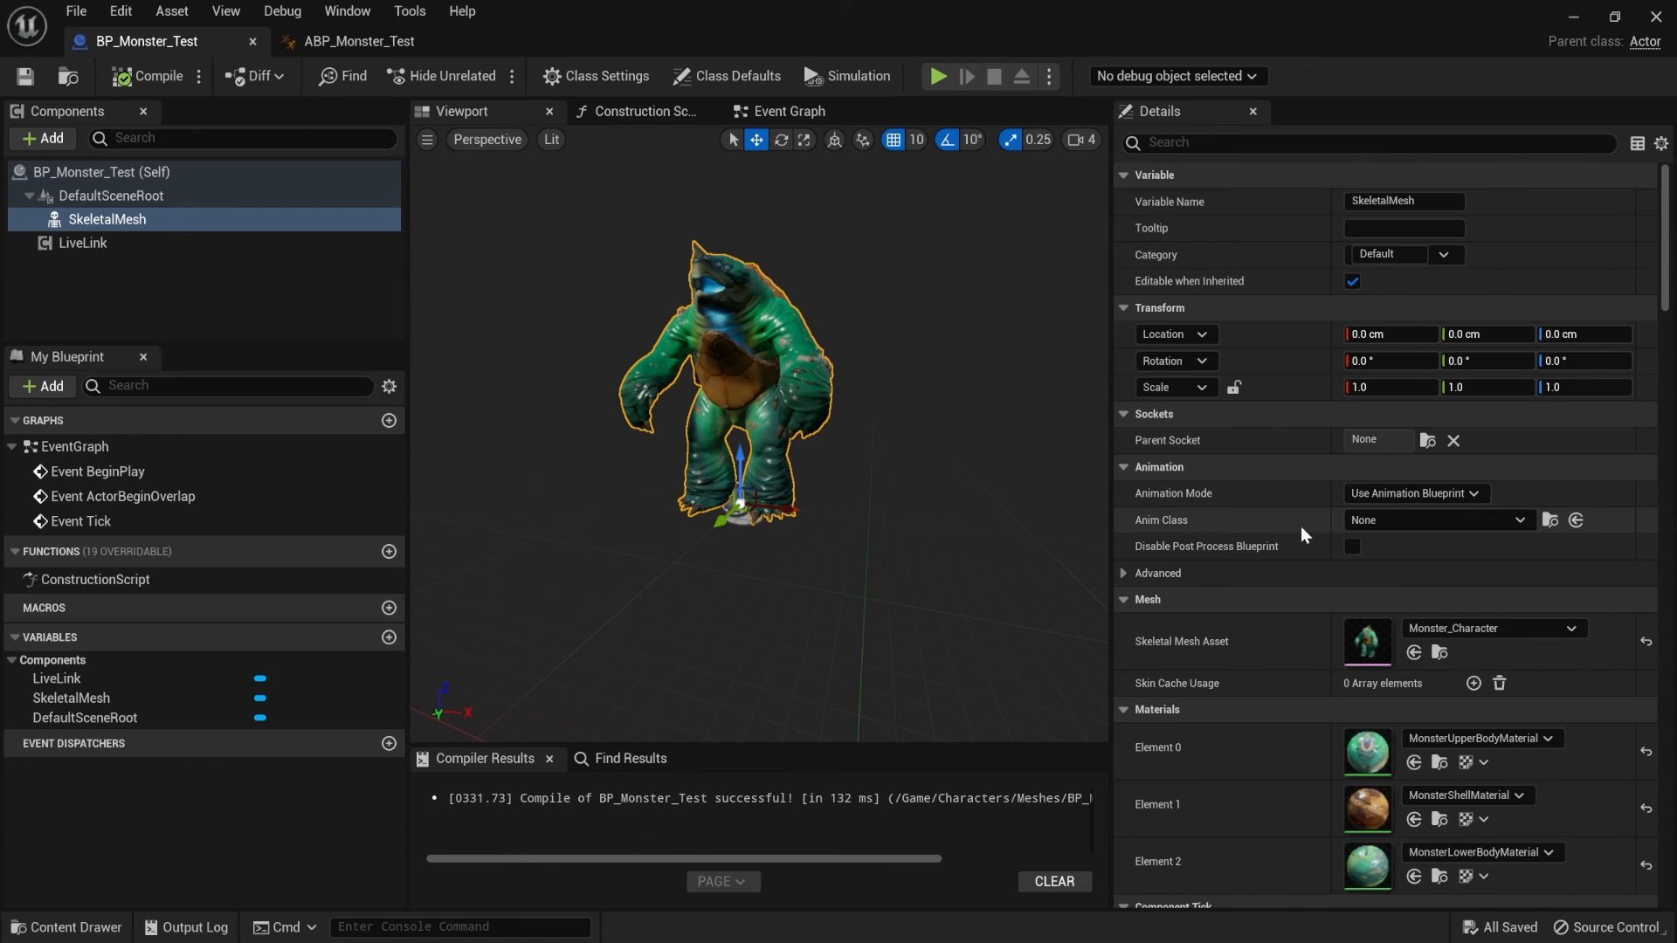
click(1444, 521)
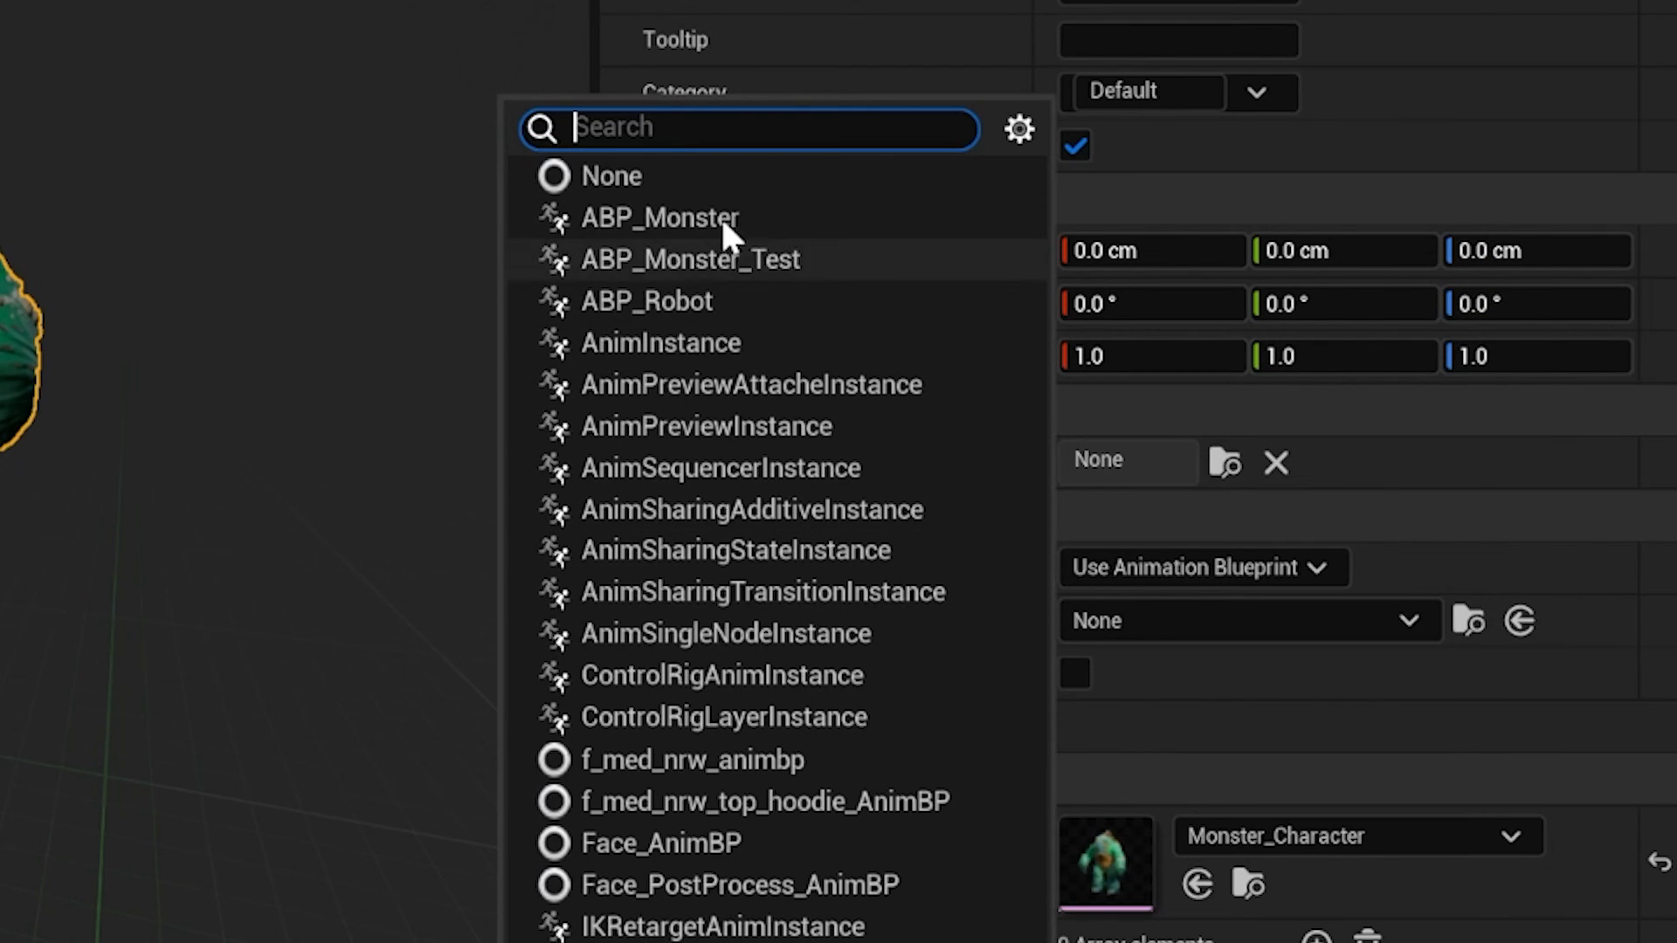
click(702, 260)
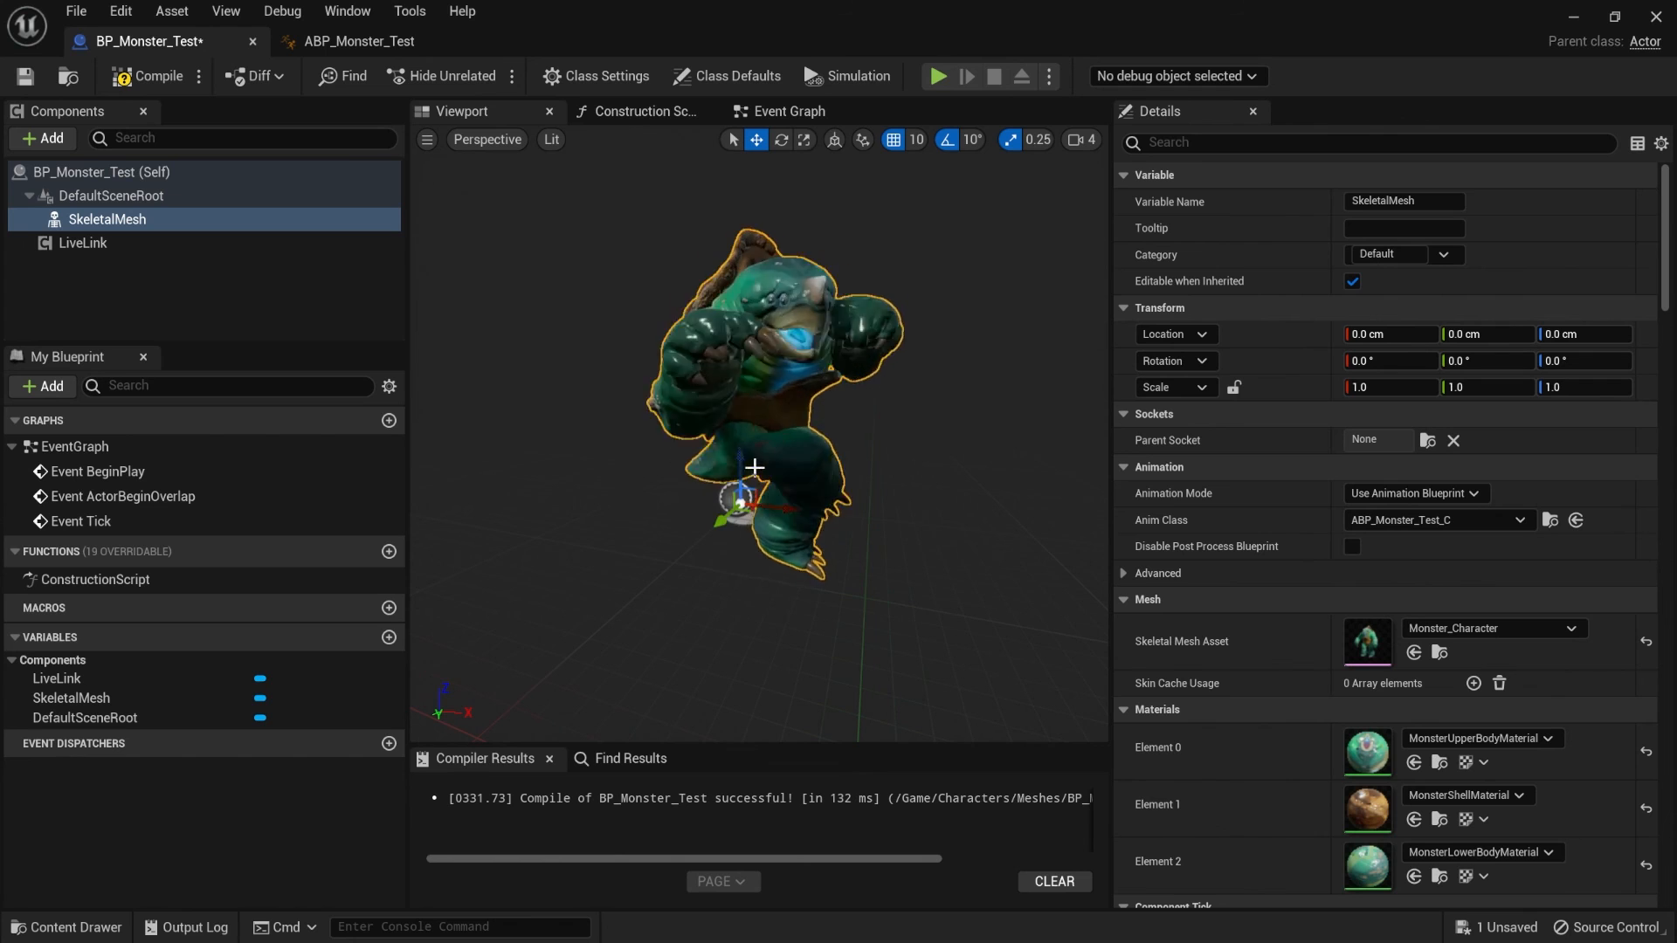
click(147, 77)
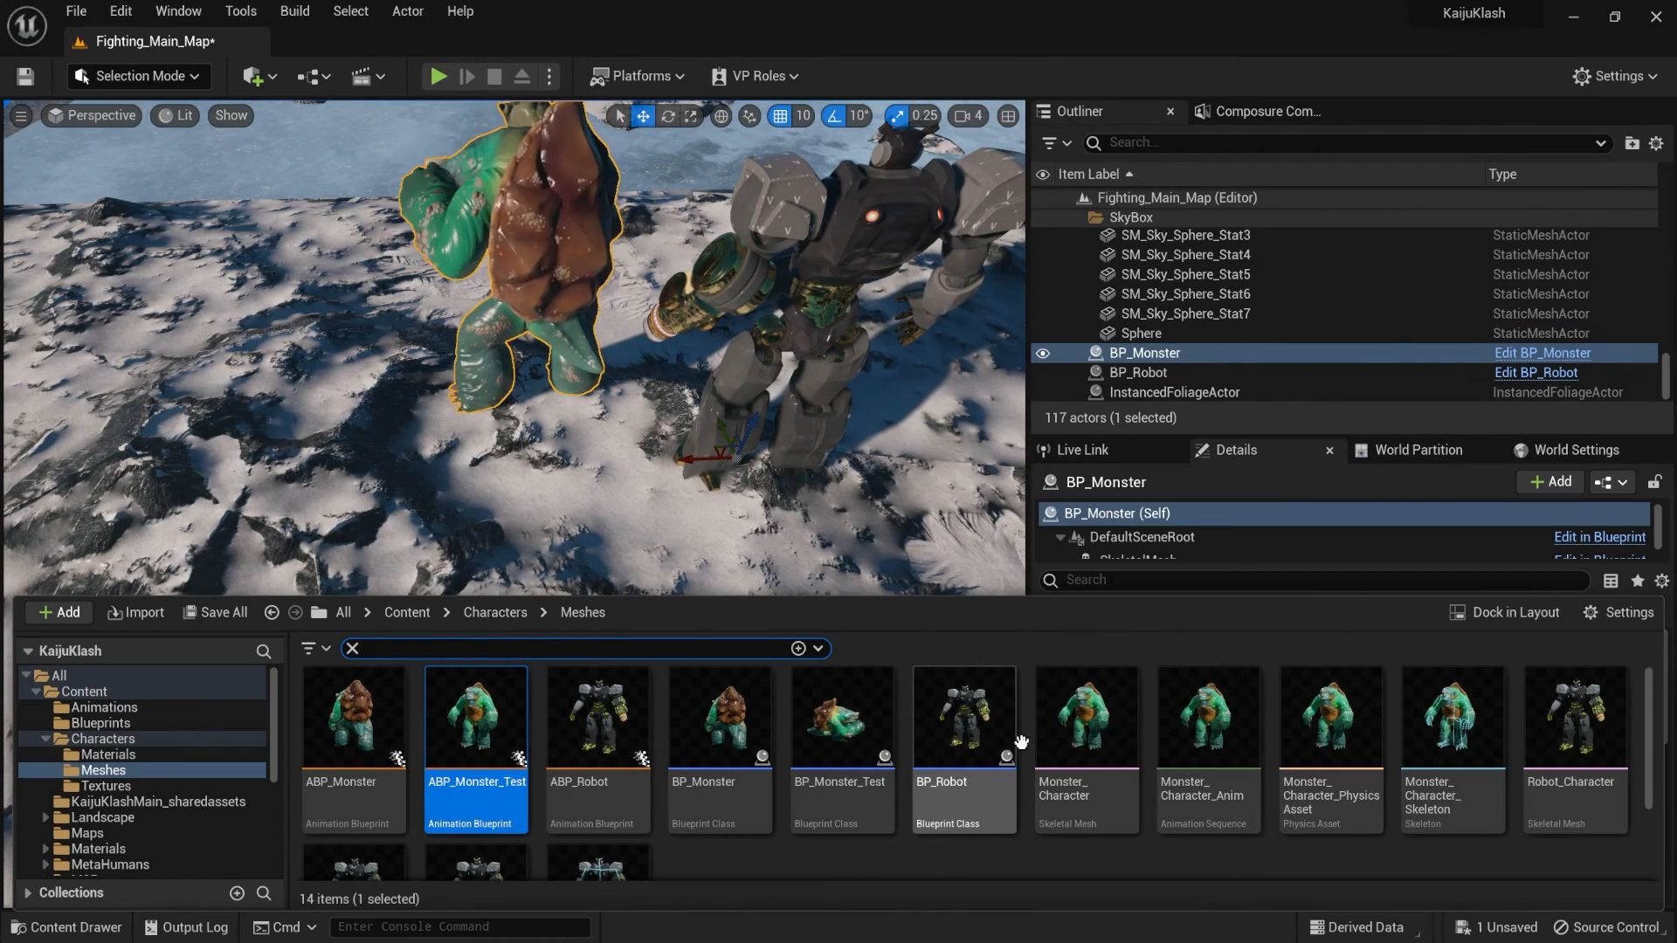
- Place BP_Monster_Test in the Fighting_Main_Map level and scale it uniformly to 30 with locked proportions
click(825, 783)
drag(831, 779, 569, 523)
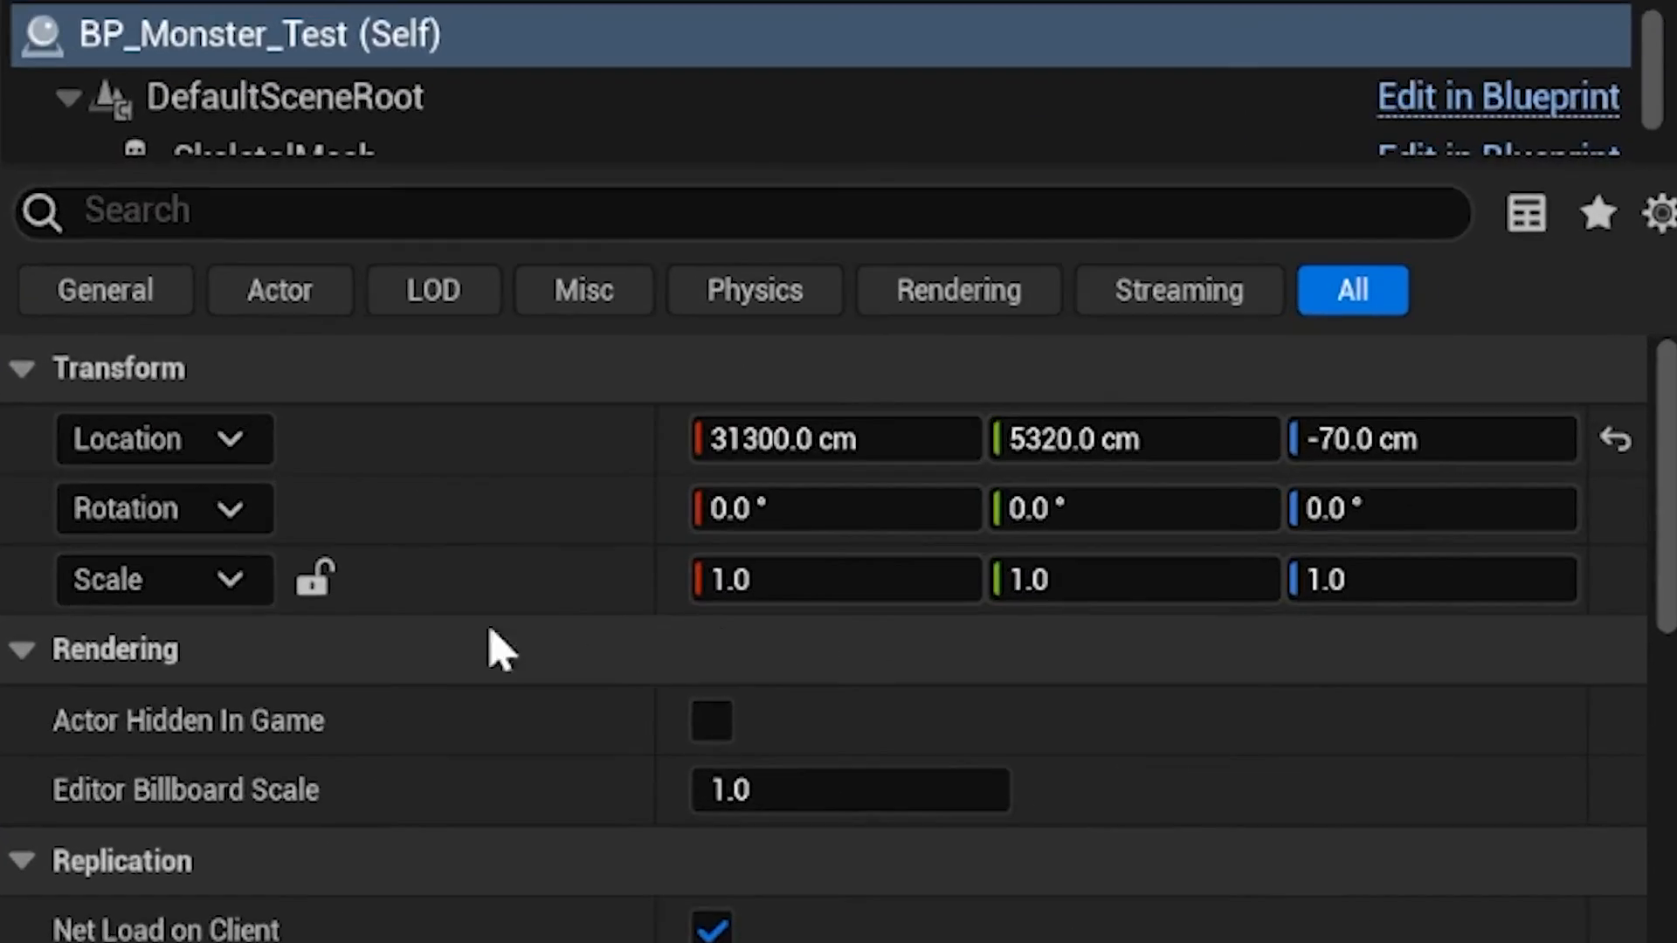
click(1154, 719)
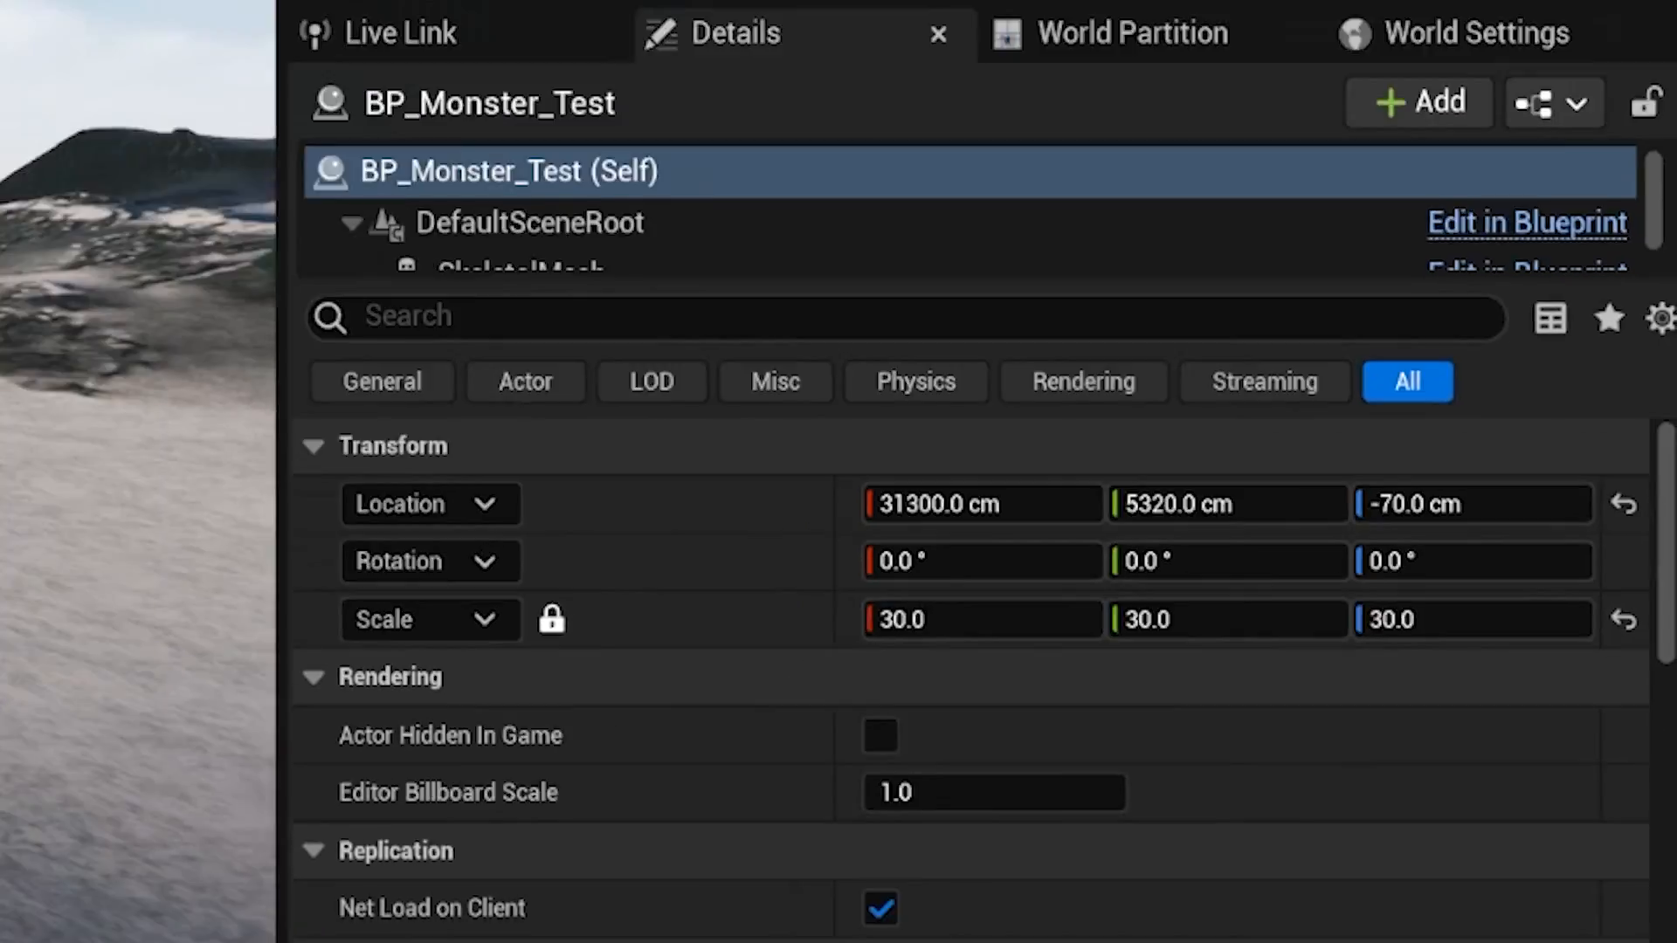
- Try moving BP_Monster_Test to Y 3880 cm in the level and undo the move
key(s)
right_drag(515, 502, 498, 489)
key(s)
right_drag(651, 751, 661, 784)
key(w)
drag(715, 769, 731, 895)
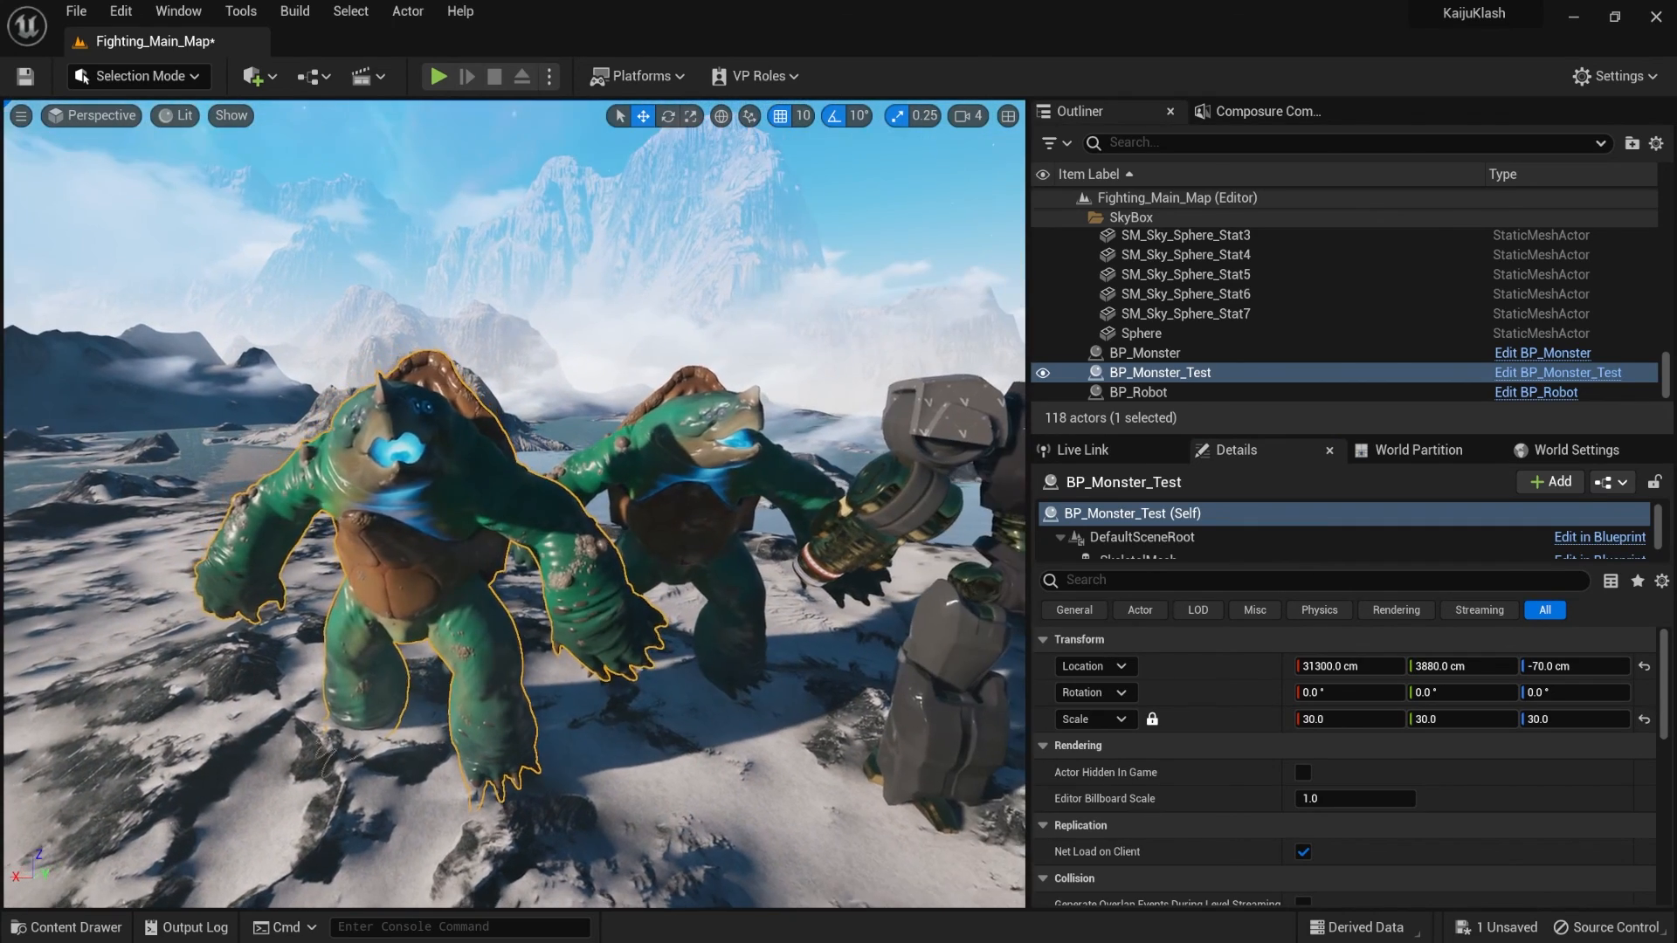
key(ctrl+z)
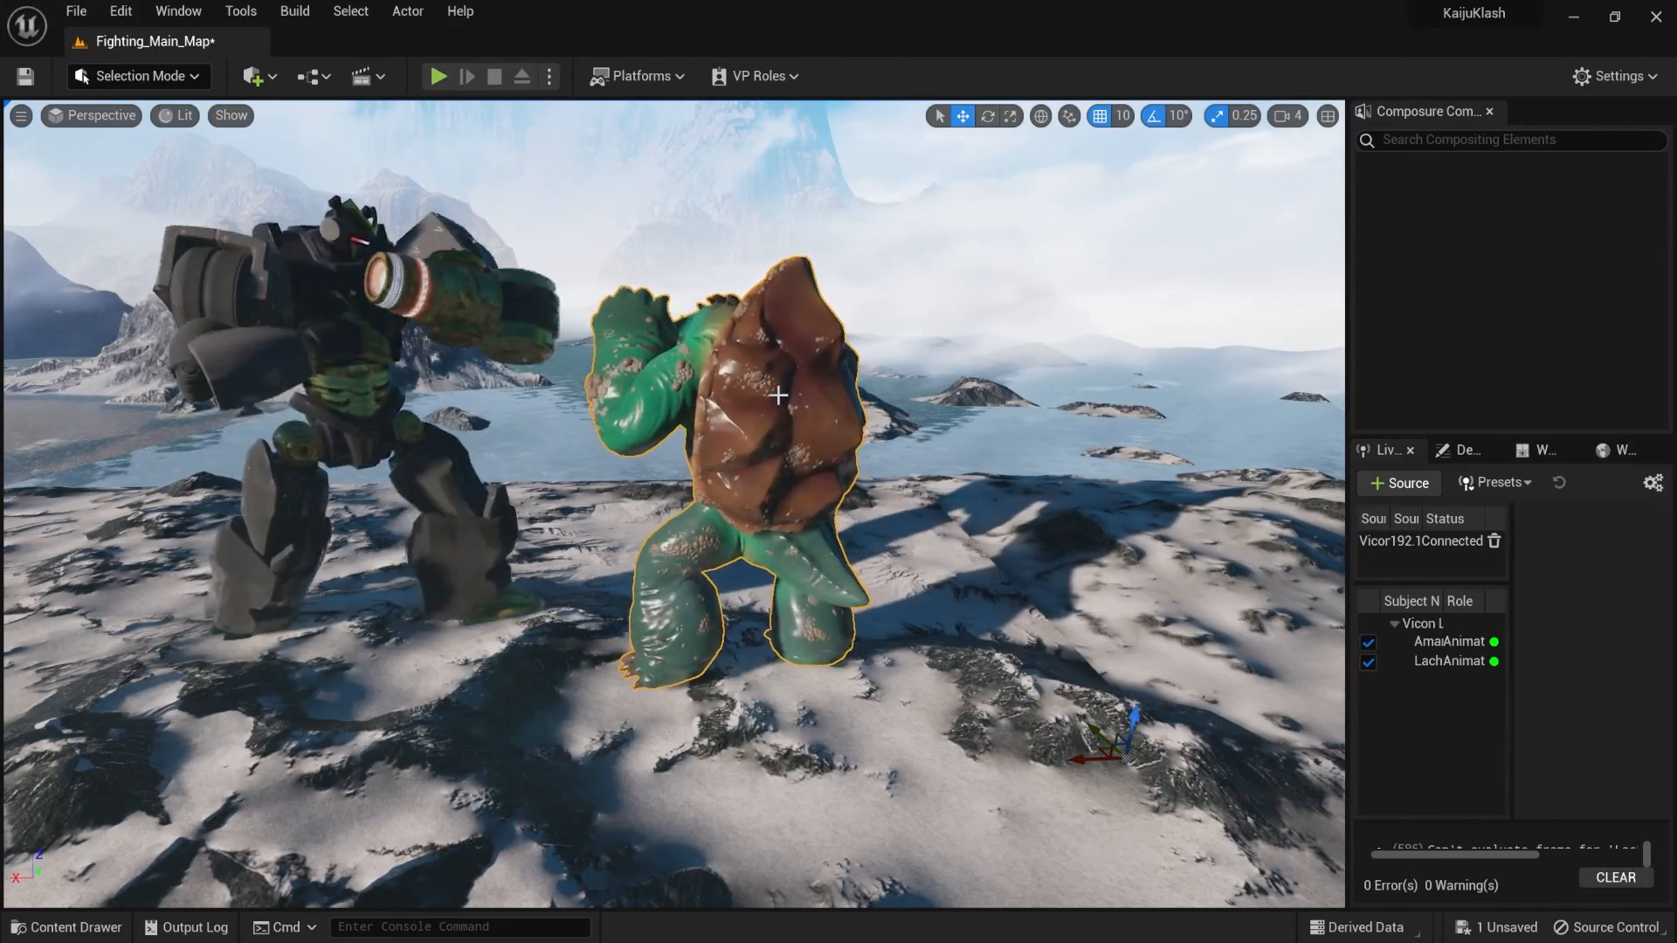
- Open Monster_Character_Skeleton from the Meshes folder and show the translation retargeting options in its skeleton tree
key(ctrl+space)
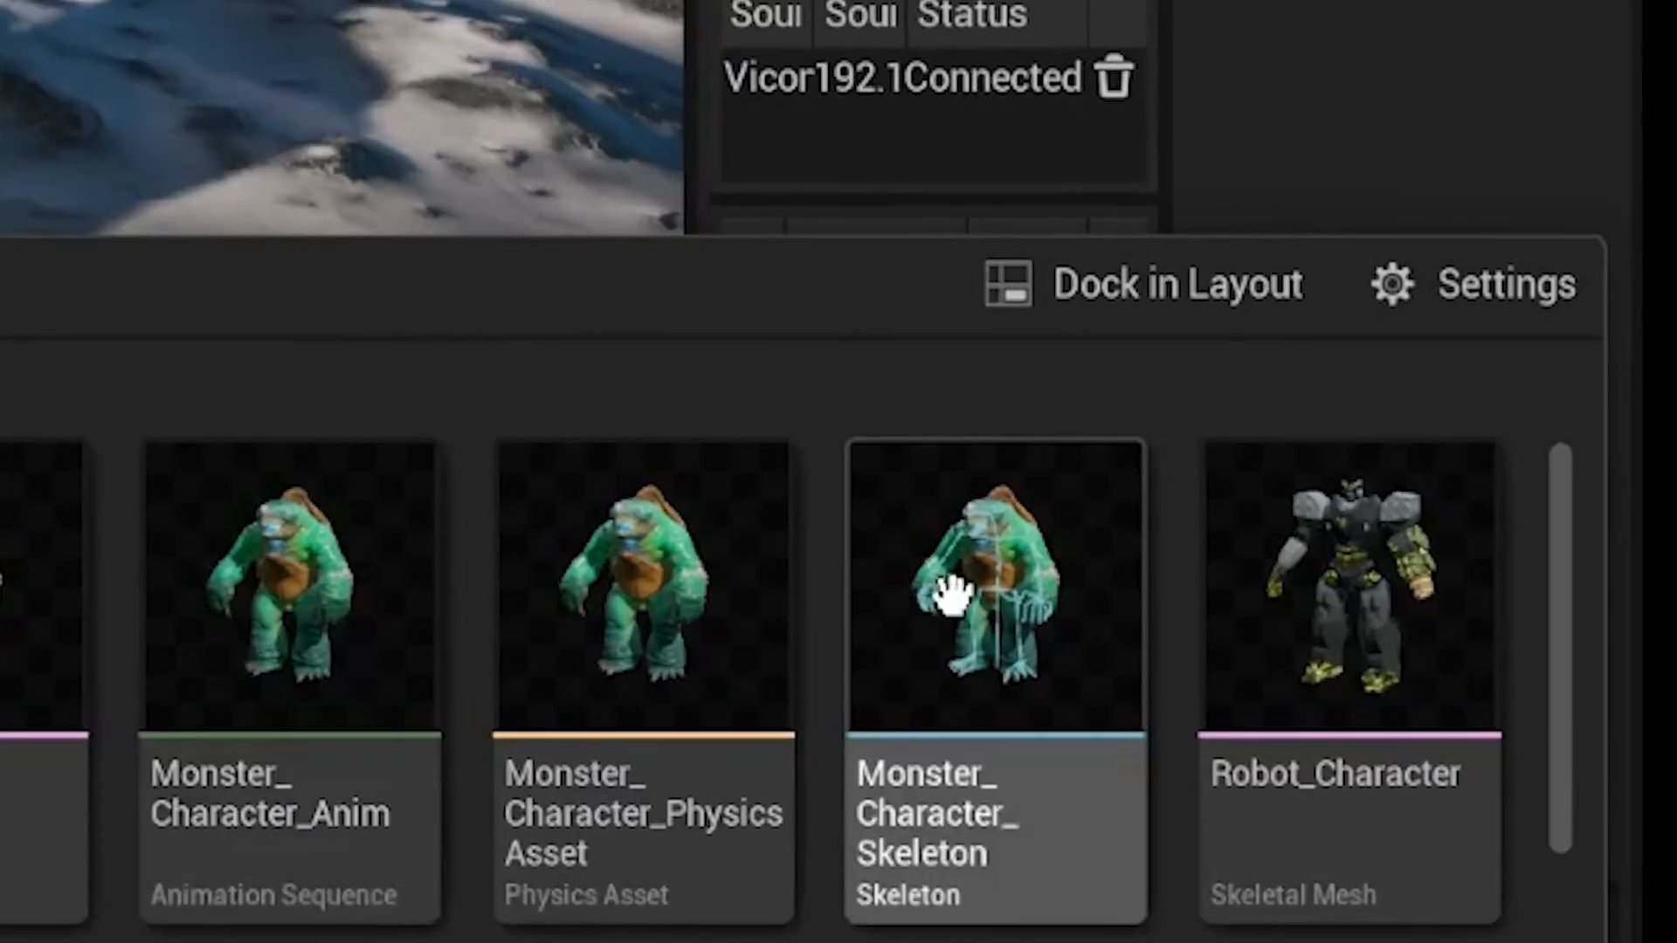
double_click(1469, 735)
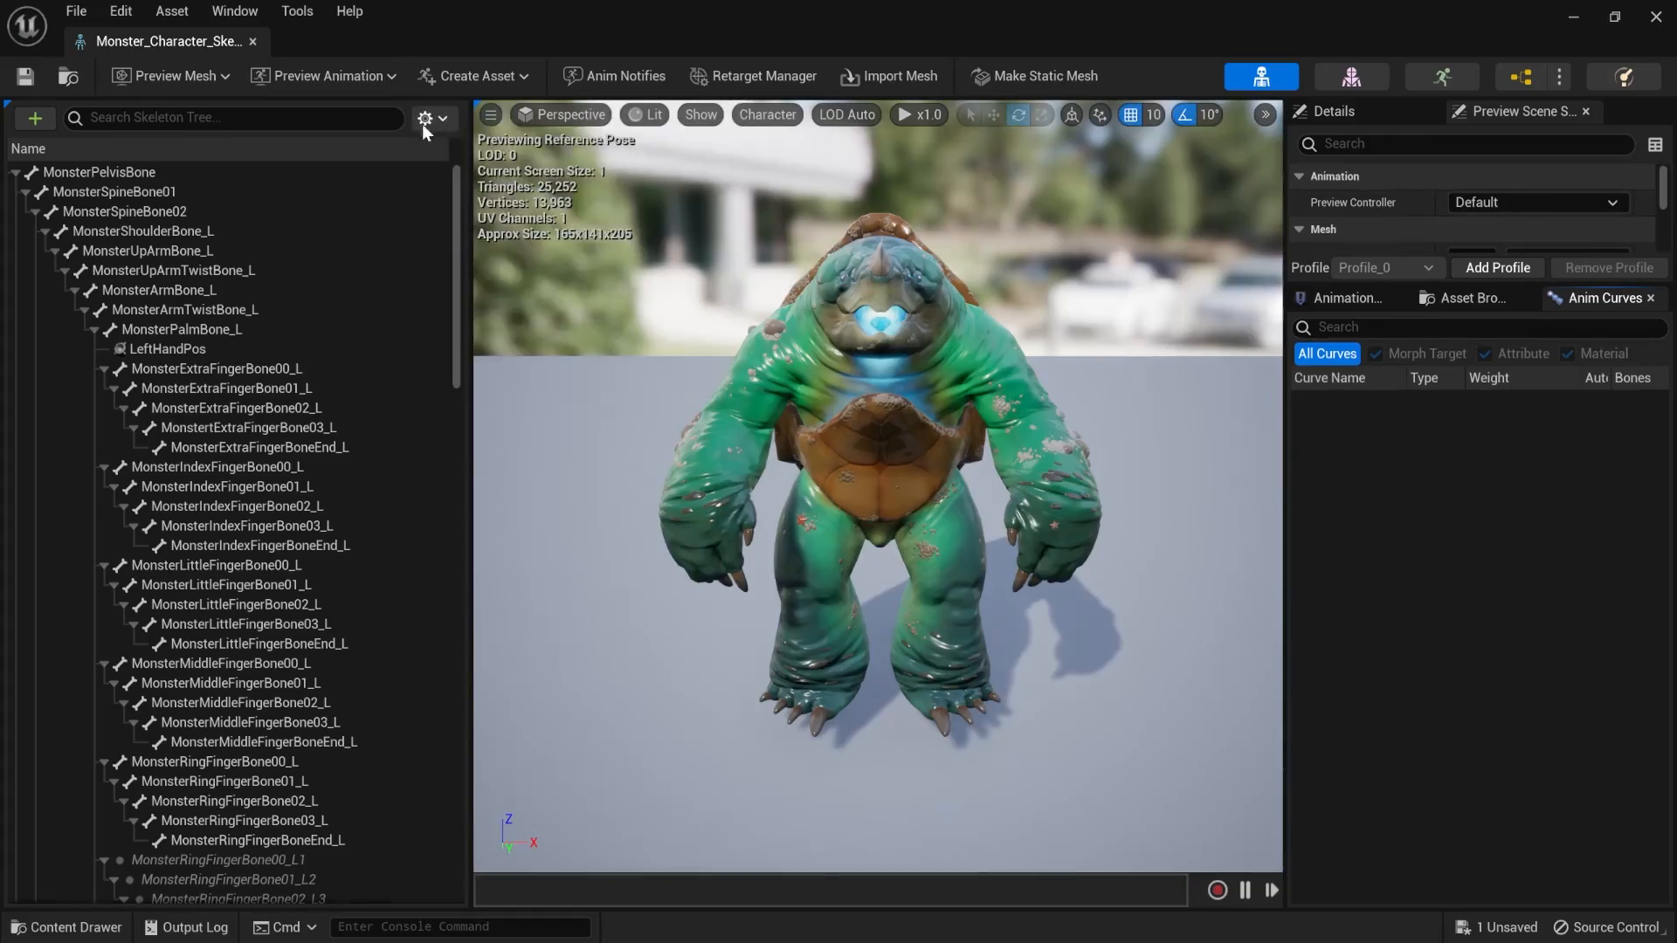
click(435, 120)
click(452, 224)
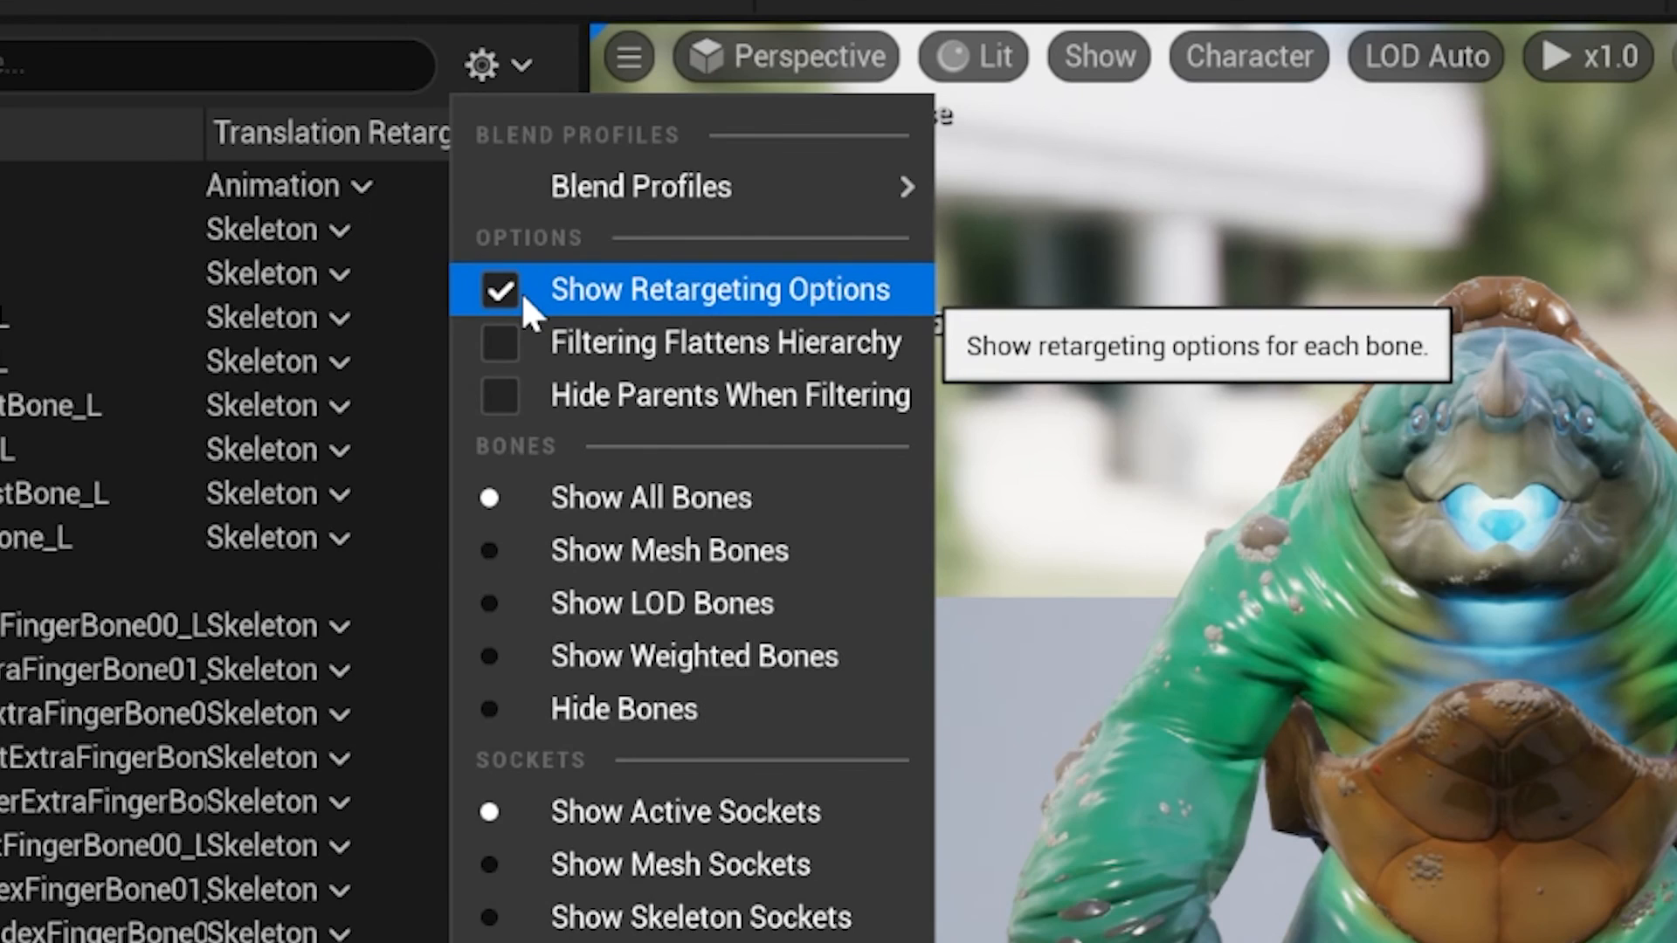
- Recursively set Translation Retargeting to Skeleton for all bones from MonsterSpineBone01 through MonsterToeBone04End_R
click(232, 365)
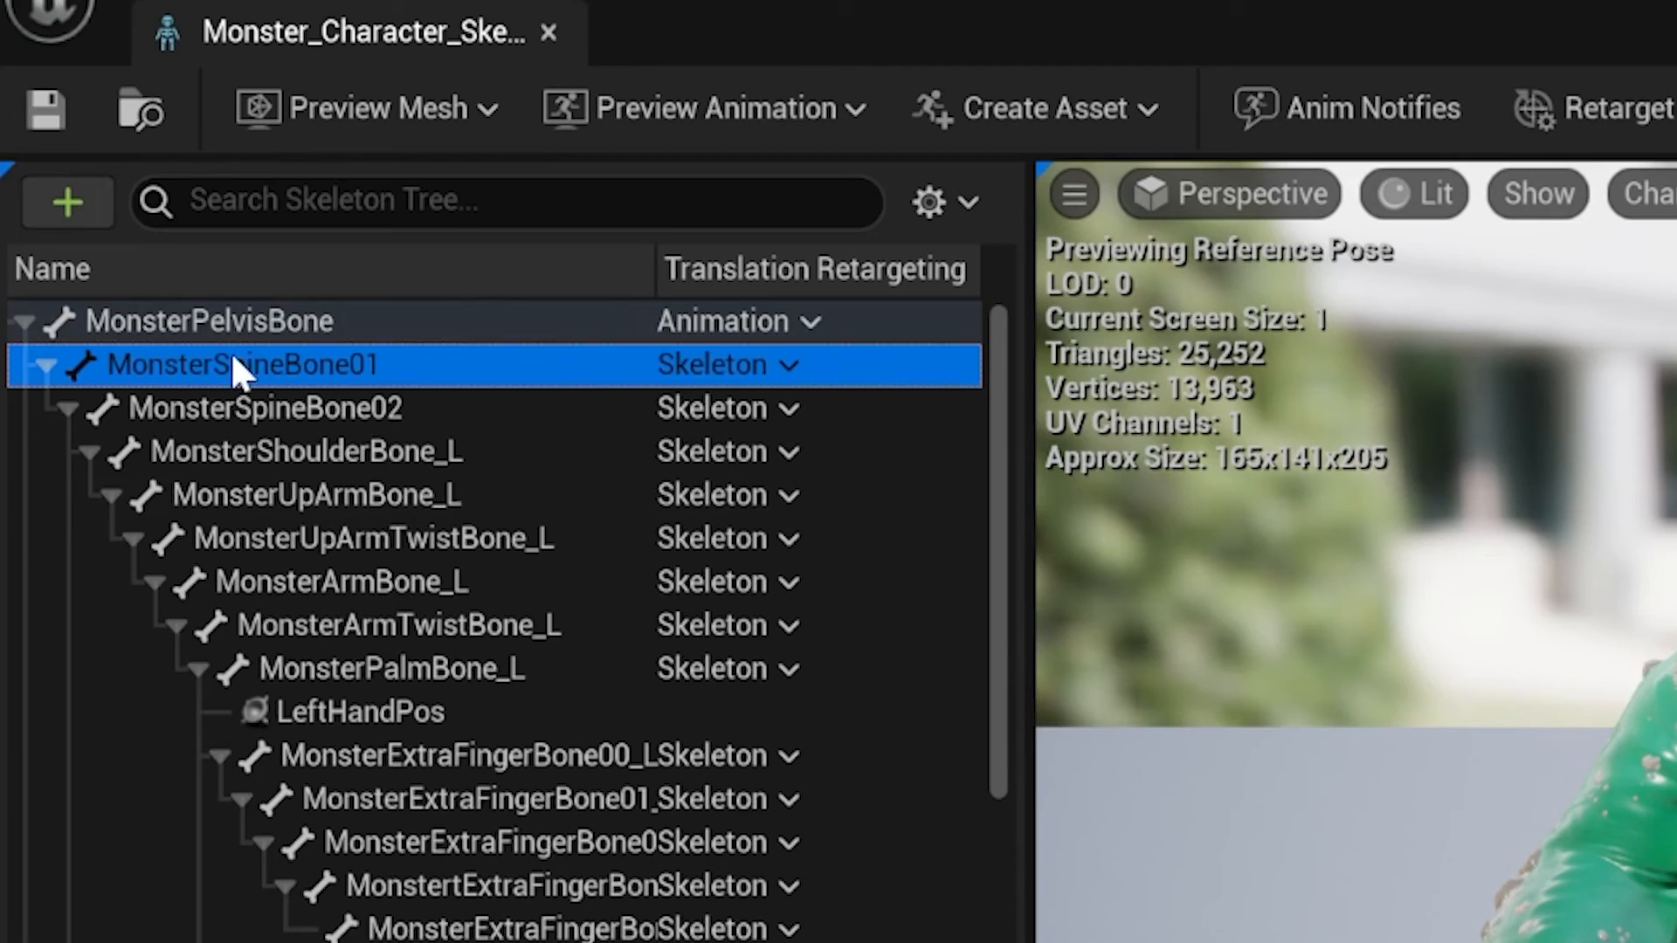
click(219, 325)
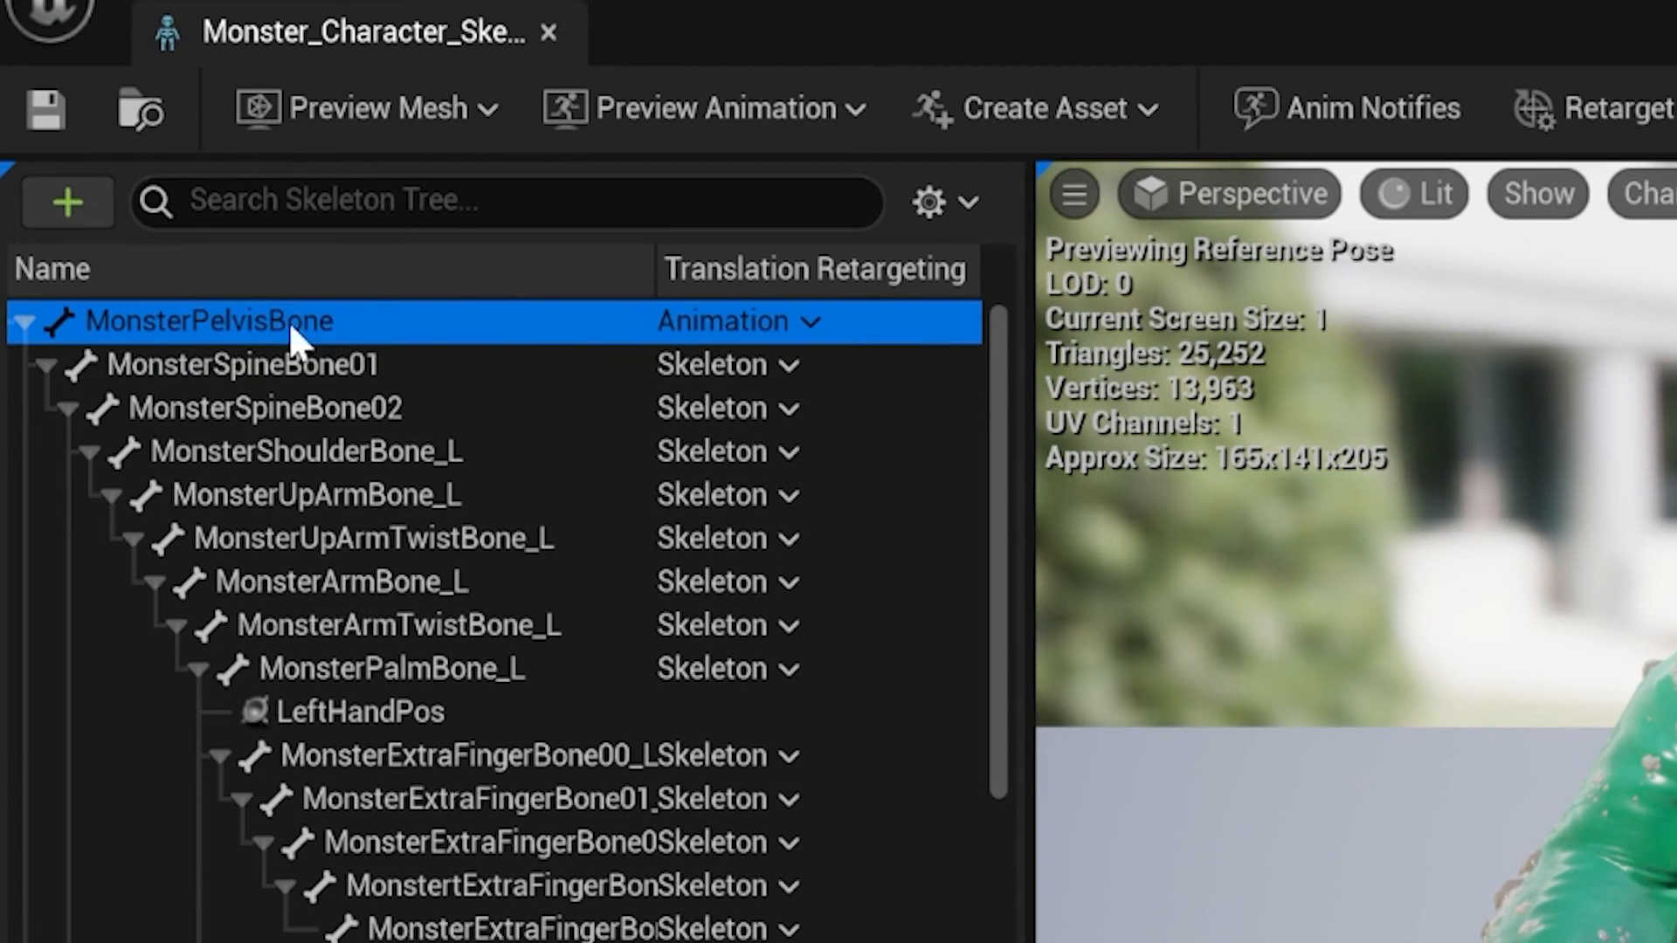
click(281, 364)
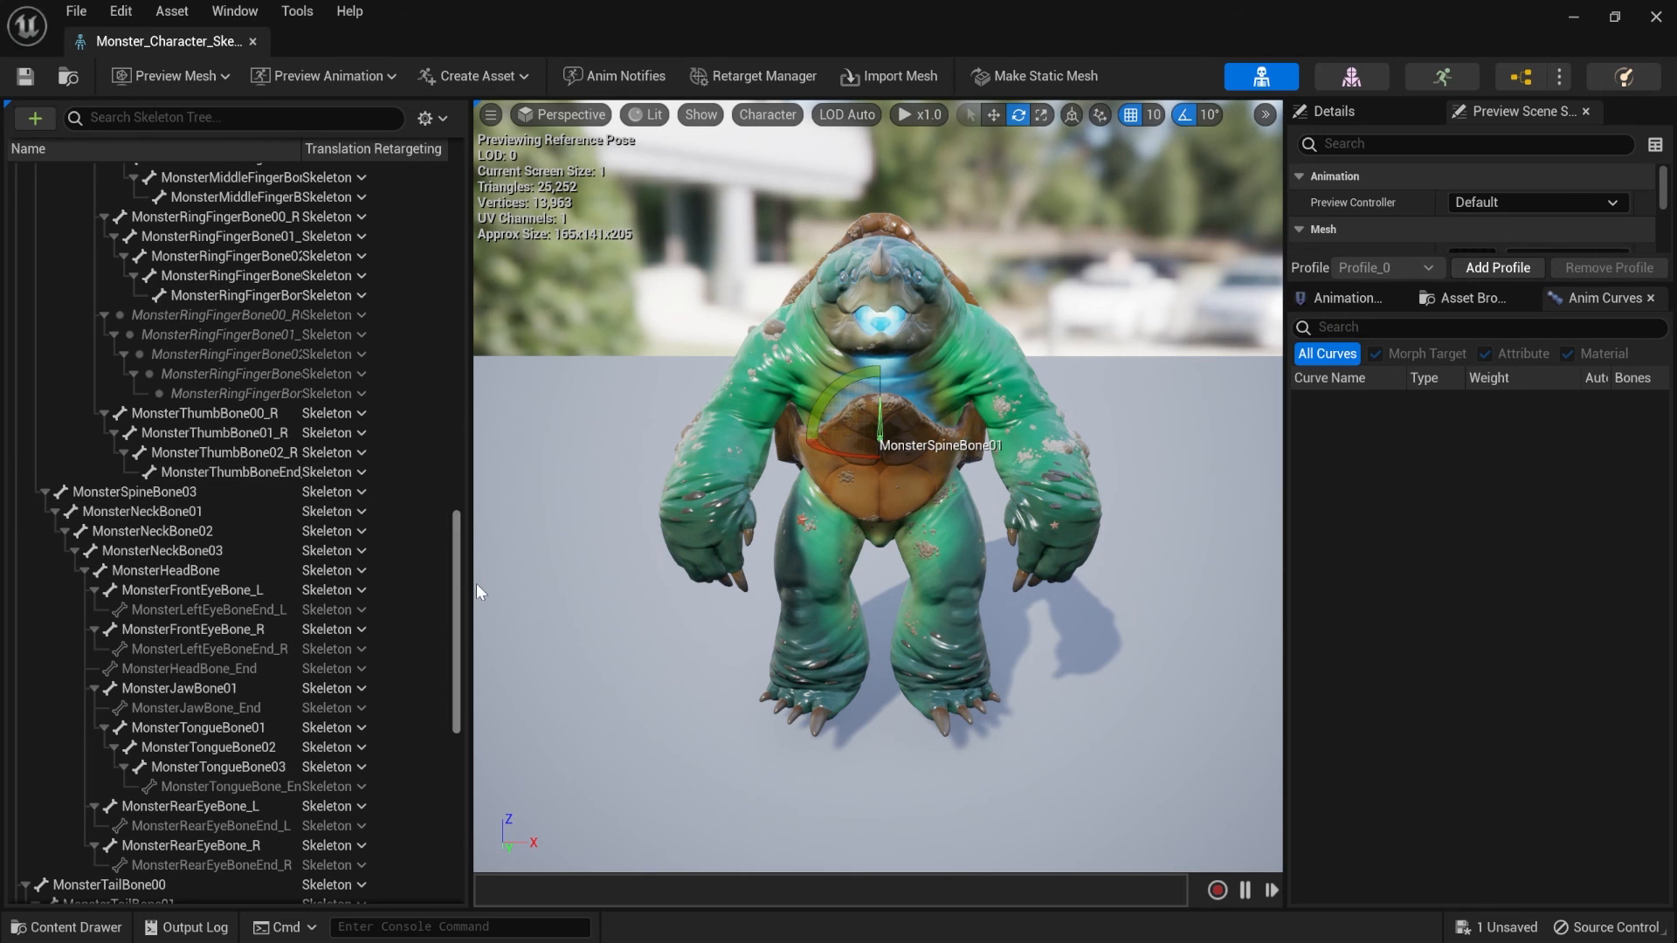
drag(456, 574, 442, 884)
shift+click(191, 894)
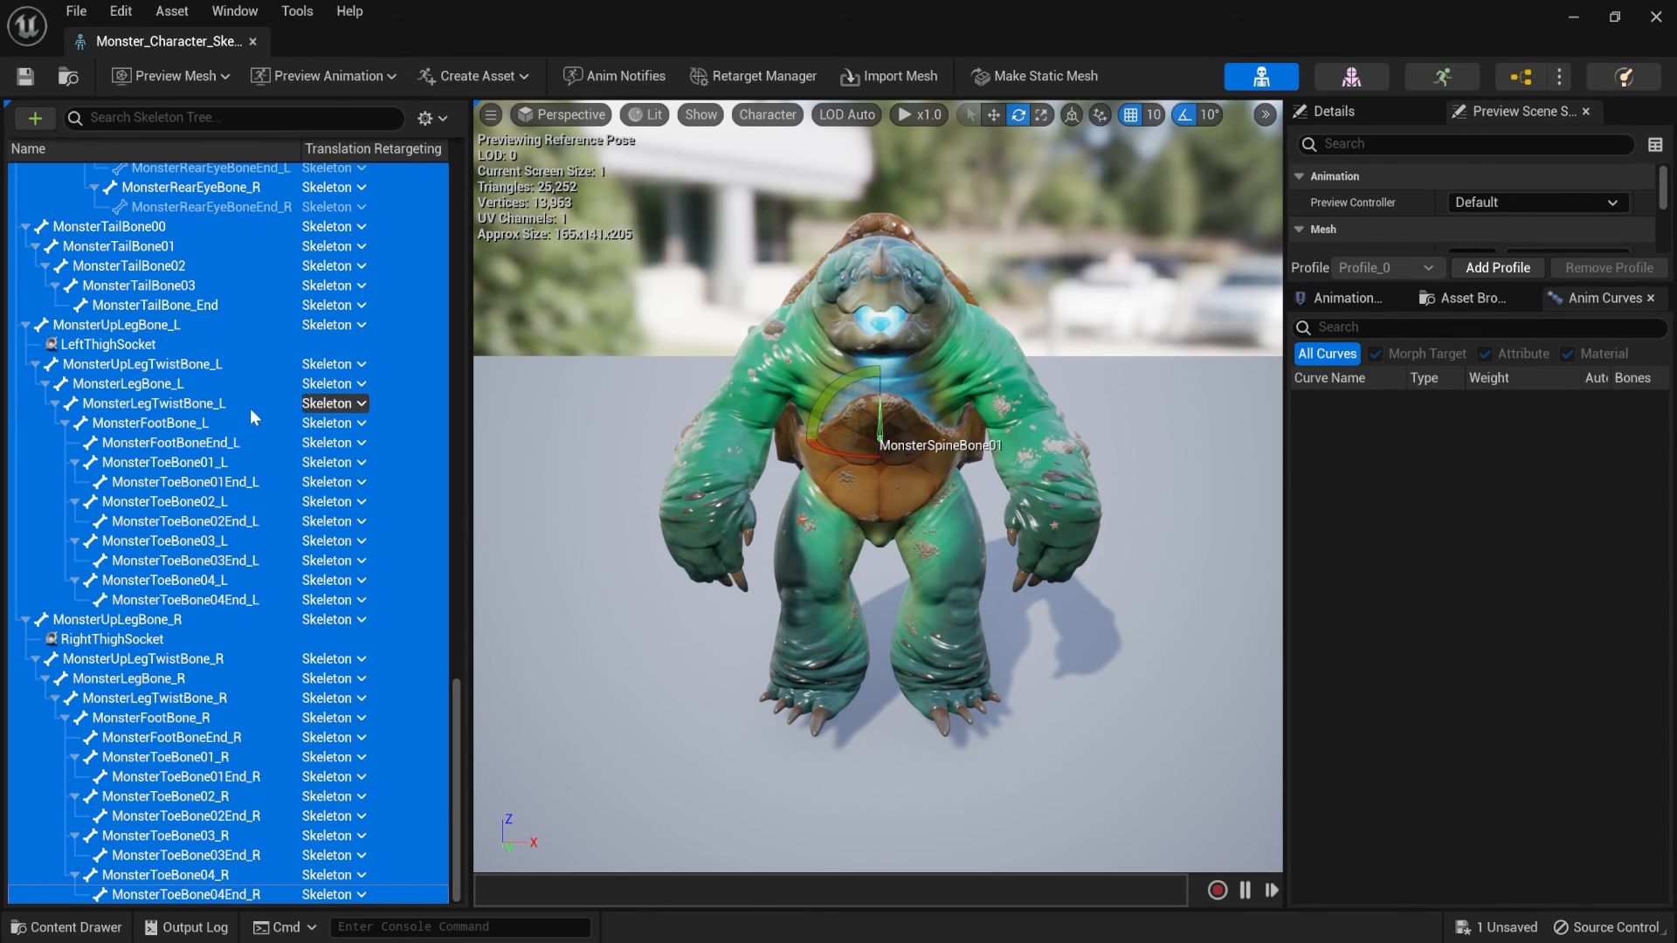
right_click(224, 403)
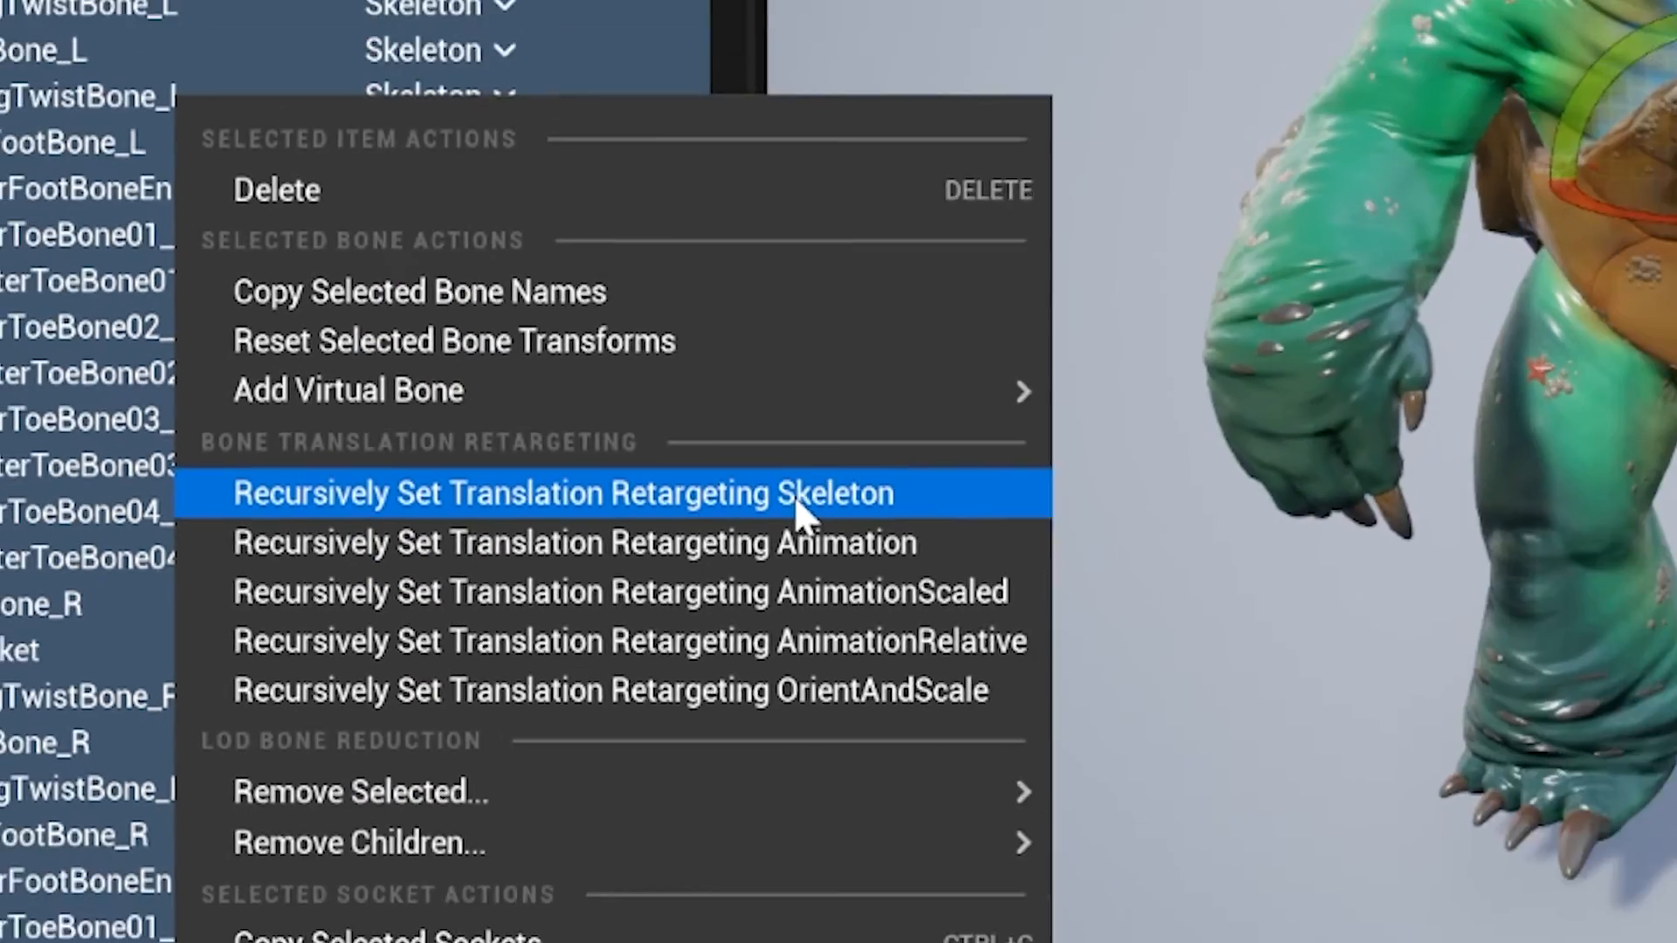
click(1107, 428)
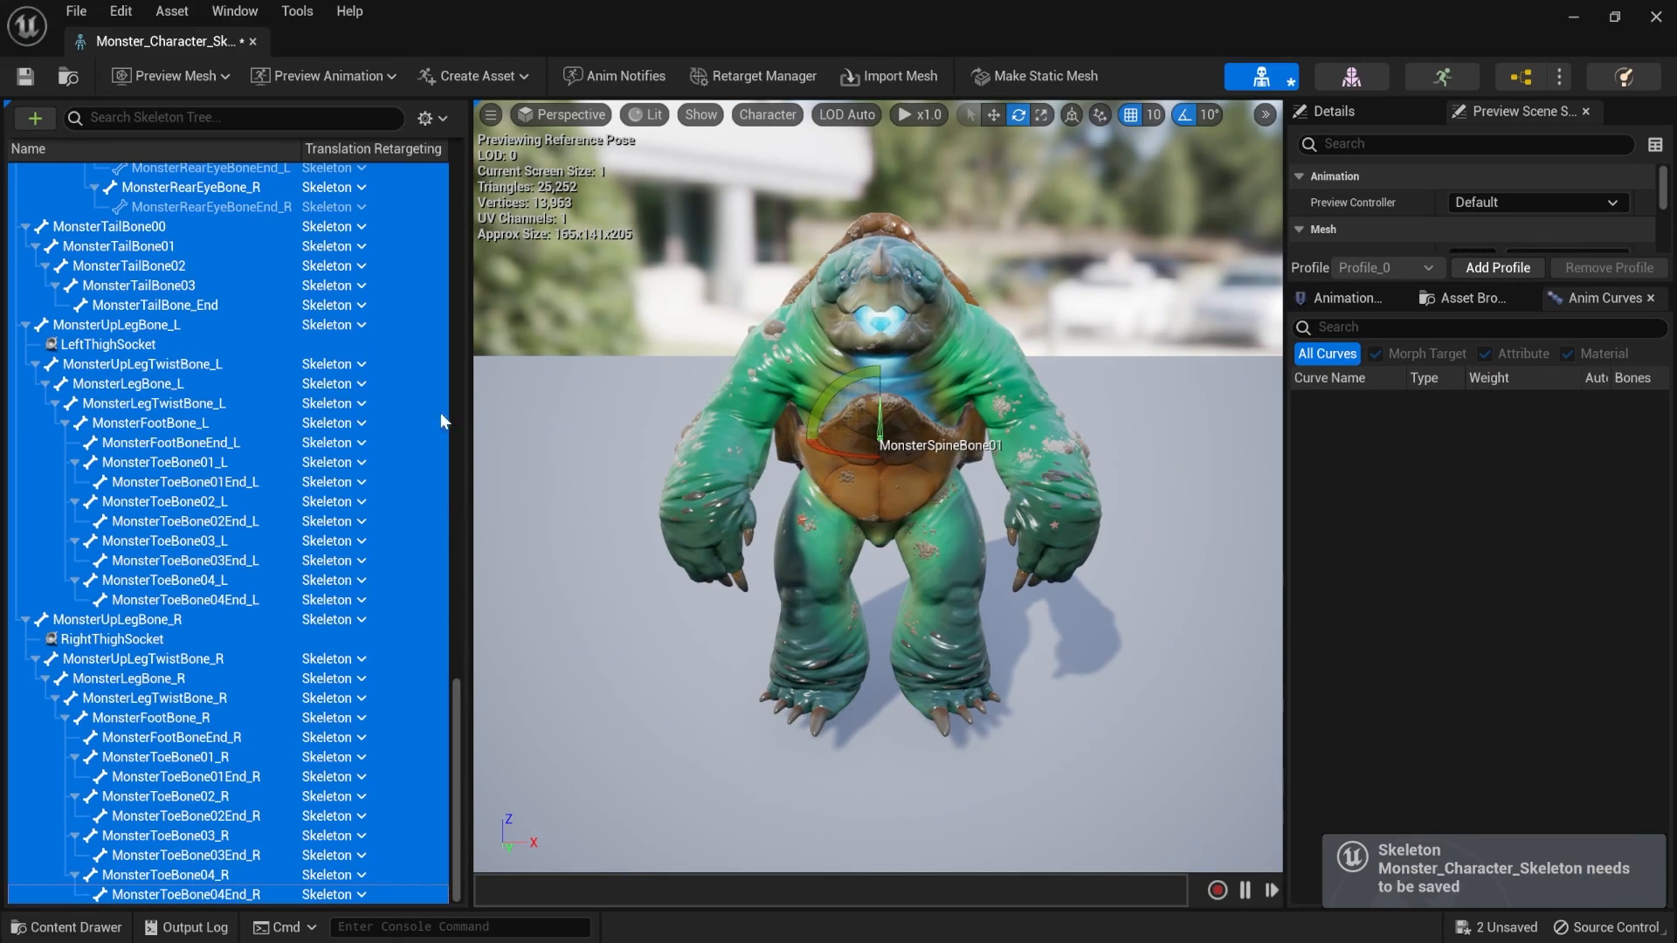
drag(453, 695, 467, 187)
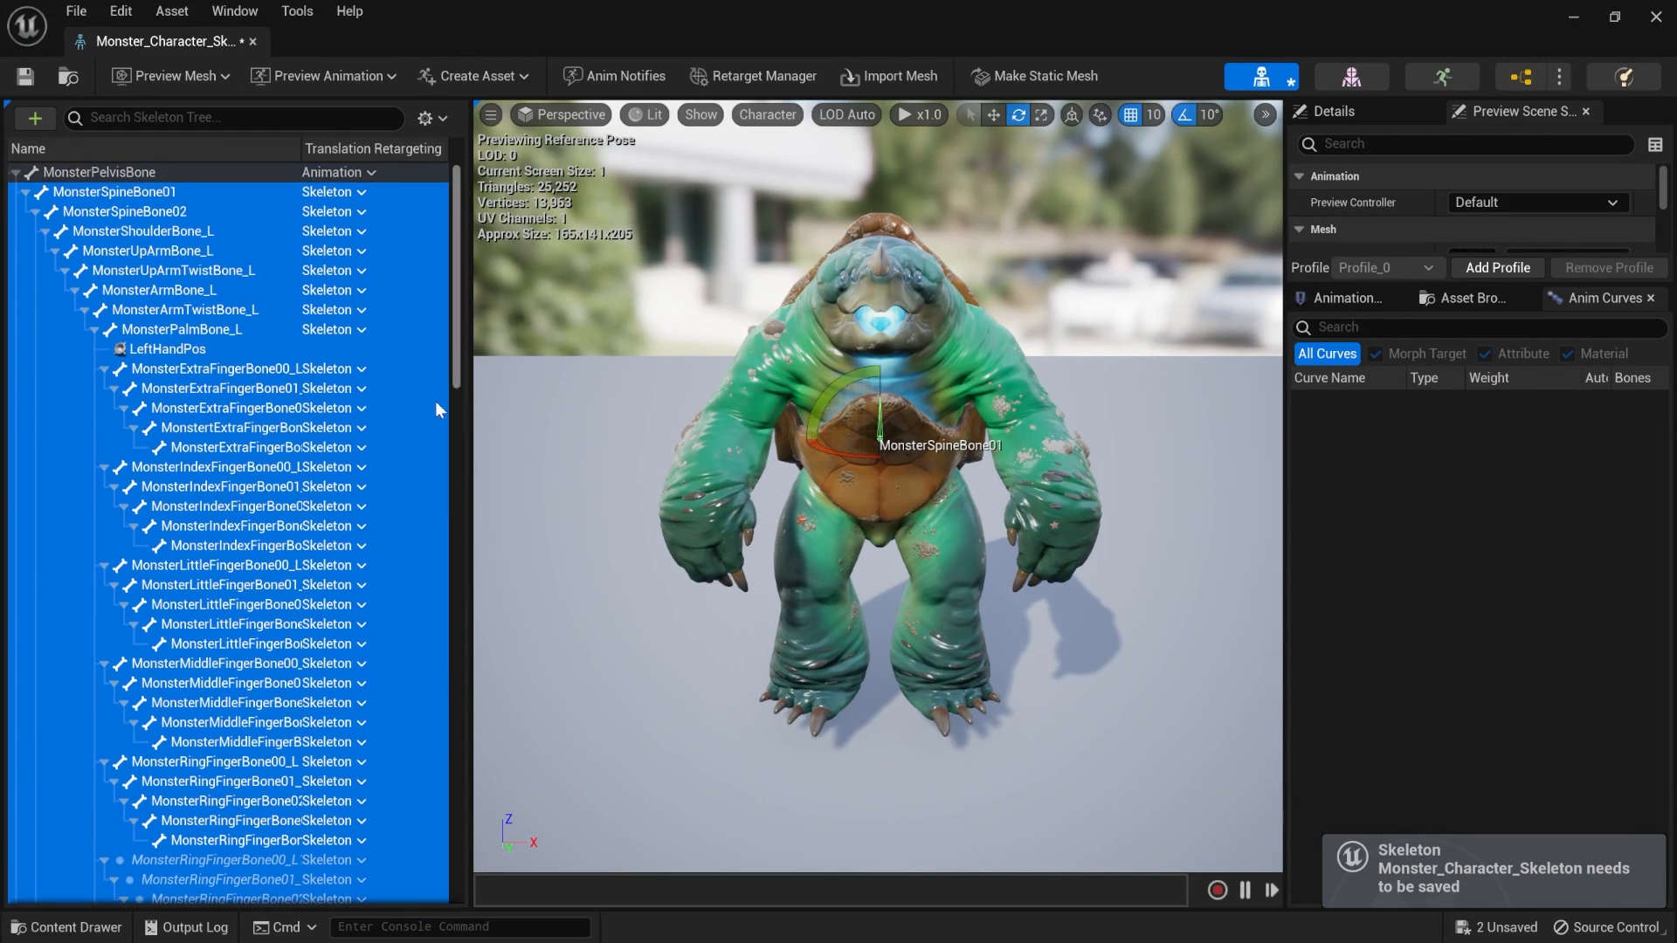